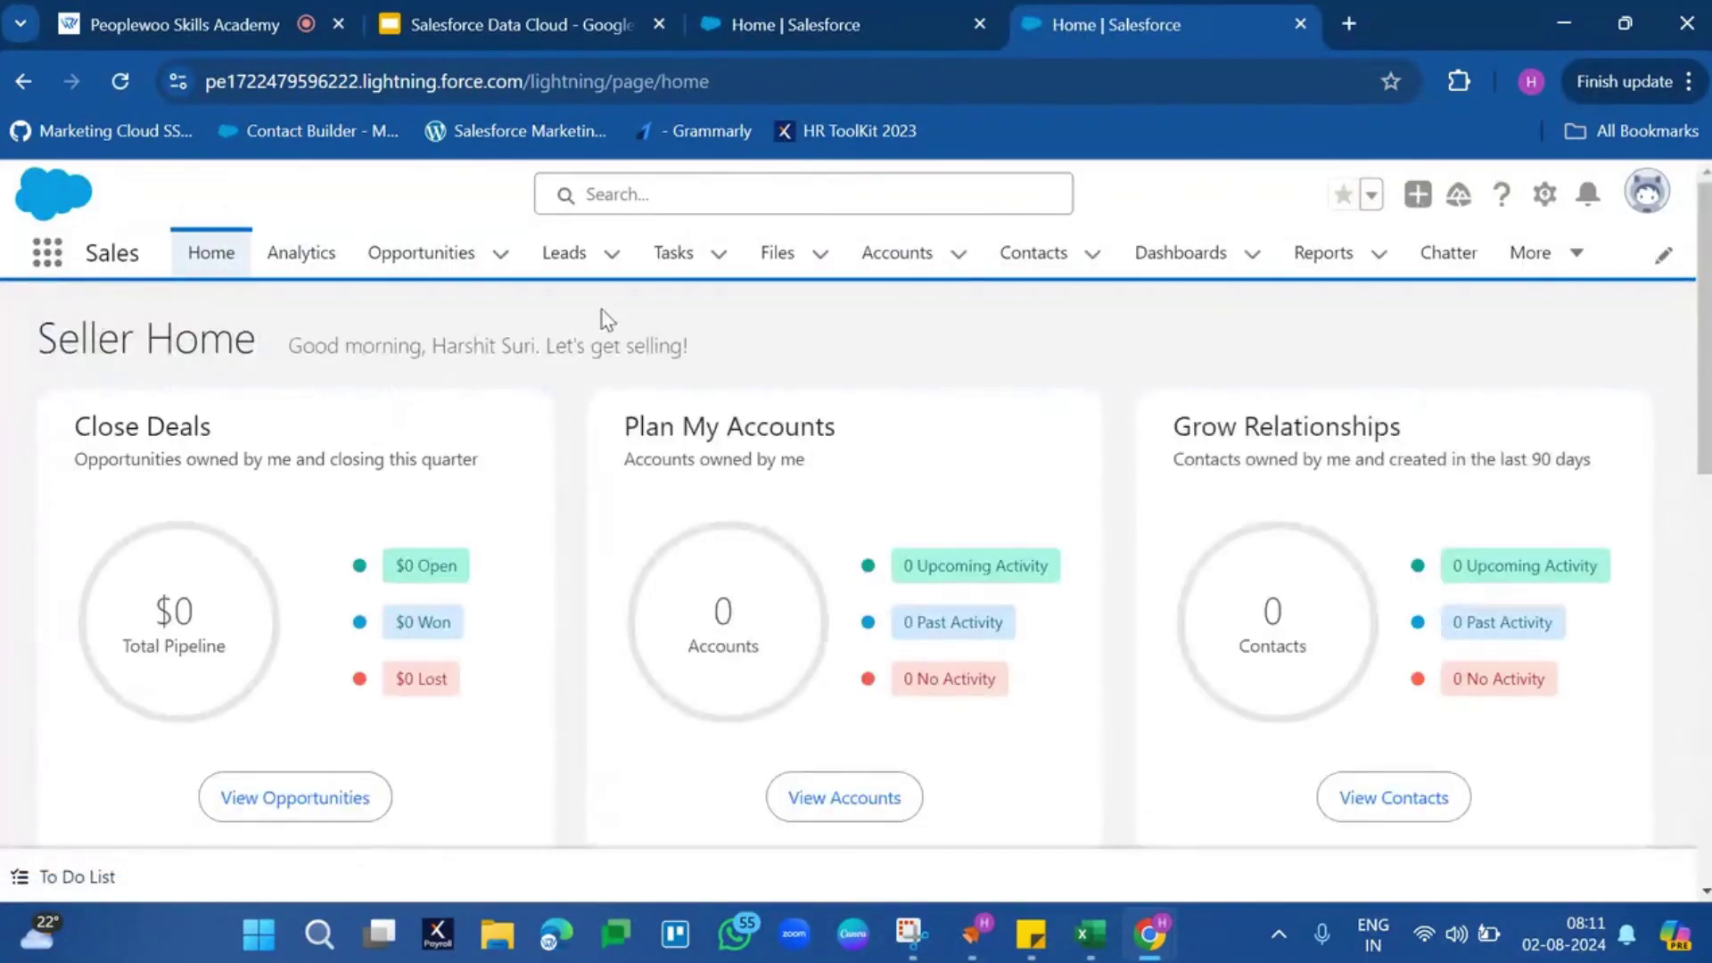
Open Leads and switch to the All Leads list view, which is empty
{"action": "left_click", "coordinate": [568, 253]}
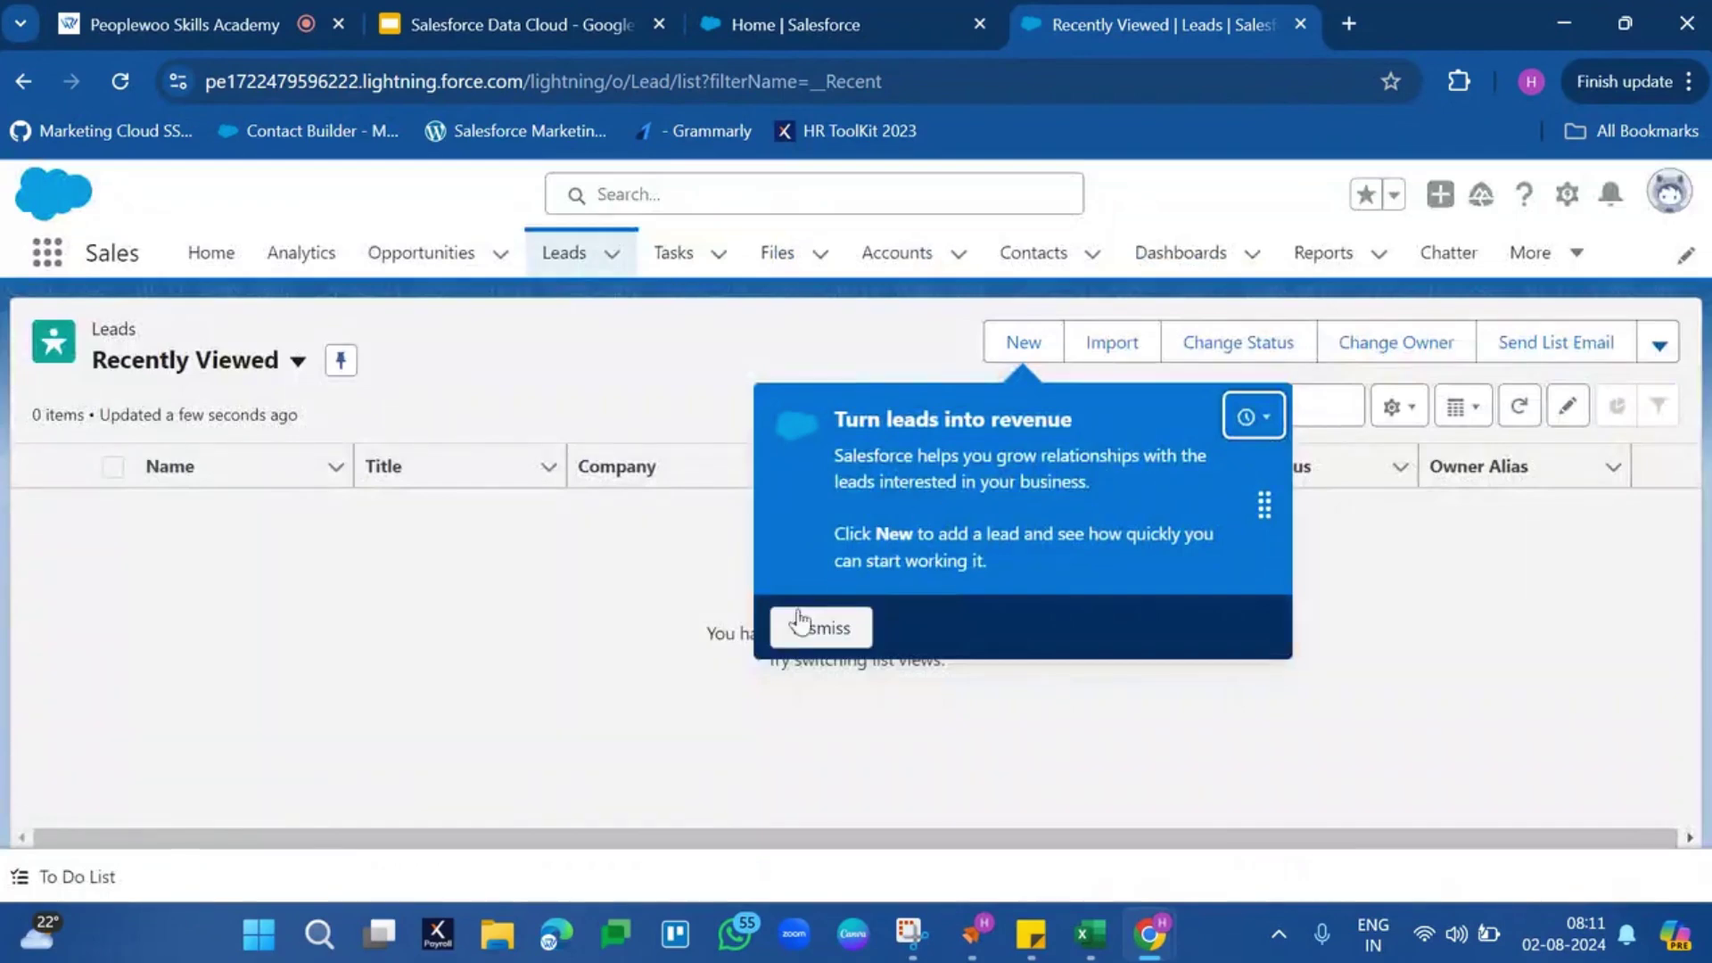
{"action": "left_click", "coordinate": [790, 625]}
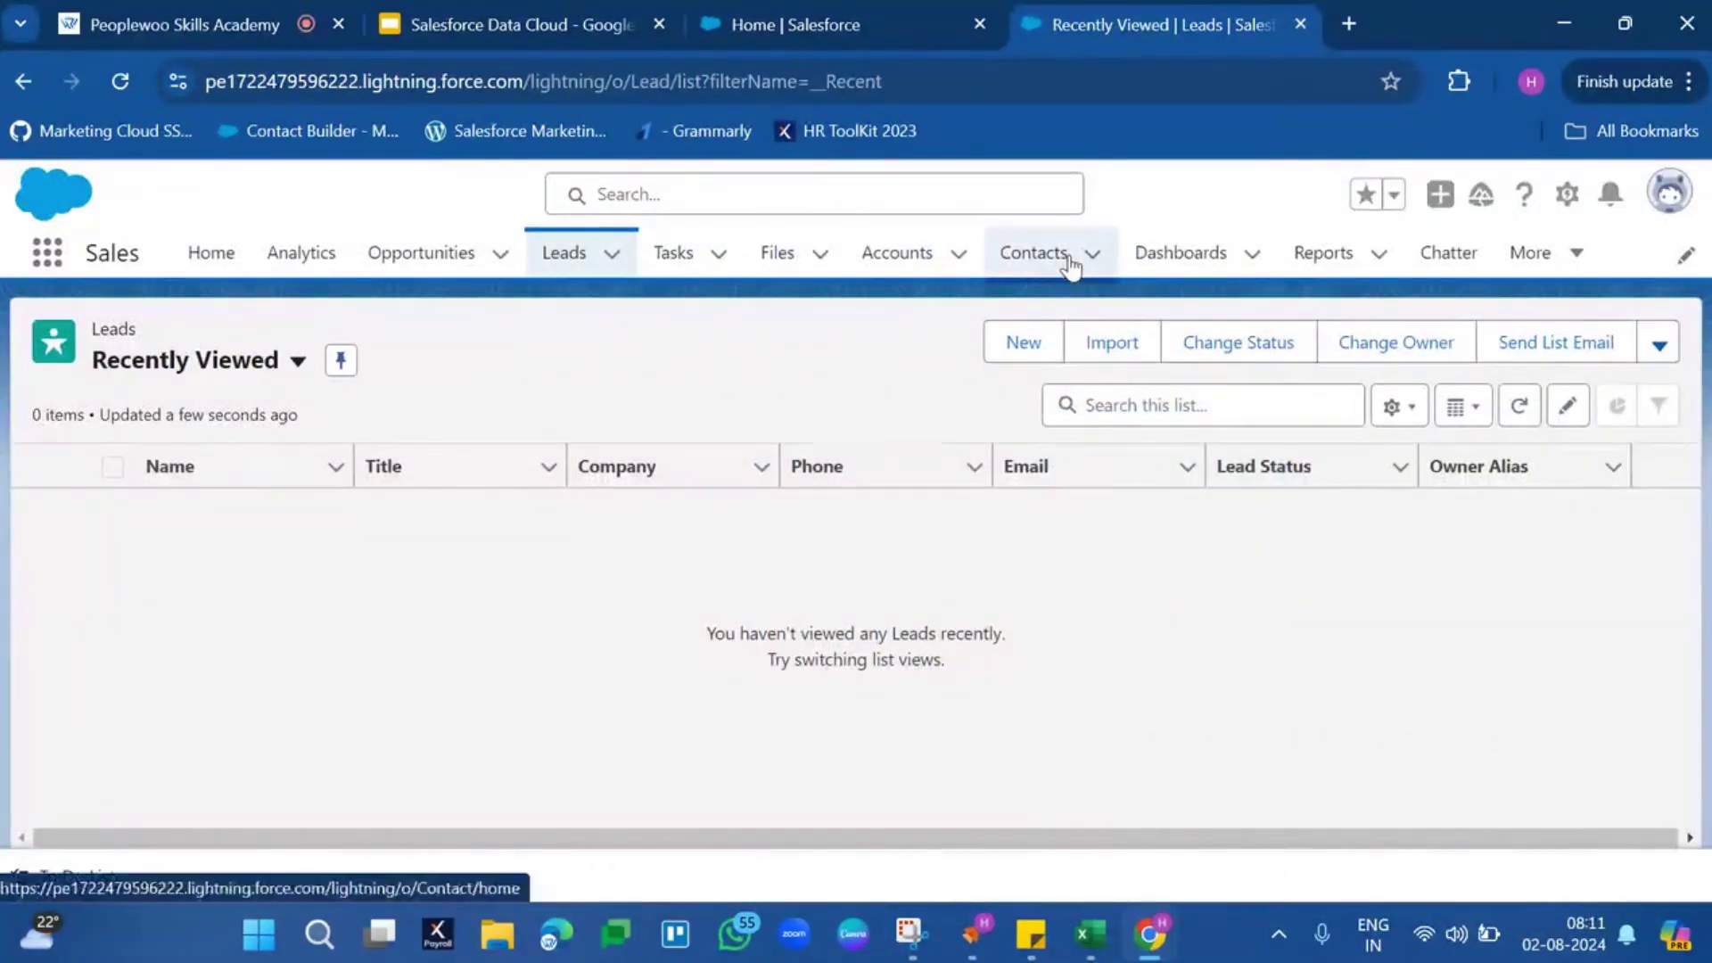
{"action": "left_click", "coordinate": [1065, 264]}
{"action": "left_click", "coordinate": [912, 272]}
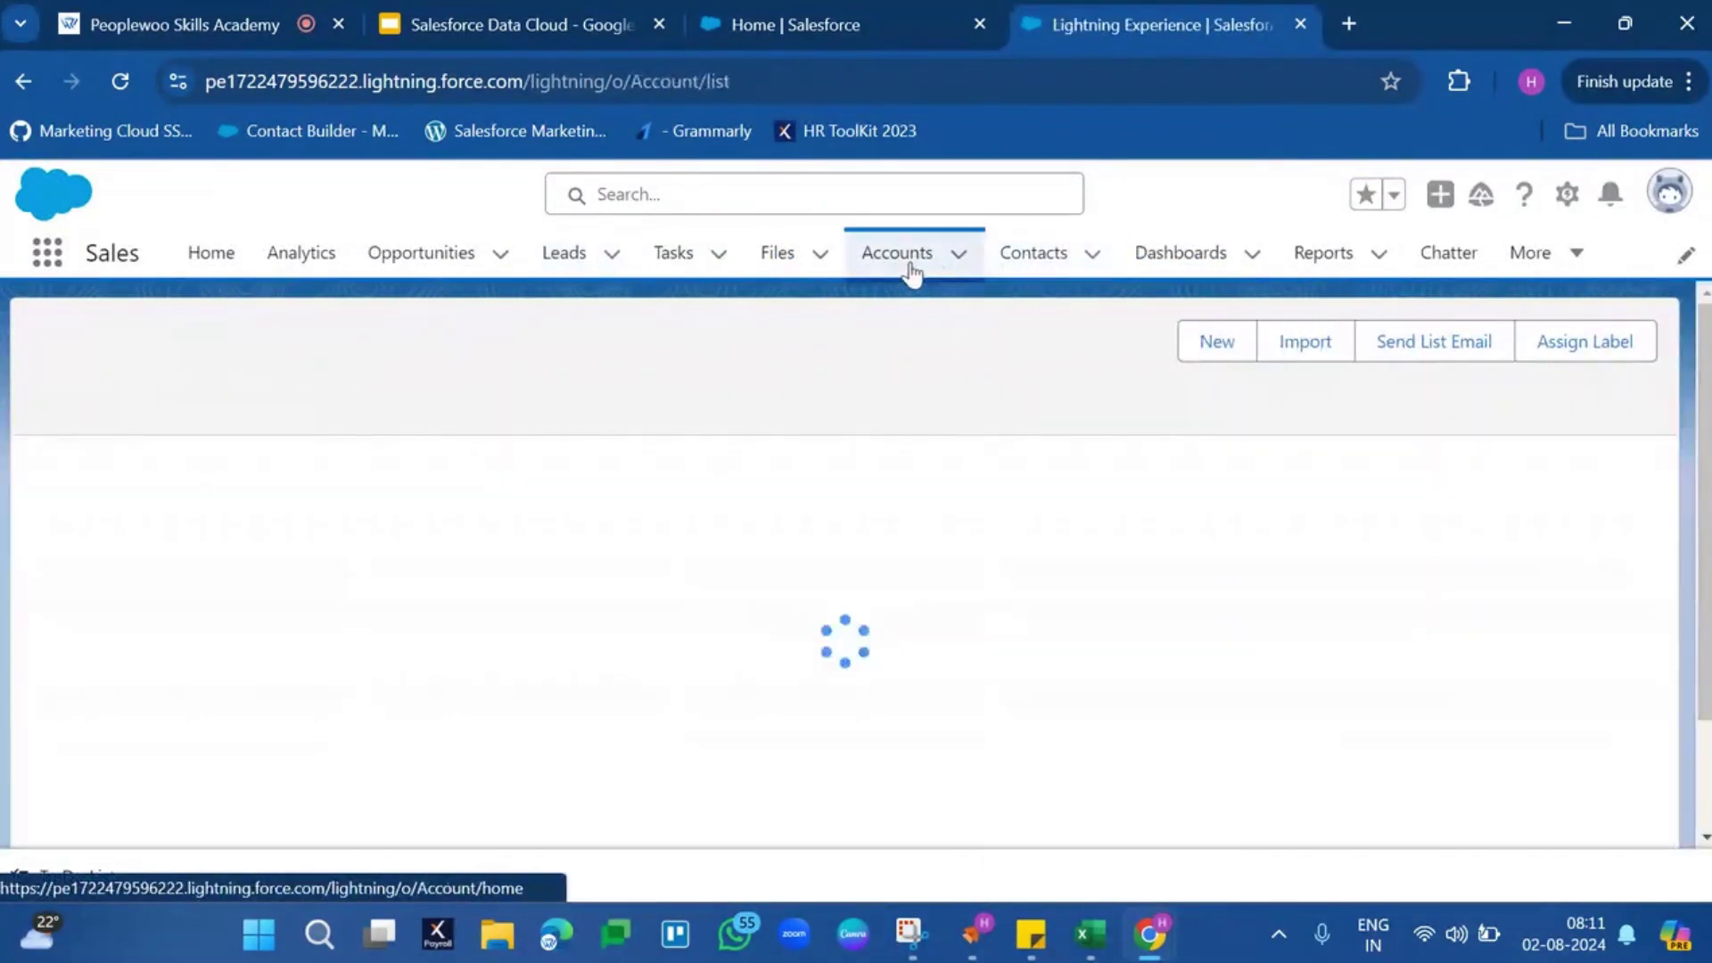
{"action": "left_click", "coordinate": [584, 266]}
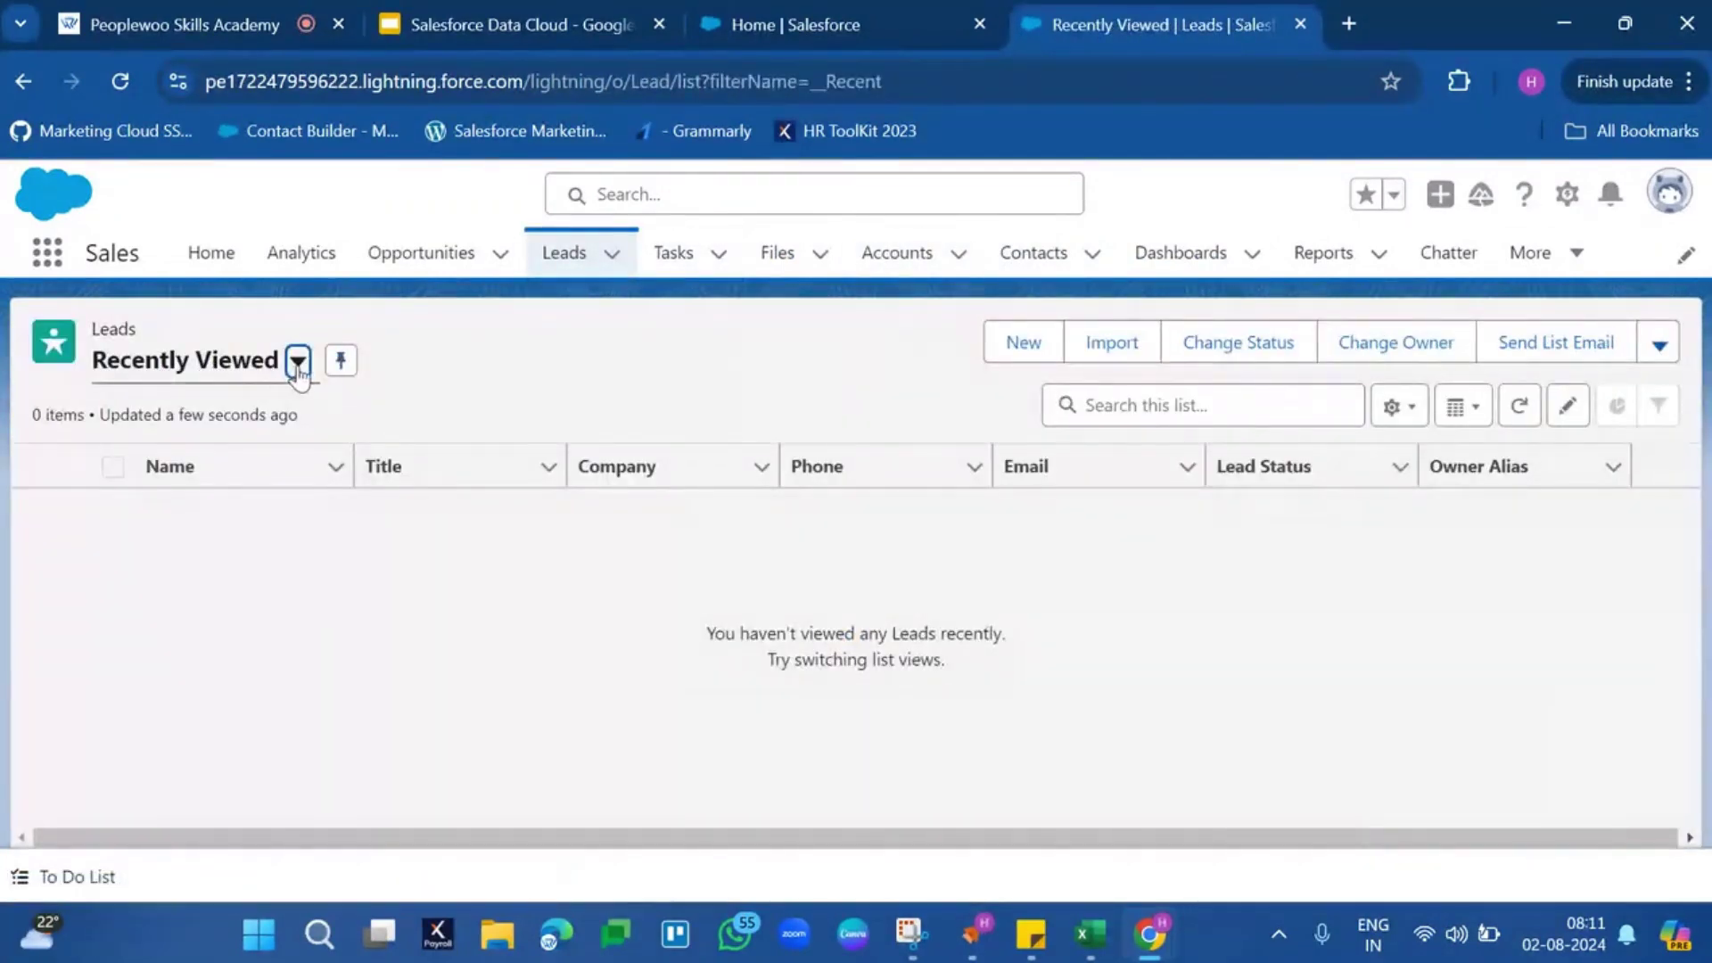
{"action": "left_click", "coordinate": [298, 361]}
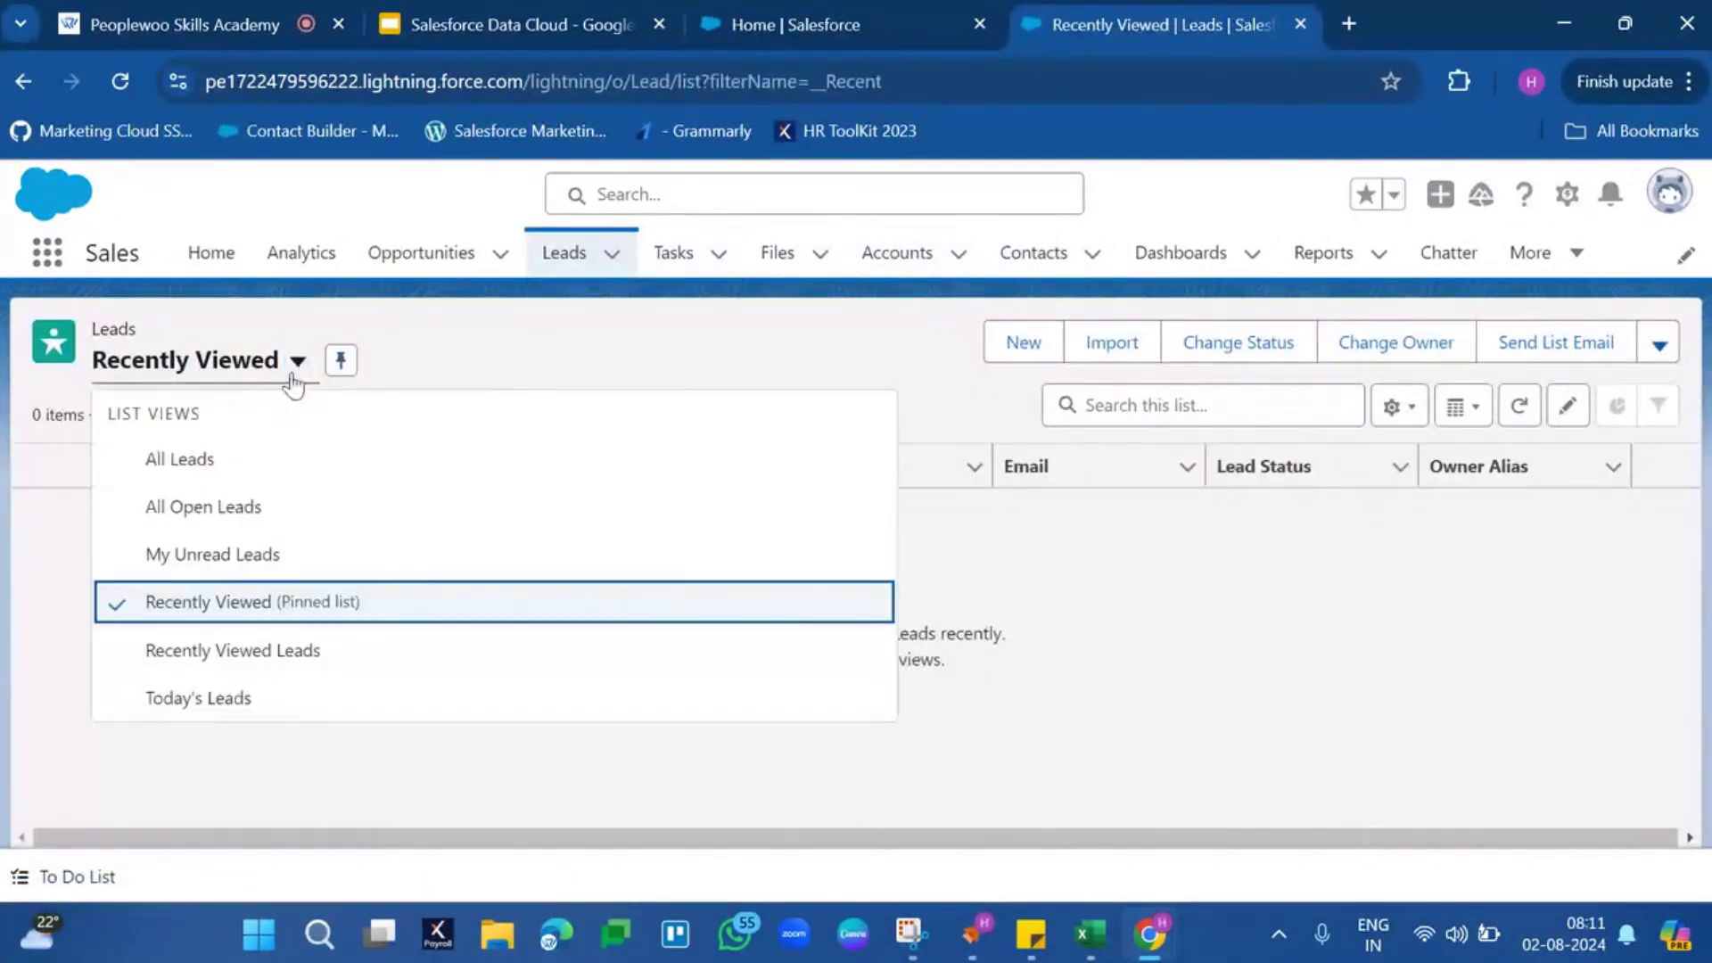
{"action": "left_click", "coordinate": [181, 459]}
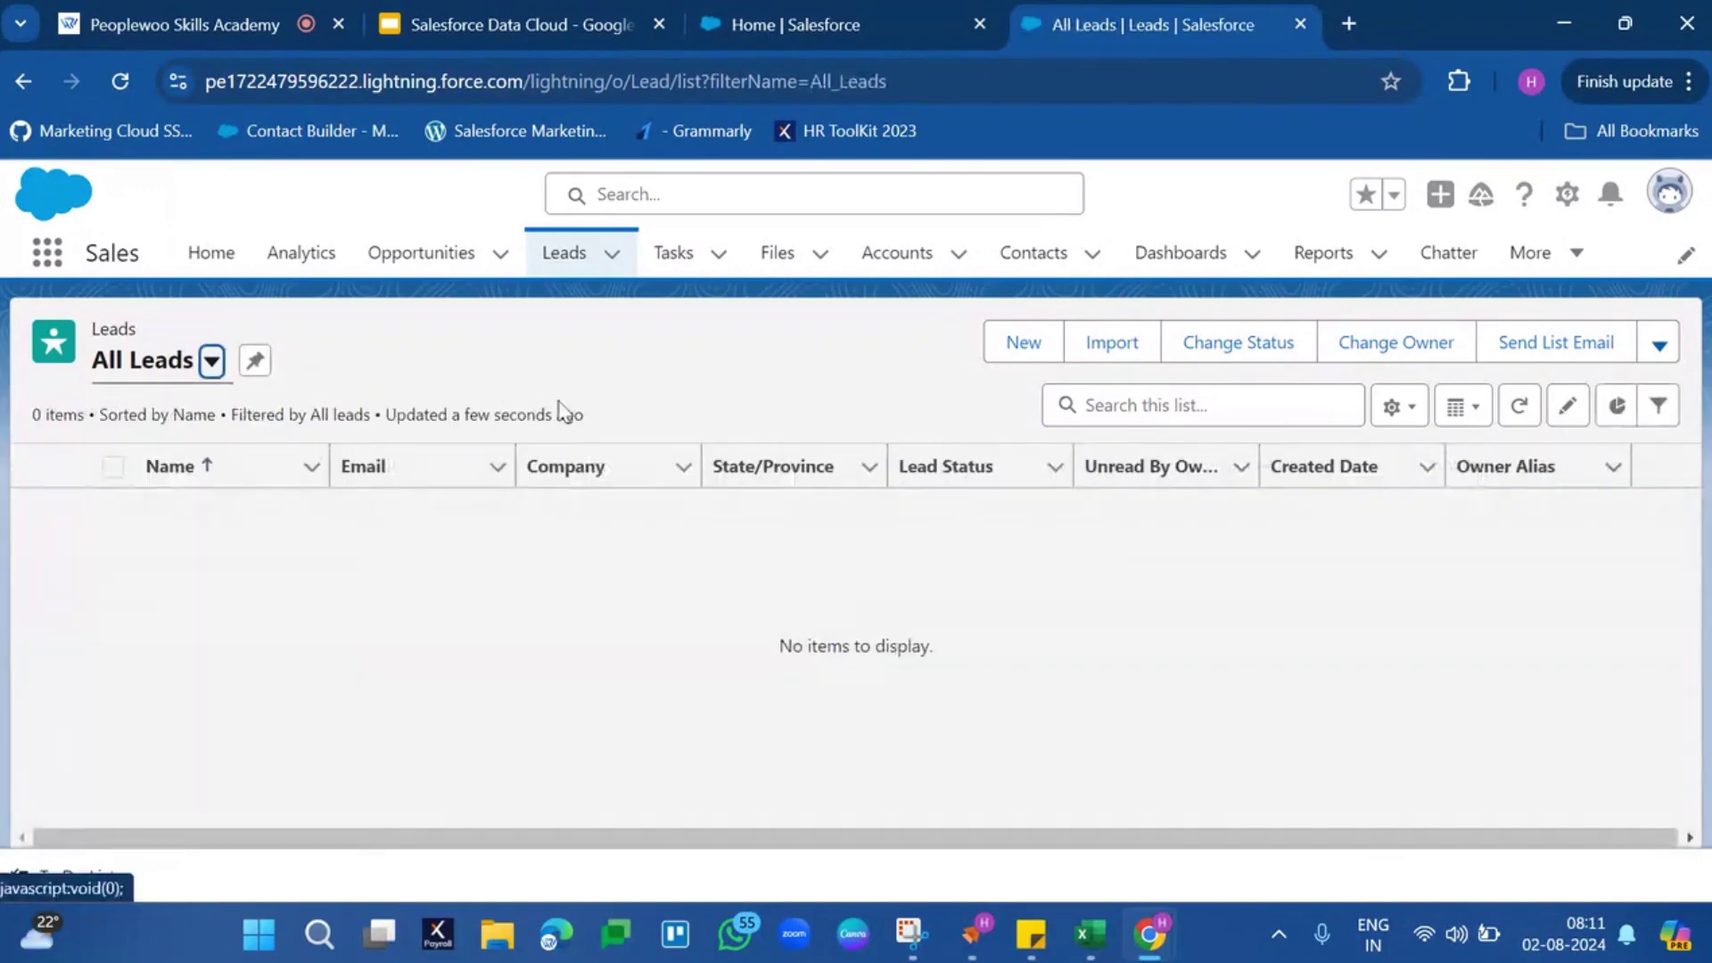
Switch Contacts to the All Contacts list view, confirming it shows 0 items
{"action": "left_click", "coordinate": [1023, 284]}
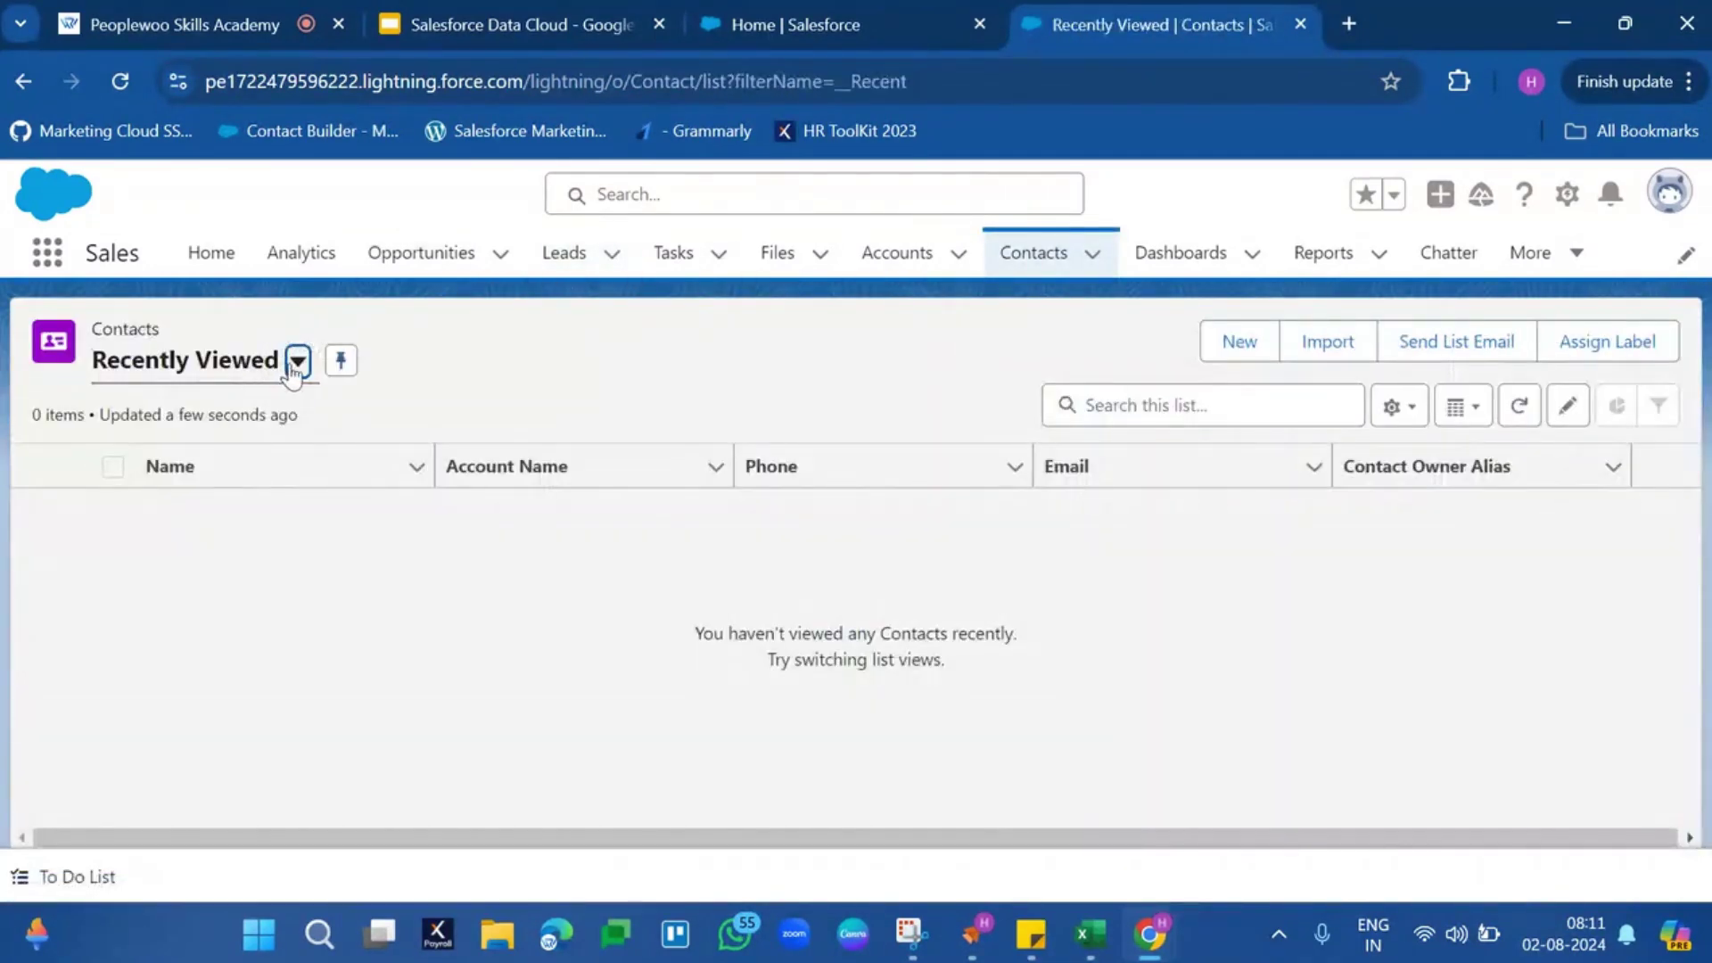
{"action": "left_click", "coordinate": [296, 363]}
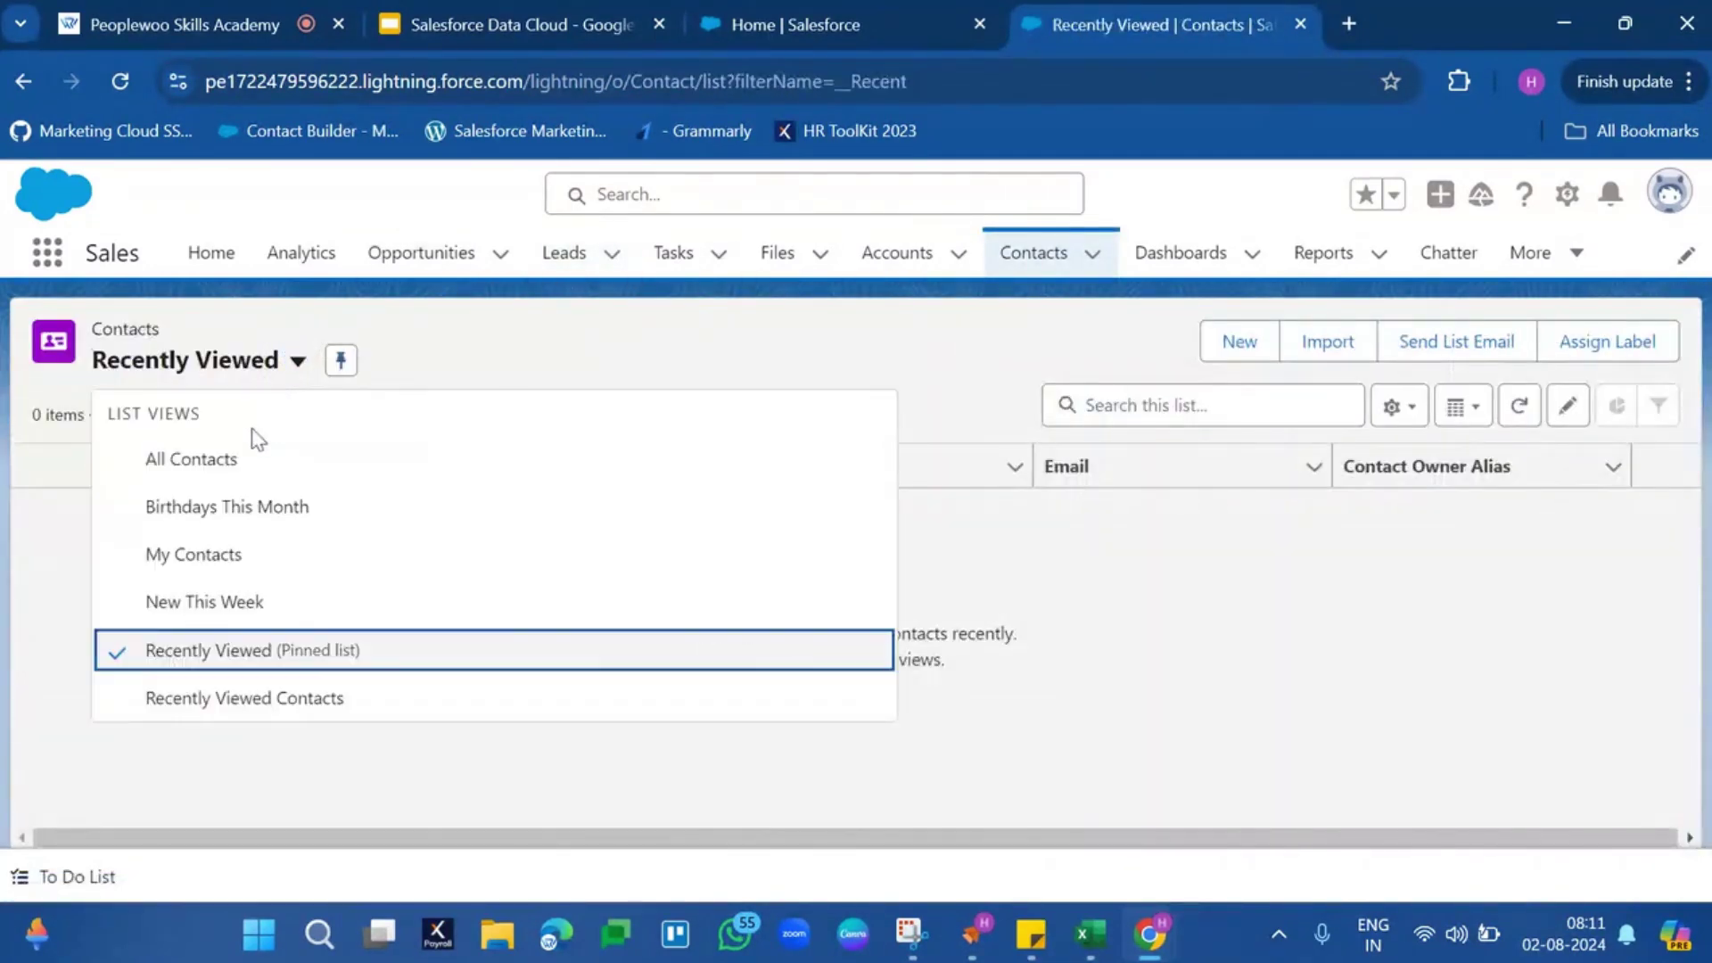
{"action": "left_click", "coordinate": [239, 455]}
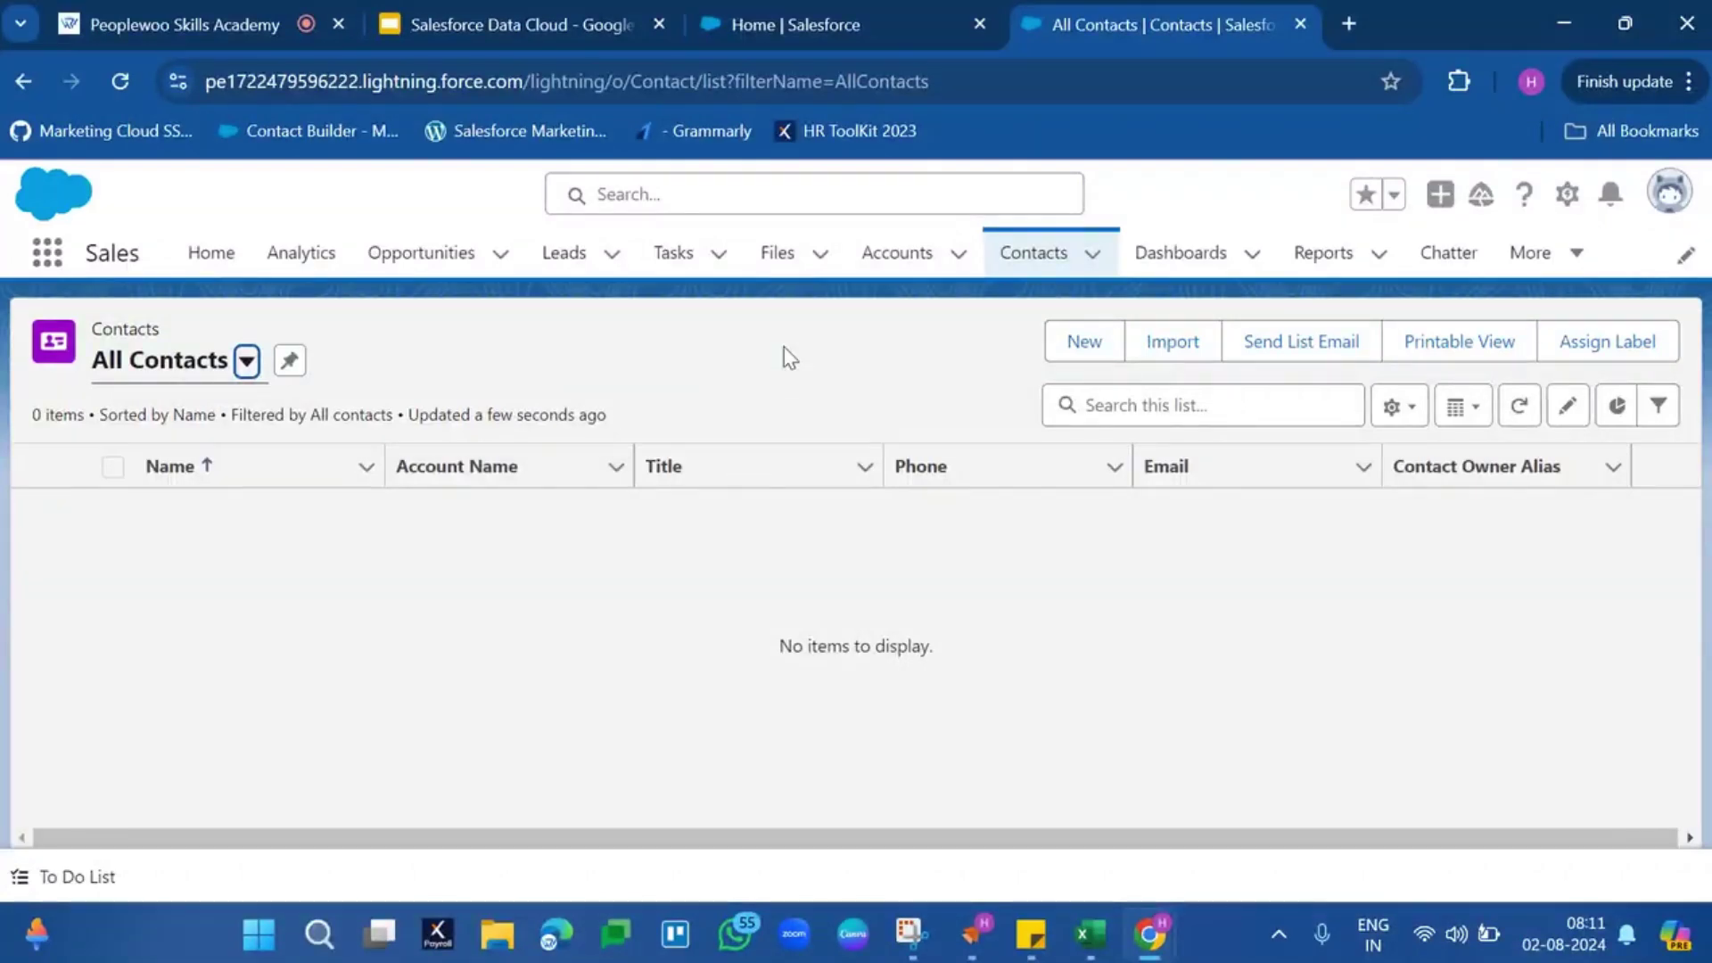
Open Data Cloud Setup from the gear menu, review the readiness checklist, then go to Salesforce CRM
{"action": "left_click", "coordinate": [1560, 198]}
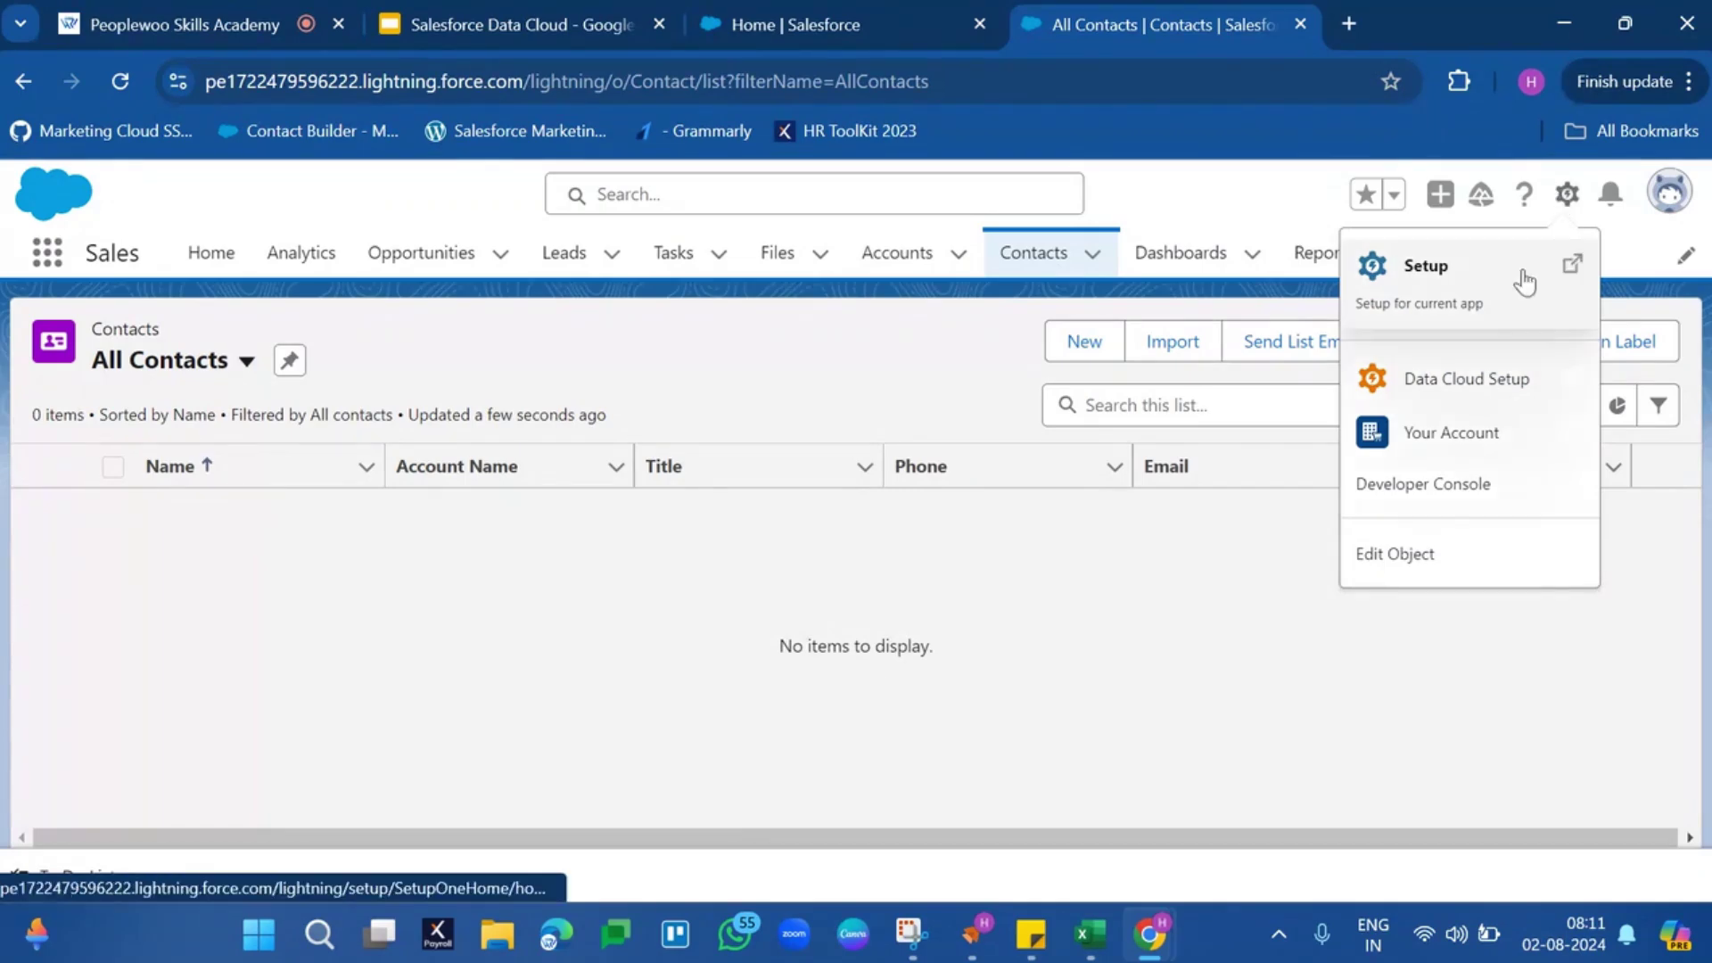
{"action": "left_click", "coordinate": [1489, 392]}
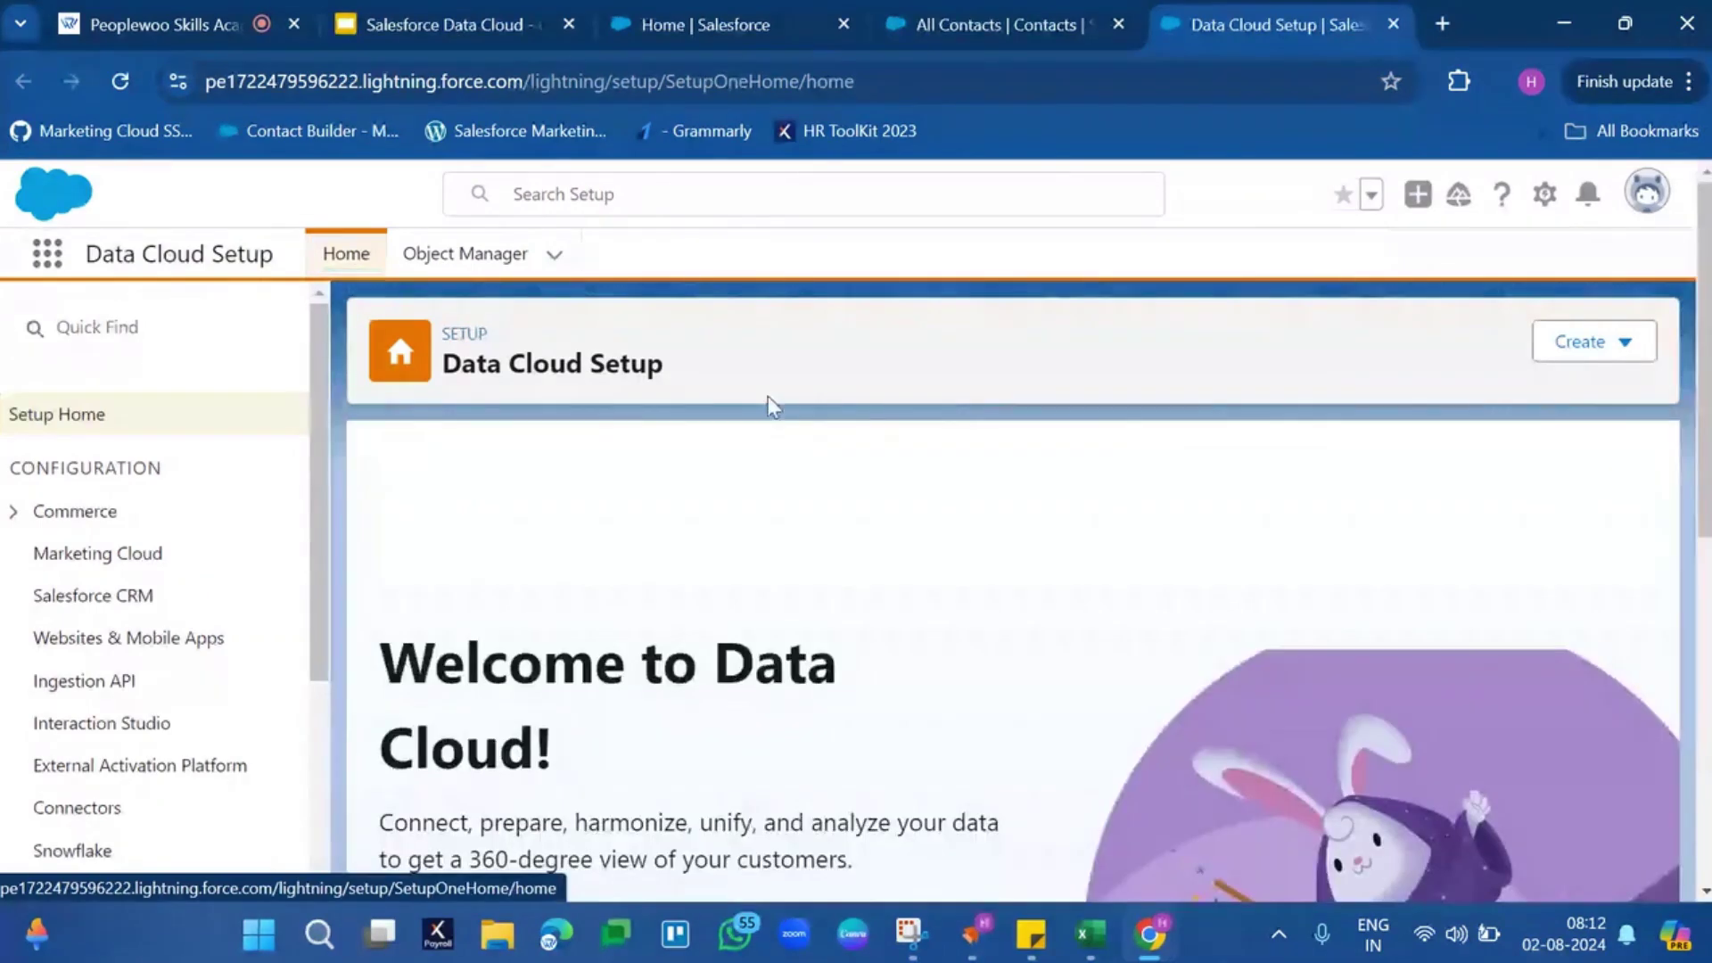
{"action": "scroll", "coordinate": [761, 677], "scroll_direction": "down", "scroll_amount": 5}
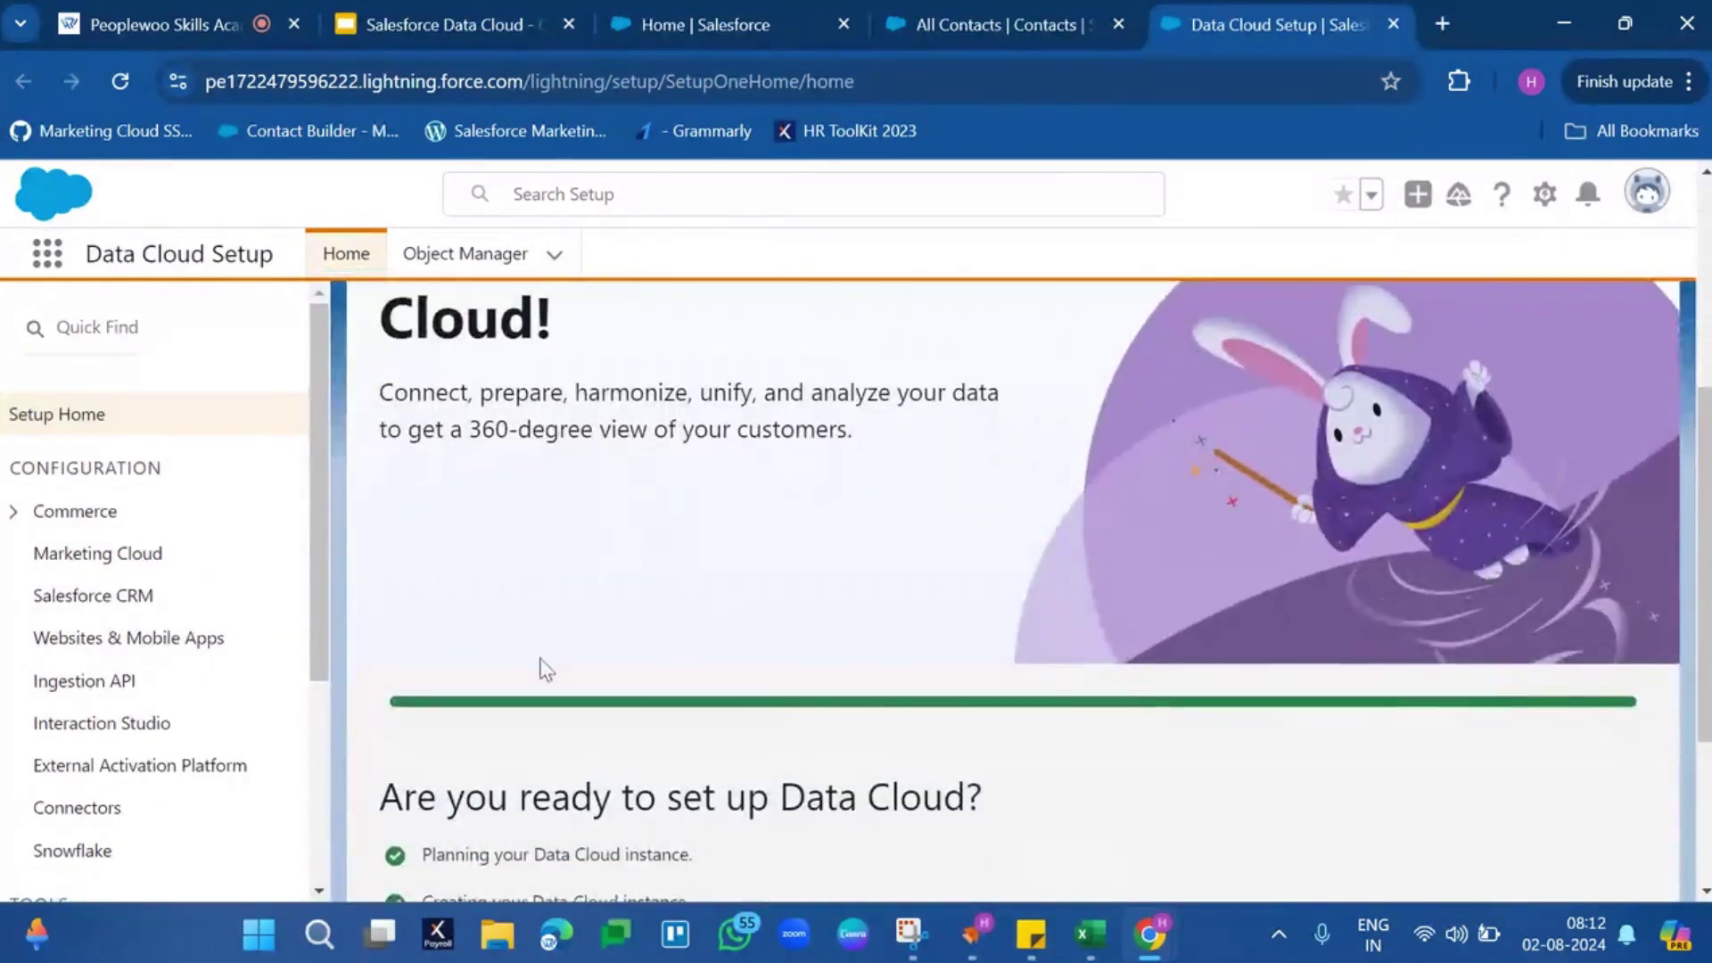
{"action": "scroll", "coordinate": [526, 646], "scroll_direction": "down", "scroll_amount": 3}
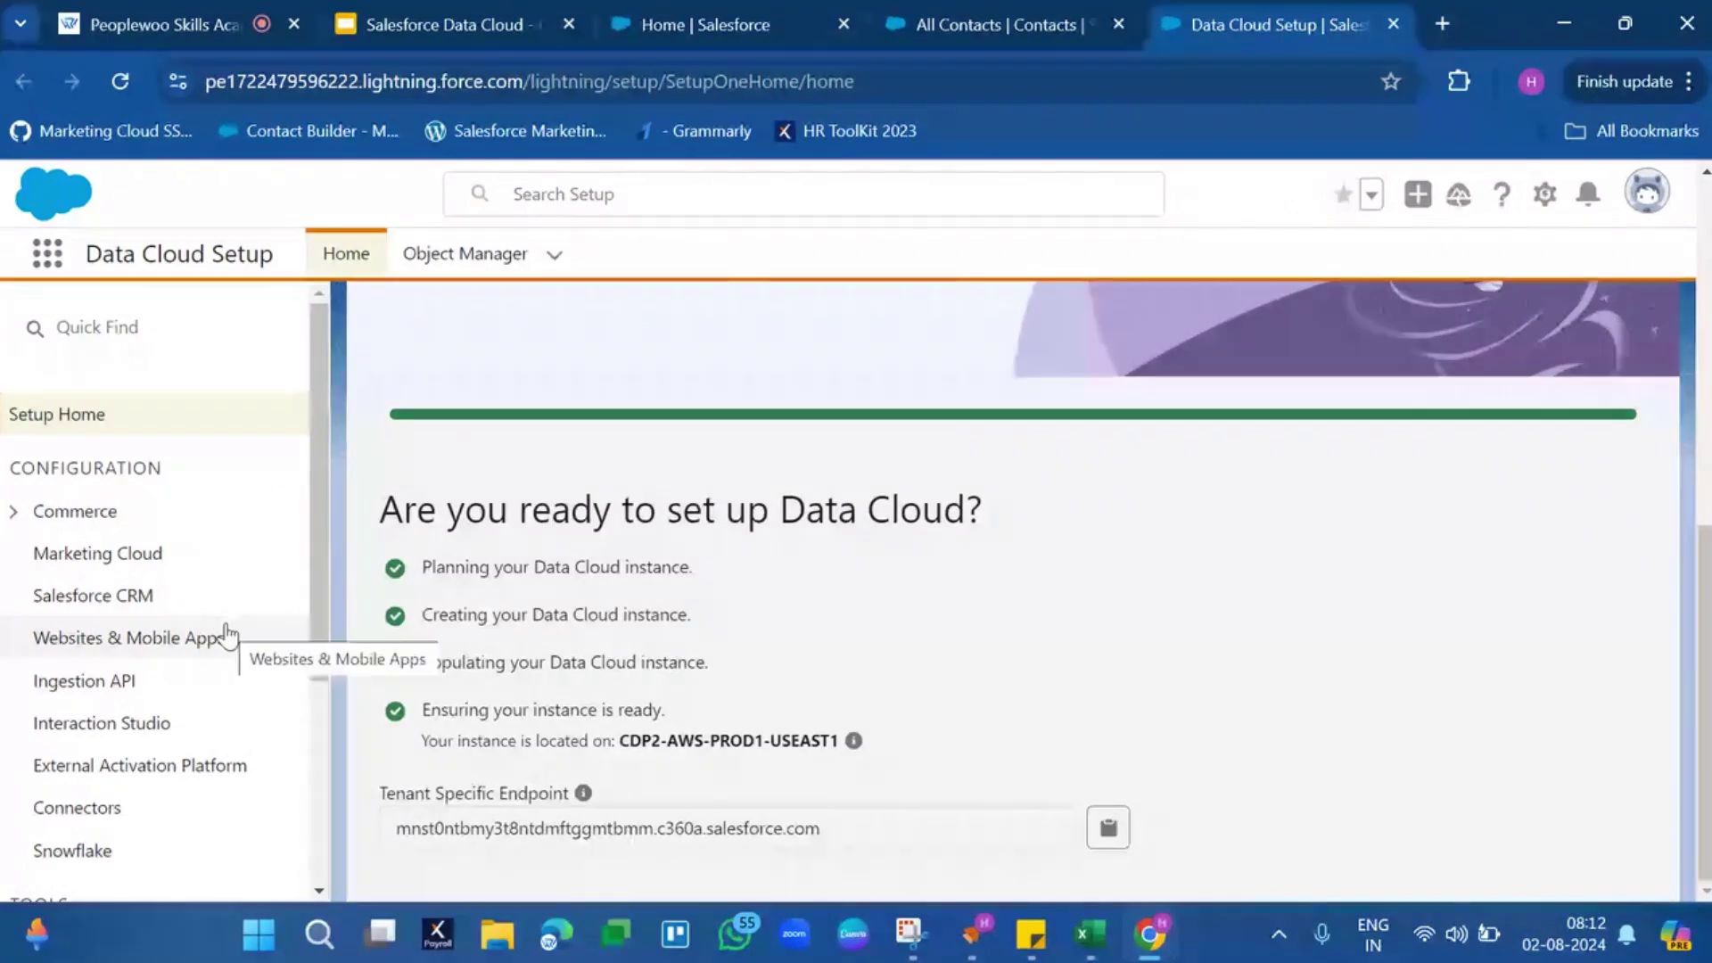
{"action": "left_click", "coordinate": [96, 598]}
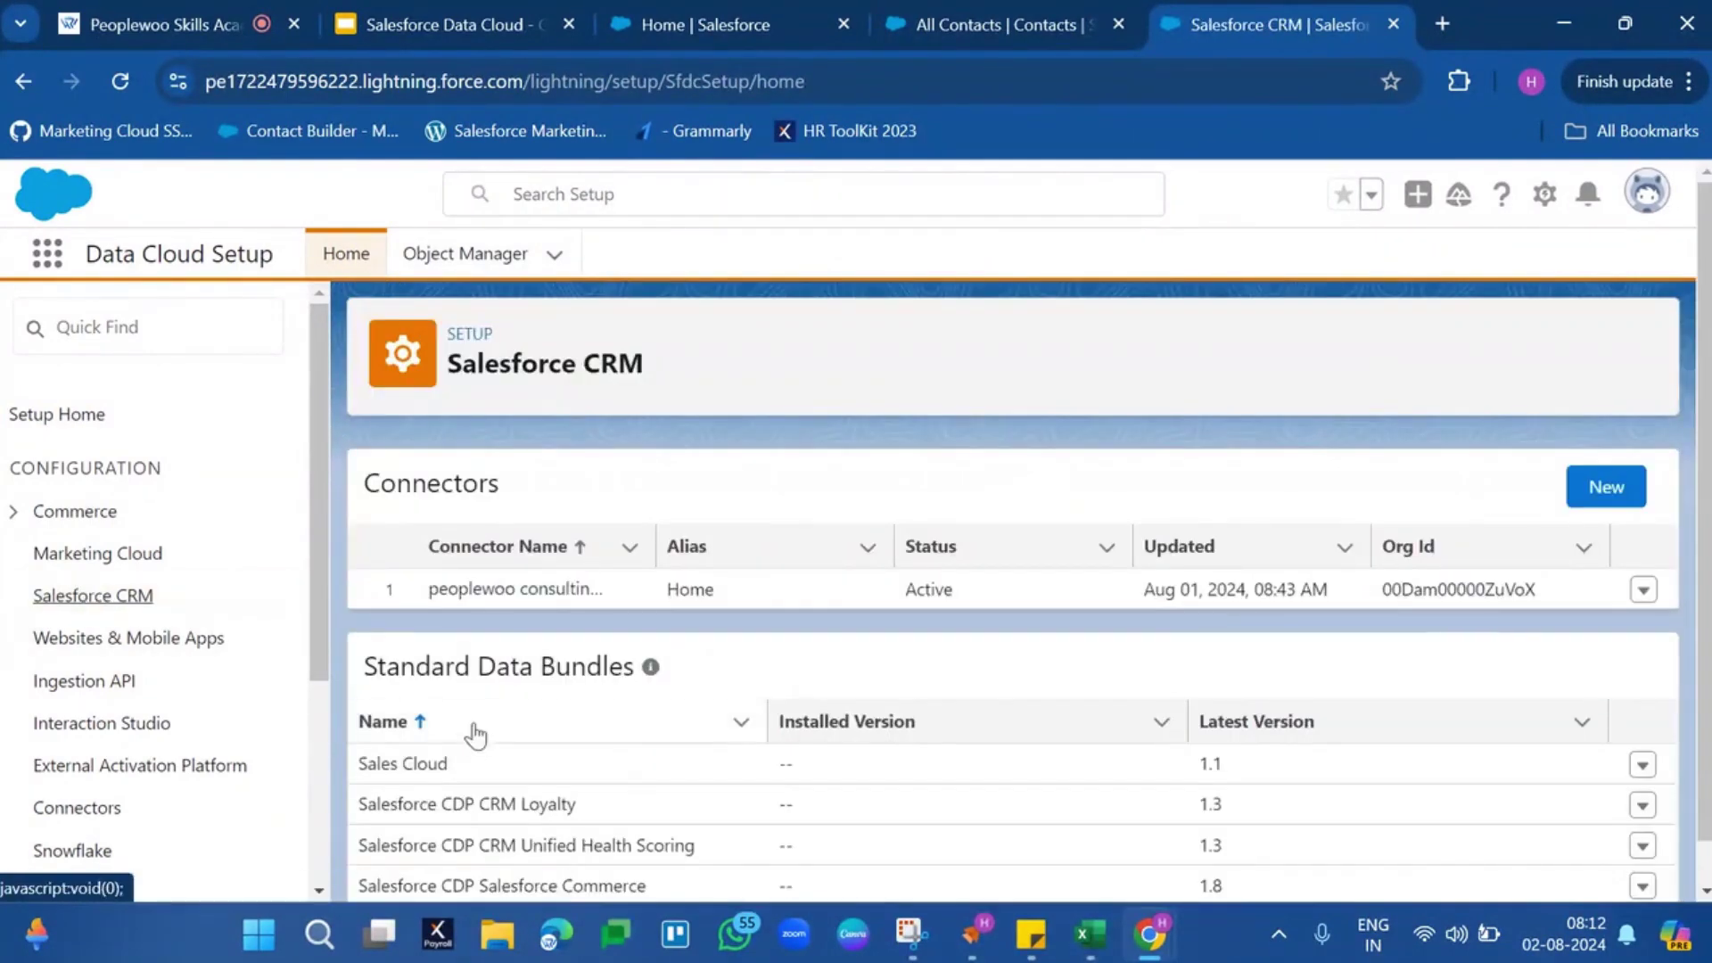
Choose Install from the Sales Cloud bundle's actions menu (latest version 1.1)
{"action": "triple_click", "coordinate": [406, 756]}
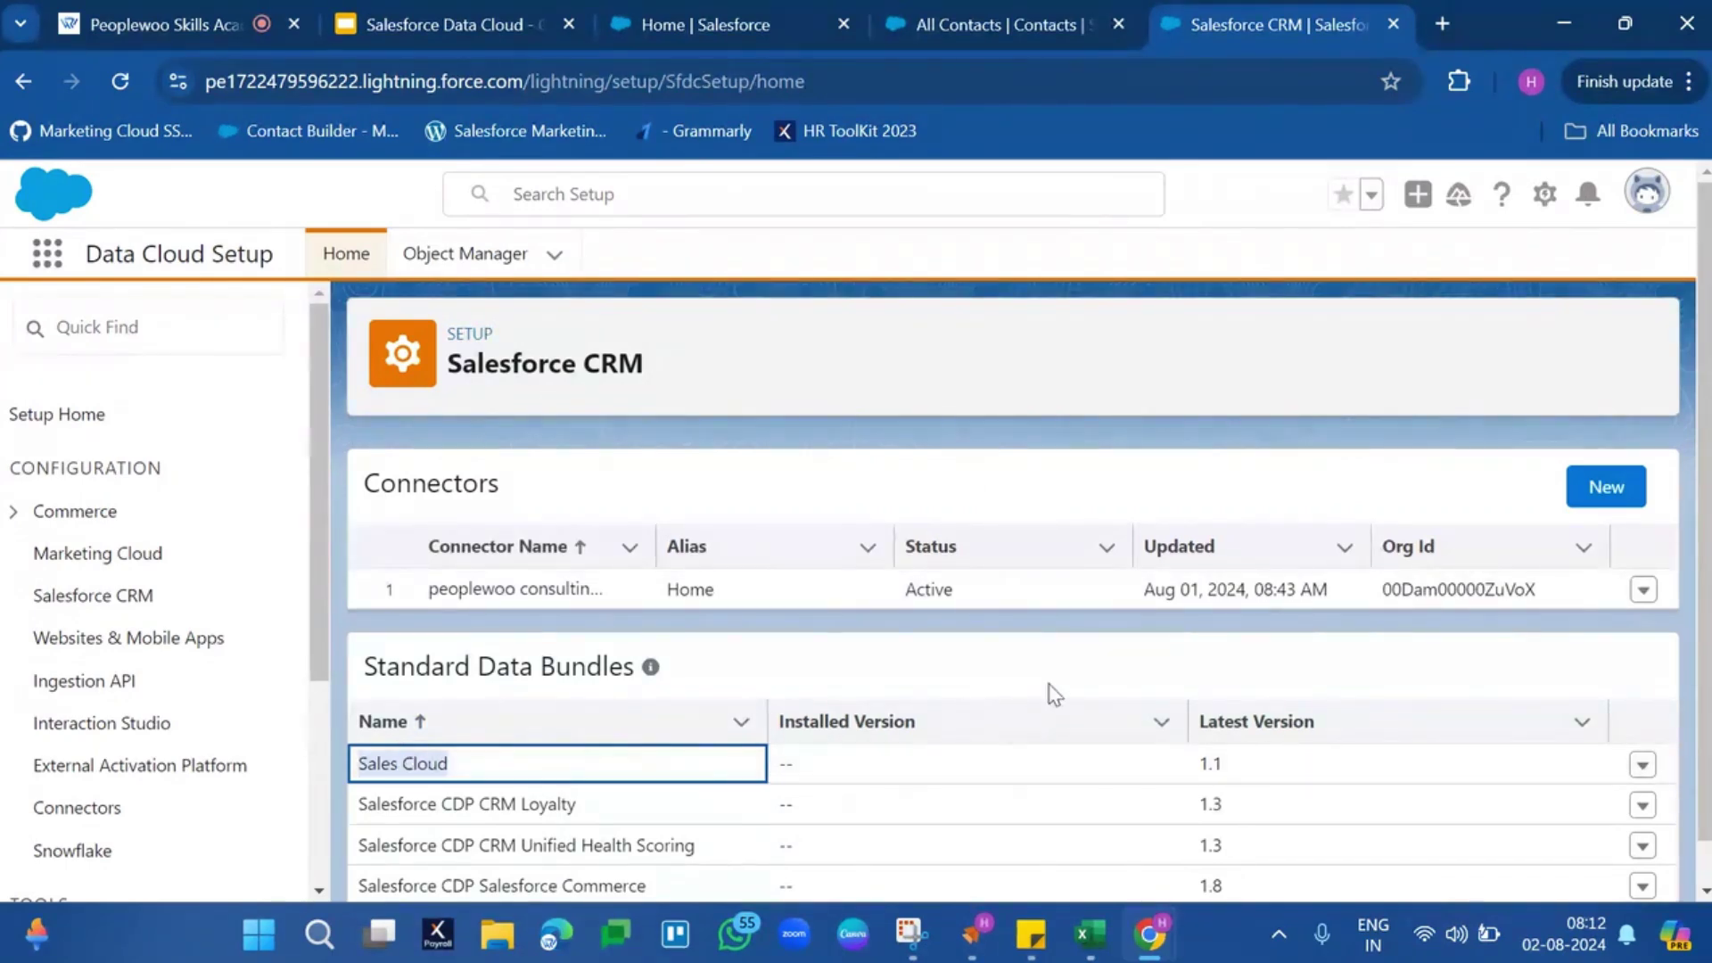
{"action": "scroll", "coordinate": [1051, 694], "scroll_direction": "down", "scroll_amount": 1}
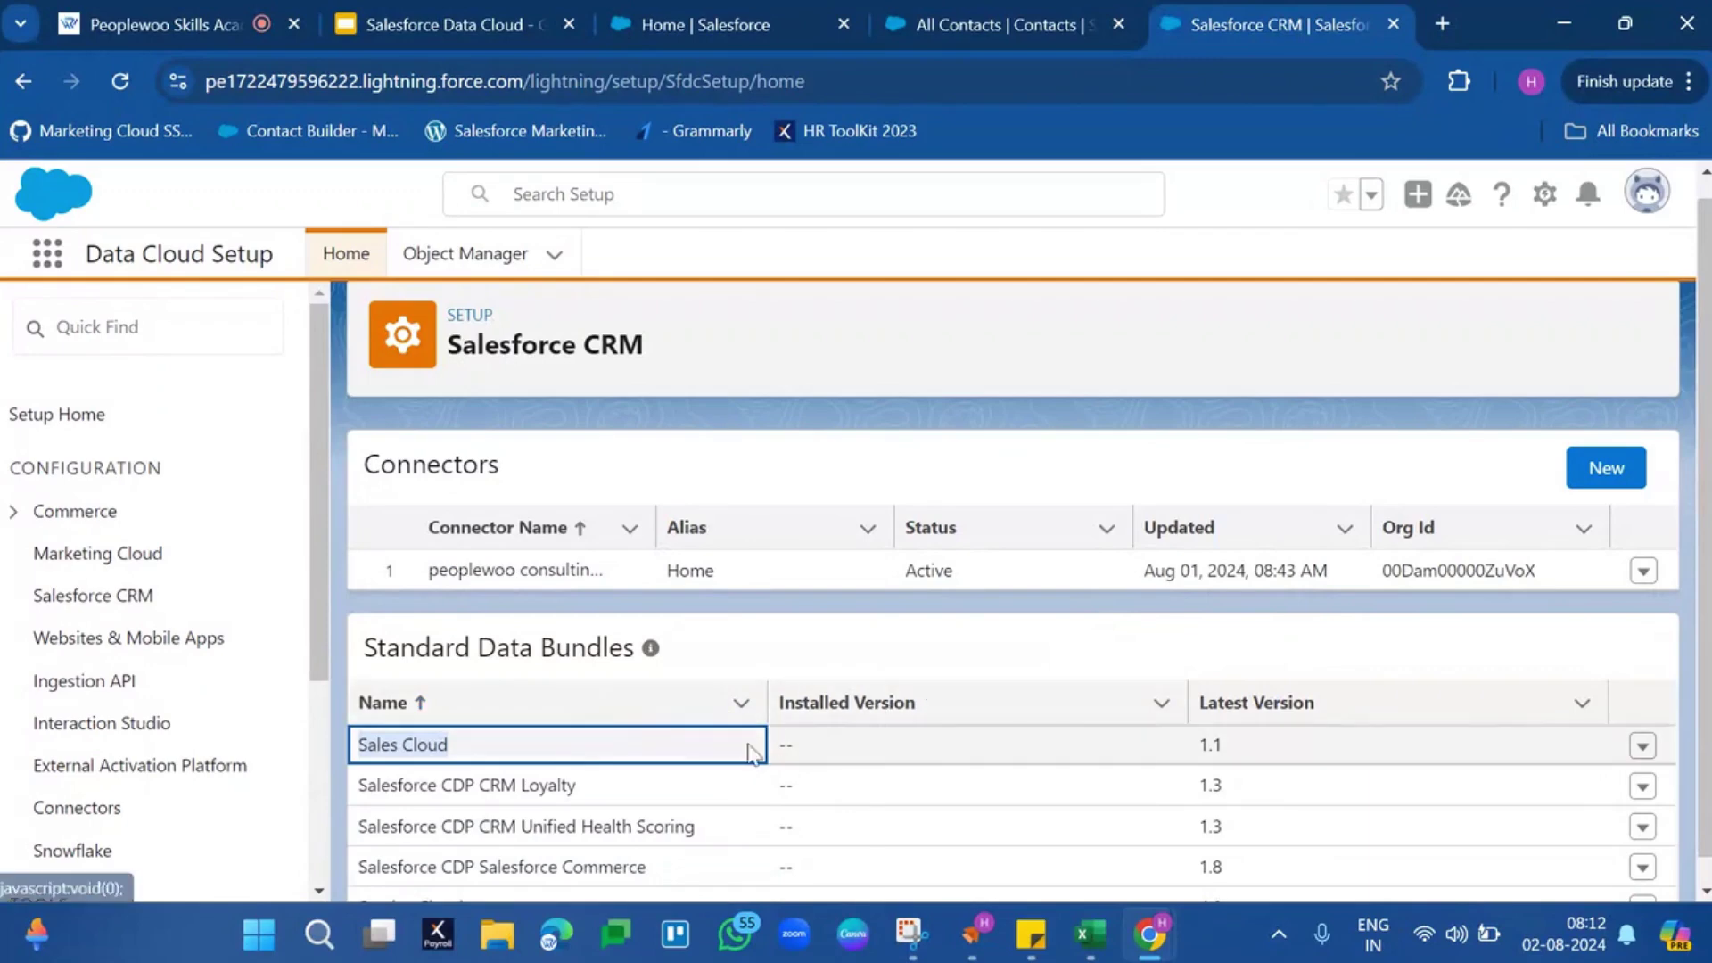
{"action": "scroll", "coordinate": [1271, 674], "scroll_direction": "down", "scroll_amount": 1}
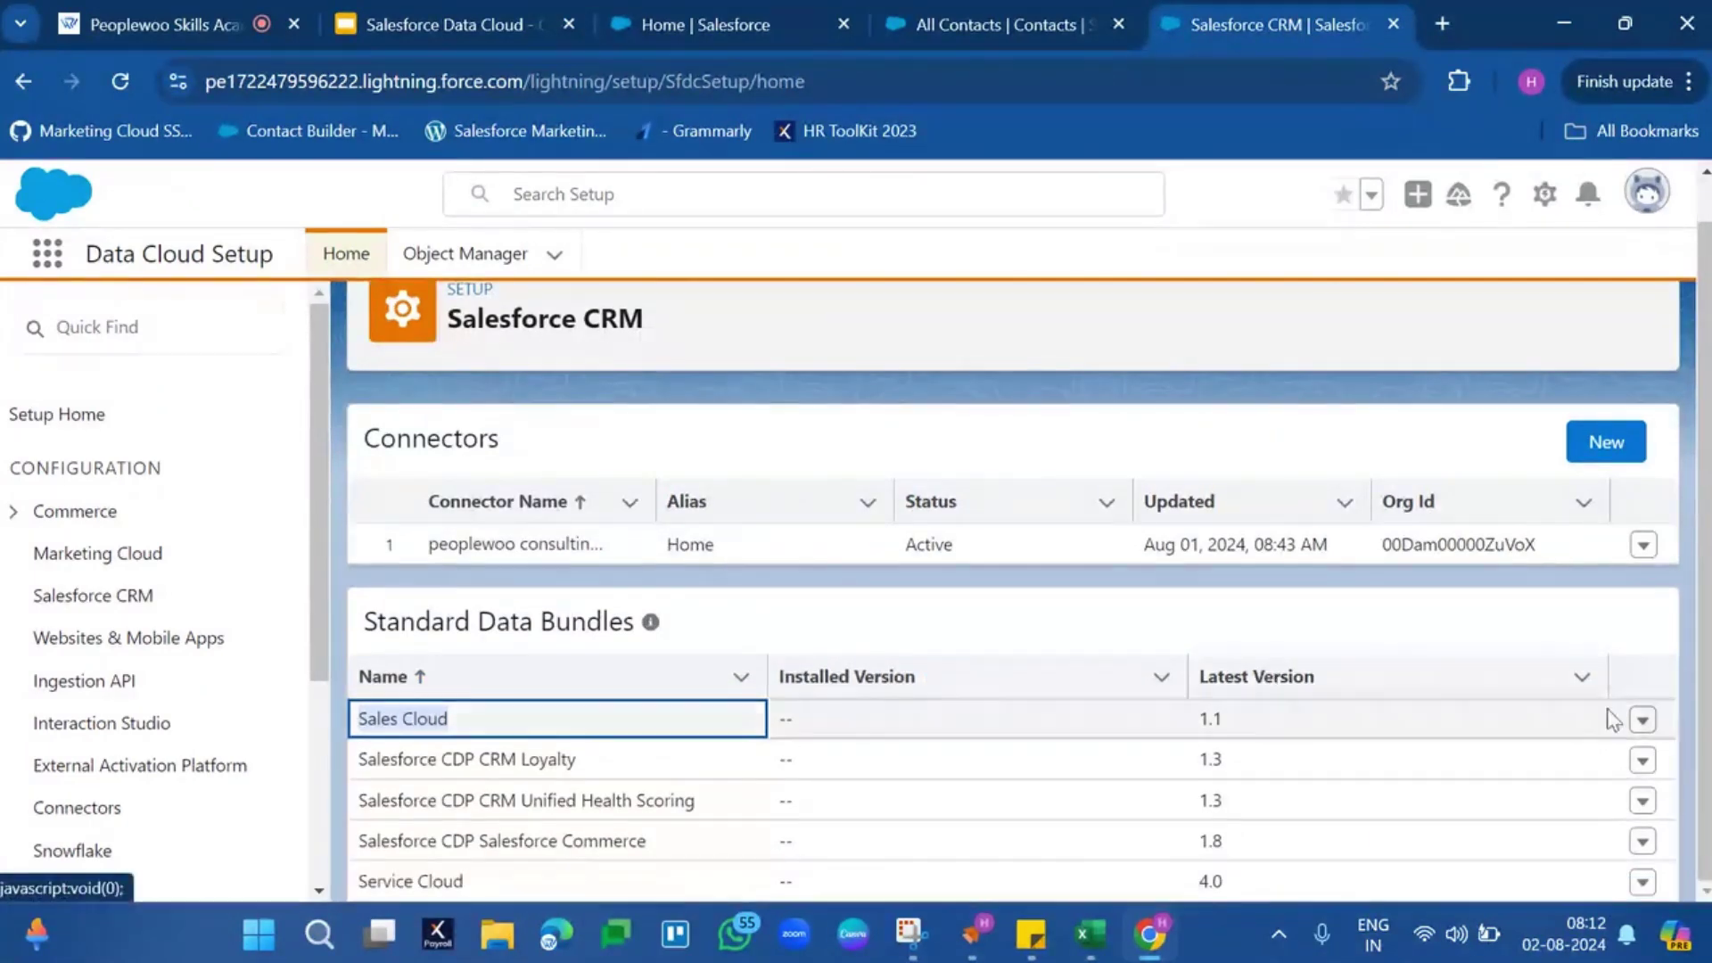
{"action": "left_click", "coordinate": [1641, 719]}
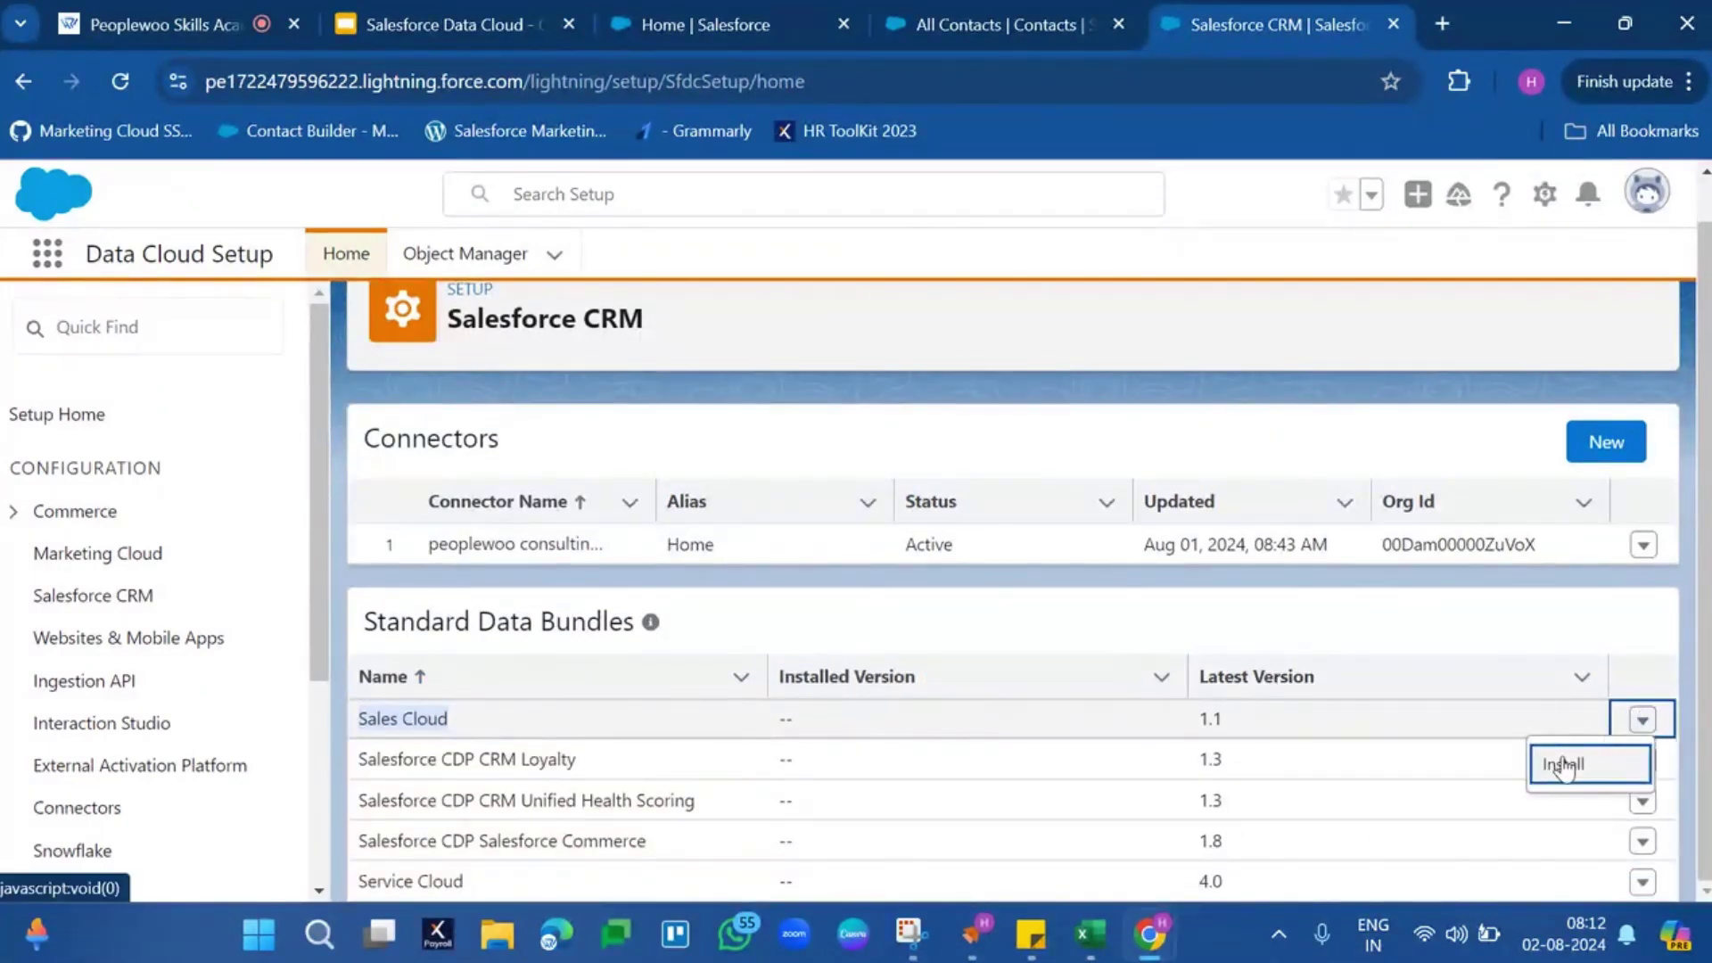
{"action": "left_click", "coordinate": [1563, 760]}
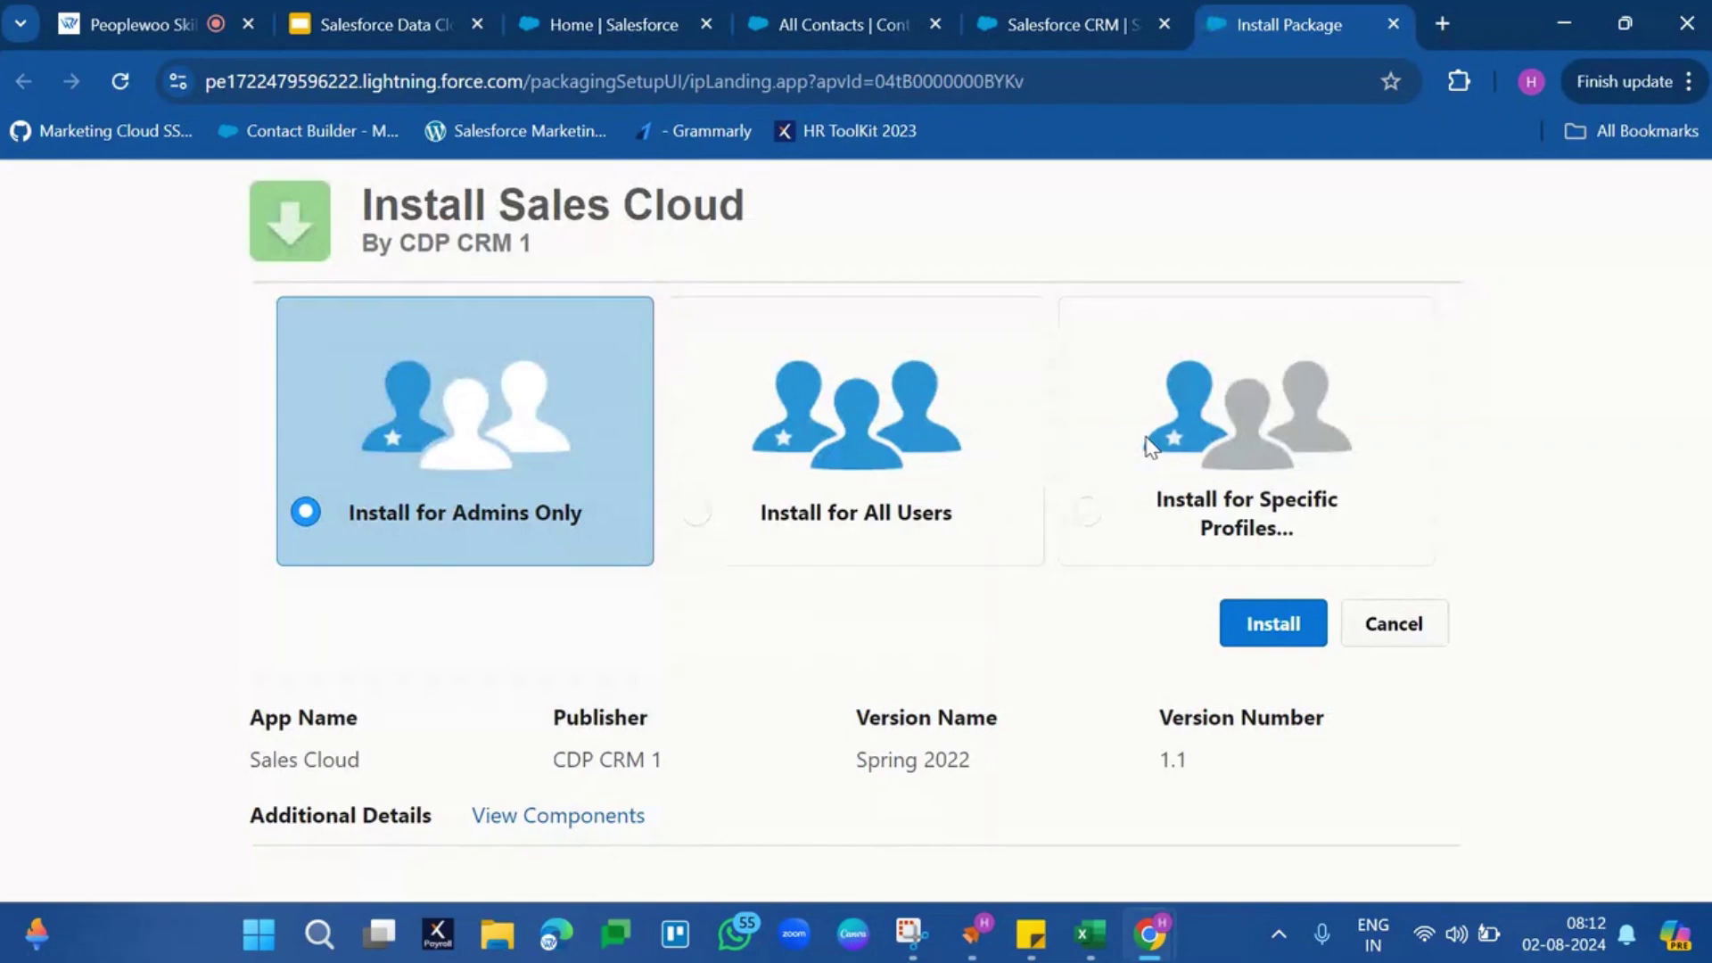
Install Sales Cloud for all users, then open the Service Cloud bundle's actions menu
{"action": "left_click", "coordinate": [929, 478]}
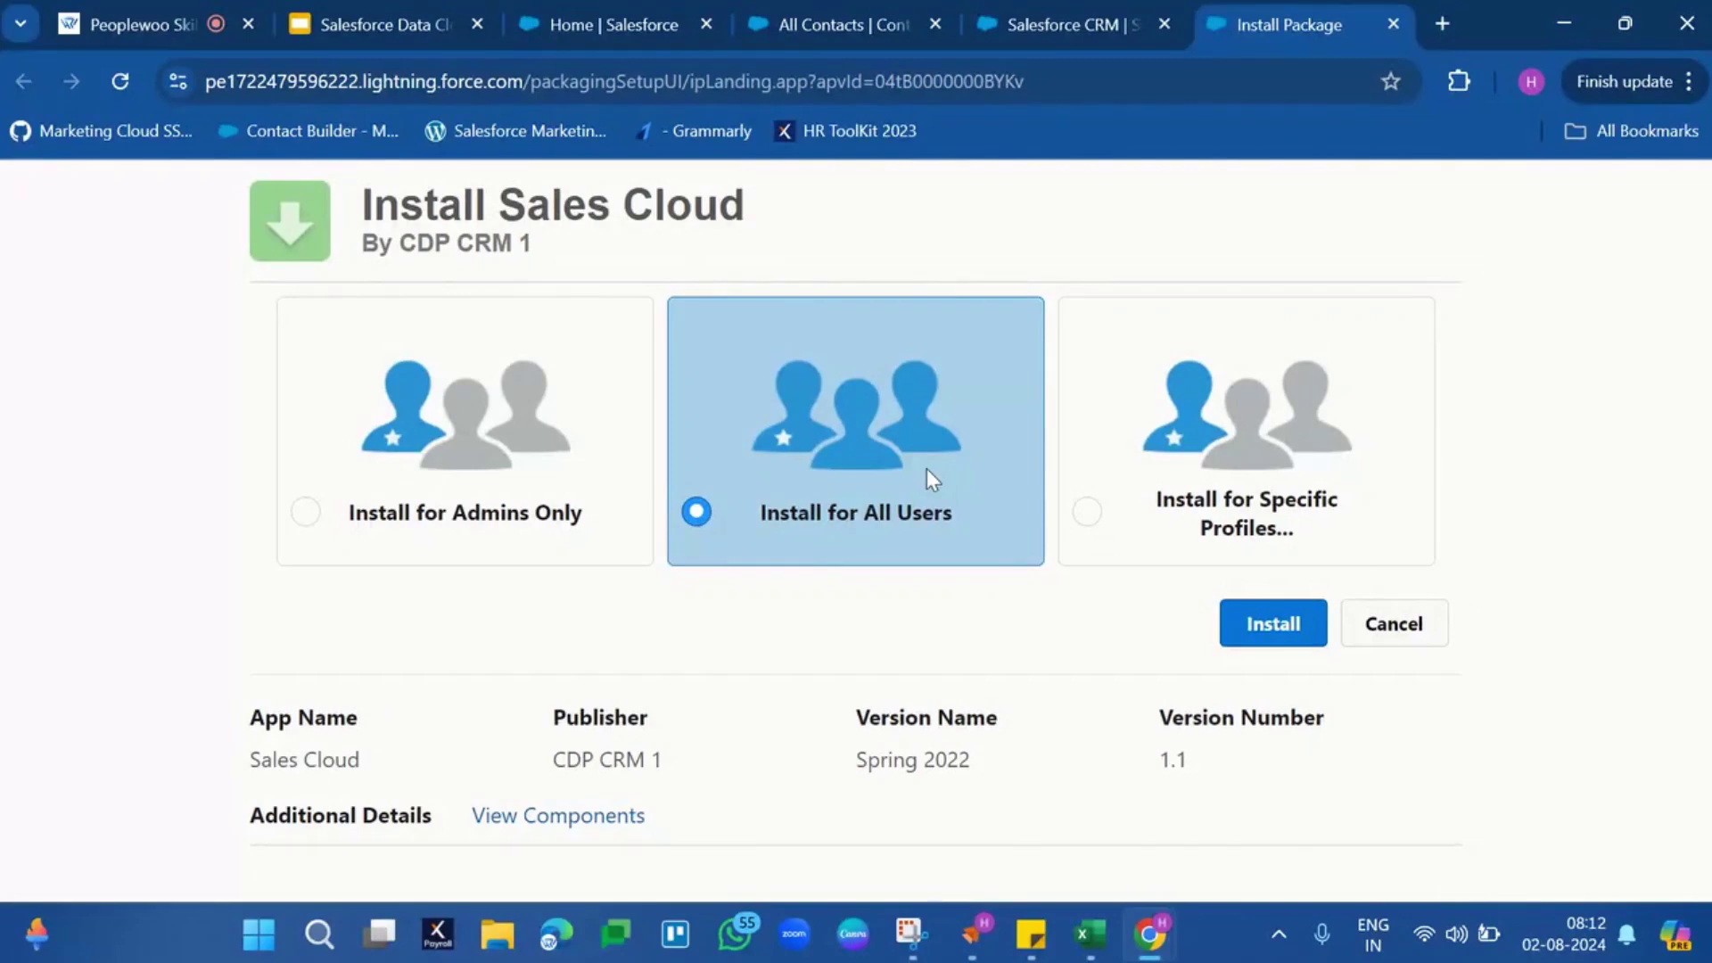
{"action": "left_click", "coordinate": [1249, 639]}
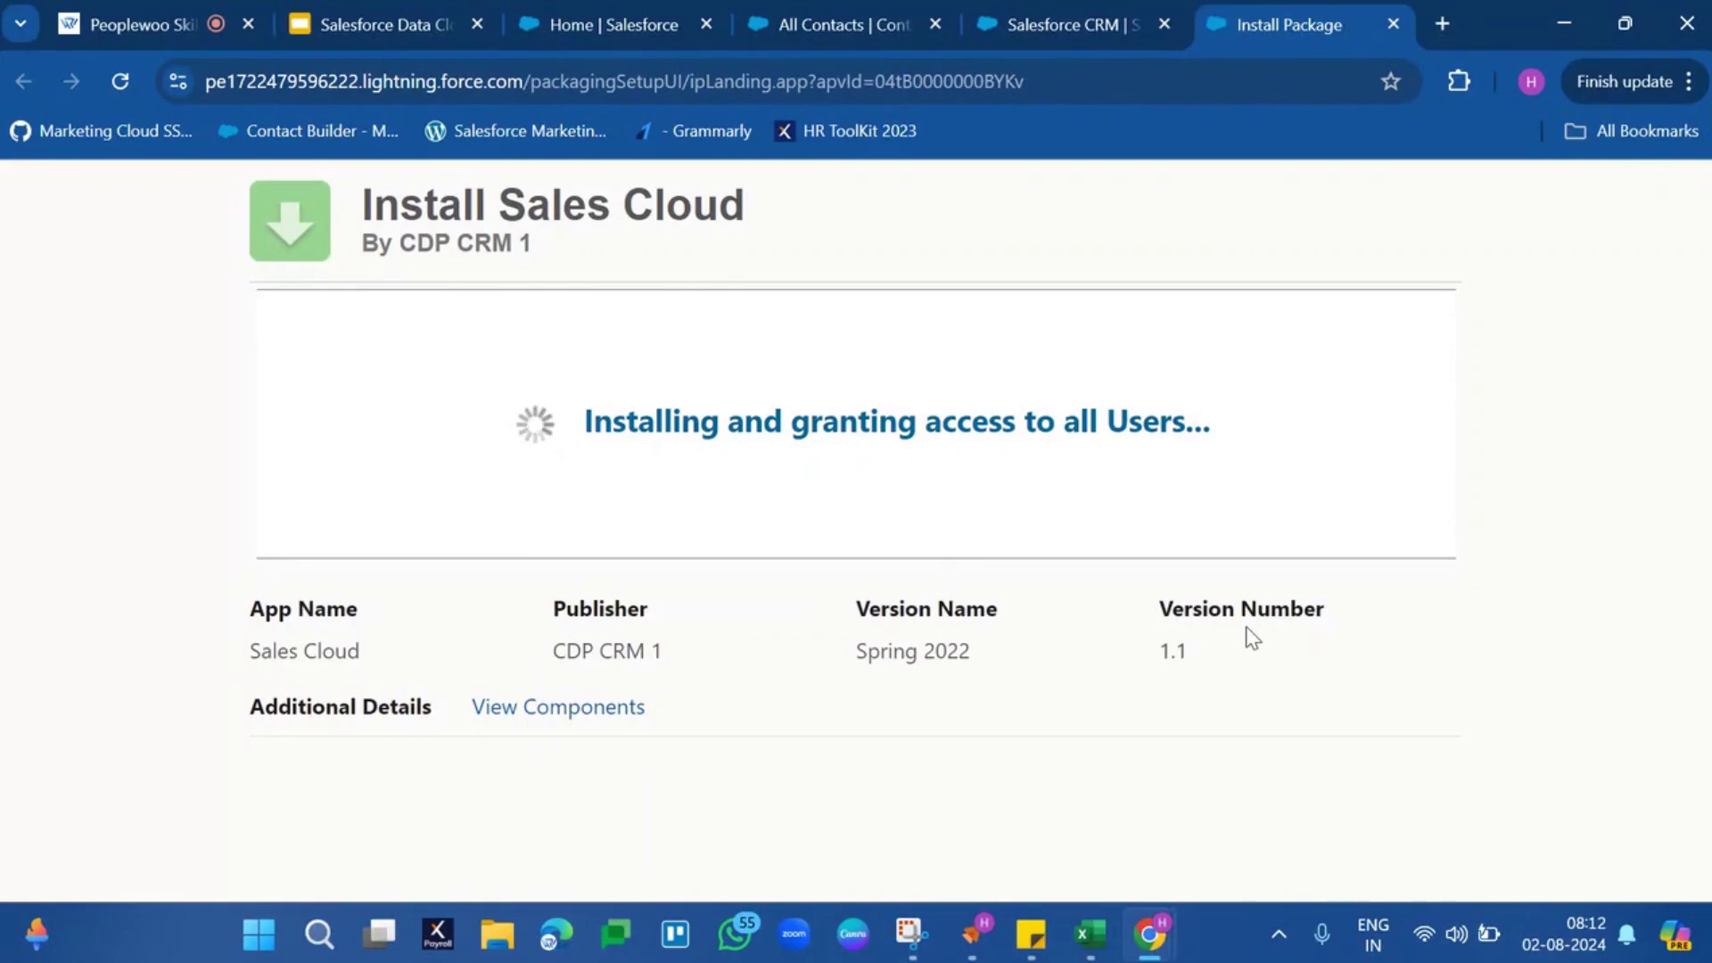
{"action": "left_click", "coordinate": [1029, 27]}
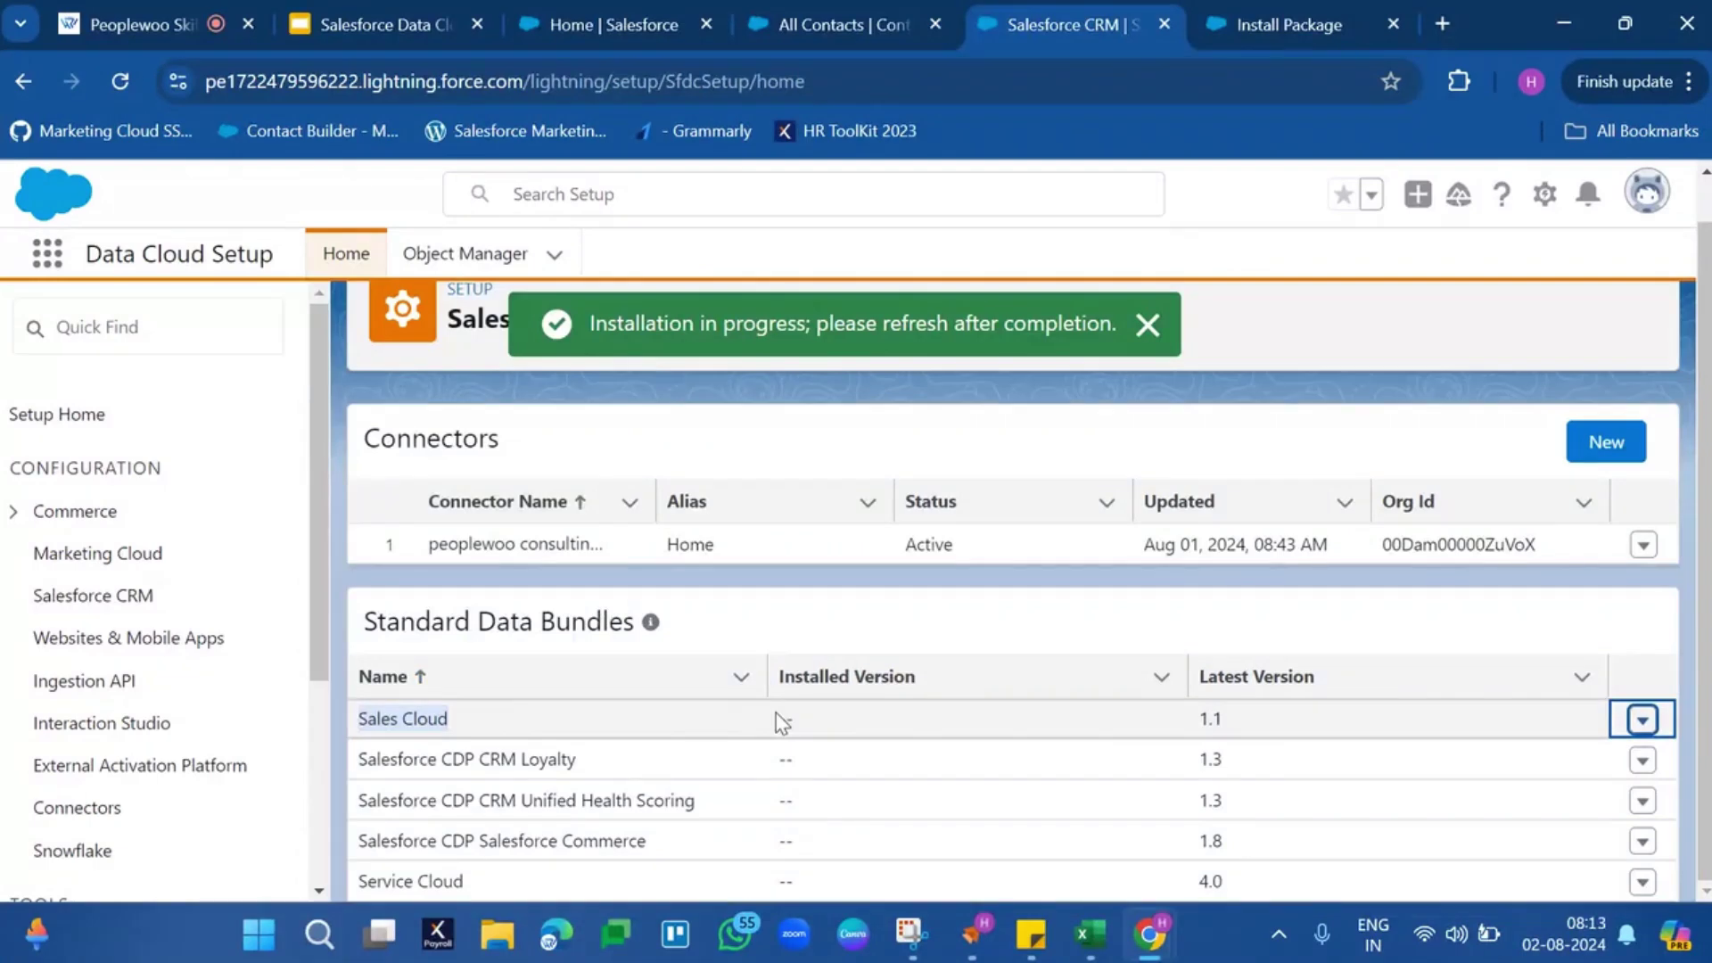
{"action": "left_click", "coordinate": [439, 883]}
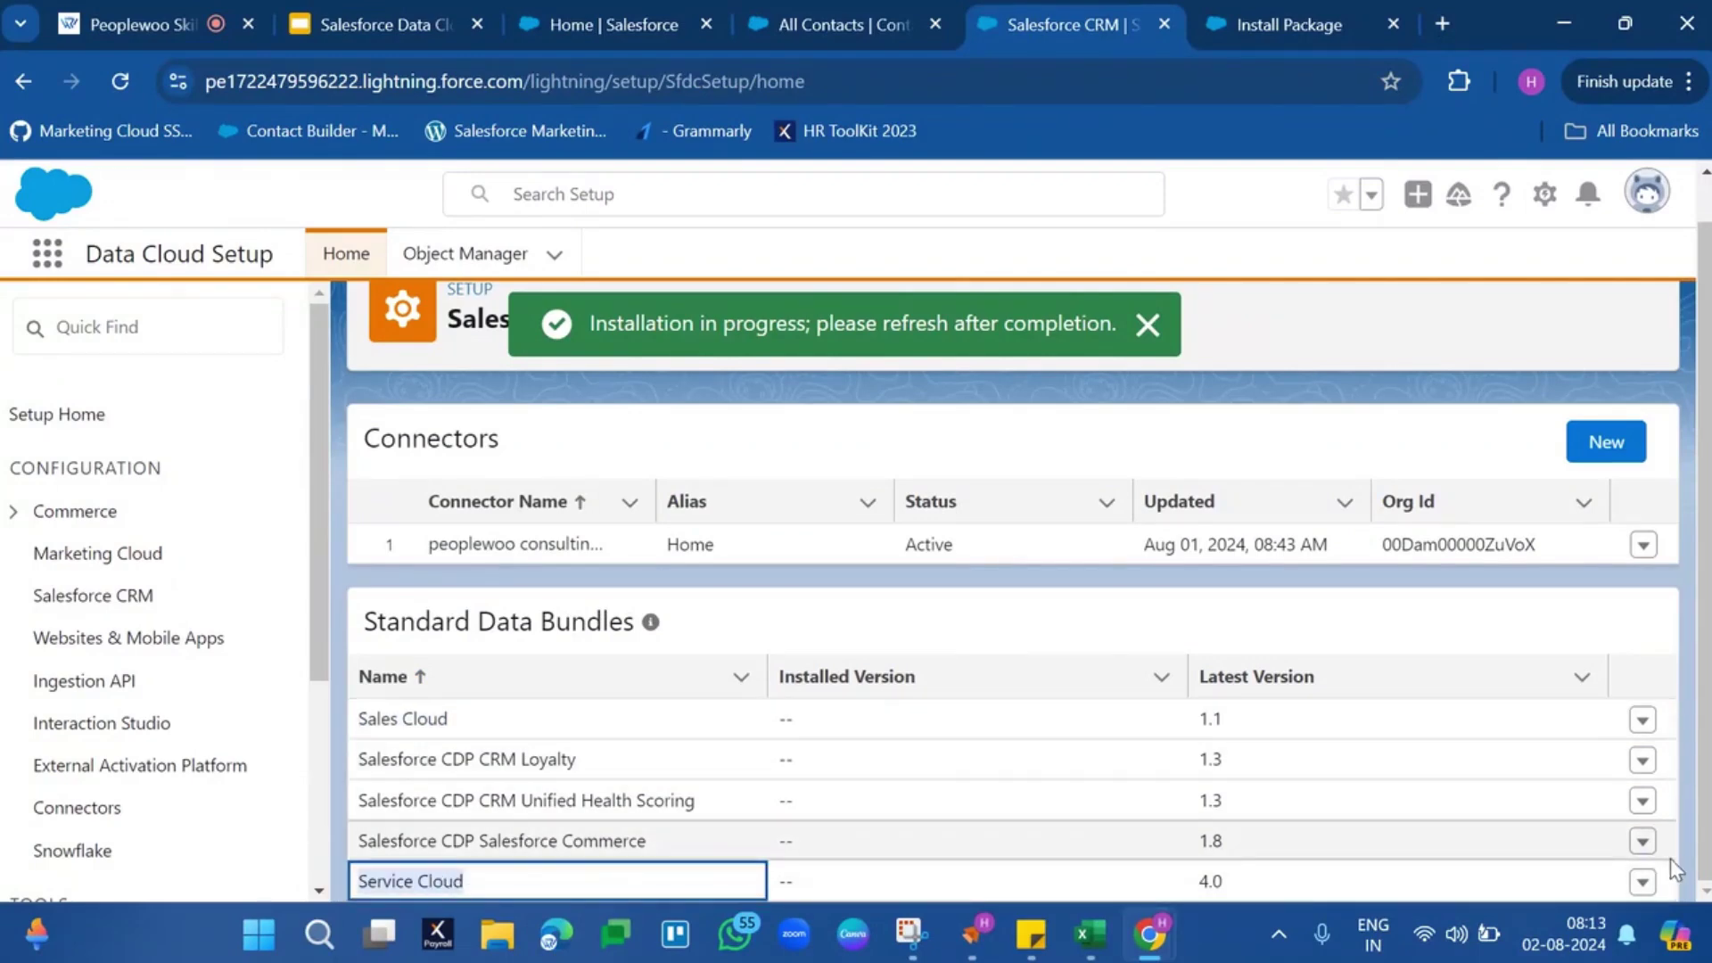
{"action": "left_click", "coordinate": [1642, 883]}
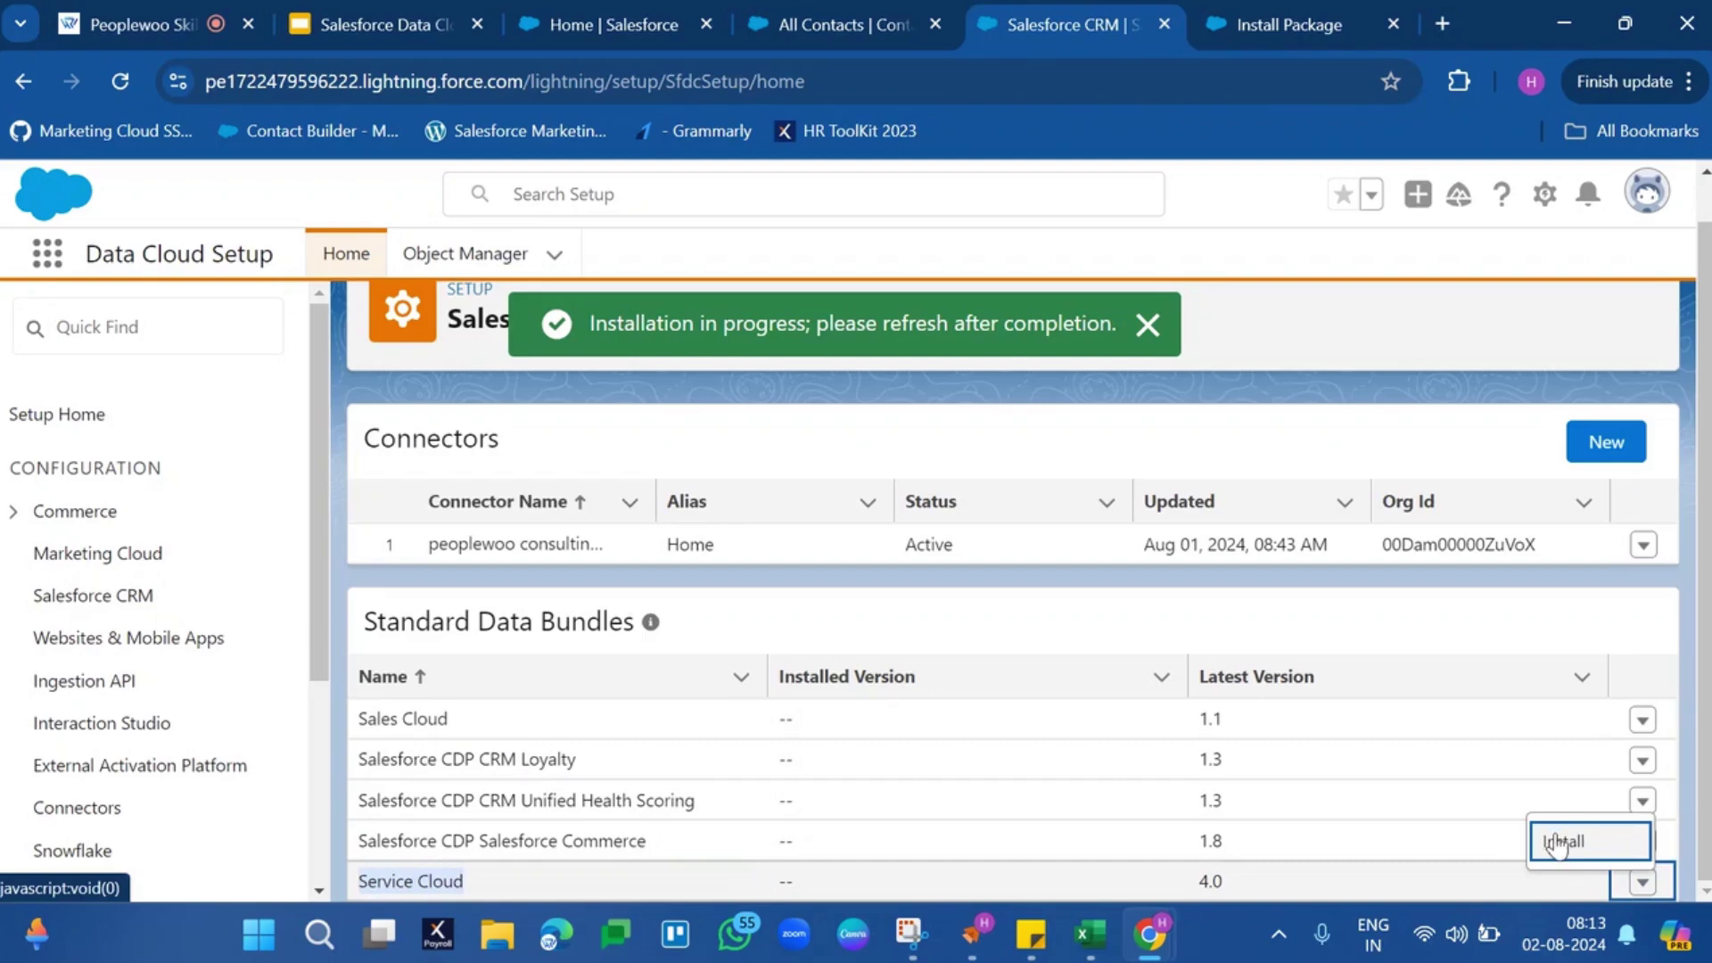
Install the Service Cloud bundle for all users
{"action": "left_click", "coordinate": [1563, 840]}
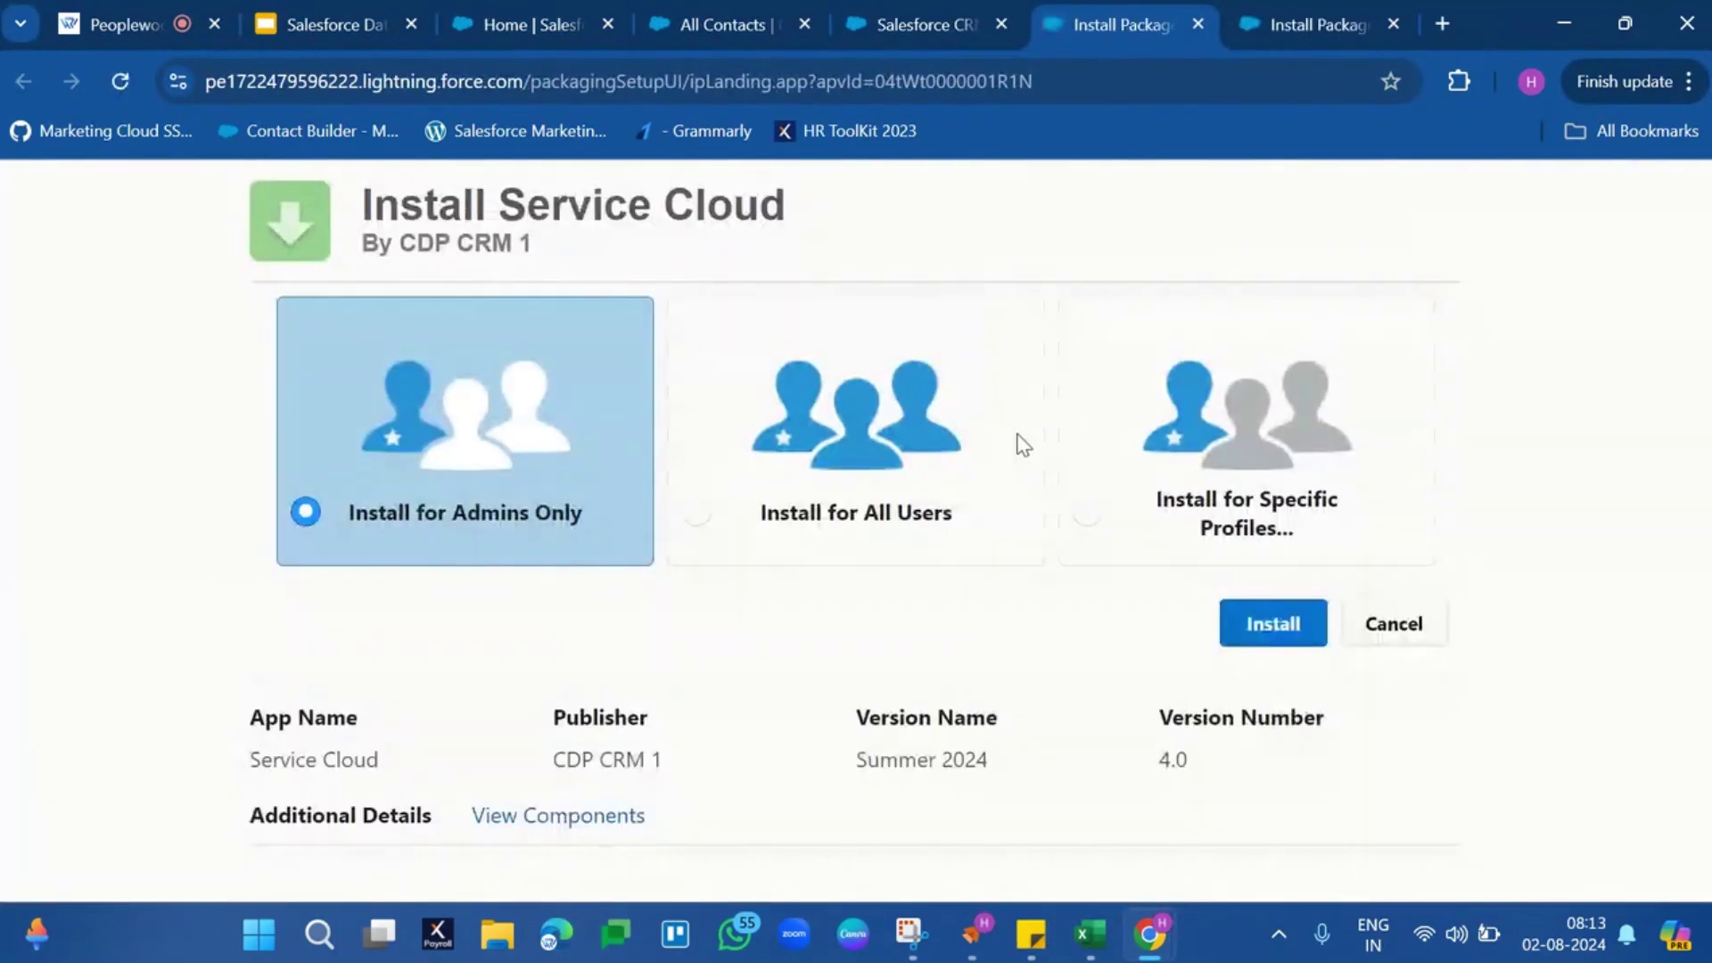
{"action": "left_click", "coordinate": [920, 471]}
{"action": "left_click", "coordinate": [1246, 625]}
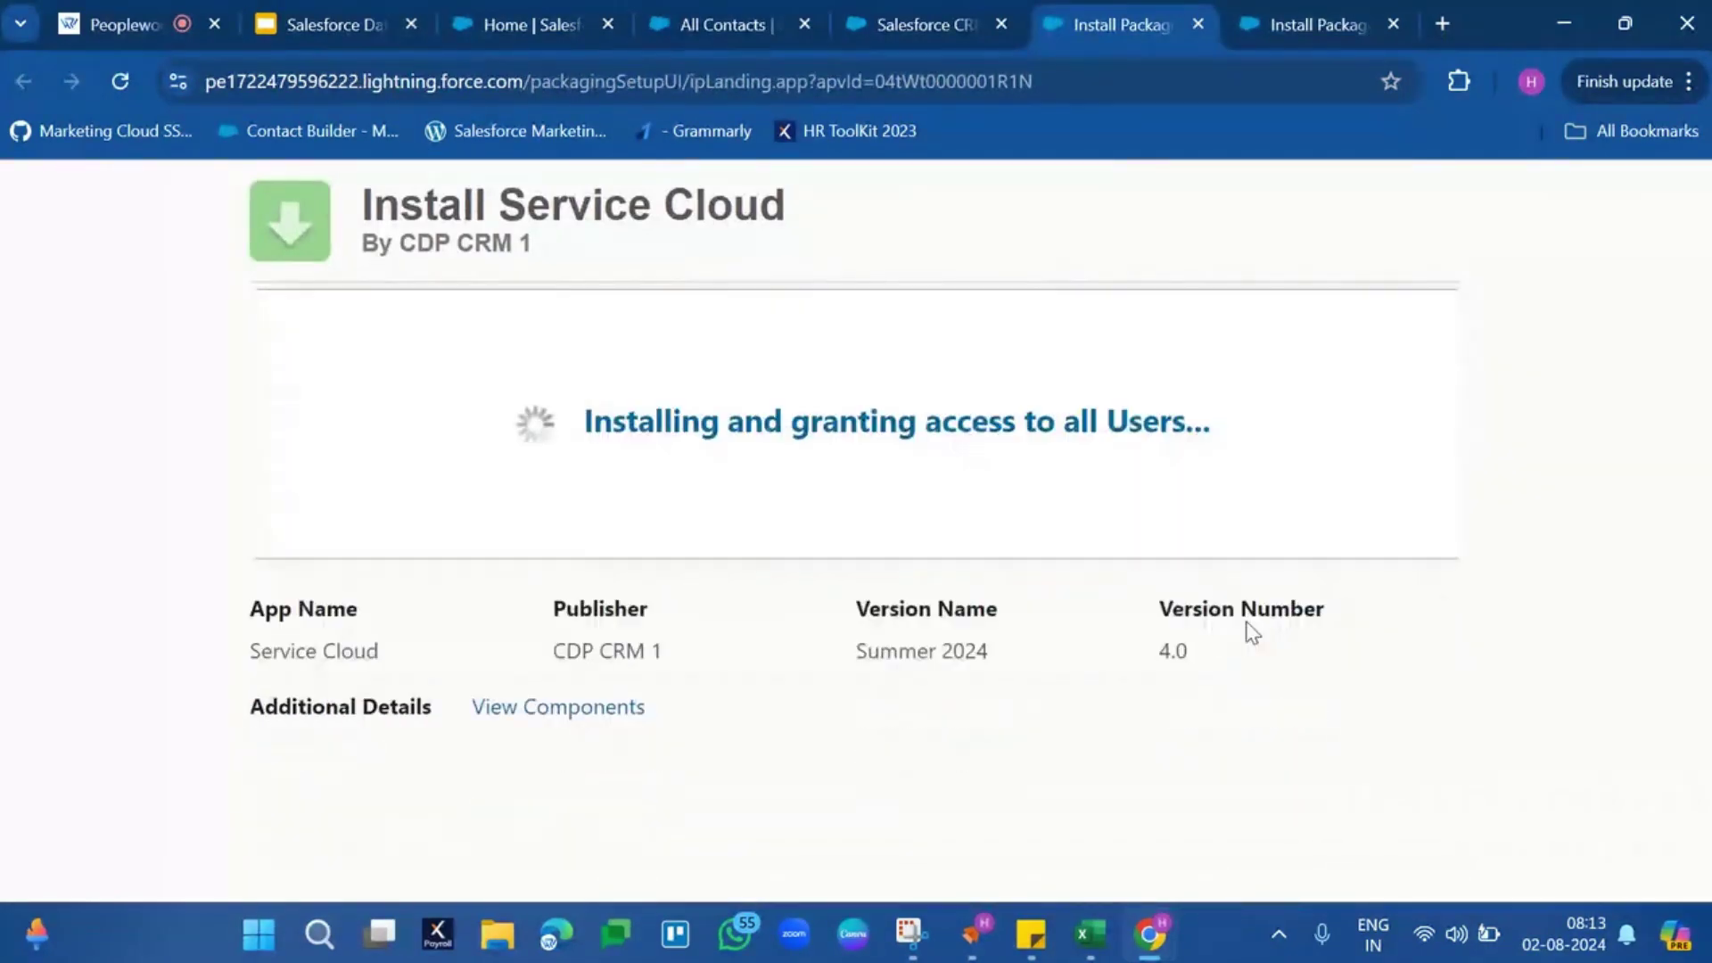
Confirm Sales Cloud shows Installation Complete! and close both package install tabs
{"action": "left_click", "coordinate": [1297, 24]}
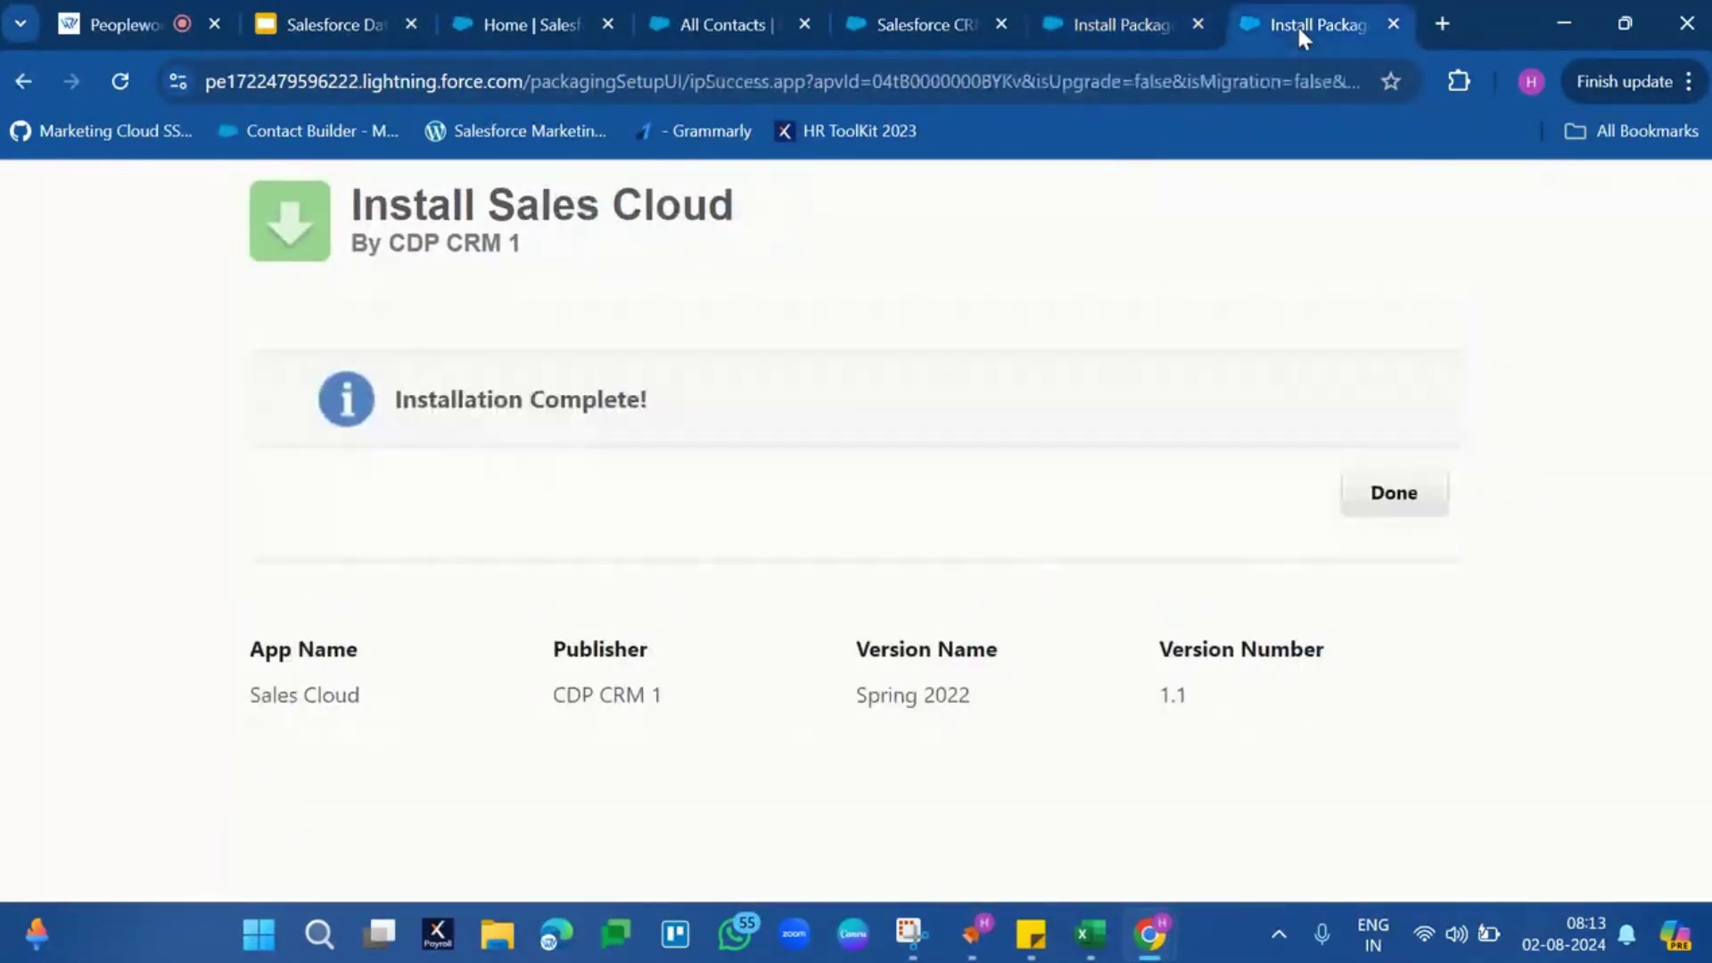
{"action": "triple_click", "coordinate": [504, 393]}
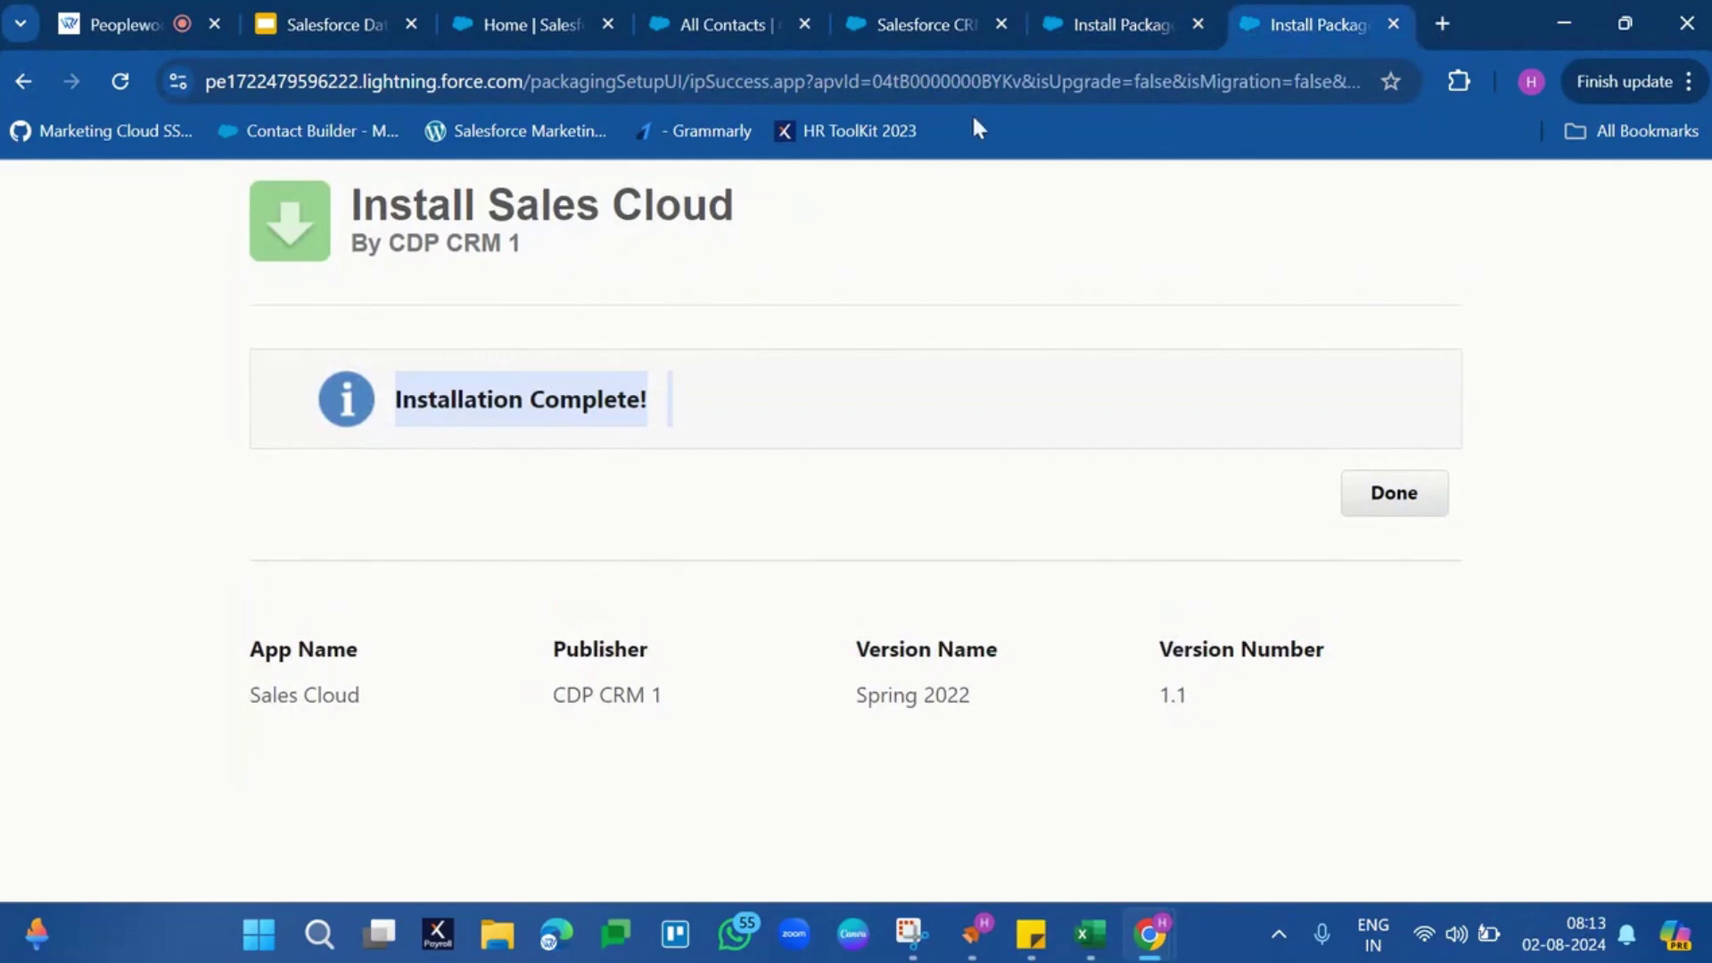
{"action": "left_click", "coordinate": [1074, 37]}
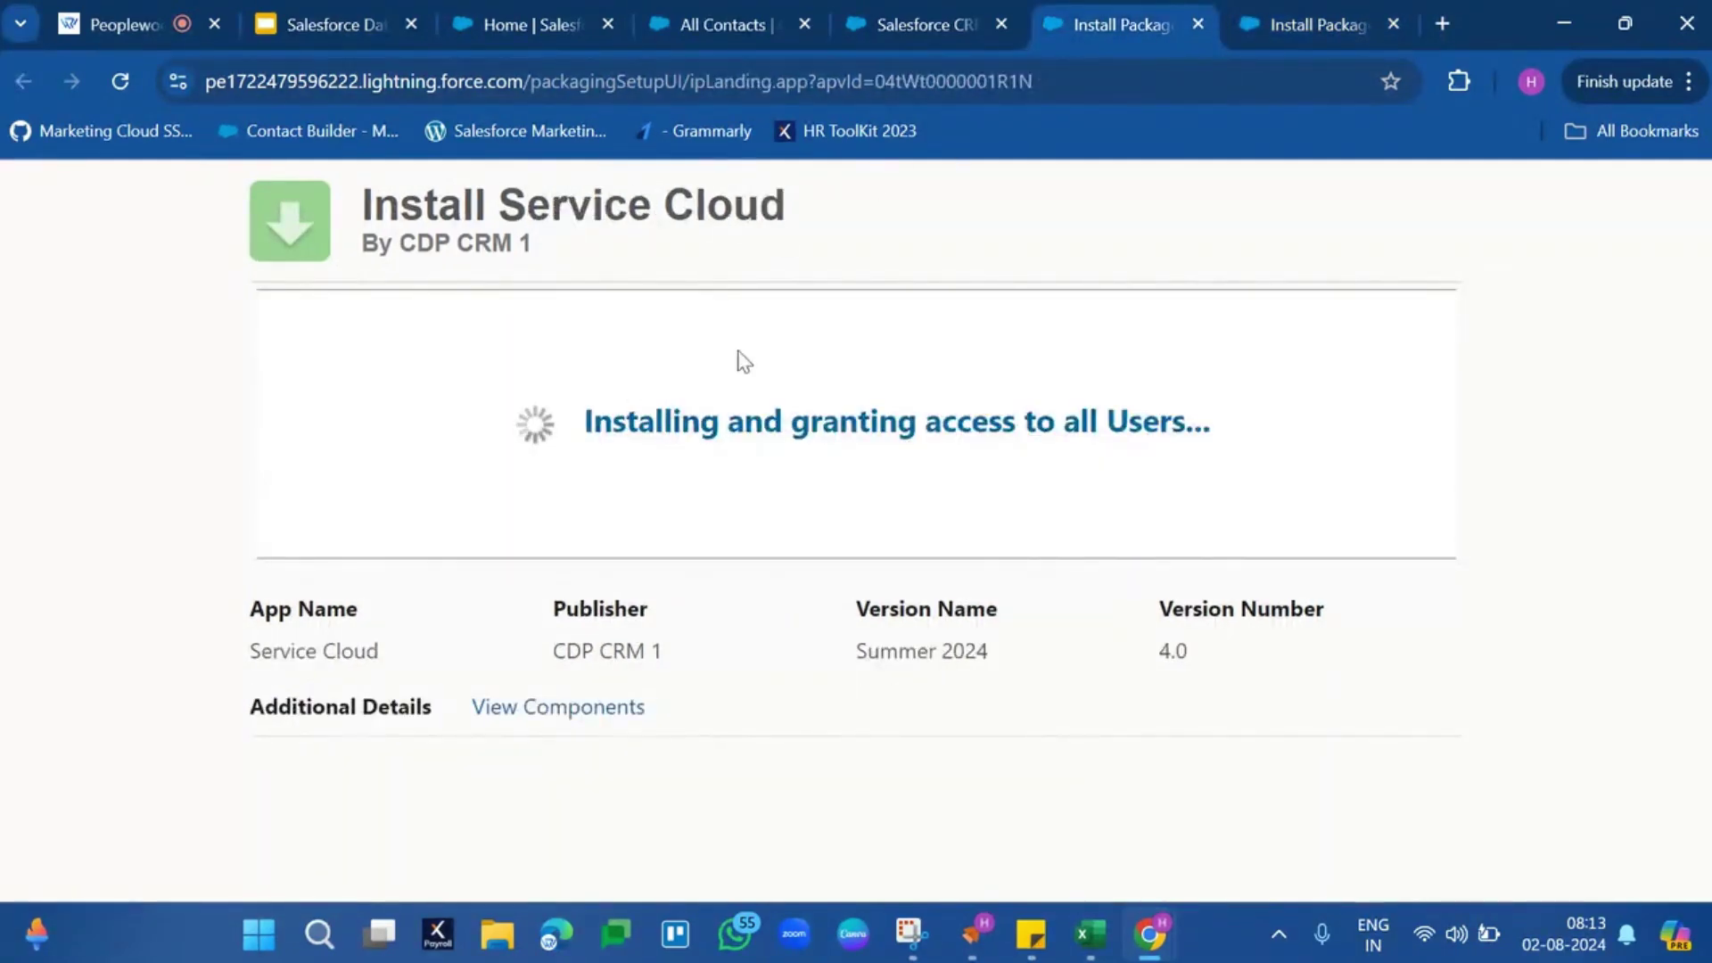
{"action": "left_click", "coordinate": [1295, 13]}
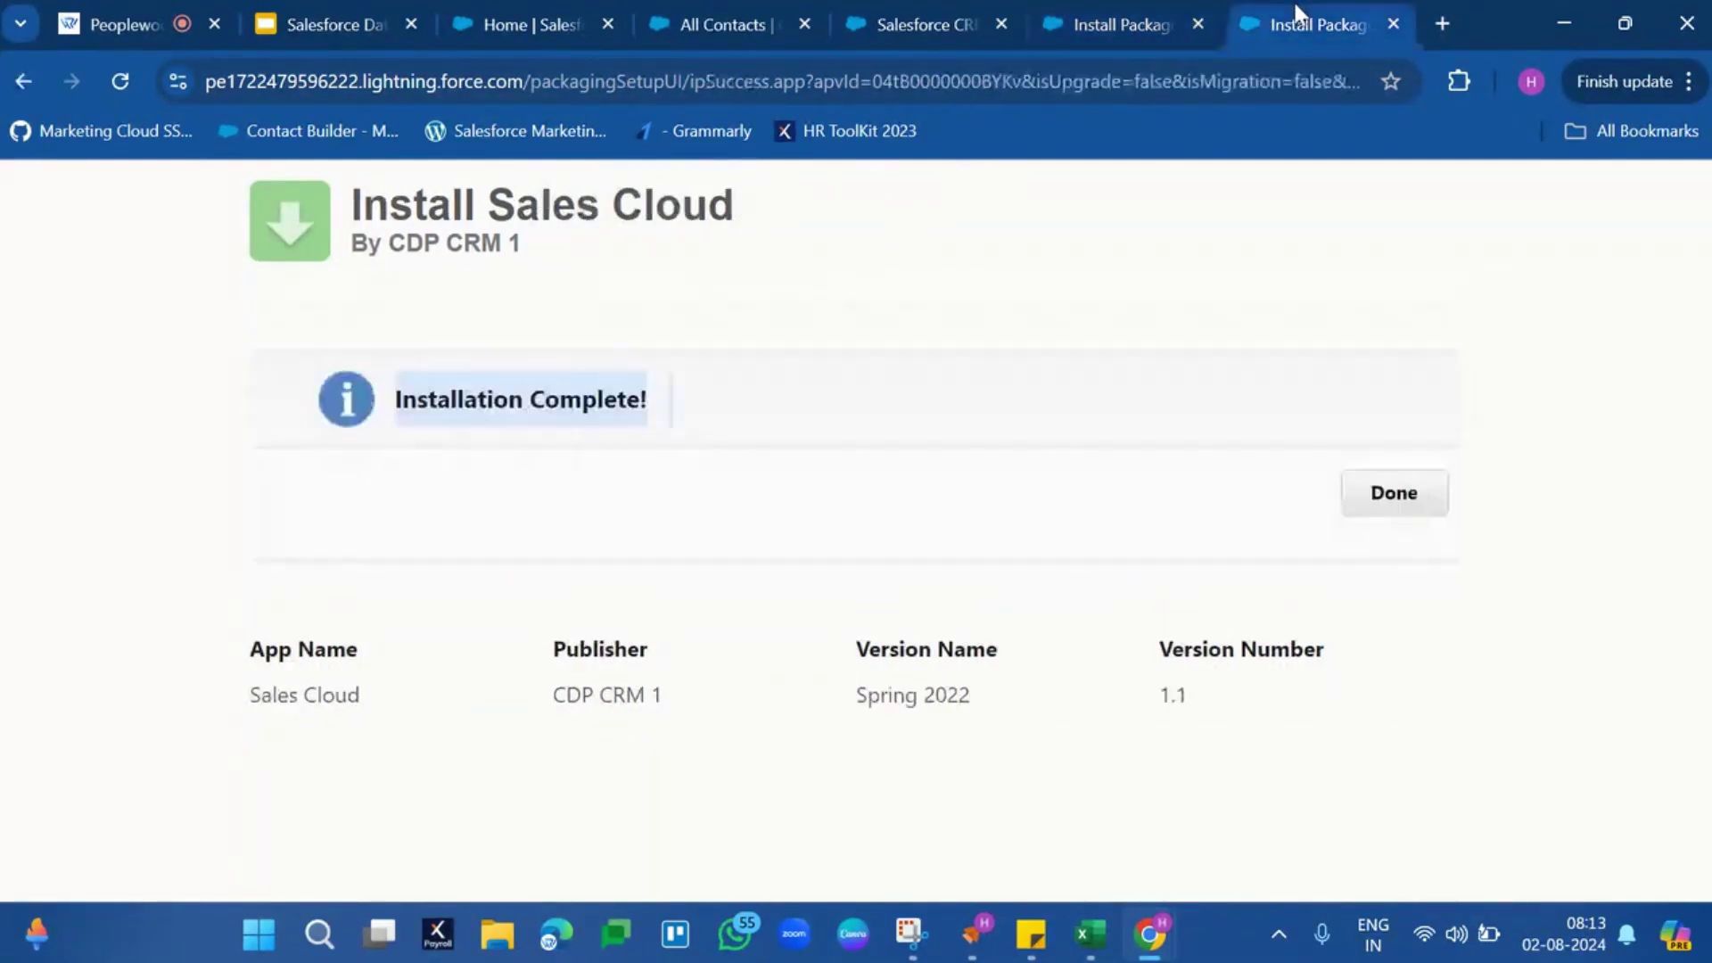
{"action": "left_click", "coordinate": [1394, 26]}
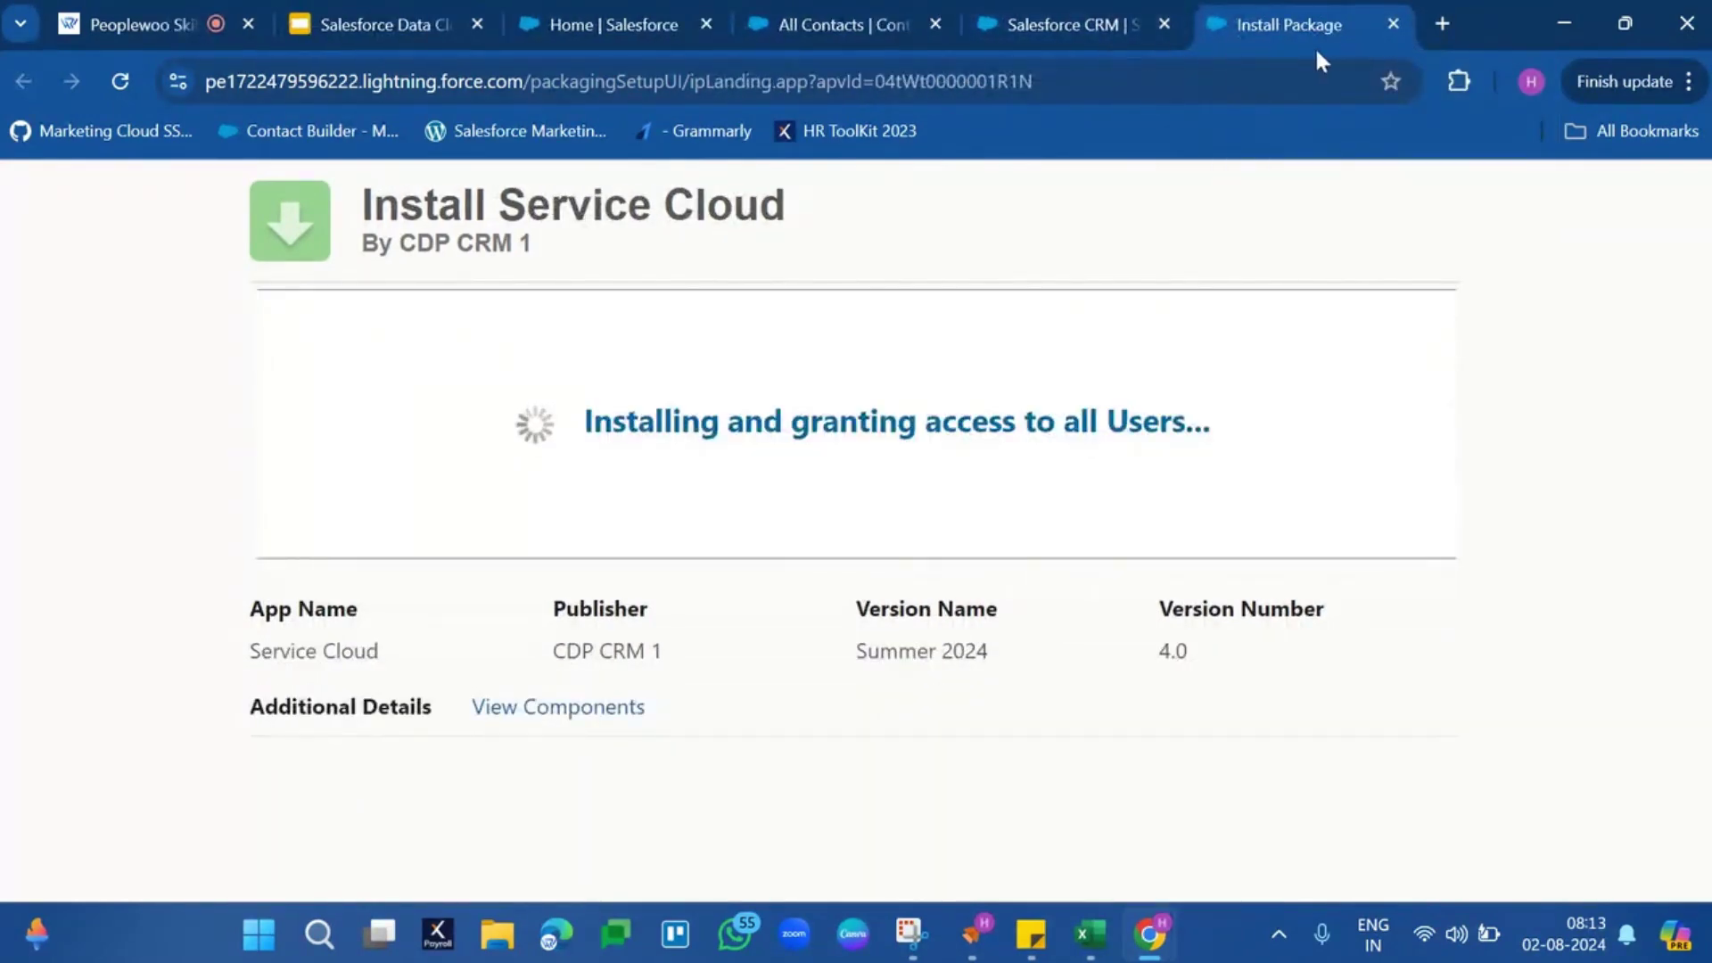
{"action": "left_click", "coordinate": [1397, 25]}
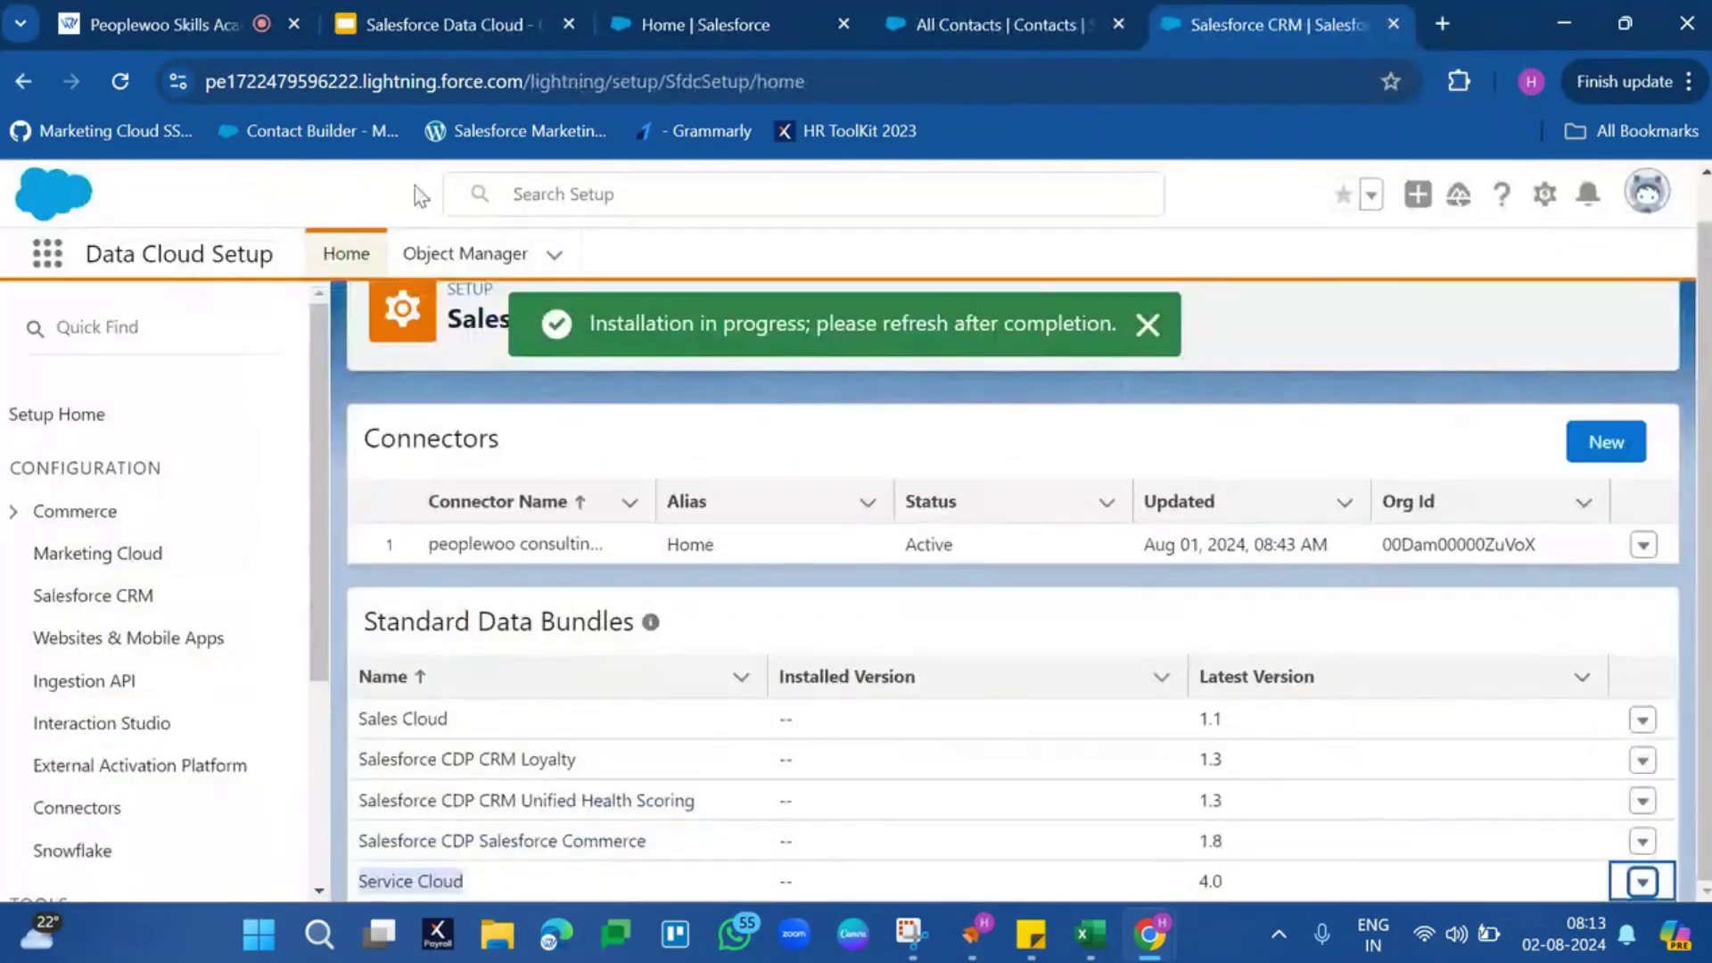
Launch Data Cloud by searching 'Data' and show the All Data Streams list
{"action": "left_click", "coordinate": [47, 253]}
{"action": "type", "text": "Data"}
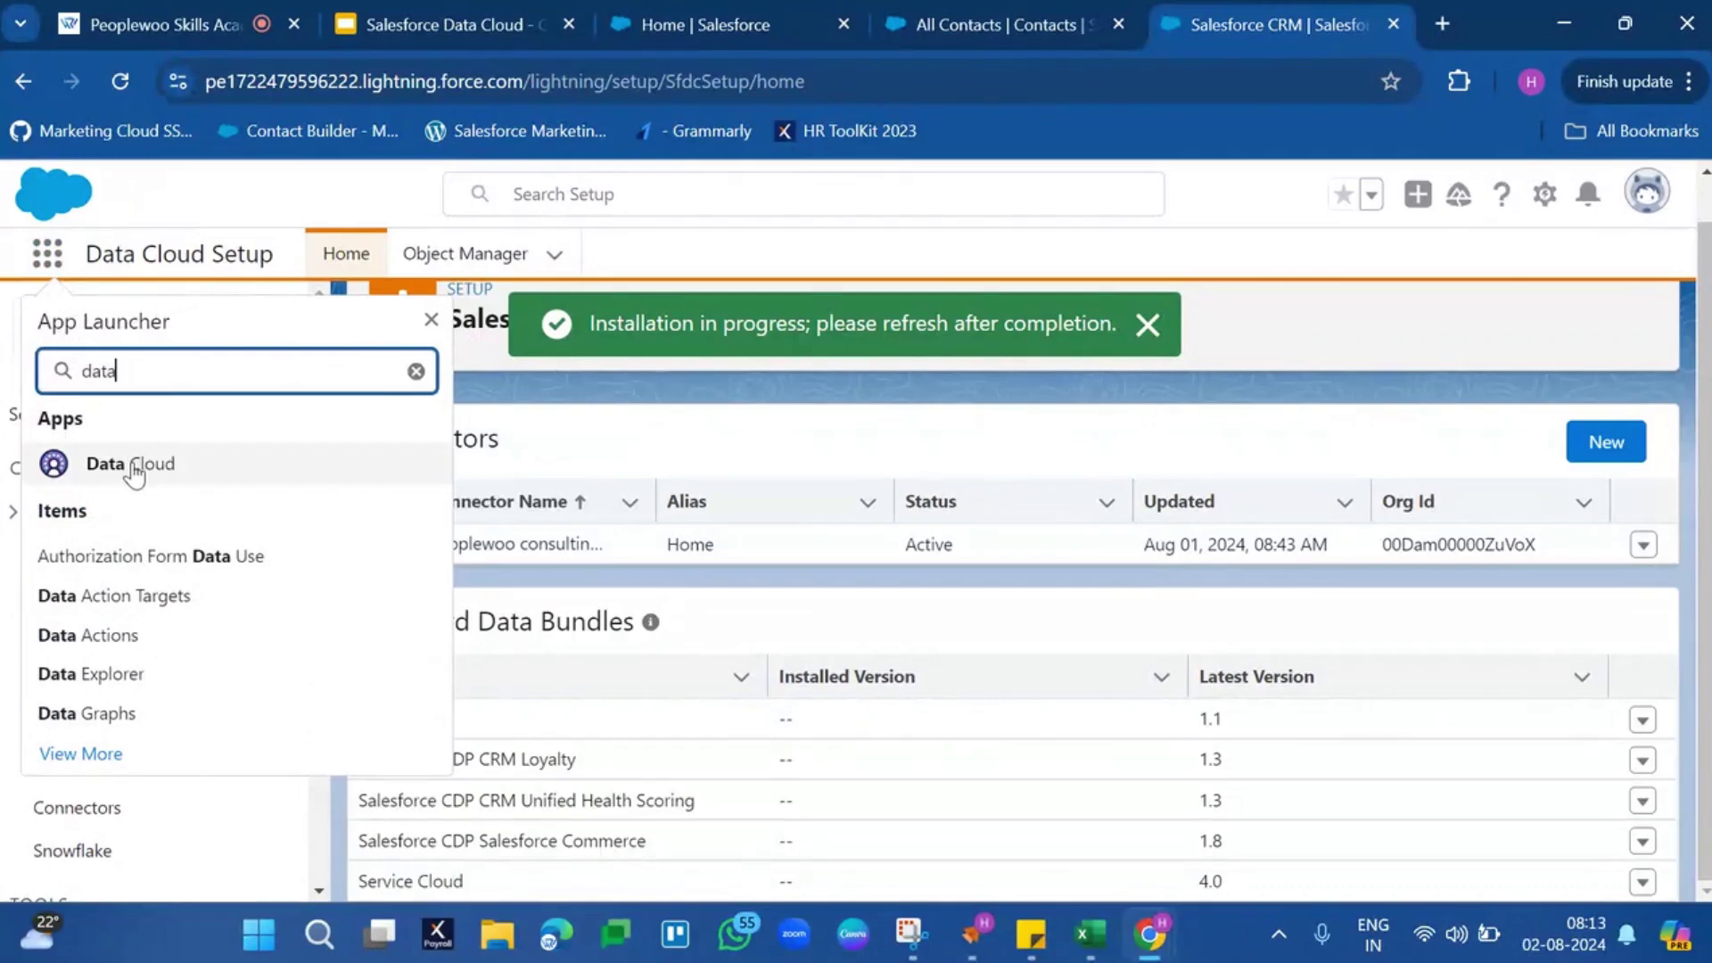
{"action": "left_click", "coordinate": [135, 470]}
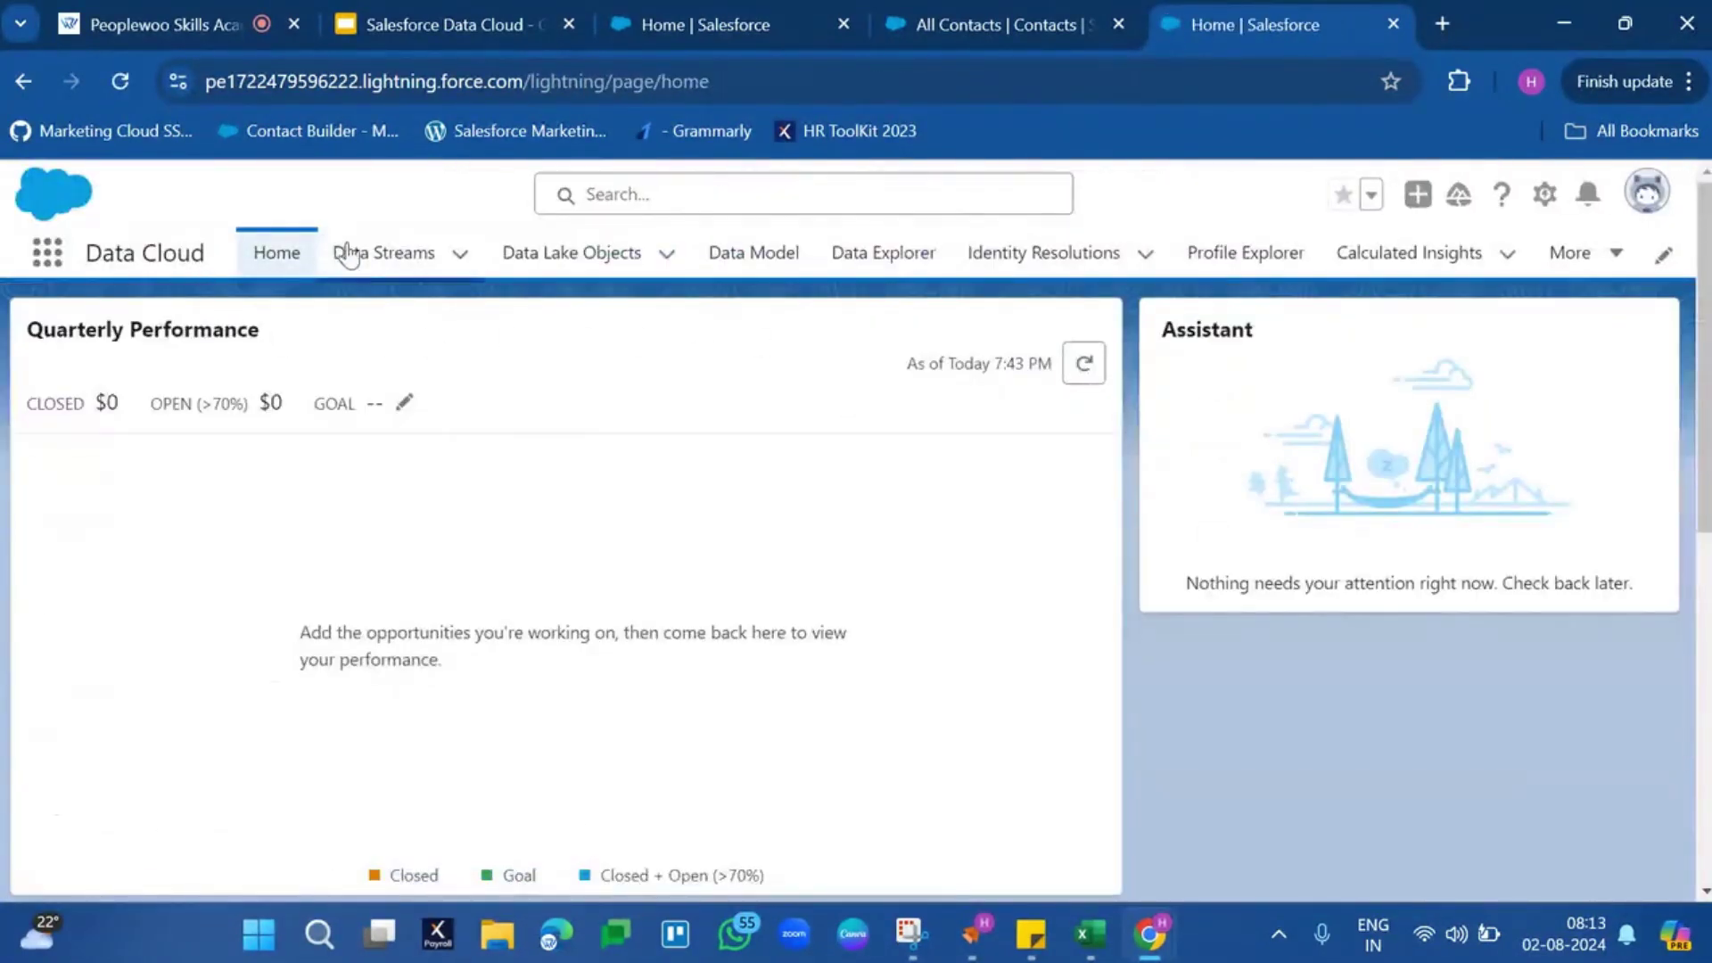
{"action": "left_click", "coordinate": [374, 259]}
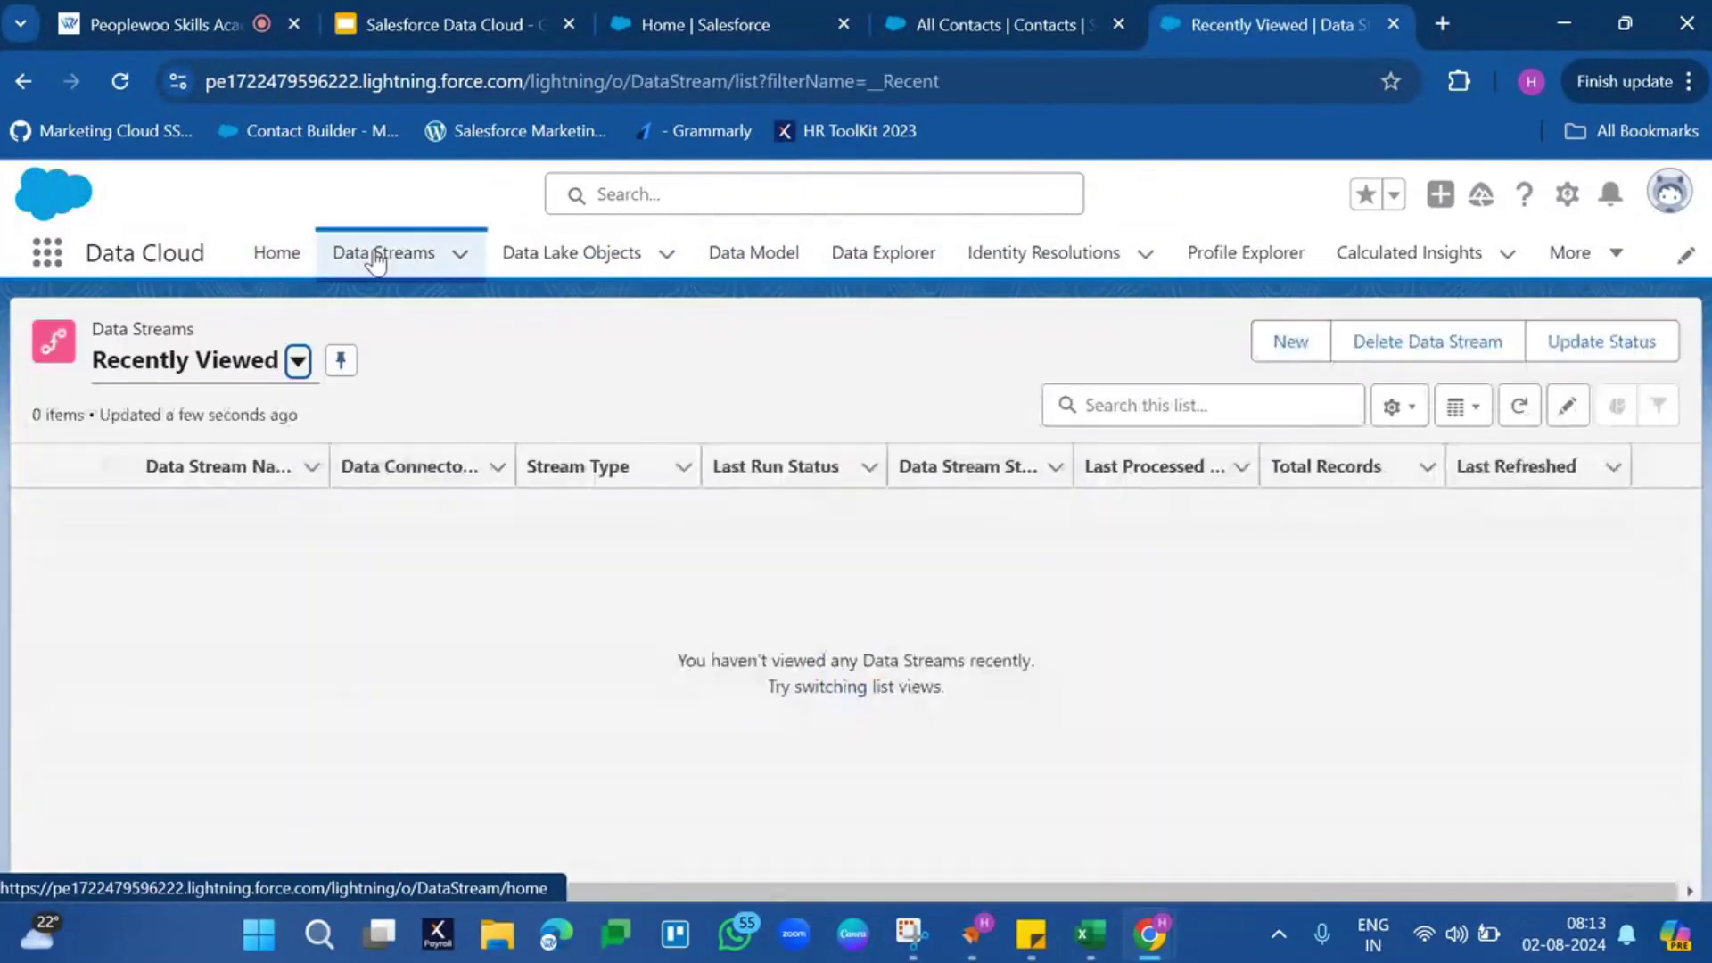
{"action": "left_click", "coordinate": [298, 360]}
{"action": "left_click", "coordinate": [204, 459]}
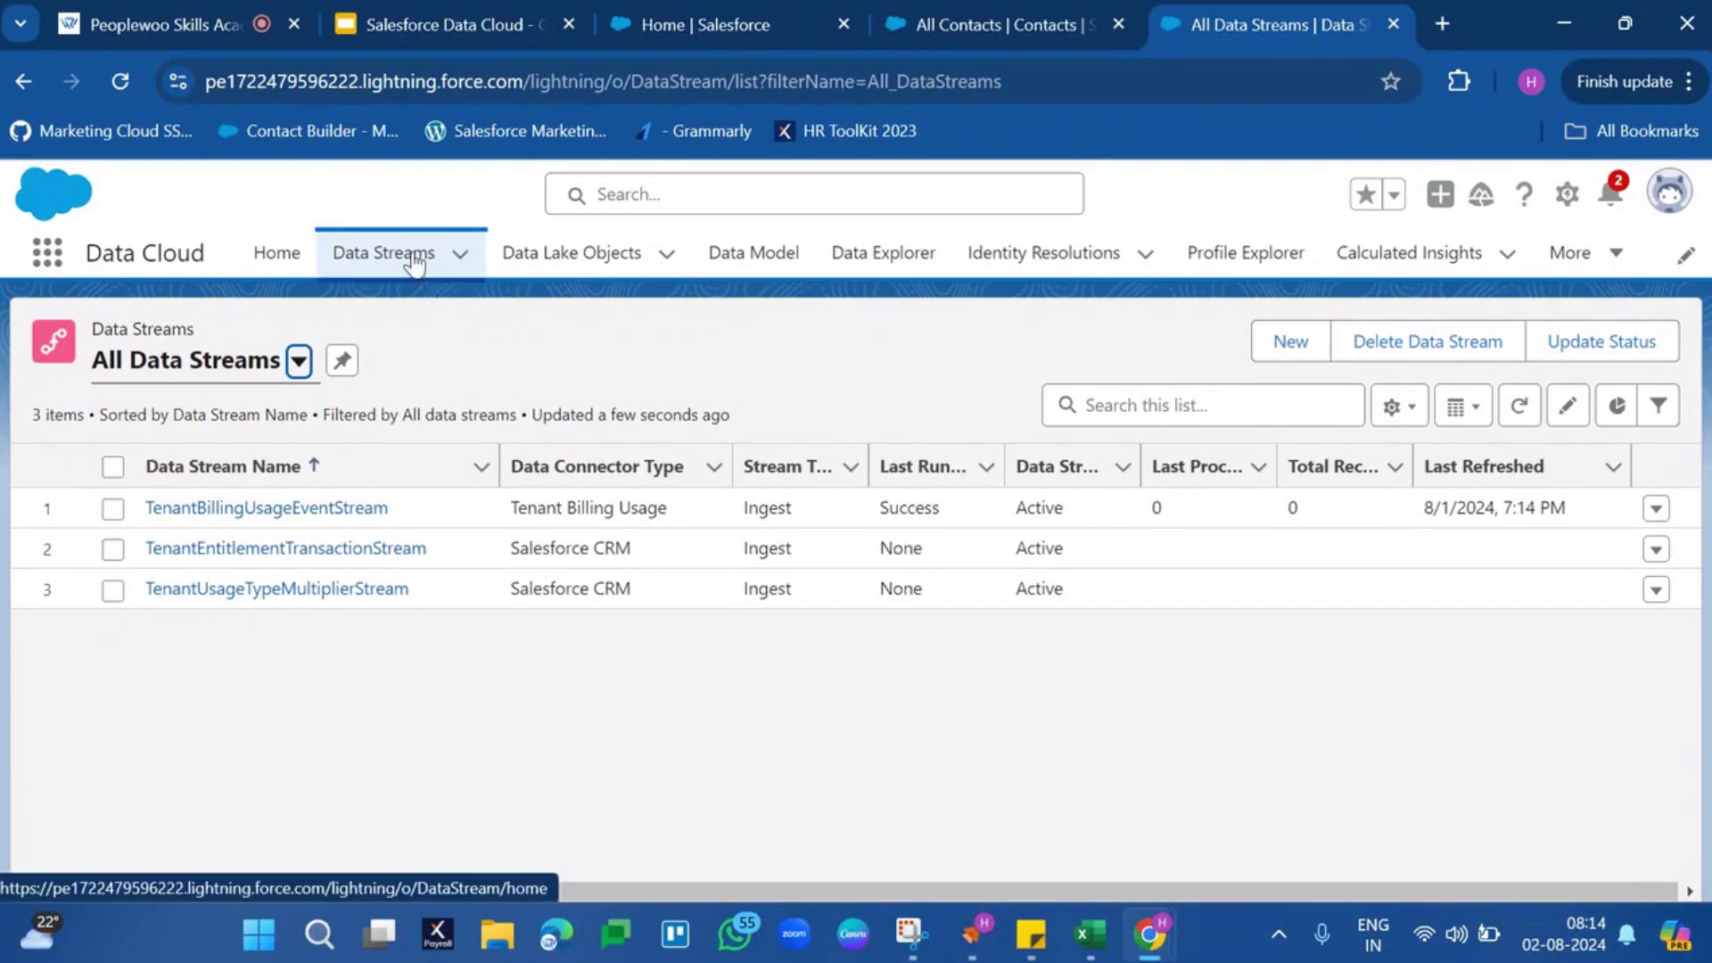
Create a new data stream with Salesforce CRM as its source and continue
{"action": "left_click", "coordinate": [1302, 346]}
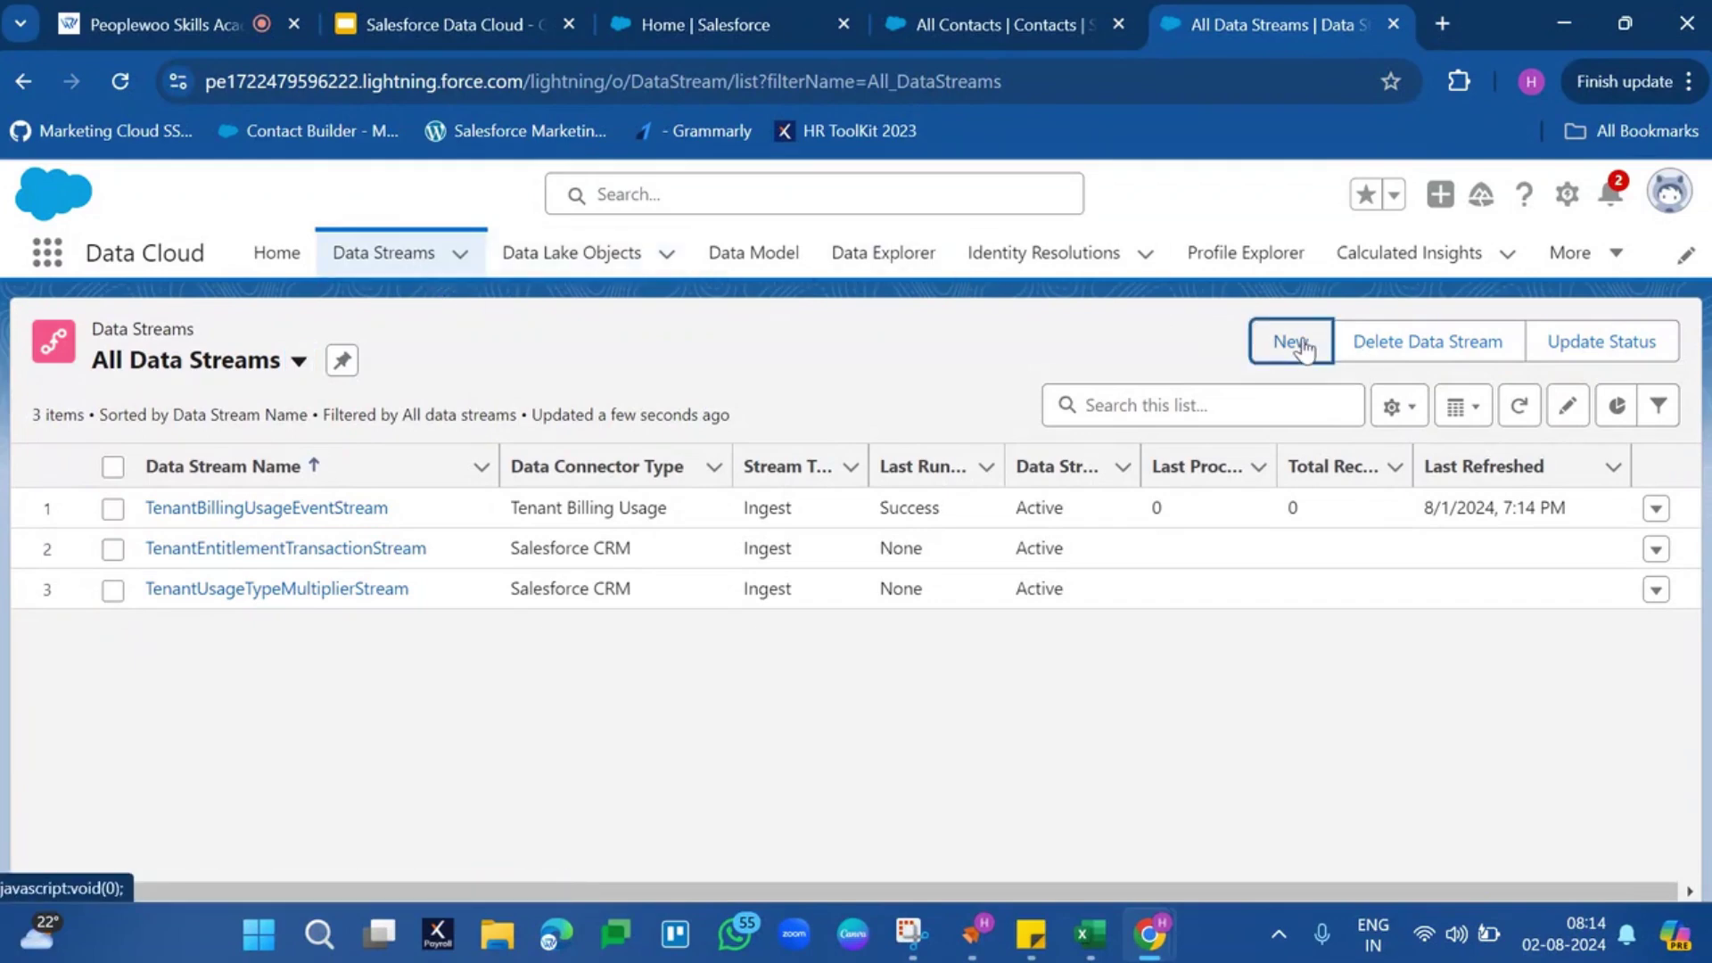
{"action": "left_click", "coordinate": [1302, 346]}
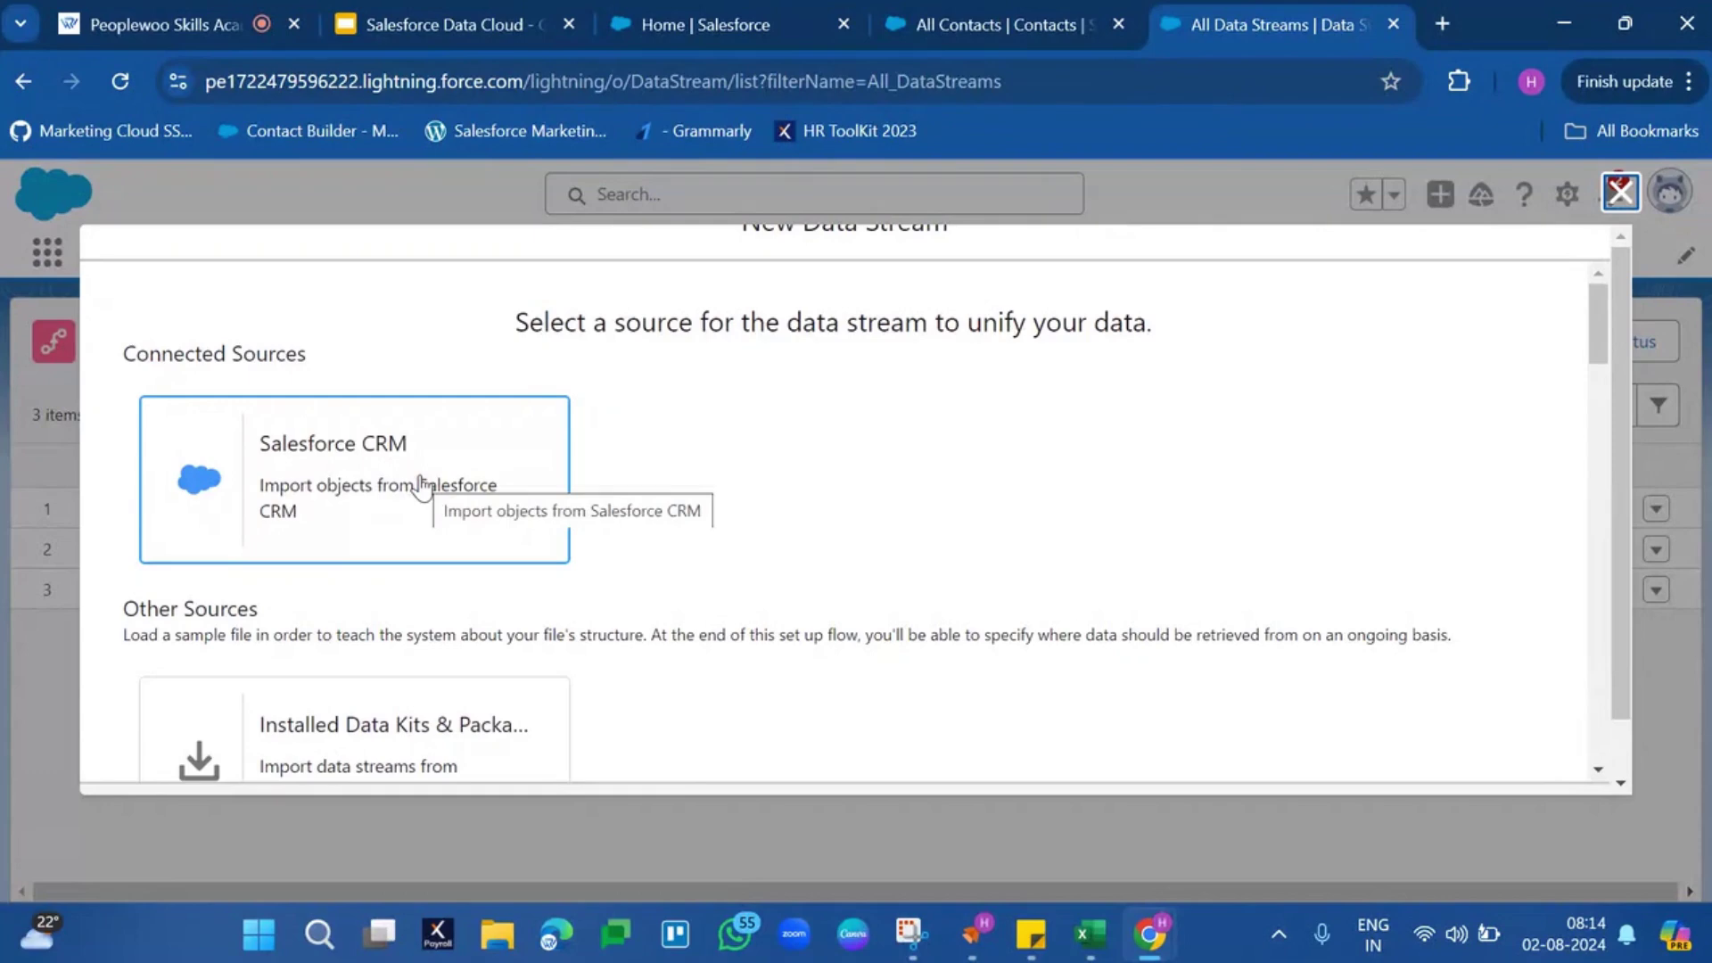
{"action": "left_click", "coordinate": [420, 486]}
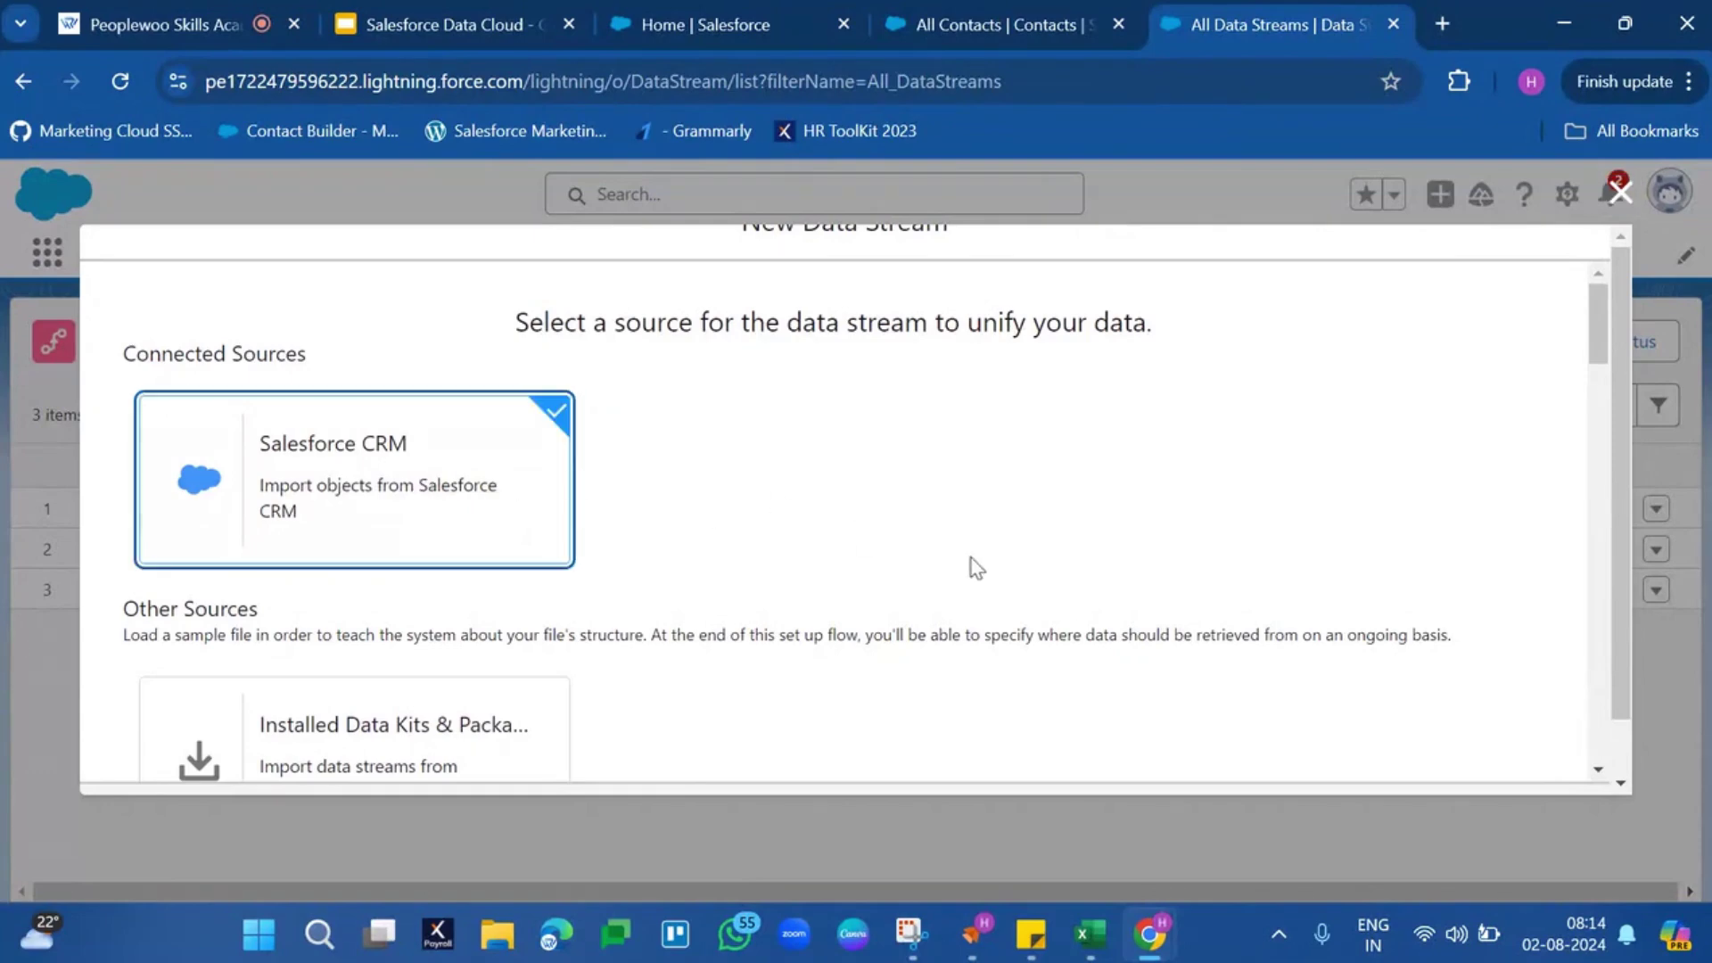
{"action": "scroll", "coordinate": [977, 568], "scroll_direction": "down", "scroll_amount": 10}
{"action": "scroll", "coordinate": [977, 568], "scroll_direction": "up", "scroll_amount": 3}
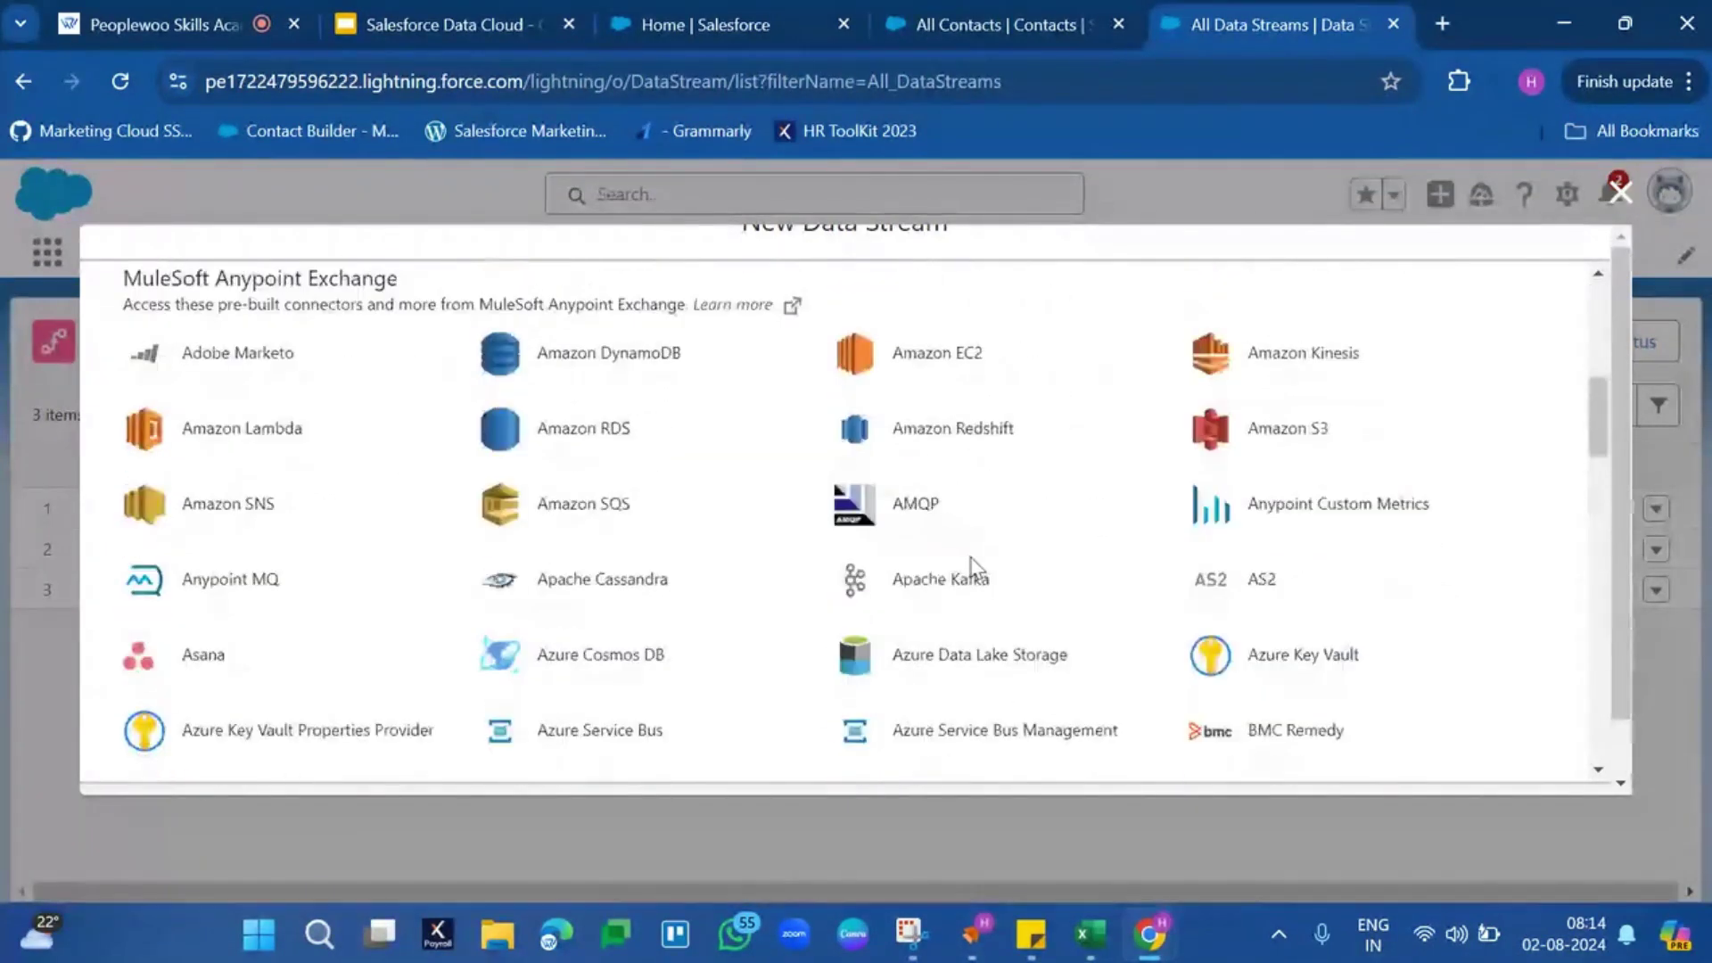
{"action": "scroll", "coordinate": [970, 558], "scroll_direction": "up", "scroll_amount": 2}
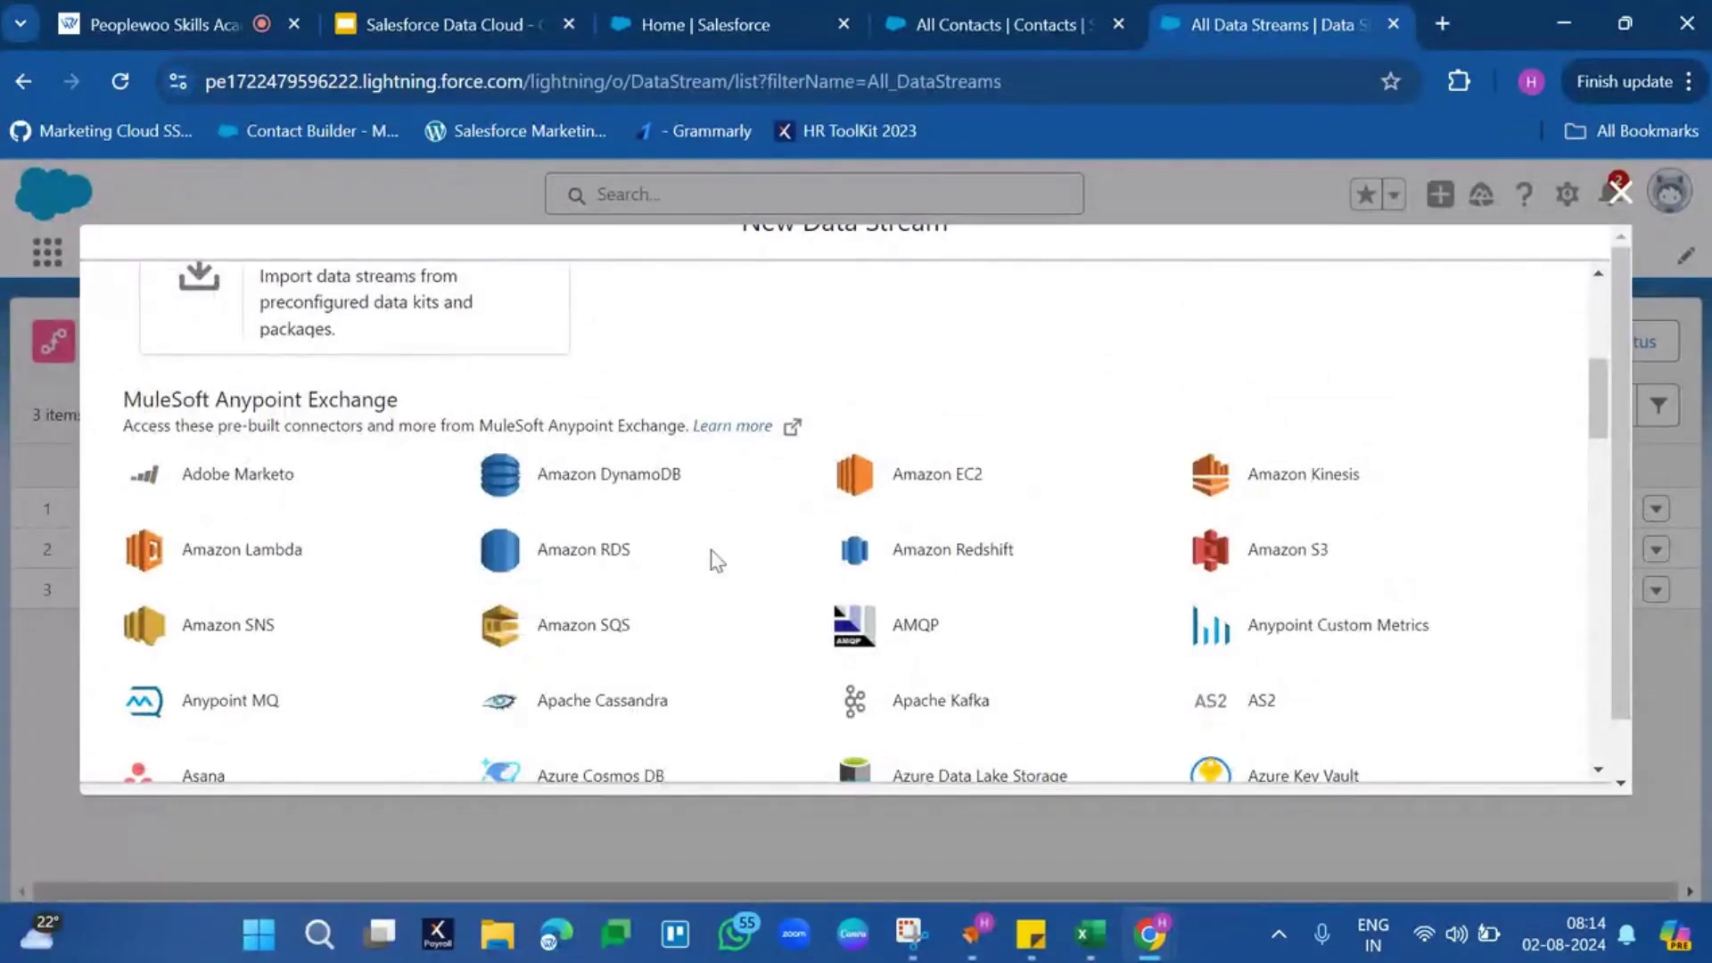
{"action": "scroll", "coordinate": [516, 571], "scroll_direction": "down", "scroll_amount": 6}
{"action": "scroll", "coordinate": [516, 562], "scroll_direction": "down", "scroll_amount": 15}
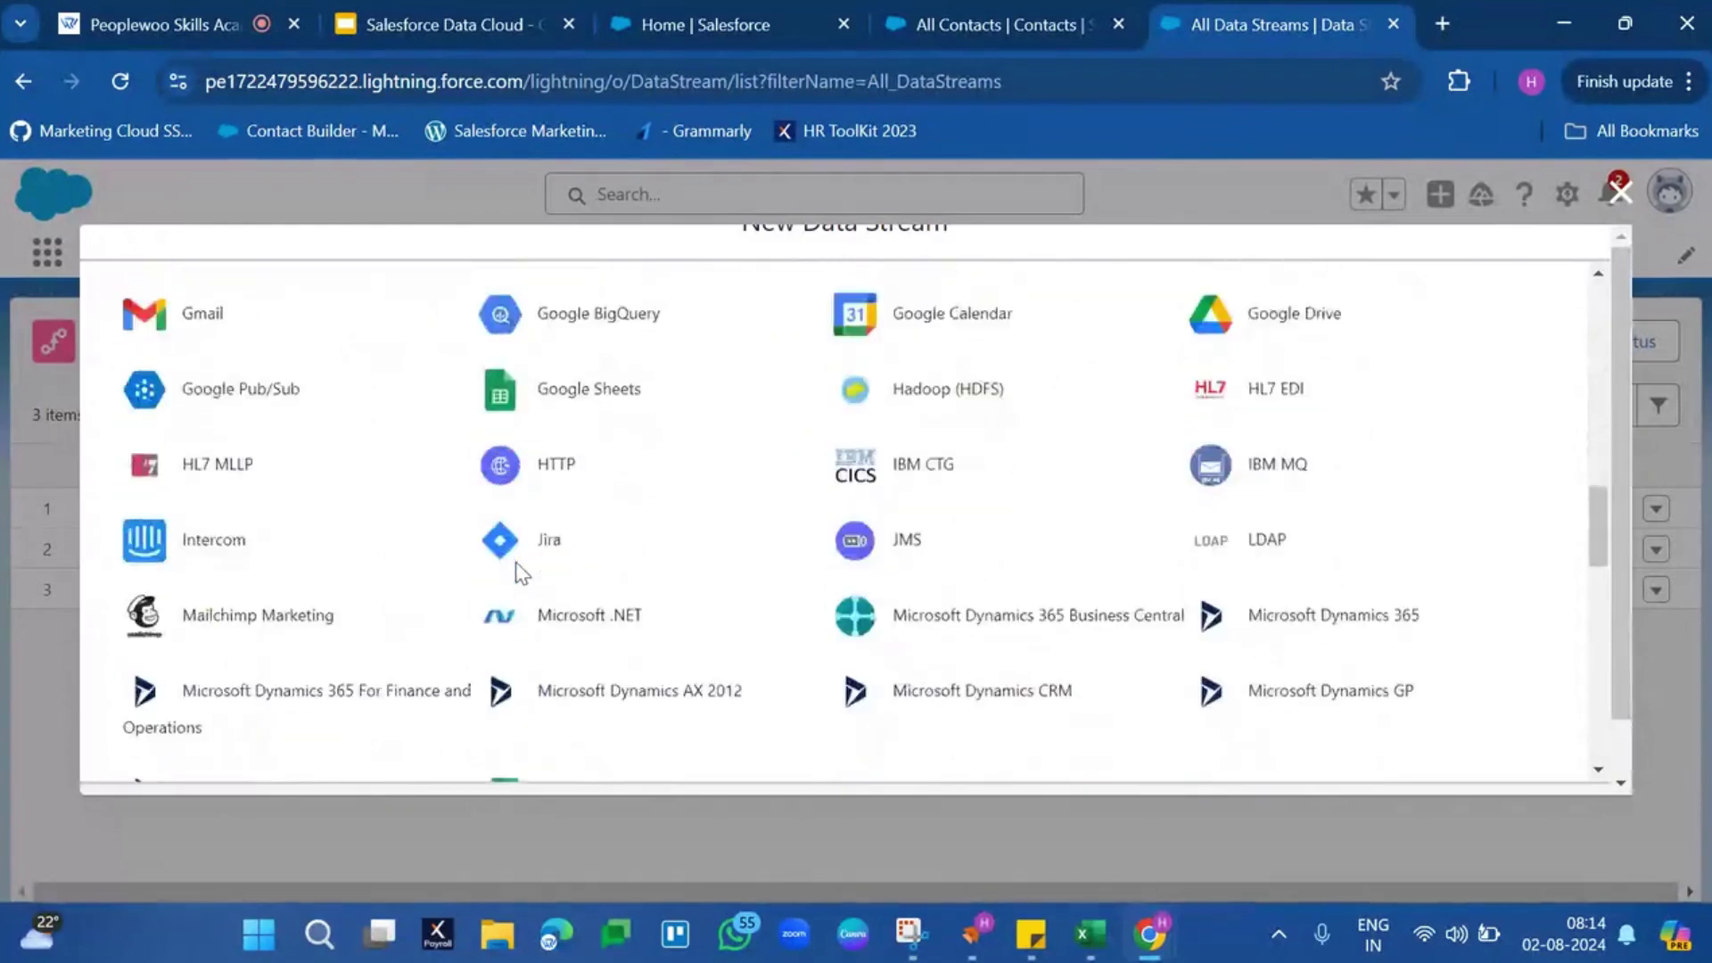
{"action": "scroll", "coordinate": [520, 571], "scroll_direction": "up", "scroll_amount": 13}
{"action": "scroll", "coordinate": [520, 571], "scroll_direction": "up", "scroll_amount": 10}
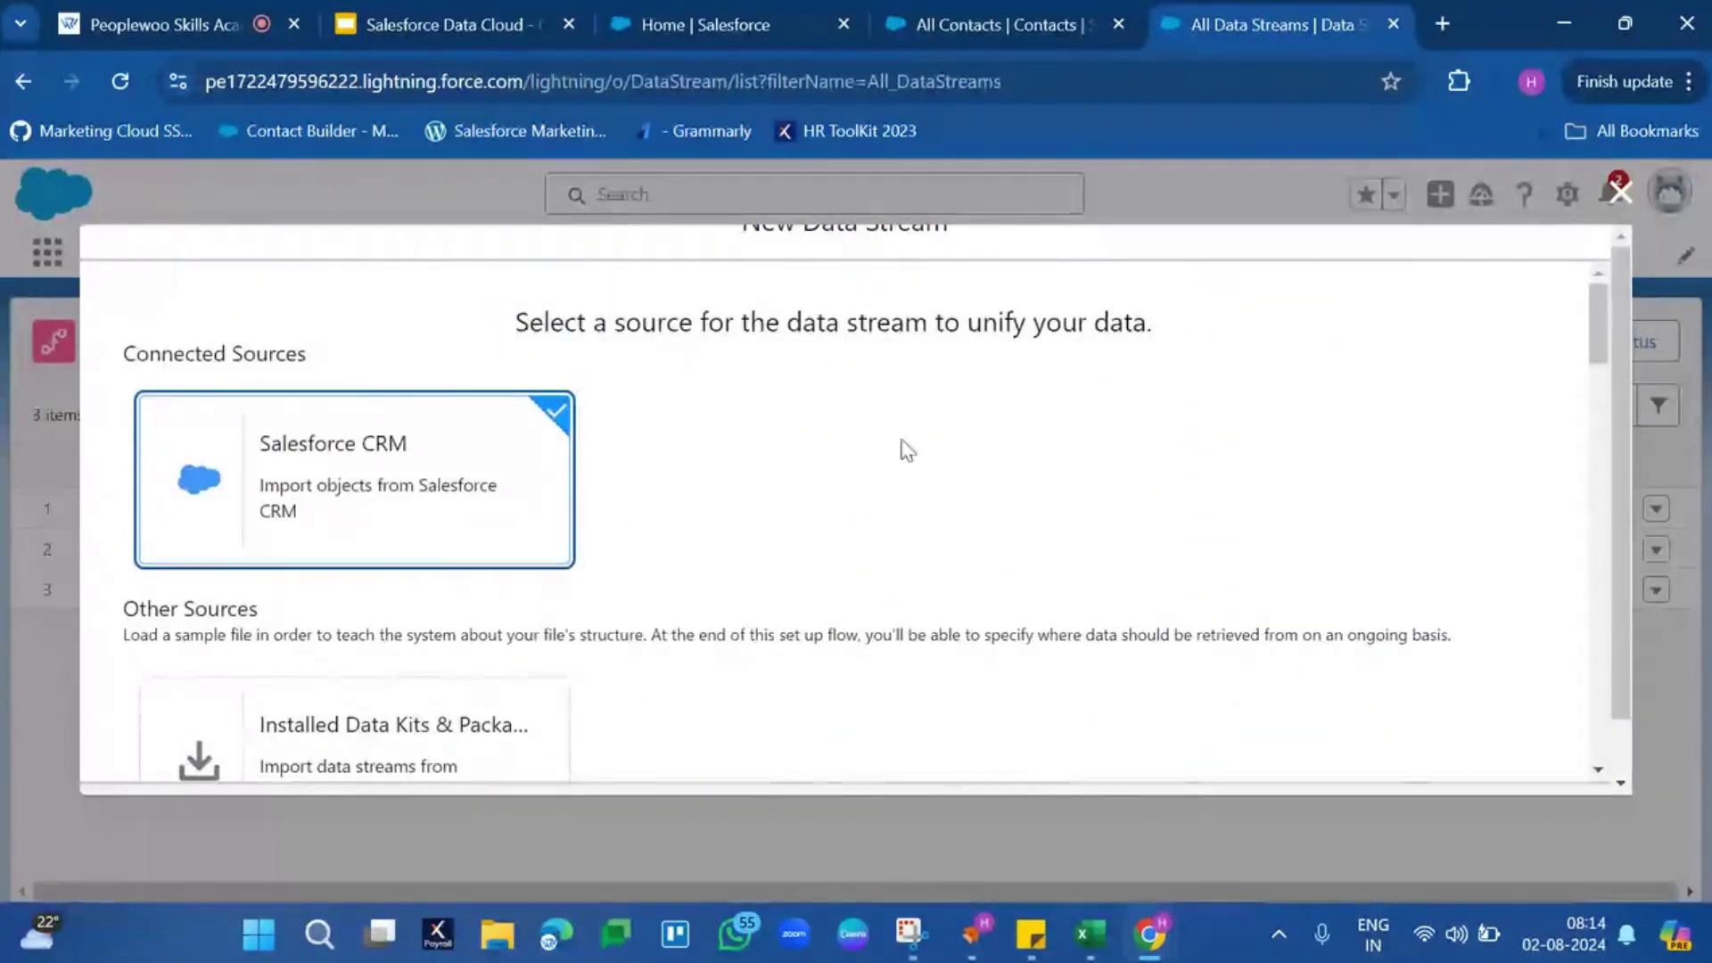
{"action": "left_click_drag", "start_coordinate": [1602, 346], "coordinate": [1598, 723]}
{"action": "scroll", "coordinate": [1407, 677], "scroll_direction": "down", "scroll_amount": 1}
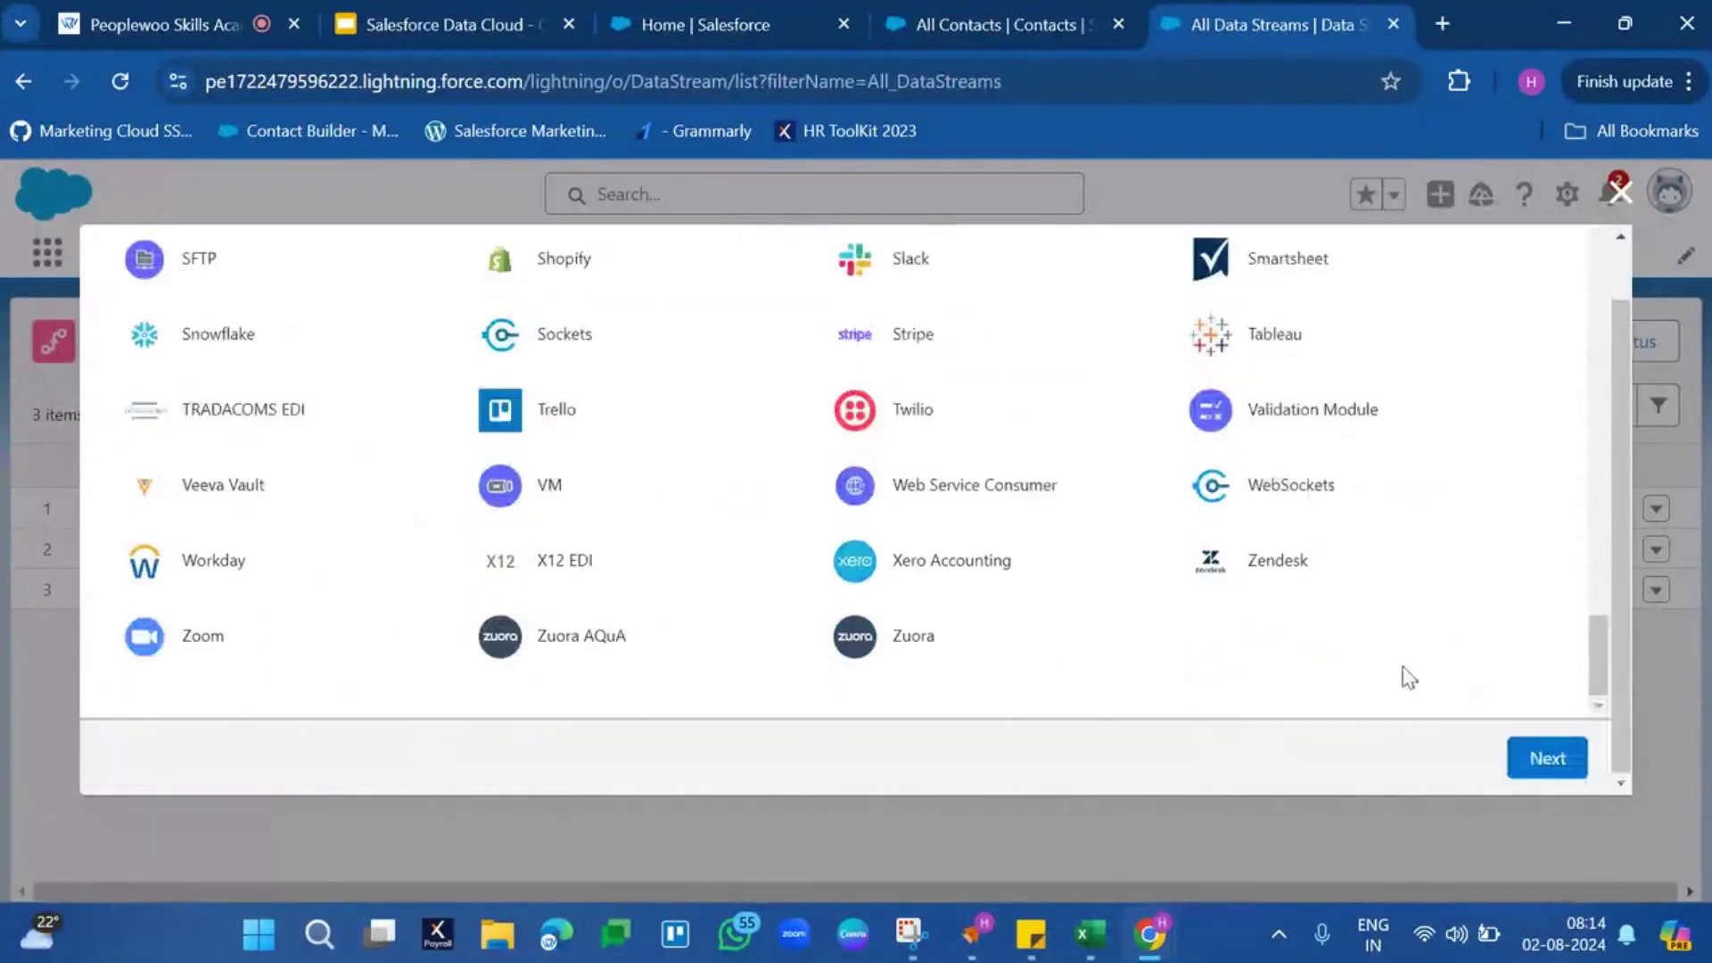
{"action": "left_click", "coordinate": [1547, 758]}
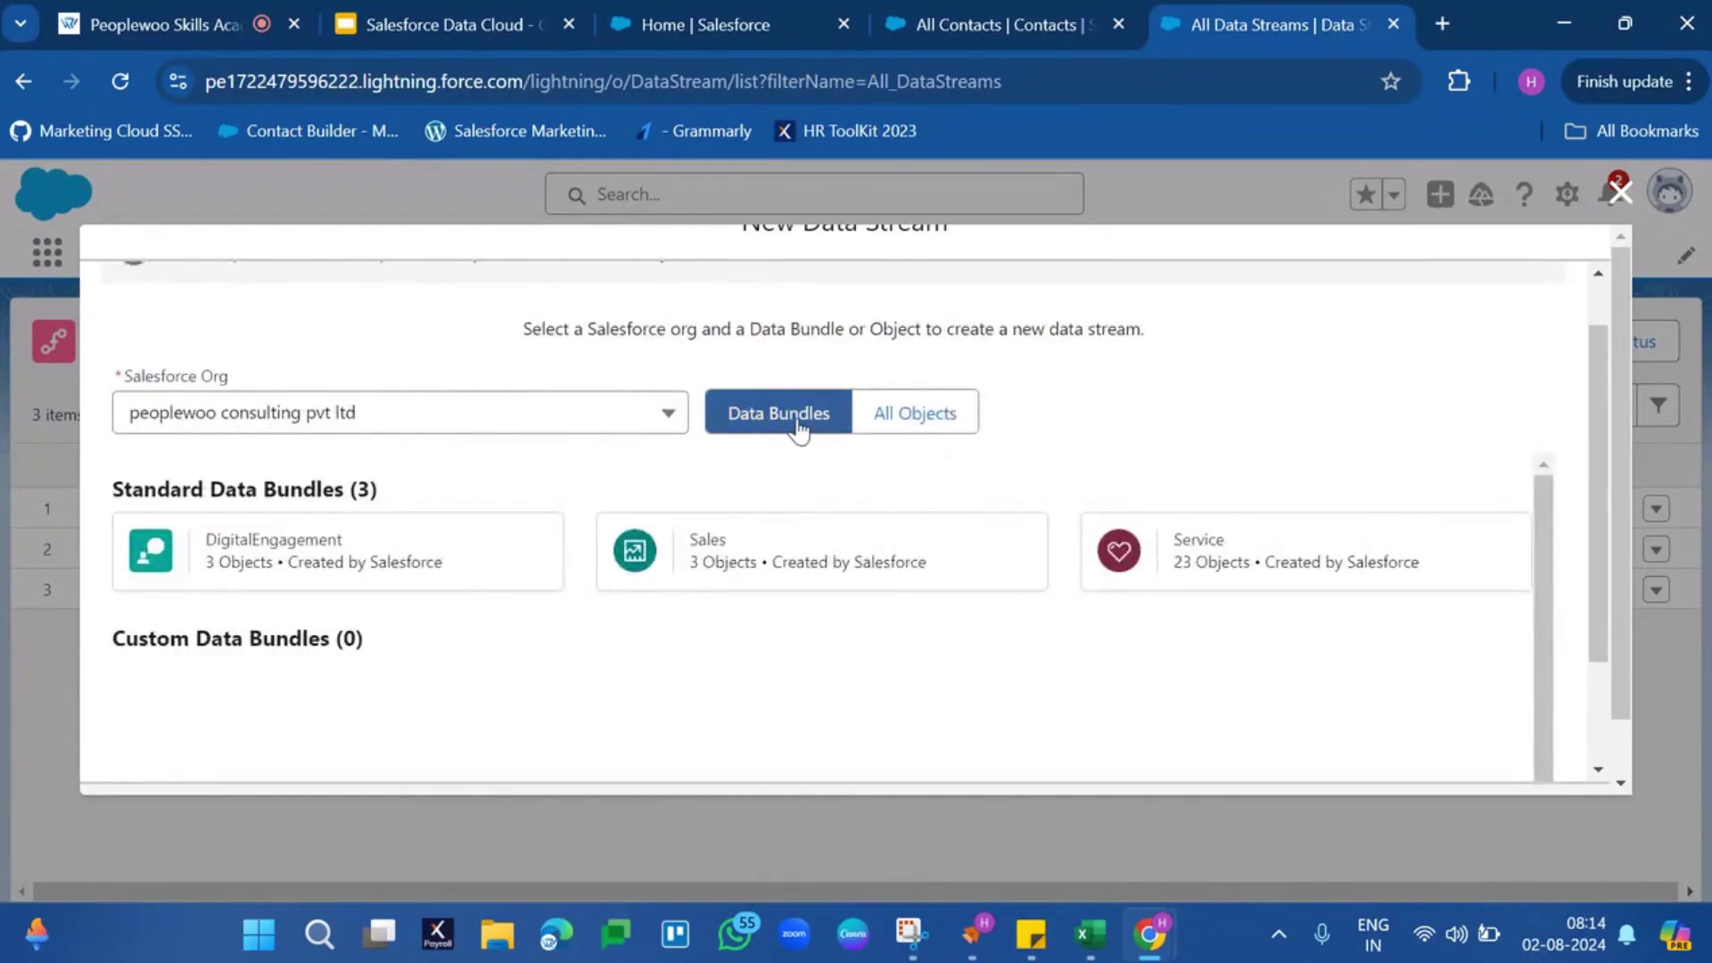
Select the Sales standard bundle, including Account, Contact and Lead, after briefly viewing All Objects
{"action": "left_click", "coordinate": [907, 434]}
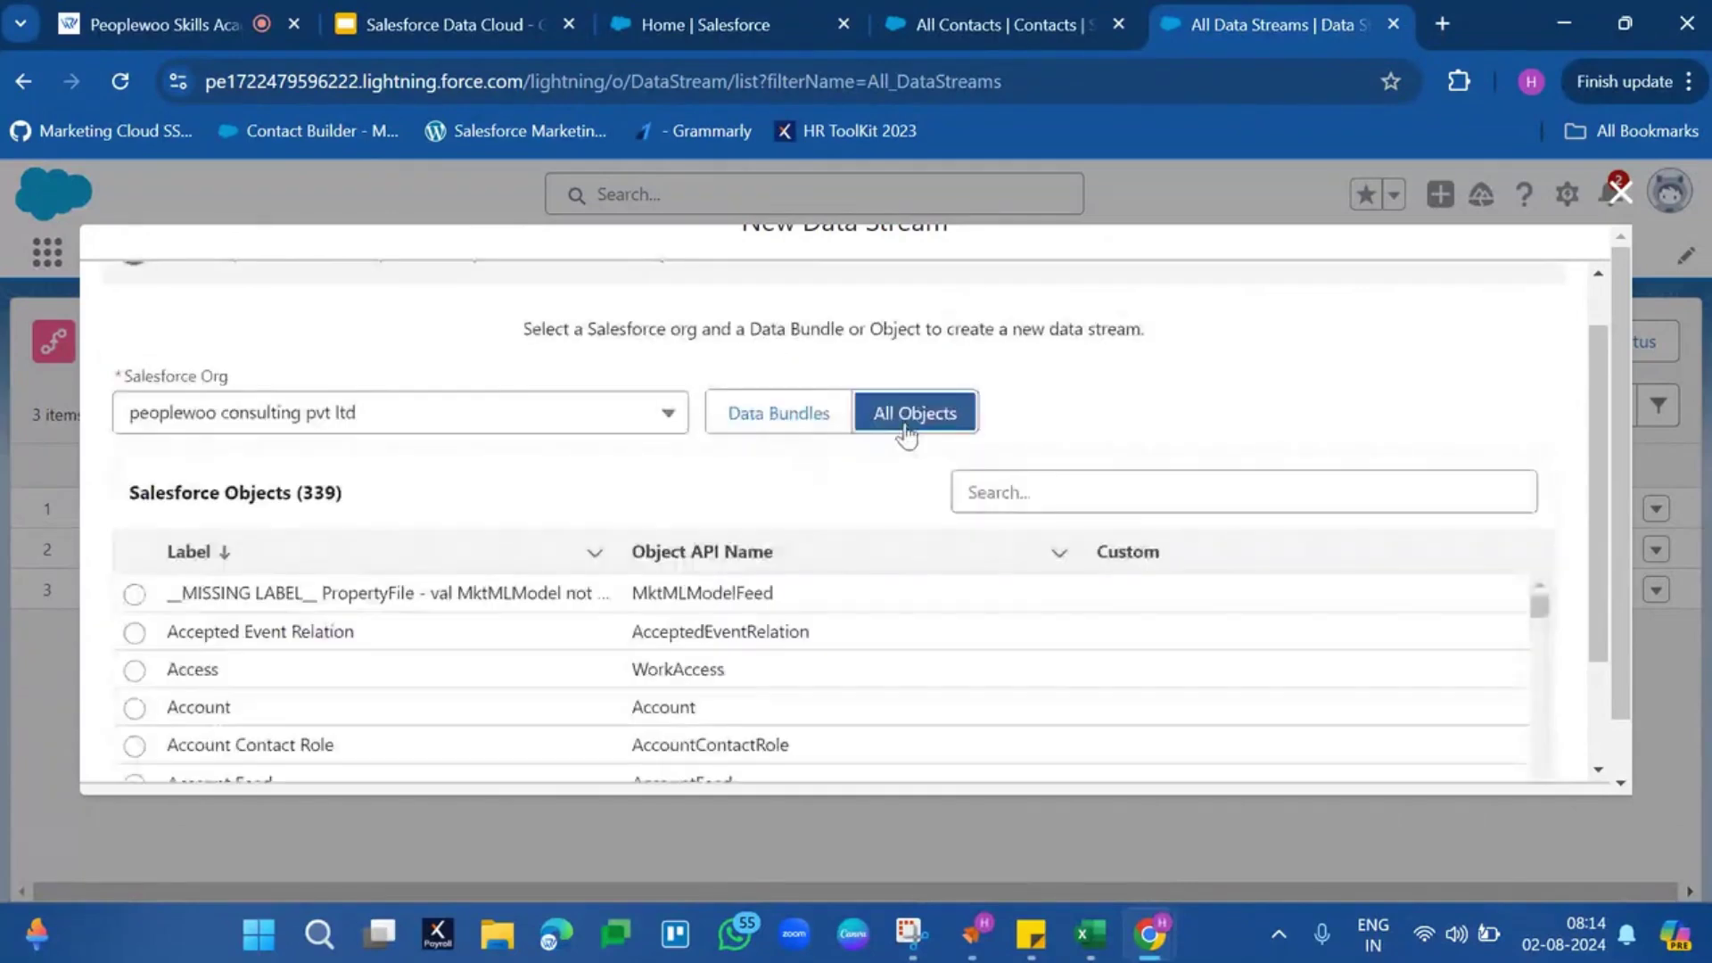
{"action": "left_click", "coordinate": [843, 419]}
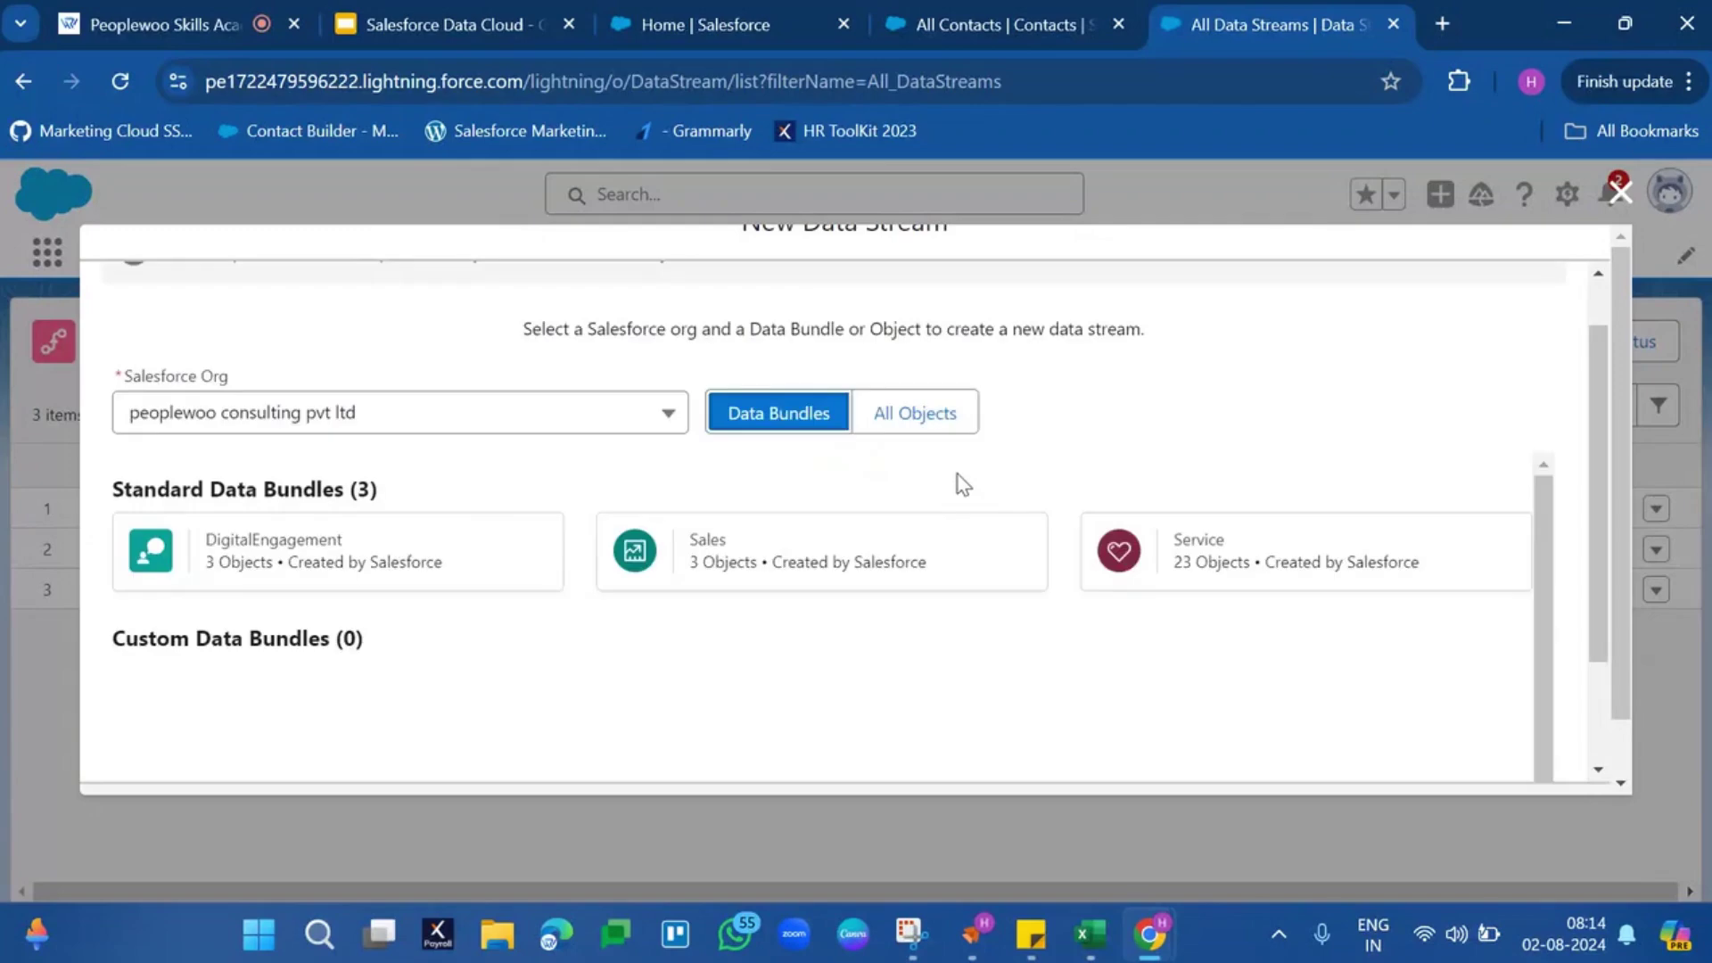
{"action": "left_click", "coordinate": [734, 559]}
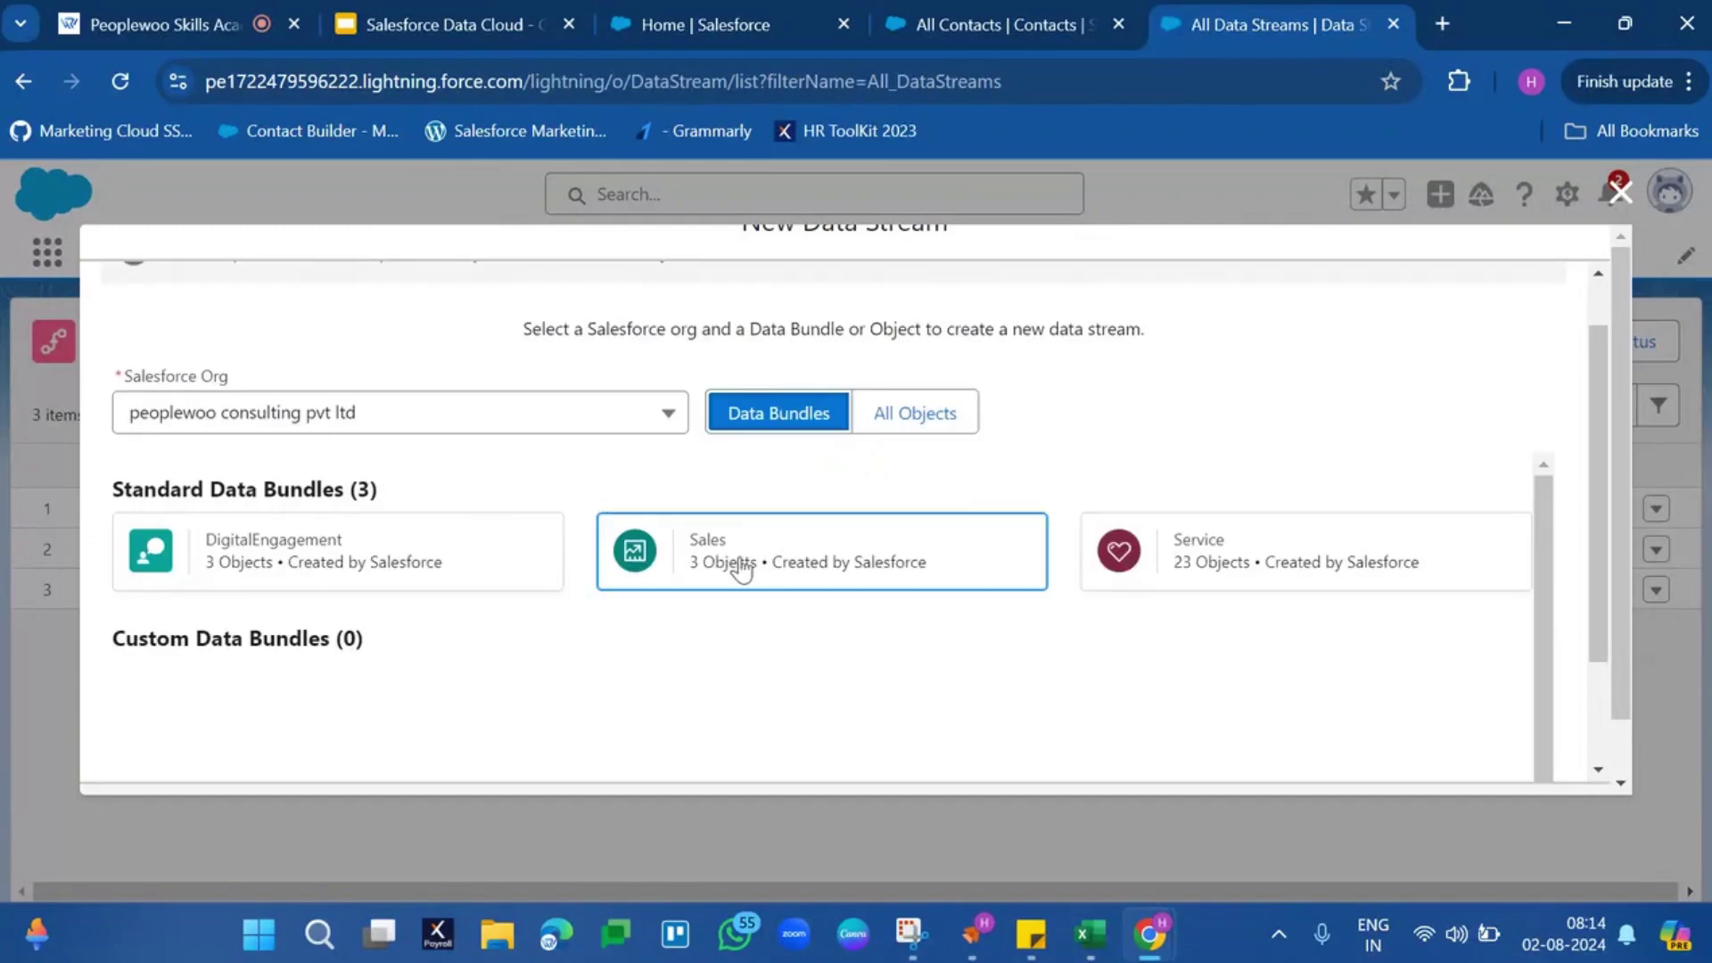
{"action": "scroll", "coordinate": [742, 569], "scroll_direction": "down", "scroll_amount": 1}
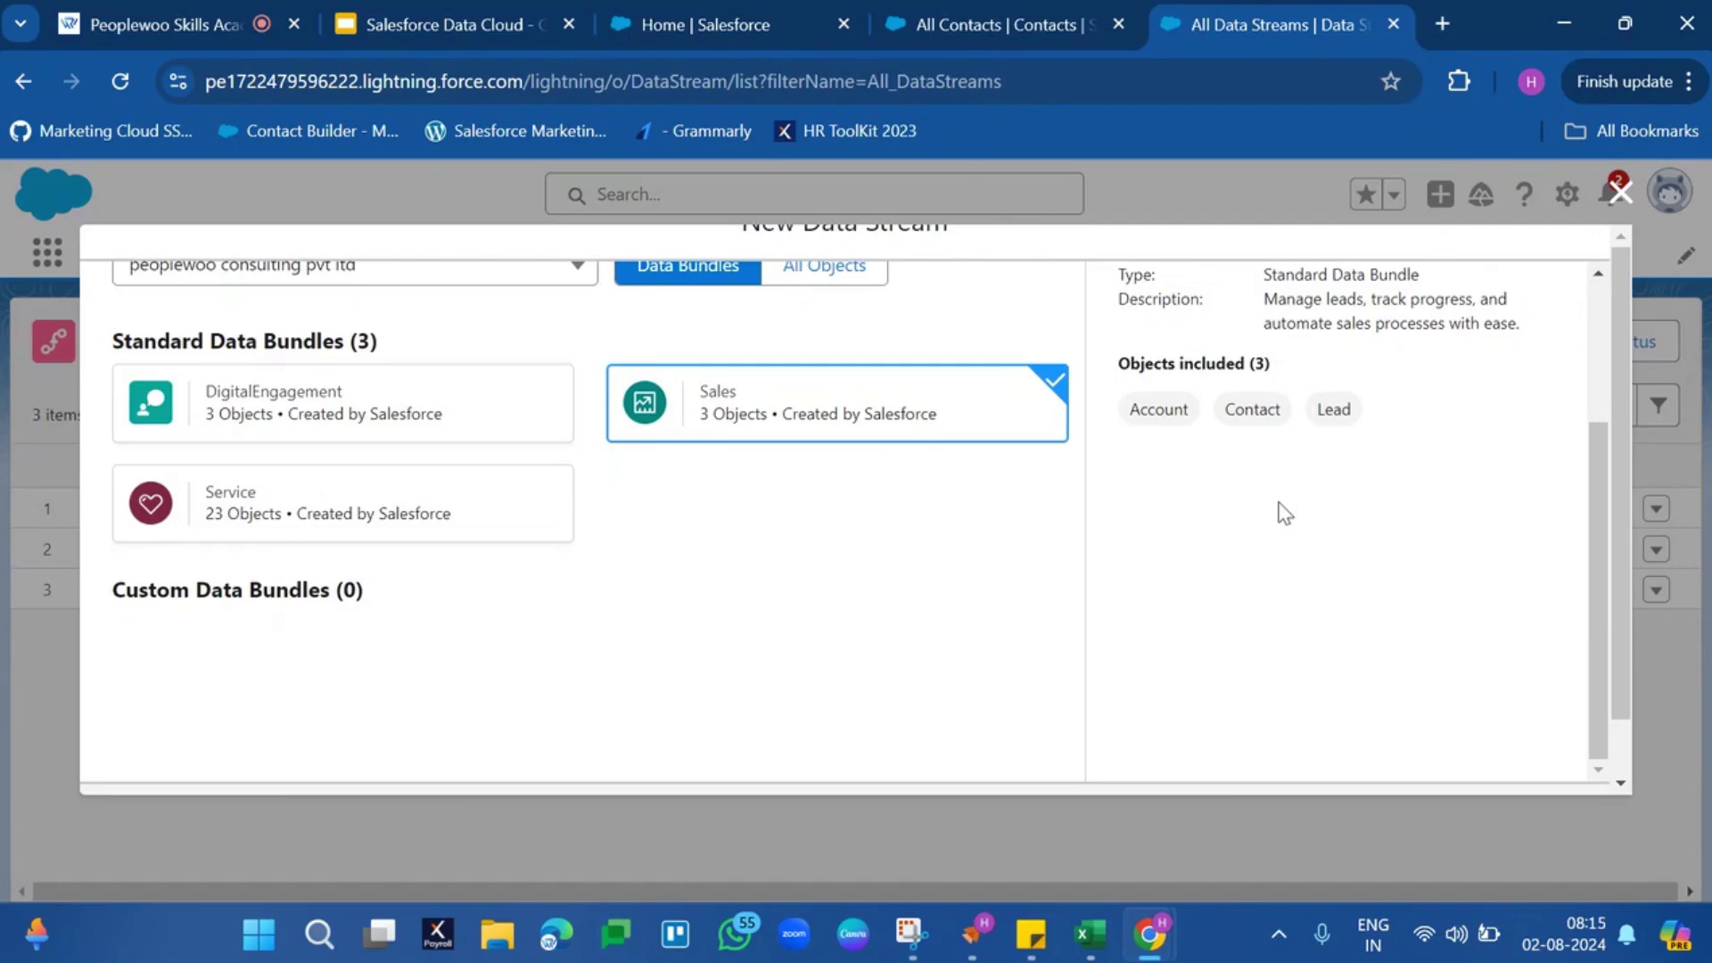
{"action": "scroll", "coordinate": [1284, 512], "scroll_direction": "down", "scroll_amount": 1}
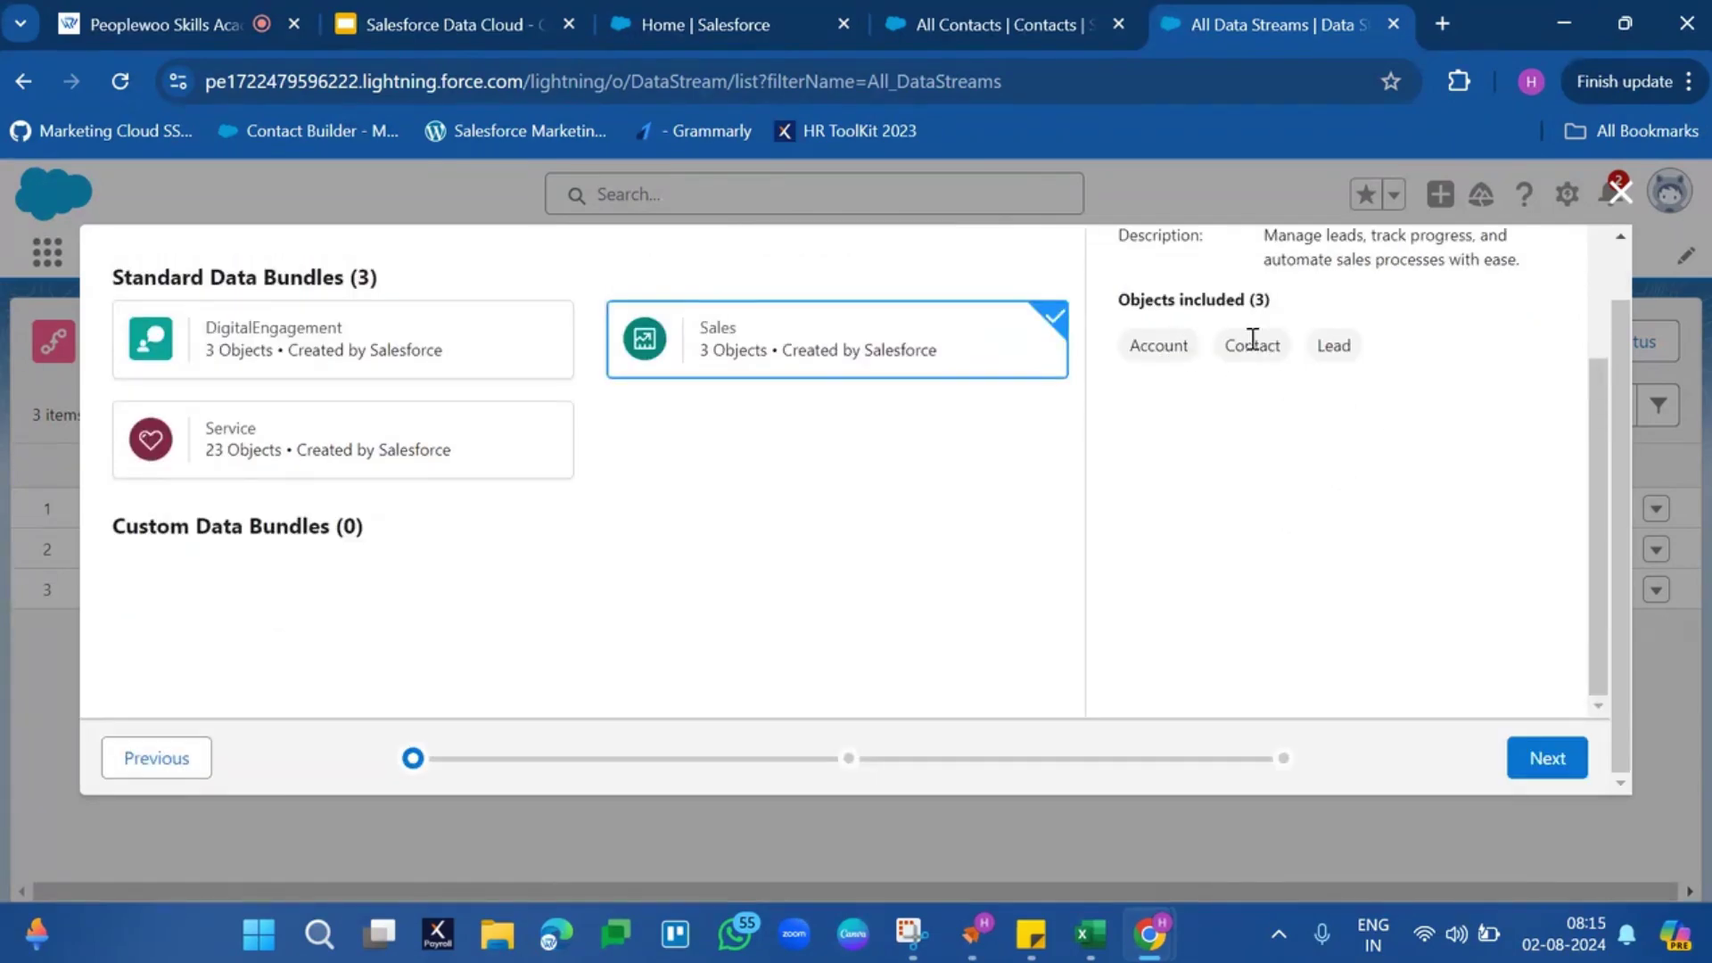
Continue to field review and scroll through the Contact and Account field lists
{"action": "left_click", "coordinate": [1536, 768]}
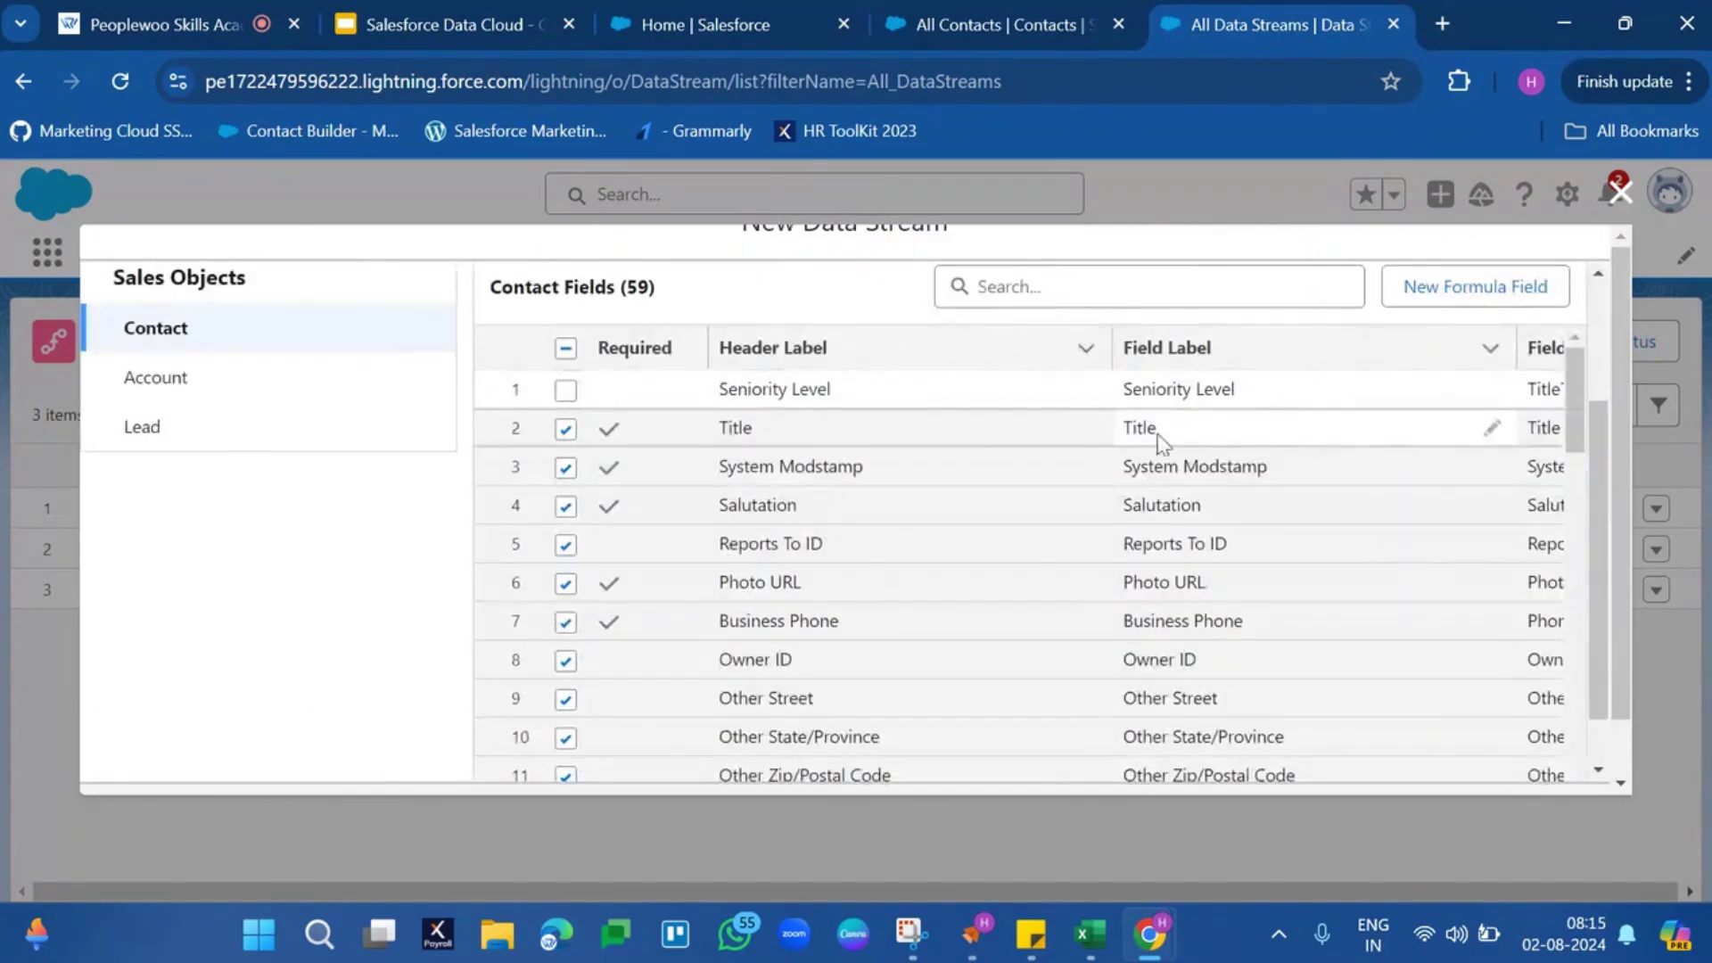
{"action": "scroll", "coordinate": [814, 510], "scroll_direction": "down", "scroll_amount": 2}
{"action": "scroll", "coordinate": [813, 510], "scroll_direction": "down", "scroll_amount": 2}
{"action": "scroll", "coordinate": [813, 510], "scroll_direction": "up", "scroll_amount": 5}
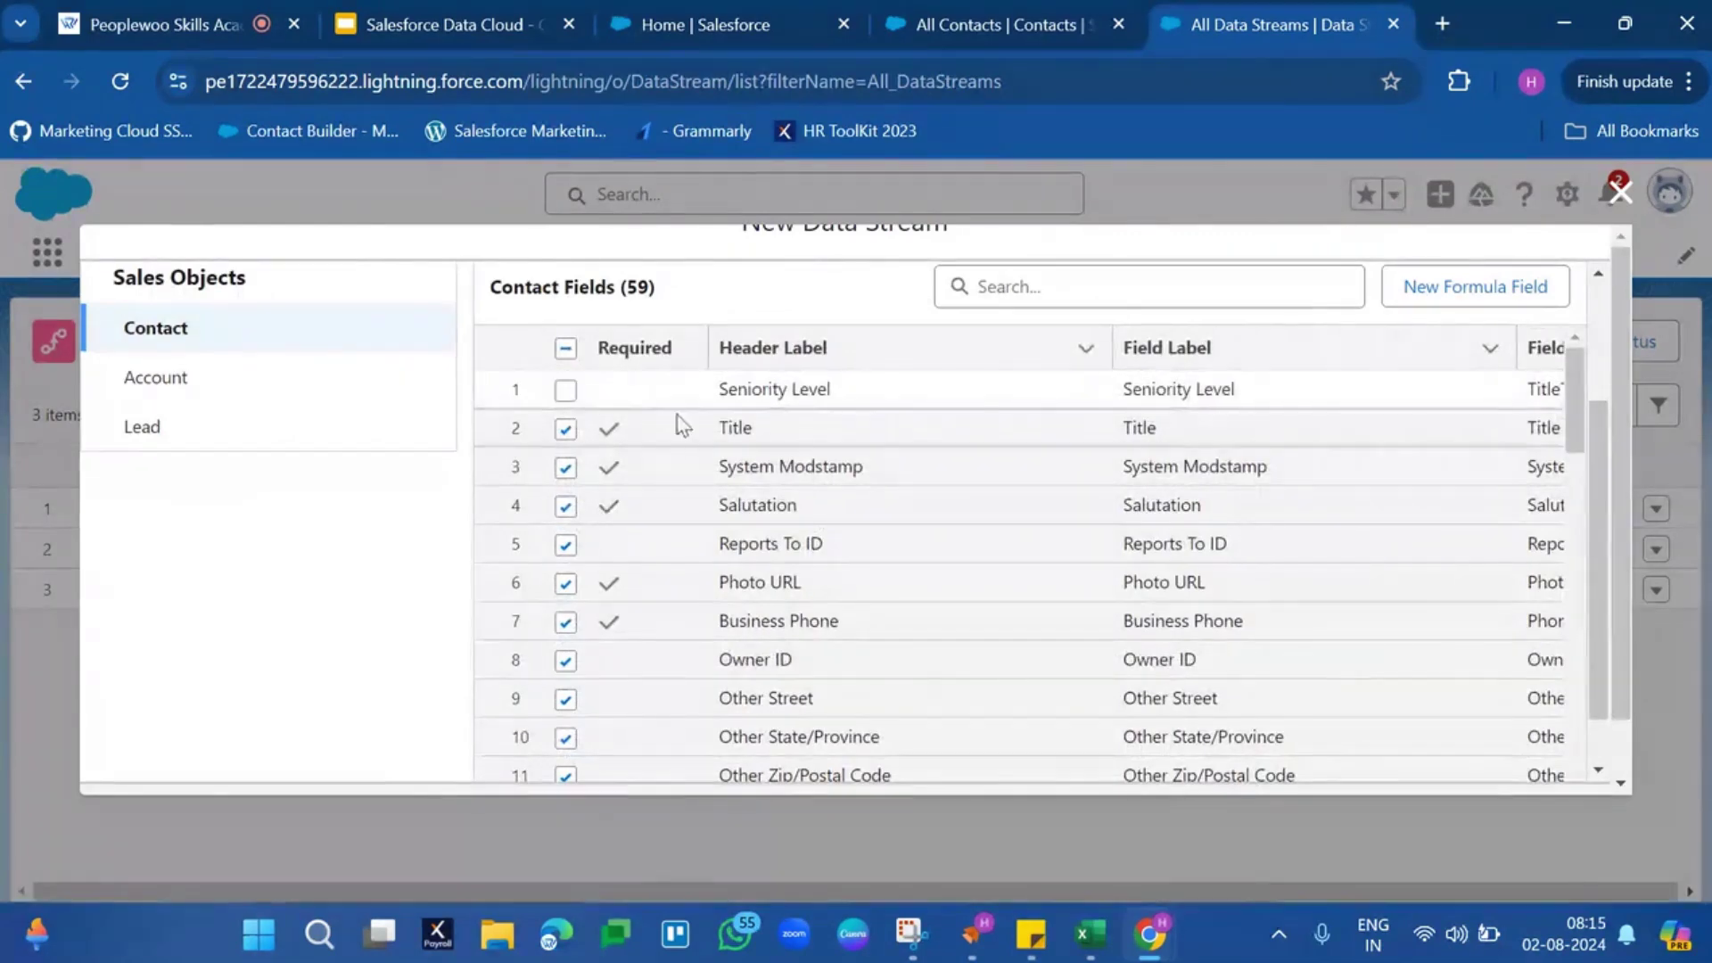
{"action": "scroll", "coordinate": [723, 603], "scroll_direction": "down", "scroll_amount": 3}
{"action": "scroll", "coordinate": [717, 599], "scroll_direction": "down", "scroll_amount": 20}
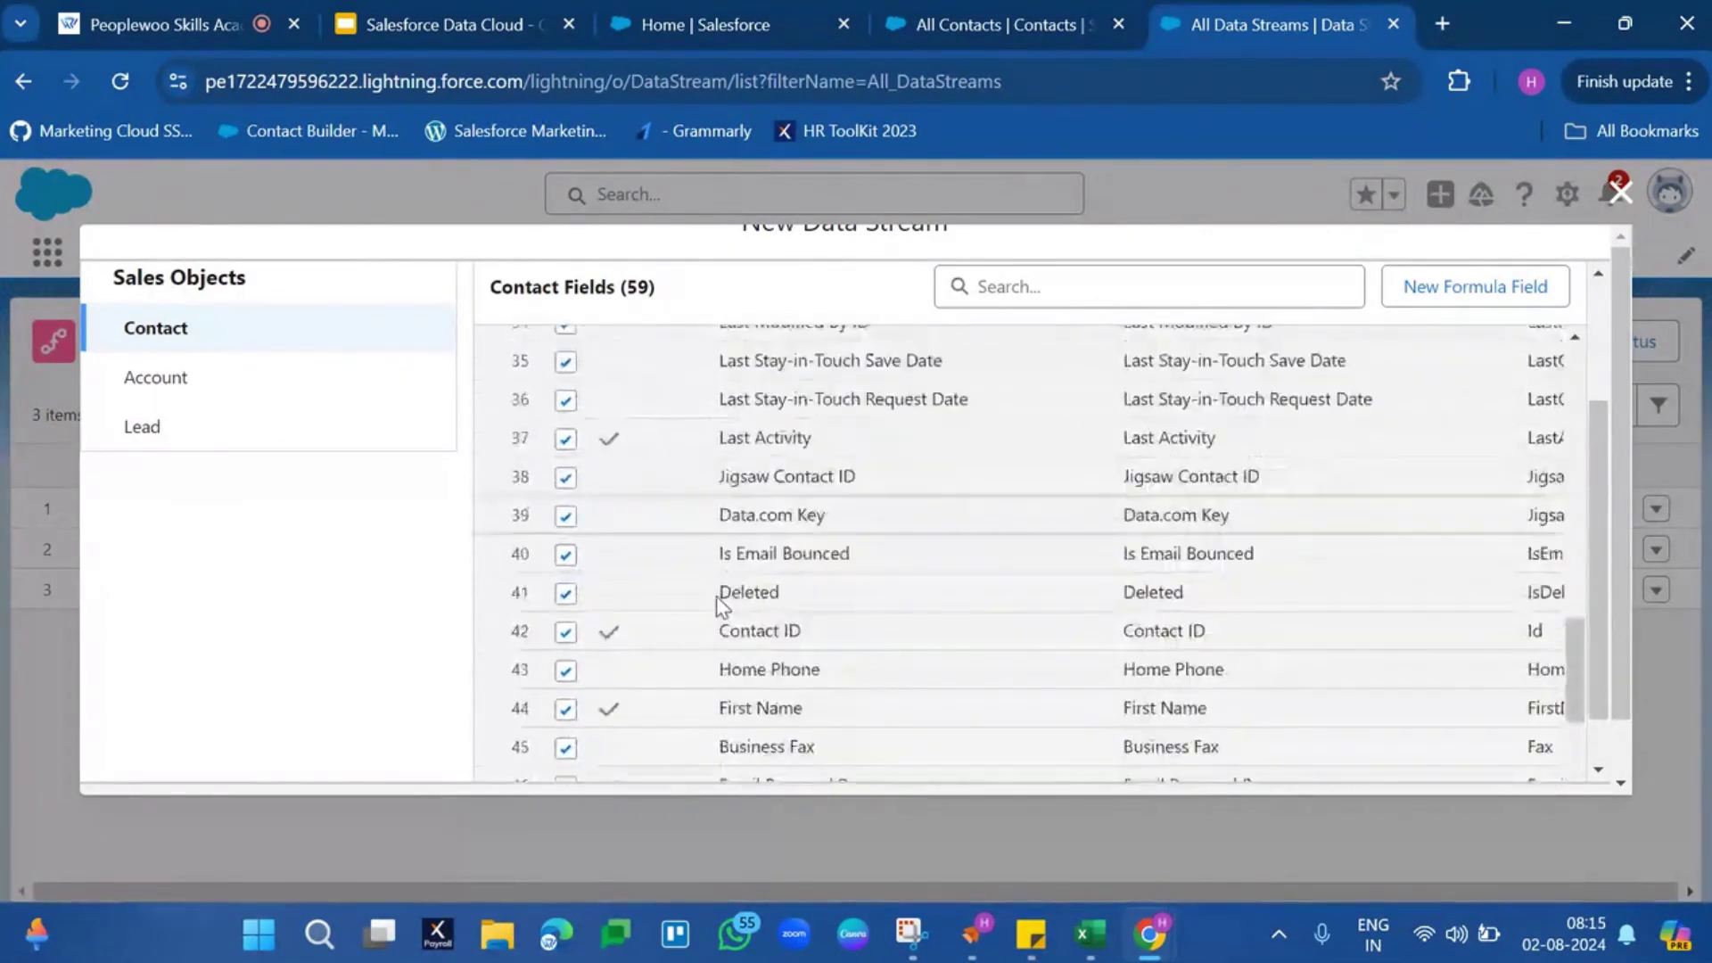
{"action": "scroll", "coordinate": [719, 602], "scroll_direction": "down", "scroll_amount": 2}
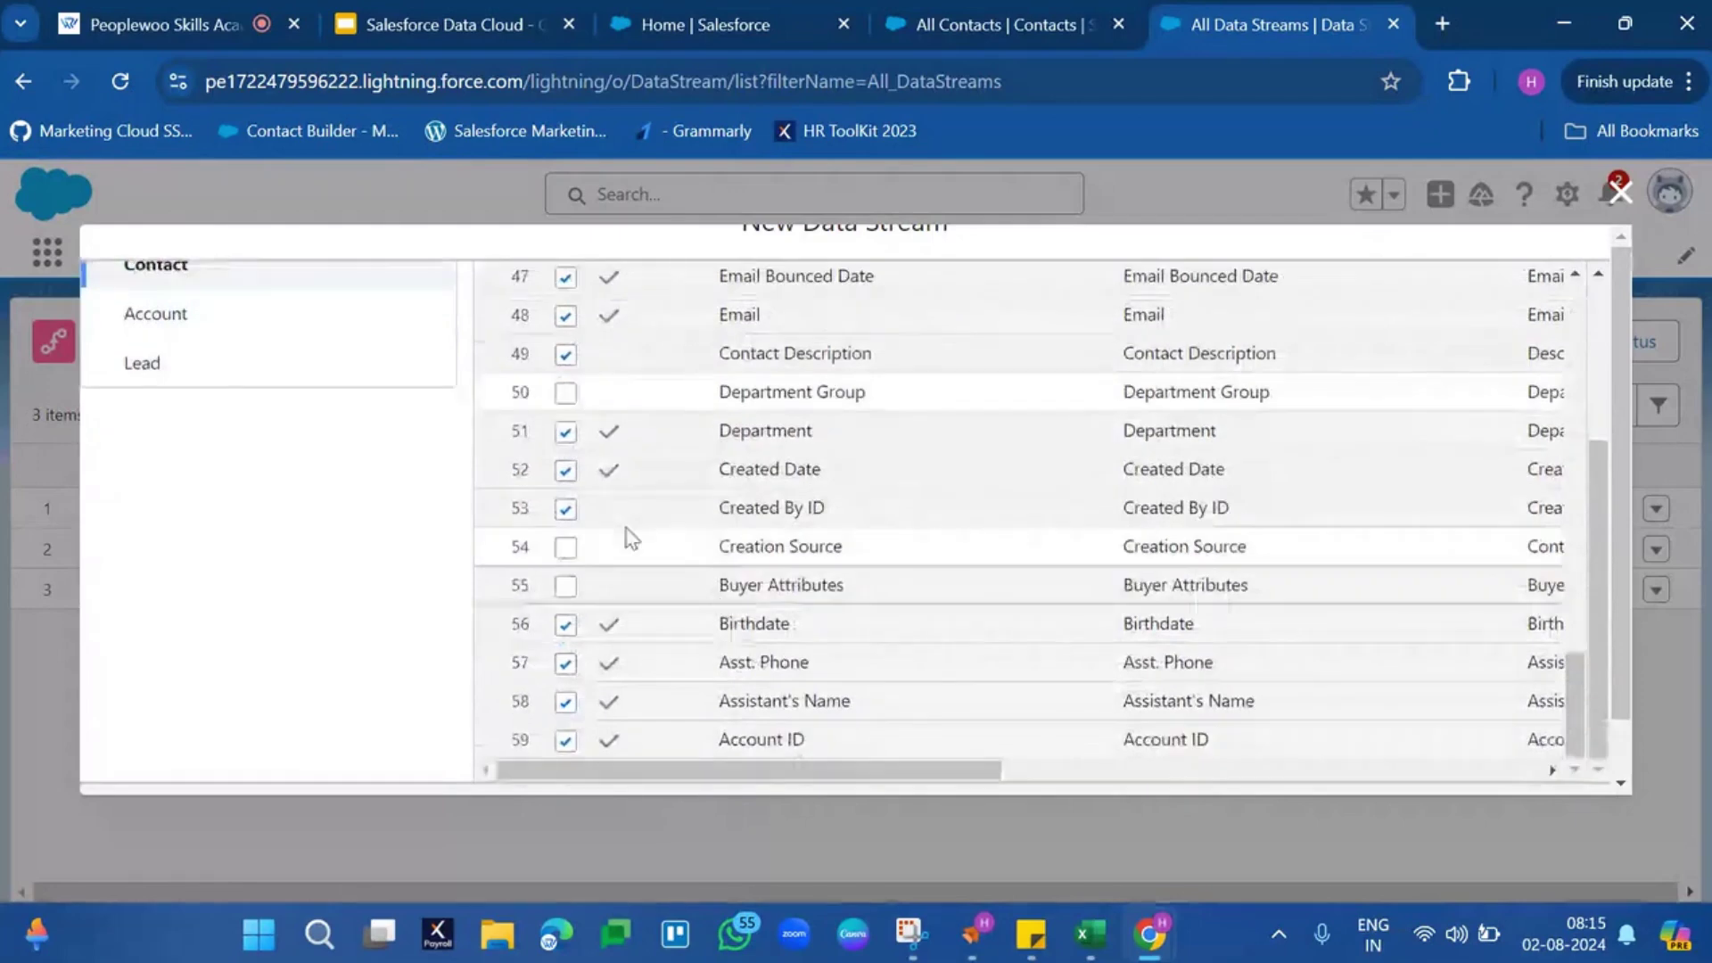
{"action": "left_click", "coordinate": [157, 312]}
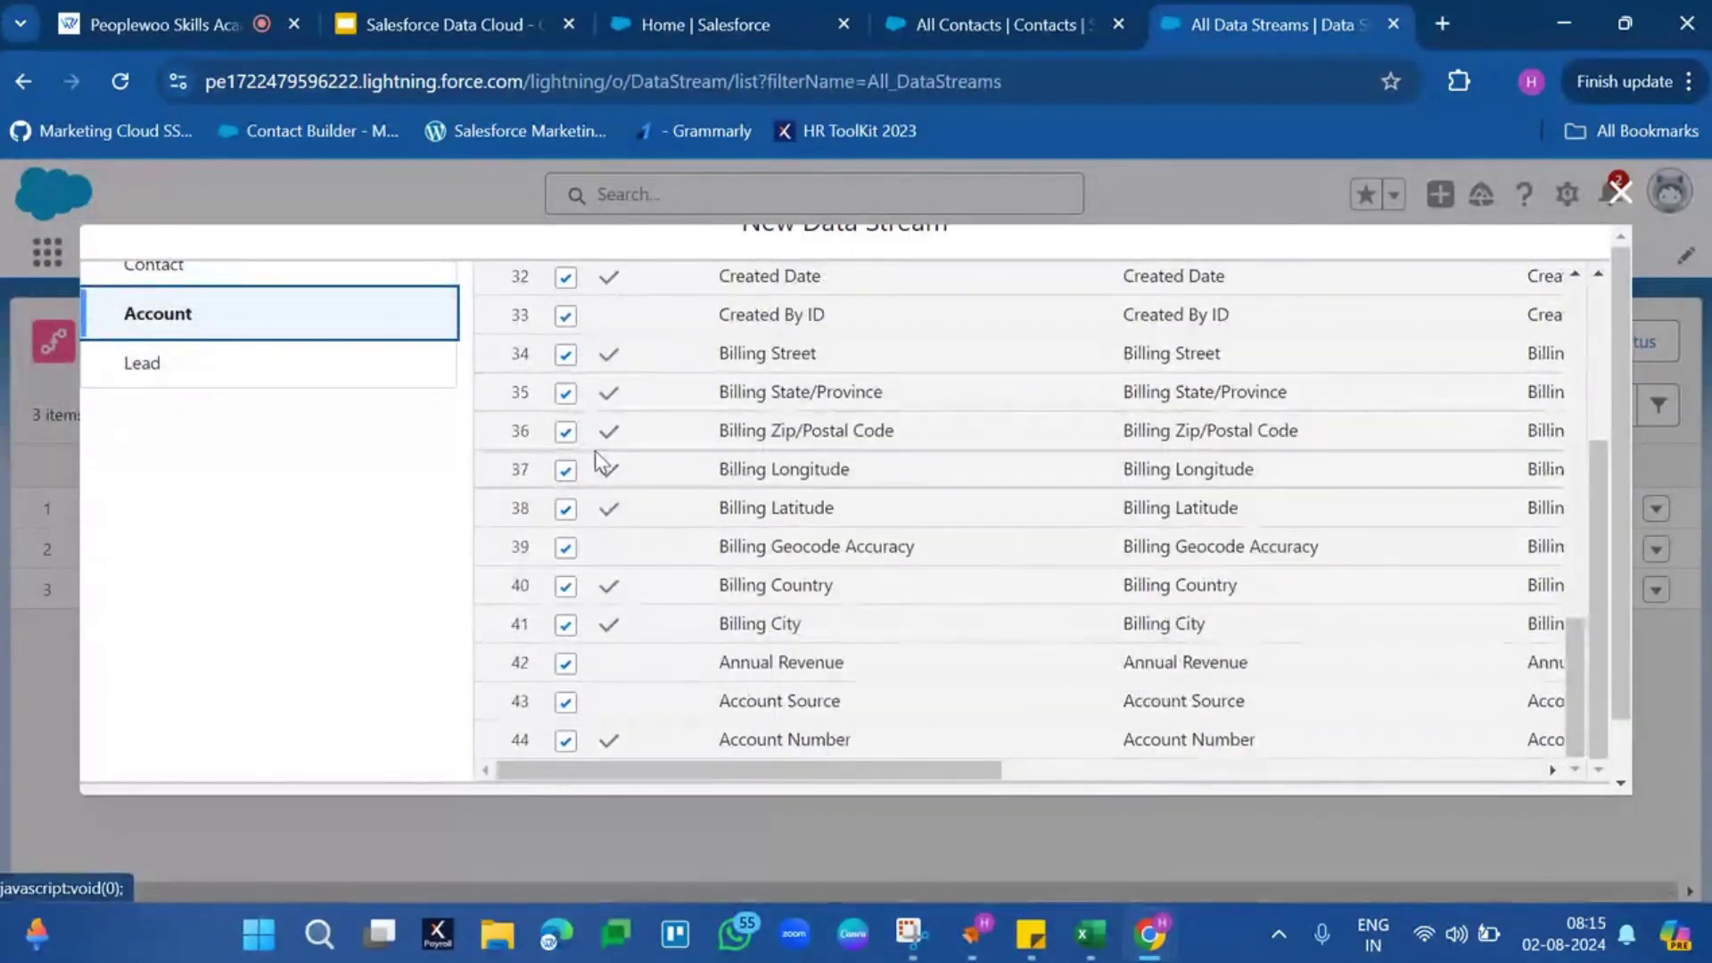
{"action": "scroll", "coordinate": [595, 458], "scroll_direction": "down", "scroll_amount": 1}
Try excluding the required Website field from Lead, dismissing the required-fields warnings
{"action": "left_click", "coordinate": [258, 315]}
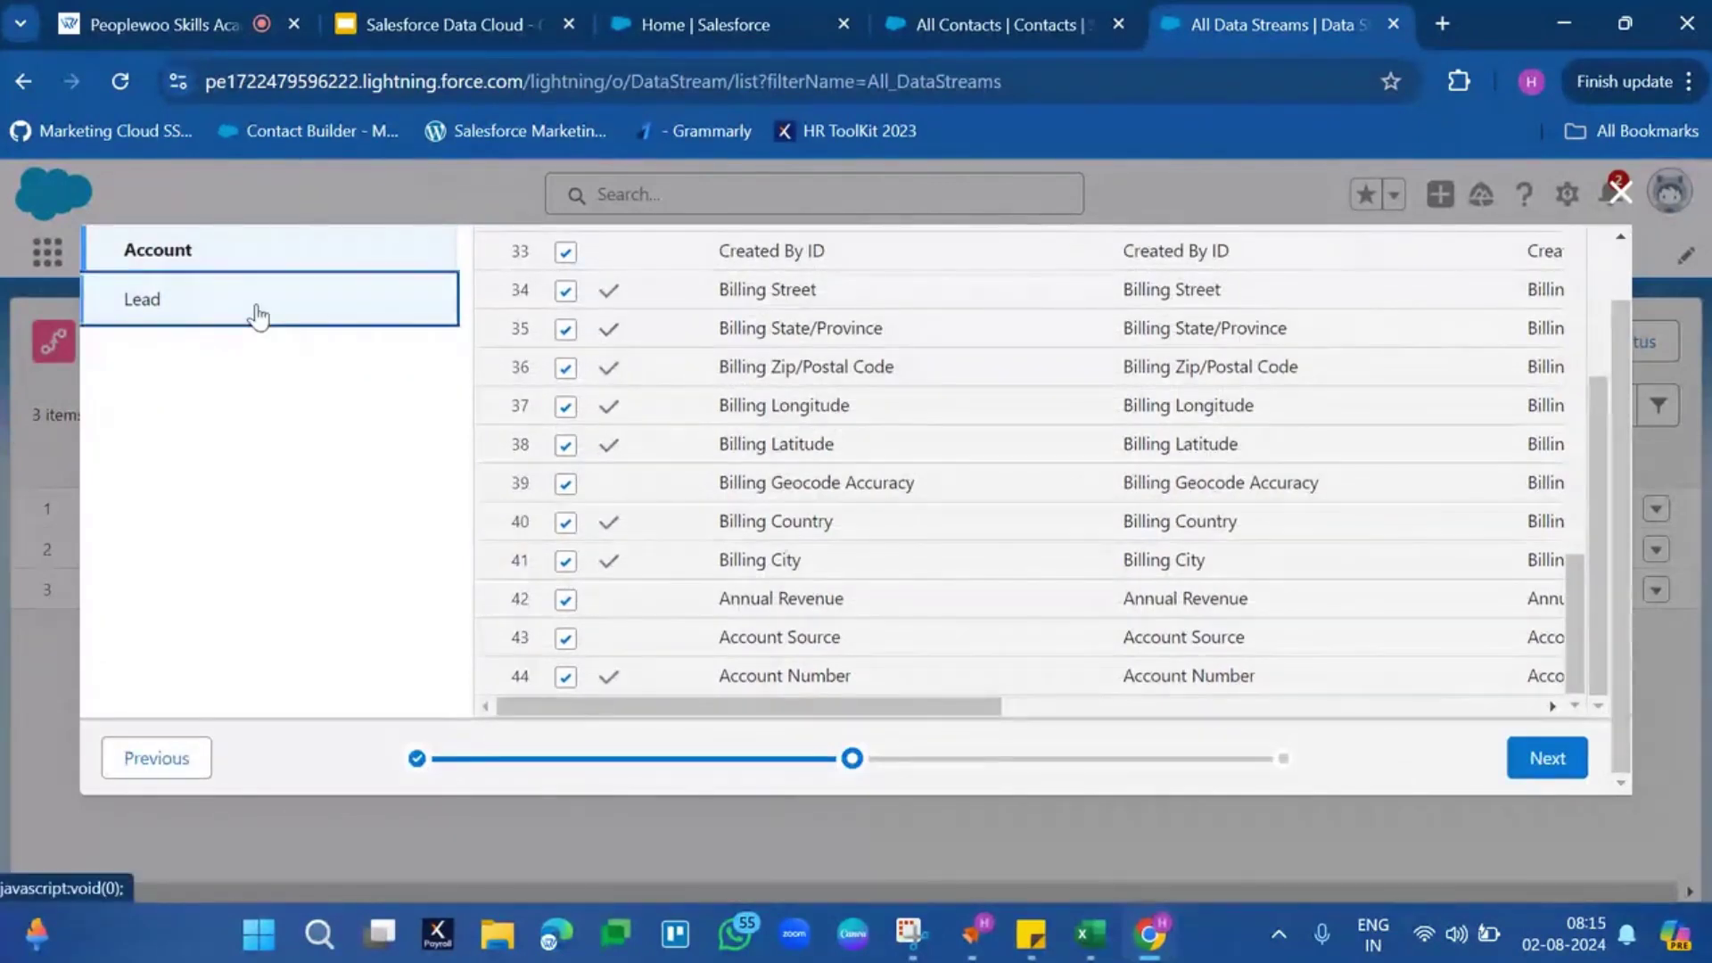
{"action": "scroll", "coordinate": [707, 367], "scroll_direction": "up", "scroll_amount": 5}
{"action": "scroll", "coordinate": [704, 366], "scroll_direction": "up", "scroll_amount": 12}
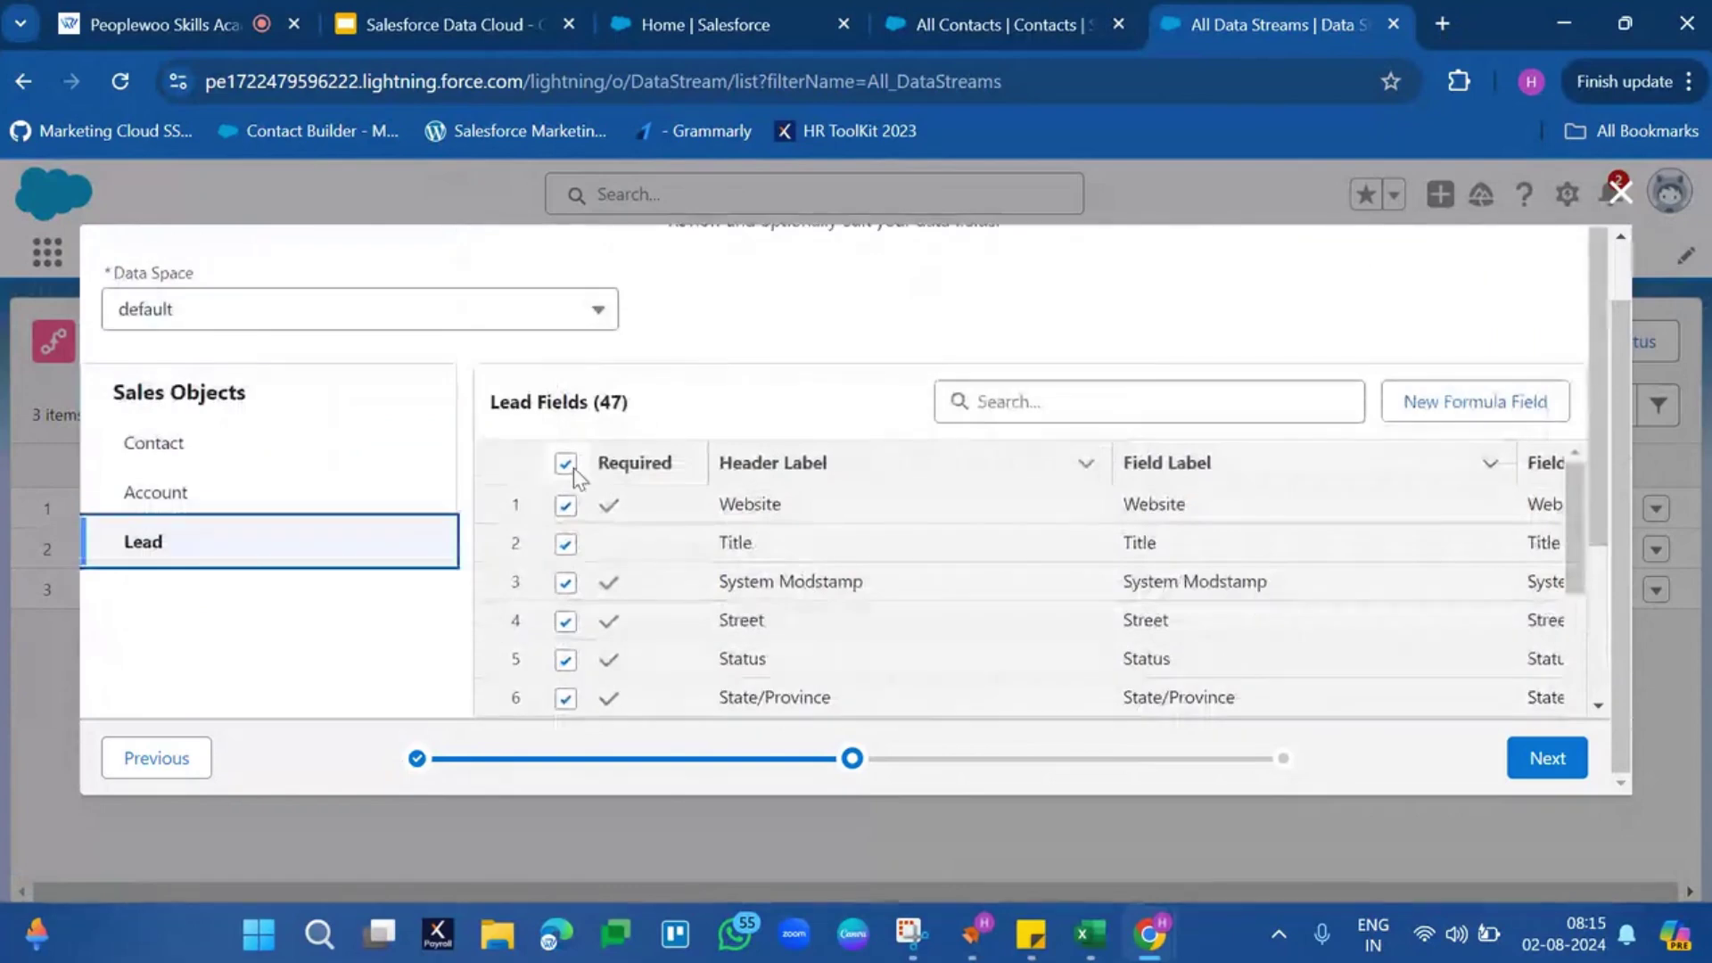
{"action": "left_click", "coordinate": [578, 510]}
{"action": "left_click", "coordinate": [574, 513]}
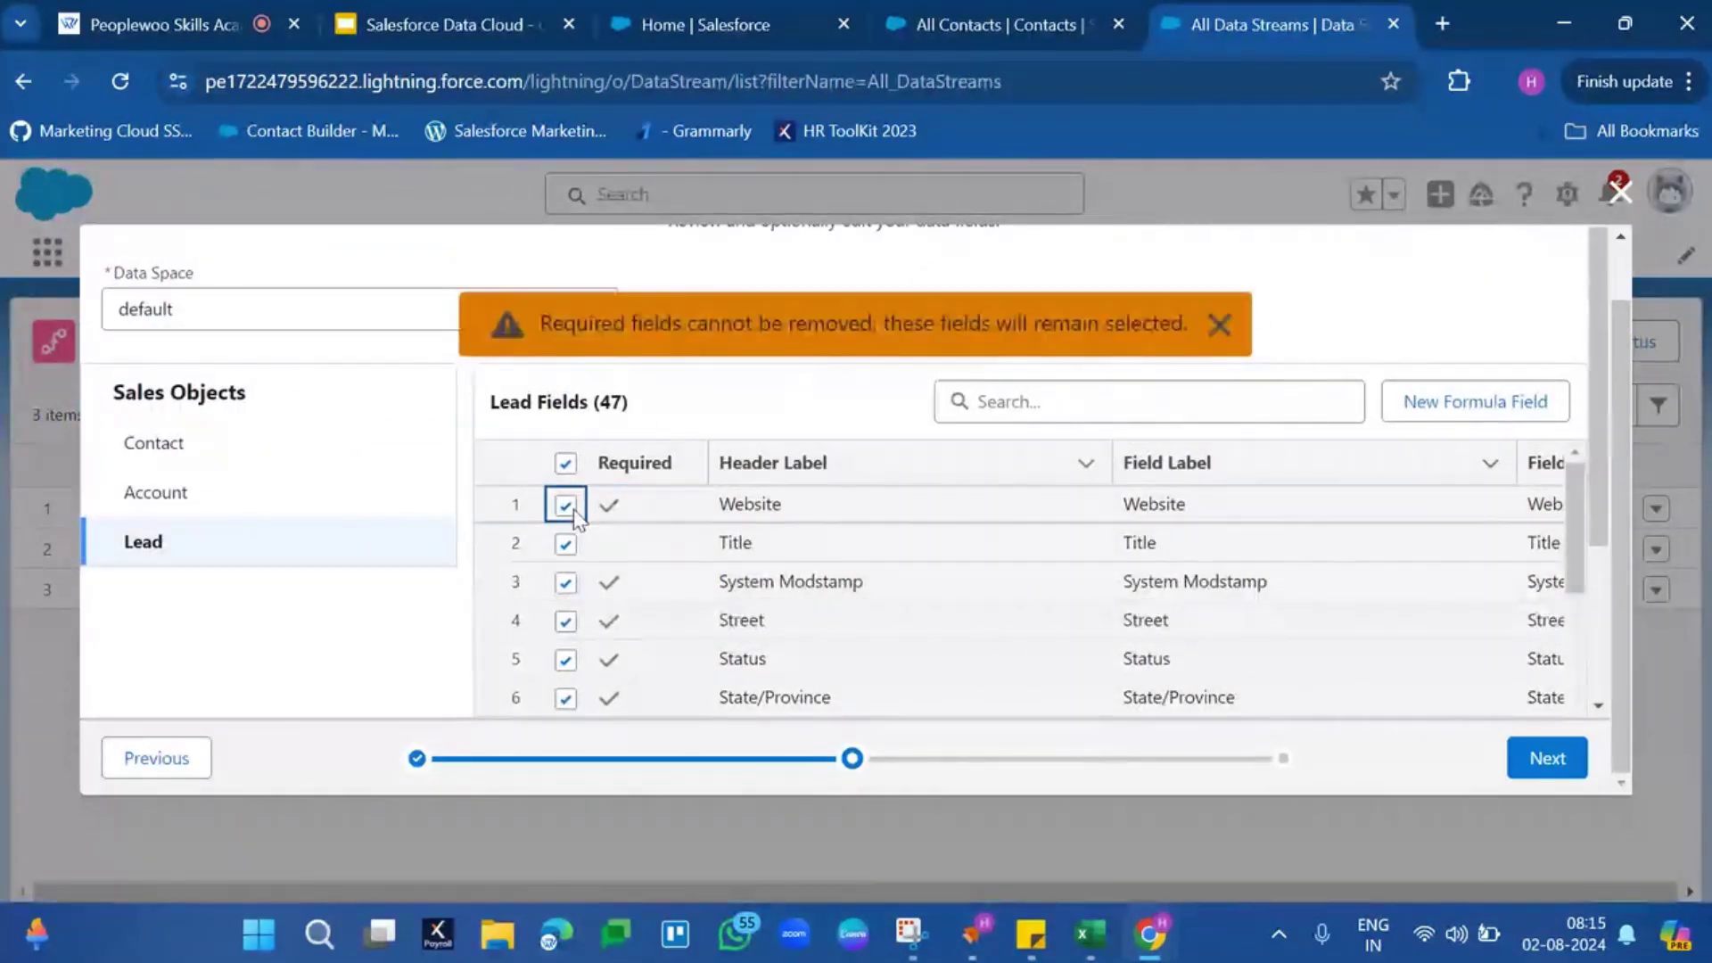
{"action": "left_click", "coordinate": [1218, 324]}
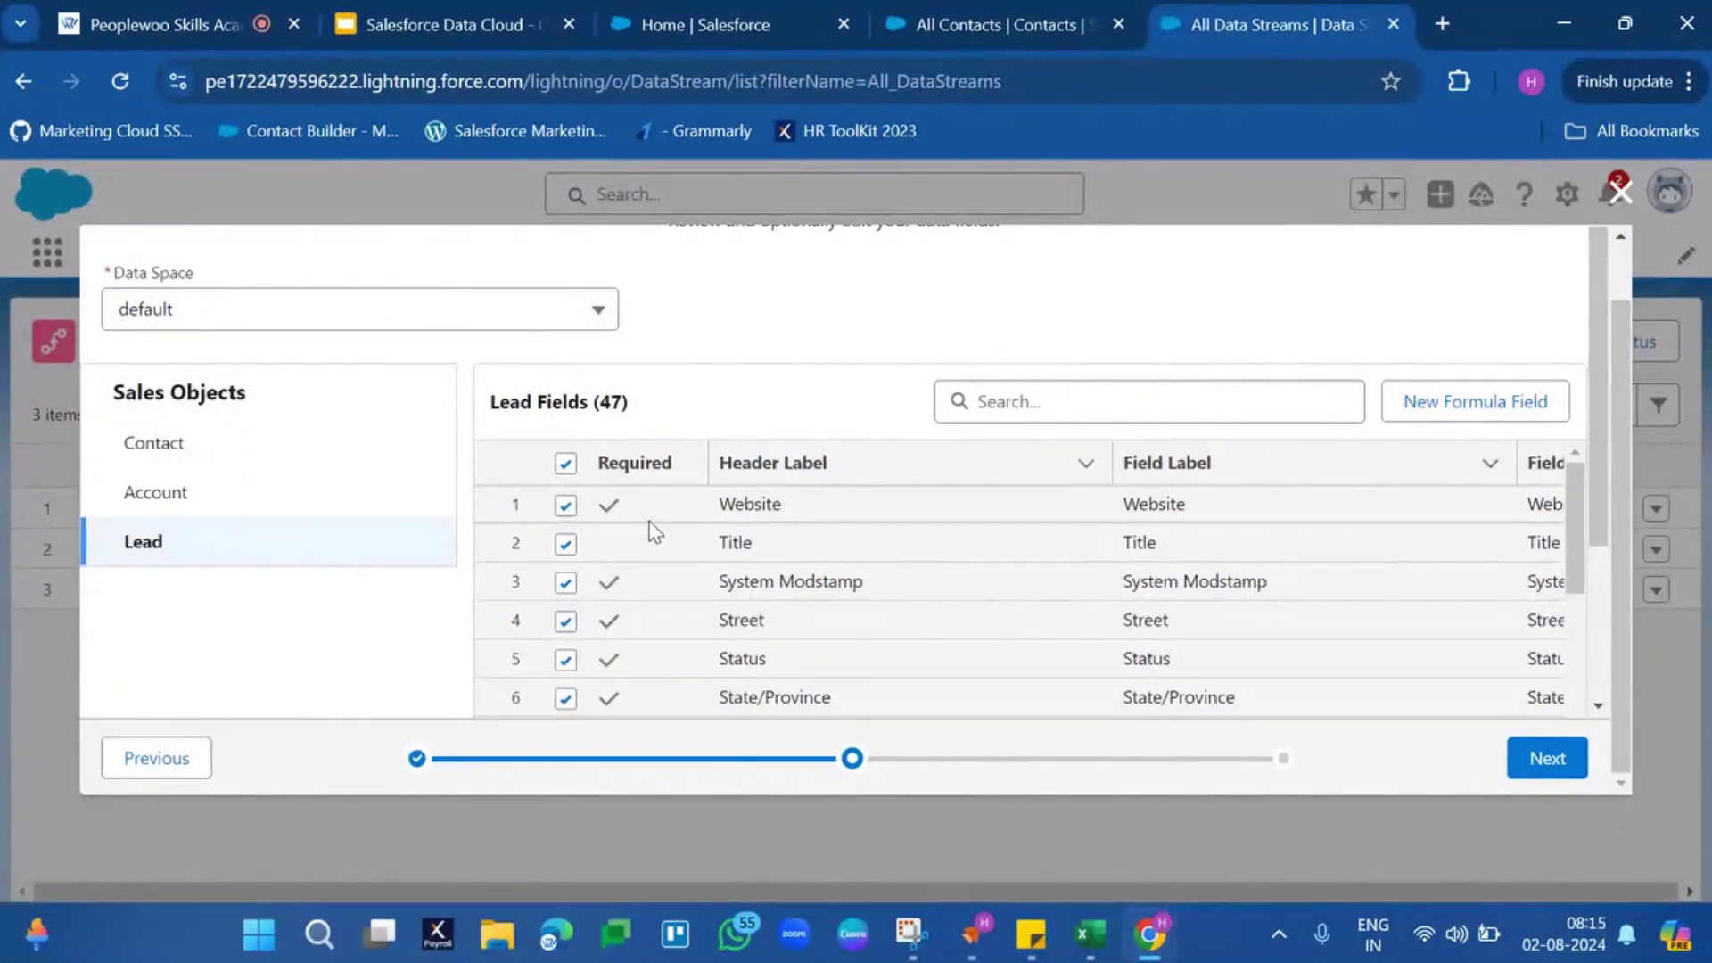
{"action": "left_click", "coordinate": [568, 506]}
{"action": "left_click", "coordinate": [1217, 323]}
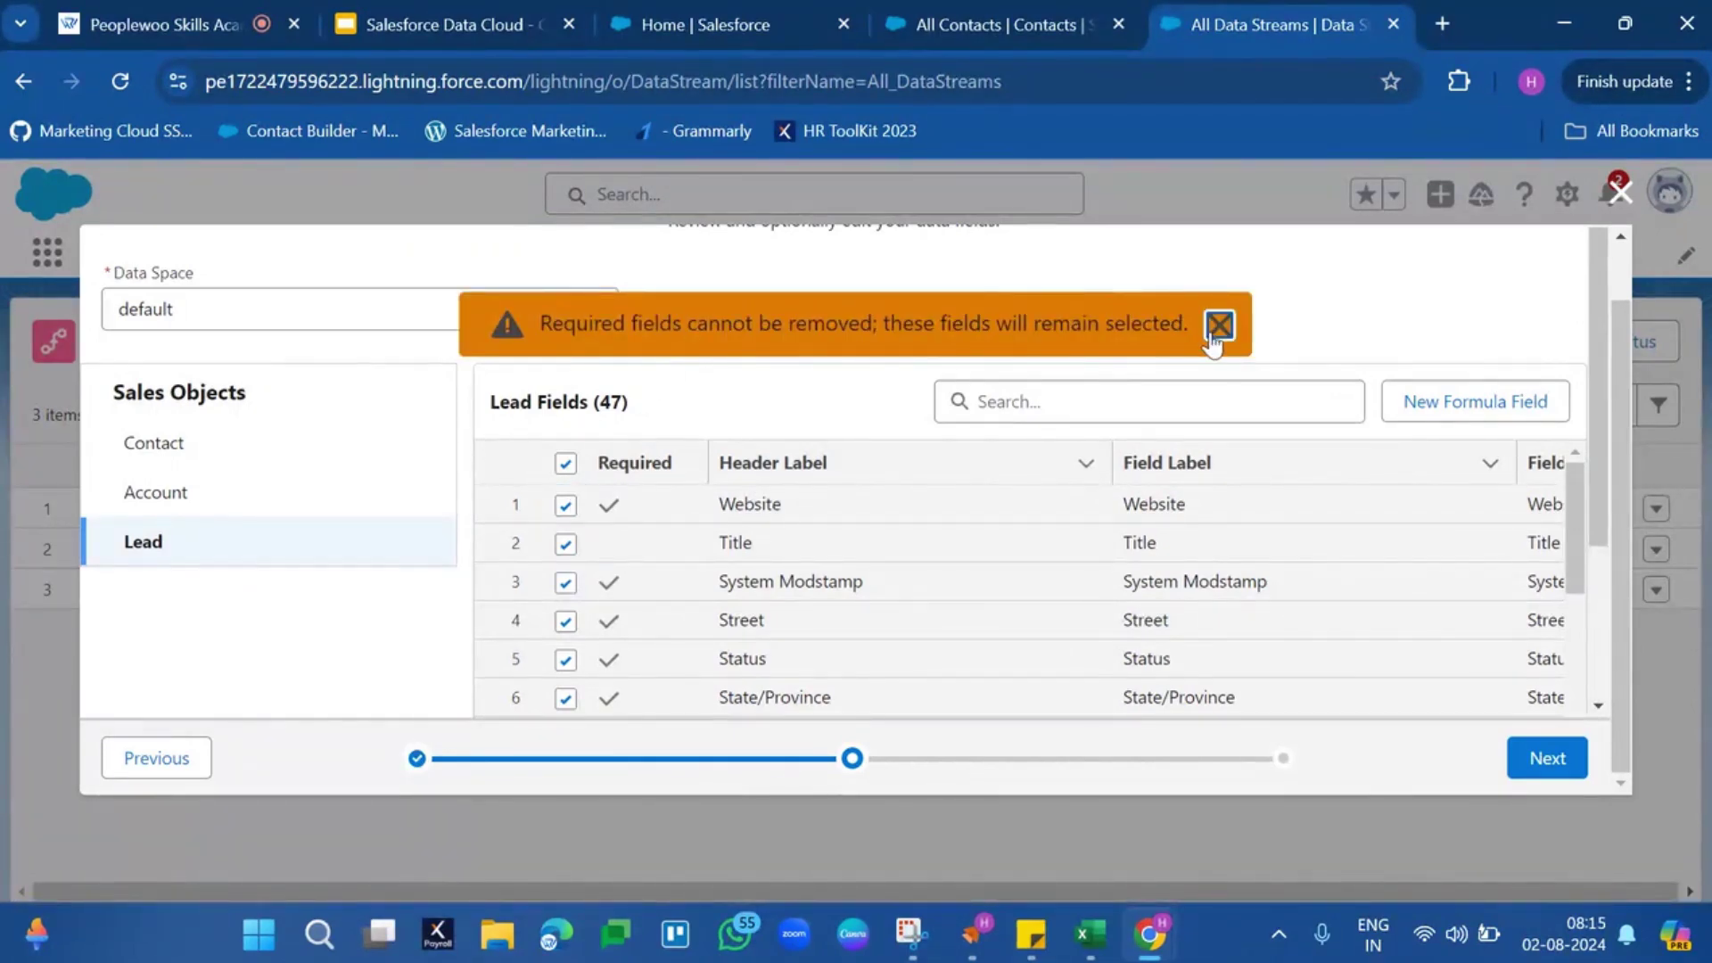
Keep Title included, then recheck the Account and Lead field lists (Lead has 47 fields)
{"action": "left_click", "coordinate": [565, 544]}
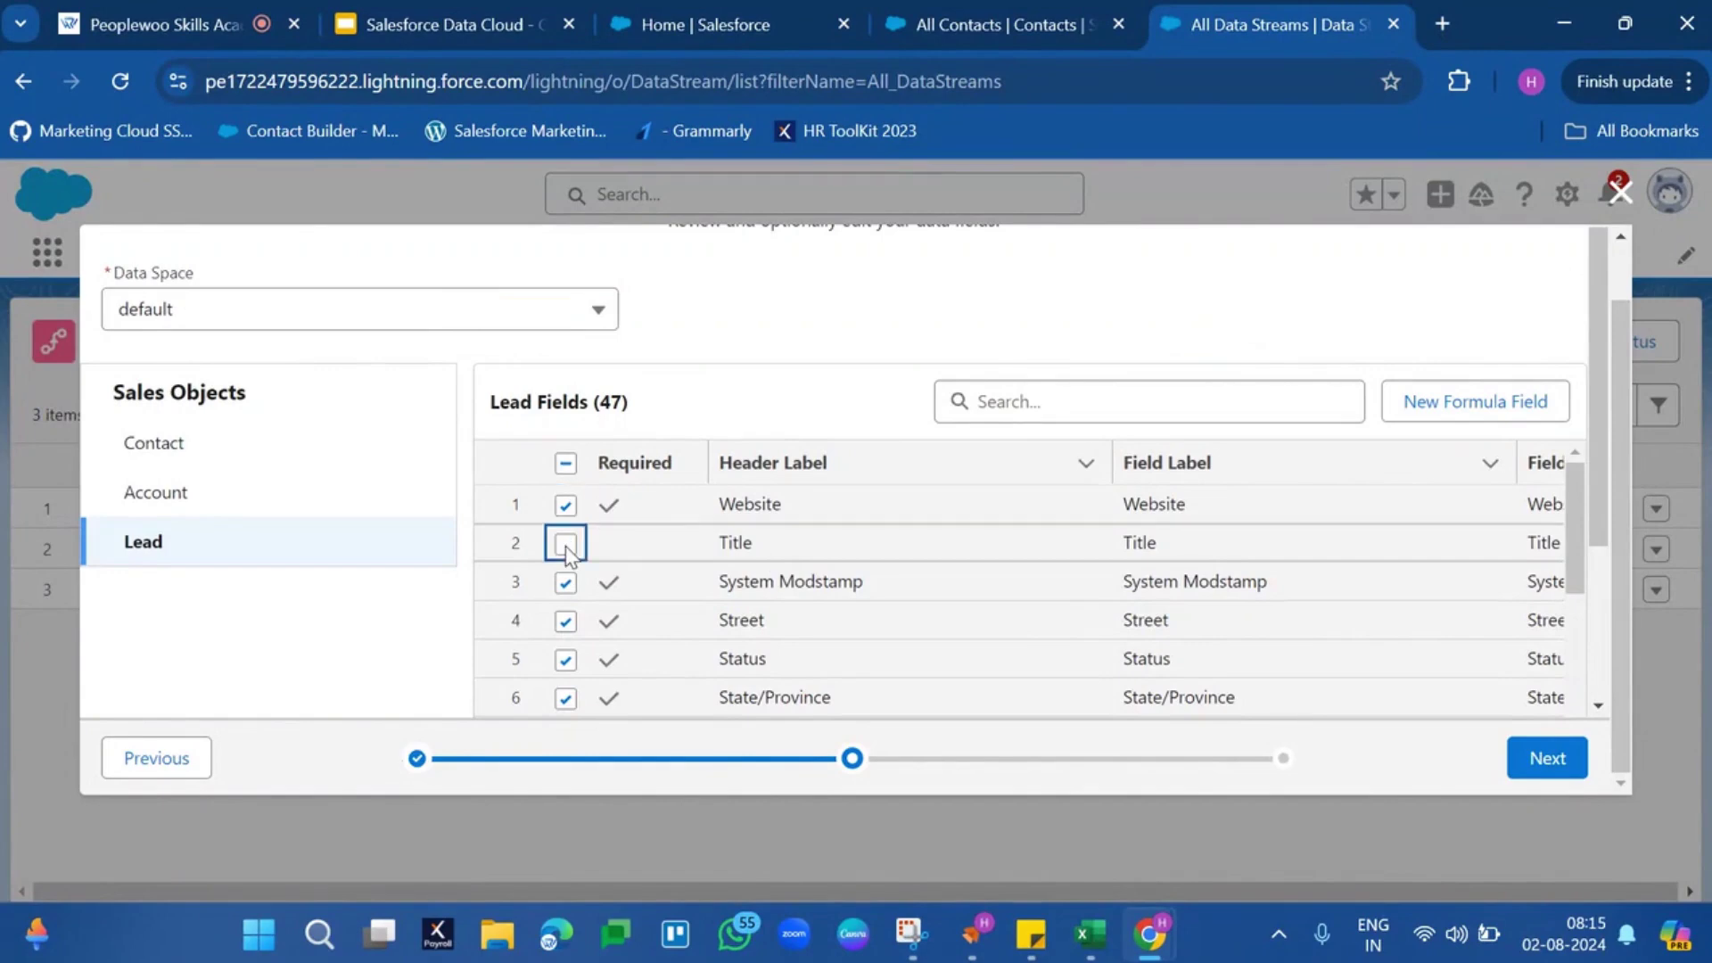
{"action": "left_click", "coordinate": [566, 544]}
{"action": "left_click", "coordinate": [233, 434]}
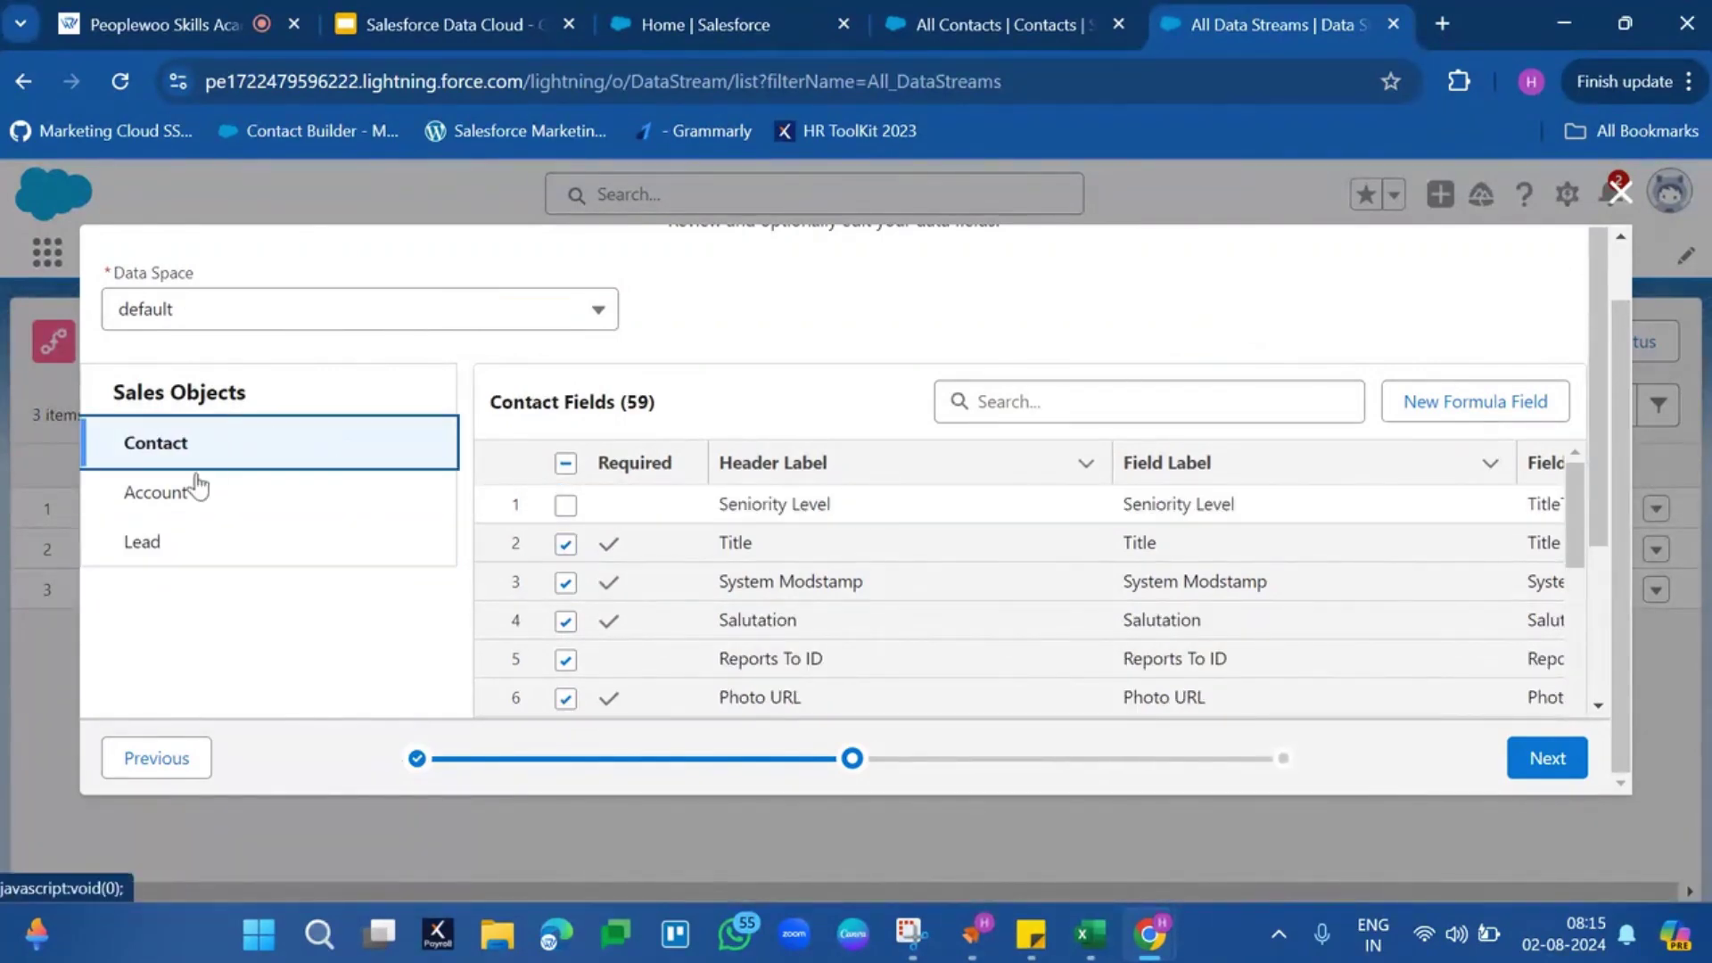
{"action": "left_click", "coordinate": [182, 505]}
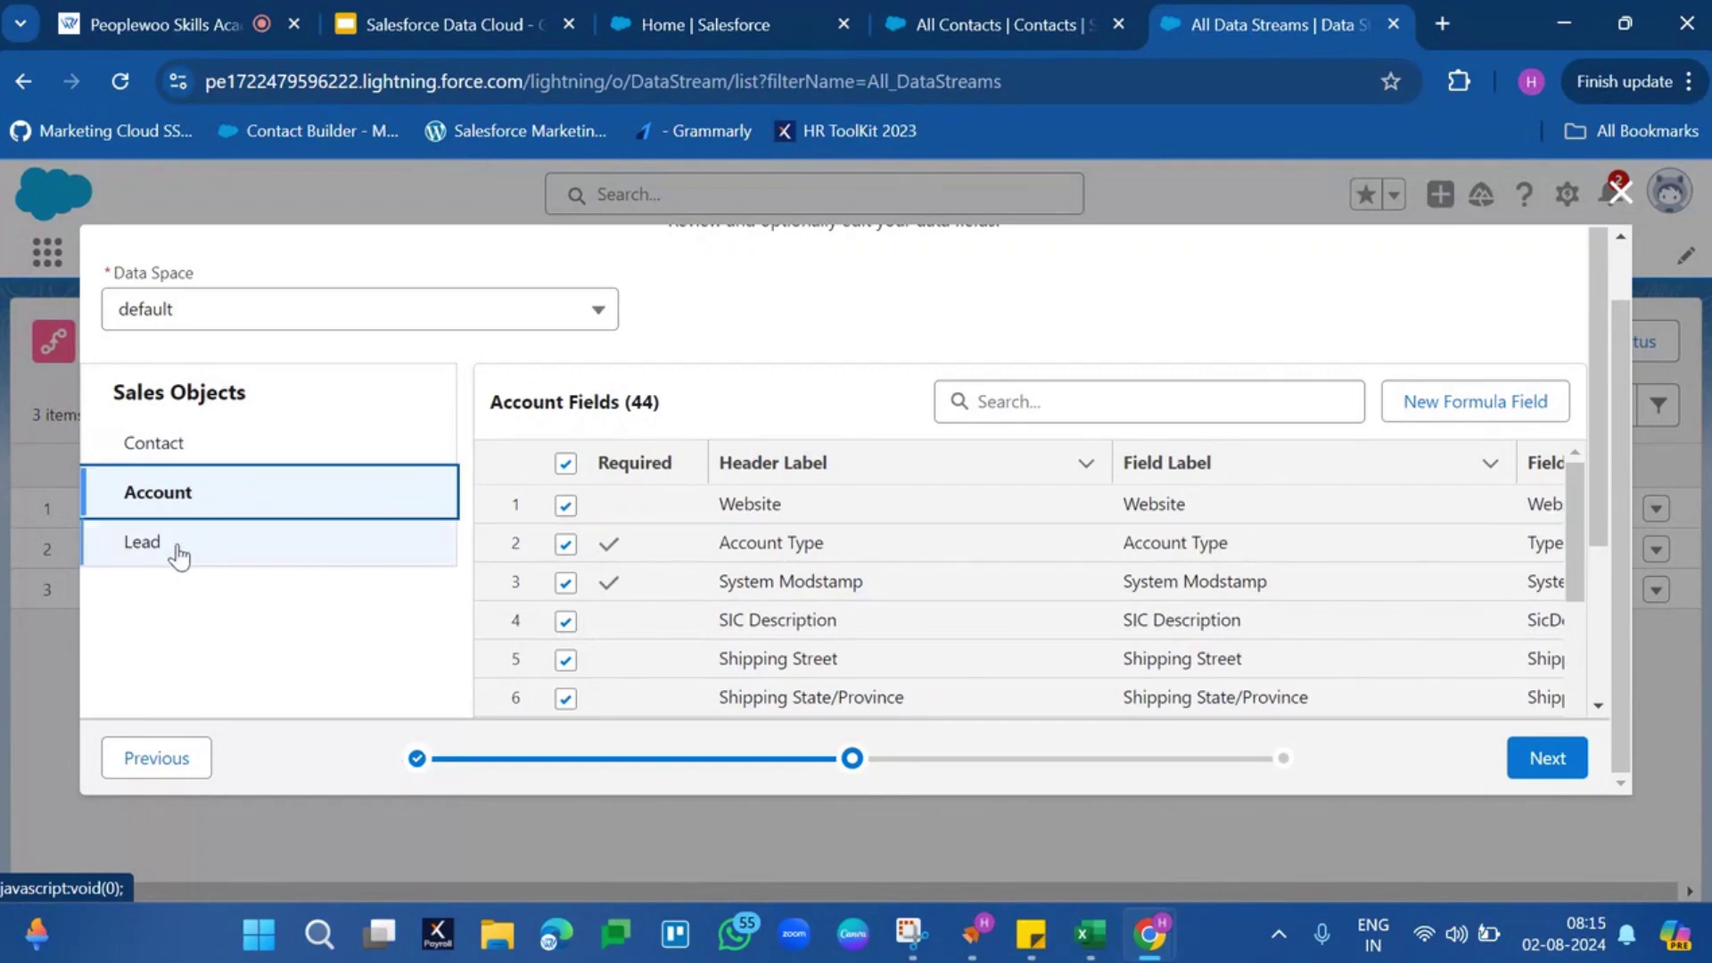
{"action": "left_click", "coordinate": [174, 545]}
{"action": "scroll", "coordinate": [872, 546], "scroll_direction": "down", "scroll_amount": 14}
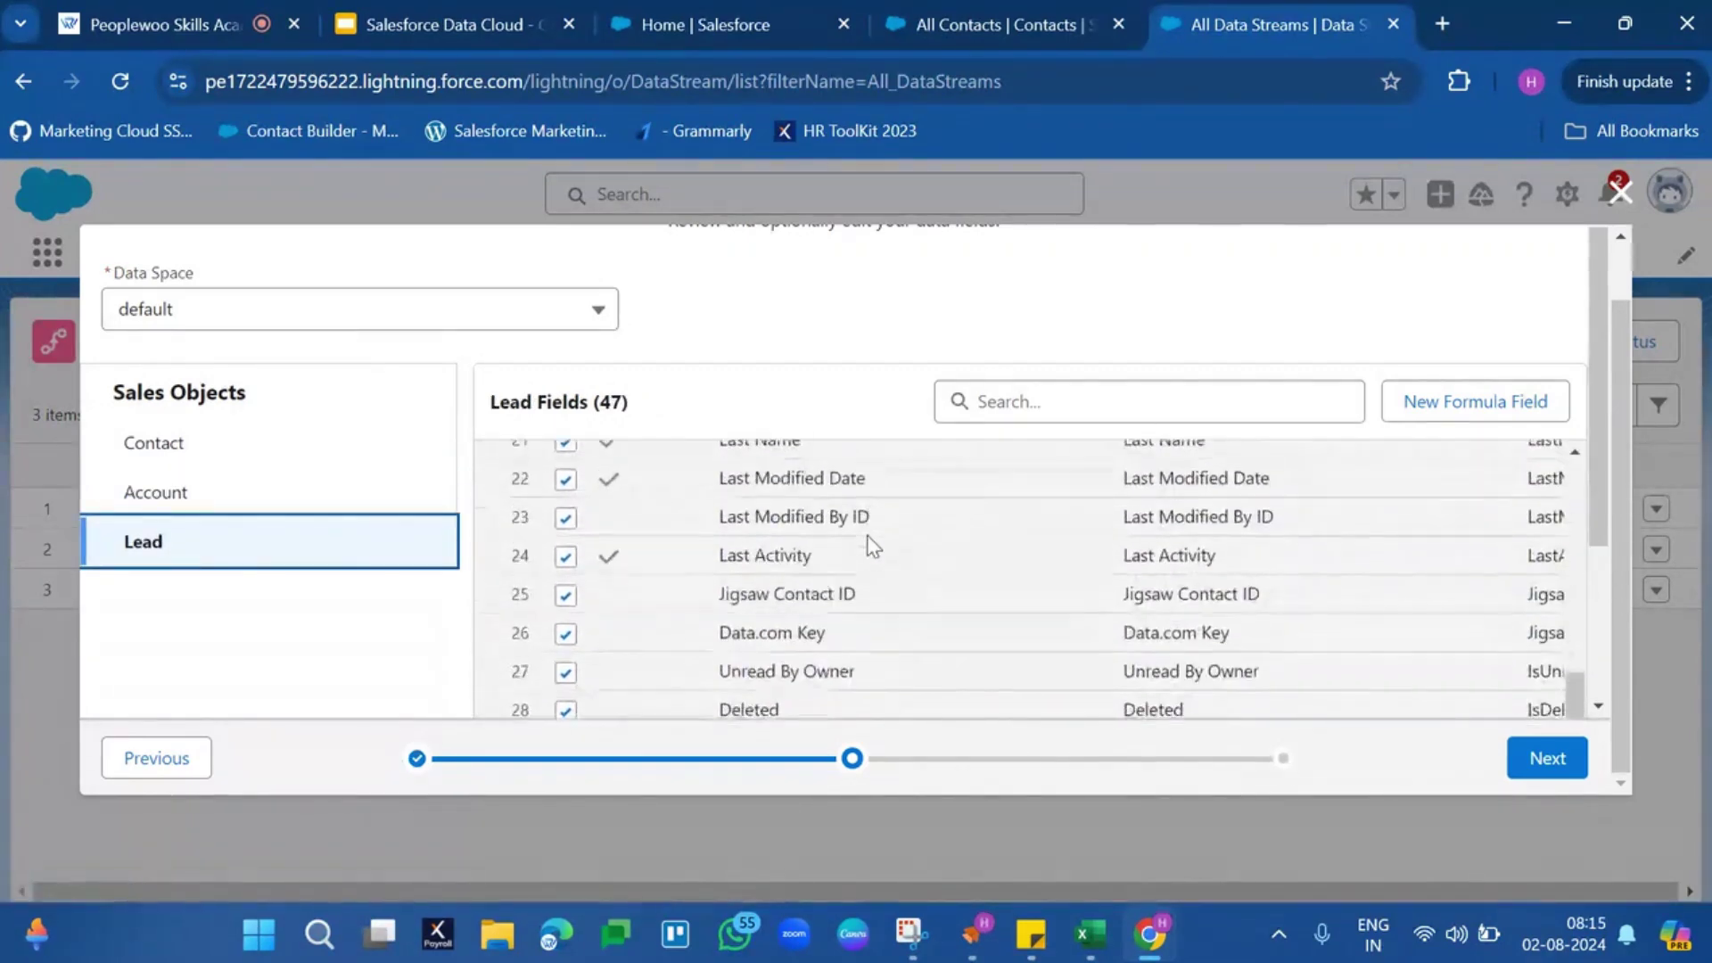
{"action": "left_click_drag", "start_coordinate": [1597, 469], "coordinate": [1604, 734]}
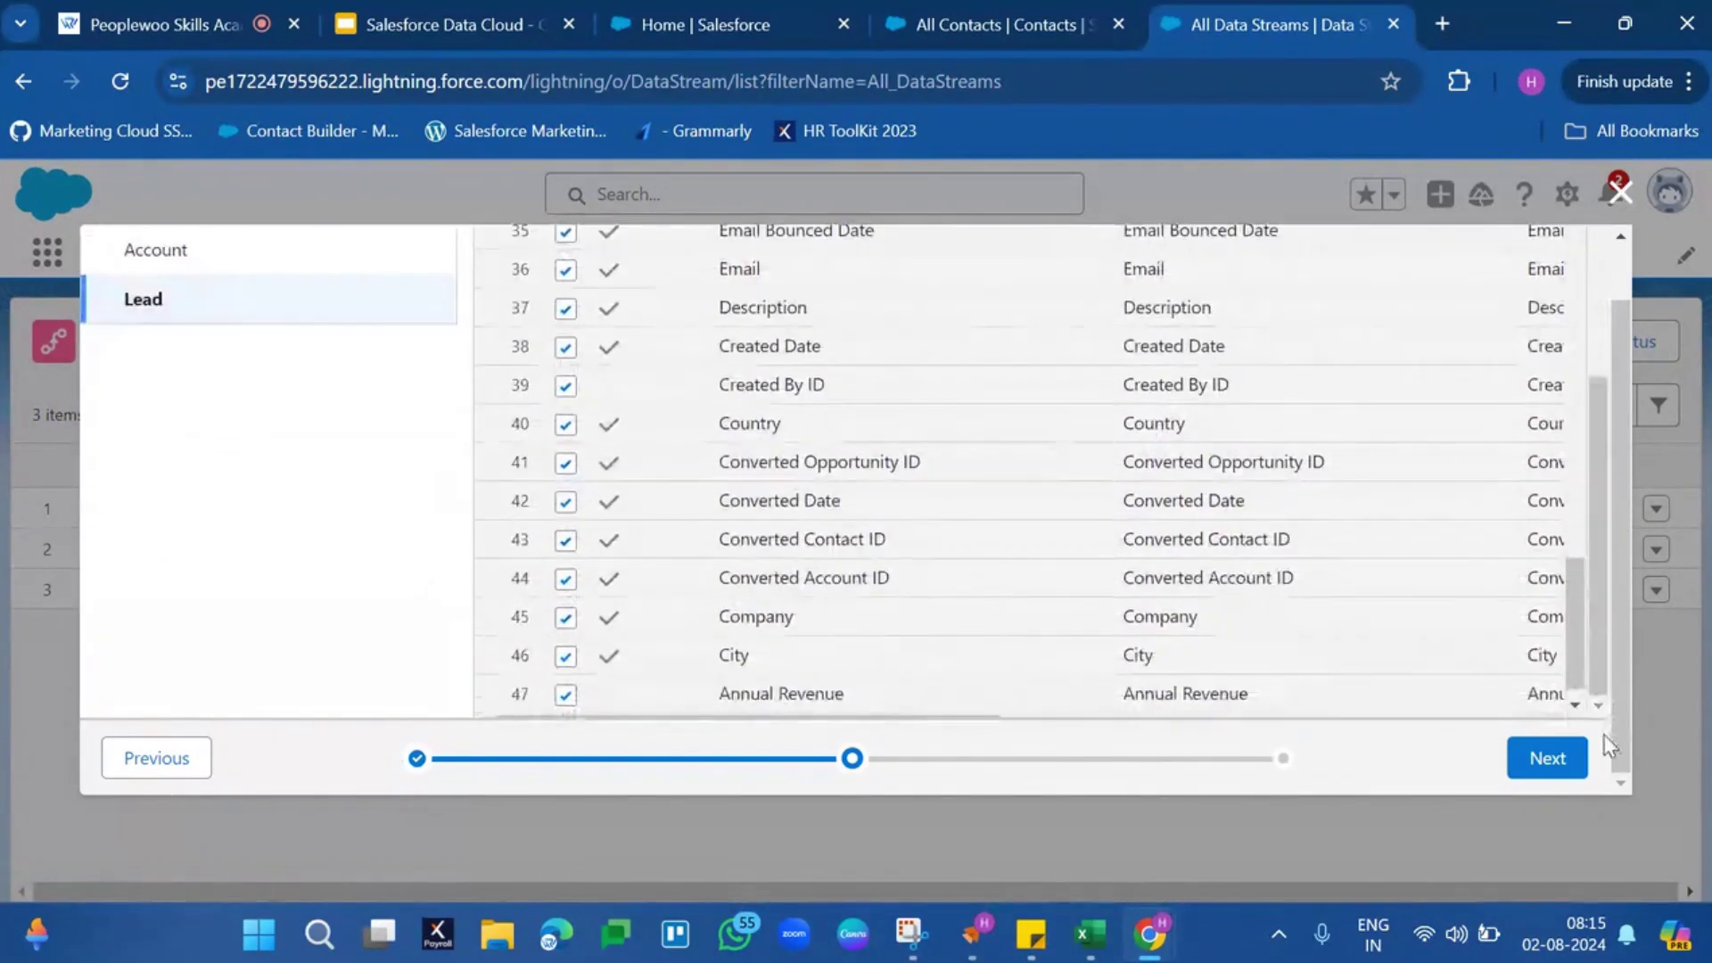
Review the Sales bundle configuration and deploy Contact_Home, Account_Home and Lead_Home
{"action": "left_click", "coordinate": [1548, 760]}
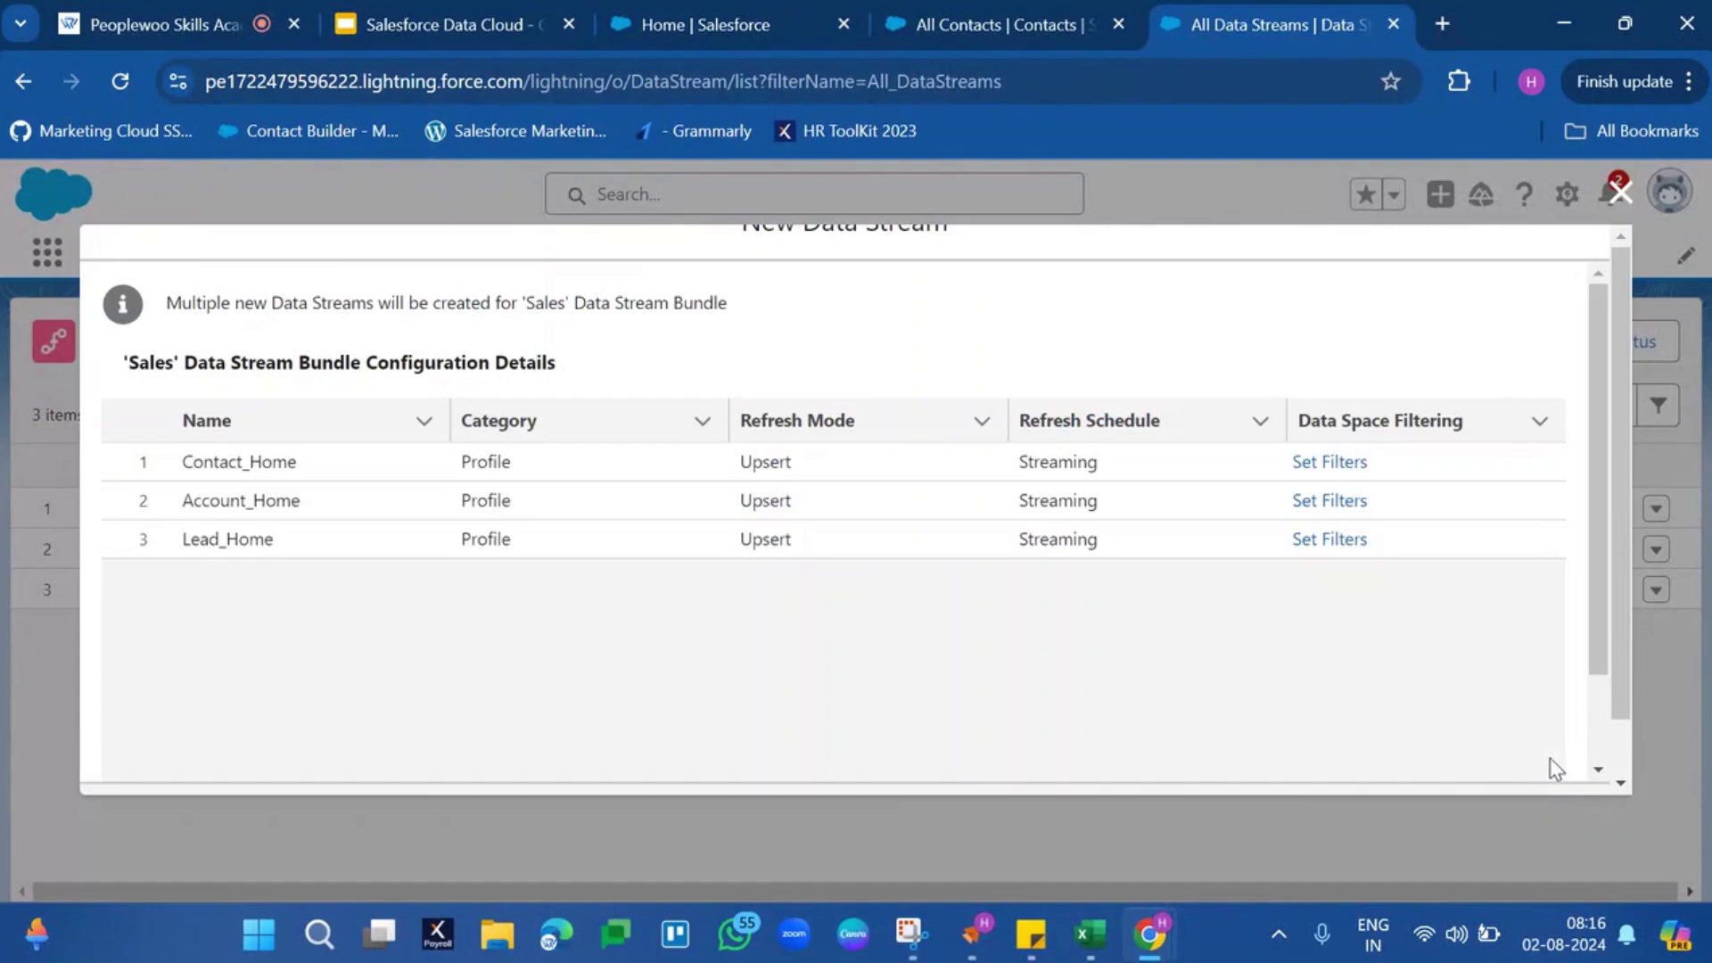
{"action": "scroll", "coordinate": [1320, 662], "scroll_direction": "down", "scroll_amount": 2}
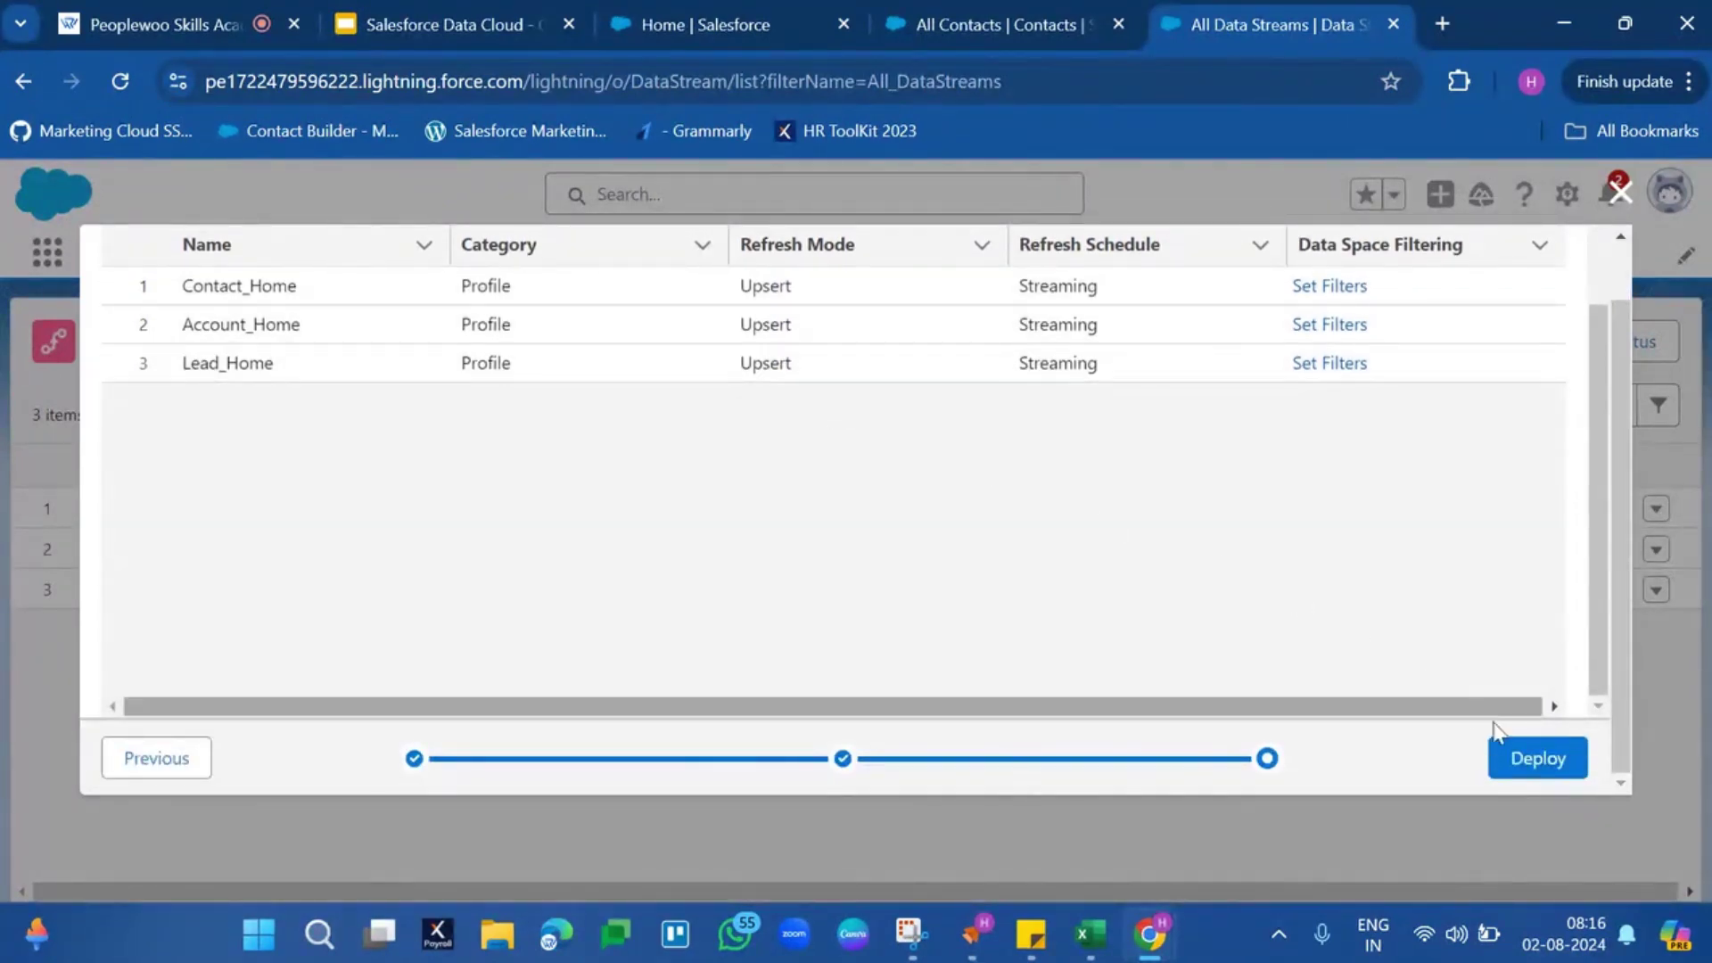
{"action": "left_click", "coordinate": [1552, 760]}
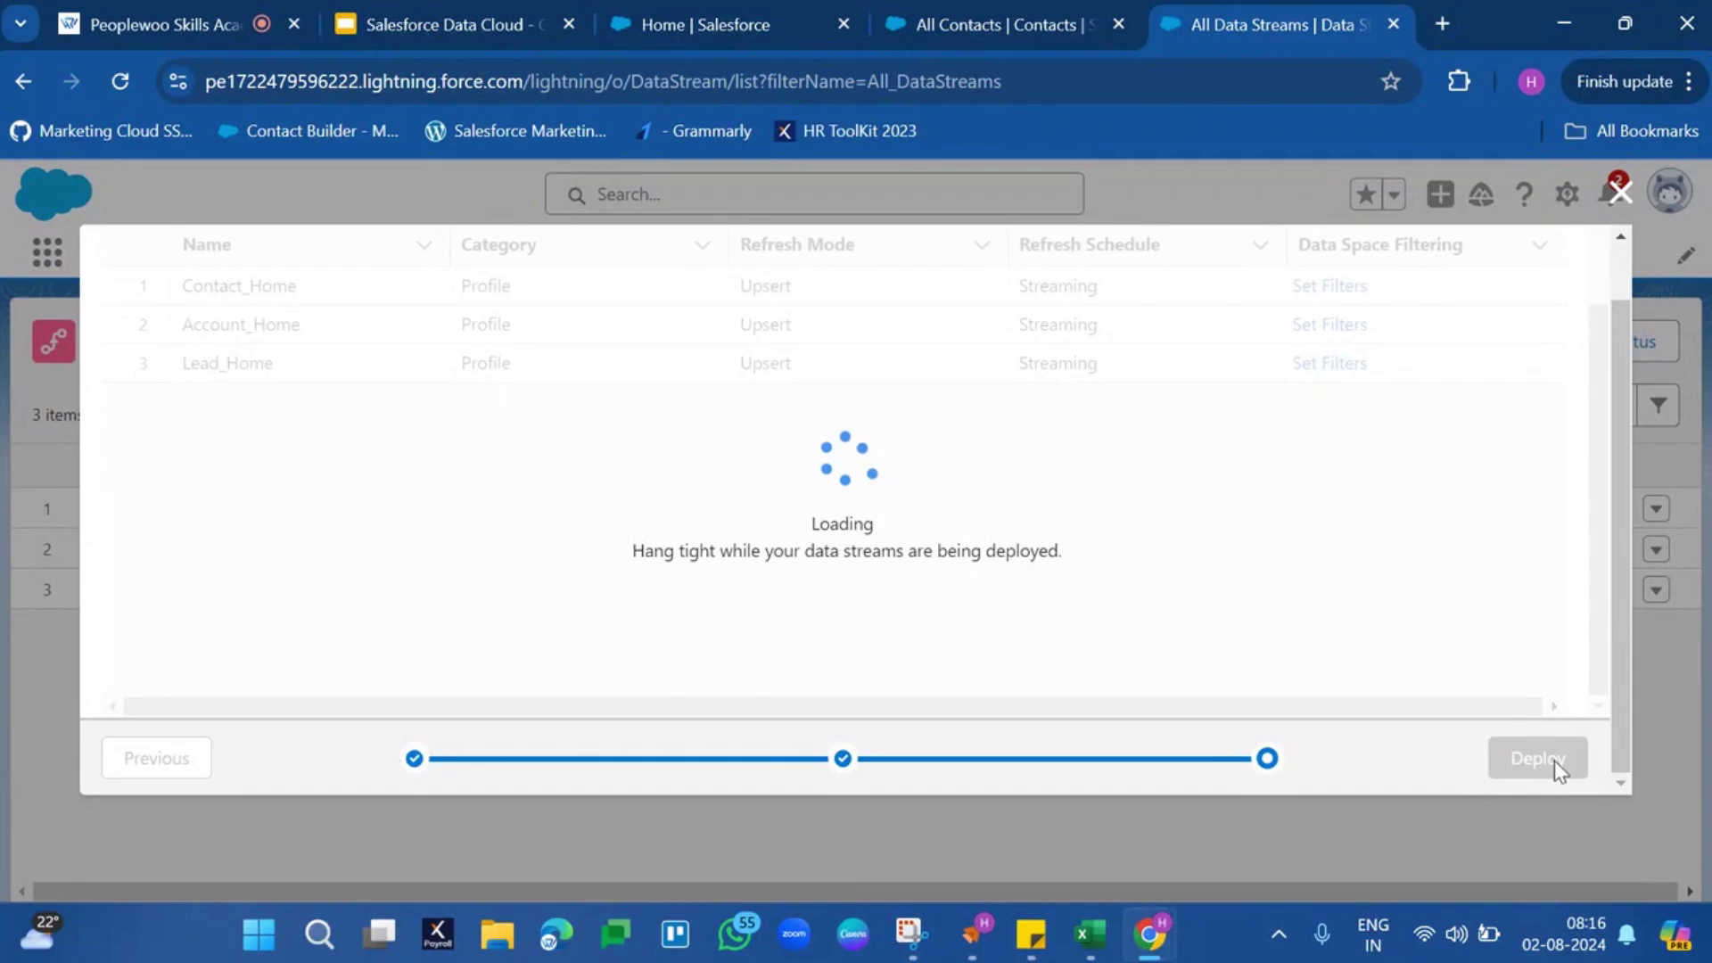
Duplicate the data streams tab and start a new Salesforce CRM data stream
{"action": "right_click", "coordinate": [1318, 15]}
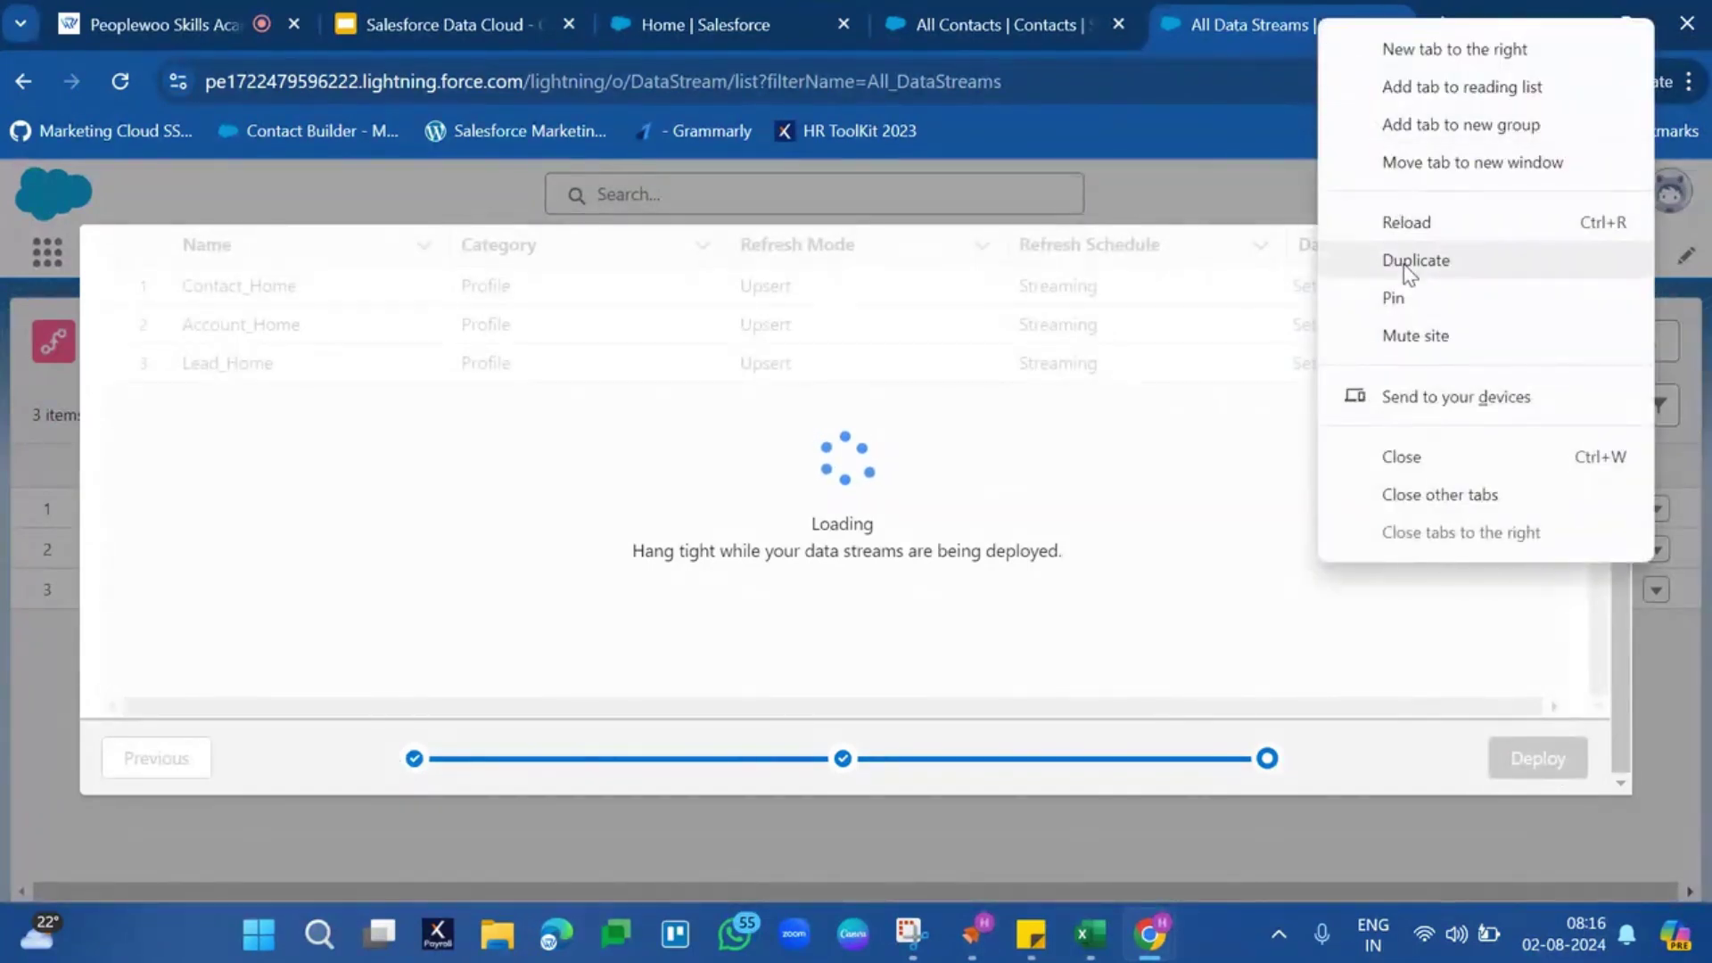
{"action": "left_click", "coordinate": [1407, 264]}
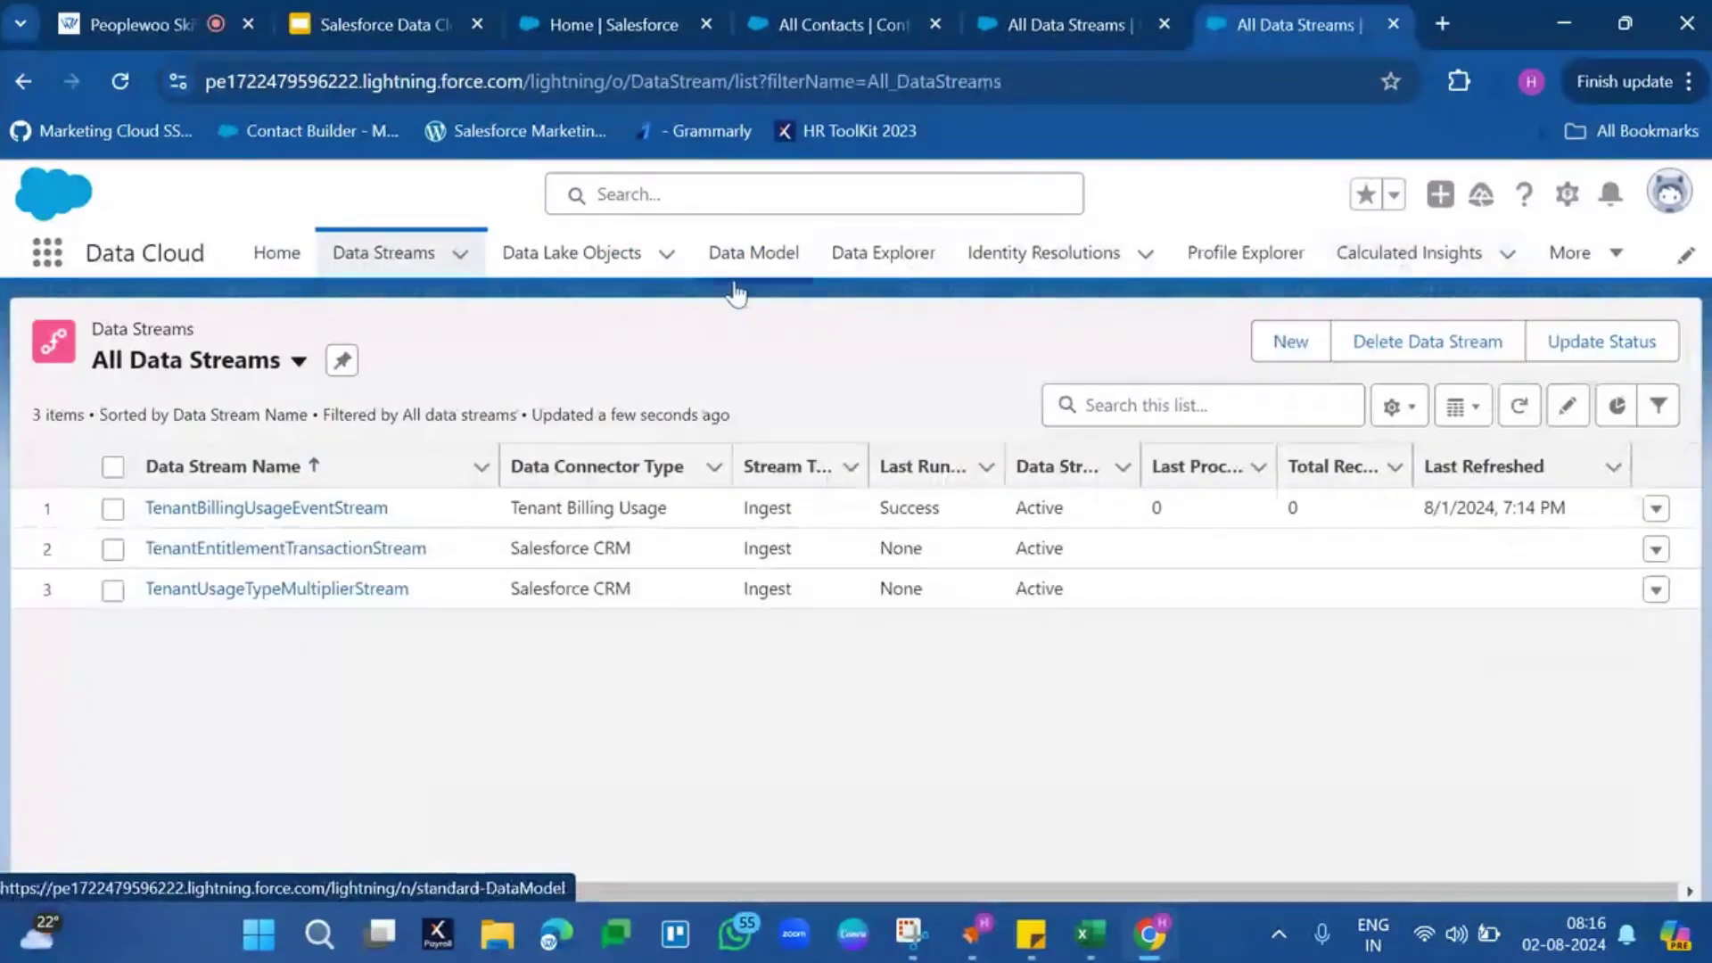
{"action": "left_click", "coordinate": [1294, 350]}
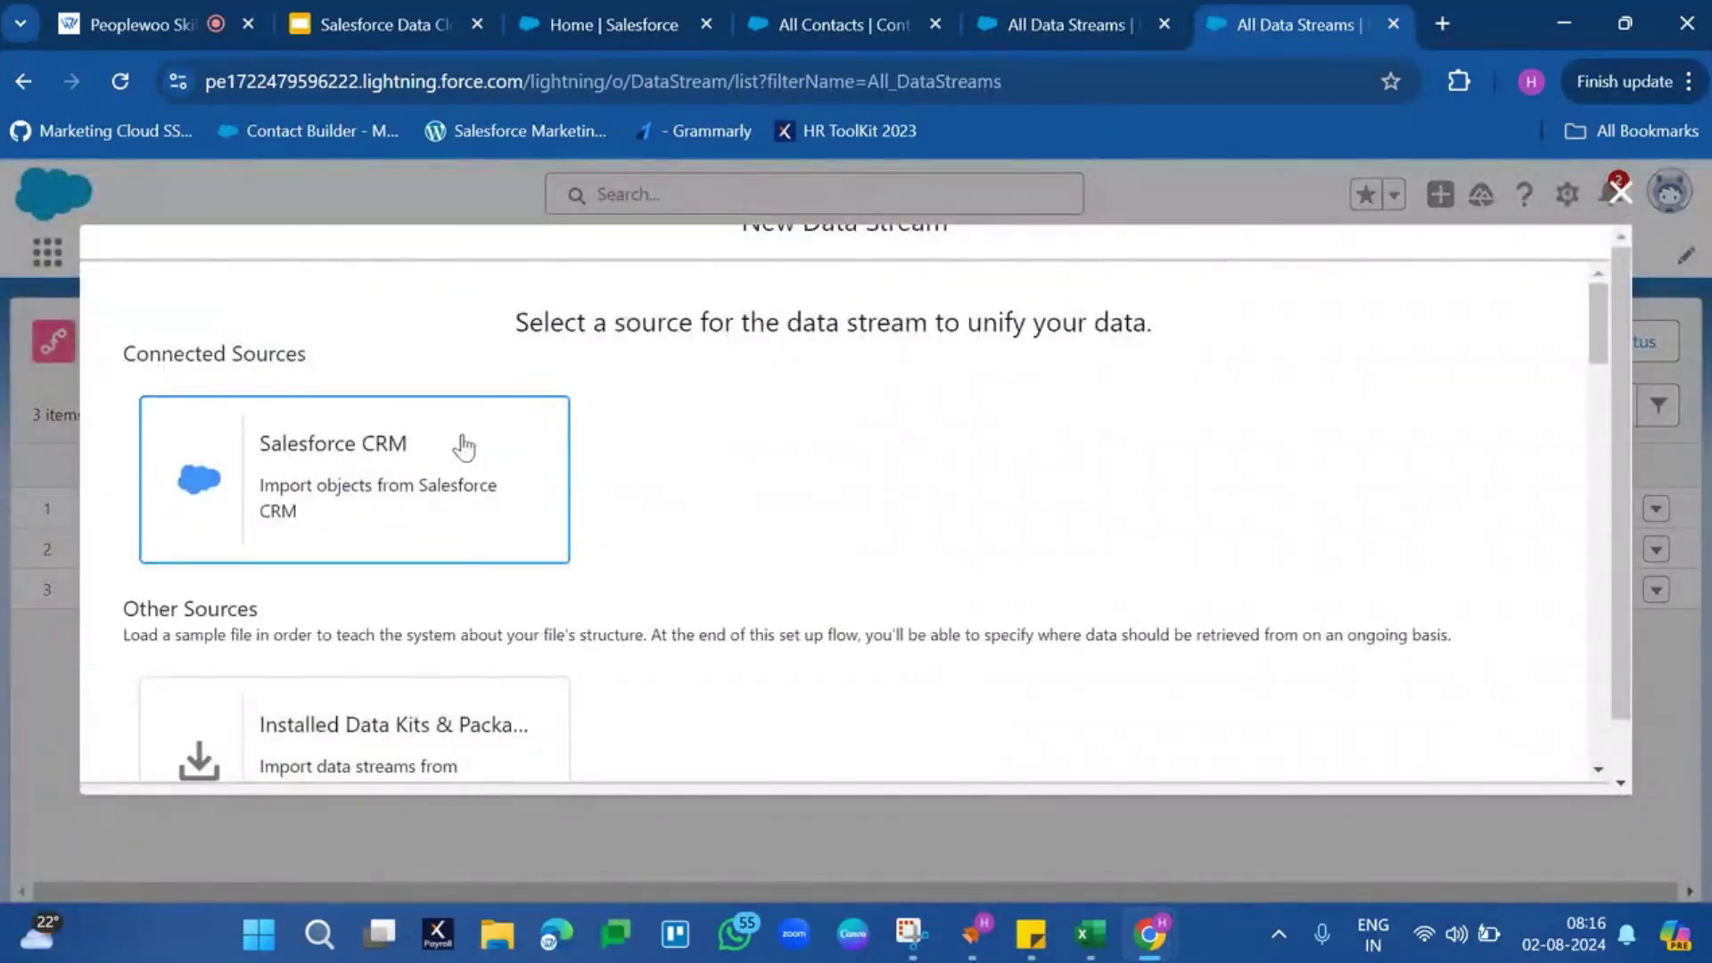
{"action": "left_click", "coordinate": [463, 446]}
{"action": "scroll", "coordinate": [1326, 642], "scroll_direction": "down", "scroll_amount": 15}
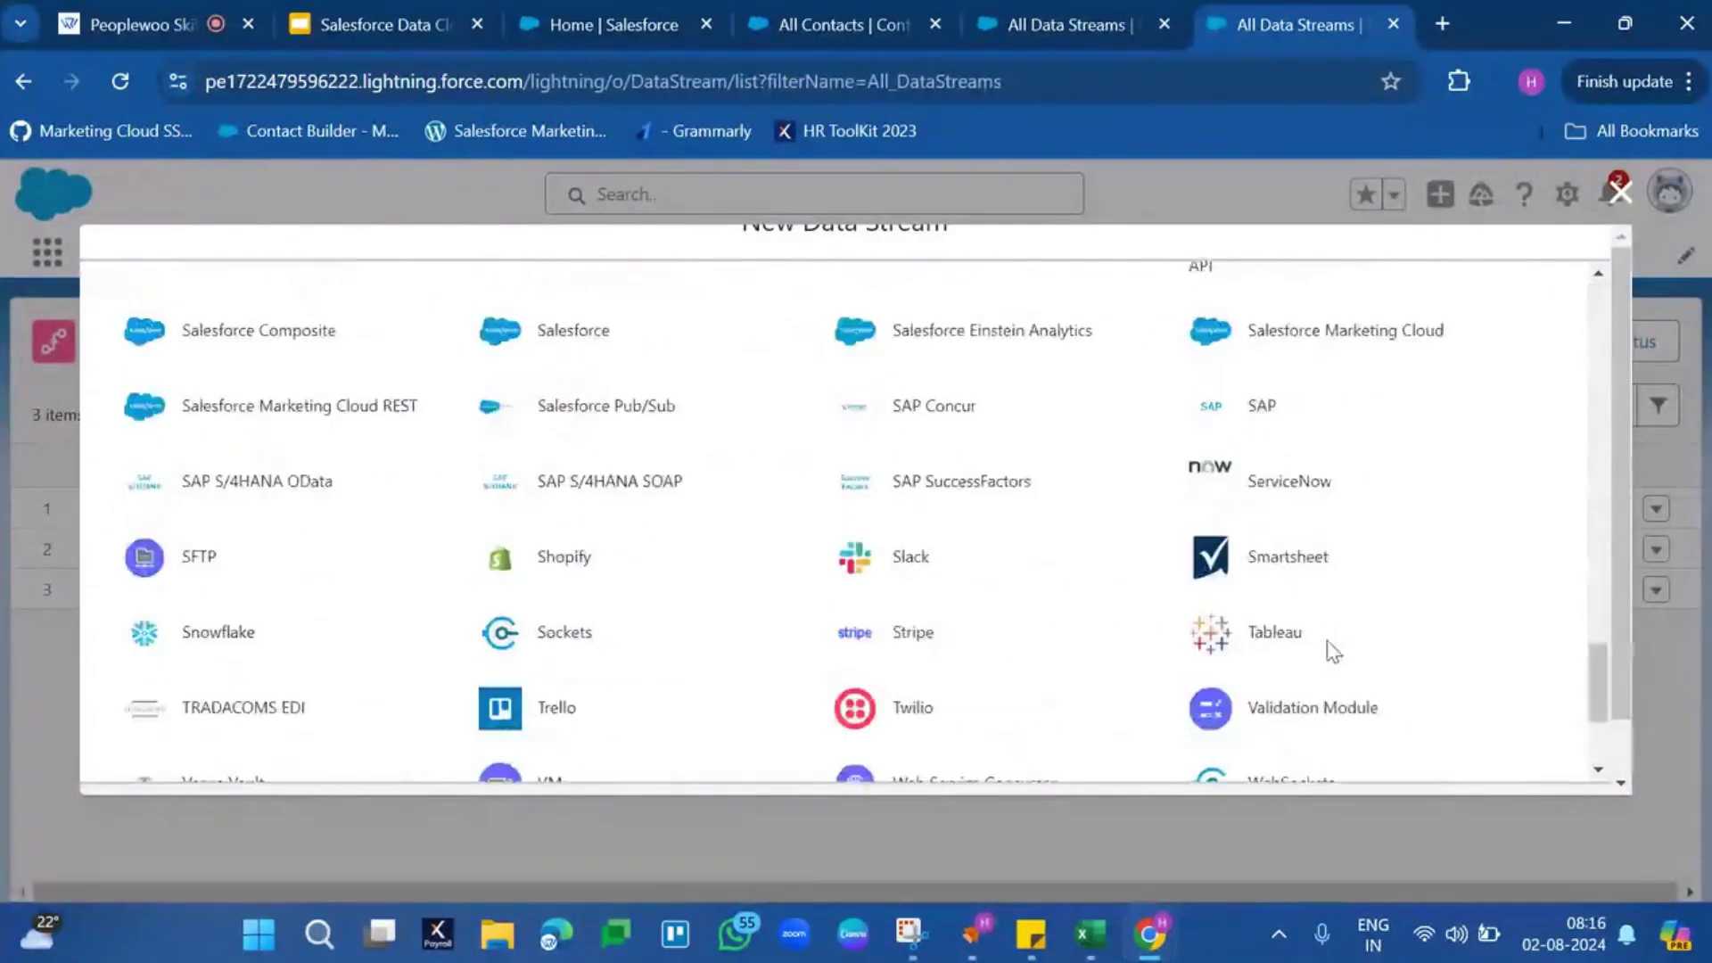
{"action": "scroll", "coordinate": [1330, 650], "scroll_direction": "down", "scroll_amount": 3}
{"action": "left_click", "coordinate": [1545, 758]}
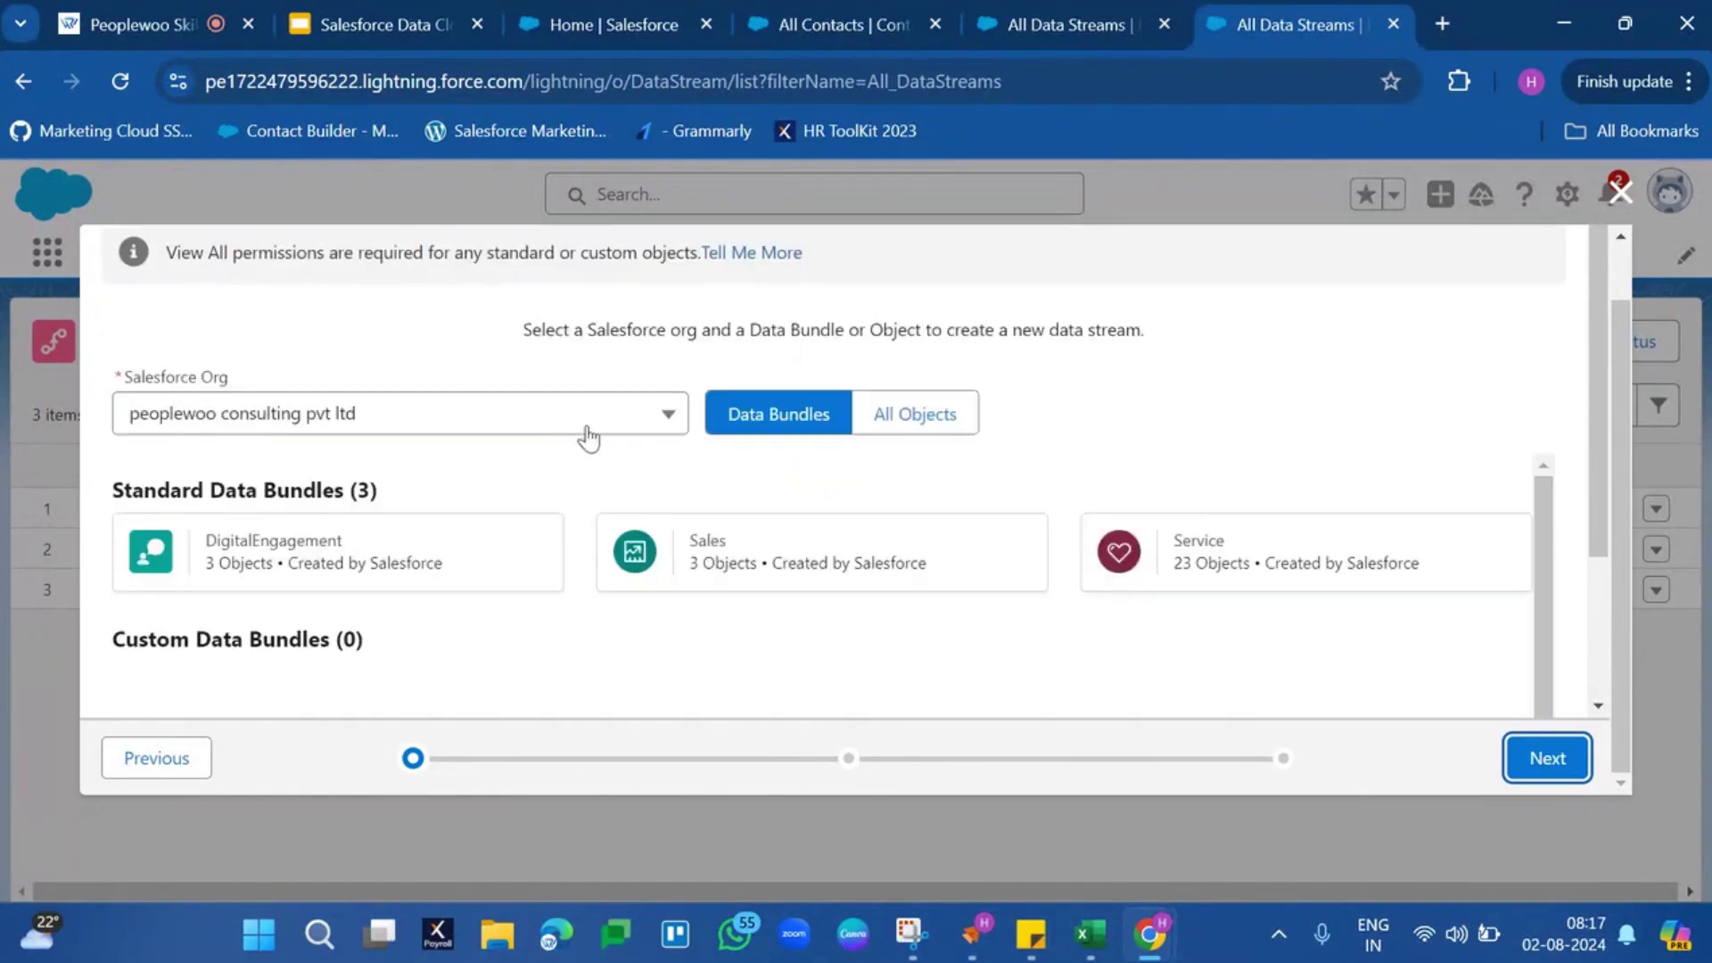
Choose the 23-object Service data bundle and continue
{"action": "left_click", "coordinate": [1307, 590]}
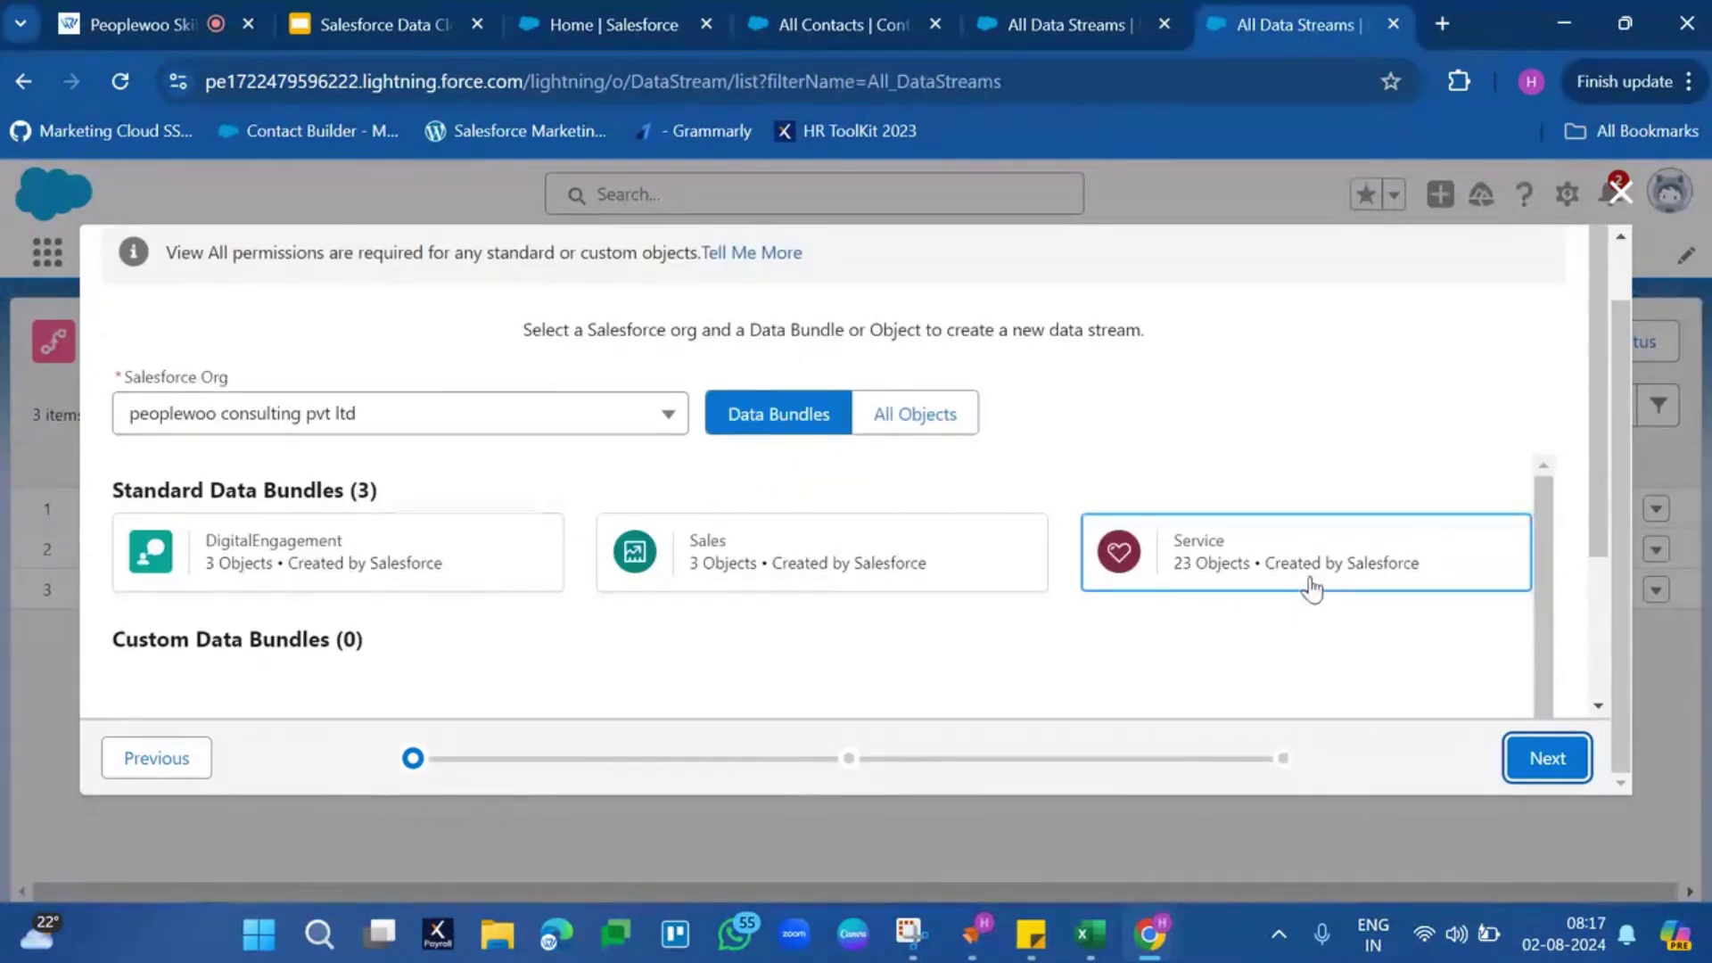
{"action": "scroll", "coordinate": [1307, 585], "scroll_direction": "down", "scroll_amount": 3}
{"action": "scroll", "coordinate": [1056, 654], "scroll_direction": "down", "scroll_amount": 1}
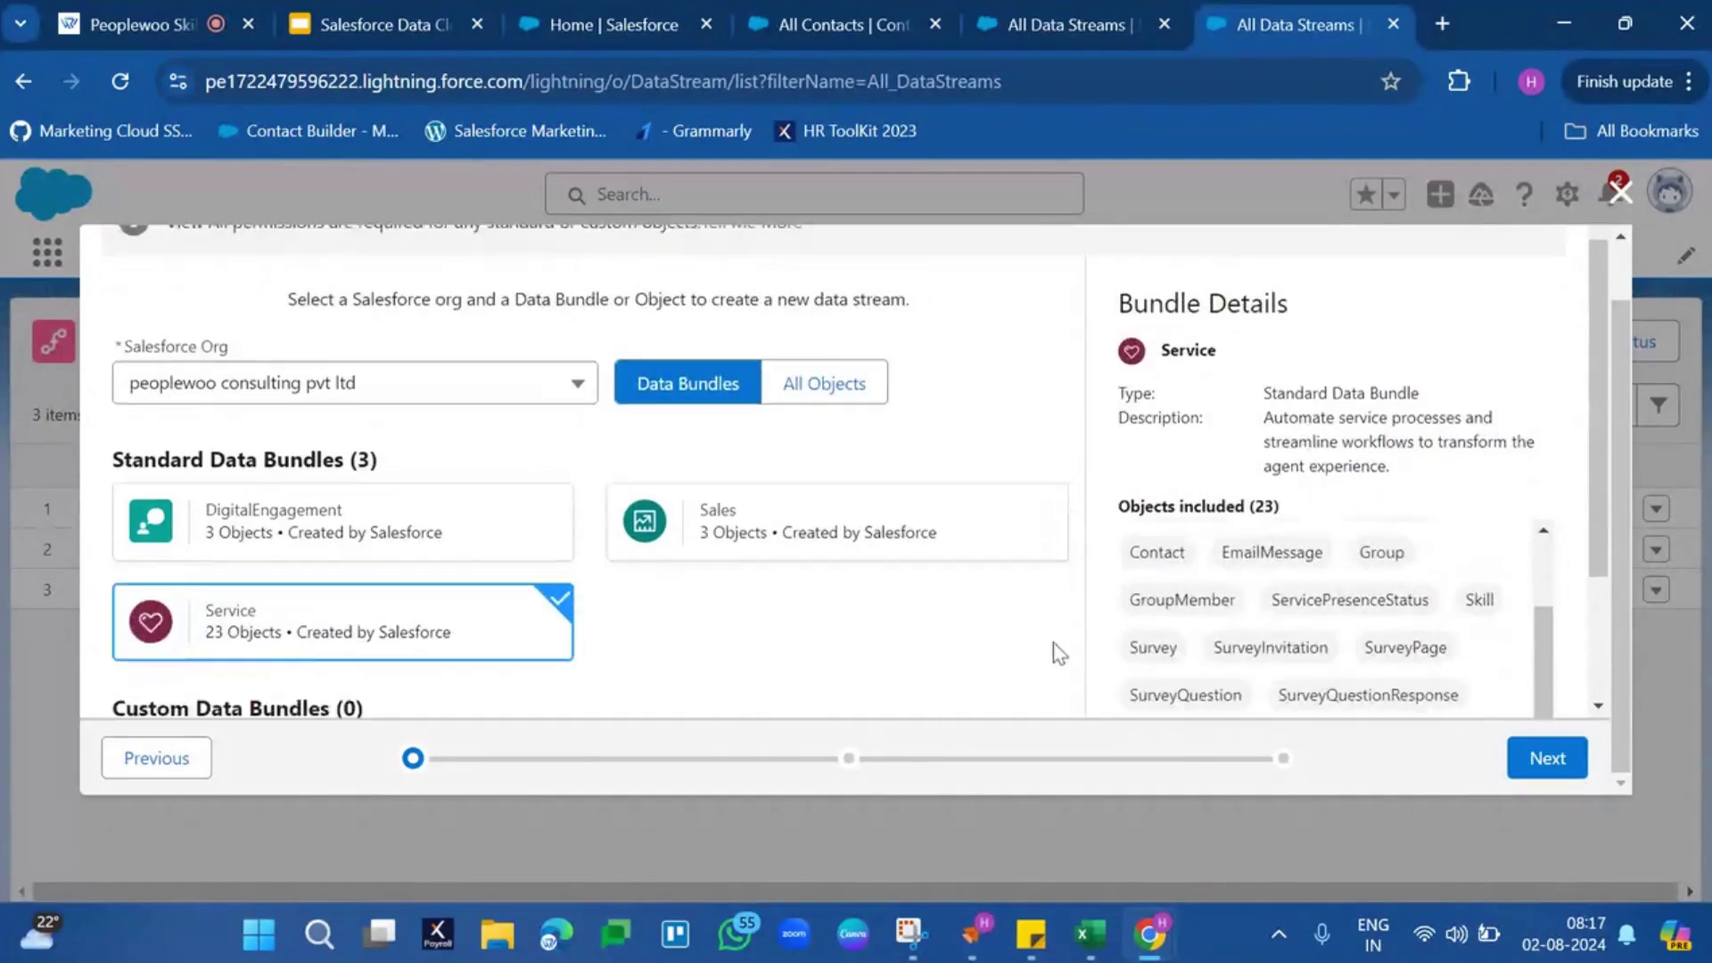
{"action": "scroll", "coordinate": [1057, 653], "scroll_direction": "down", "scroll_amount": 2}
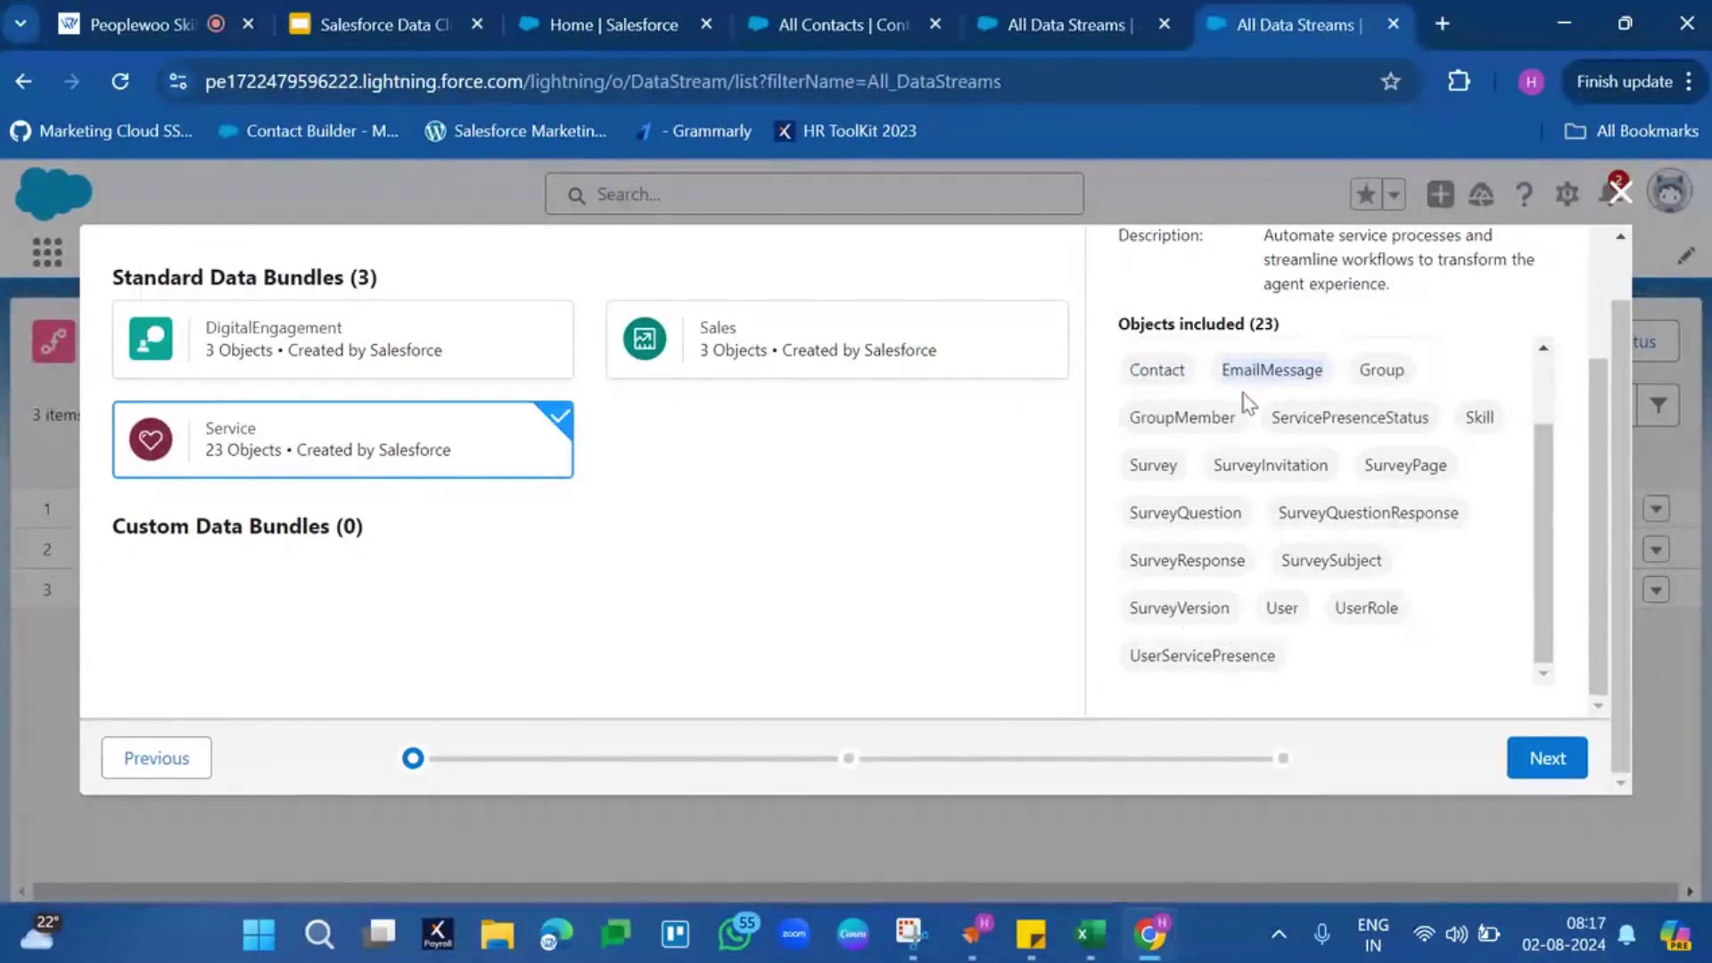
{"action": "left_click", "coordinate": [1544, 759]}
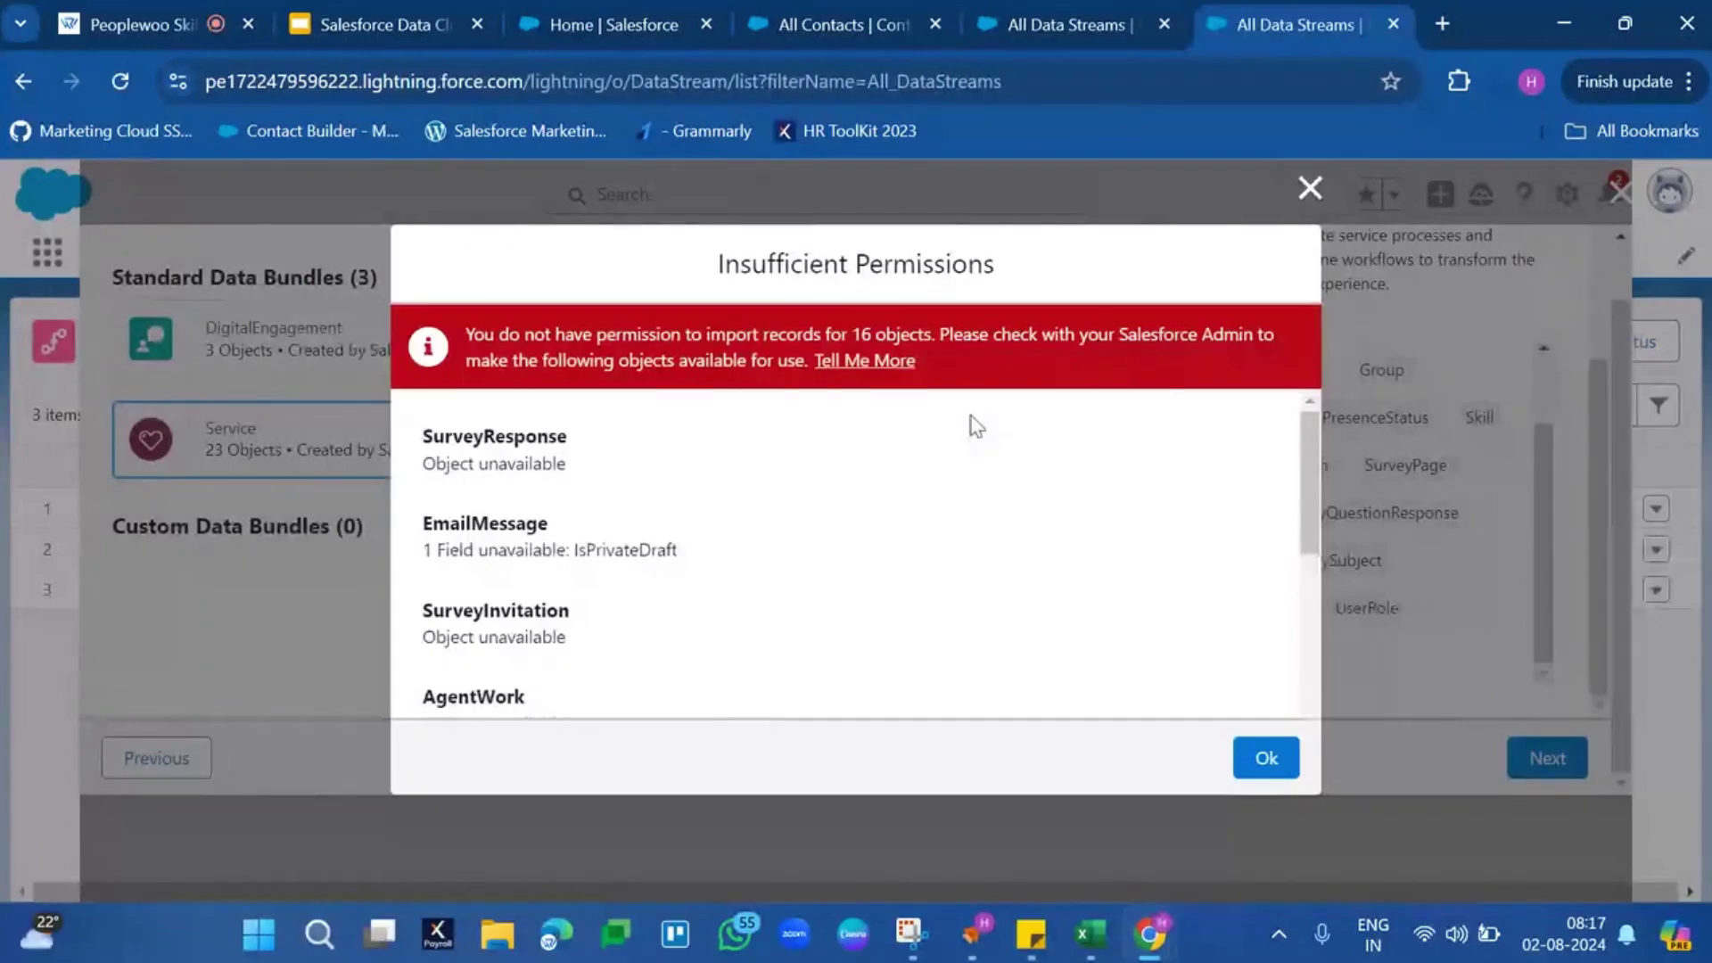
Review the 16 objects lacking import permission, including SurveyResponse, then close the warning
{"action": "triple_click", "coordinate": [1052, 335]}
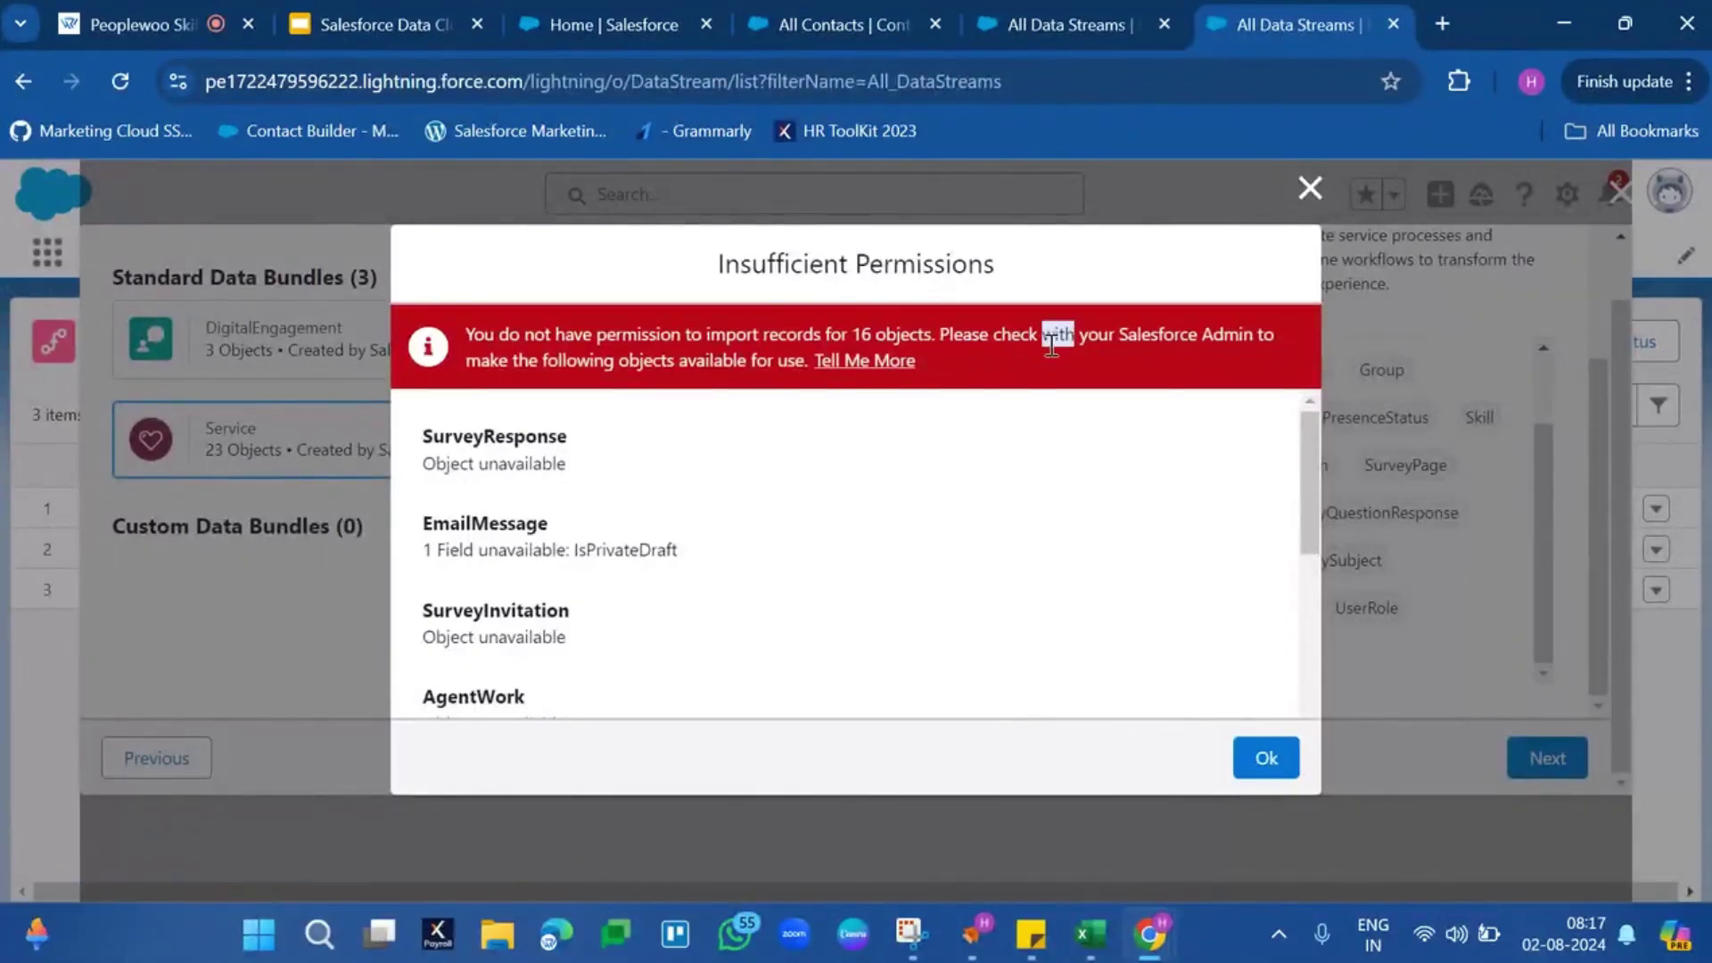
{"action": "scroll", "coordinate": [593, 548], "scroll_direction": "down", "scroll_amount": 10}
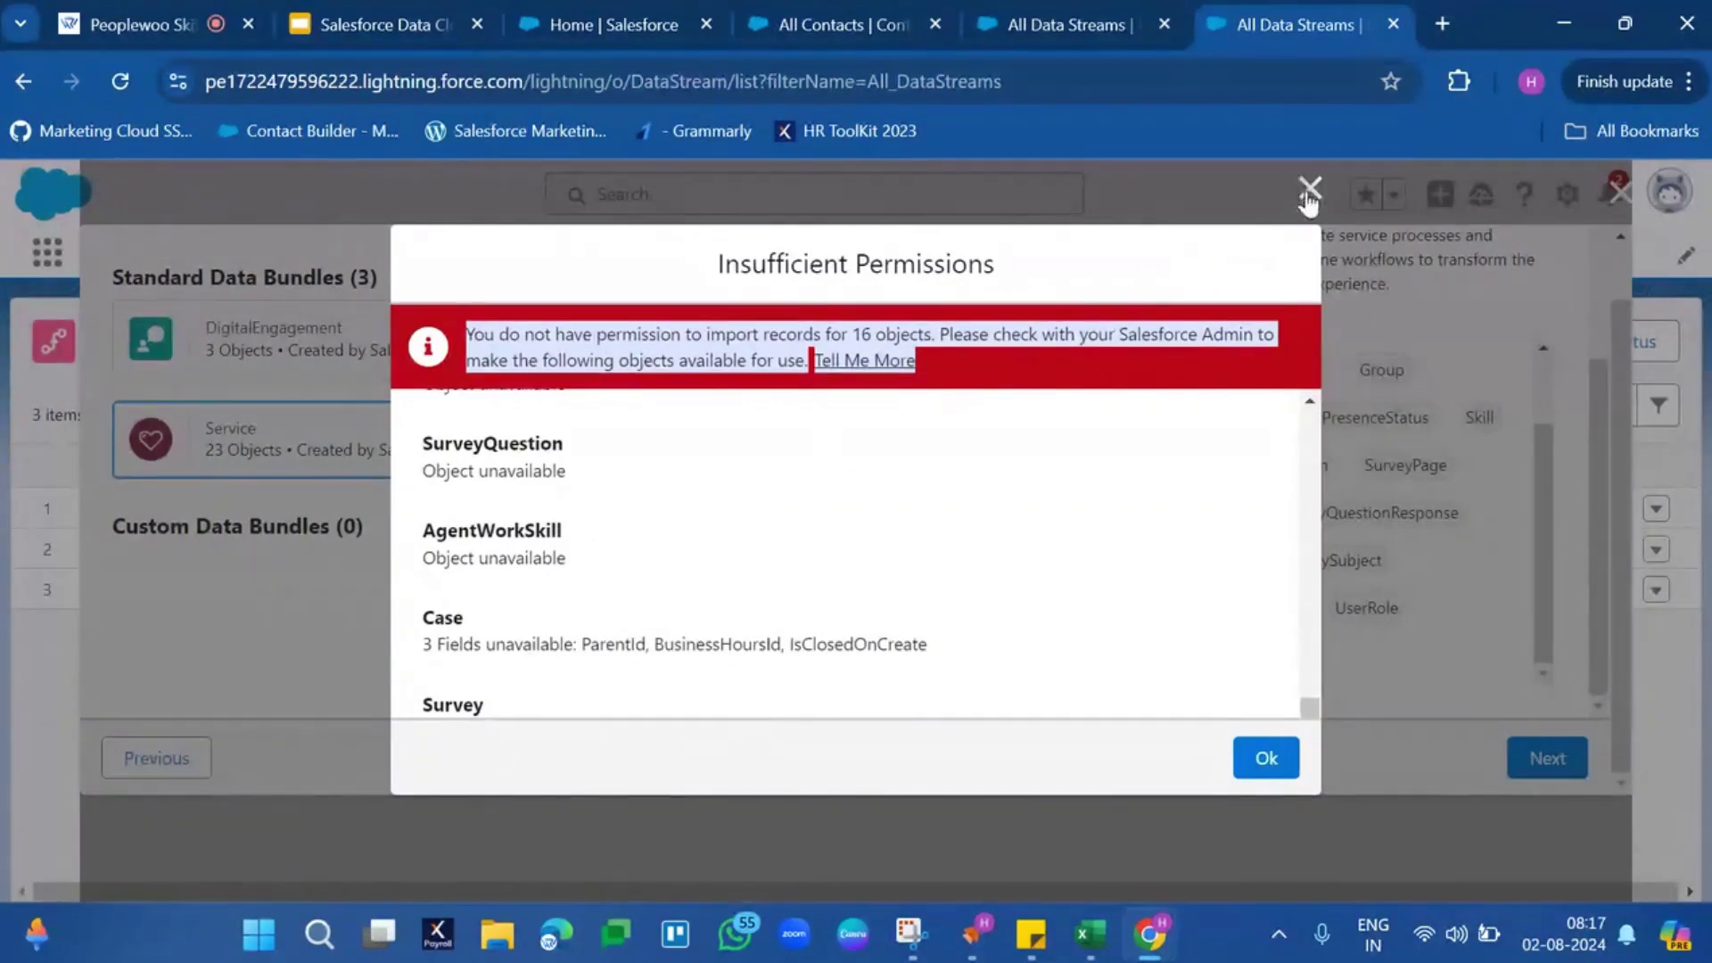
{"action": "scroll", "coordinate": [672, 642], "scroll_direction": "up", "scroll_amount": 4}
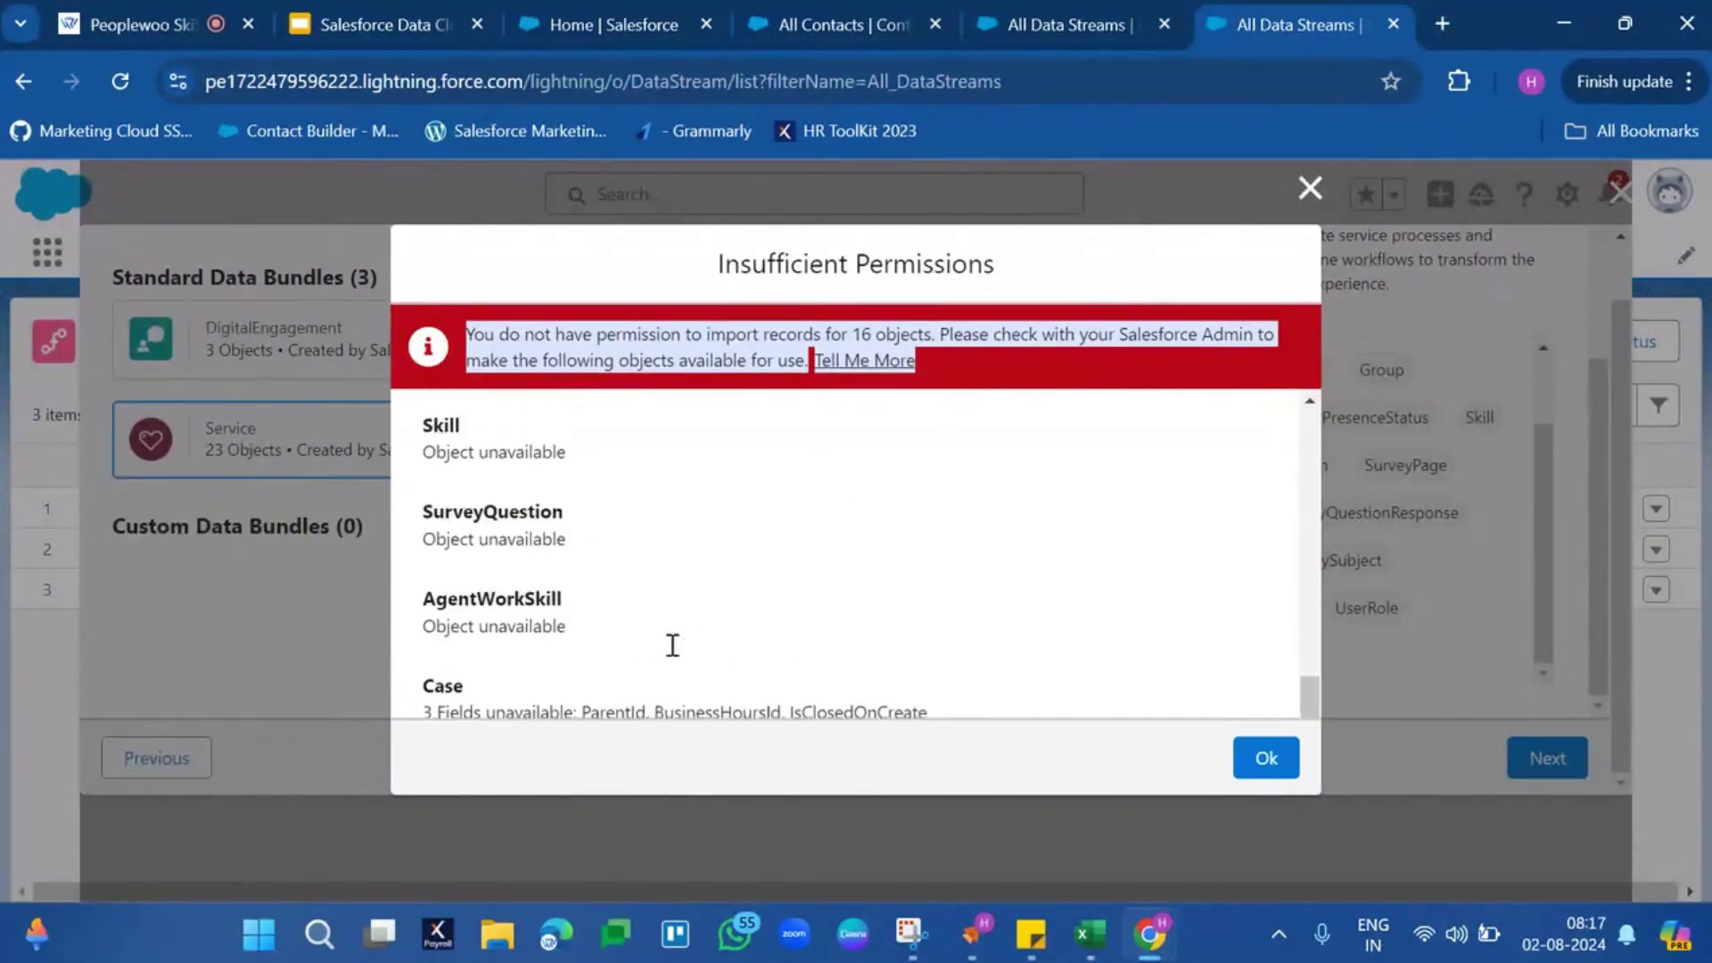
{"action": "scroll", "coordinate": [671, 645], "scroll_direction": "up", "scroll_amount": 10}
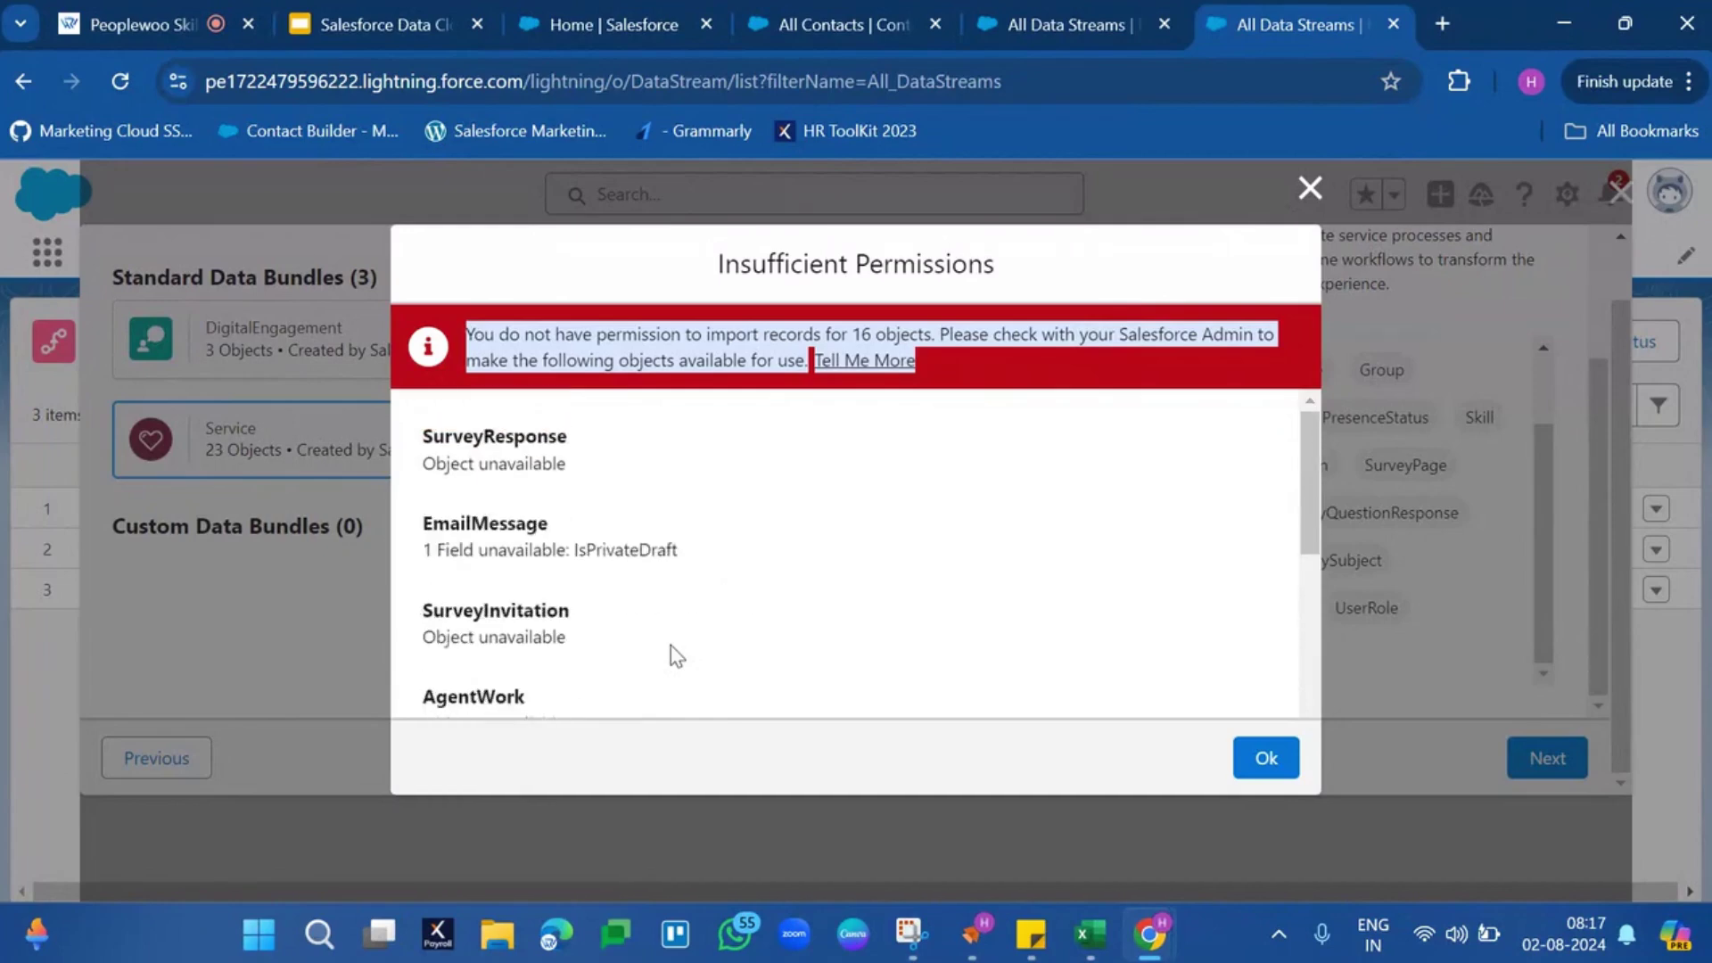
{"action": "triple_click", "coordinate": [509, 473]}
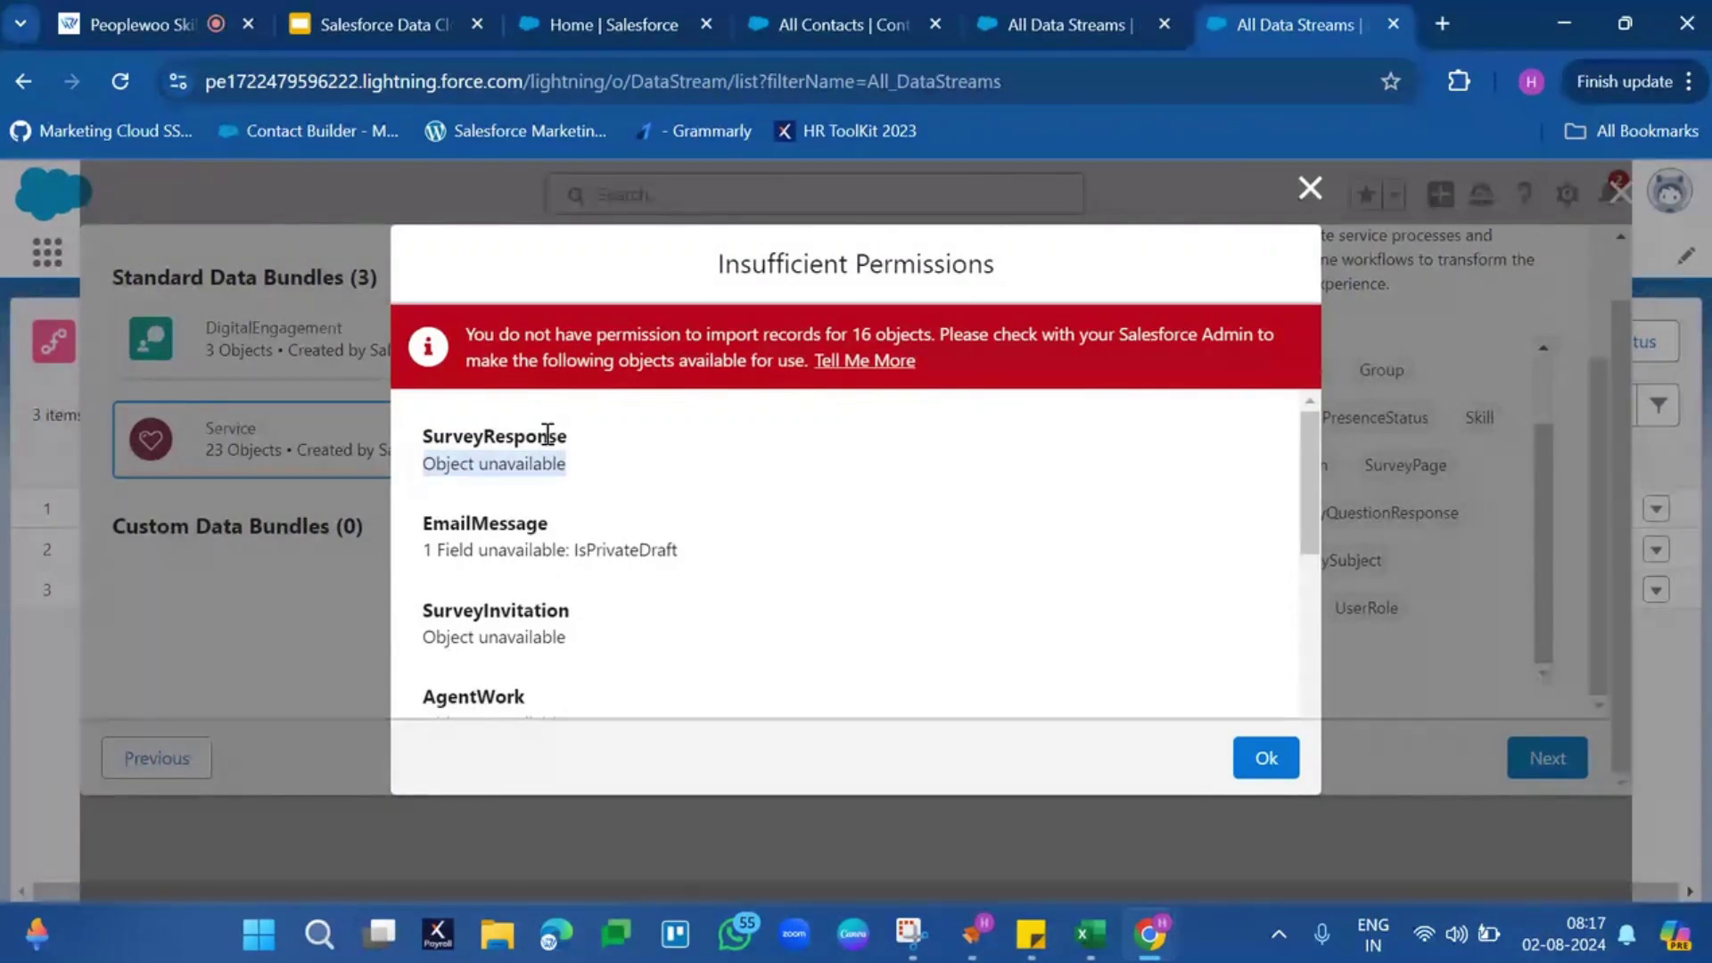
{"action": "left_click_drag", "start_coordinate": [538, 435], "coordinate": [622, 490]}
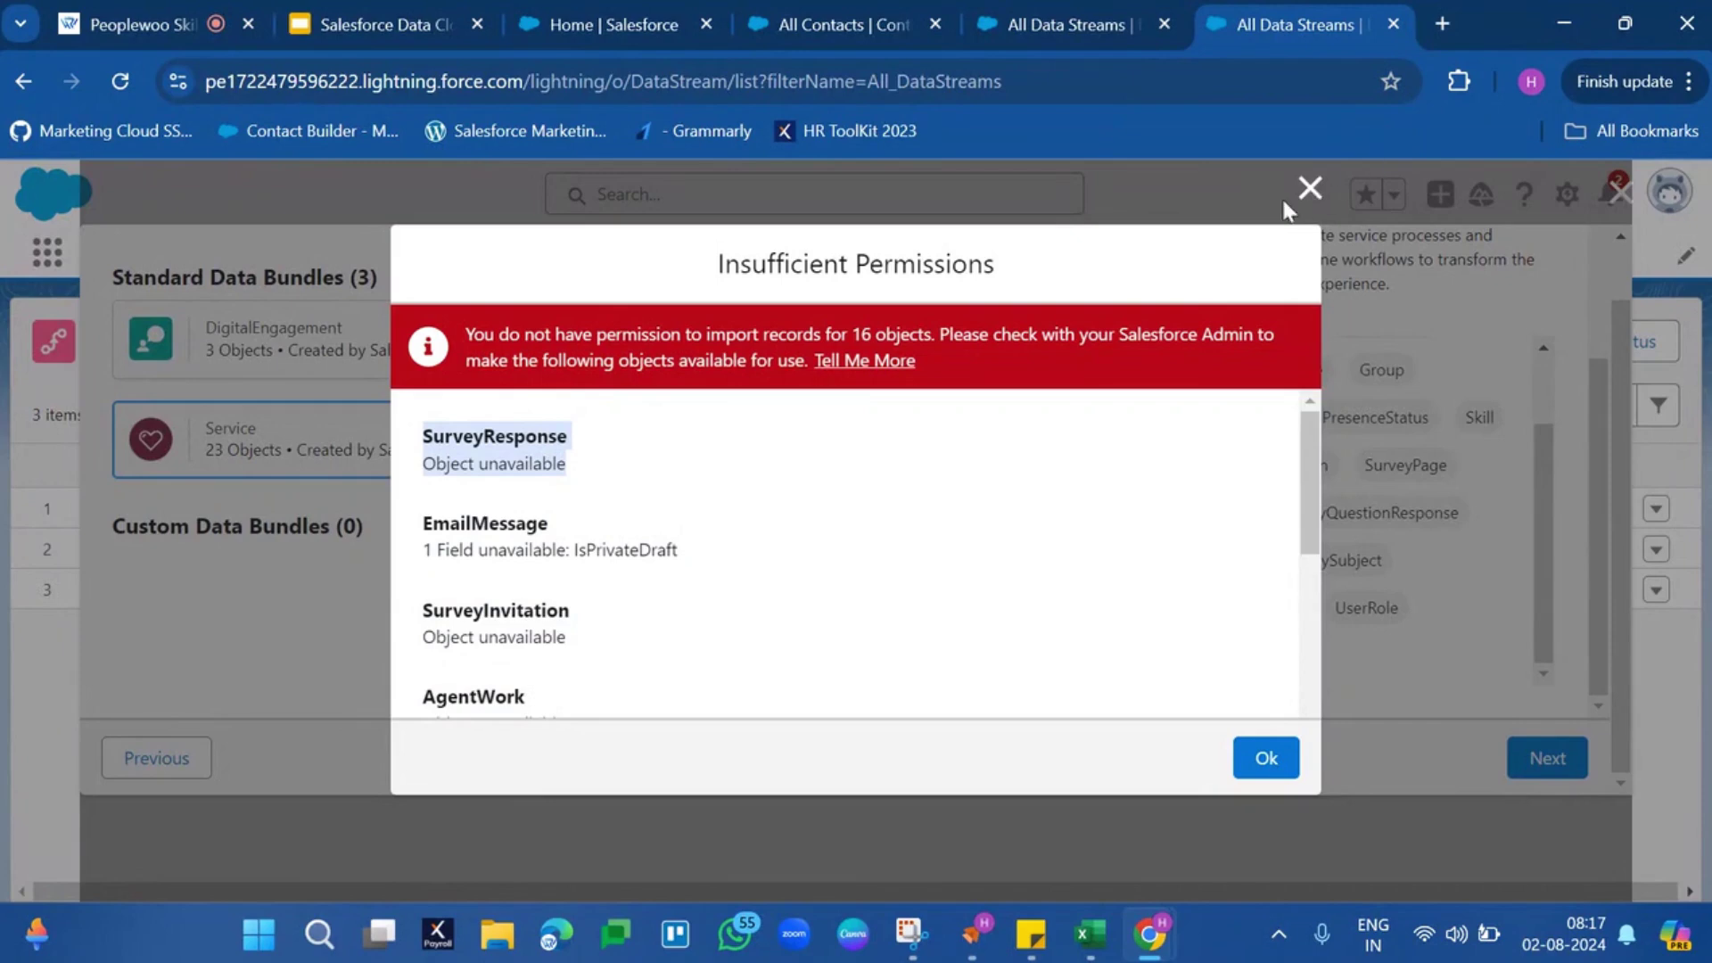
{"action": "left_click", "coordinate": [1308, 188]}
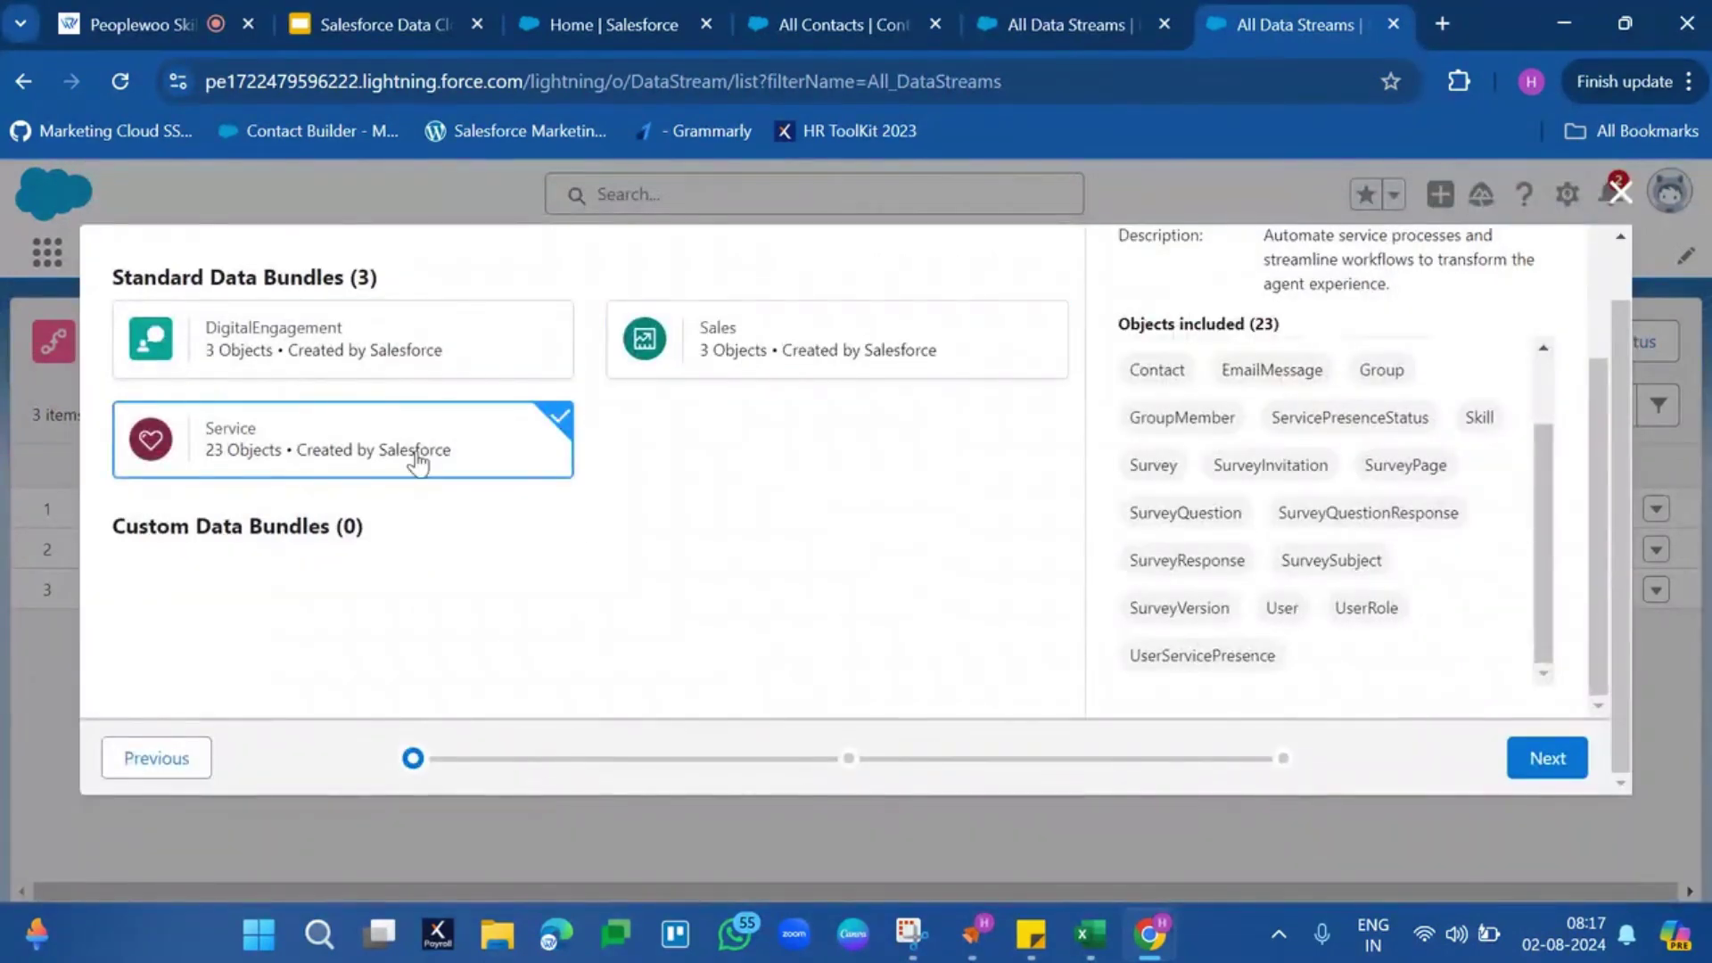
Search individual objects for 'task', select Task, and keep all 39 fields
{"action": "scroll", "coordinate": [713, 481], "scroll_direction": "up", "scroll_amount": 2}
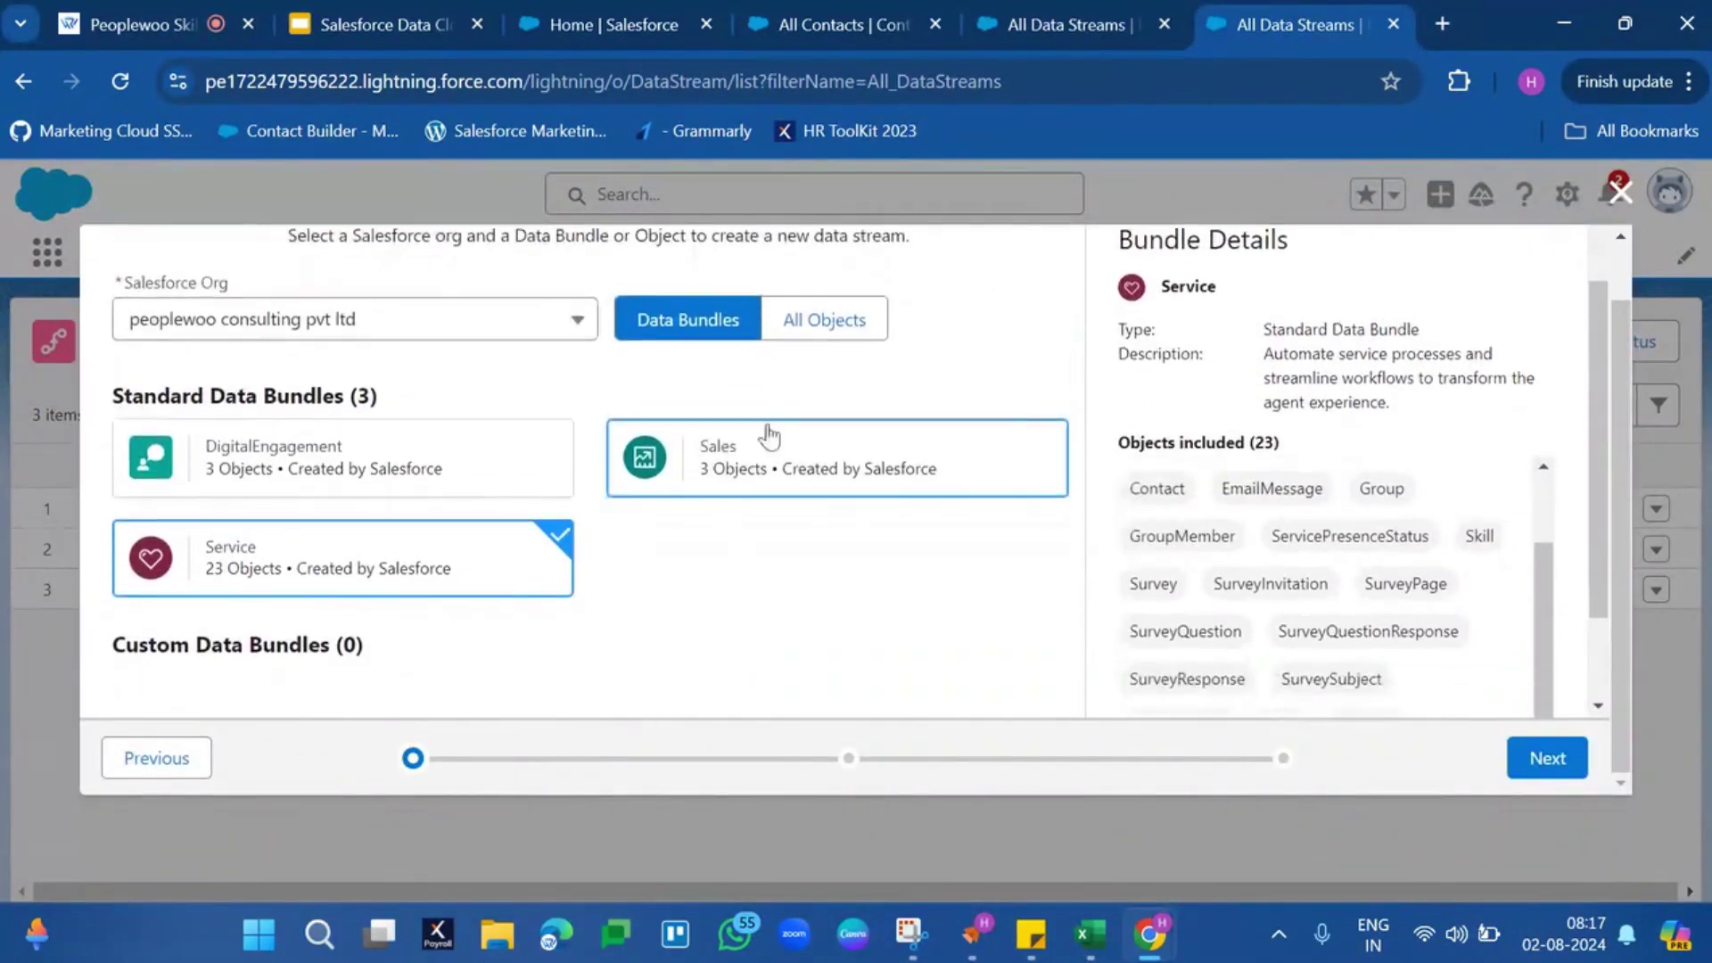
{"action": "left_click", "coordinate": [855, 321]}
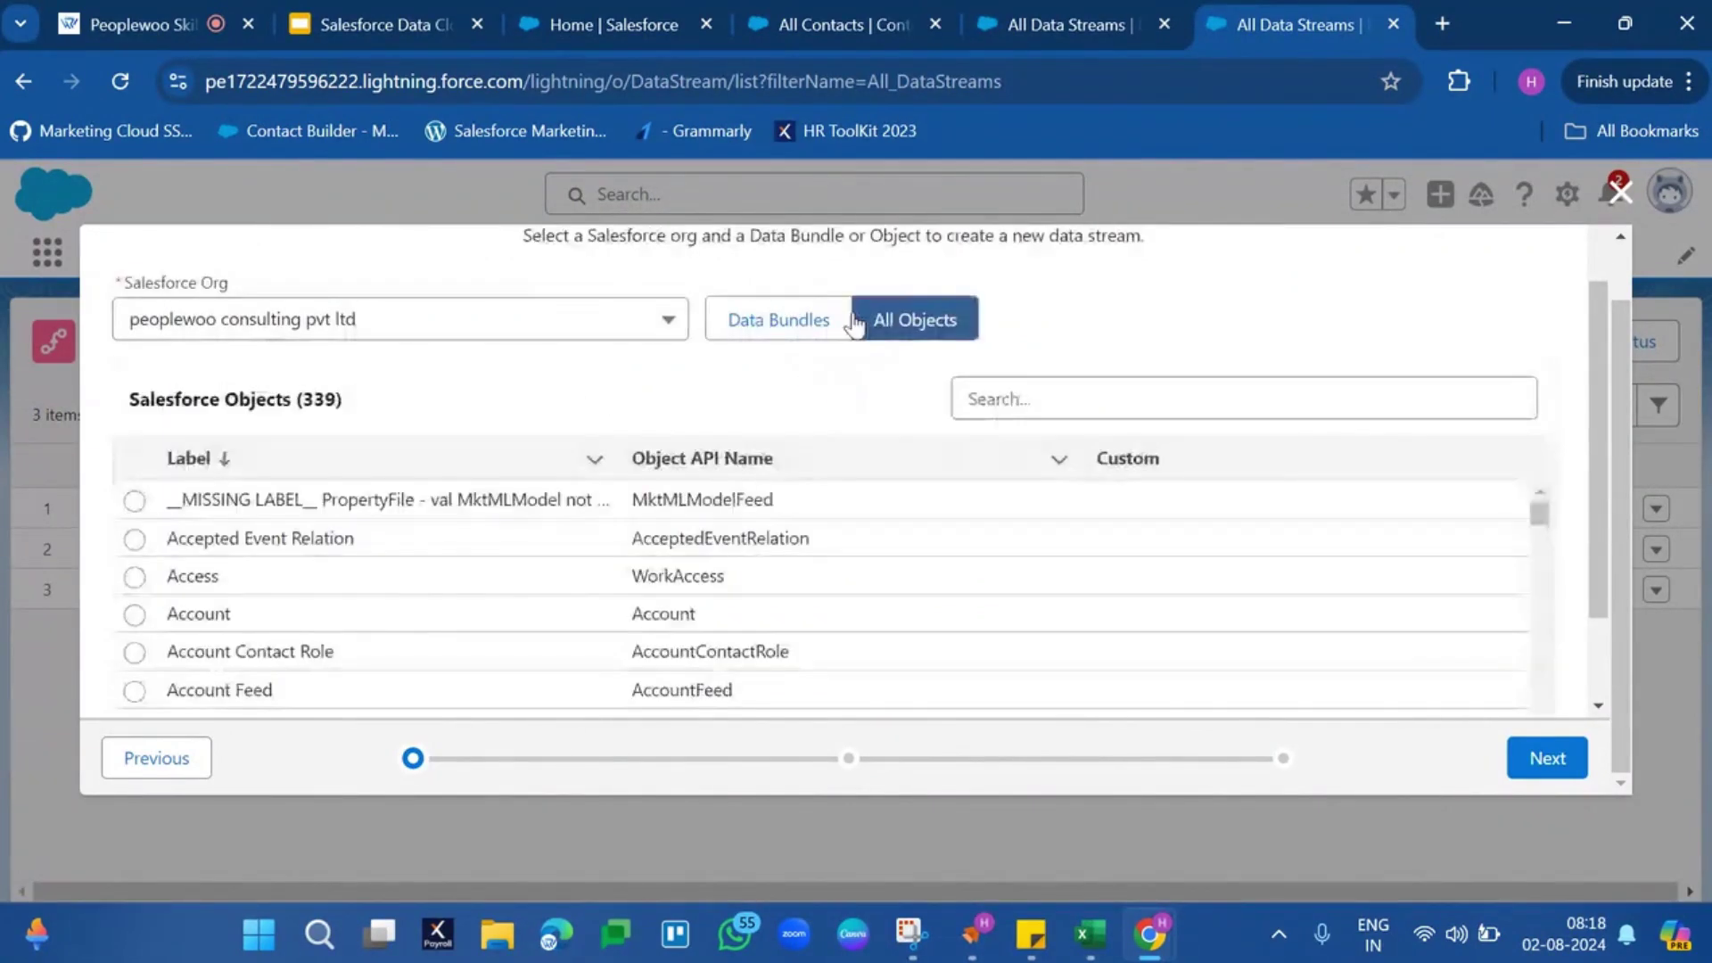
{"action": "left_click", "coordinate": [1117, 407]}
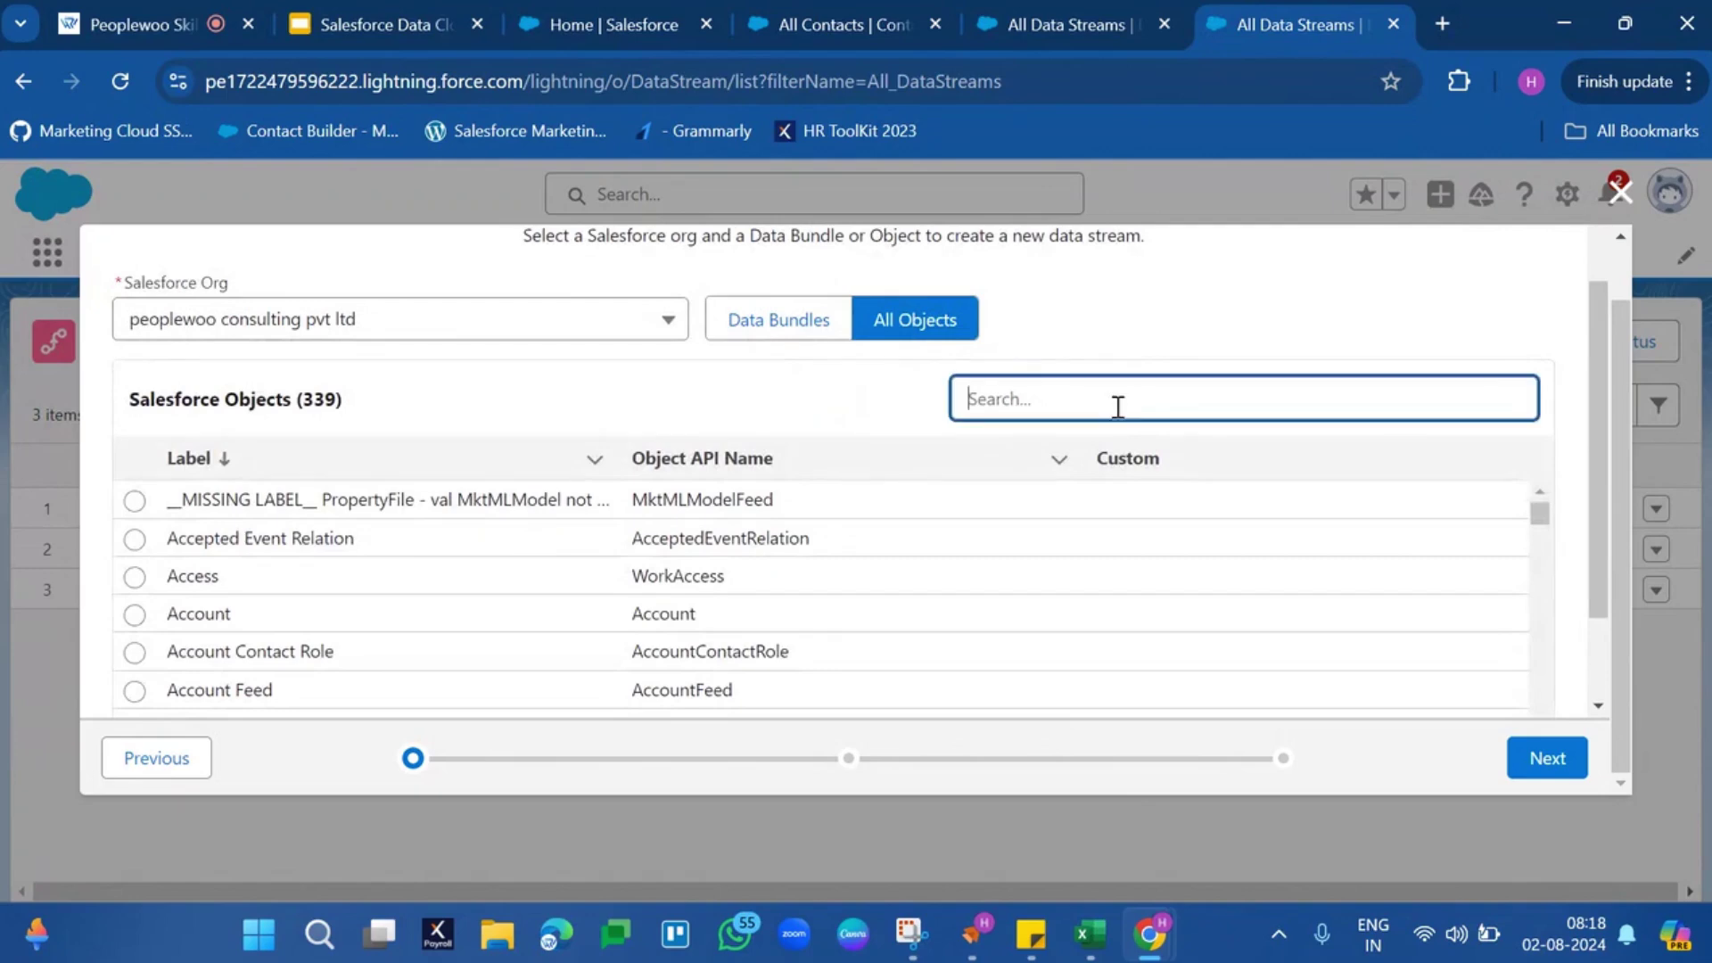
{"action": "type", "text": "task"}
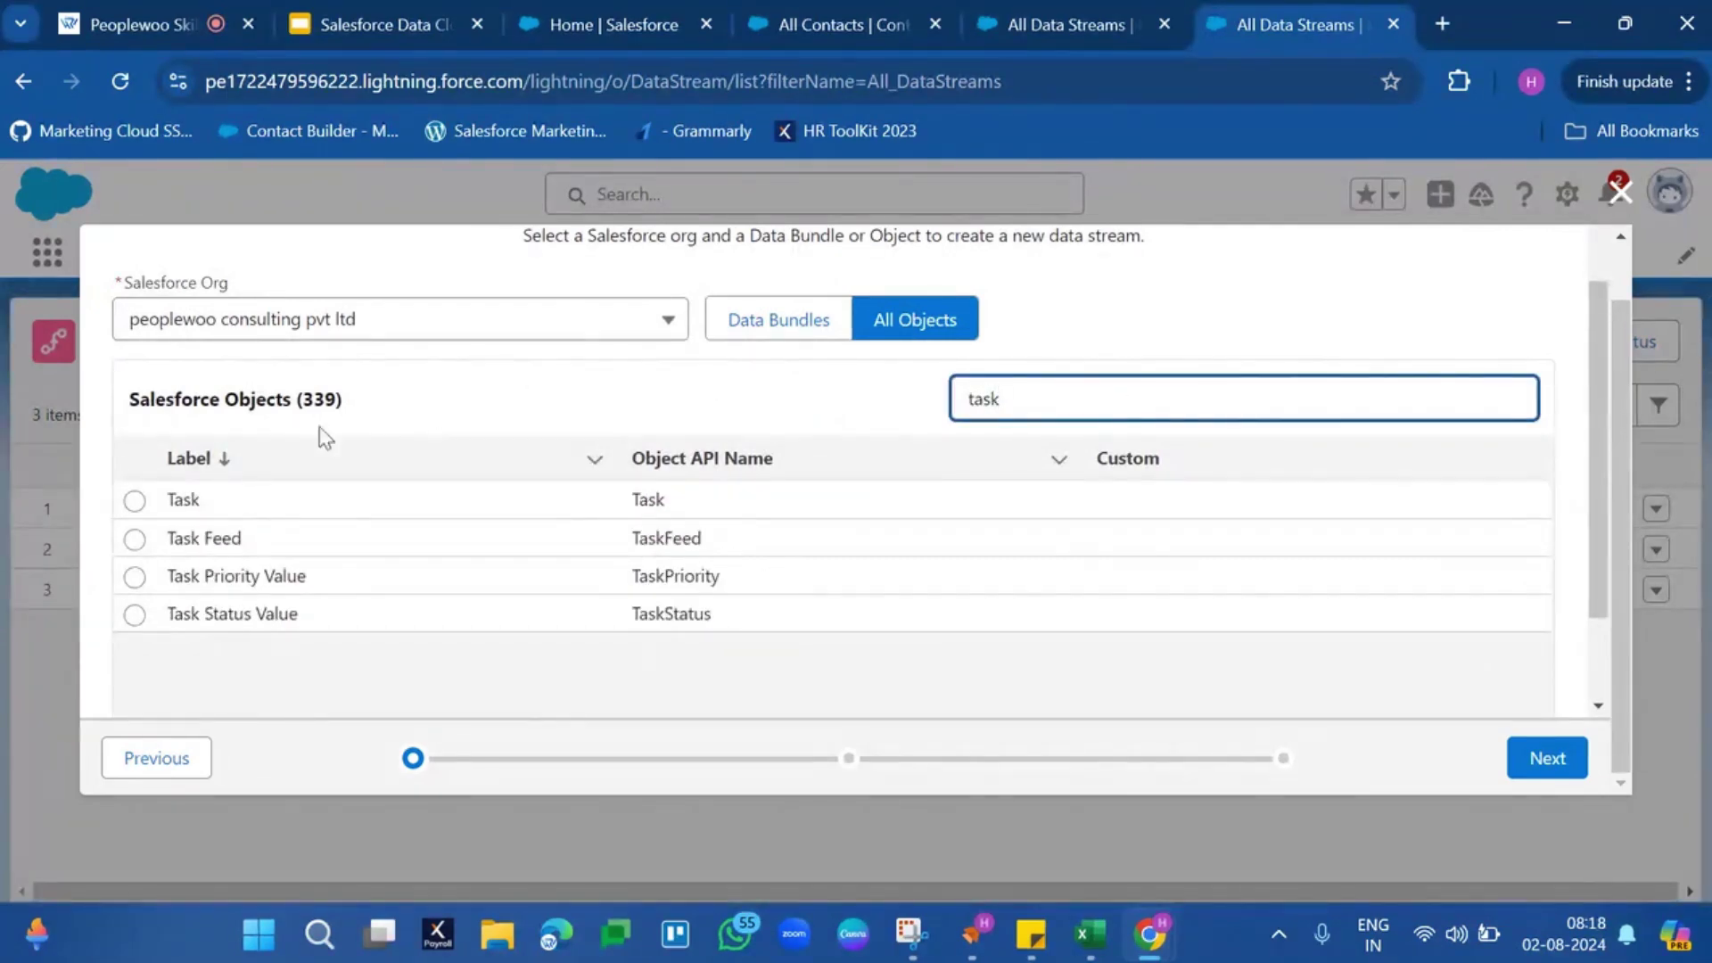
{"action": "left_click", "coordinate": [134, 501]}
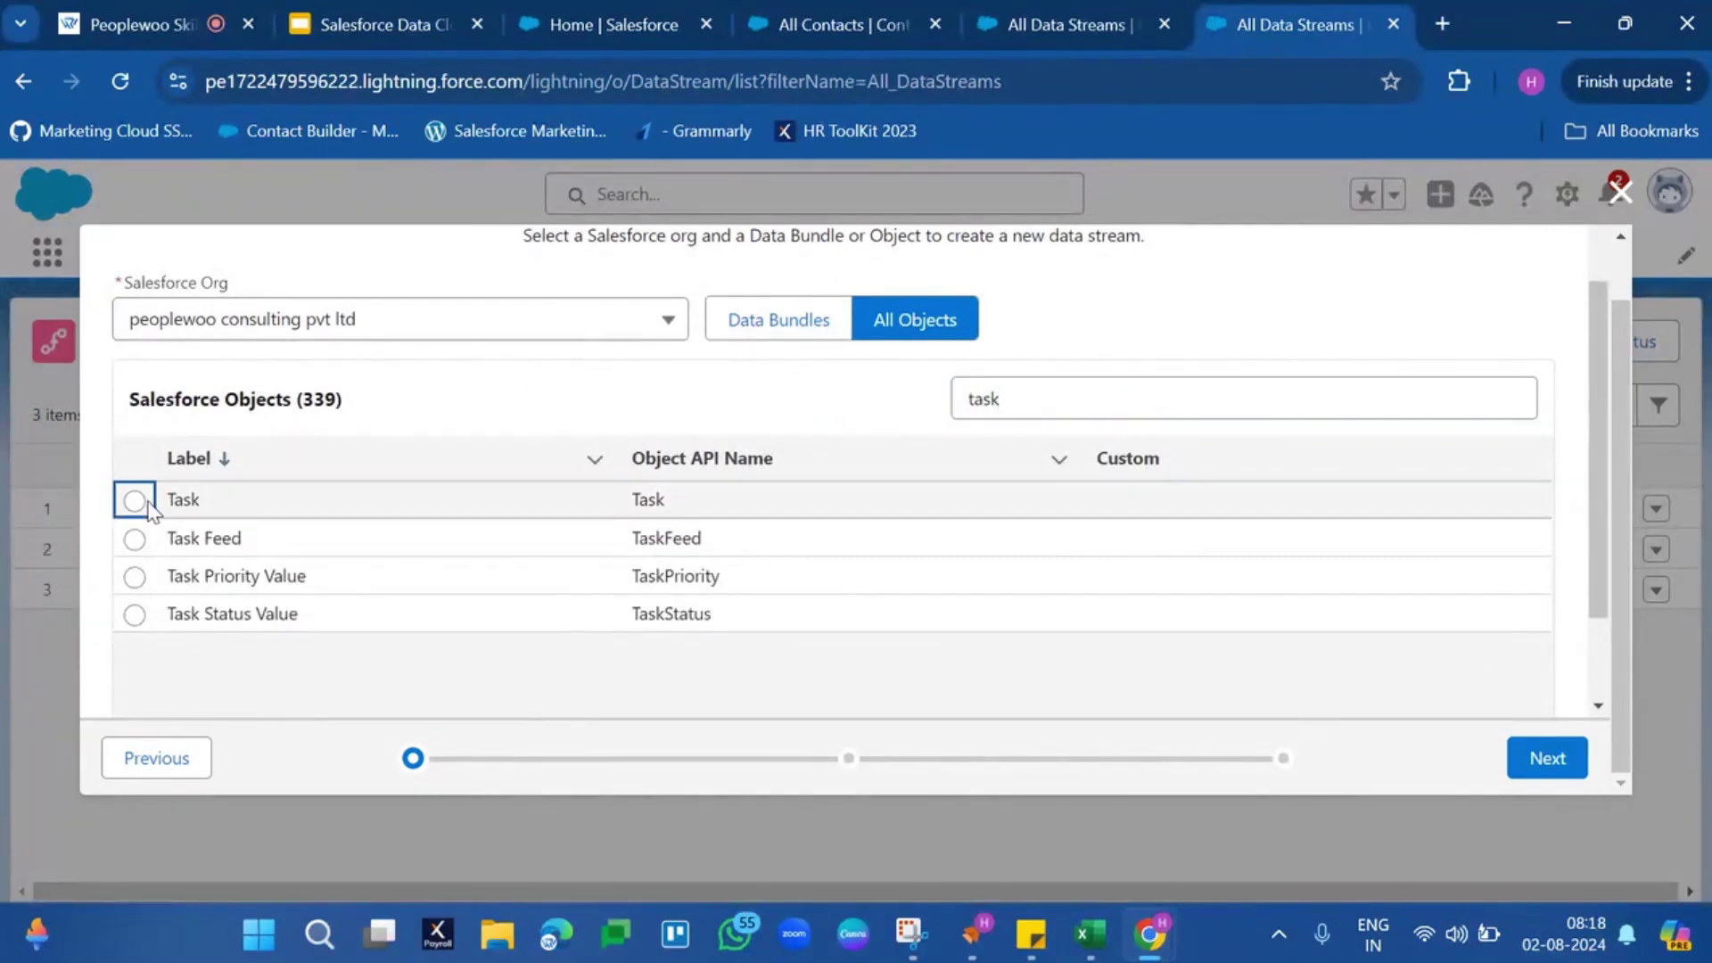
{"action": "left_click", "coordinate": [135, 501]}
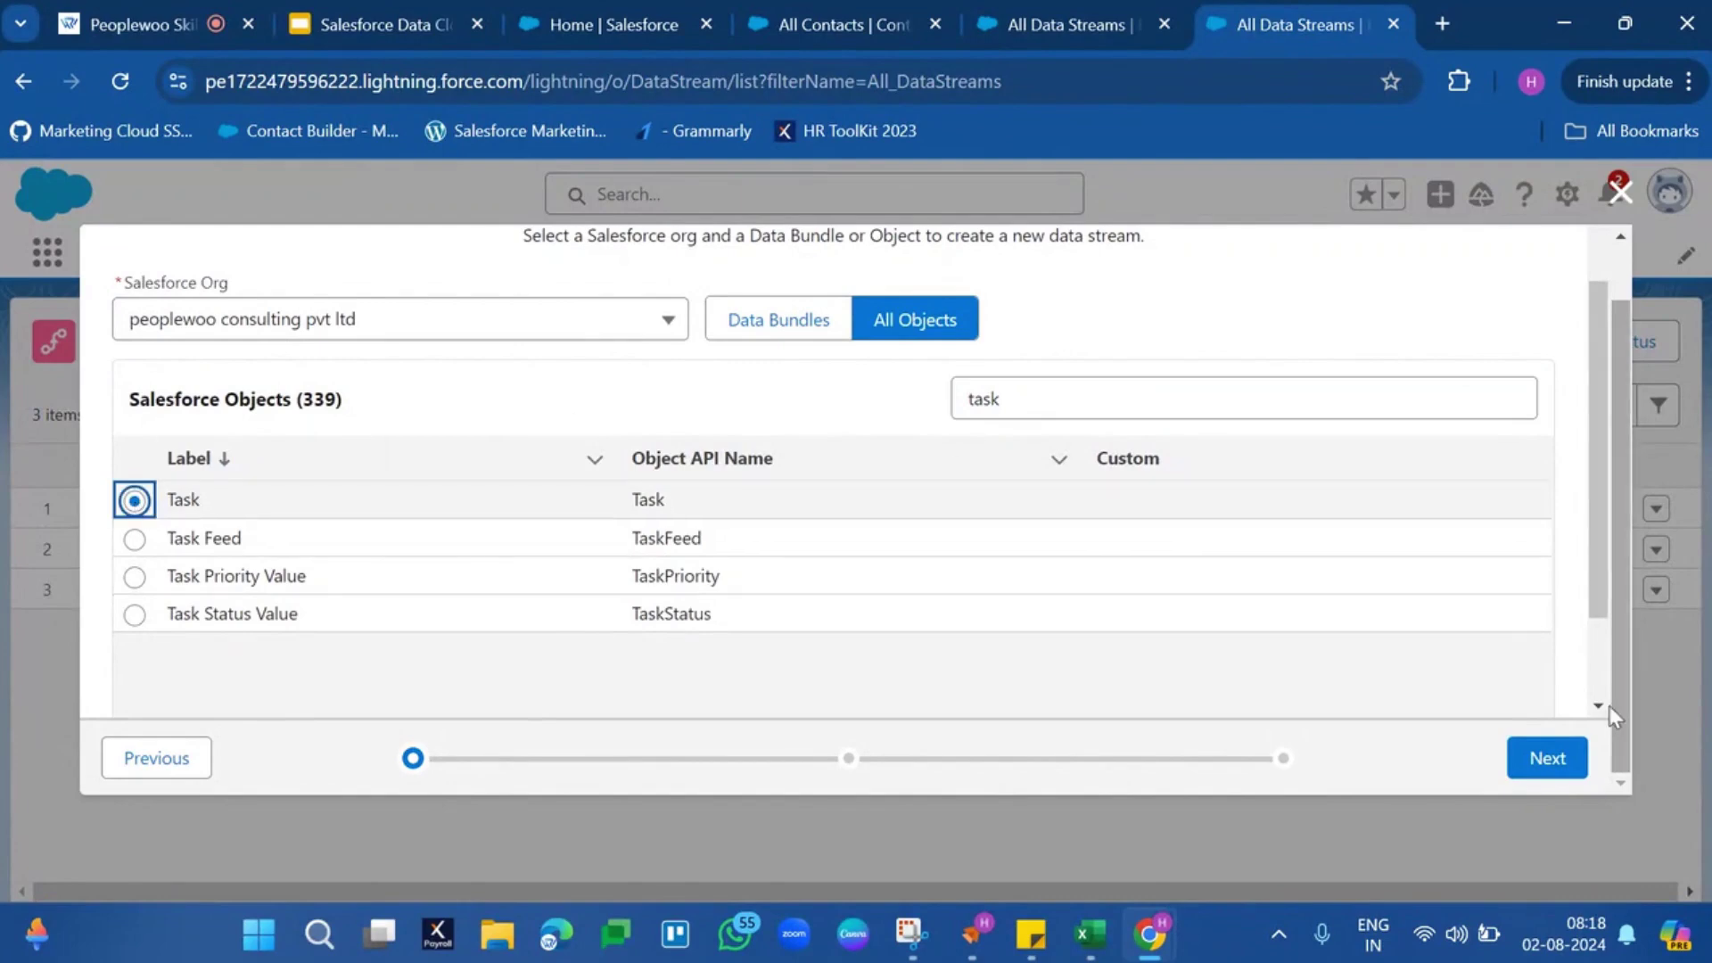
{"action": "left_click", "coordinate": [1548, 760]}
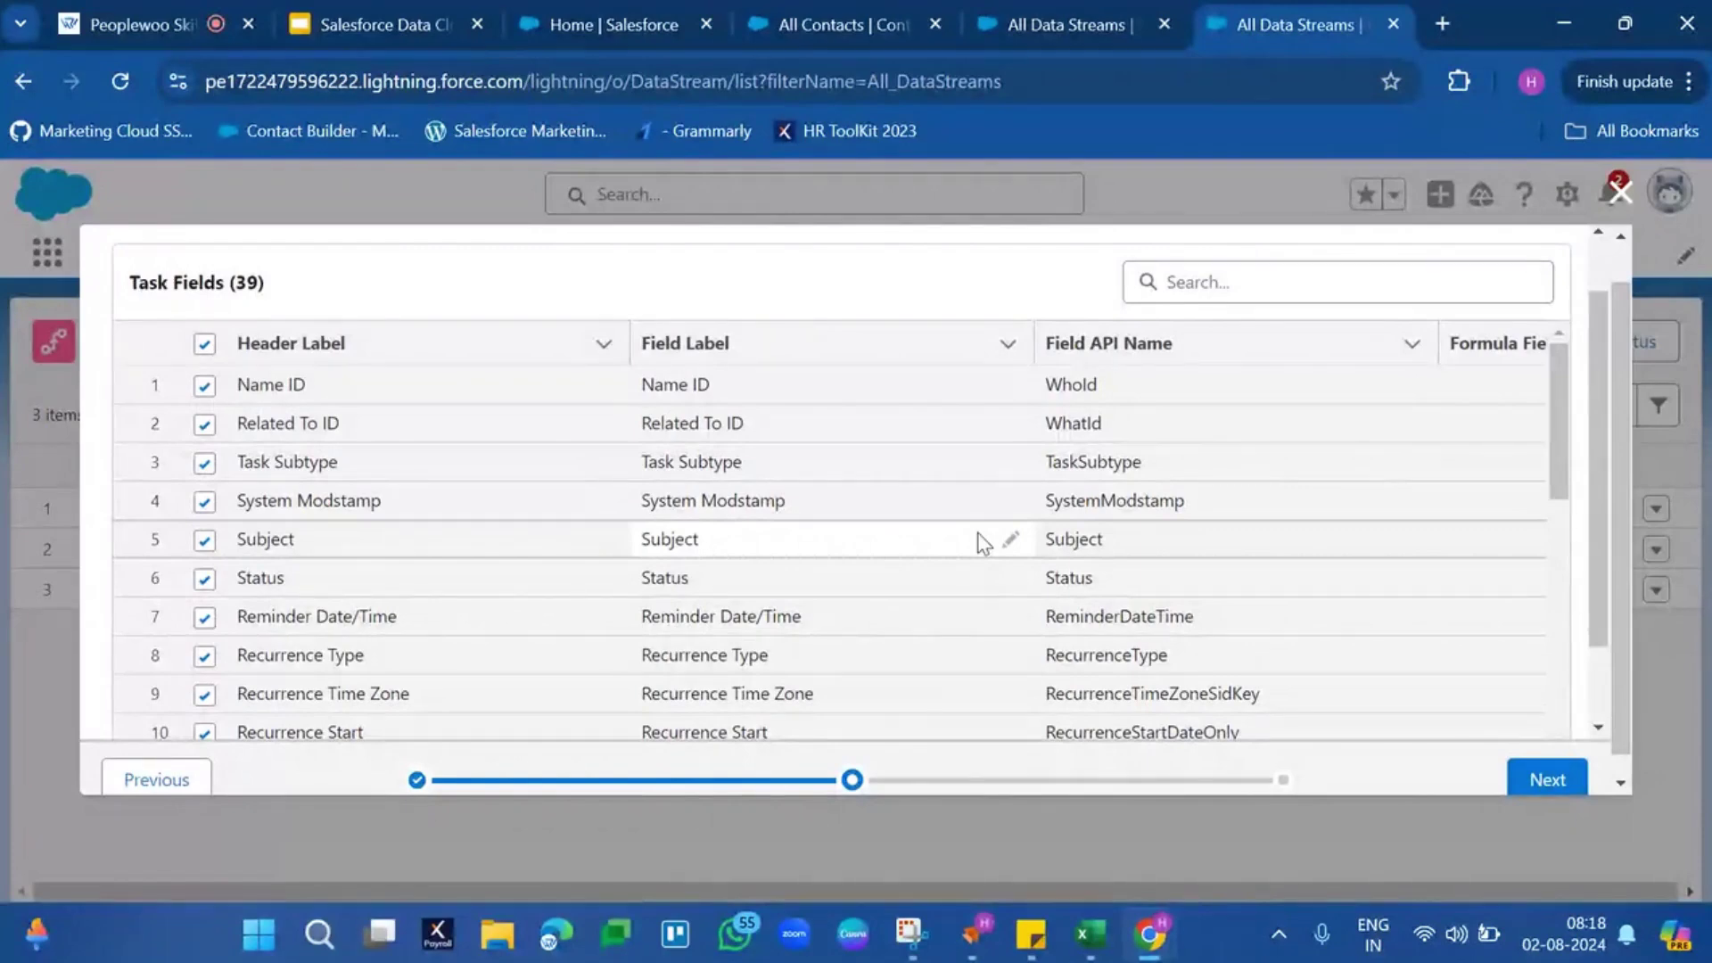
{"action": "scroll", "coordinate": [977, 535], "scroll_direction": "up", "scroll_amount": 1}
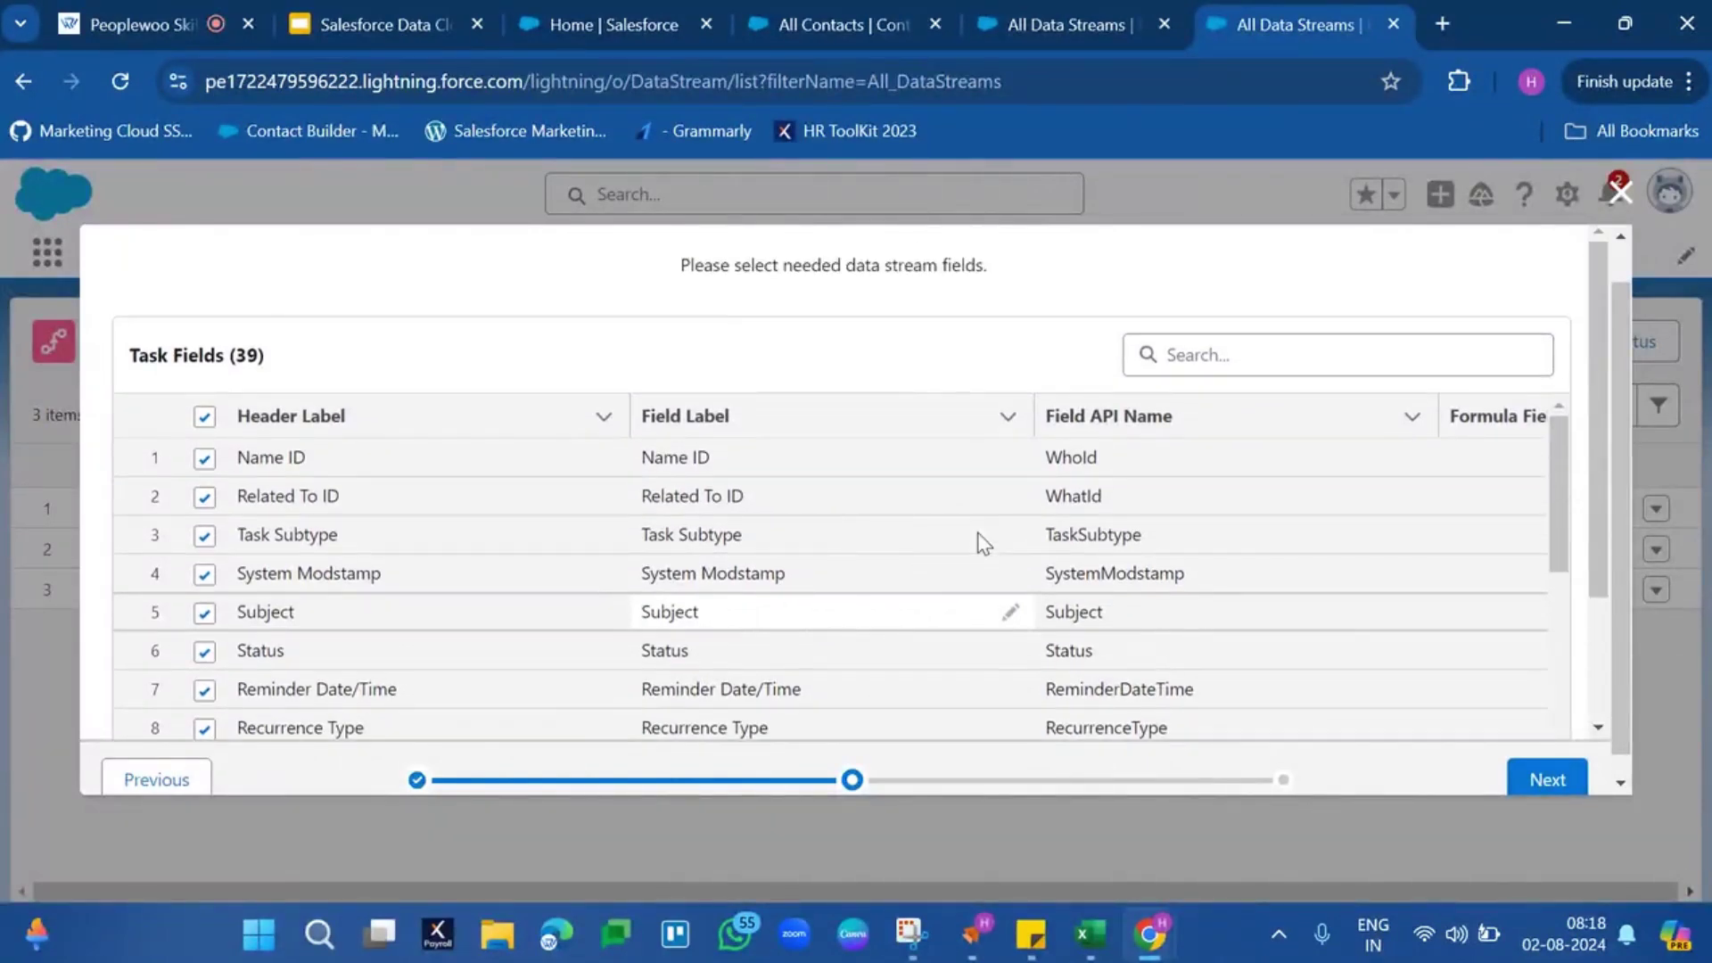
{"action": "scroll", "coordinate": [496, 610], "scroll_direction": "down", "scroll_amount": 10}
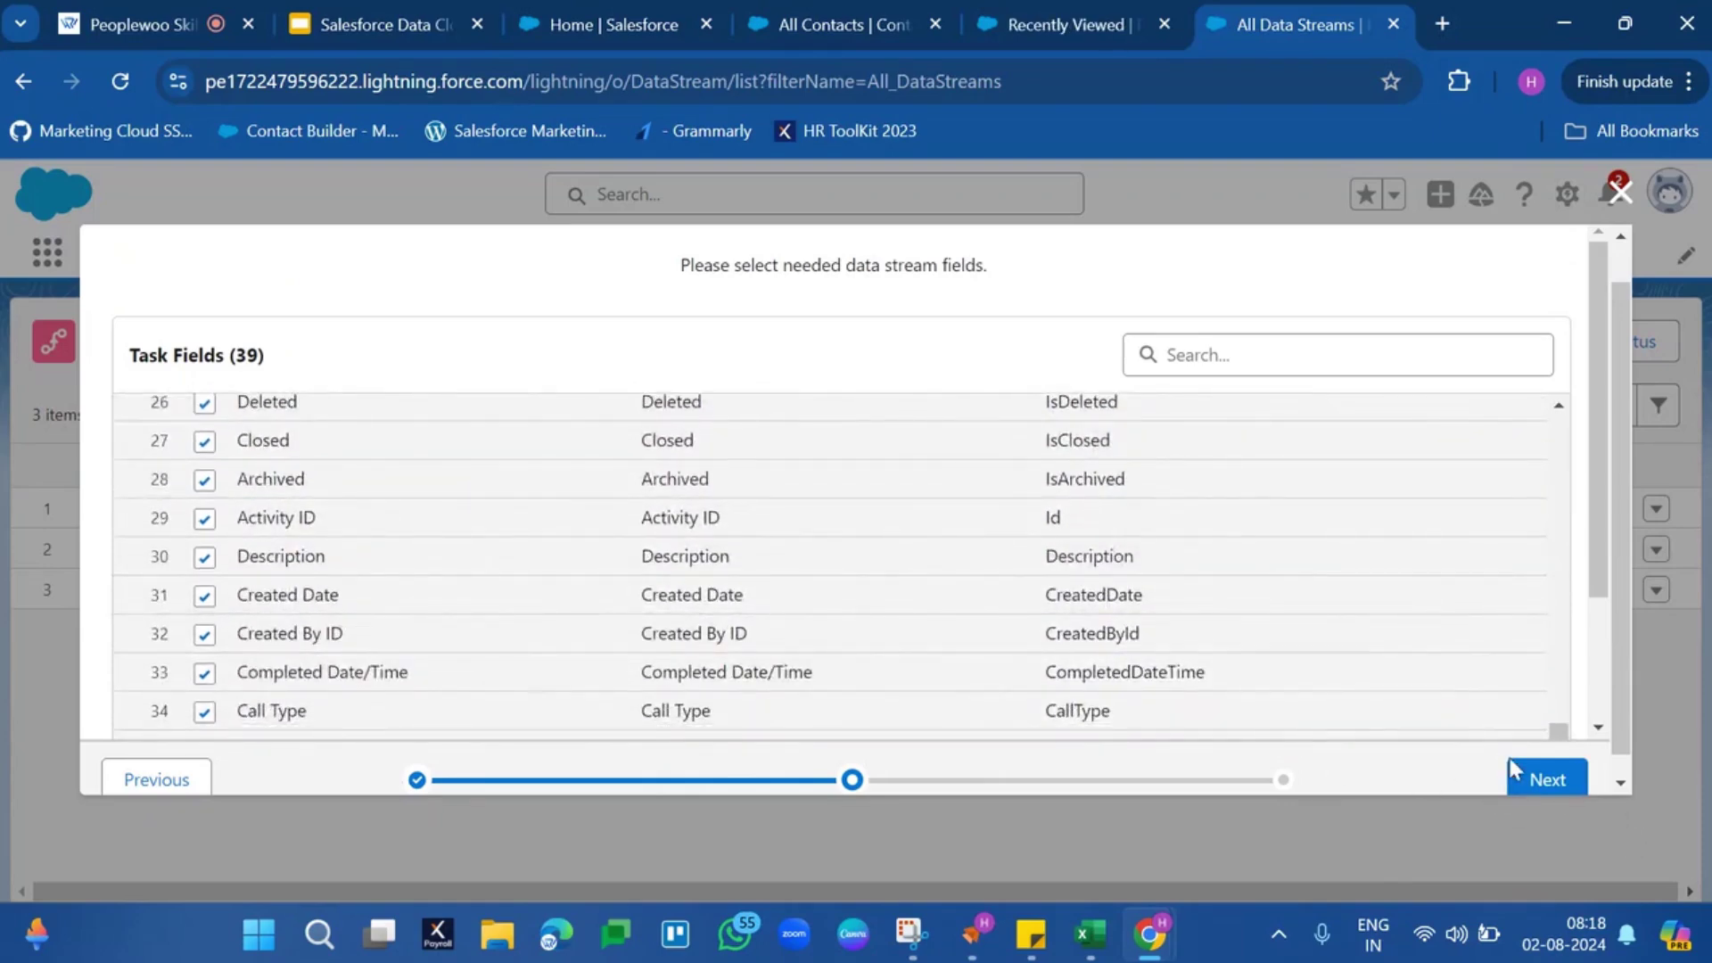
{"action": "left_click", "coordinate": [1528, 773]}
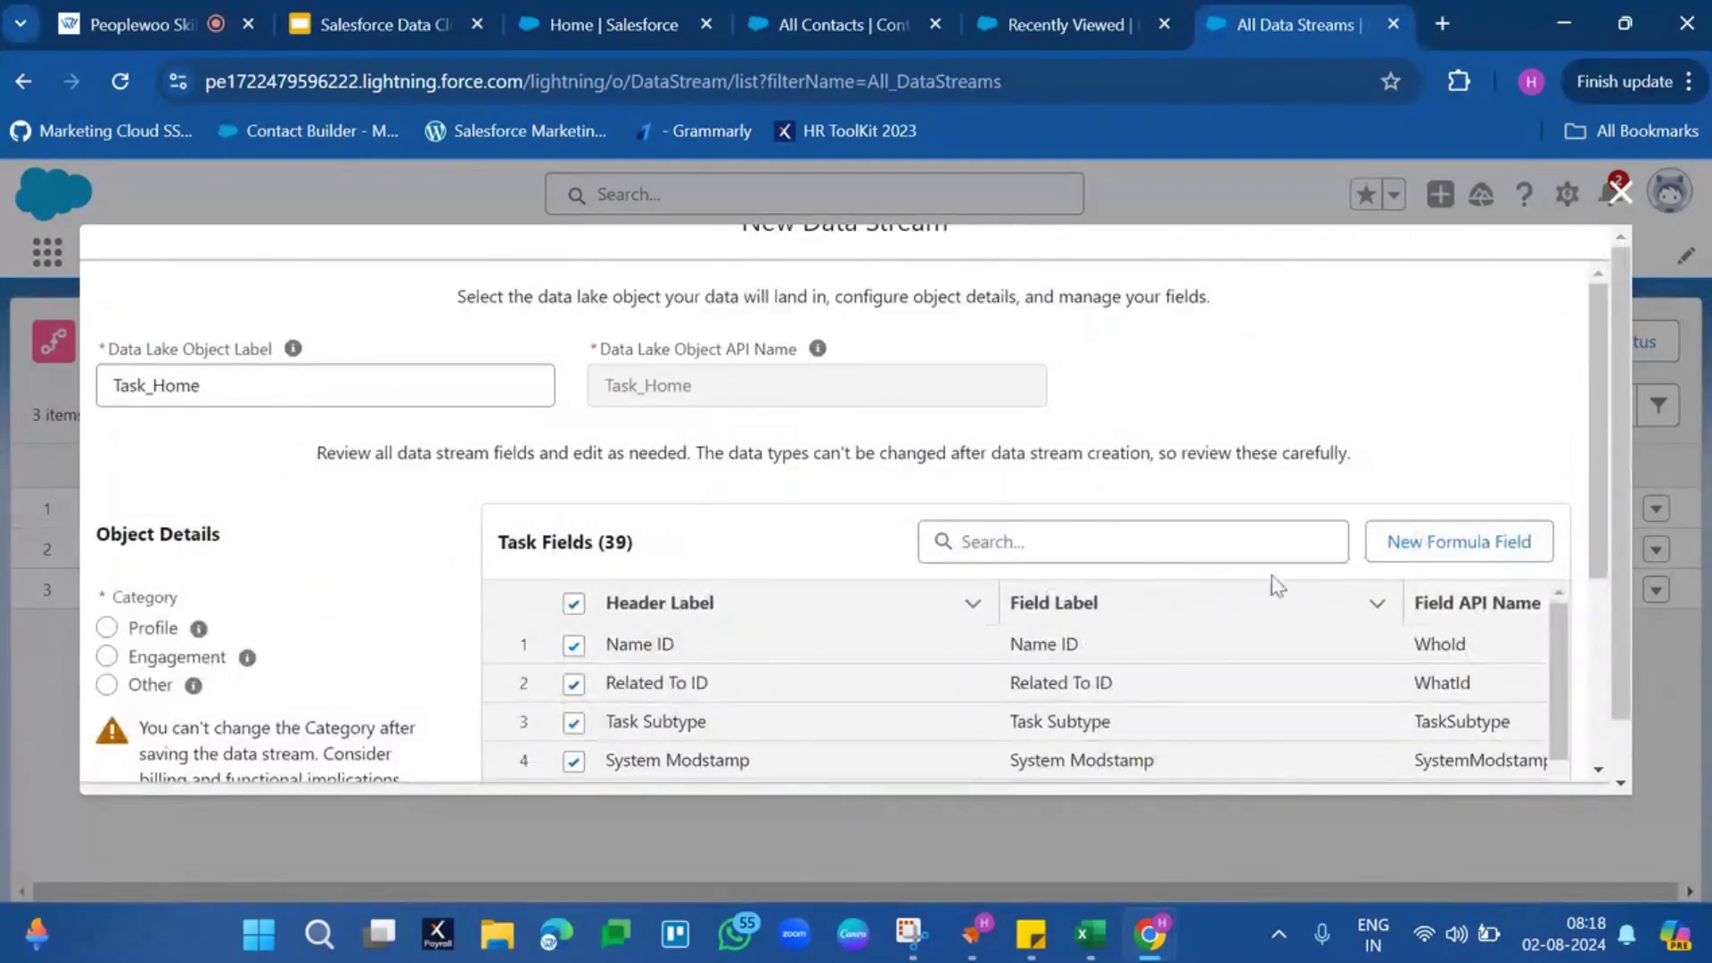
Scroll through the Task fields table and highlight the Object Details heading
{"action": "scroll", "coordinate": [1245, 596], "scroll_direction": "down", "scroll_amount": 7}
{"action": "scroll", "coordinate": [1342, 493], "scroll_direction": "down", "scroll_amount": 4}
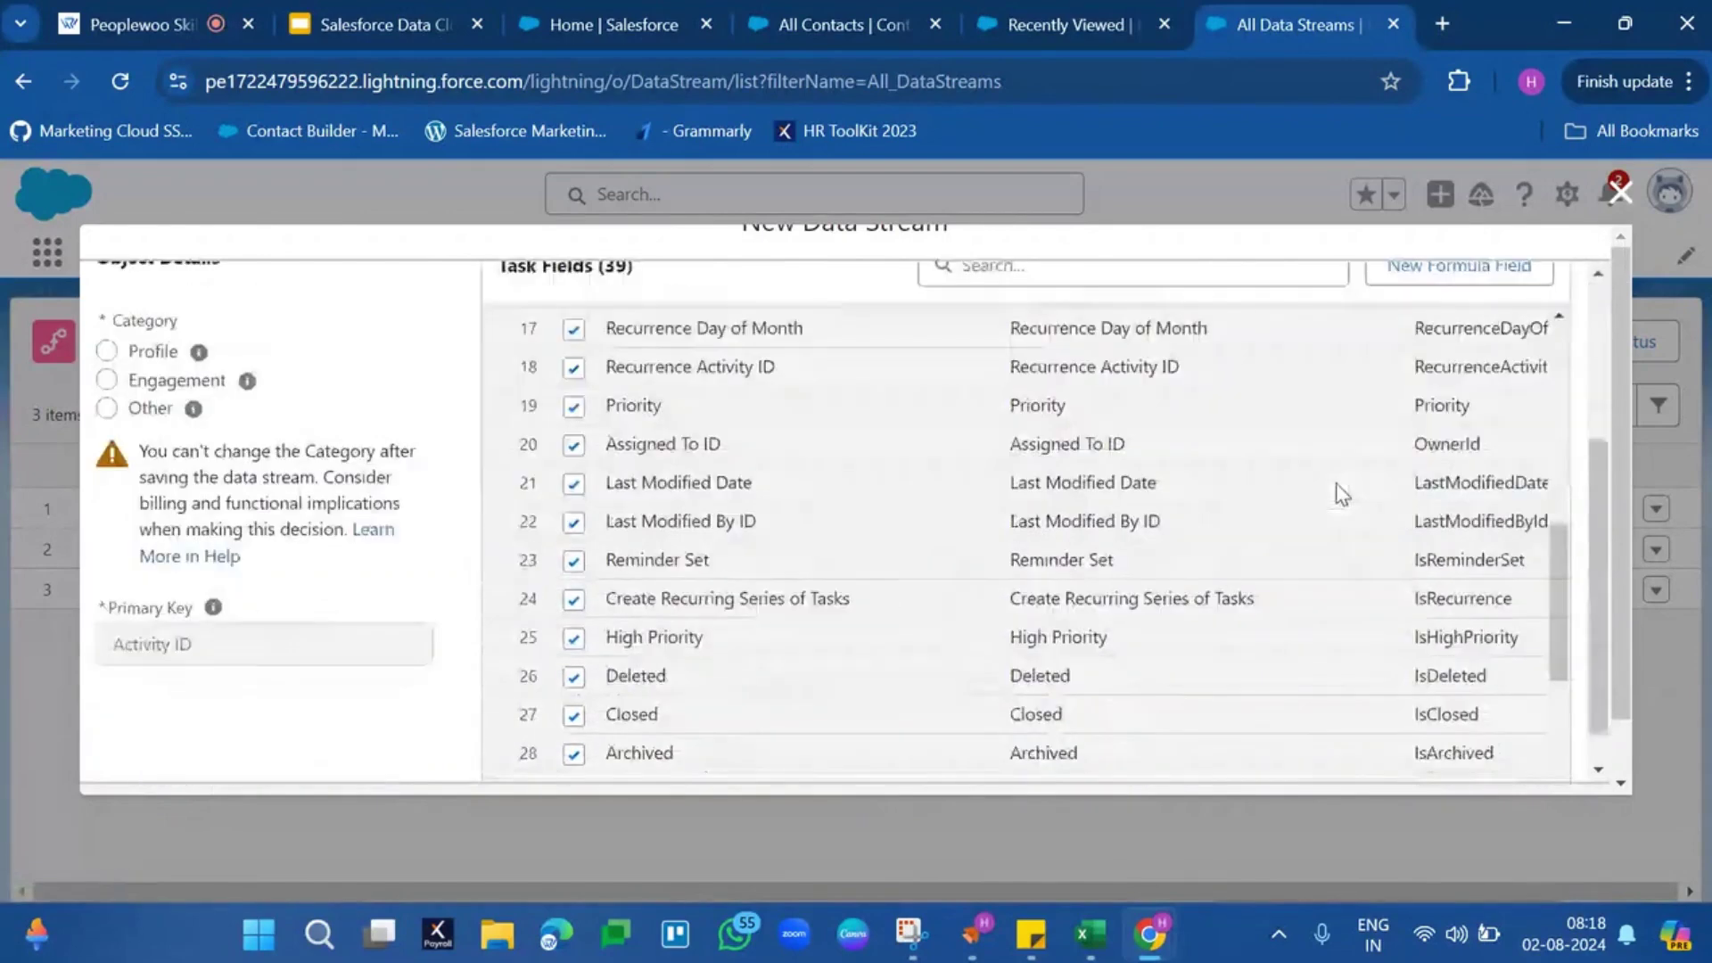
{"action": "scroll", "coordinate": [357, 419], "scroll_direction": "up", "scroll_amount": 3}
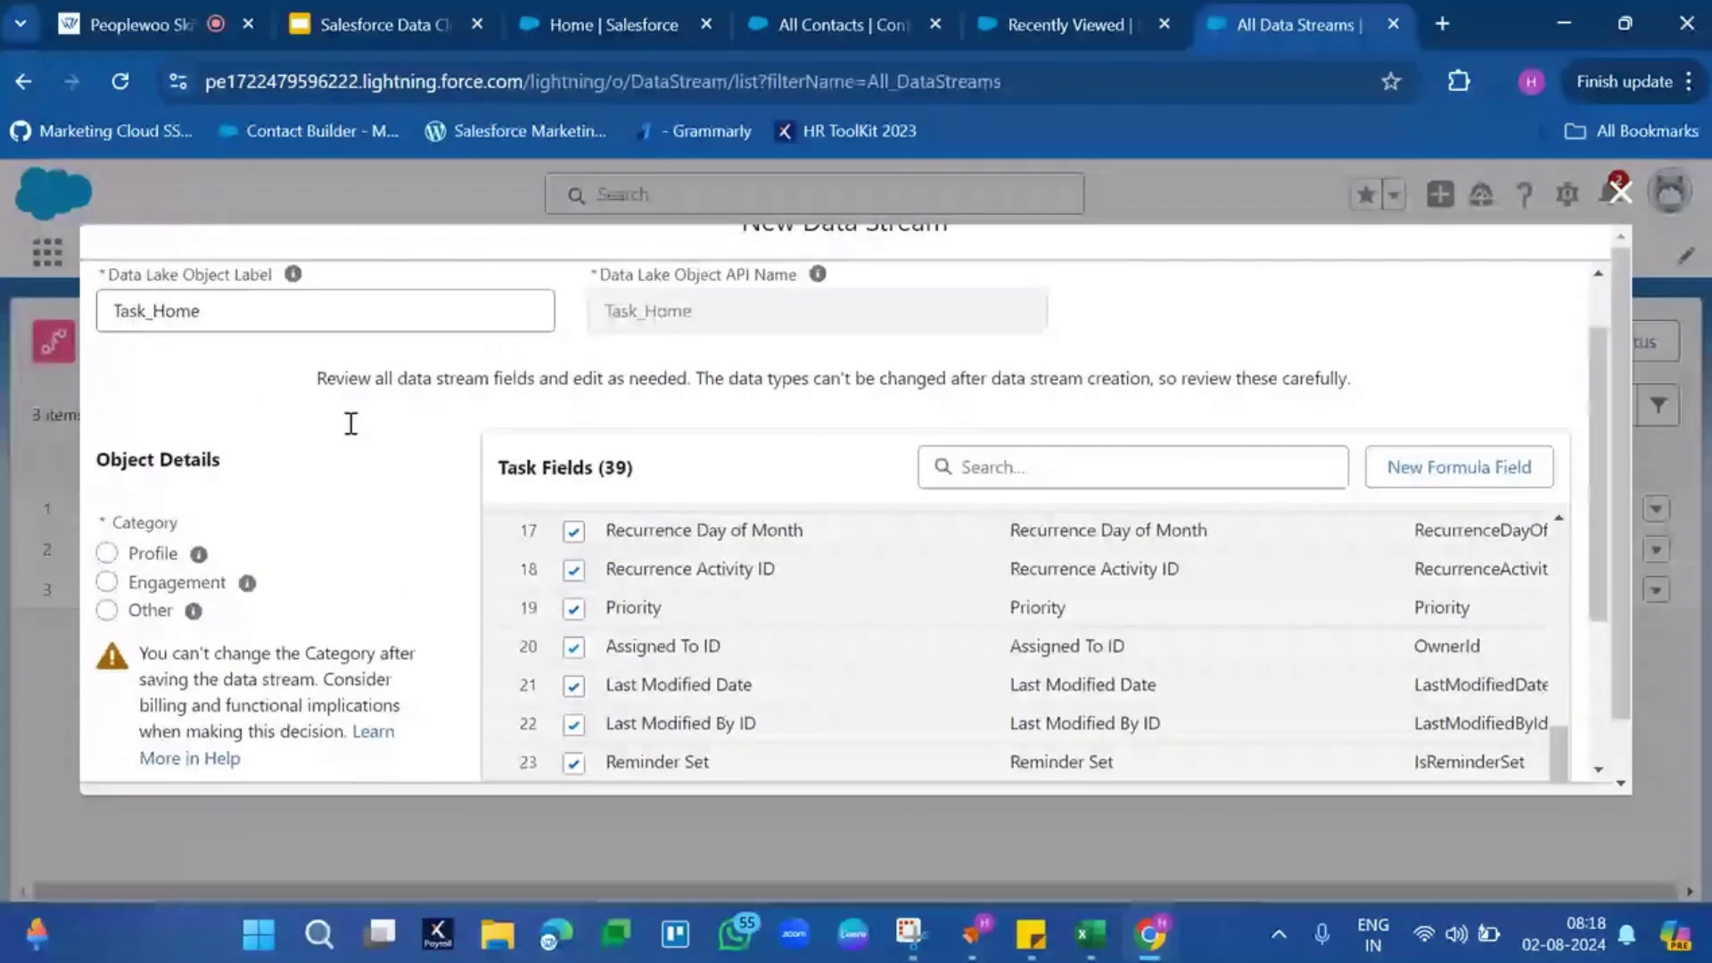
{"action": "scroll", "coordinate": [350, 424], "scroll_direction": "up", "scroll_amount": 2}
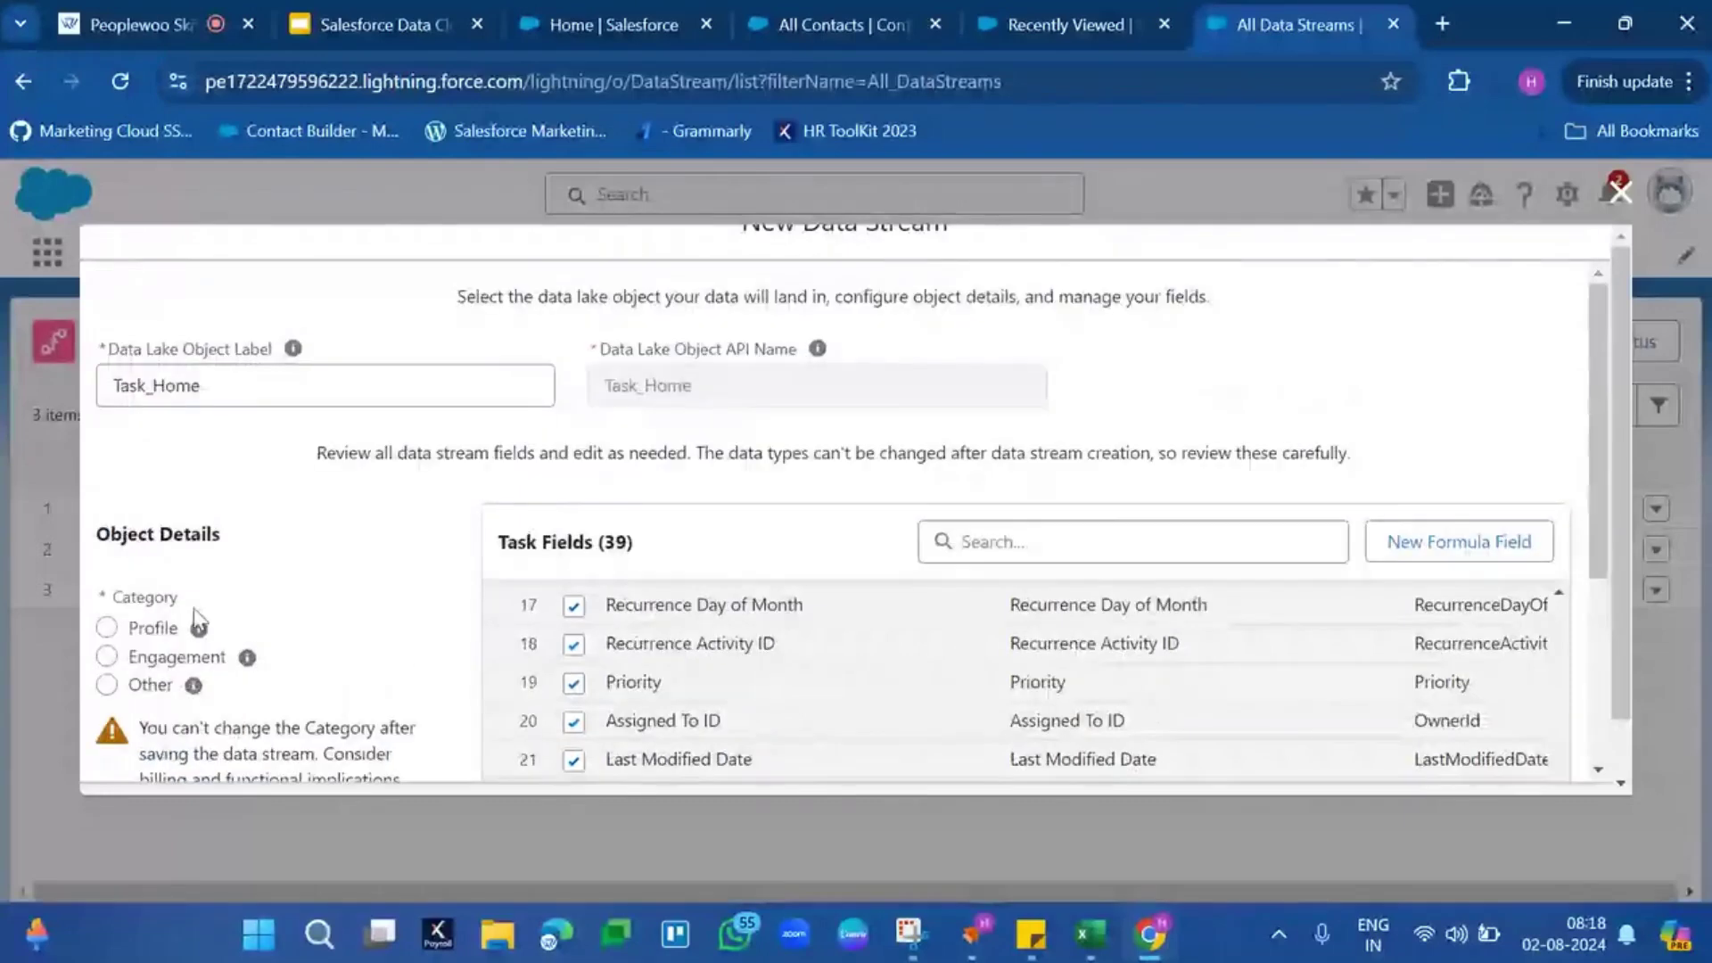
{"action": "scroll", "coordinate": [535, 620], "scroll_direction": "down", "scroll_amount": 4}
{"action": "scroll", "coordinate": [493, 618], "scroll_direction": "down", "scroll_amount": 2}
{"action": "scroll", "coordinate": [489, 618], "scroll_direction": "down", "scroll_amount": 1}
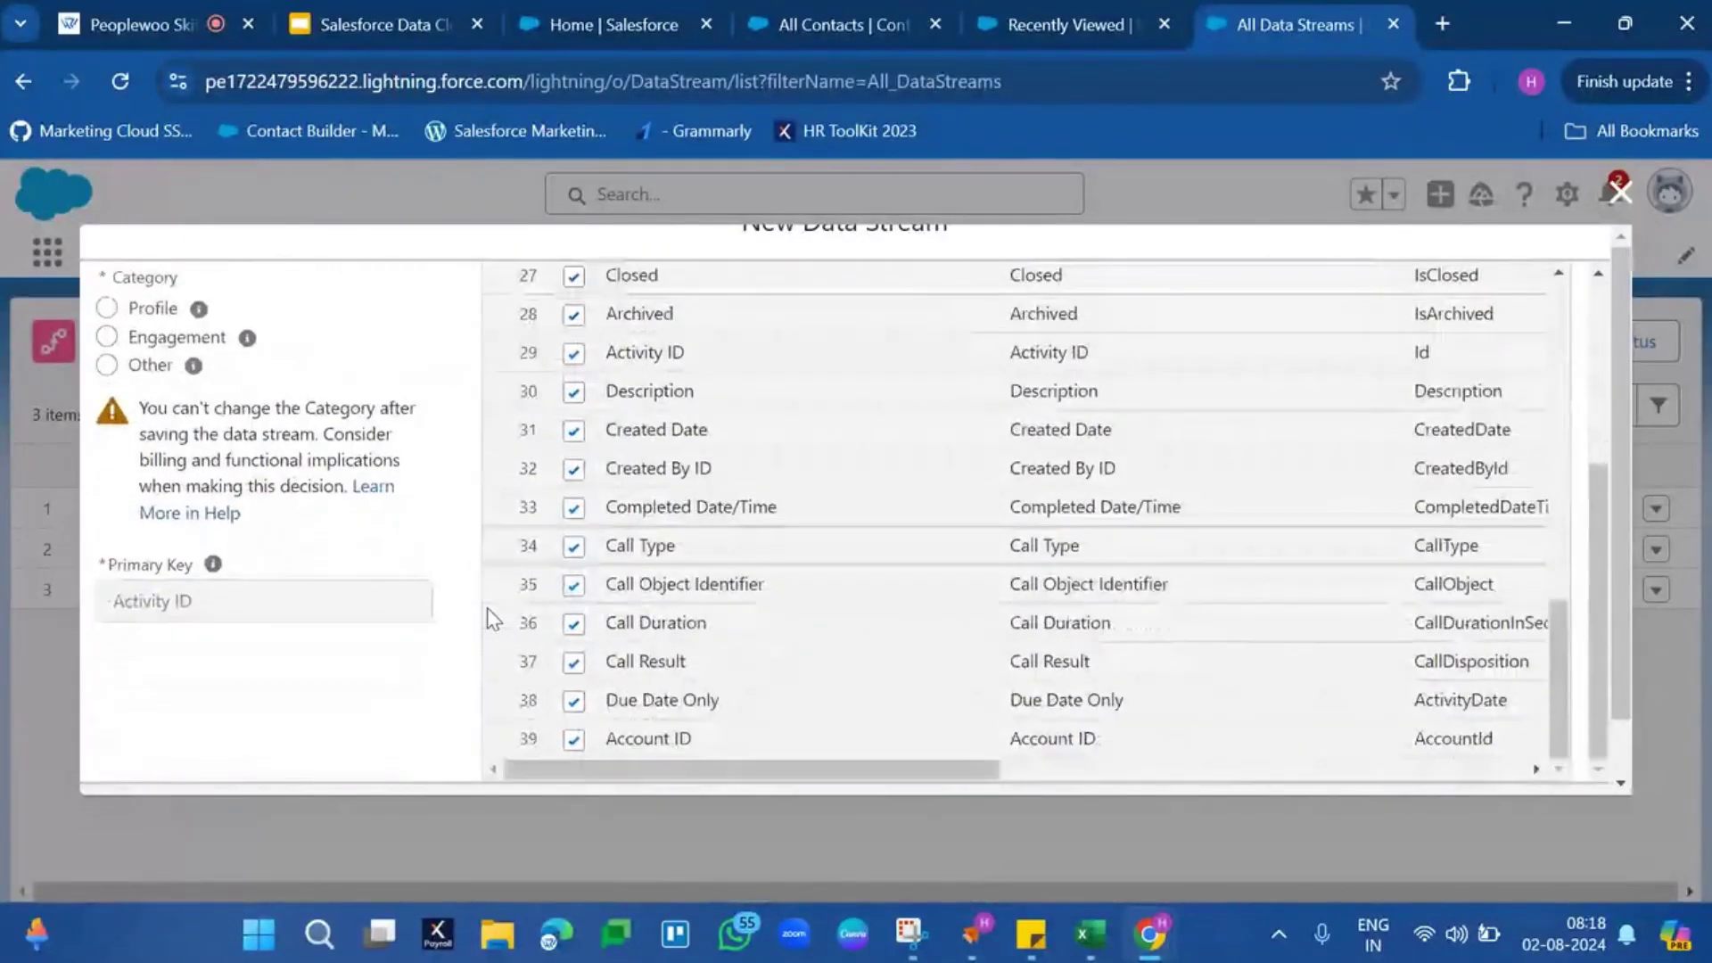
{"action": "scroll", "coordinate": [481, 471], "scroll_direction": "up", "scroll_amount": 1}
{"action": "scroll", "coordinate": [482, 471], "scroll_direction": "up", "scroll_amount": 3}
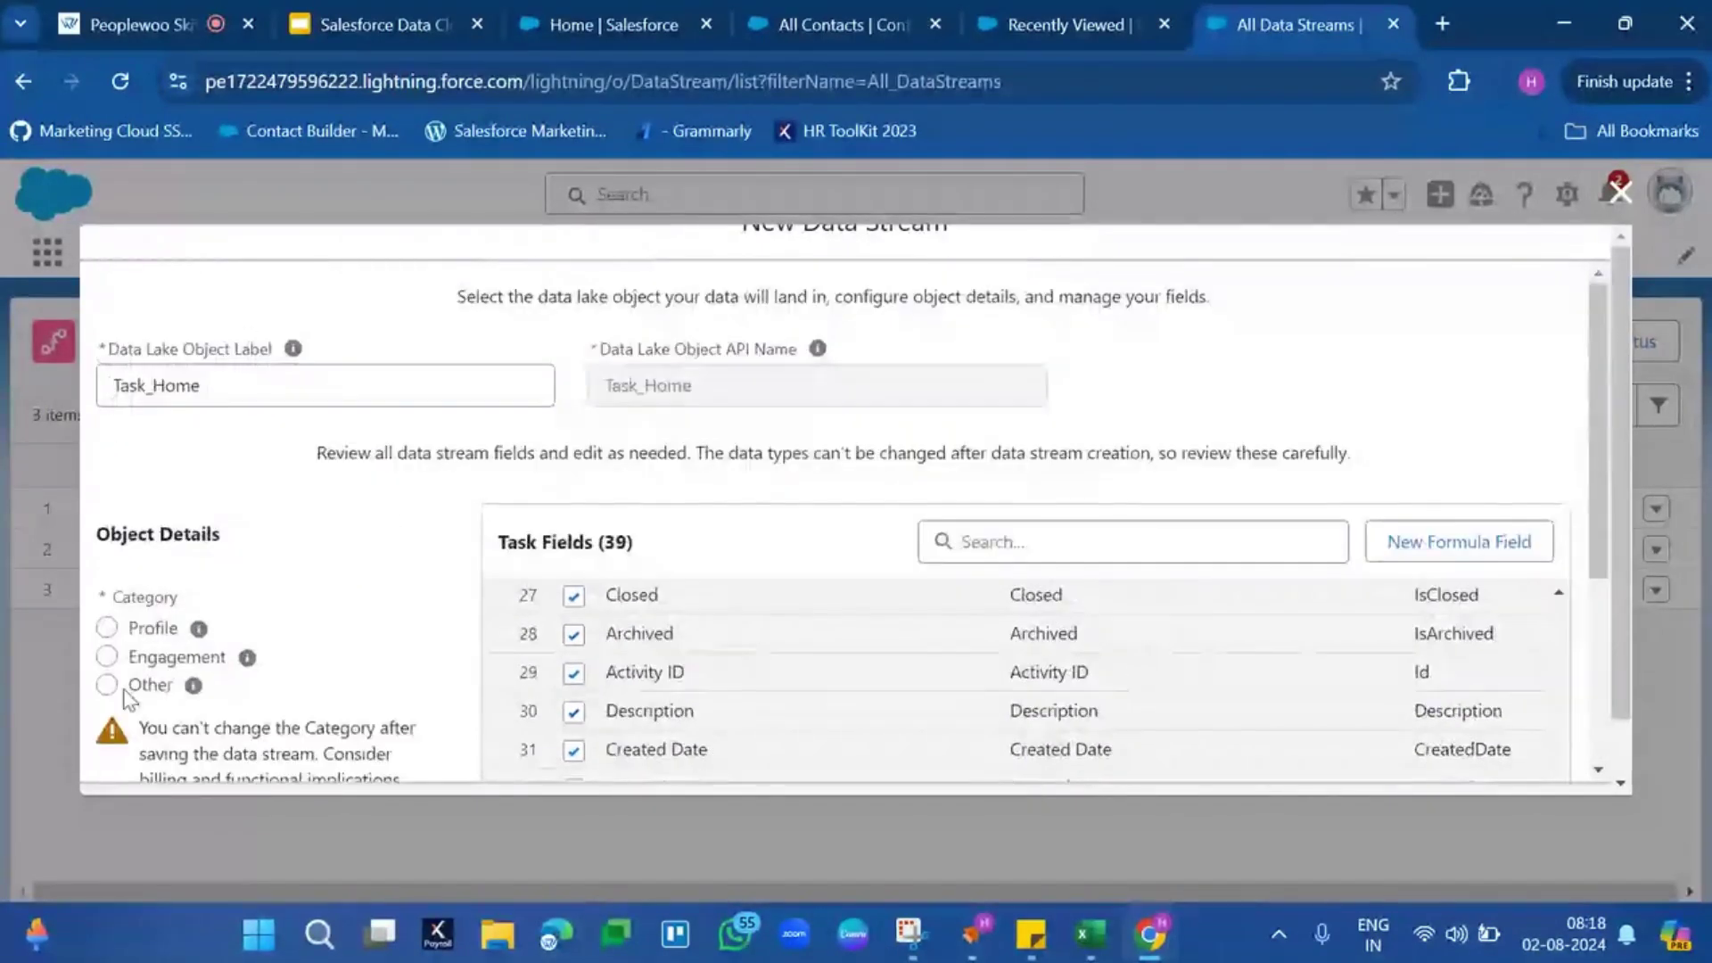
{"action": "triple_click", "coordinate": [113, 533]}
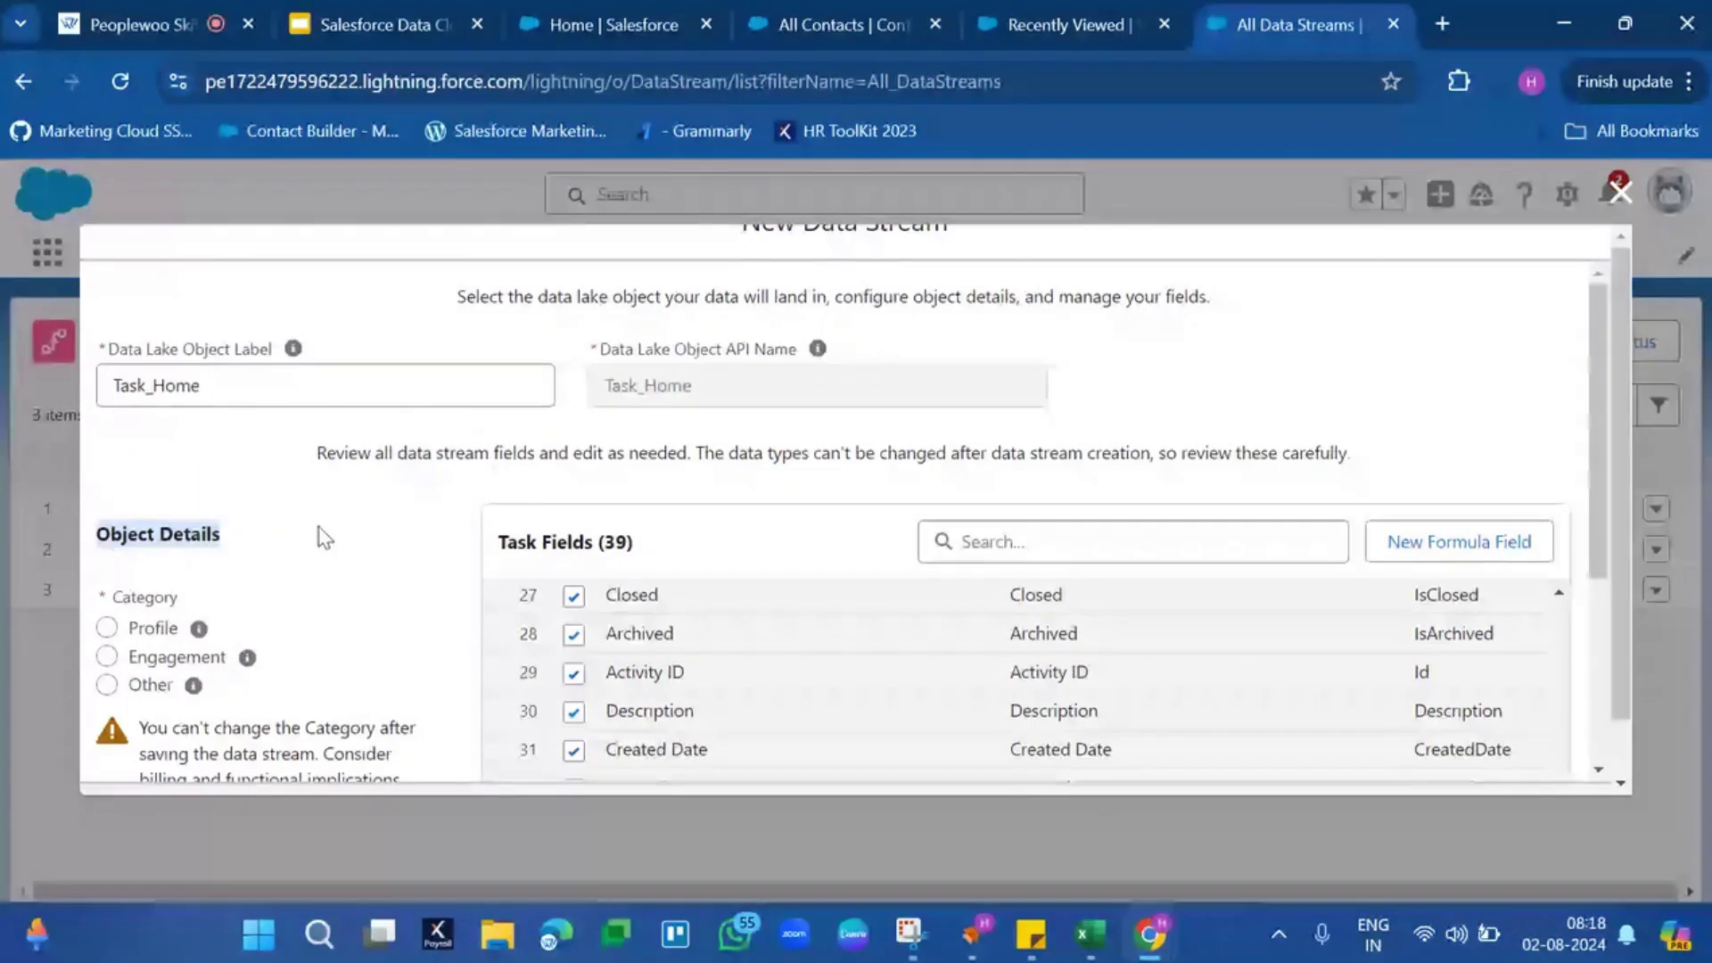
{"action": "scroll", "coordinate": [324, 538], "scroll_direction": "down", "scroll_amount": 2}
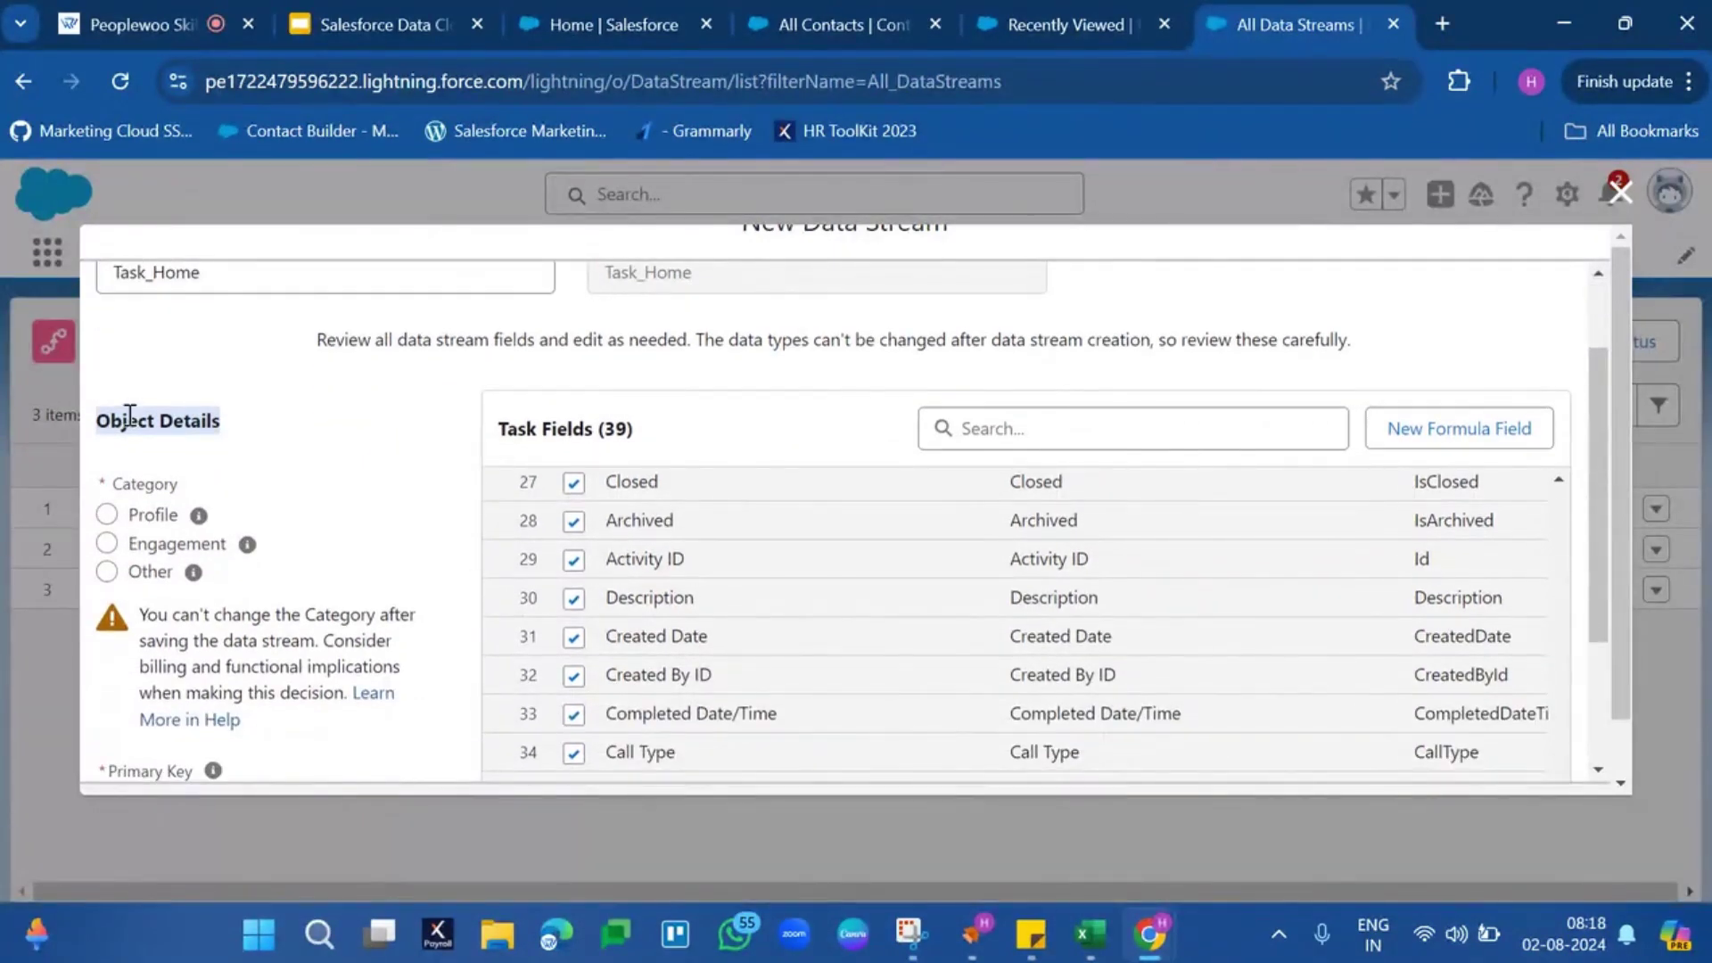
{"action": "double_click", "coordinate": [129, 416]}
{"action": "left_click_drag", "start_coordinate": [129, 416], "coordinate": [233, 439]}
Try the Profile, Engagement and Other categories, ending on Profile
{"action": "left_click", "coordinate": [145, 521]}
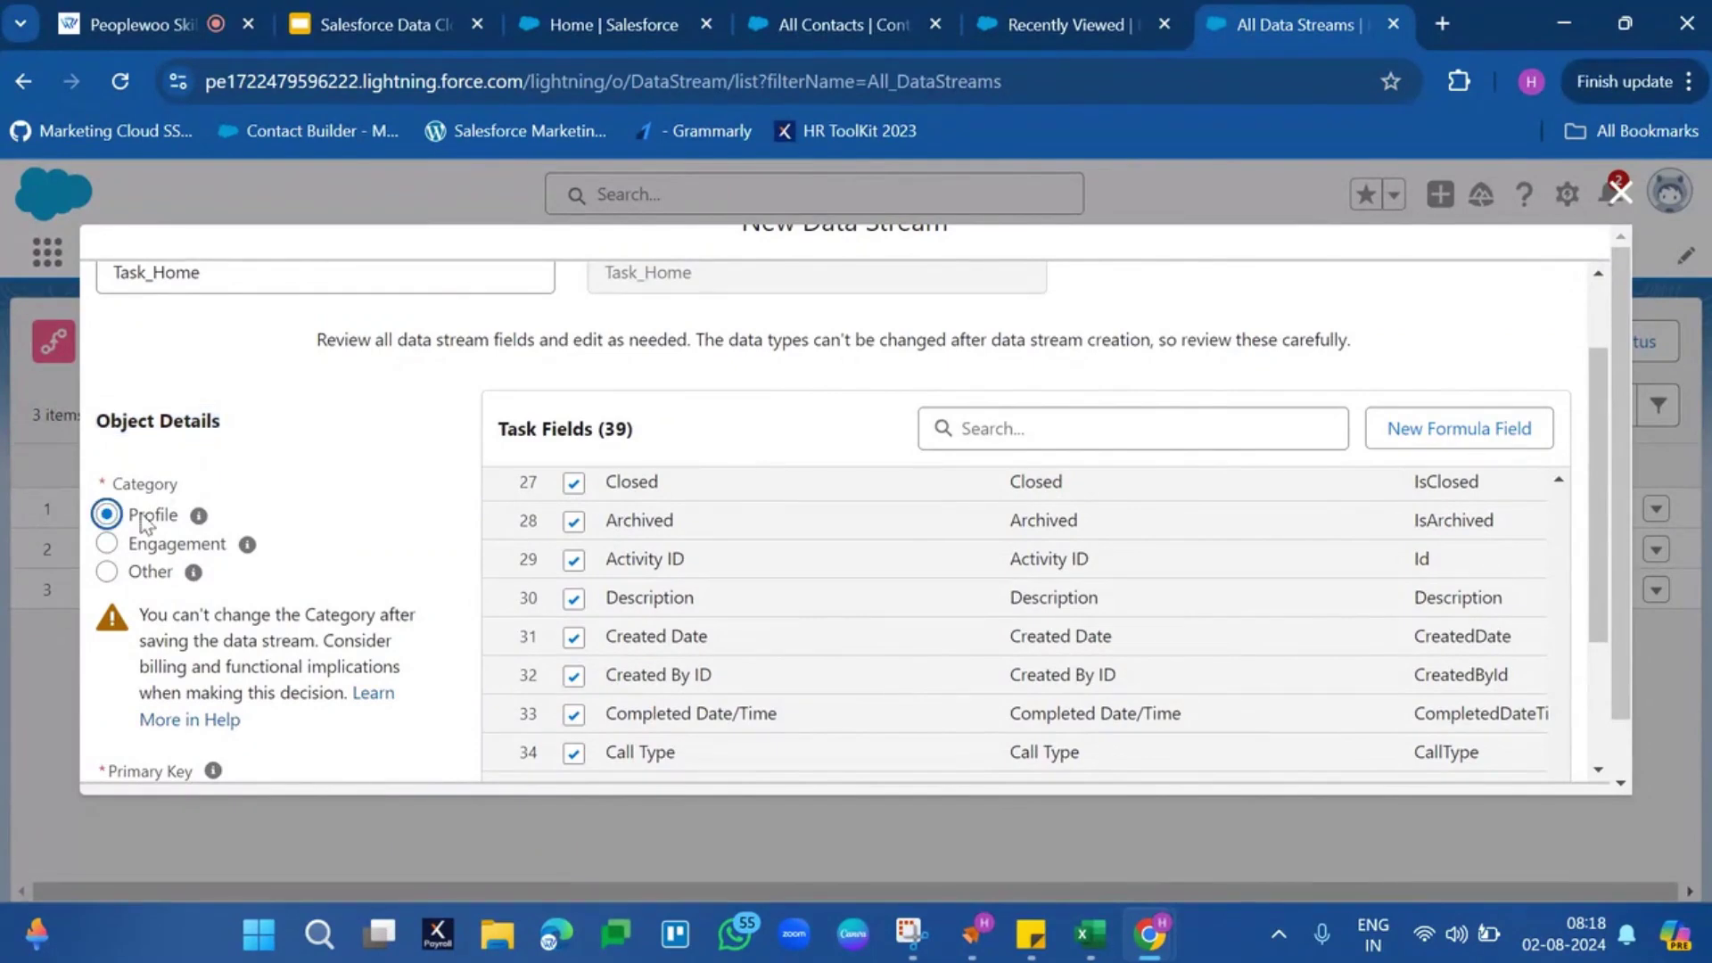
{"action": "left_click", "coordinate": [151, 549]}
{"action": "left_click", "coordinate": [155, 571]}
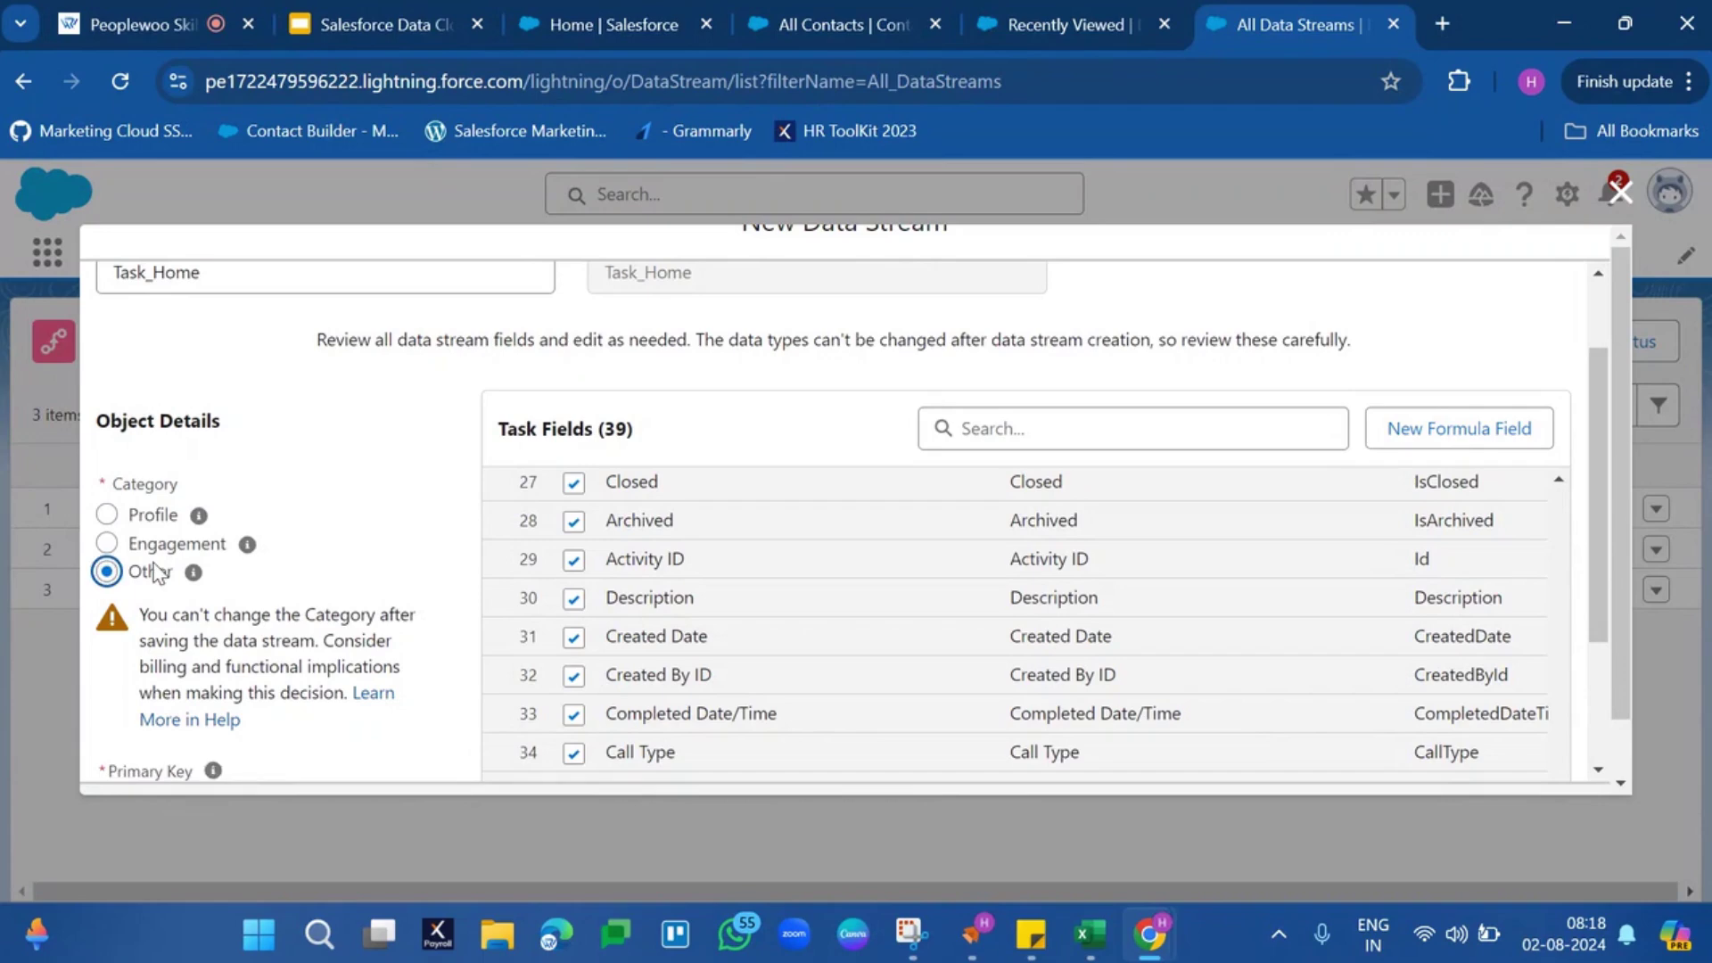
{"action": "left_click", "coordinate": [163, 517]}
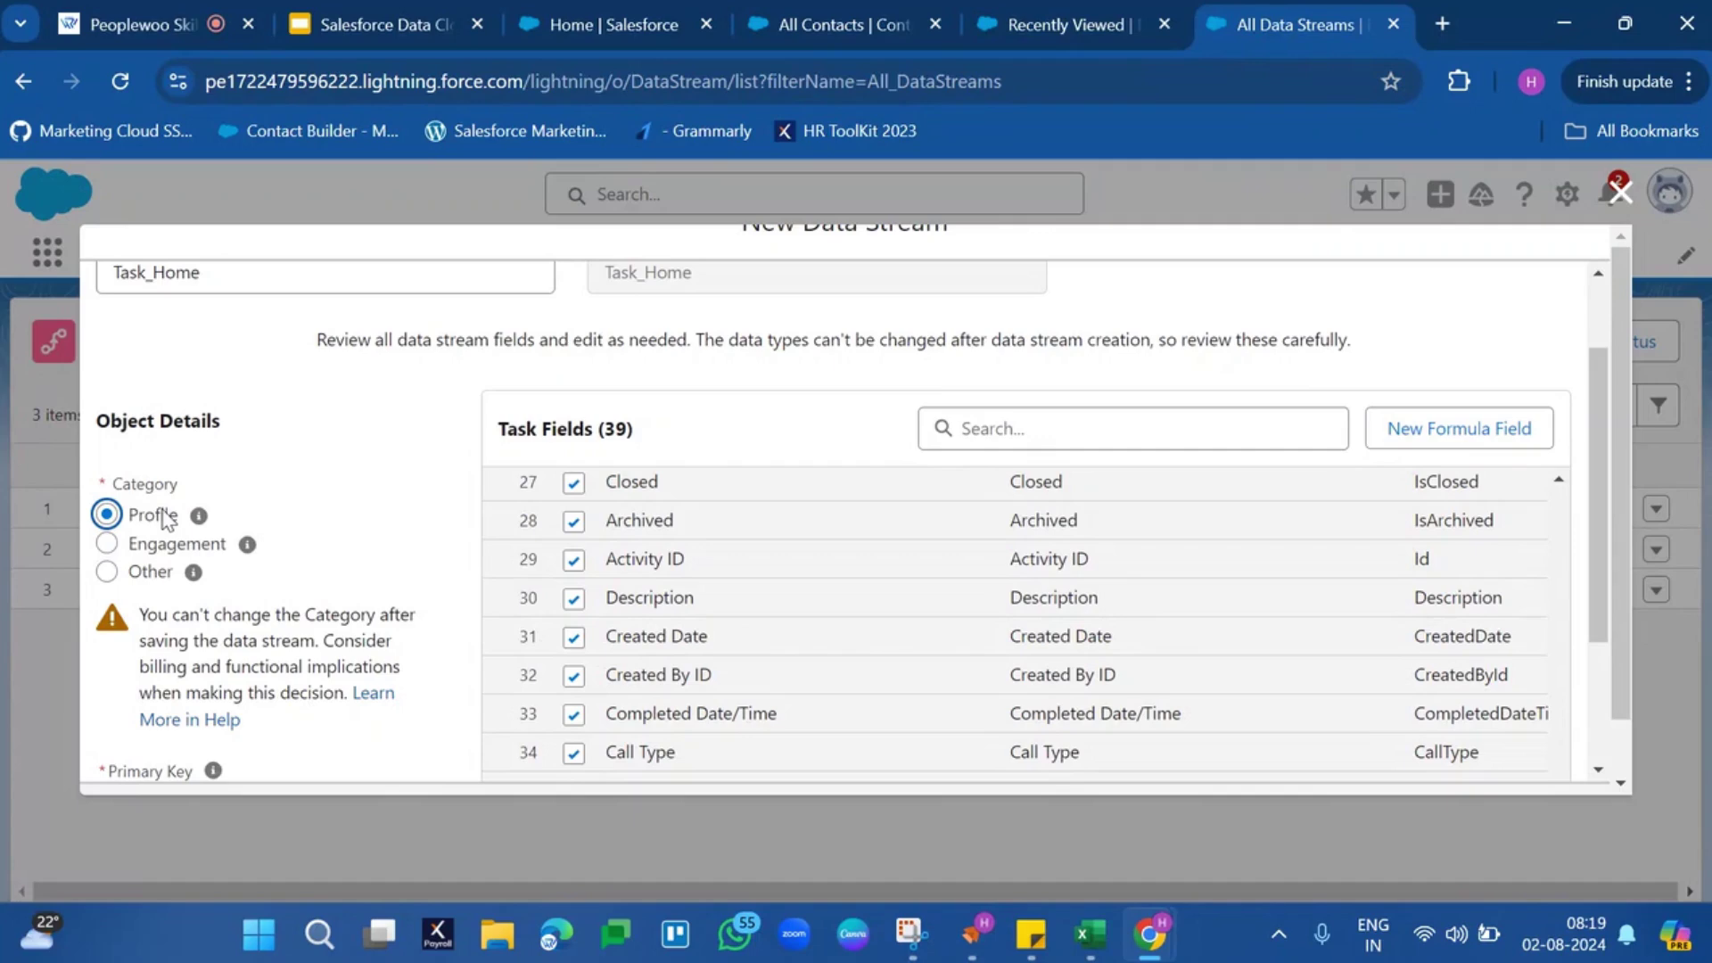
Select Engagement as the Task_Home category, bringing up the Event Time Field requirement
{"action": "left_click", "coordinate": [107, 546]}
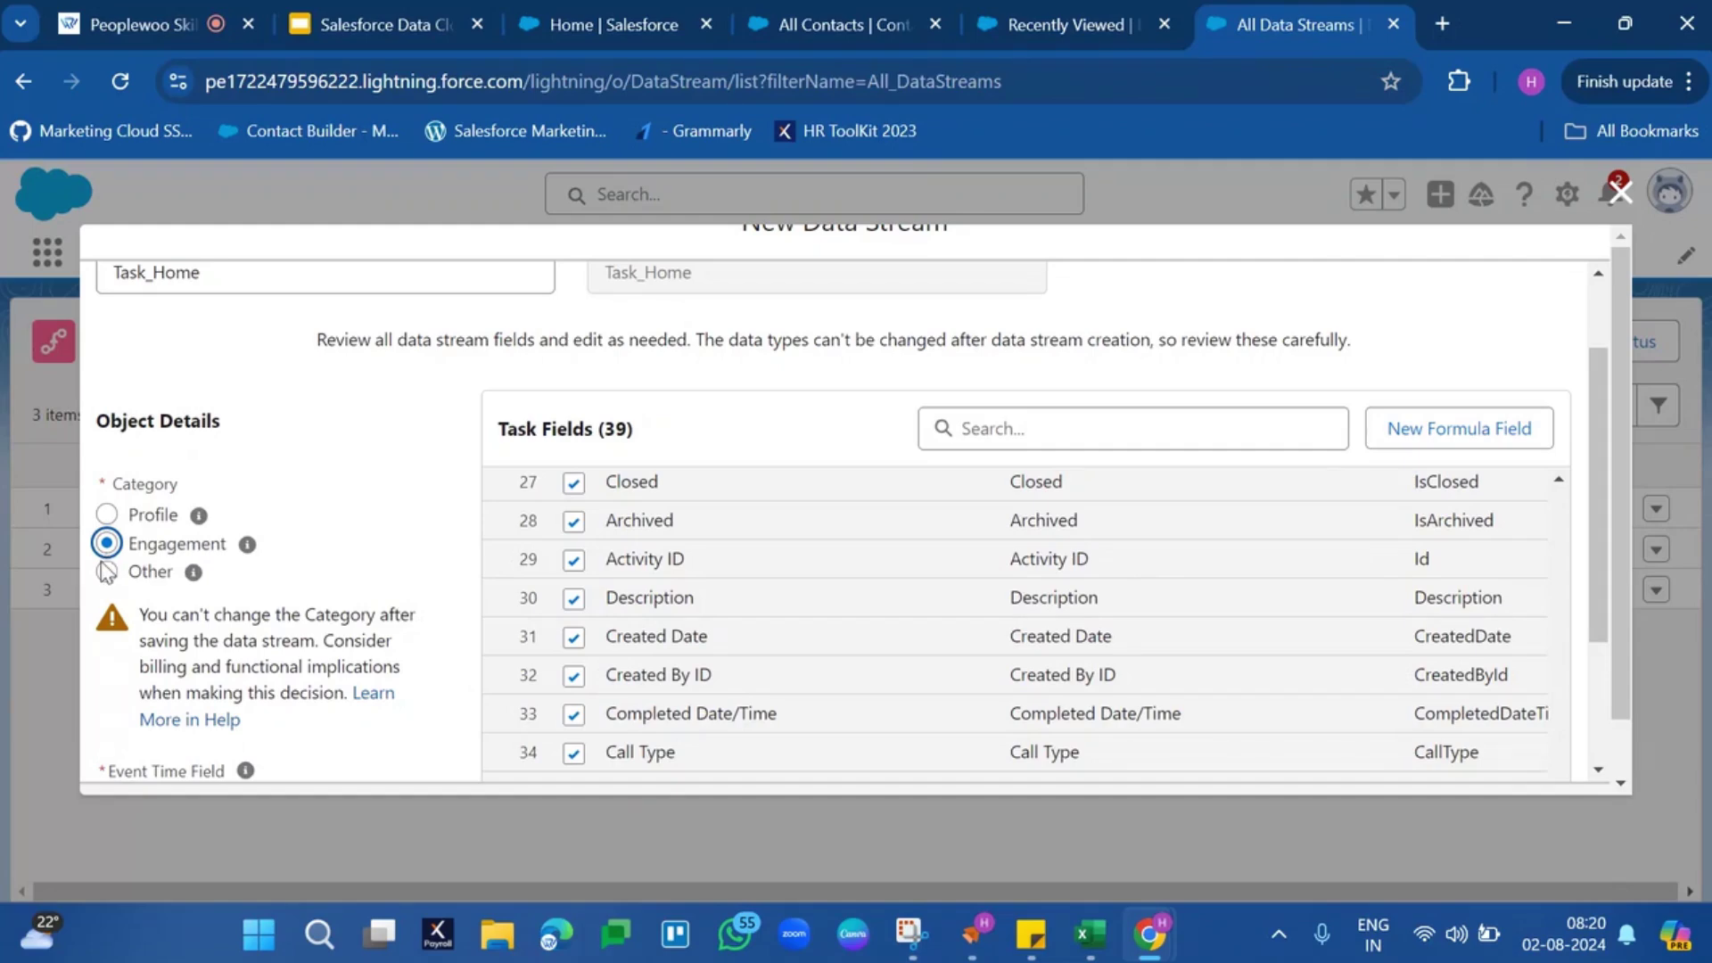
Set the Task_Home category to Other and read its help text
{"action": "left_click", "coordinate": [106, 571]}
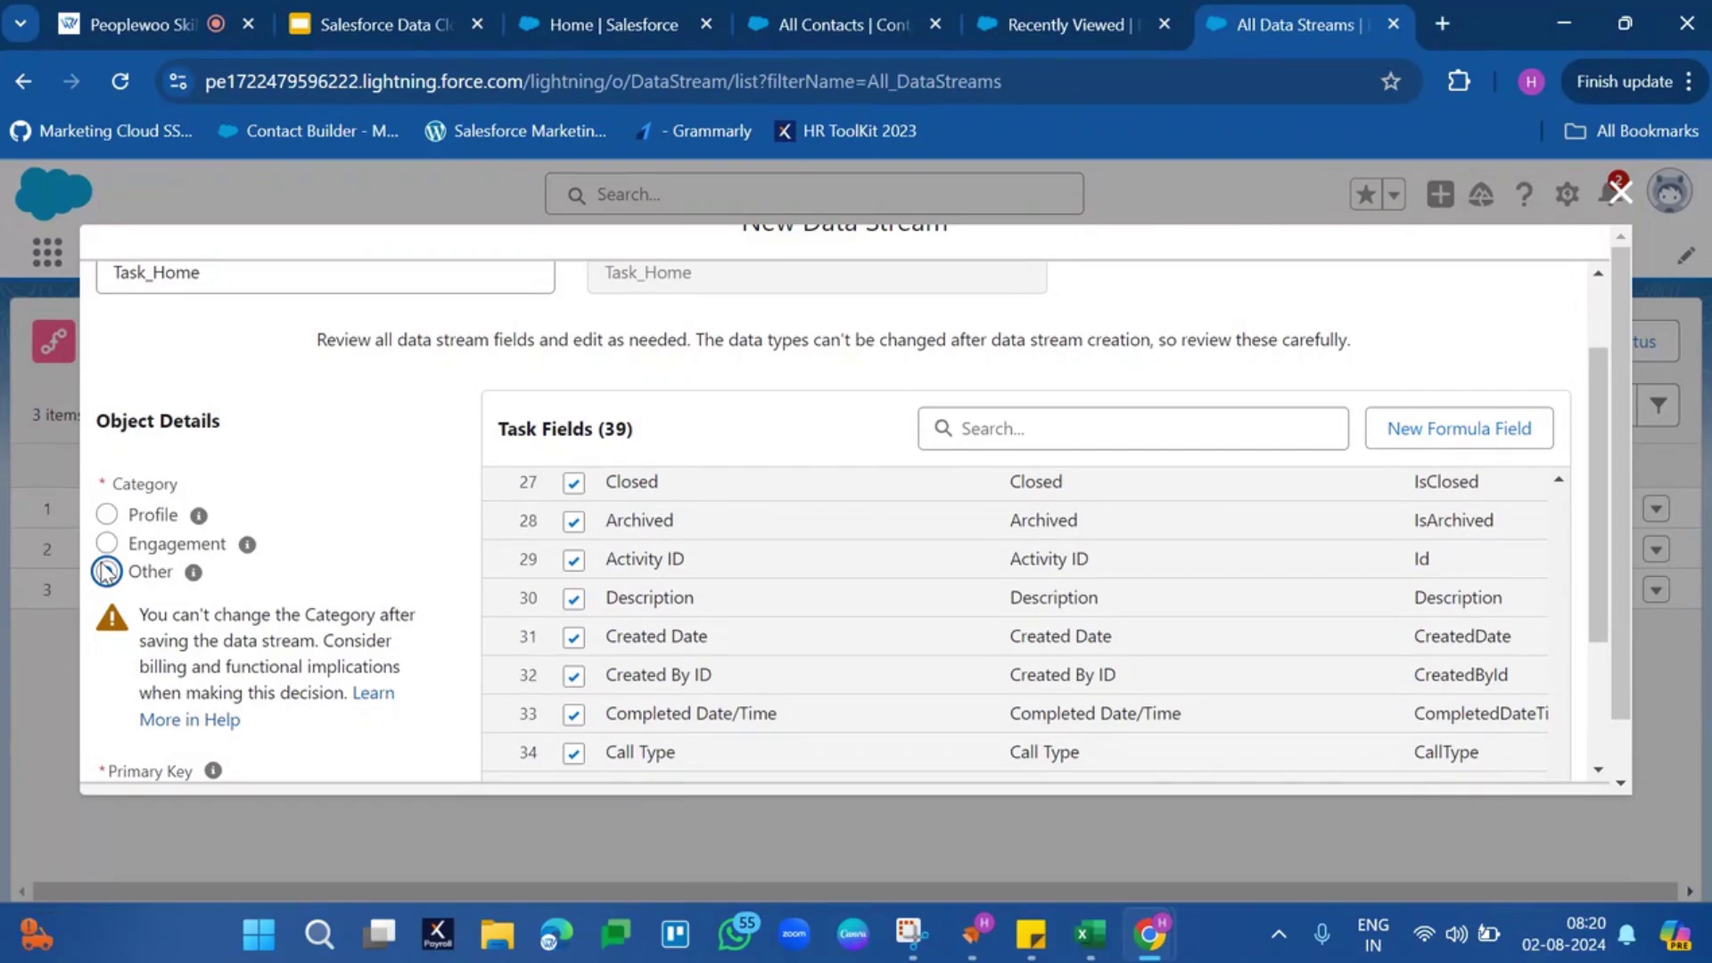
{"action": "left_click", "coordinate": [106, 572]}
{"action": "mouse_move", "coordinate": [192, 574]}
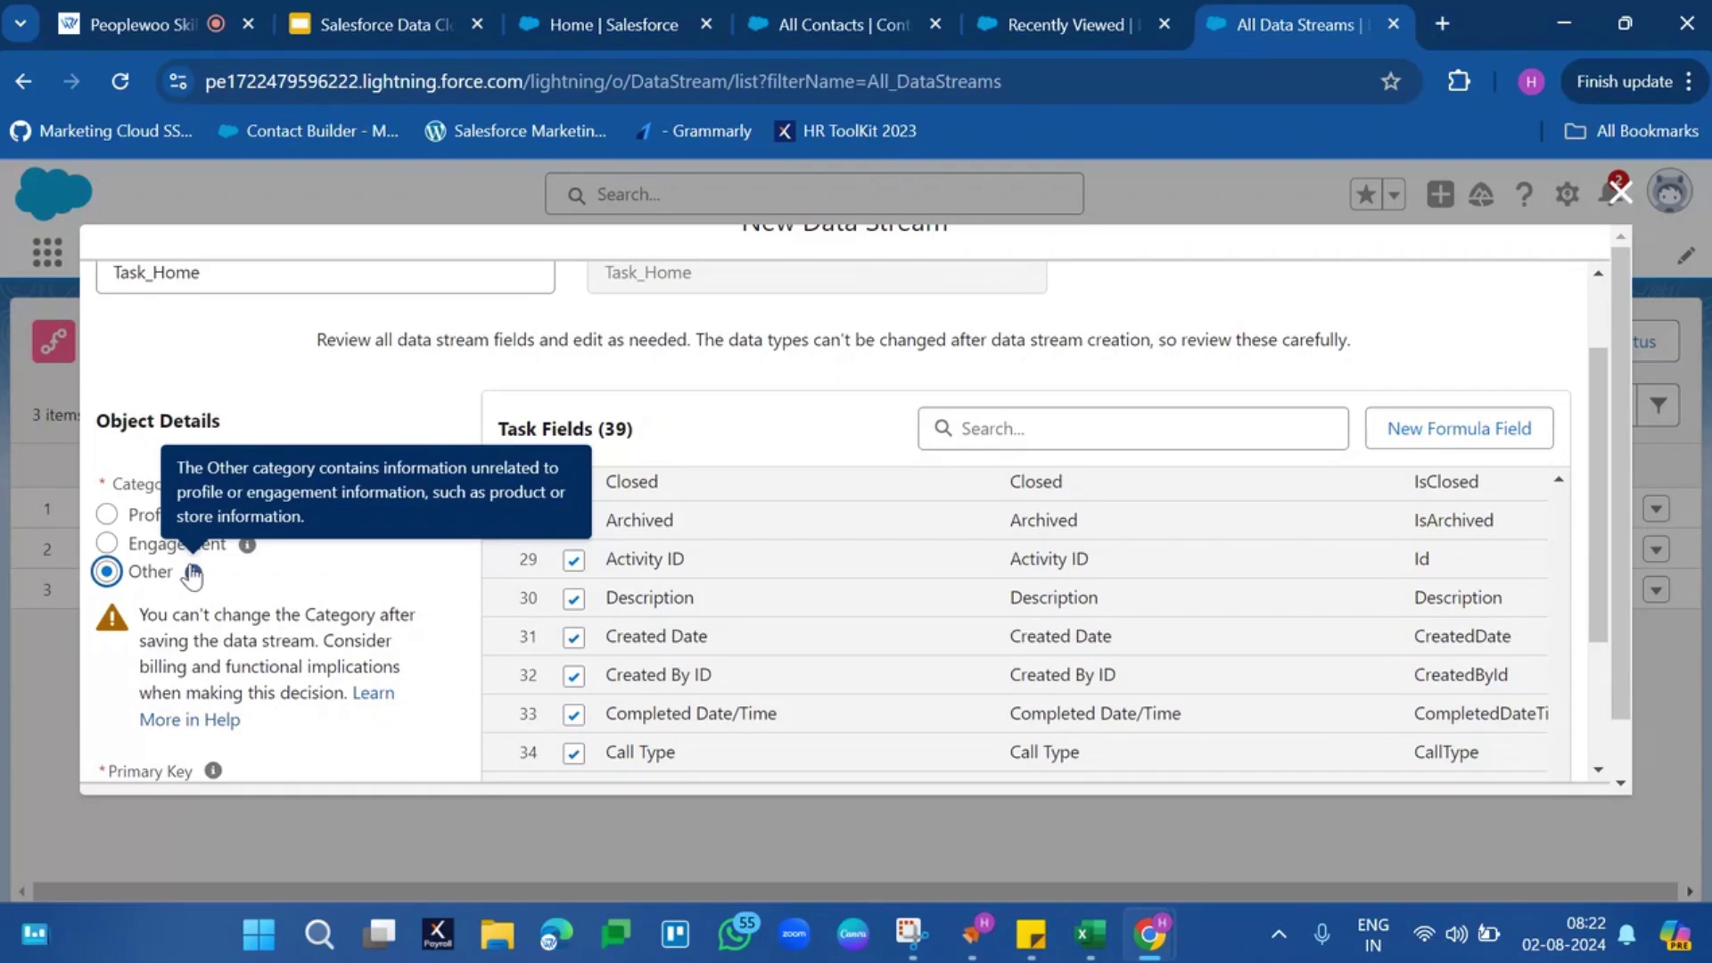
Deploy Task_Home to the default data space with Streaming refresh
{"action": "scroll", "coordinate": [1231, 680], "scroll_direction": "down", "scroll_amount": 3}
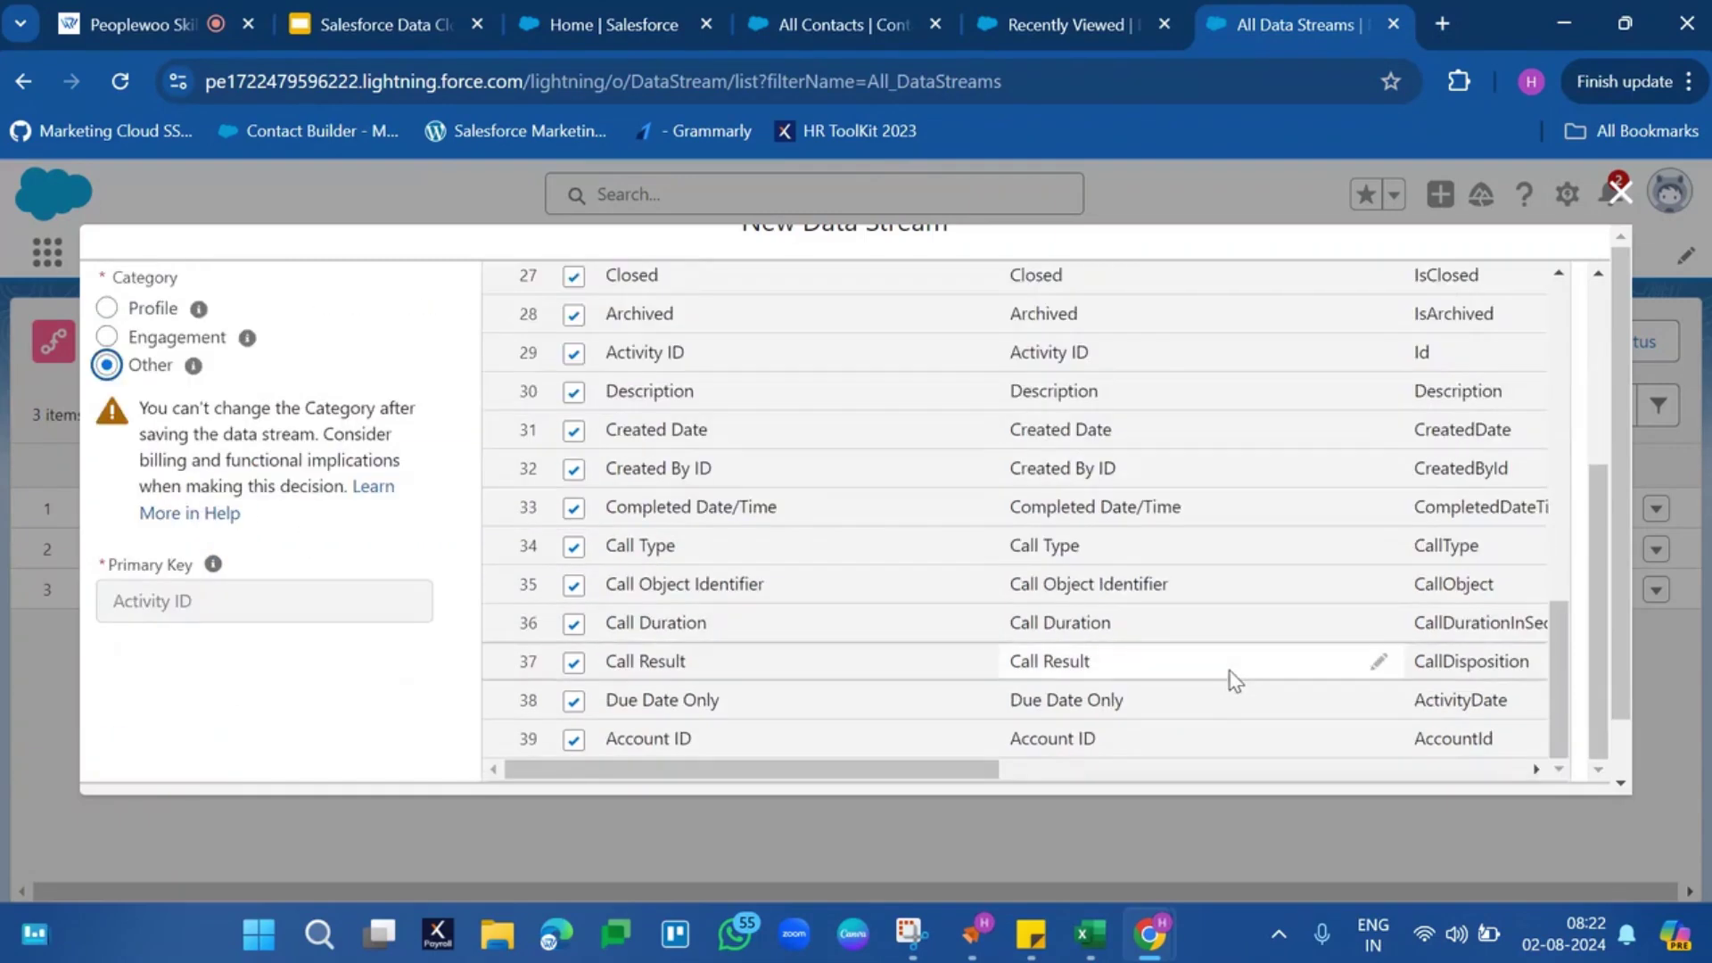
{"action": "scroll", "coordinate": [1623, 677], "scroll_direction": "down", "scroll_amount": 1}
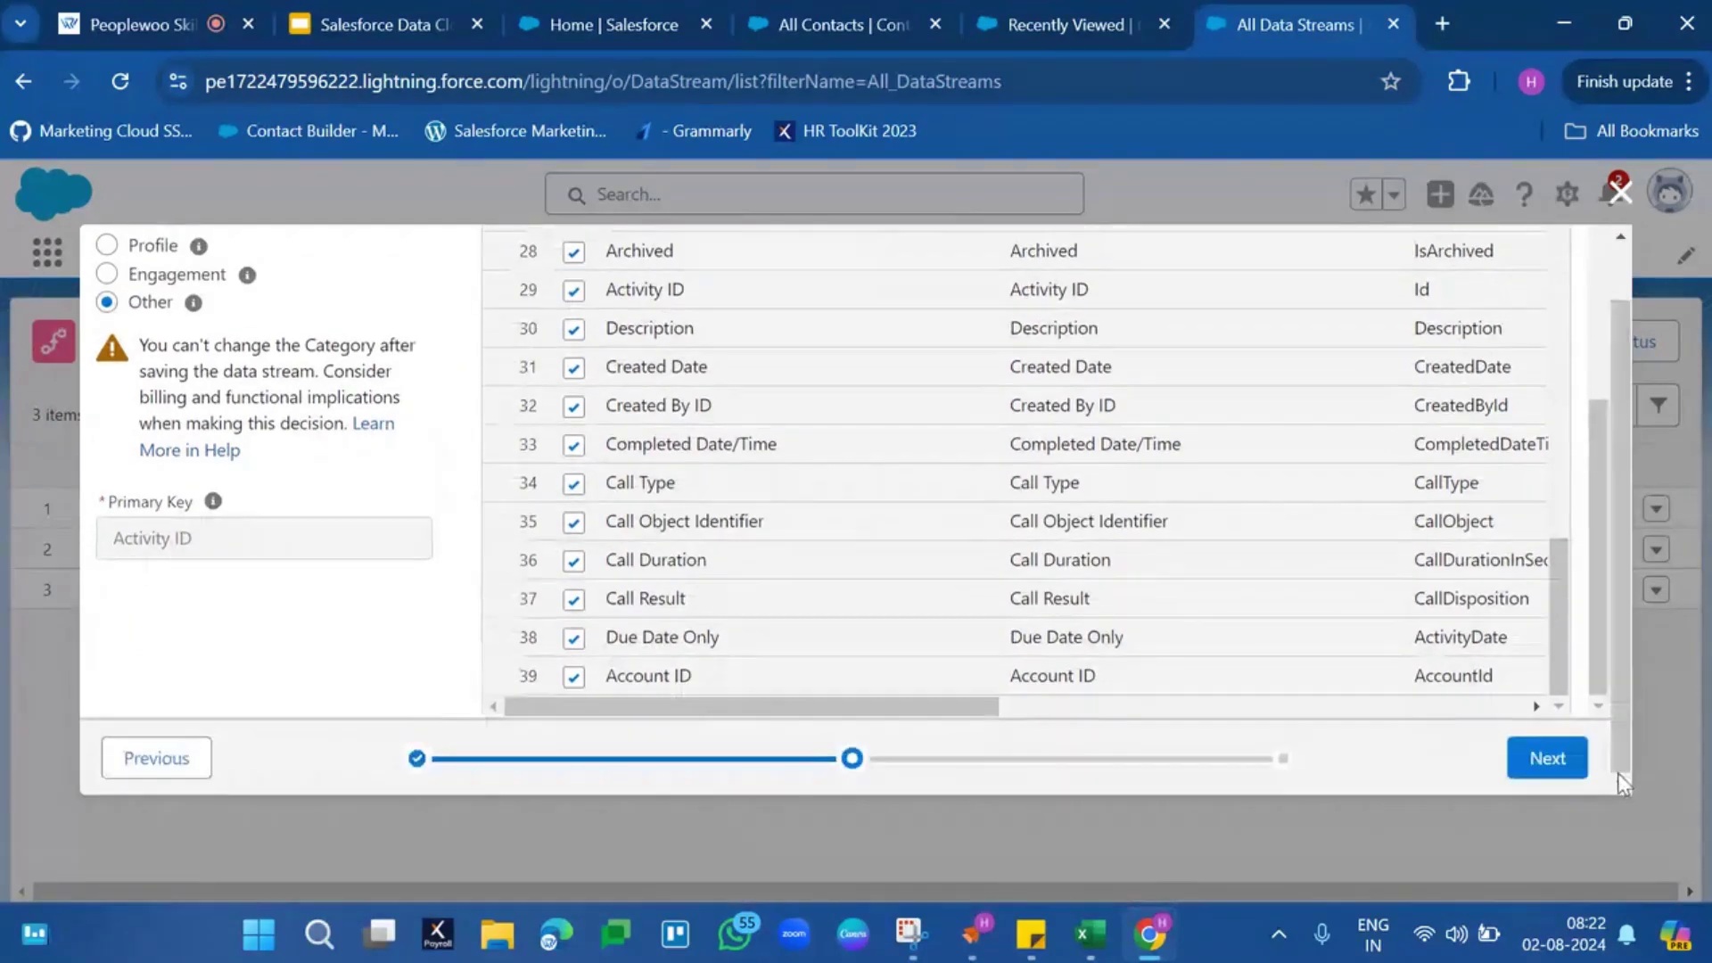
{"action": "left_click", "coordinate": [1562, 769]}
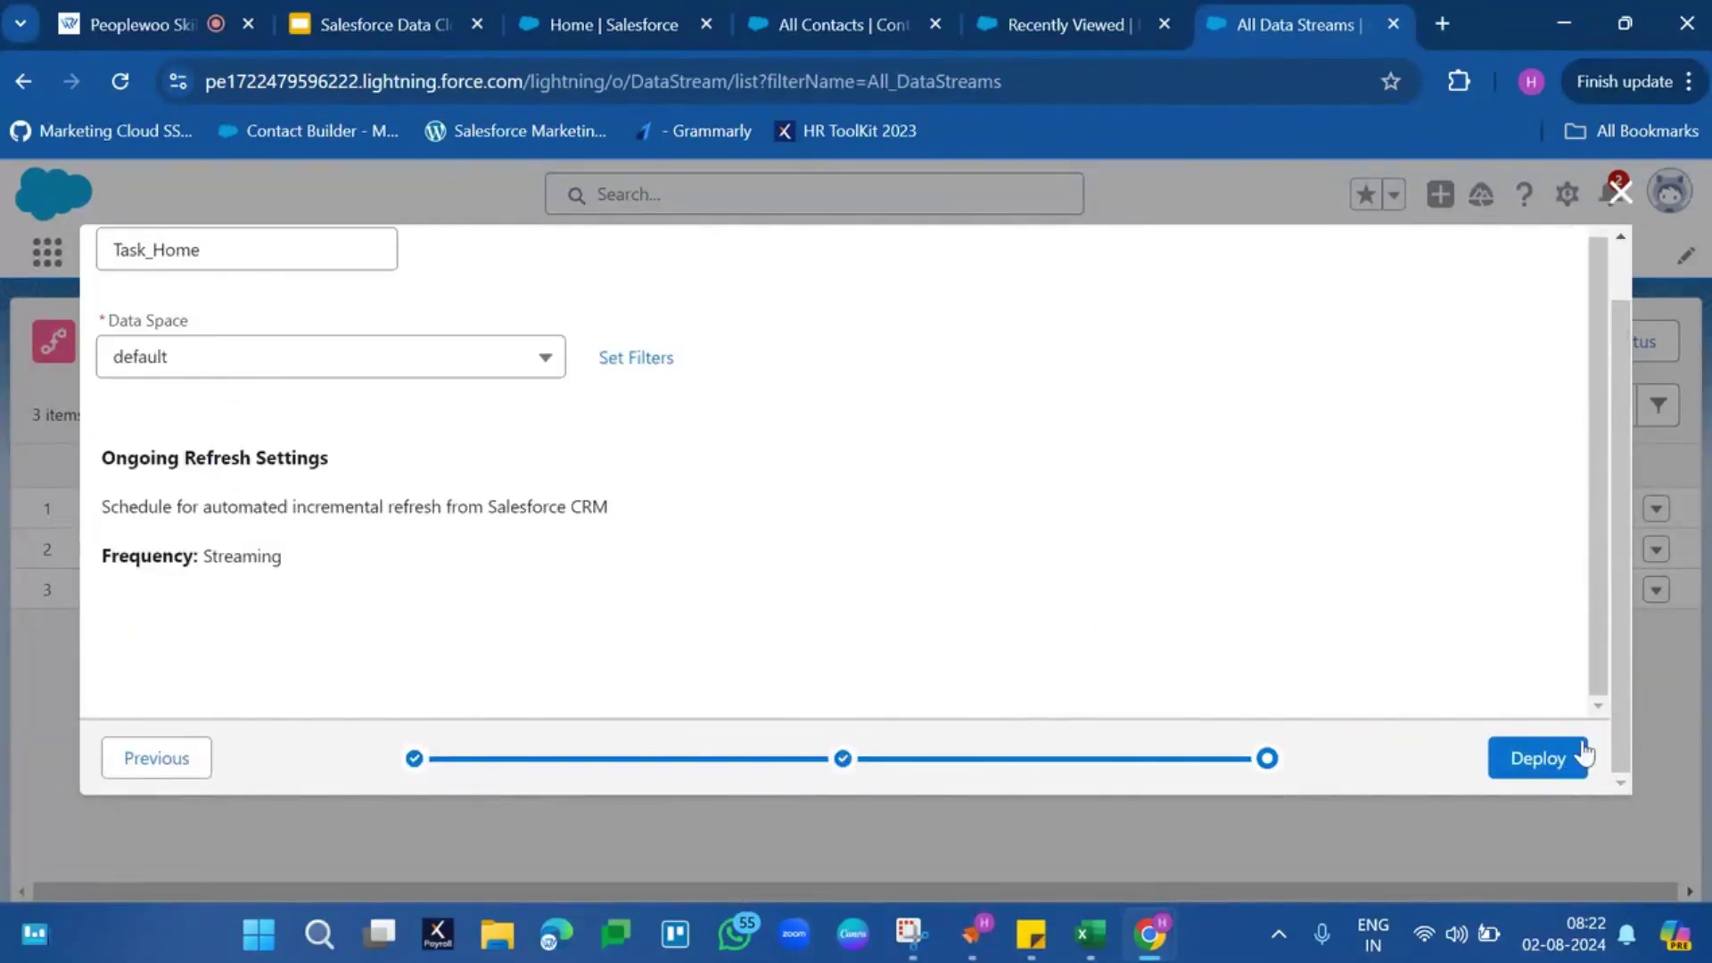
{"action": "left_click", "coordinate": [1554, 759]}
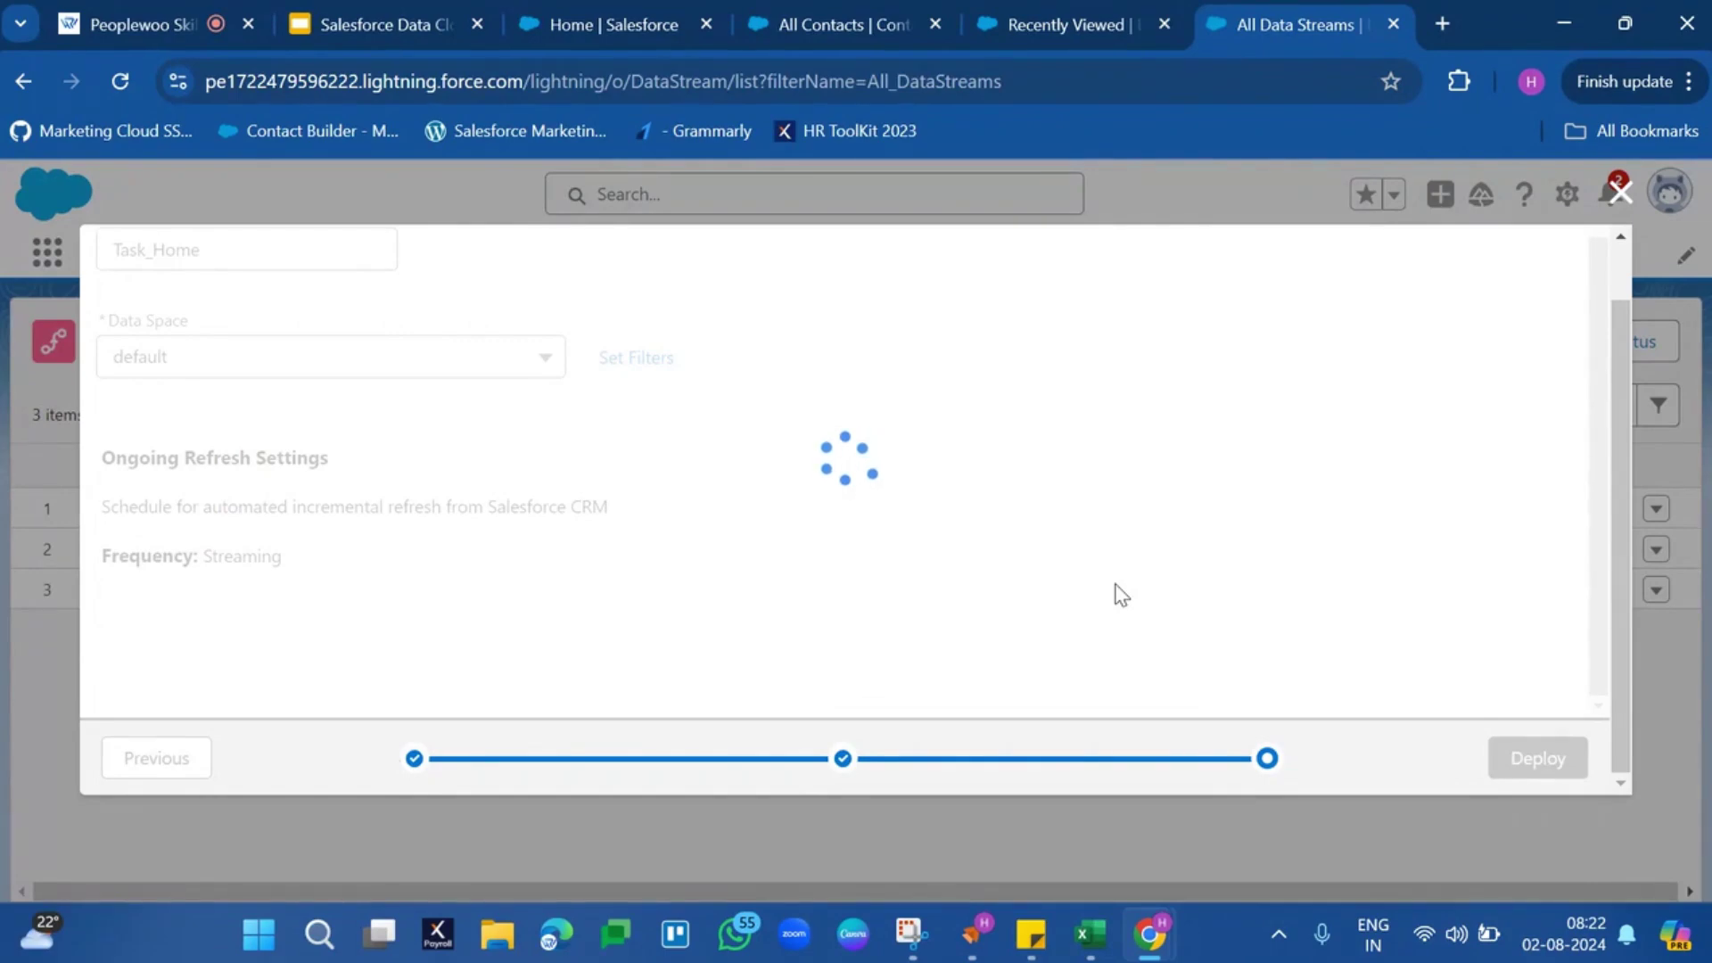
Check the Task_Home tab, return to Recently Viewed data streams, and reload the list
{"action": "left_click", "coordinate": [1063, 18]}
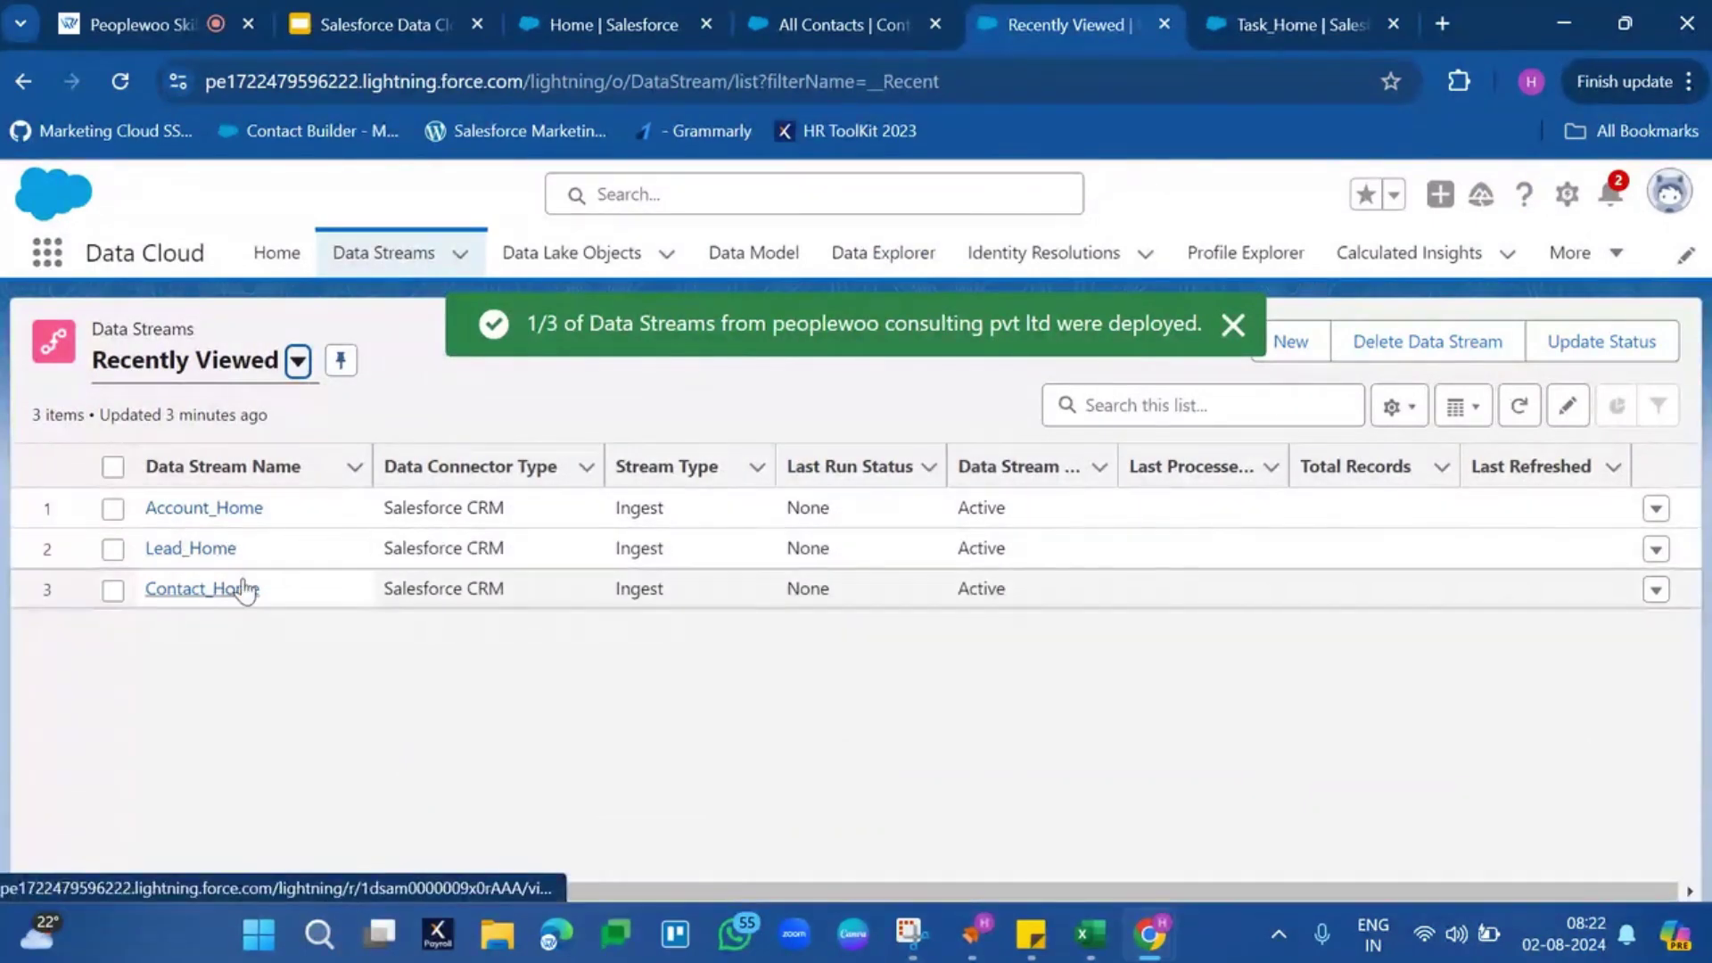
{"action": "left_click", "coordinate": [1241, 22]}
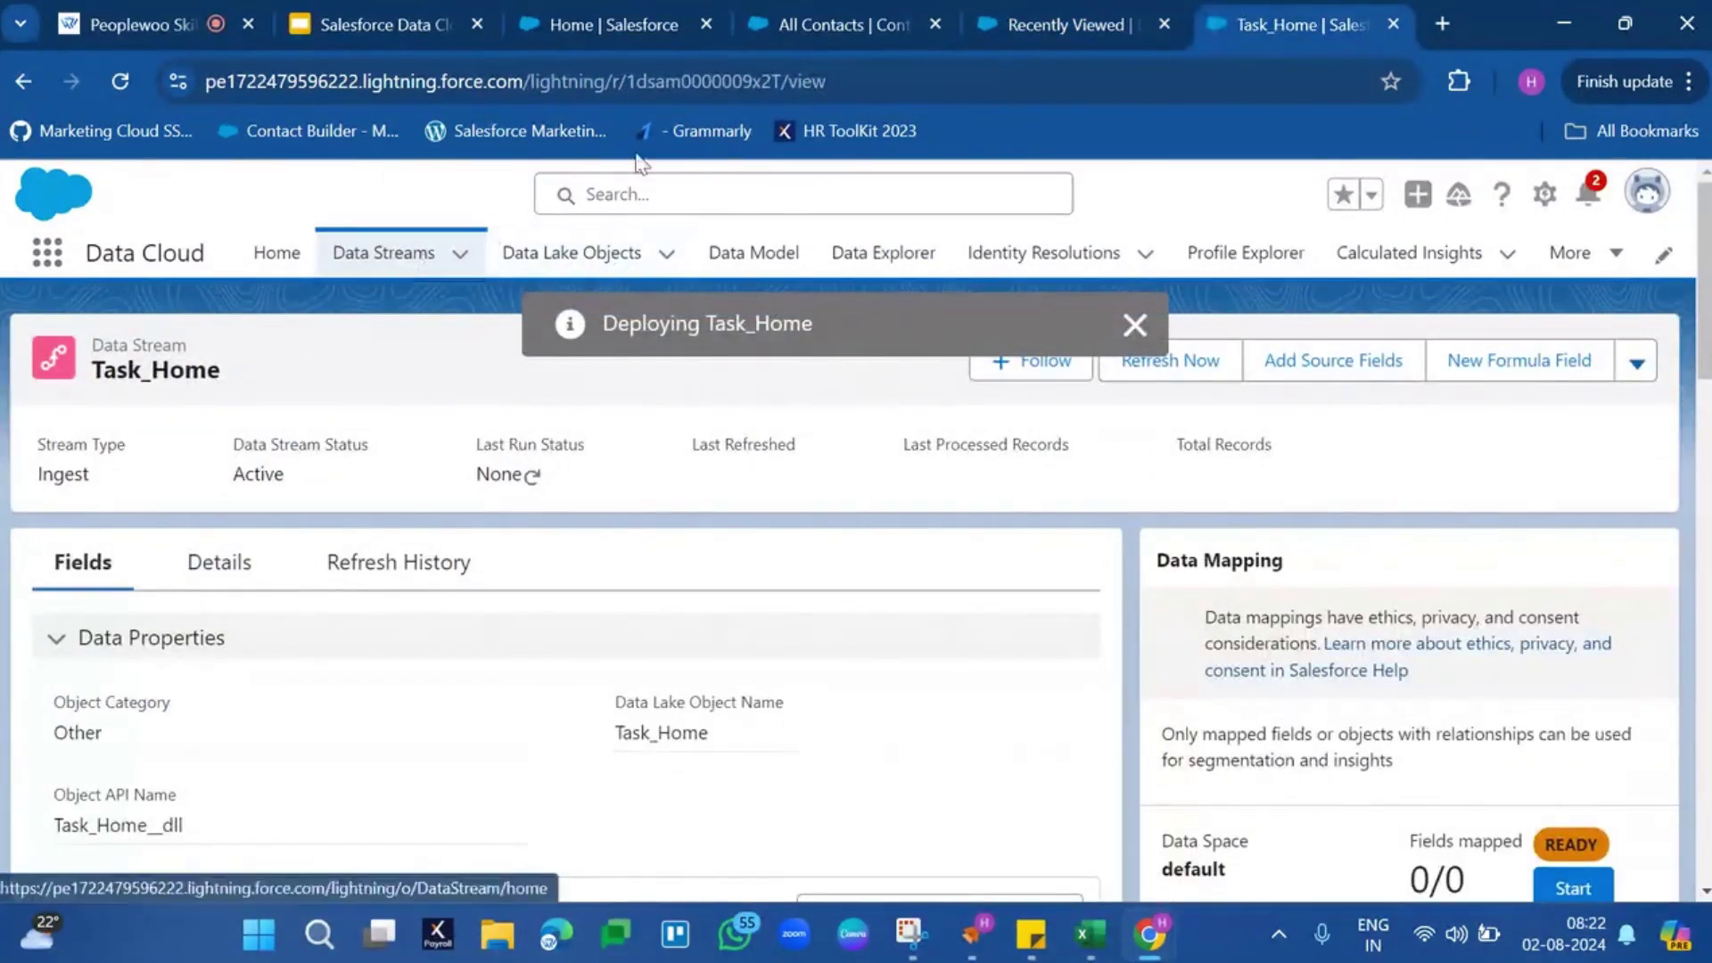
{"action": "left_click", "coordinate": [1043, 21]}
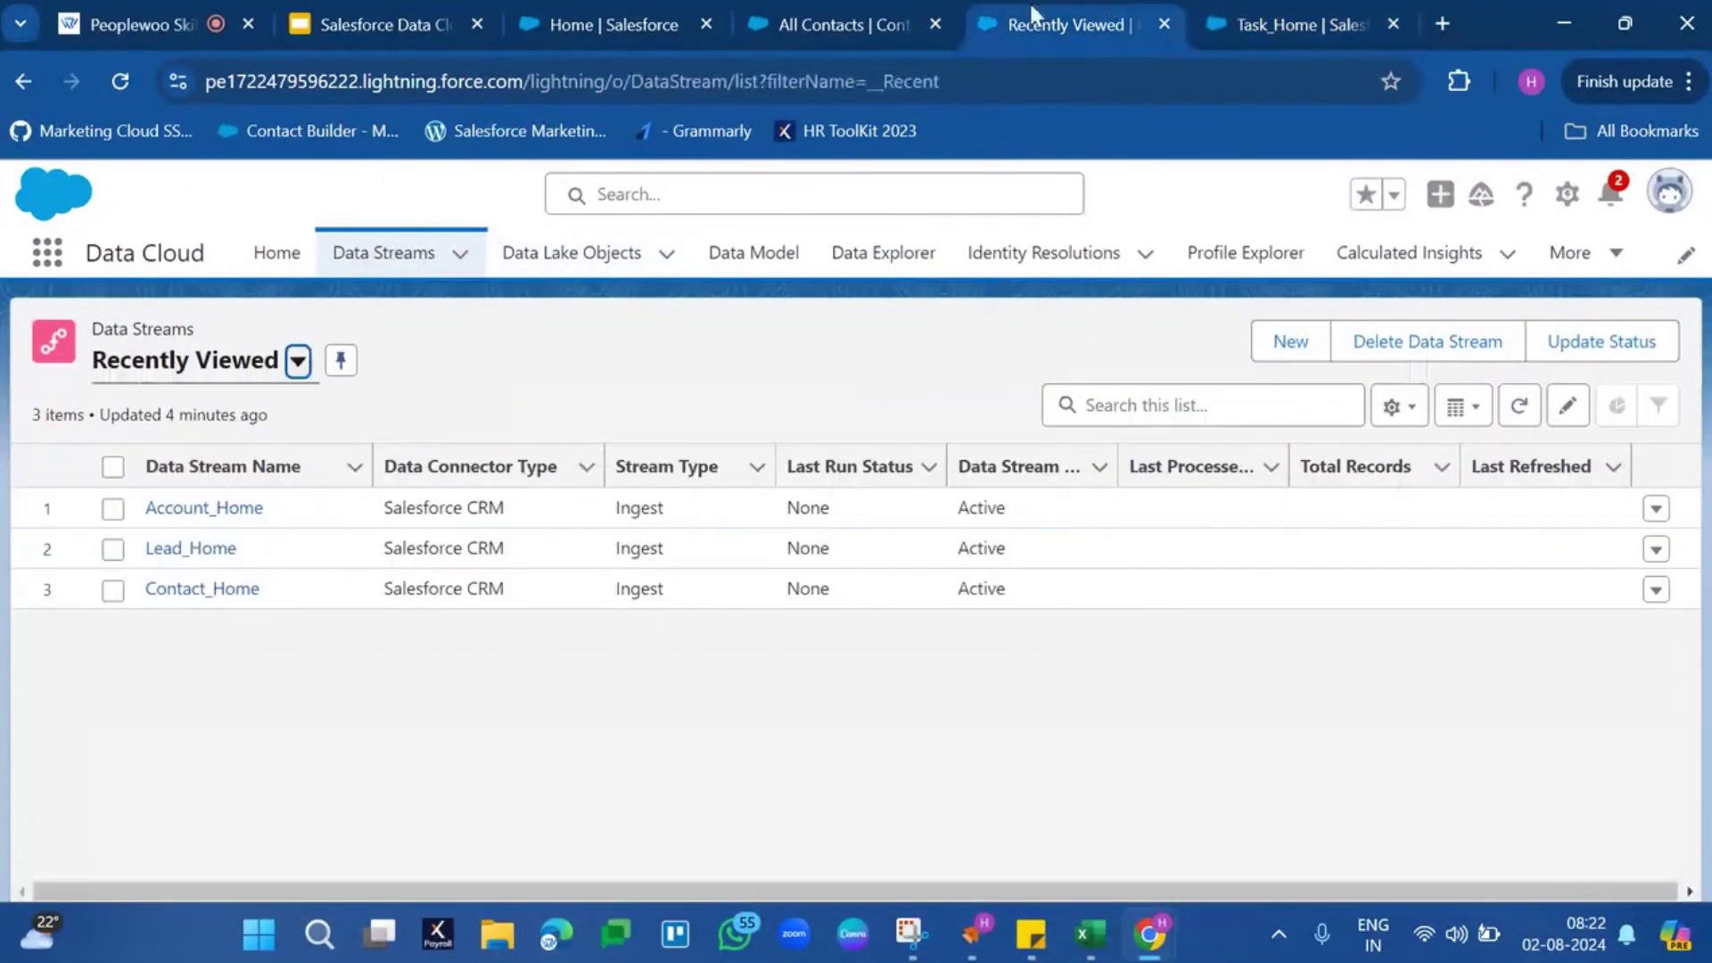
{"action": "left_click", "coordinate": [127, 78]}
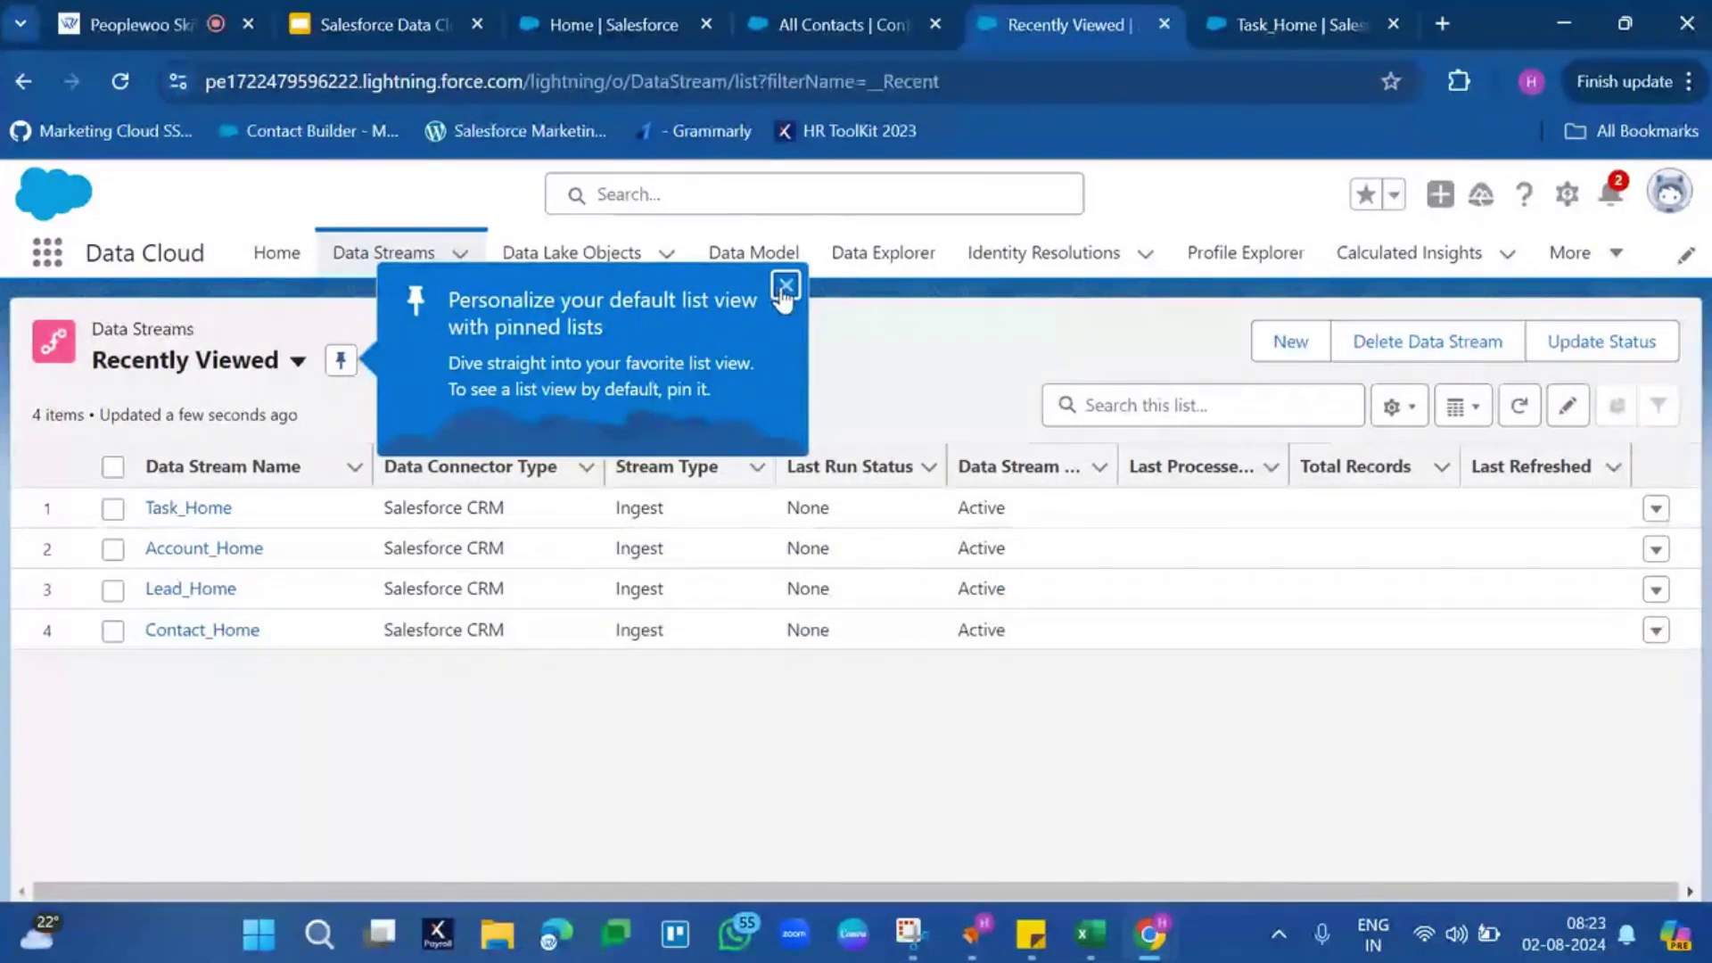
Close the pinned-lists tip, inspect Contact_Home's Total Records, and return to the Data Streams list
{"action": "left_click", "coordinate": [785, 287]}
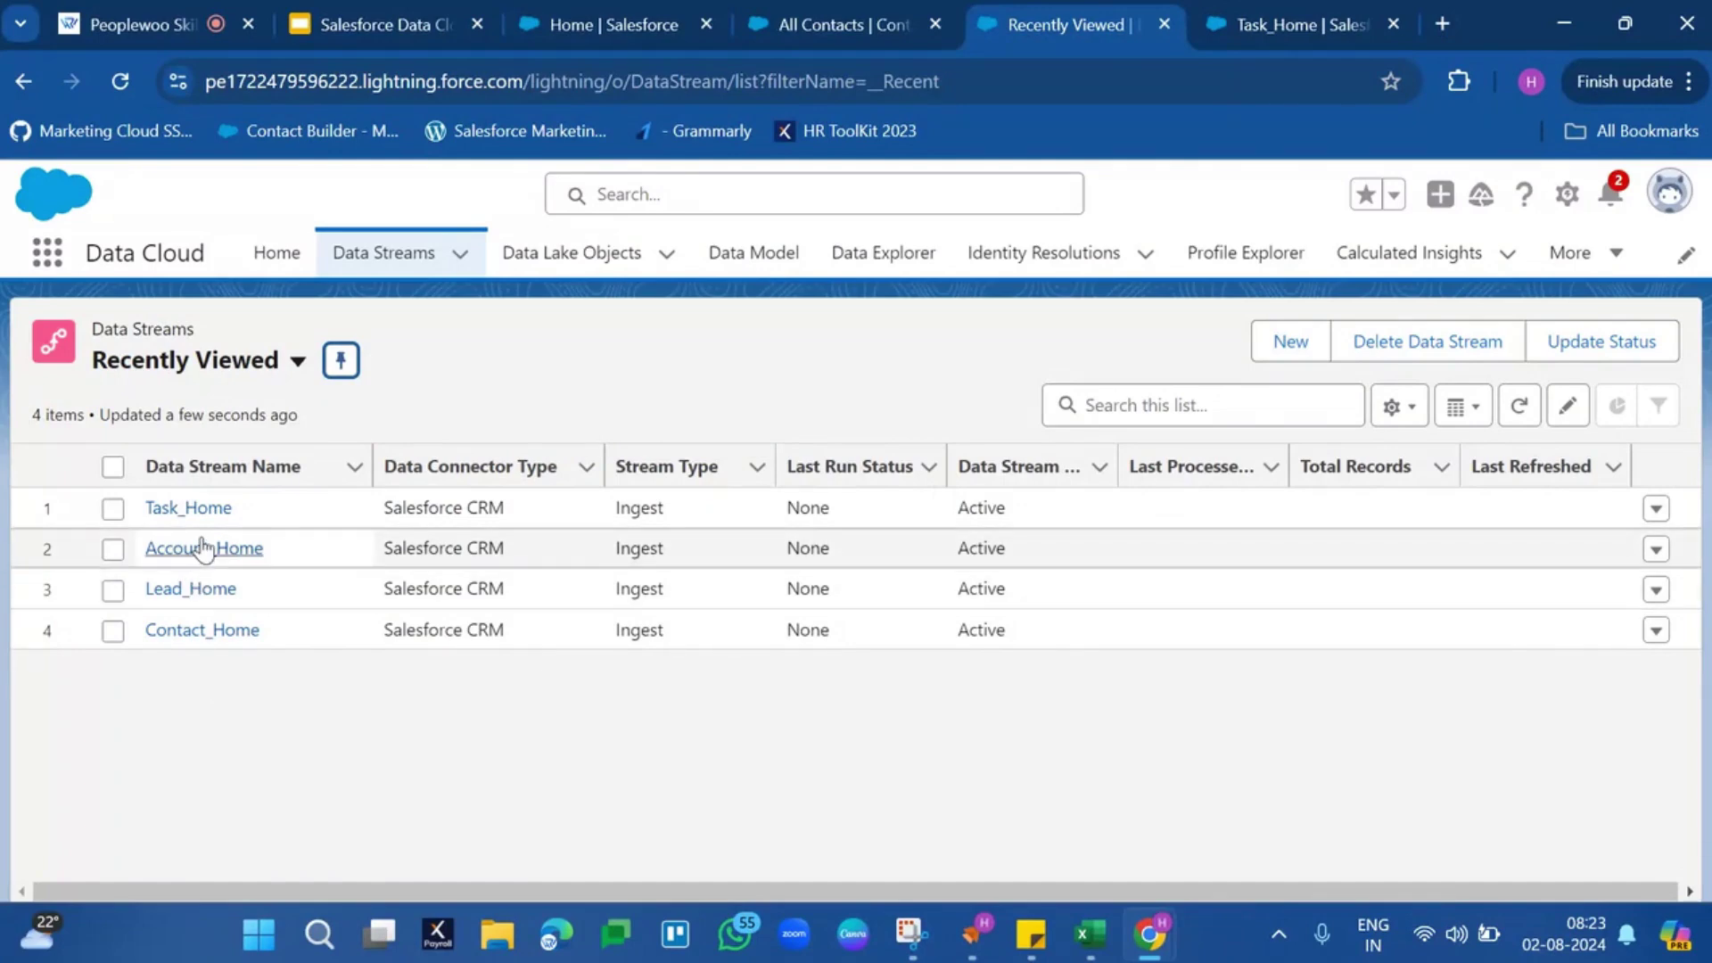
{"action": "left_click", "coordinate": [190, 638]}
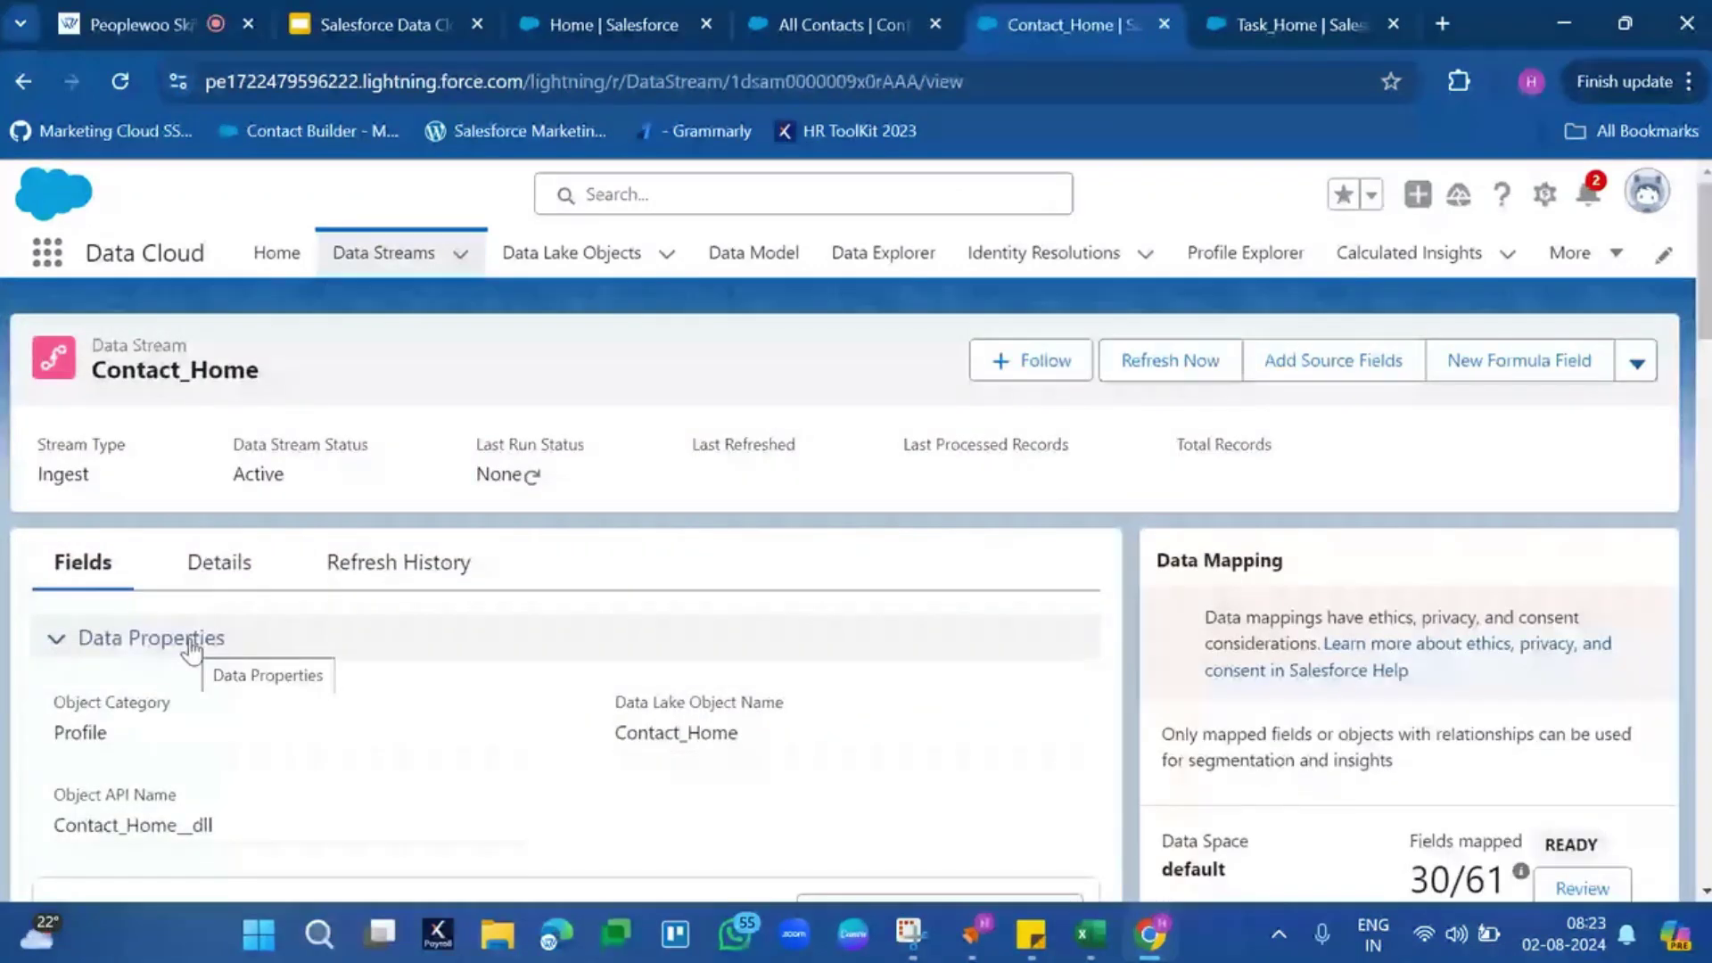
{"action": "double_click", "coordinate": [1244, 442]}
{"action": "left_click", "coordinate": [1244, 442]}
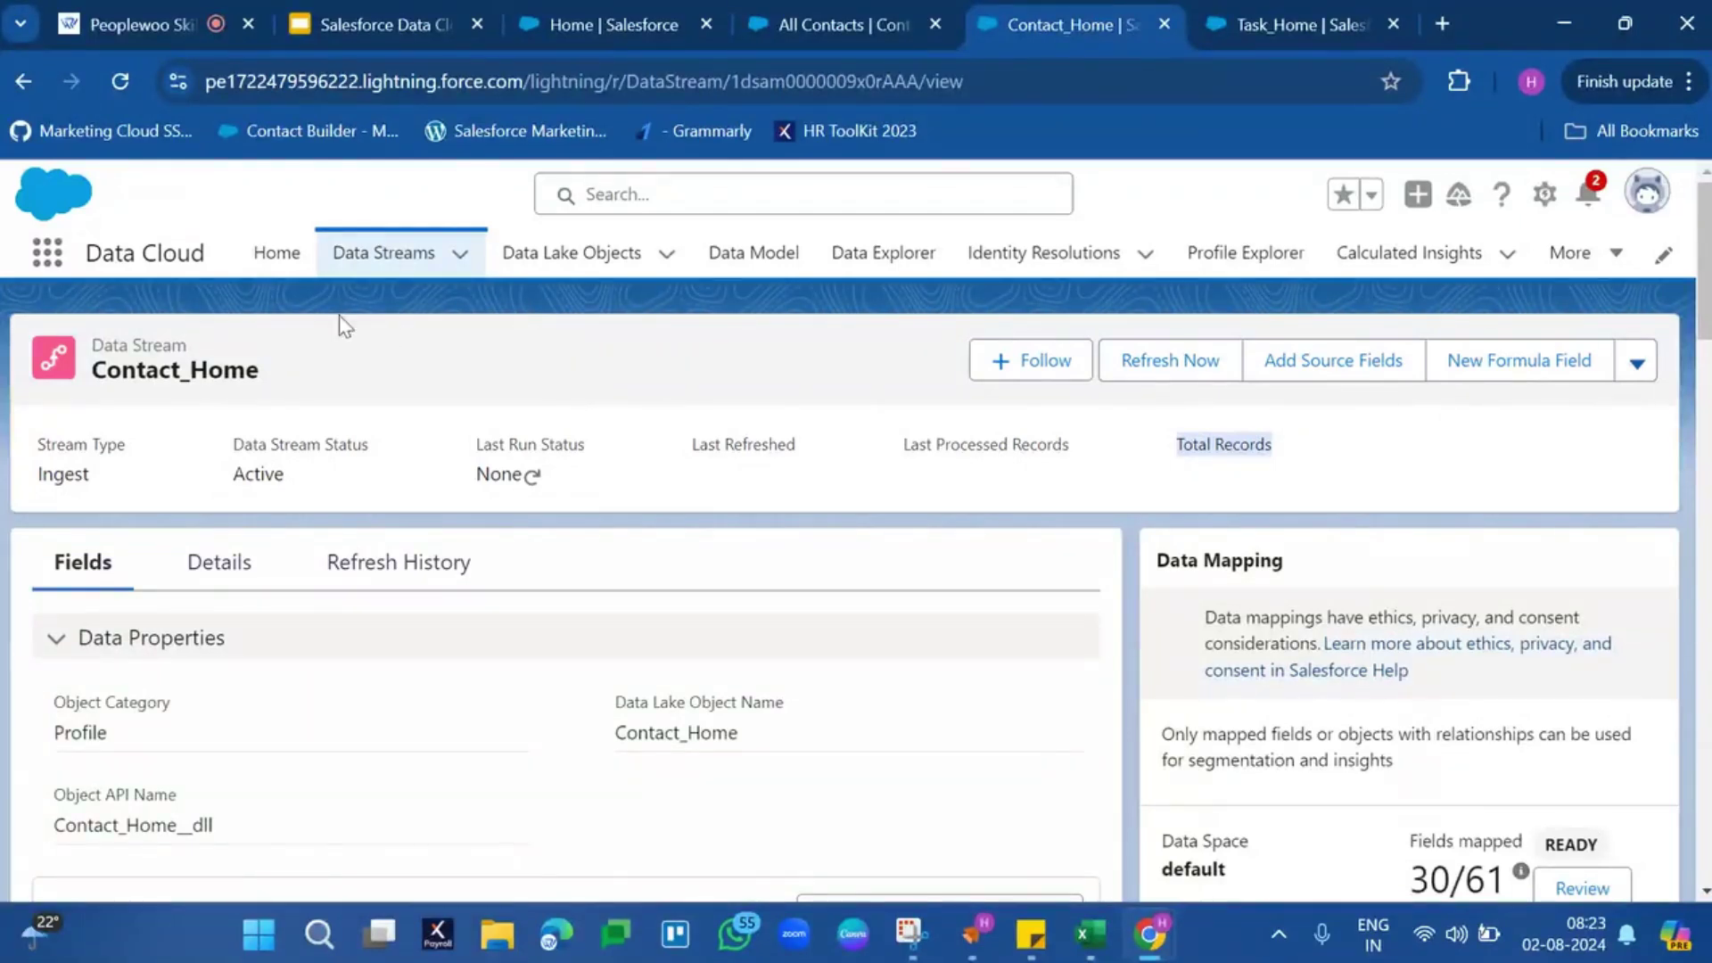
{"action": "double_click", "coordinate": [121, 374]}
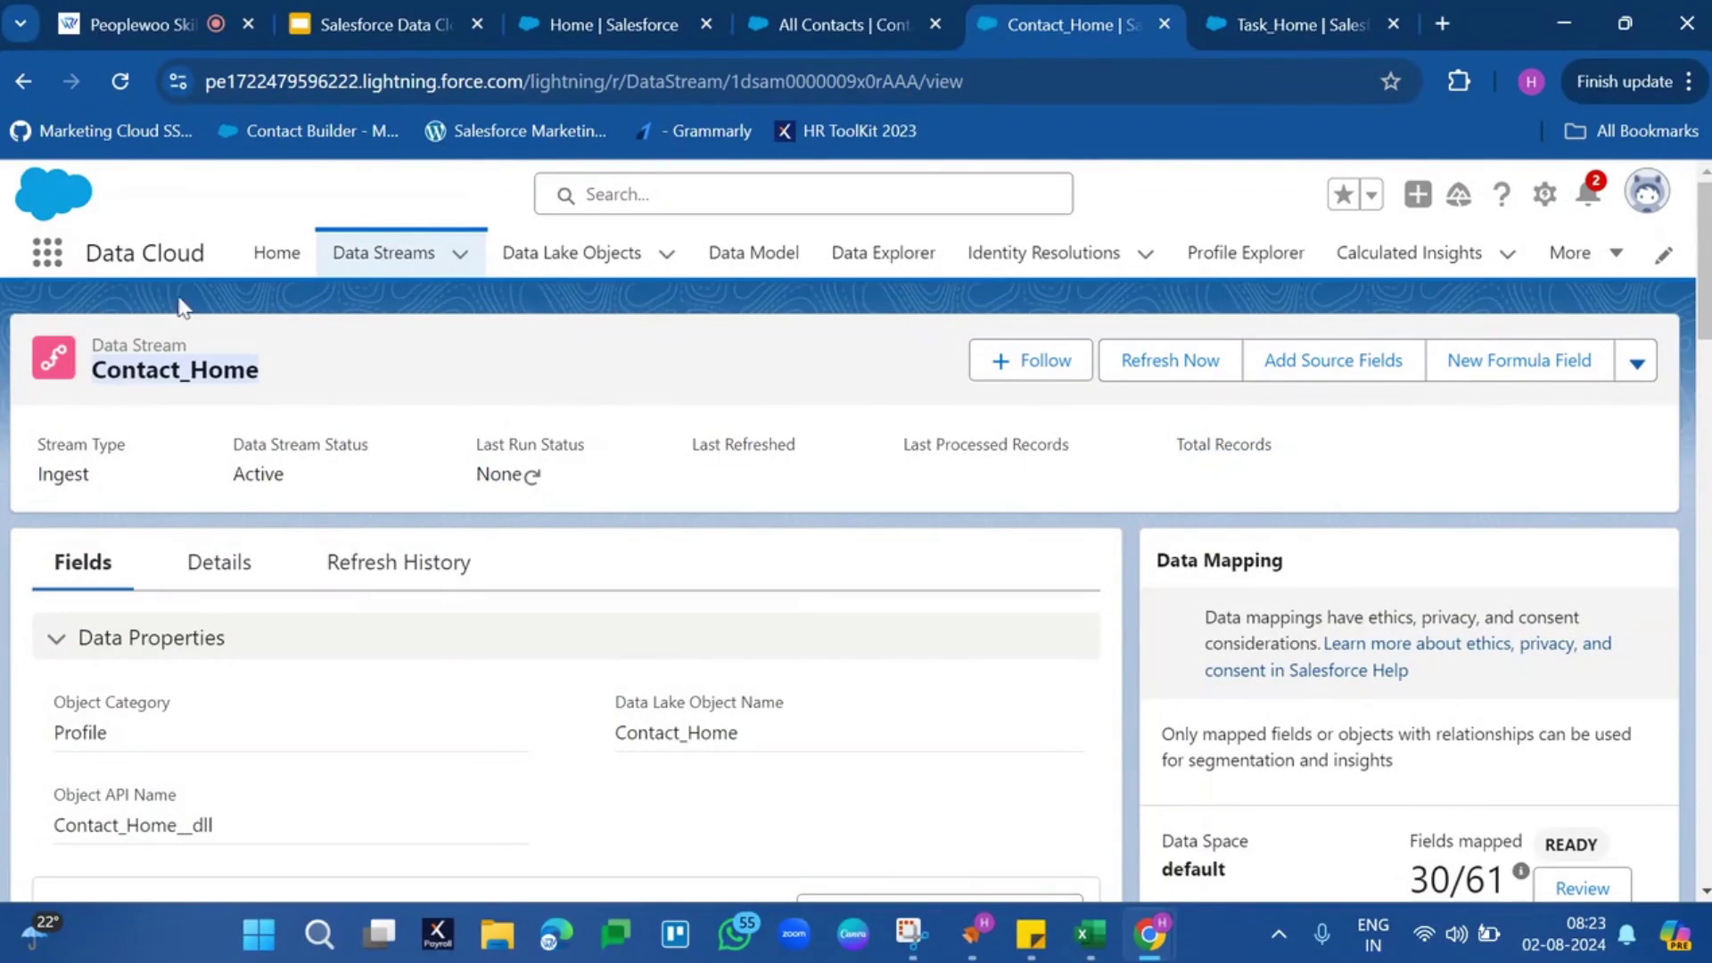
{"action": "left_click", "coordinate": [384, 252]}
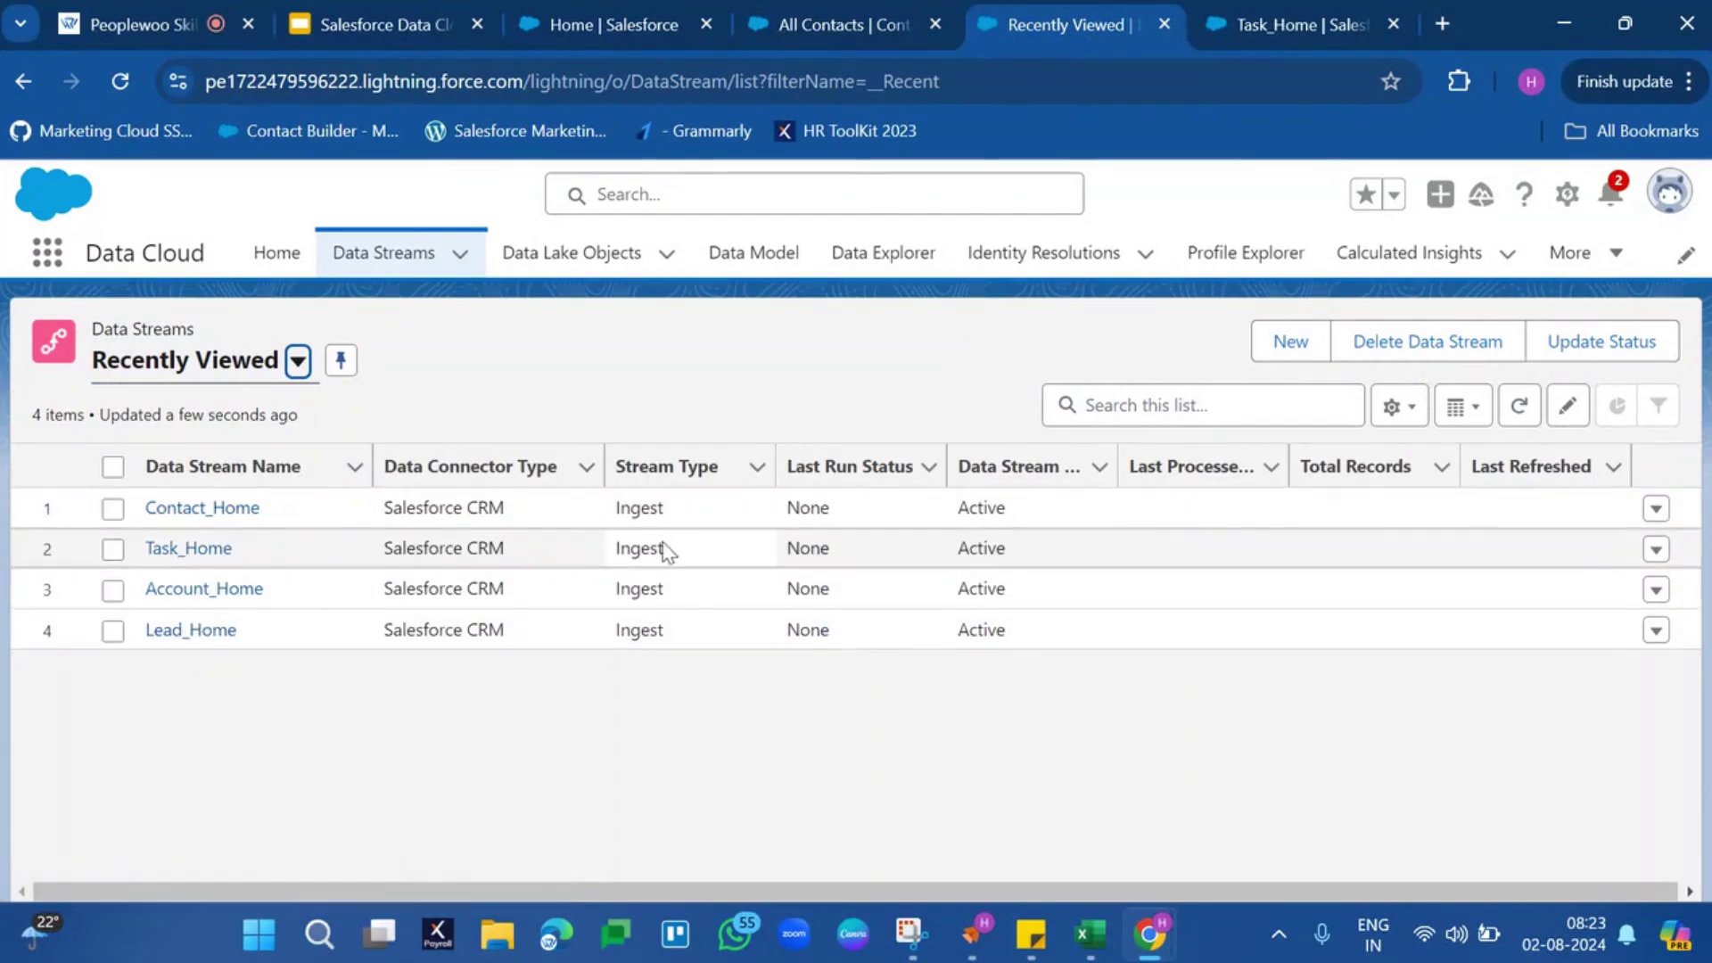
Present the Google Slides deck full screen and advance to slide 16 on Data Lake Objects
{"action": "left_click", "coordinate": [398, 8]}
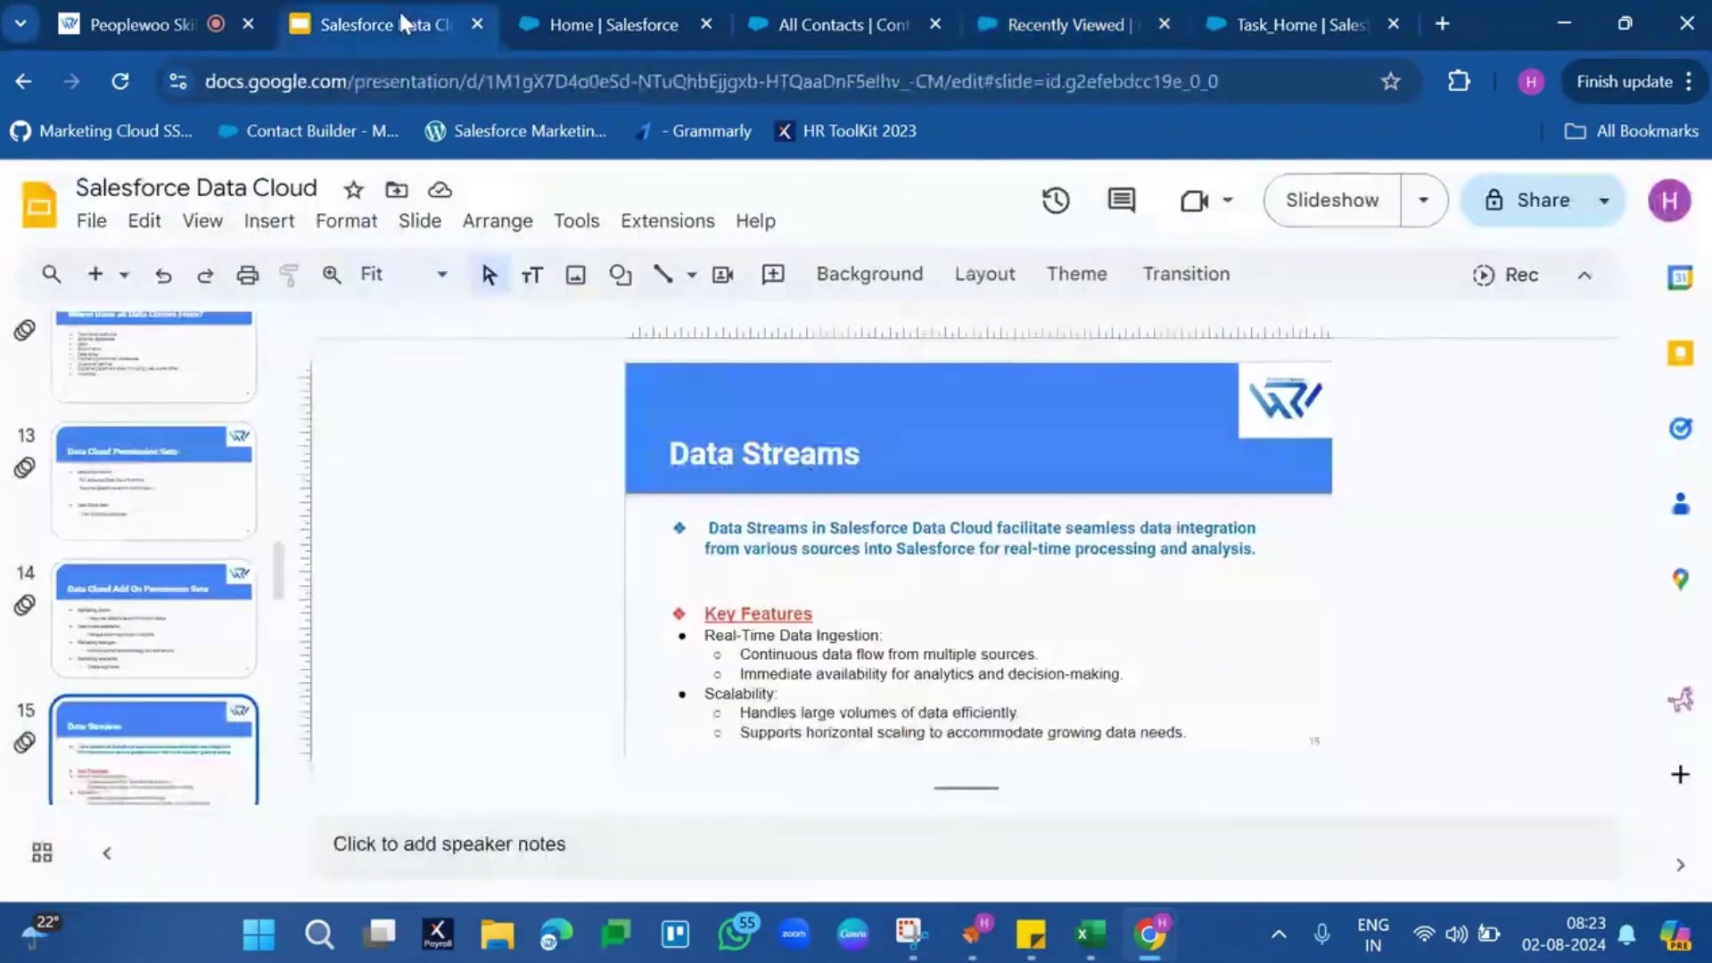
{"action": "left_click", "coordinate": [1322, 194]}
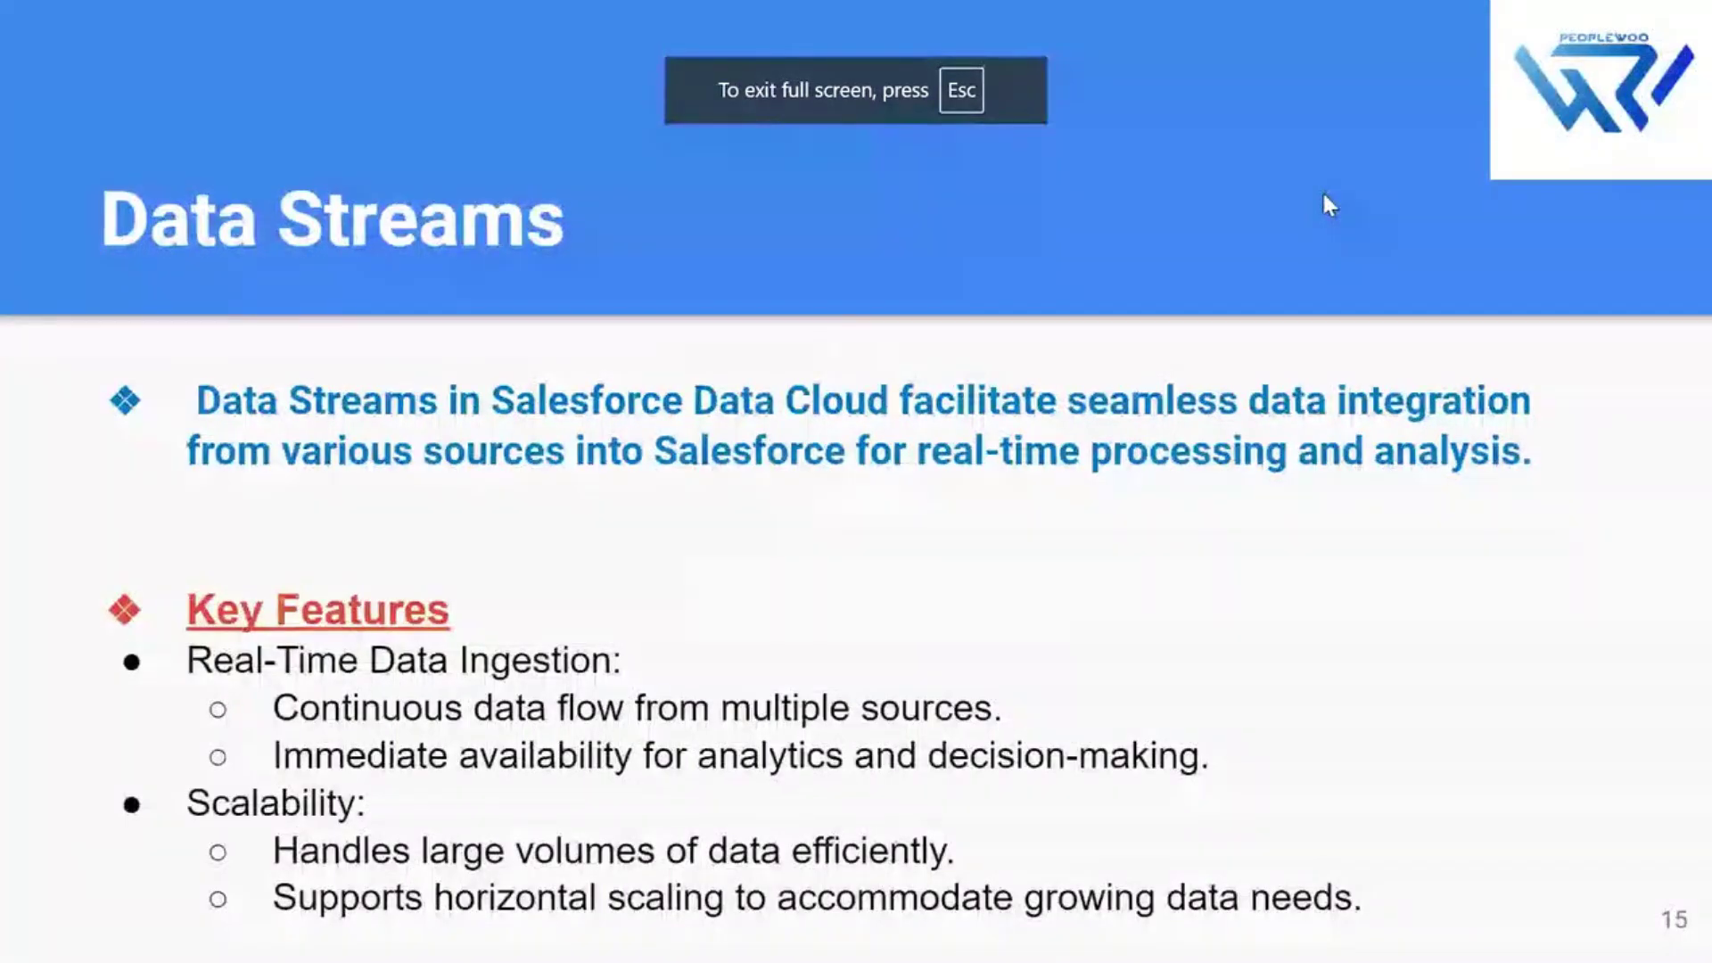
{"action": "key", "text": "Right"}
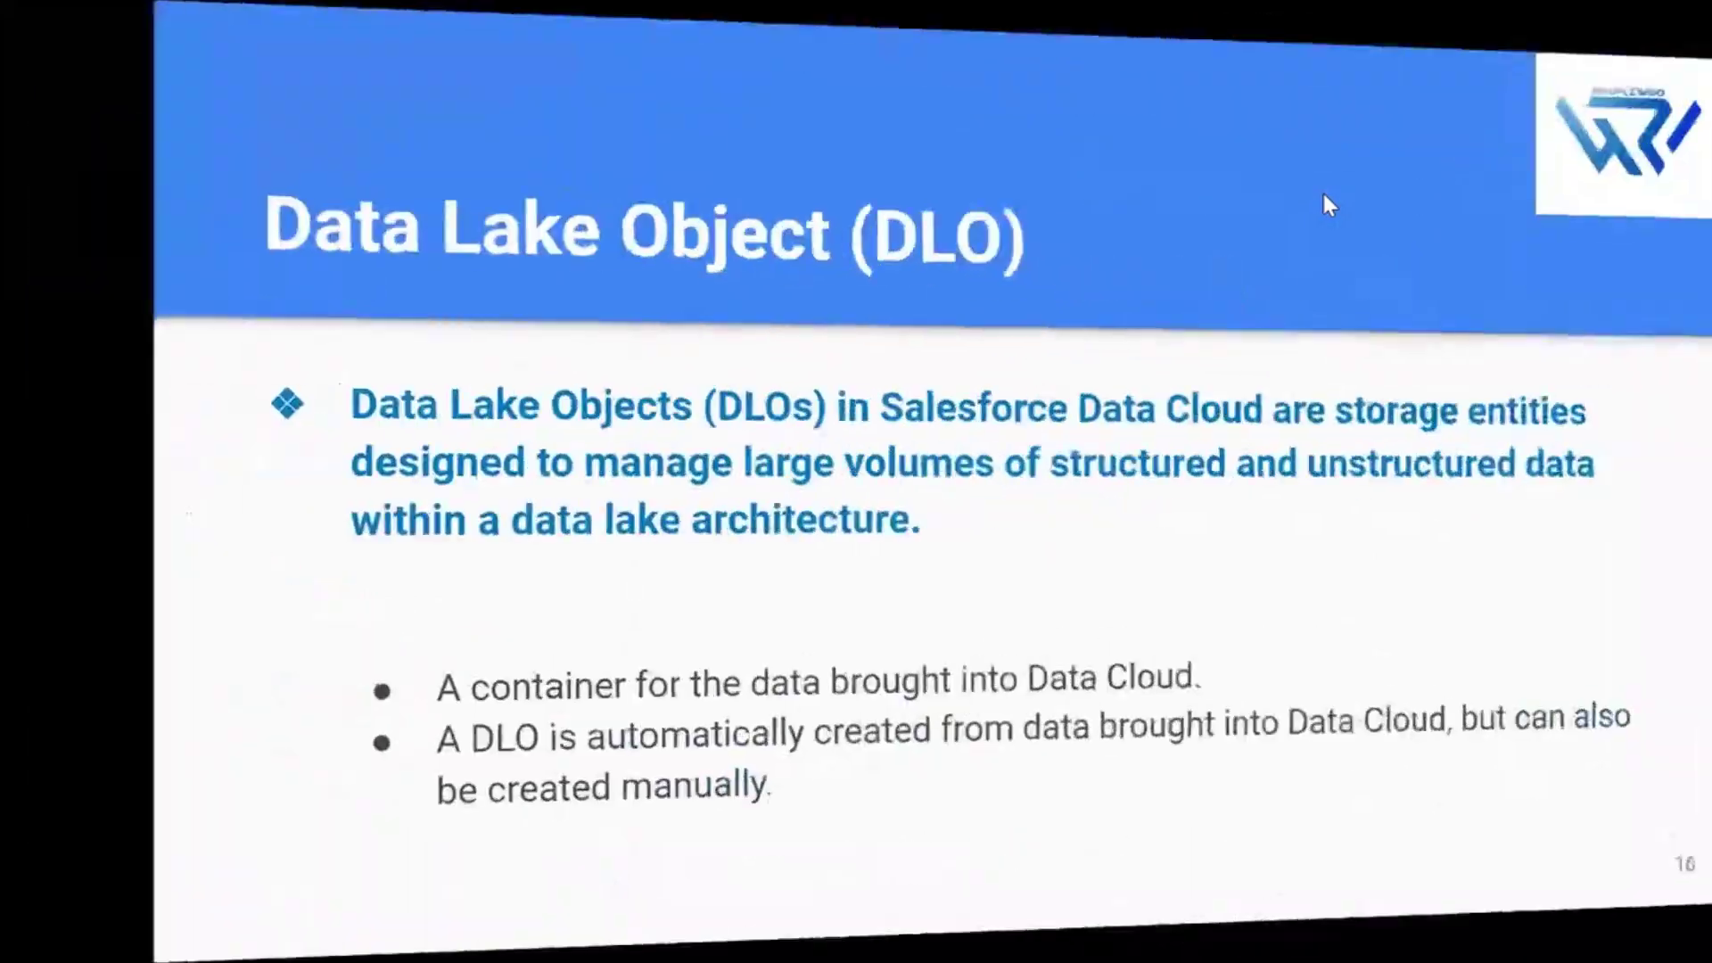
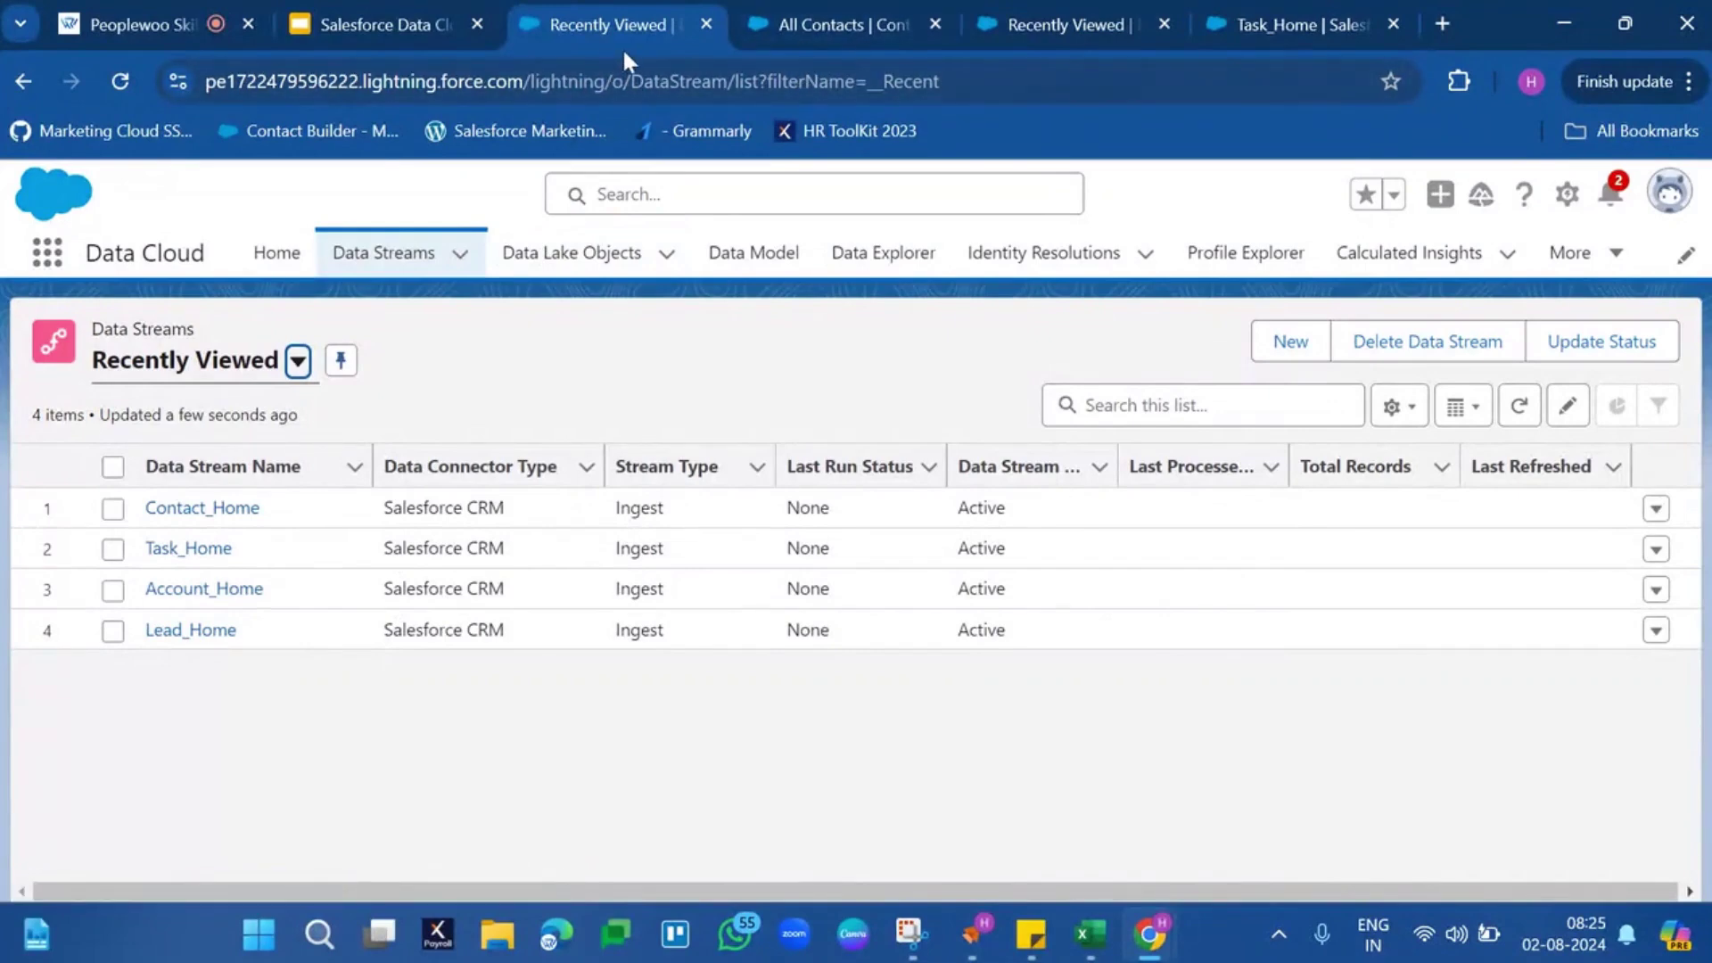
Browse the Data Lake Objects list and the All Contacts tab, then open the Contact_Home data lake object
{"action": "left_click", "coordinate": [548, 252]}
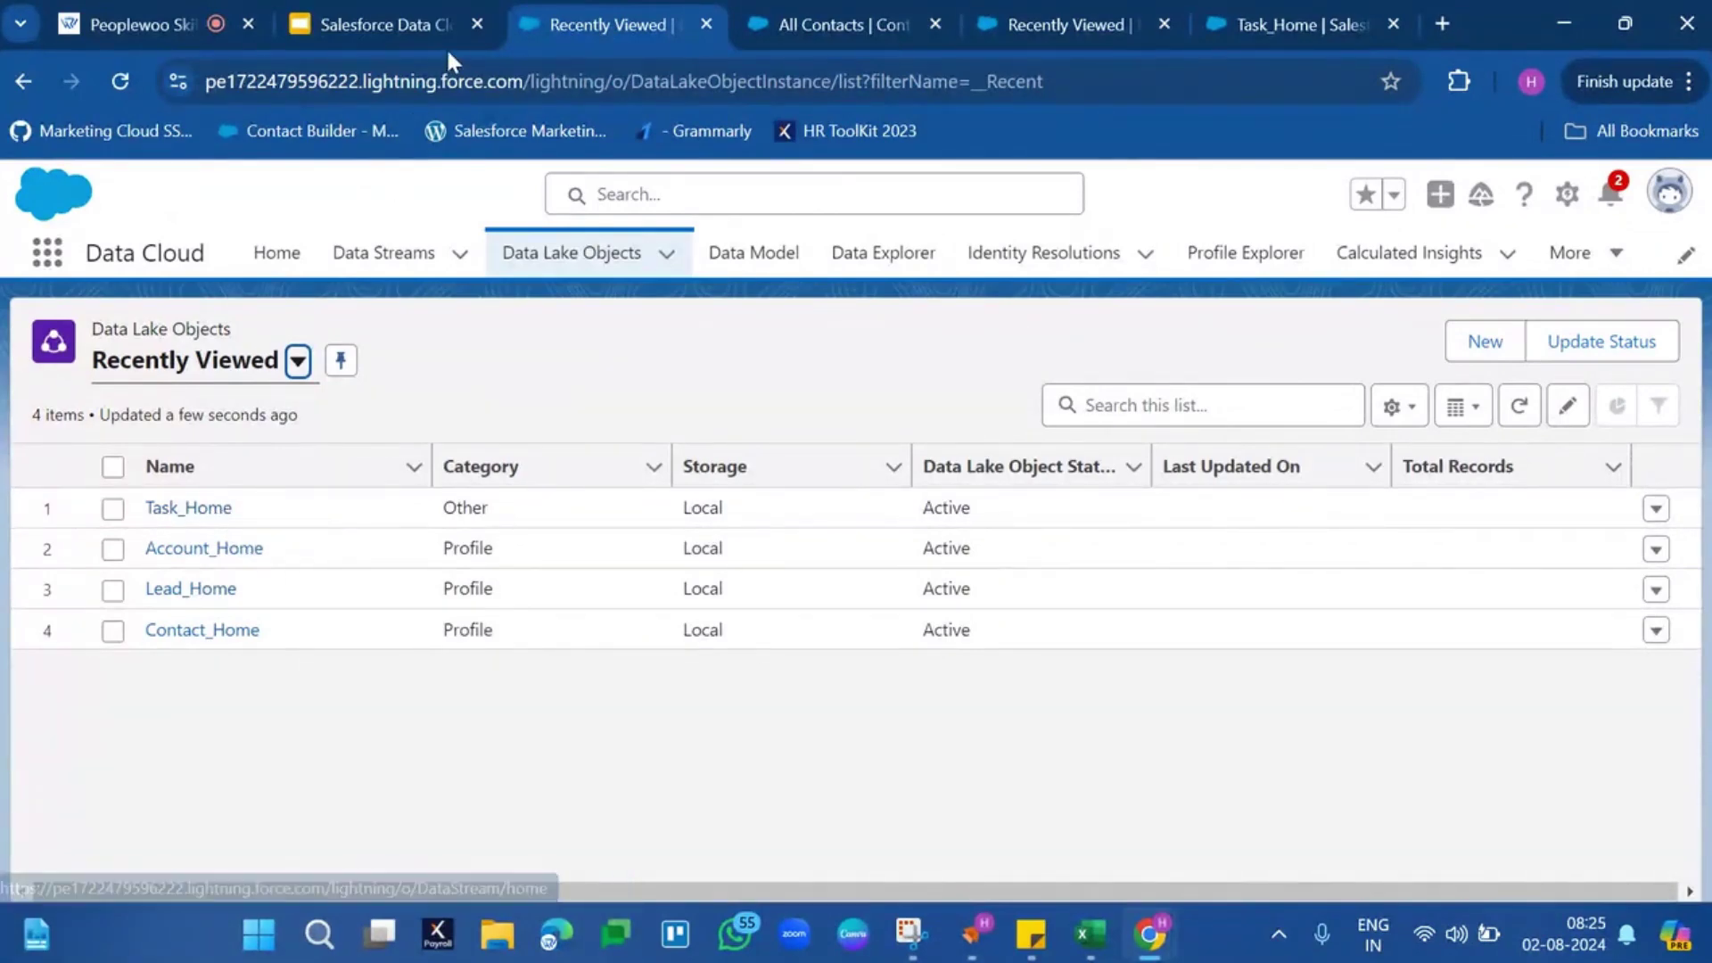
{"action": "left_click", "coordinate": [393, 258]}
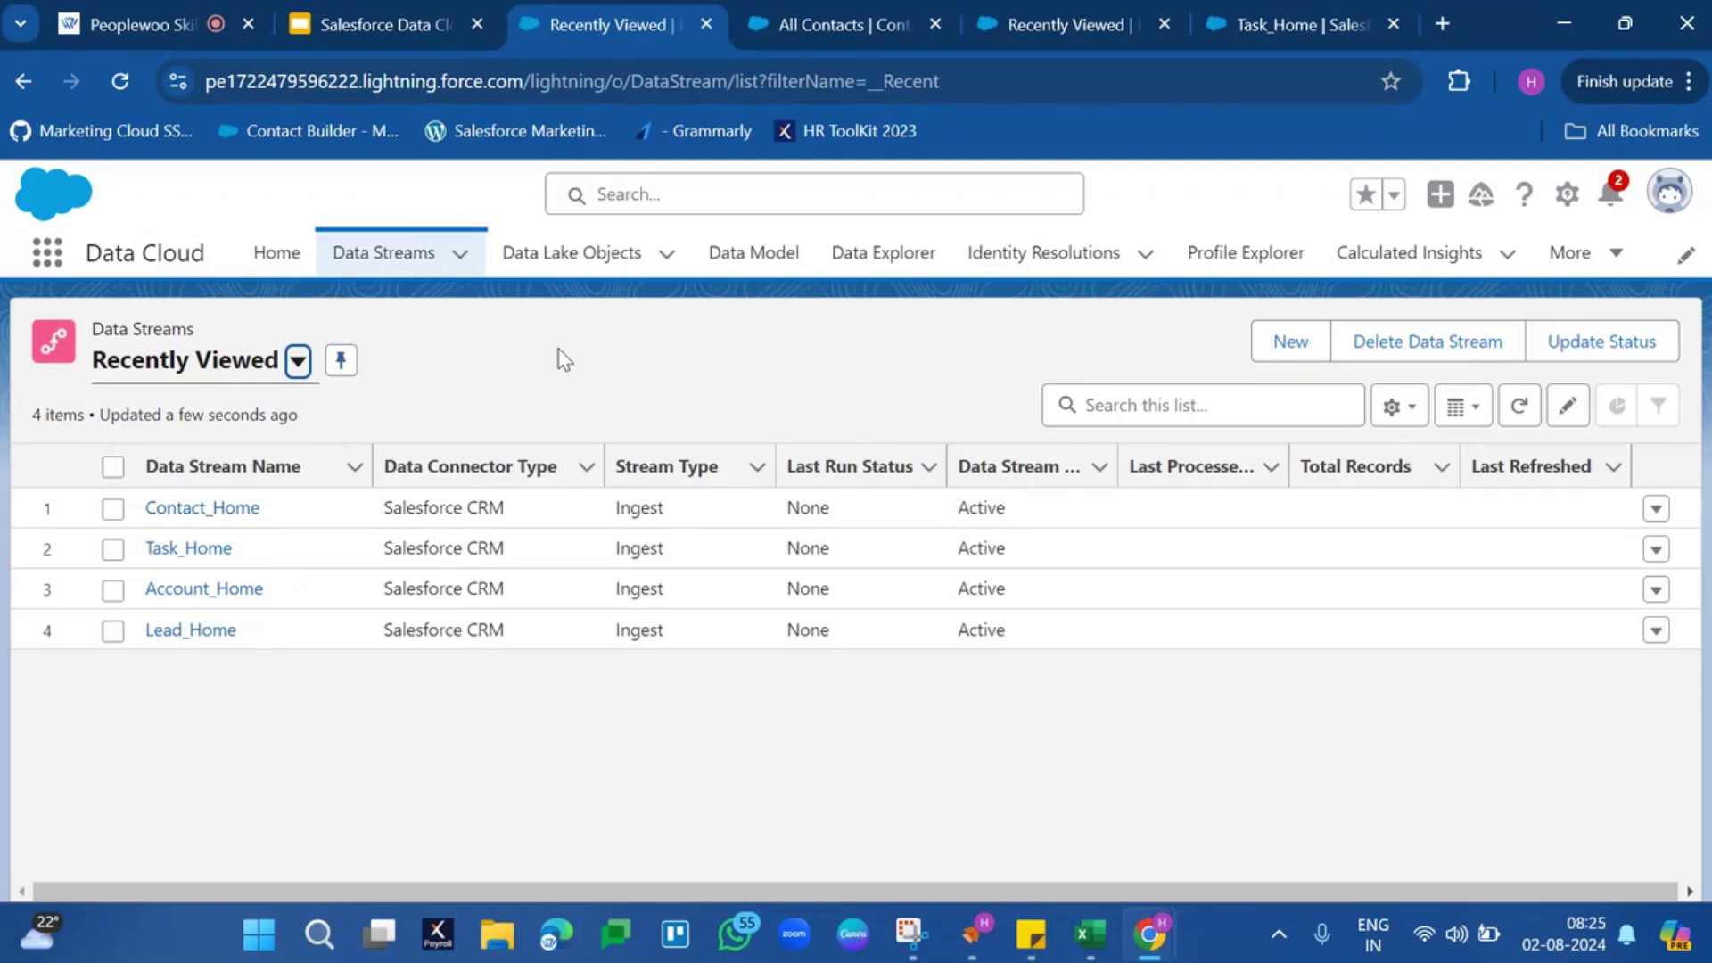
{"action": "left_click", "coordinate": [798, 18]}
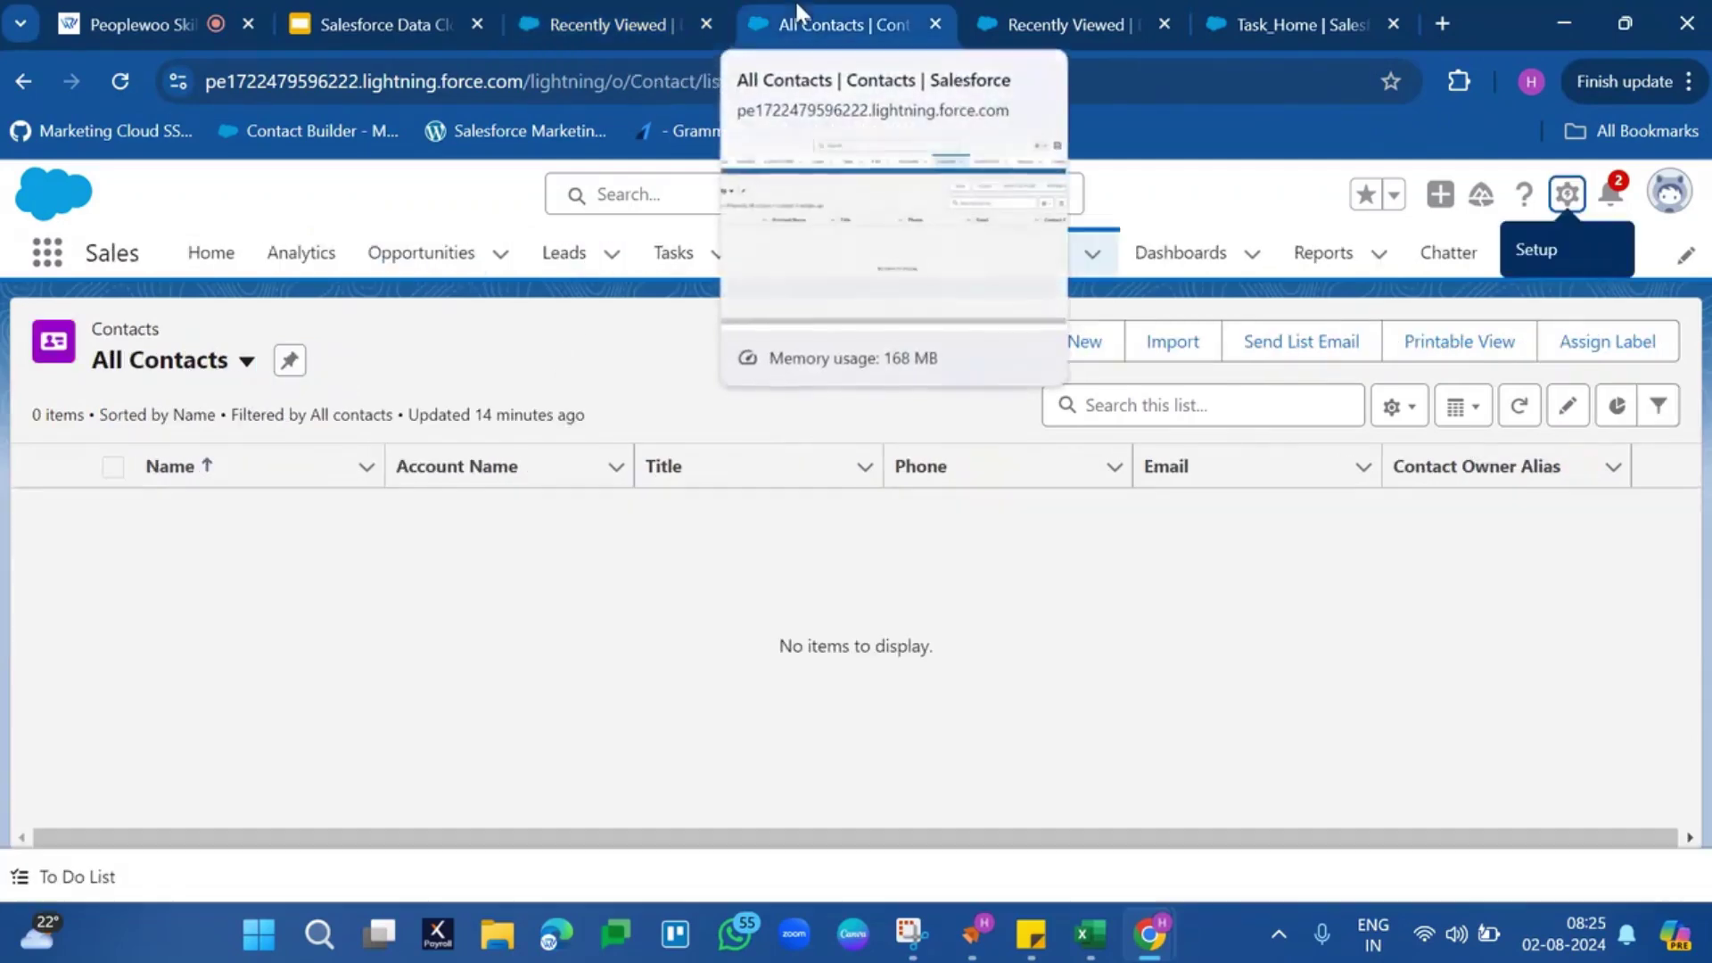
{"action": "left_click", "coordinate": [624, 21]}
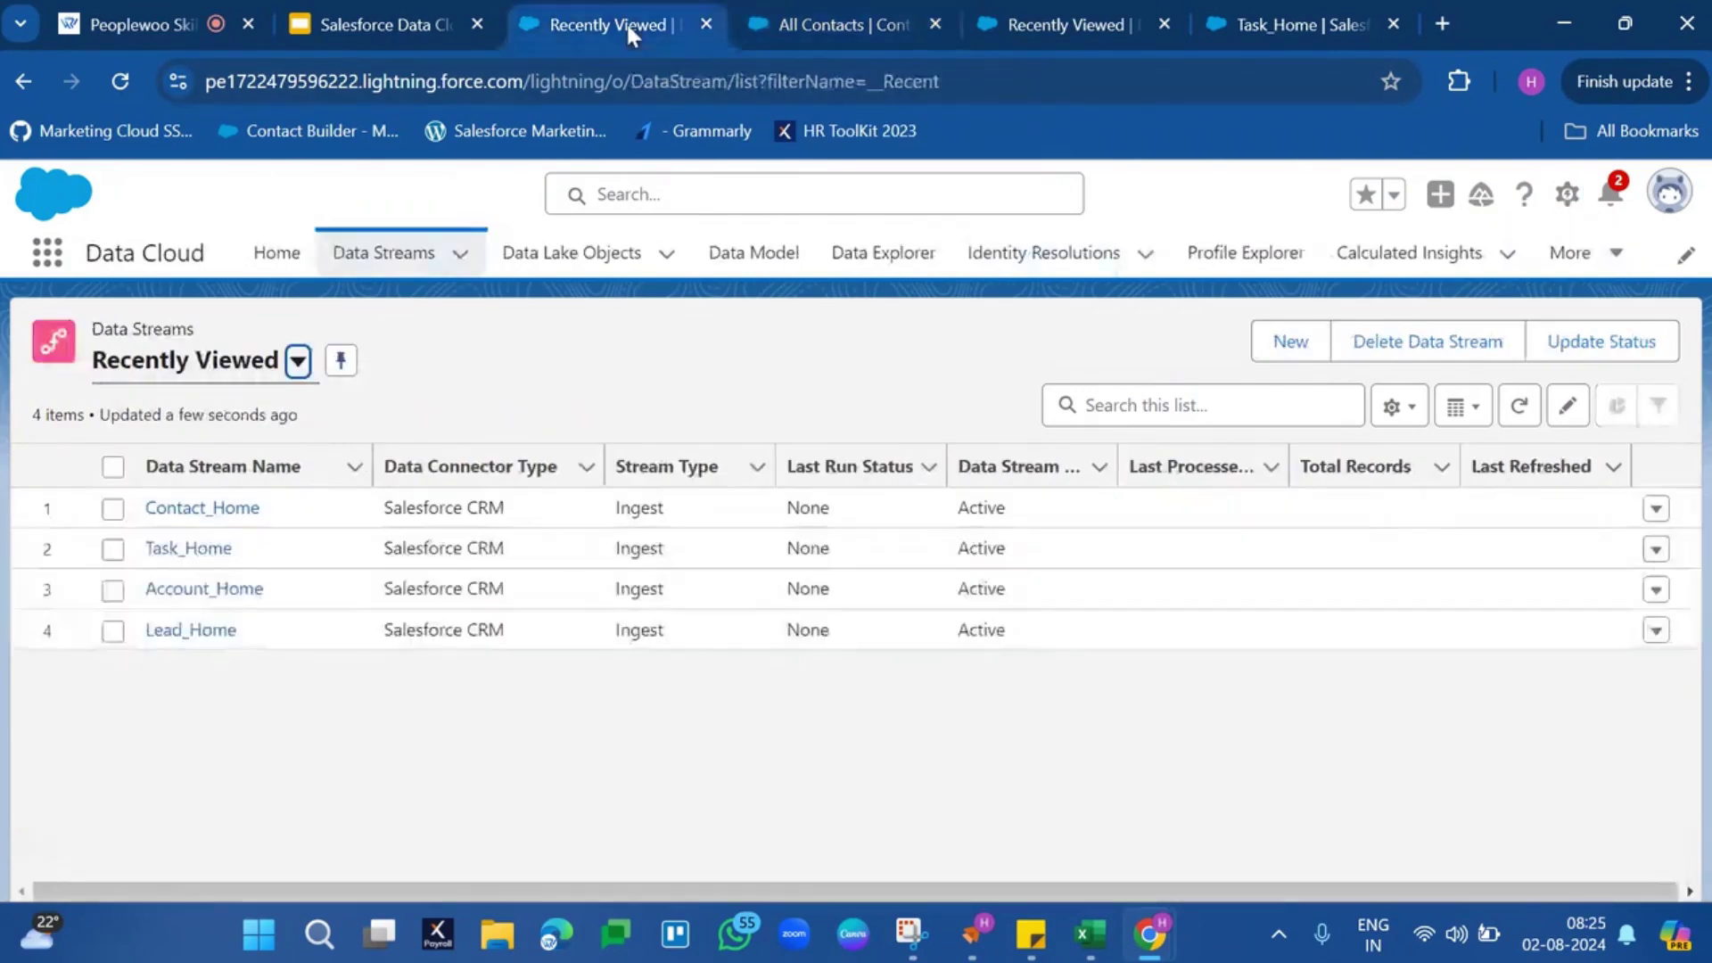
{"action": "left_click", "coordinate": [571, 268]}
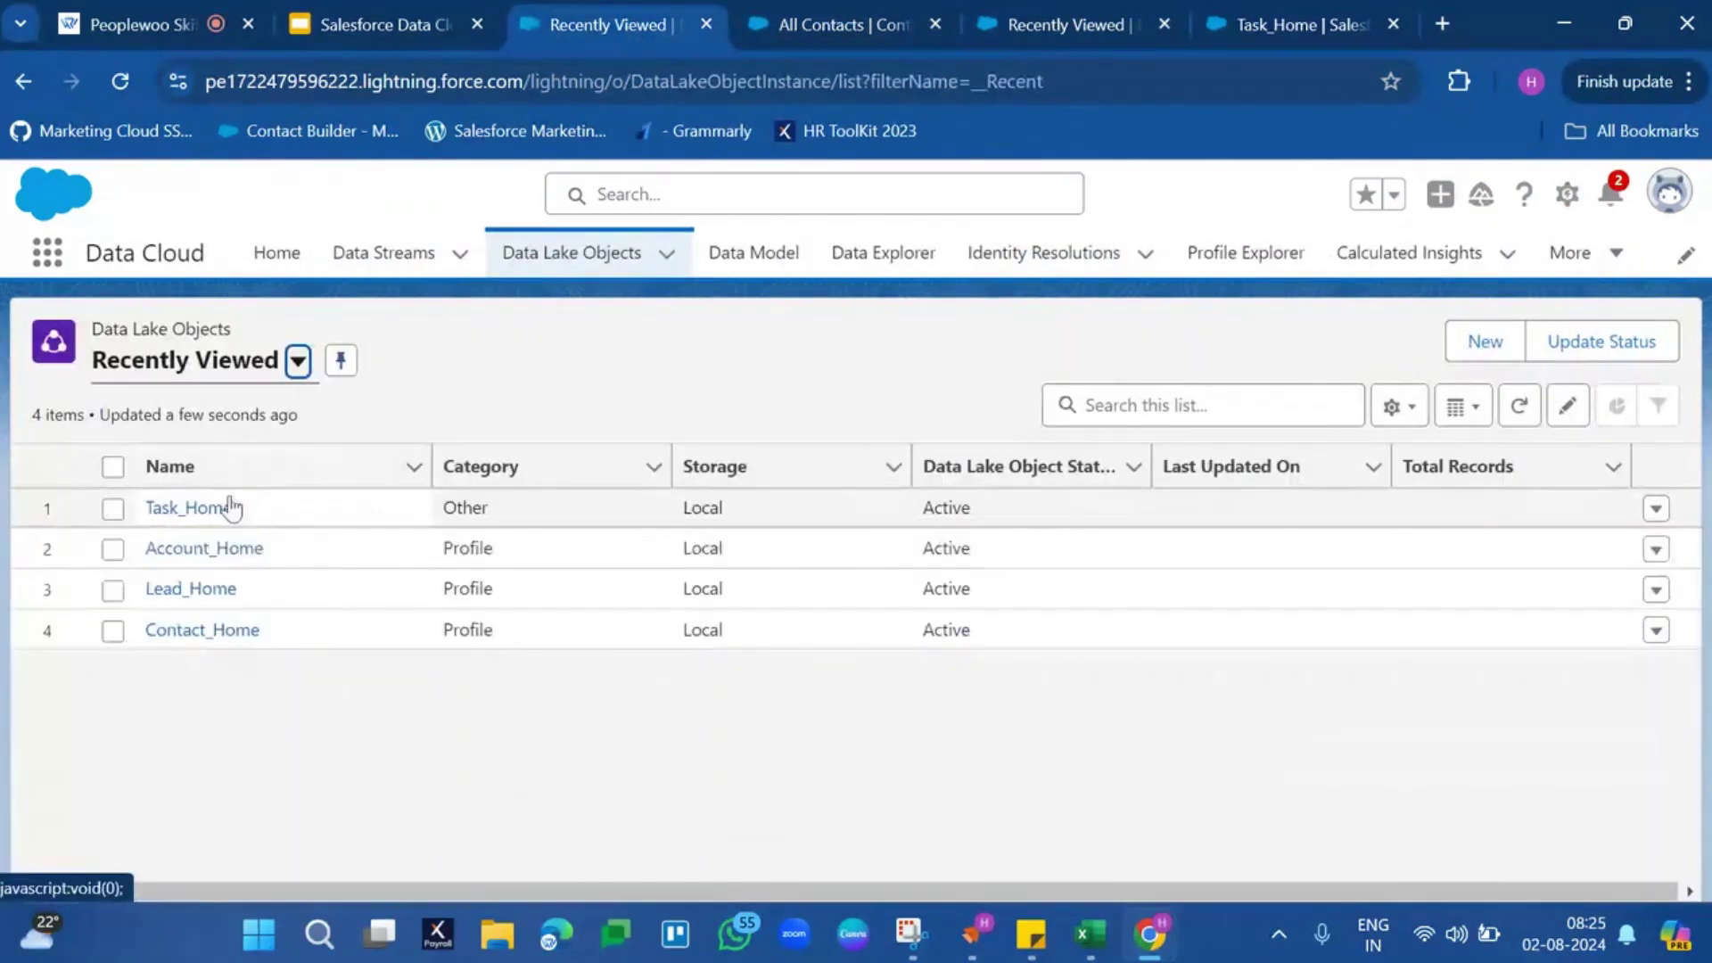
{"action": "left_click", "coordinate": [192, 631]}
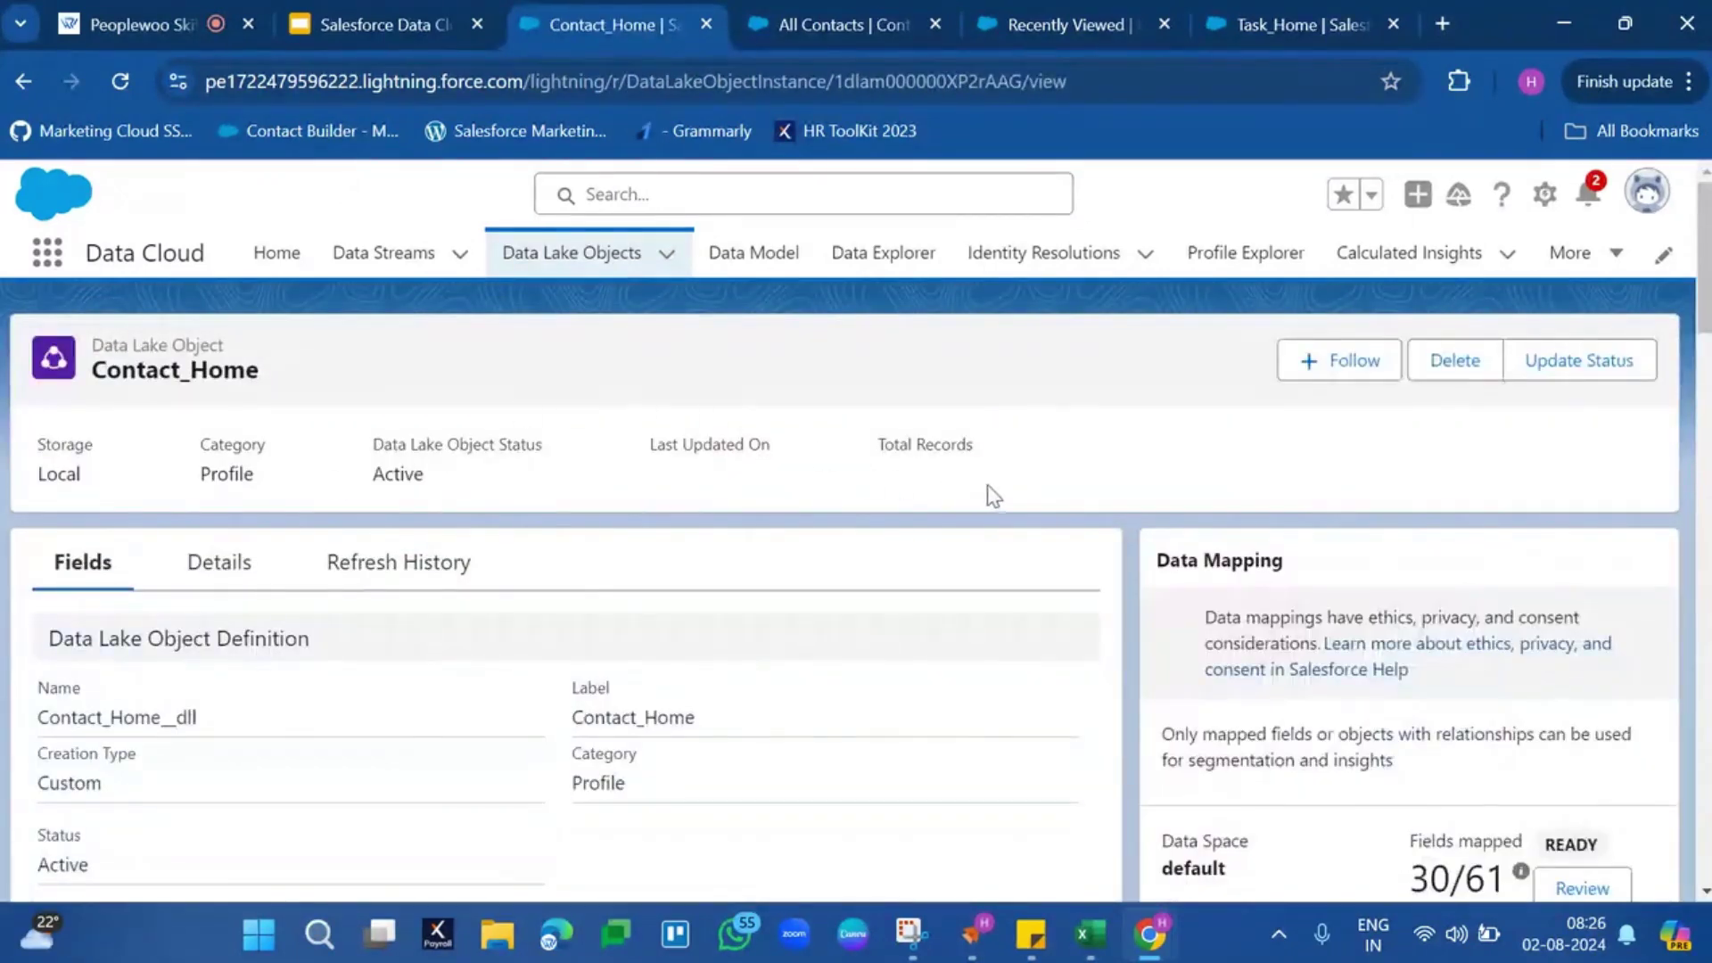
Highlight Contact_Home's Total Records, view the Data Model objects page, then switch to the slide deck
{"action": "triple_click", "coordinate": [935, 448]}
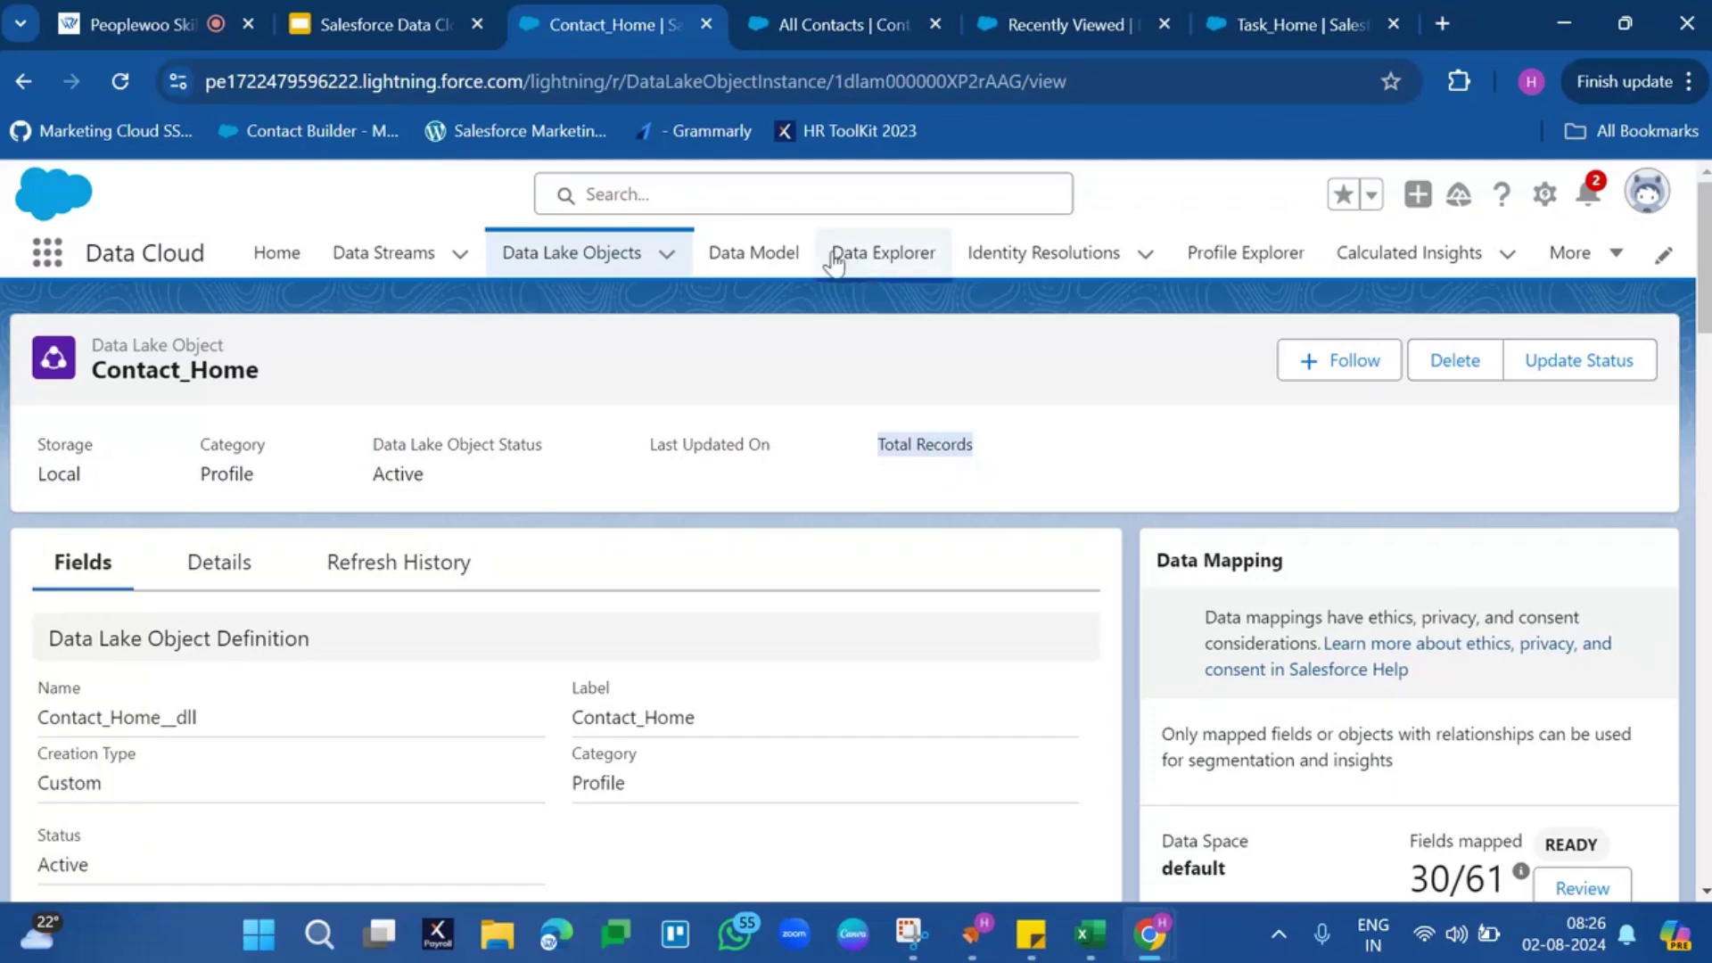
{"action": "left_click", "coordinate": [757, 265]}
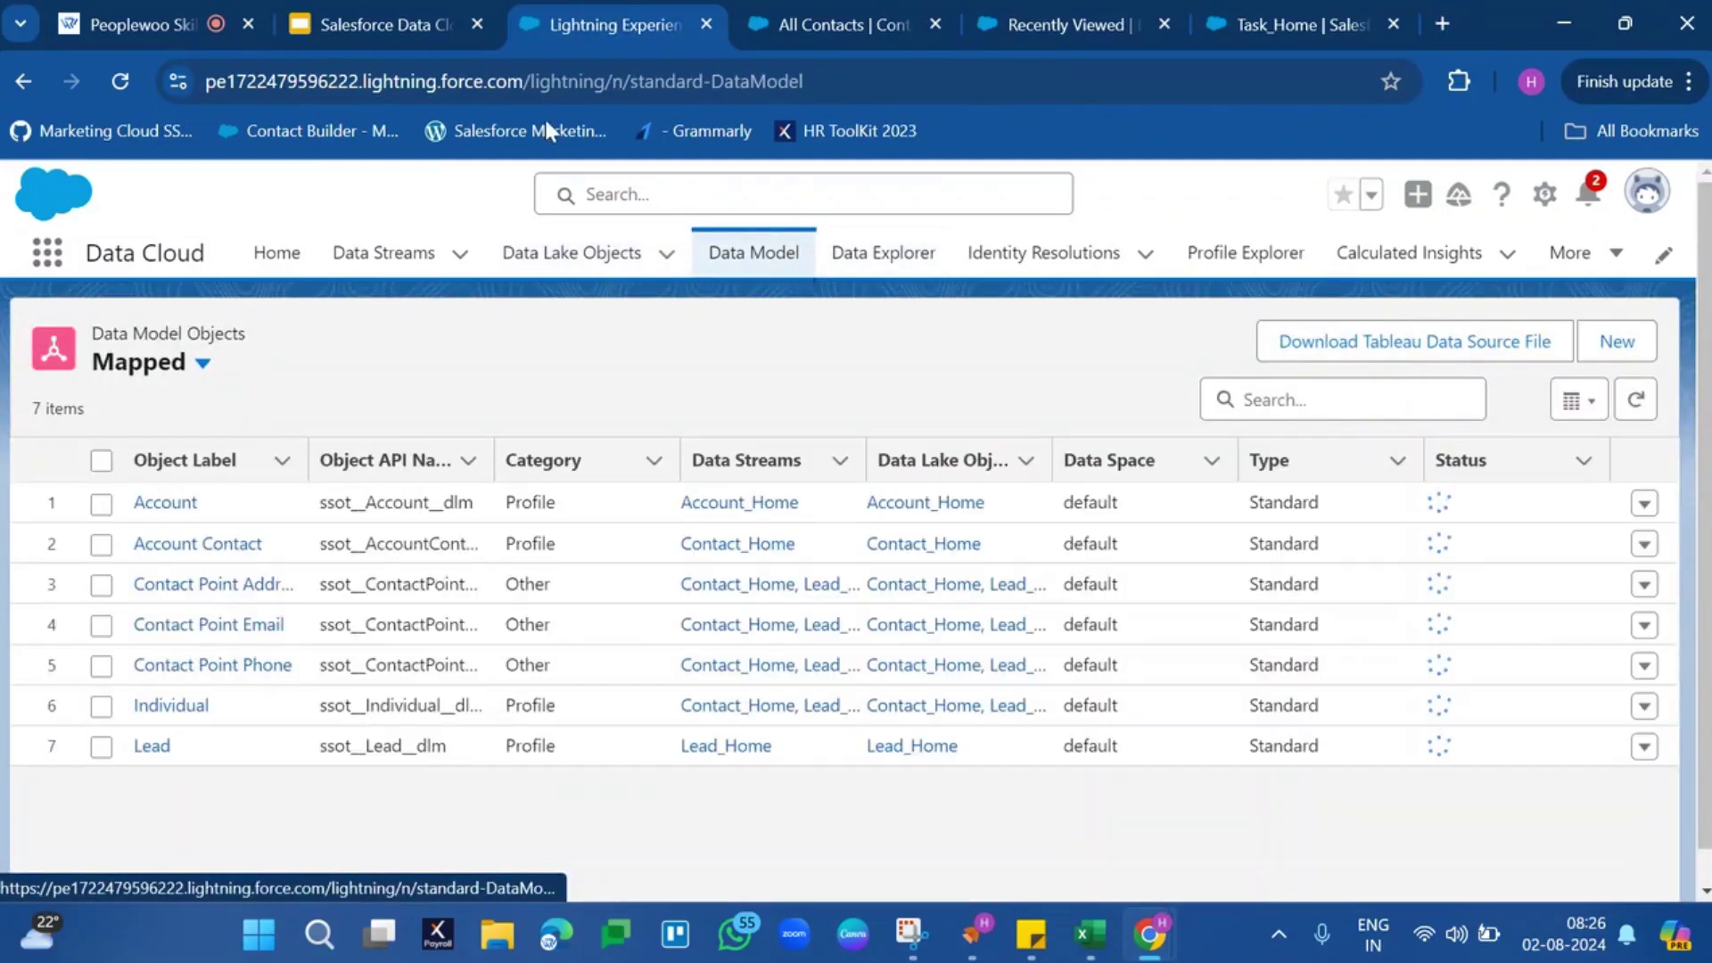
{"action": "left_click", "coordinate": [430, 27]}
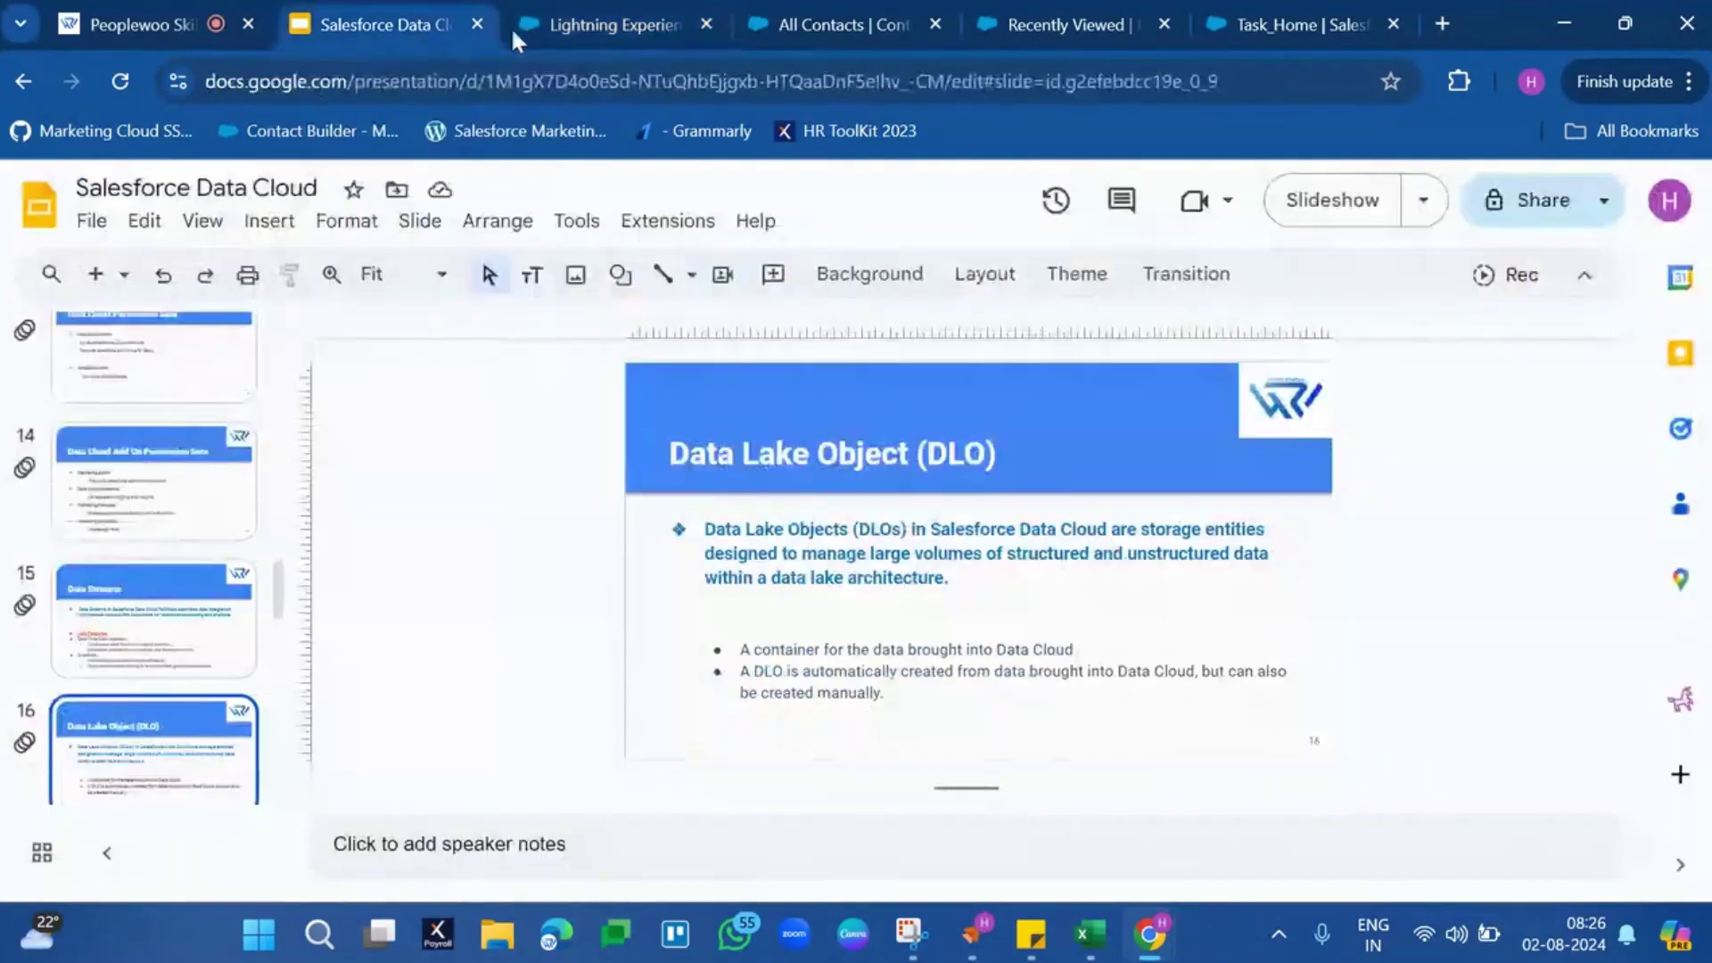
Present the deck on slide 17, Data Model Objects (DMO), then exit back to the Data Model page
{"action": "left_click", "coordinate": [1381, 201]}
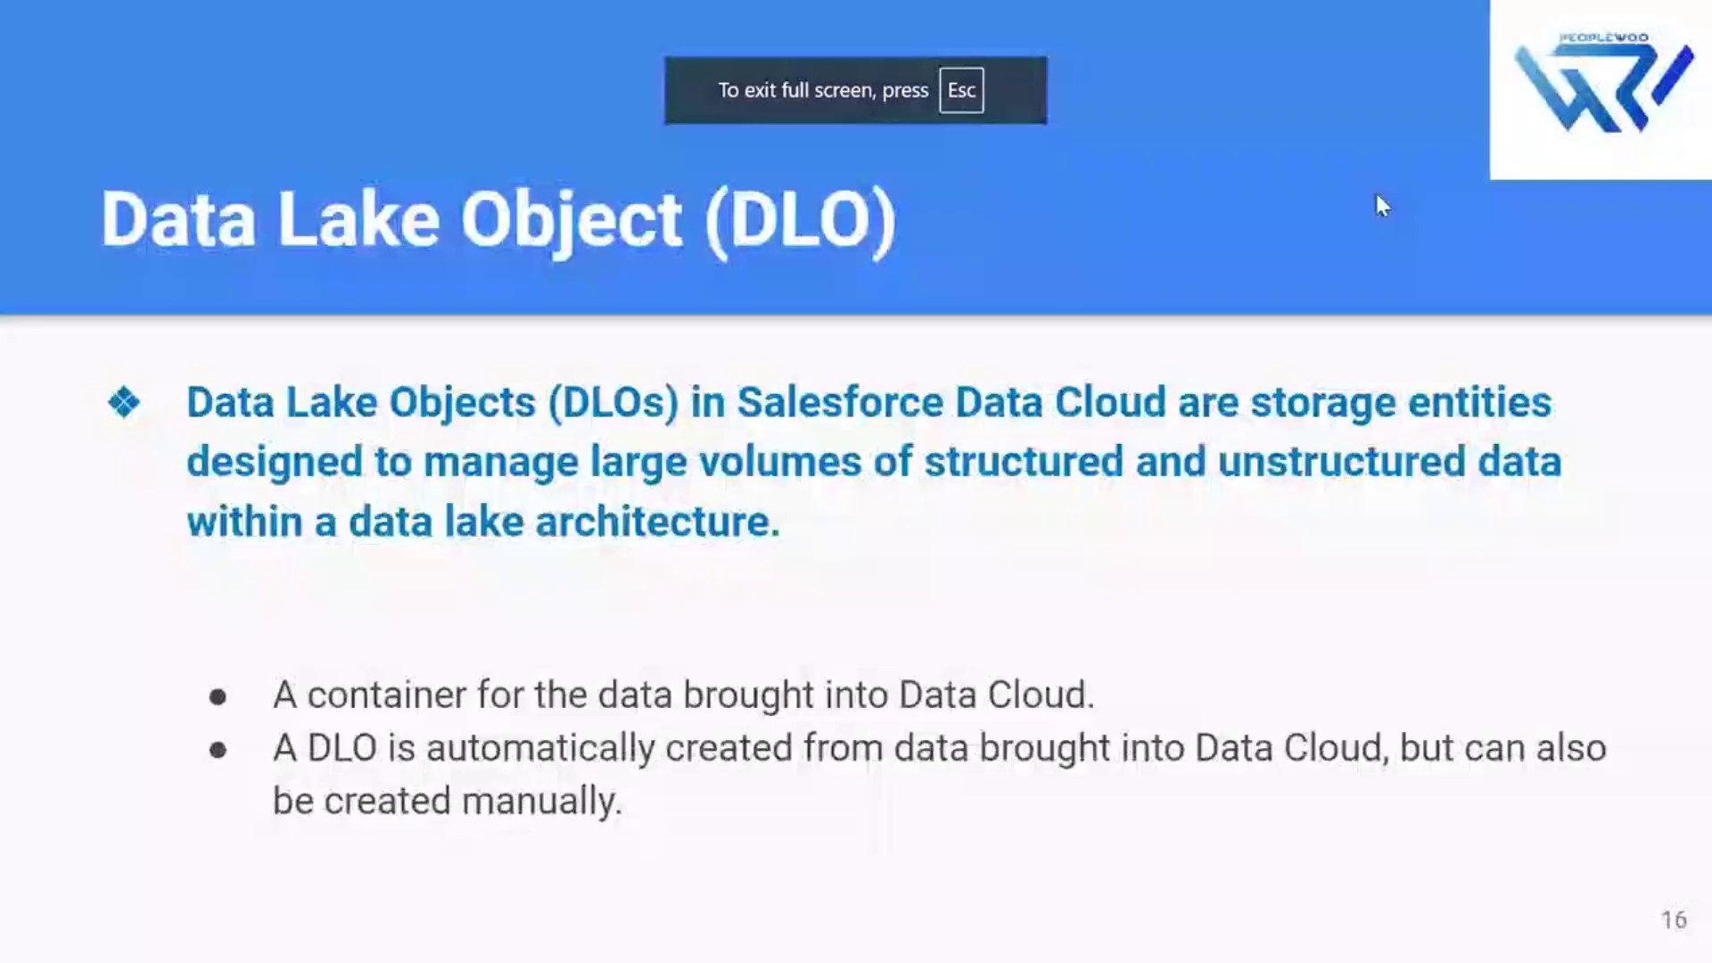
{"action": "key", "text": "7"}
{"action": "key", "text": "Return"}
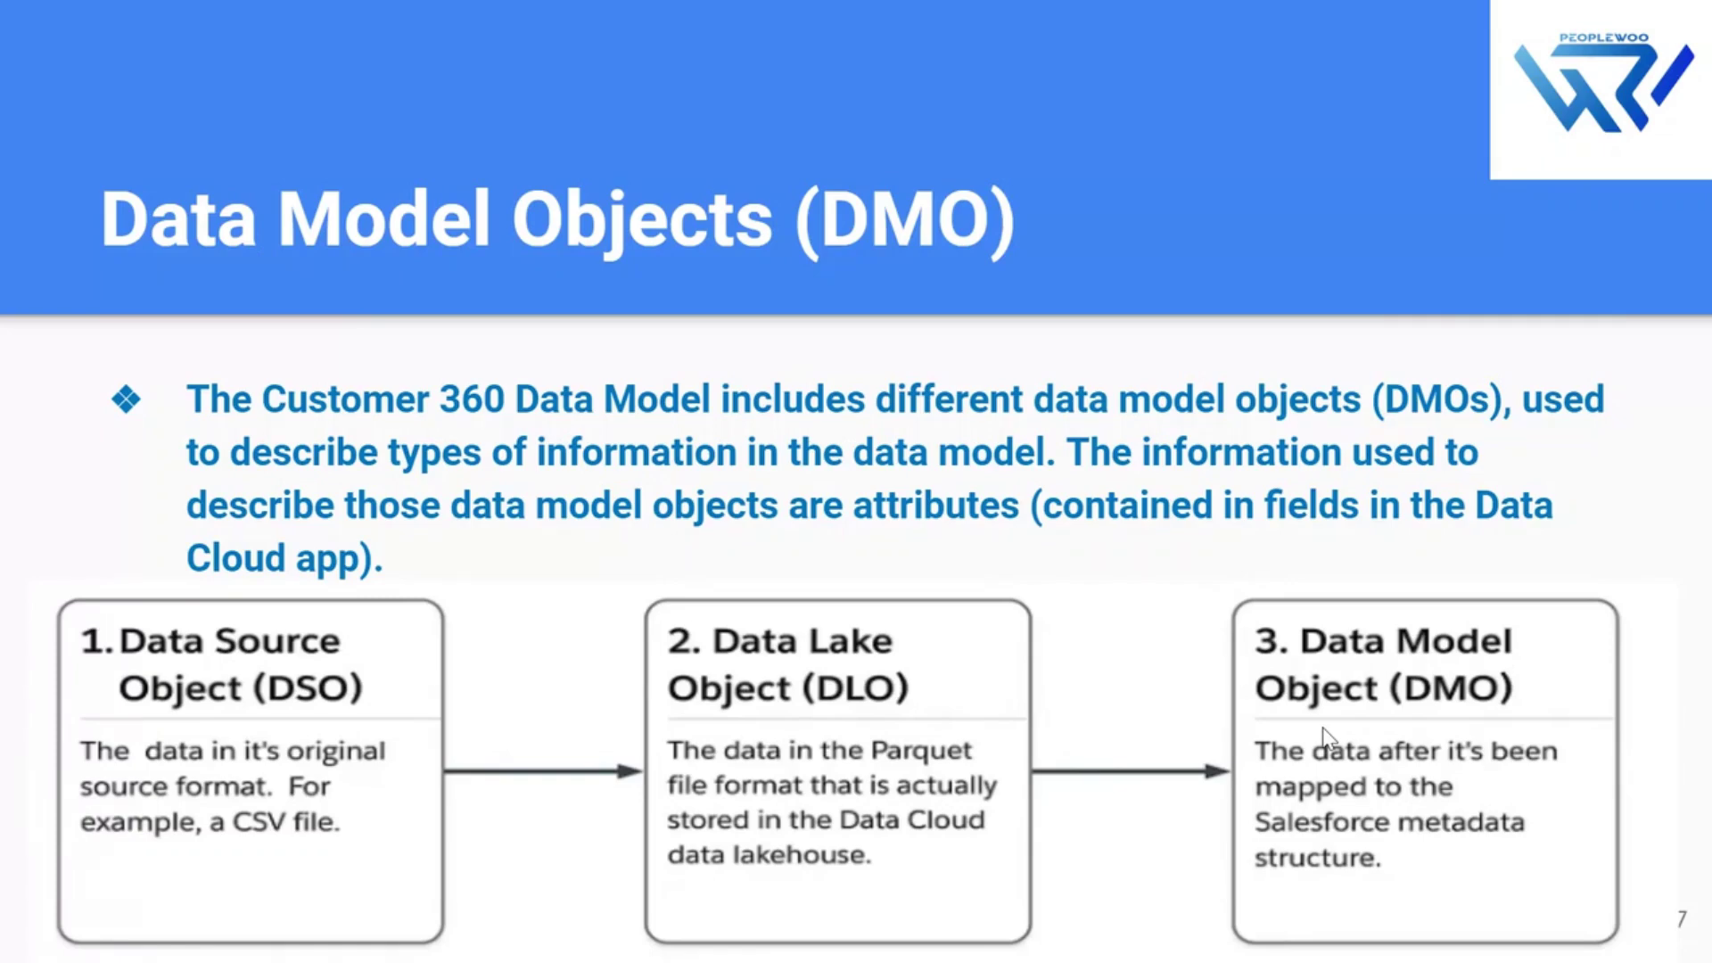
{"action": "key", "text": "Escape"}
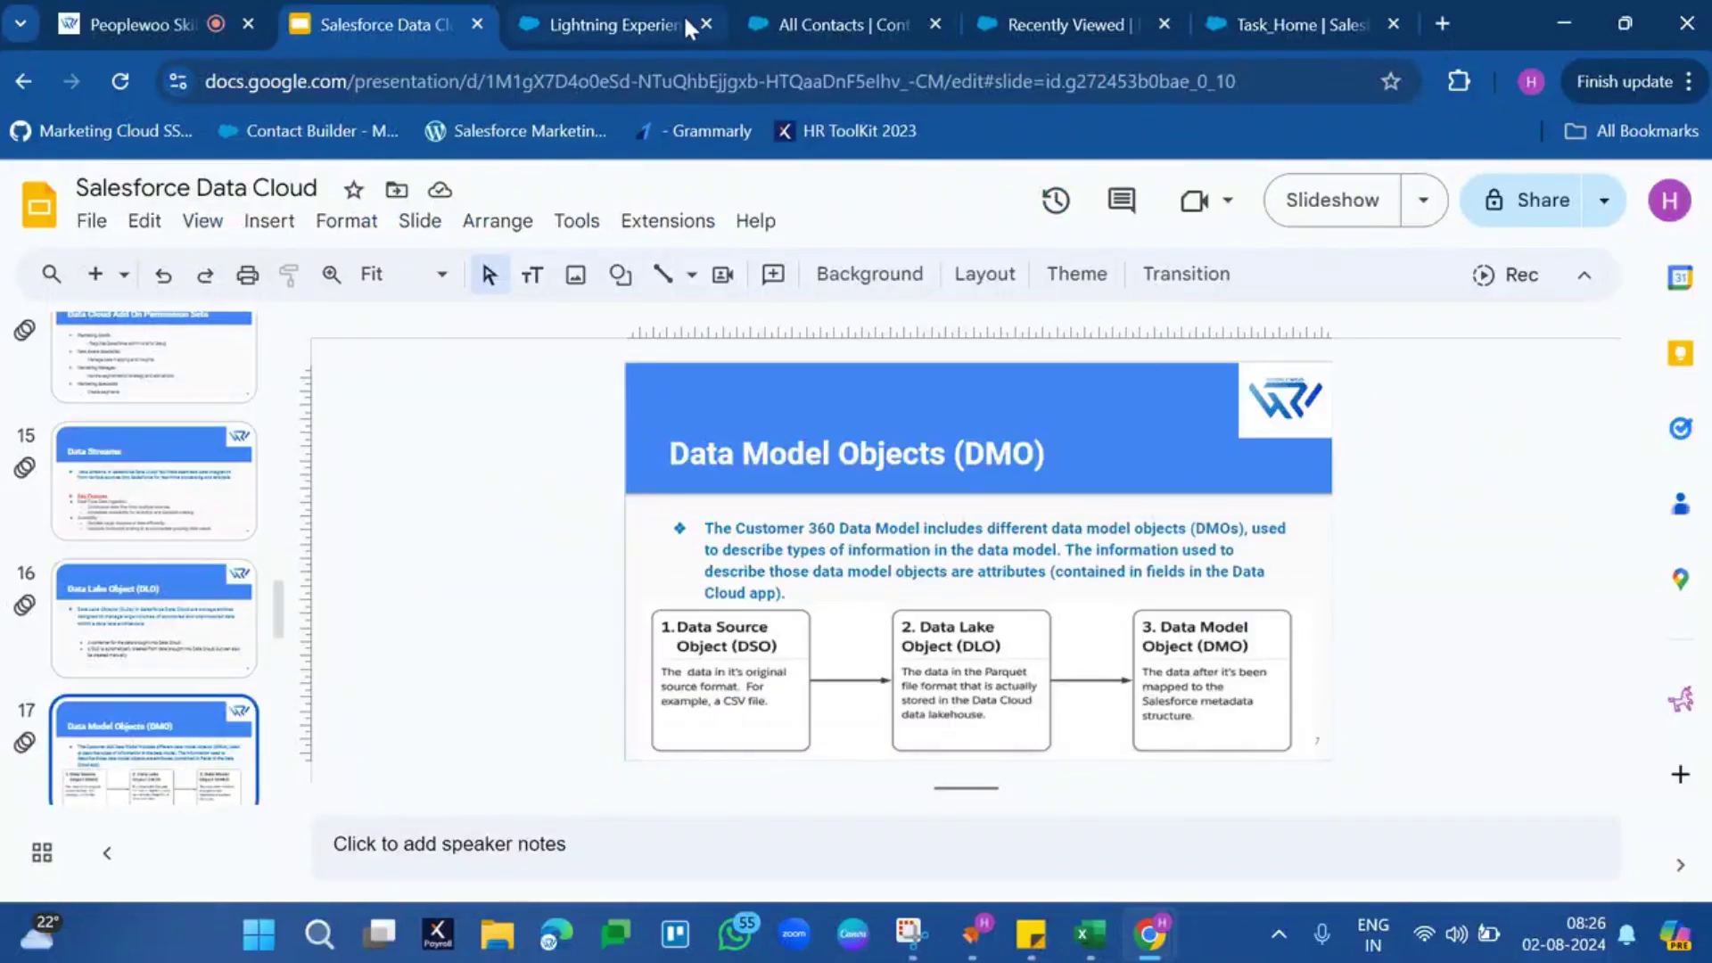
{"action": "left_click", "coordinate": [613, 25]}
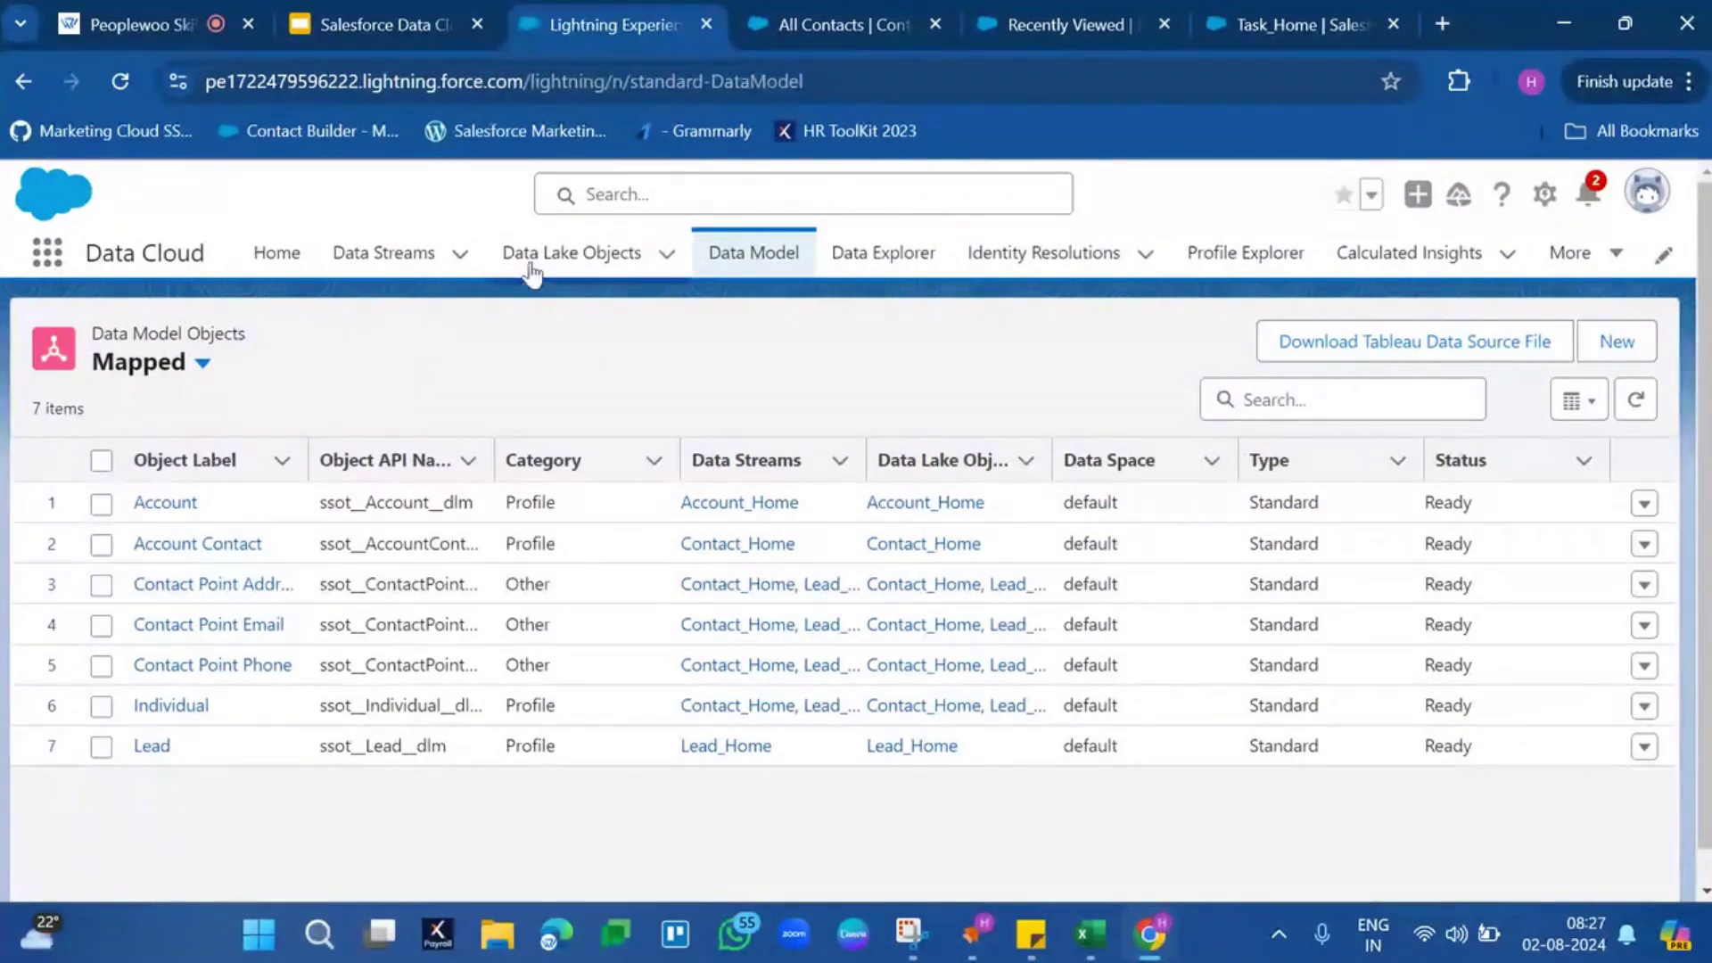
Go to Data Streams and open the Lead_Home data stream record
{"action": "left_click", "coordinate": [414, 267]}
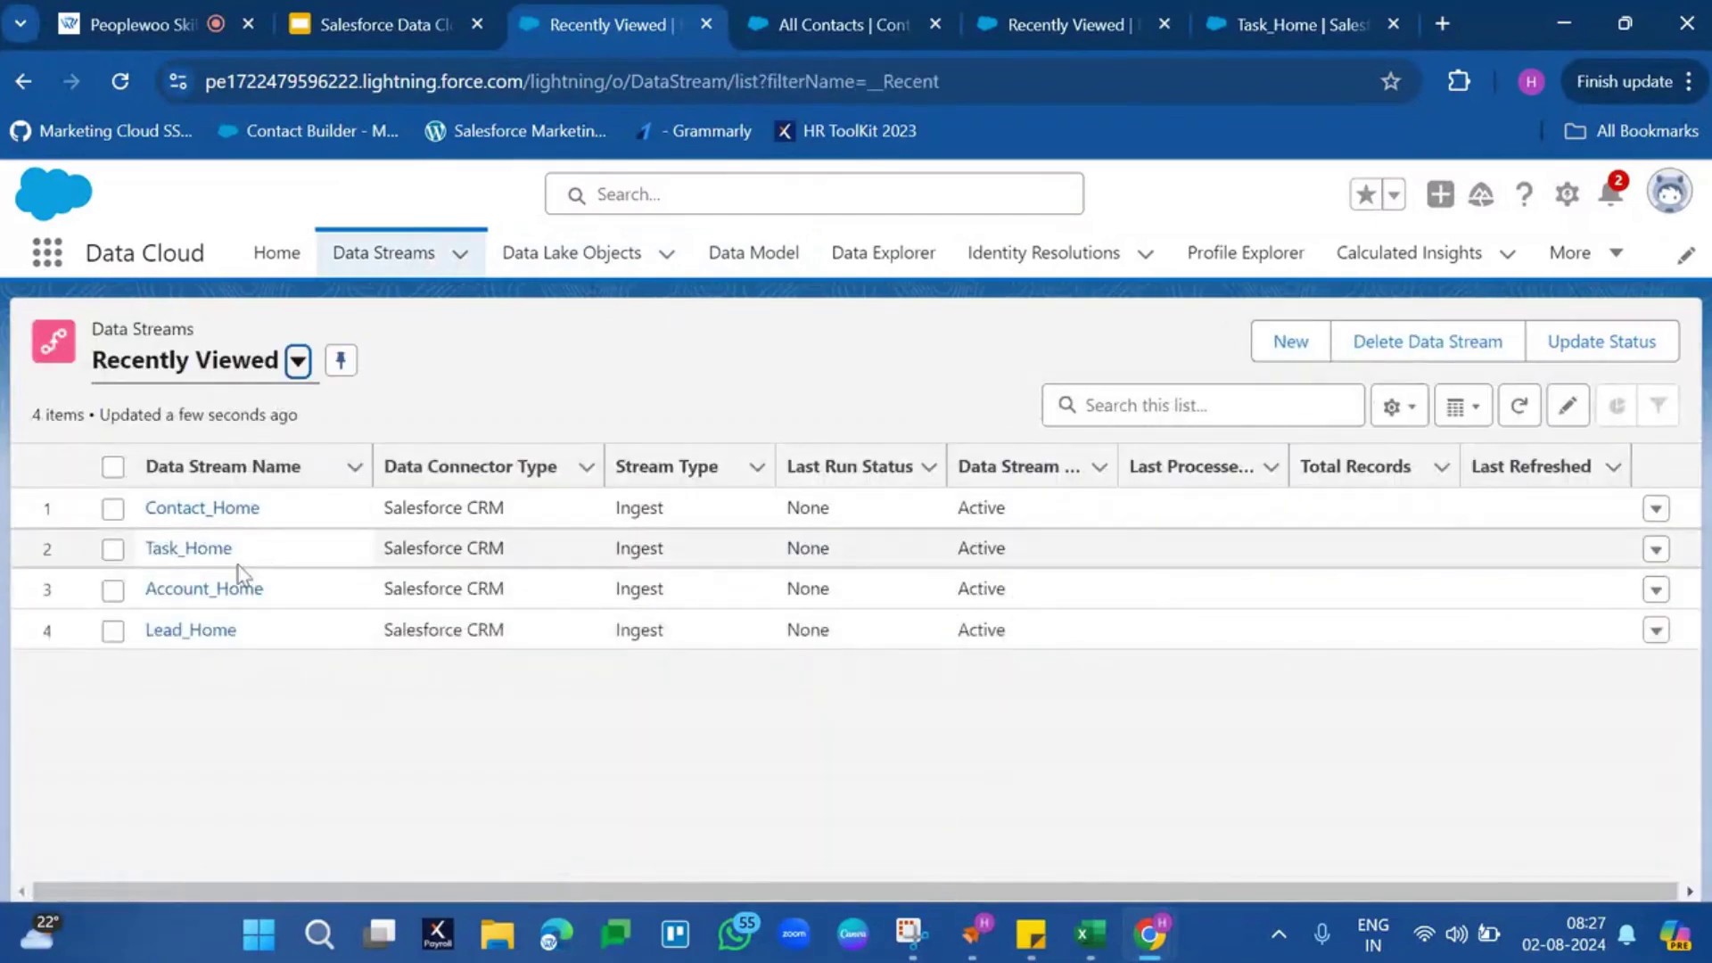
{"action": "left_click", "coordinate": [197, 630]}
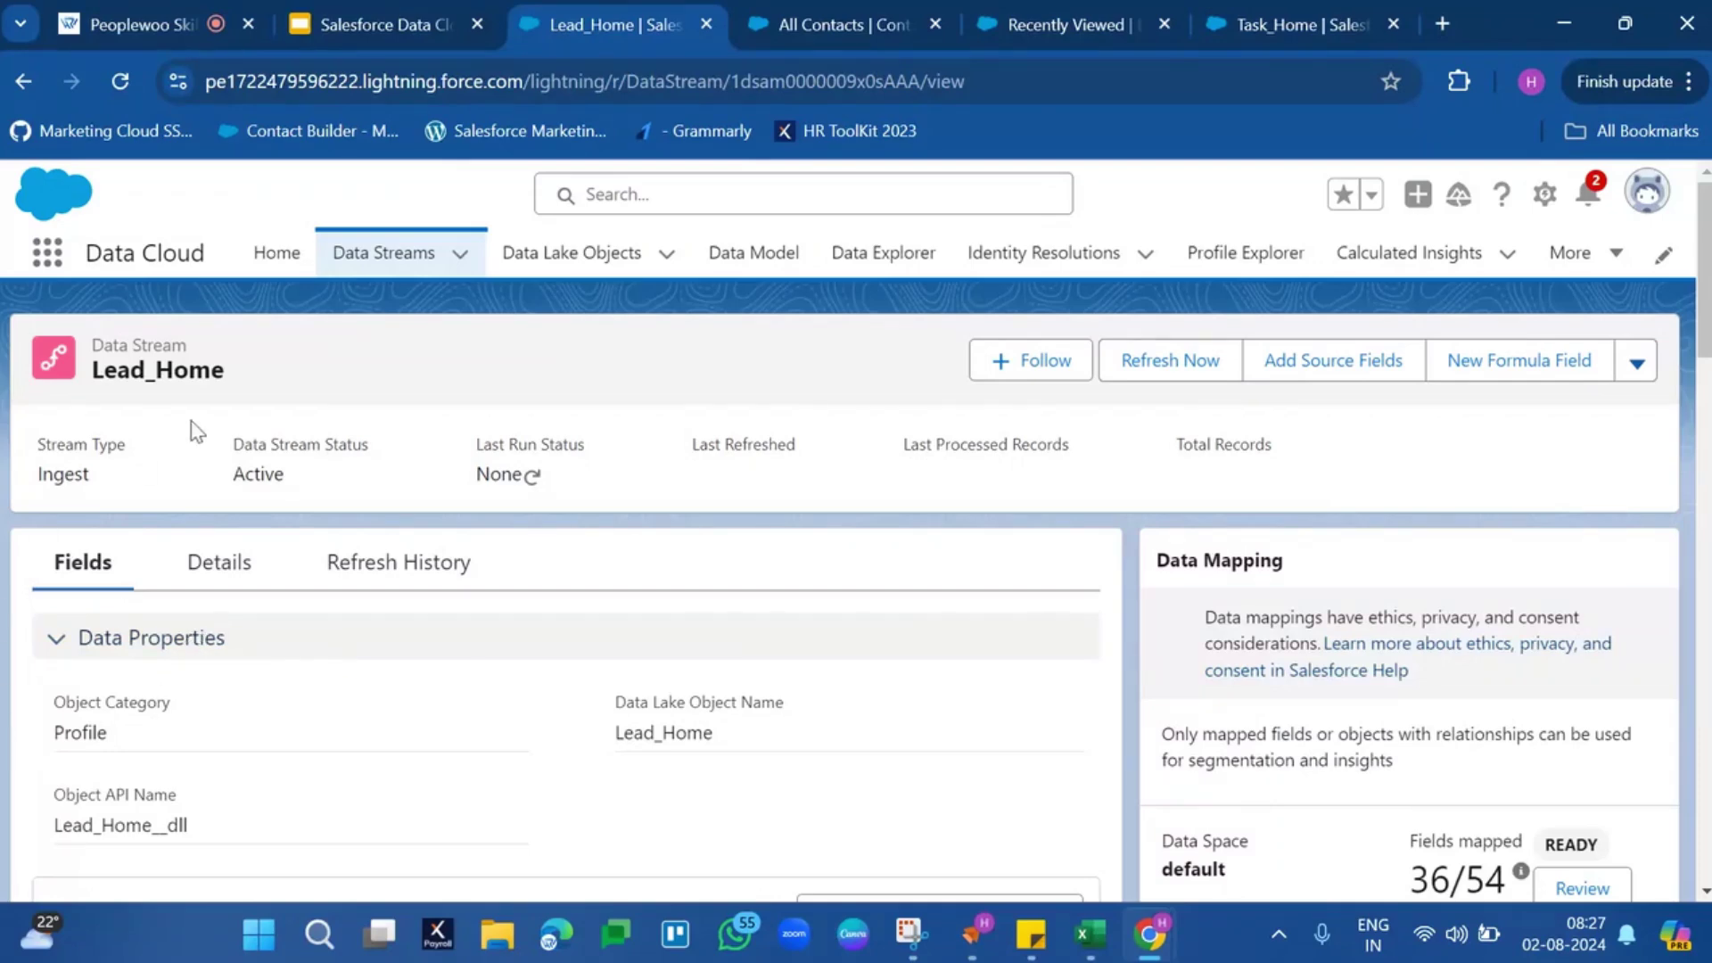
Highlight Lead_Home's 36/54 fields mapped count and open its field mappings for review
{"action": "scroll", "coordinate": [704, 647], "scroll_direction": "down", "scroll_amount": 4}
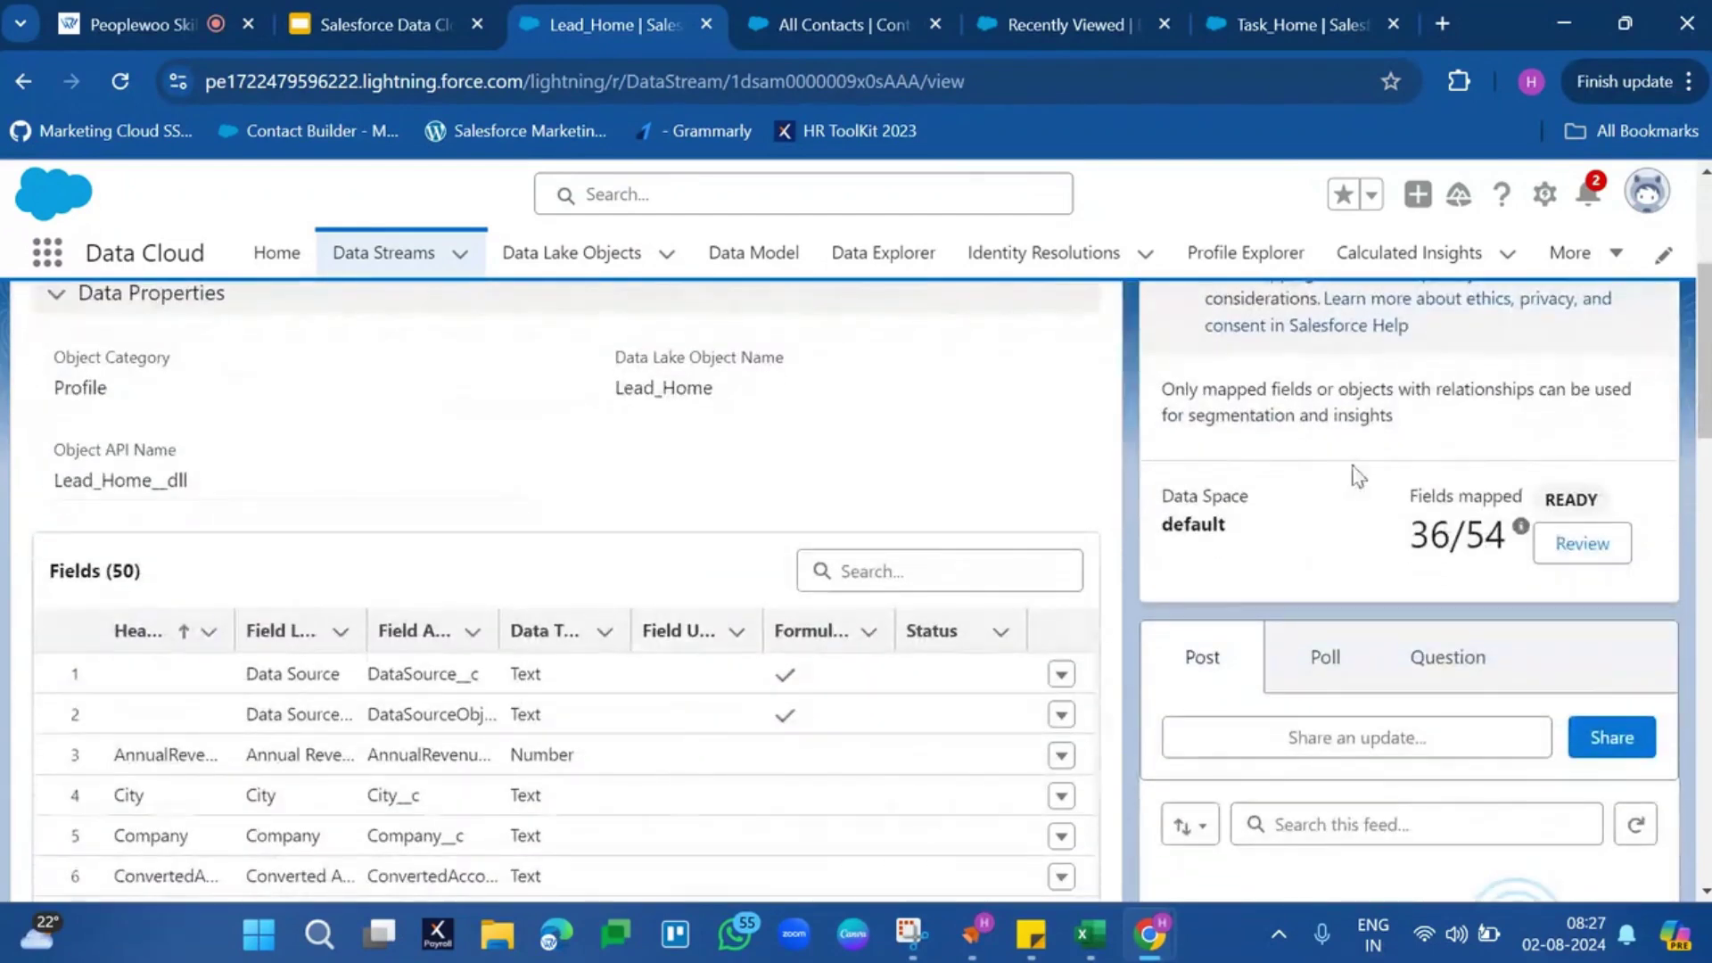
{"action": "triple_click", "coordinate": [1428, 535]}
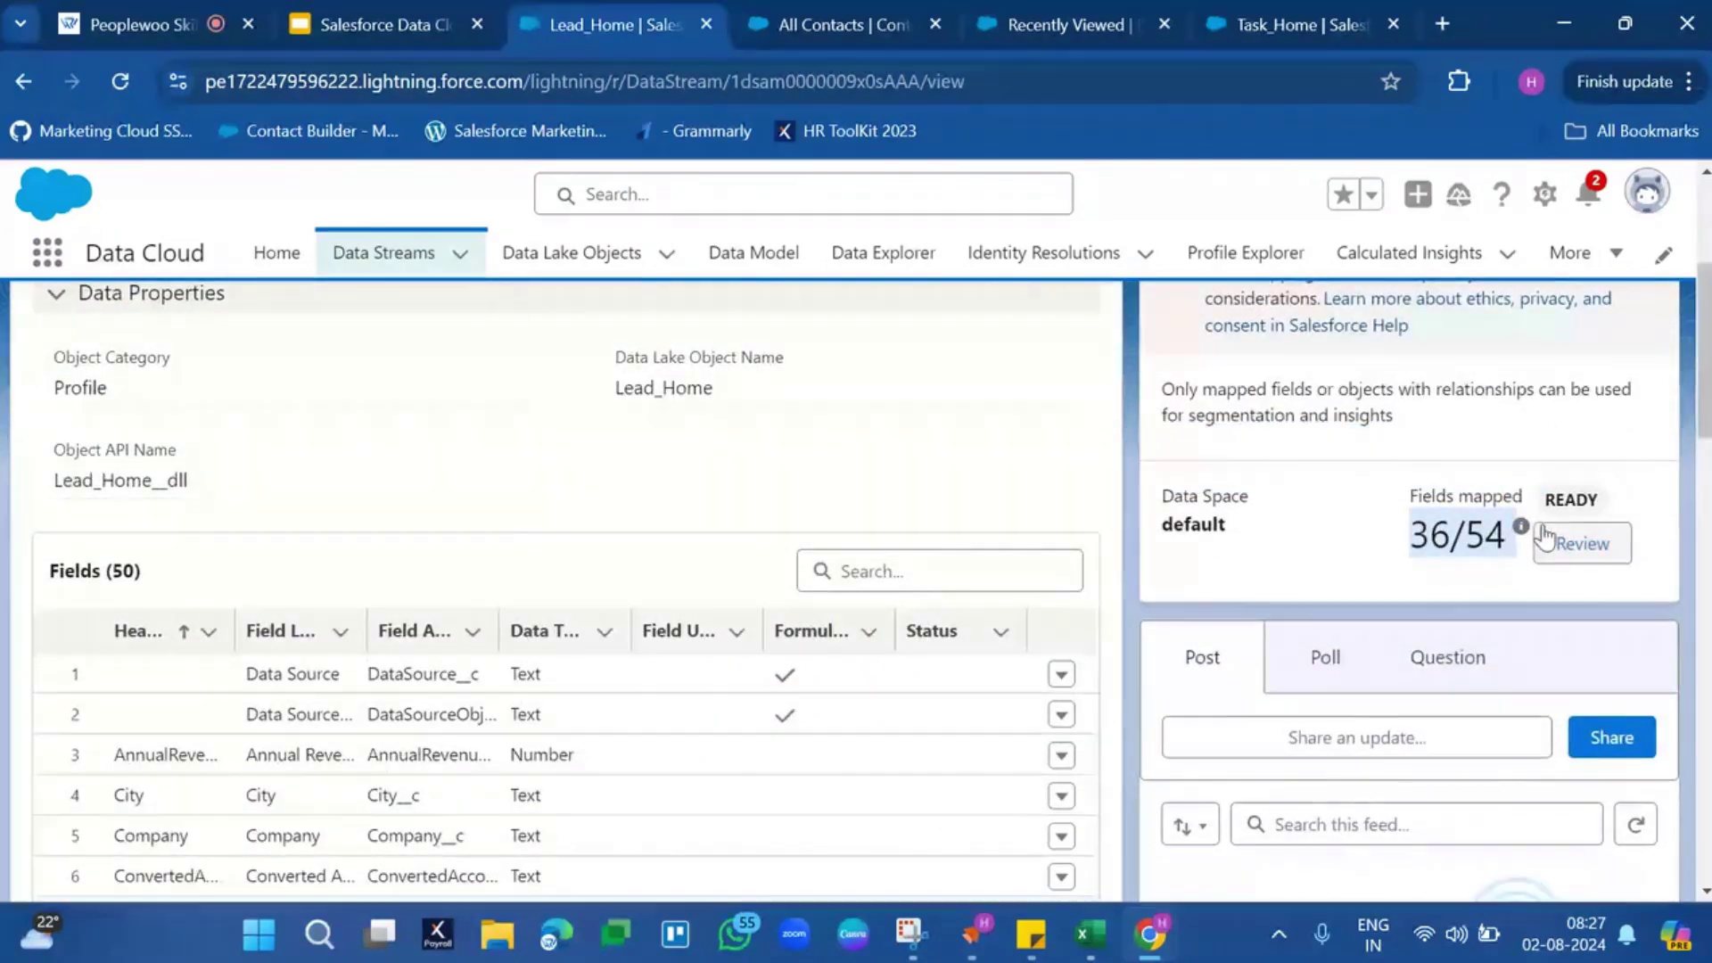
{"action": "left_click", "coordinate": [1575, 541]}
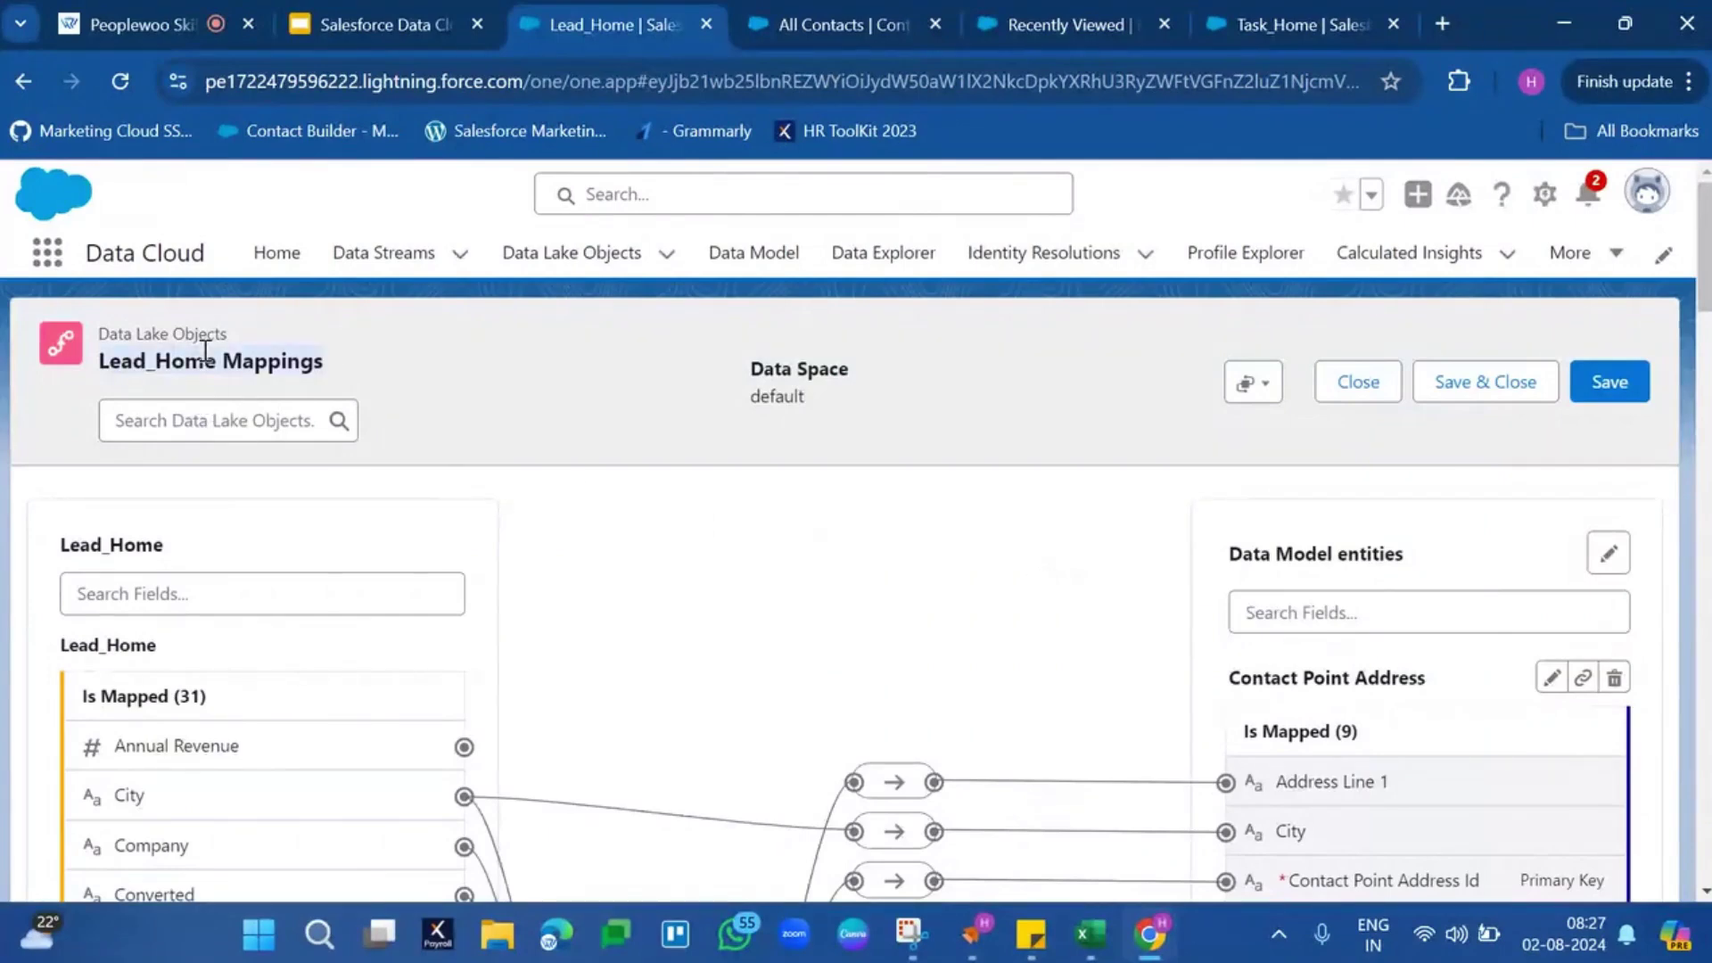
Scroll through the Lead_Home mappings to survey the mapped source fields
{"action": "scroll", "coordinate": [1104, 595], "scroll_direction": "down", "scroll_amount": 2}
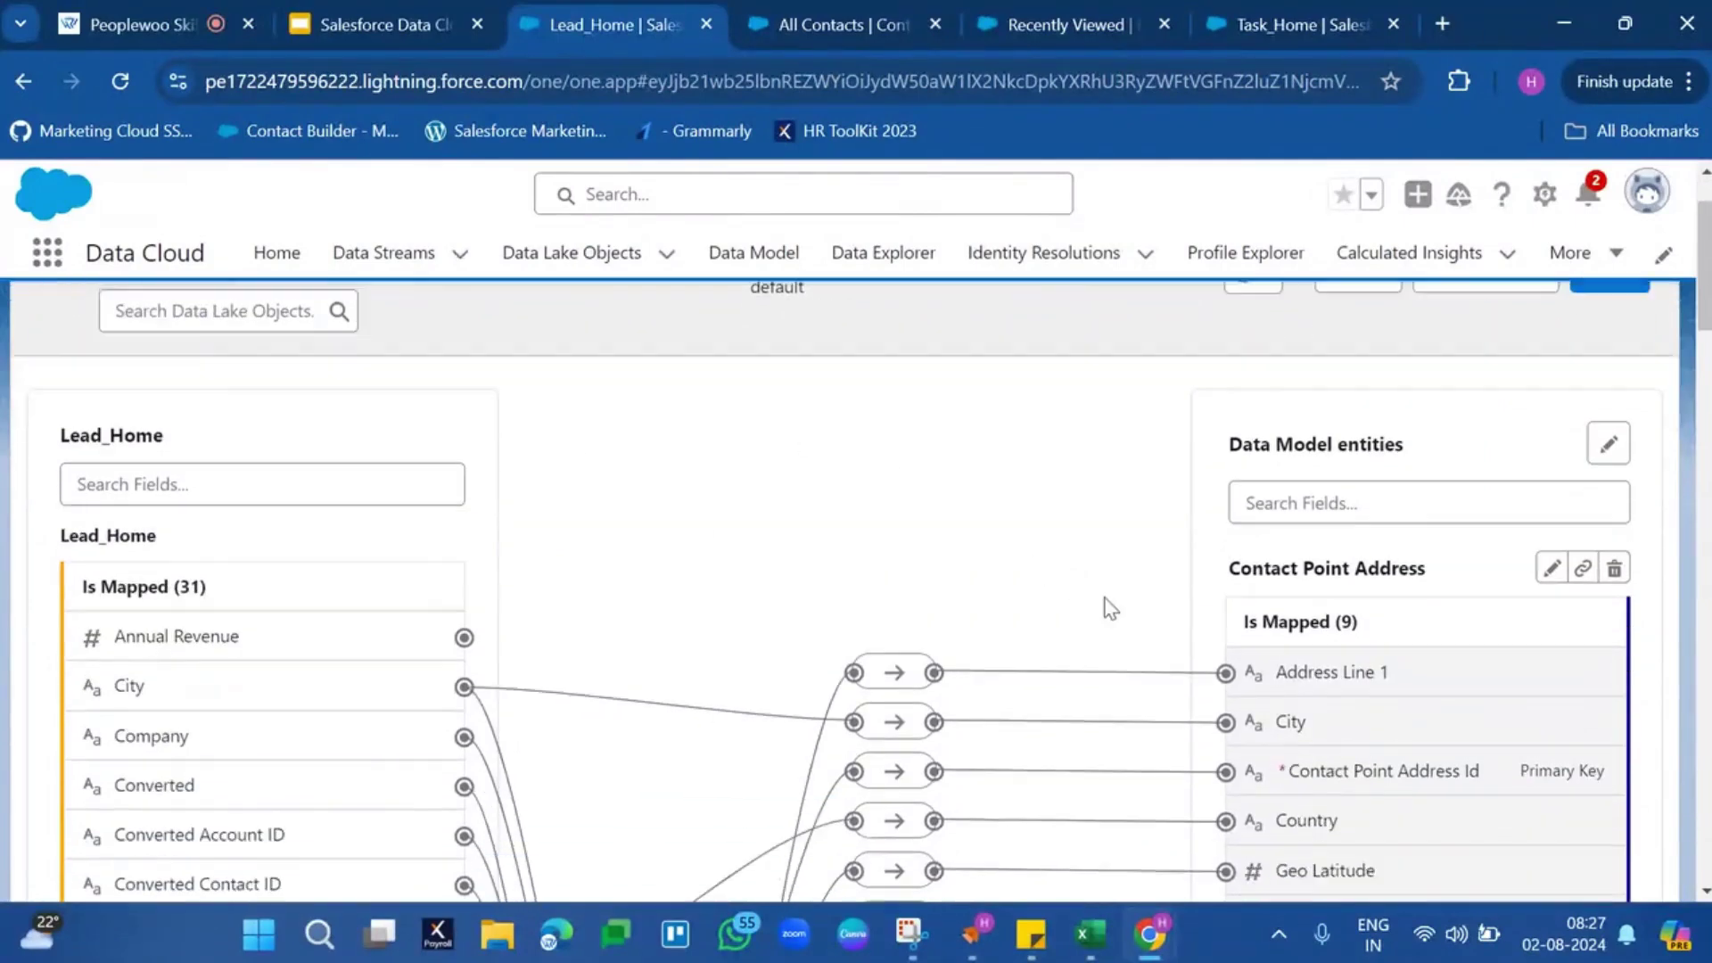
{"action": "scroll", "coordinate": [1115, 453], "scroll_direction": "down", "scroll_amount": 15}
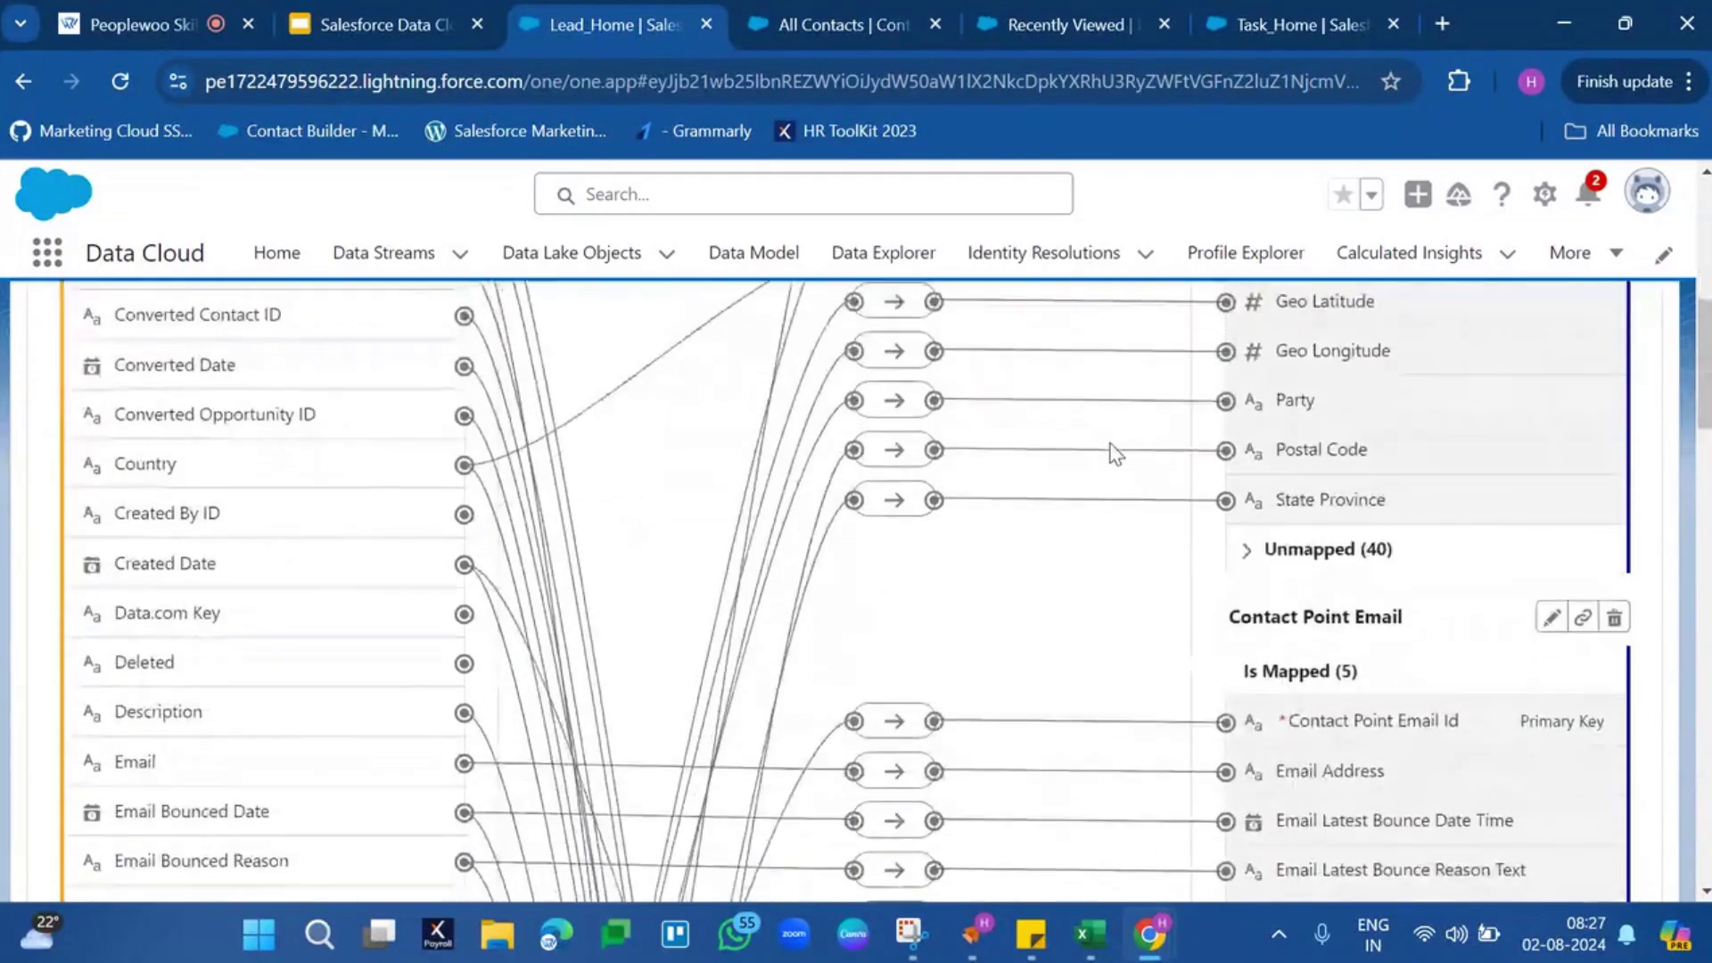
{"action": "scroll", "coordinate": [1113, 452], "scroll_direction": "down", "scroll_amount": 13}
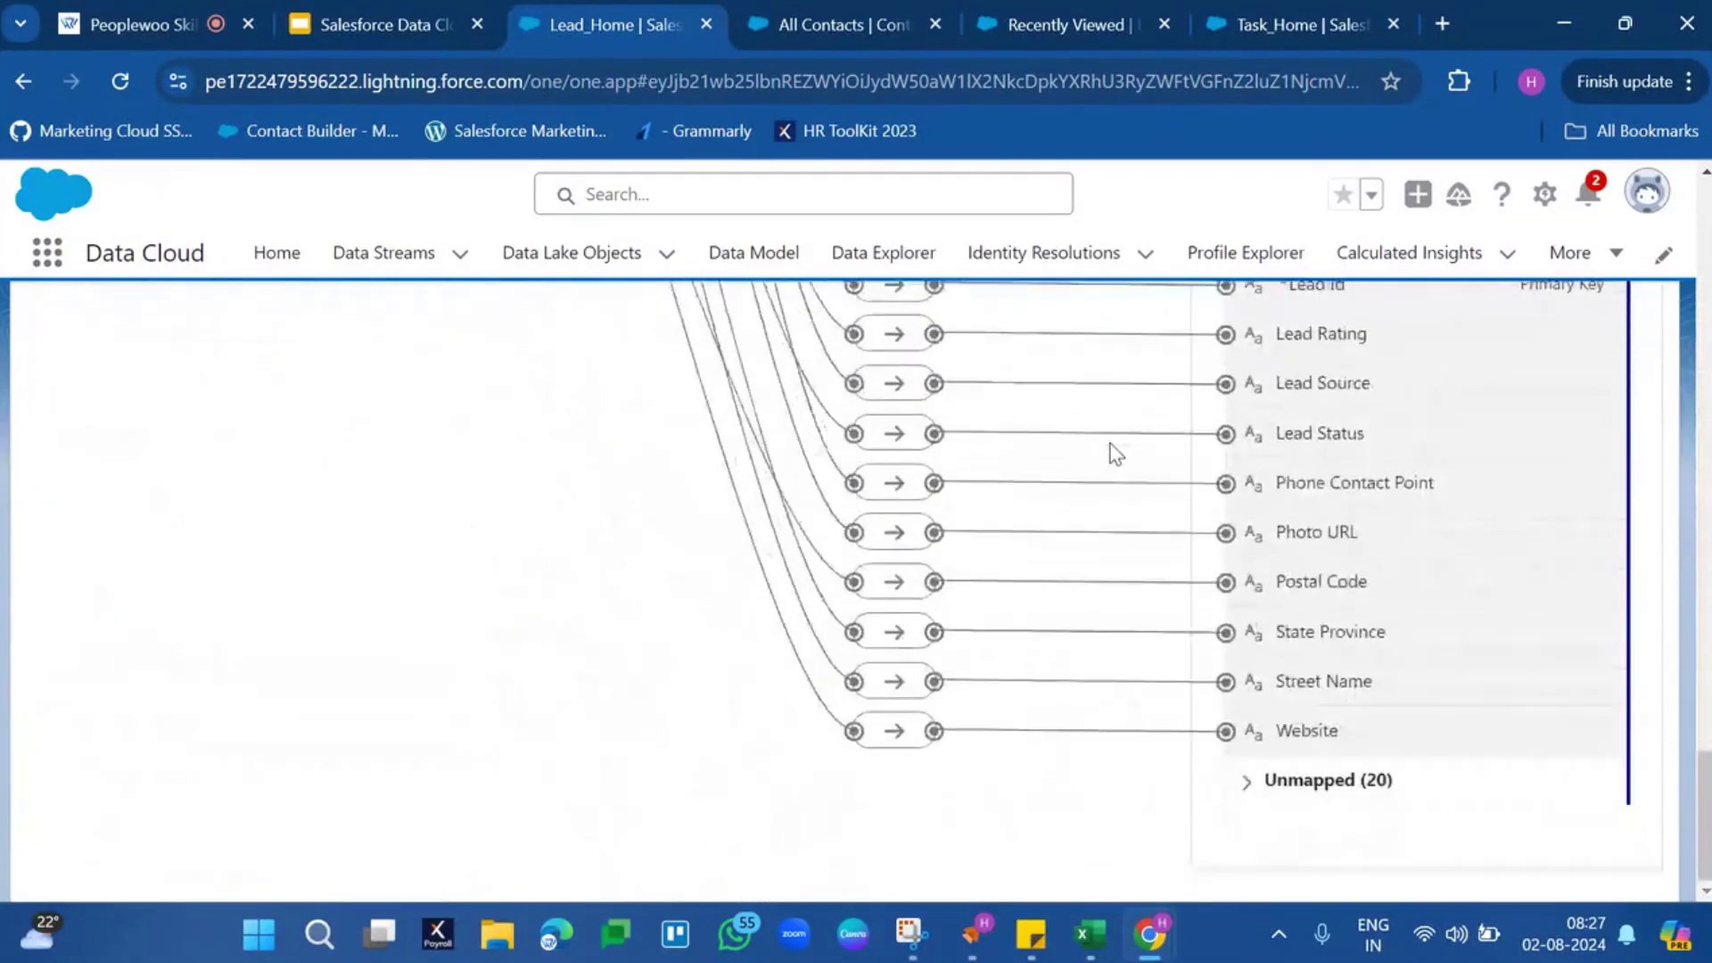
{"action": "scroll", "coordinate": [1113, 452], "scroll_direction": "up", "scroll_amount": 10}
{"action": "scroll", "coordinate": [1110, 453], "scroll_direction": "up", "scroll_amount": 9}
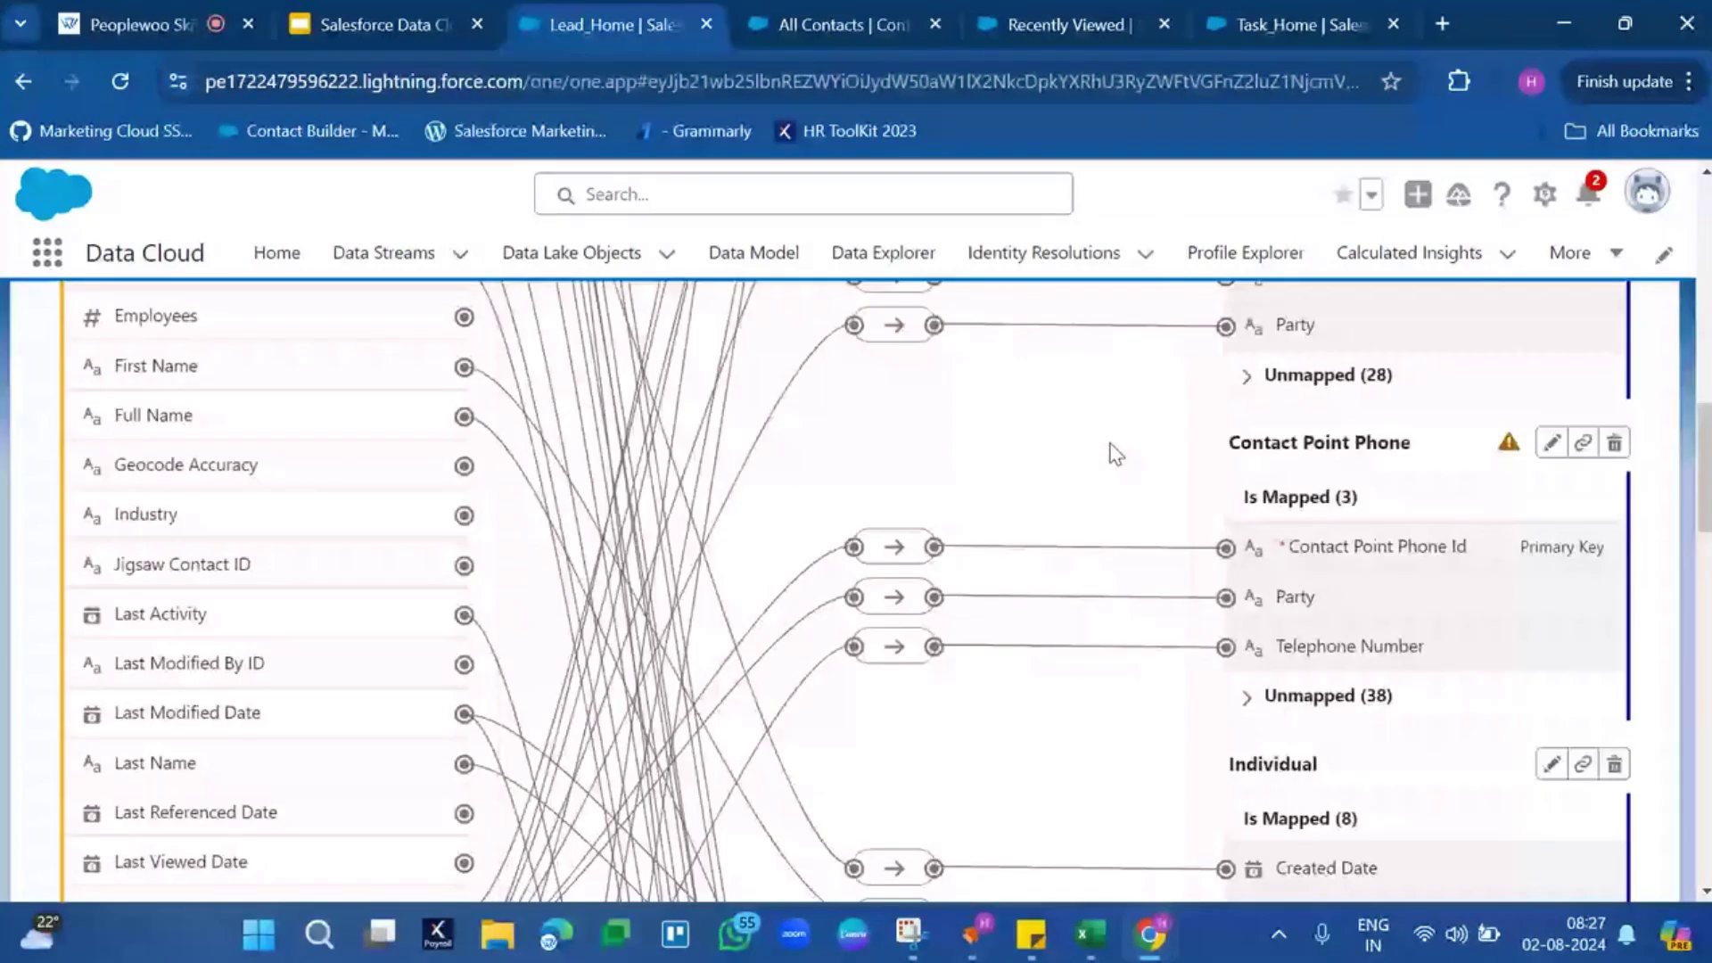
{"action": "scroll", "coordinate": [1115, 453], "scroll_direction": "up", "scroll_amount": 8}
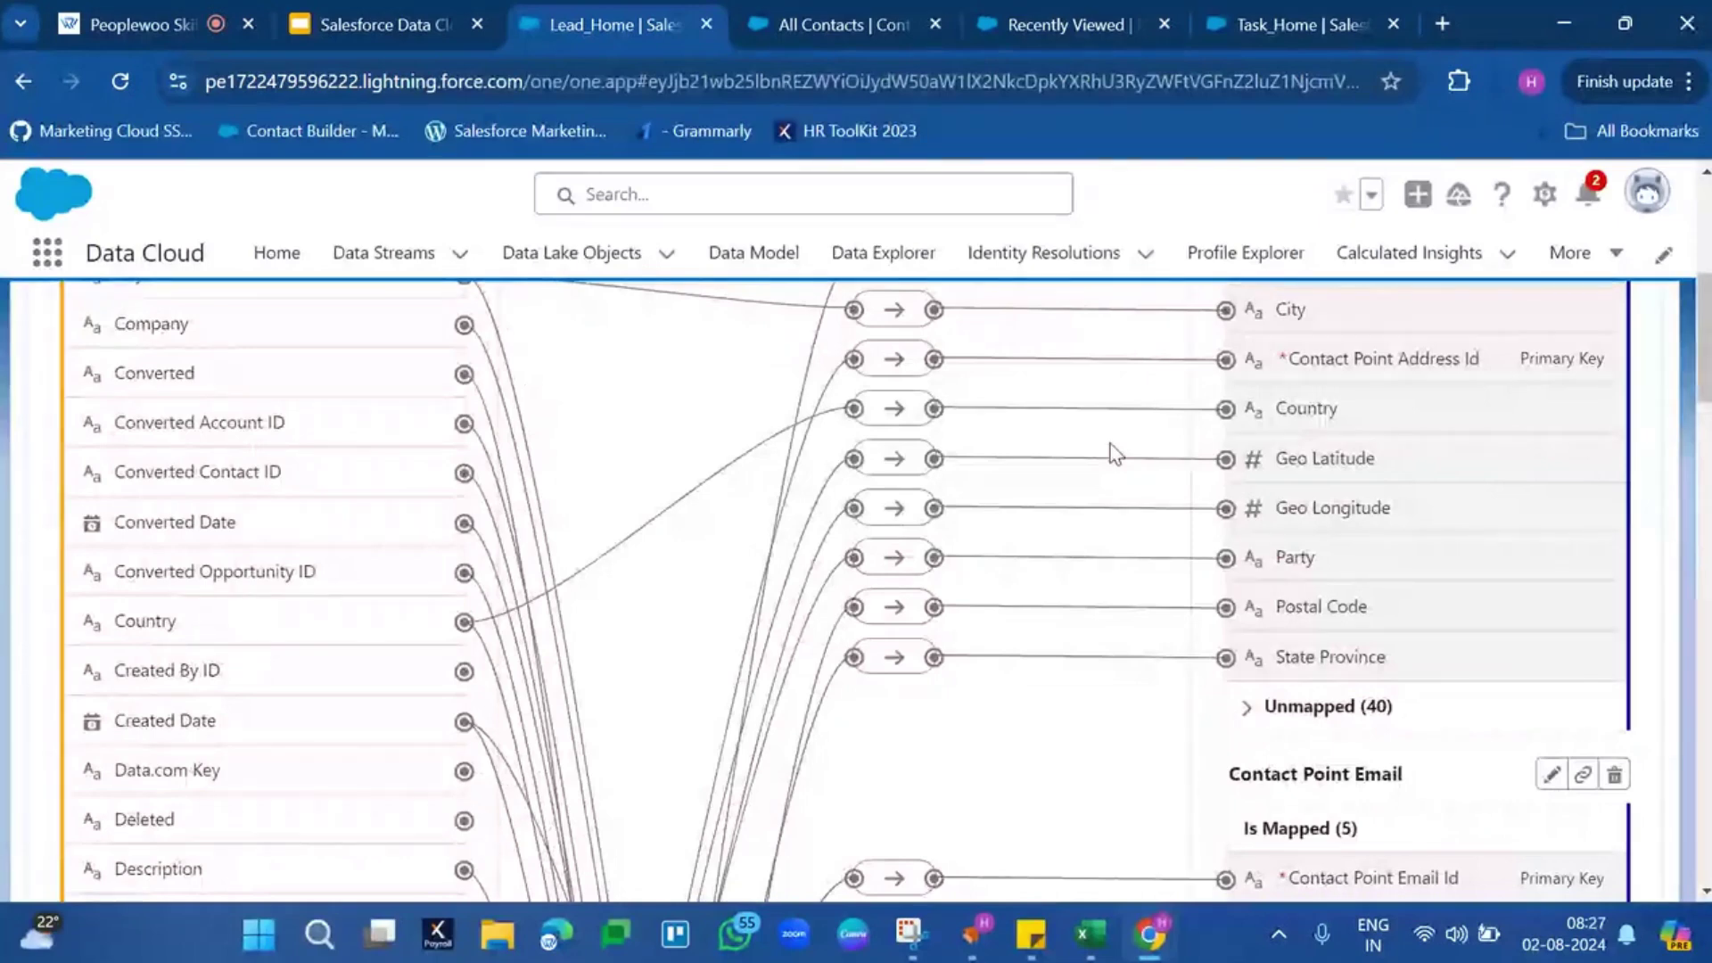
{"action": "scroll", "coordinate": [1115, 455], "scroll_direction": "up", "scroll_amount": 6}
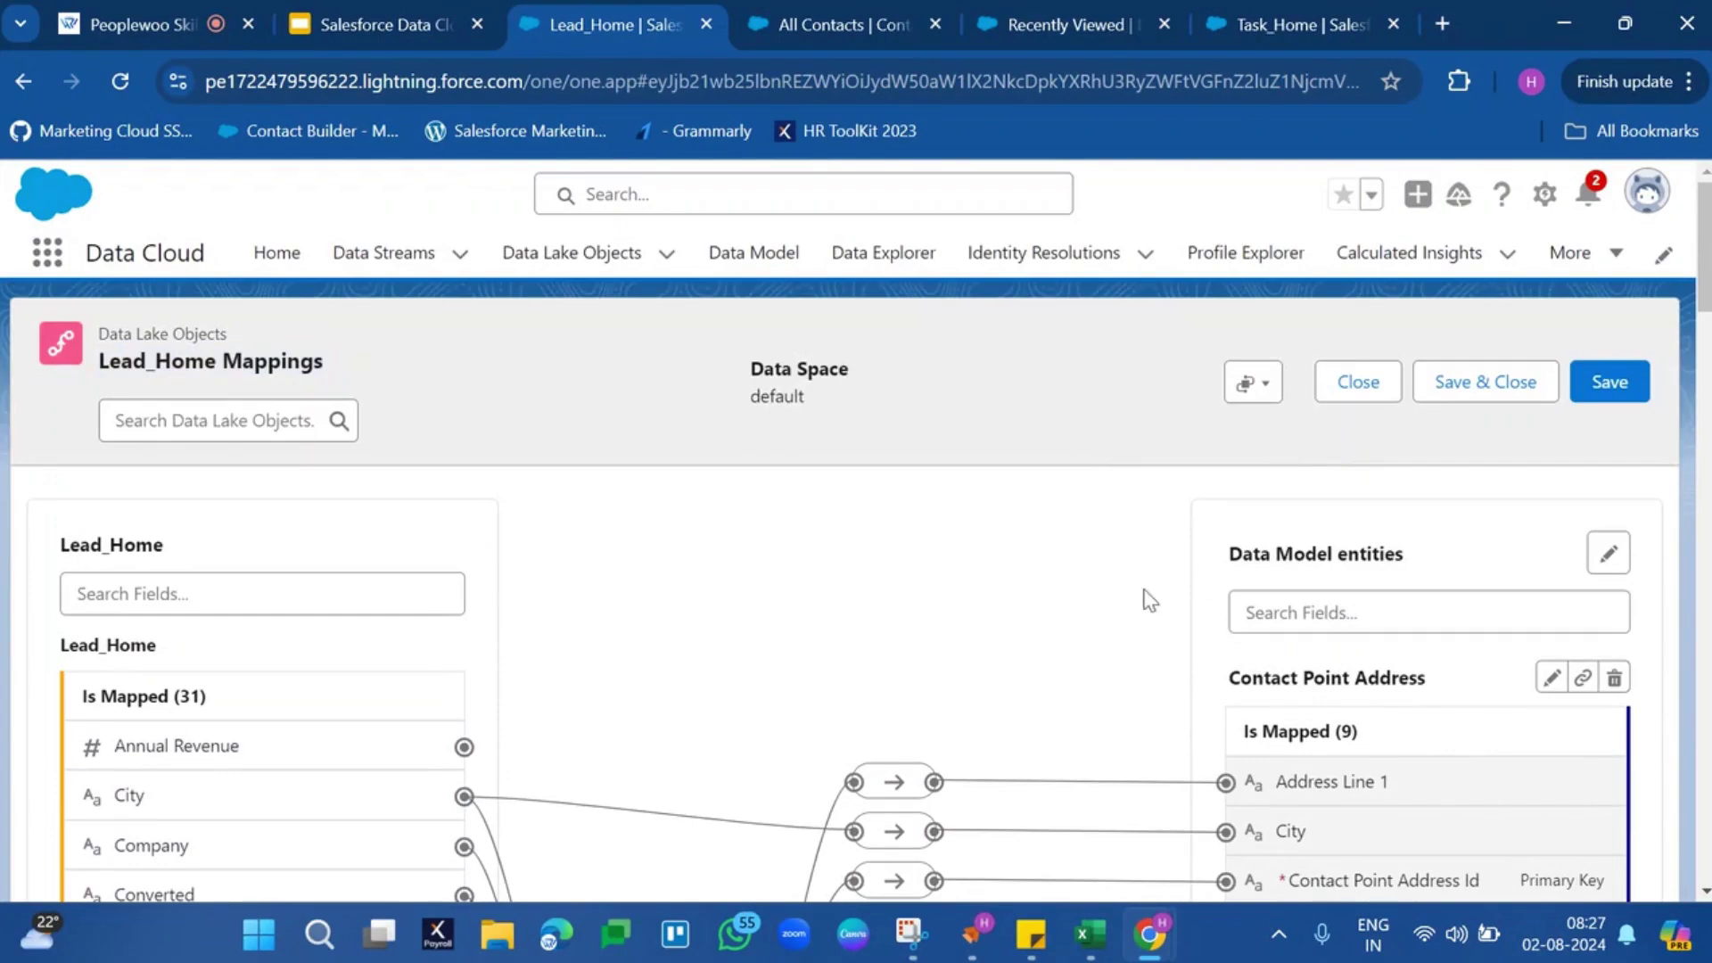
{"action": "scroll", "coordinate": [1046, 656], "scroll_direction": "down", "scroll_amount": 6}
{"action": "scroll", "coordinate": [1047, 658], "scroll_direction": "down", "scroll_amount": 4}
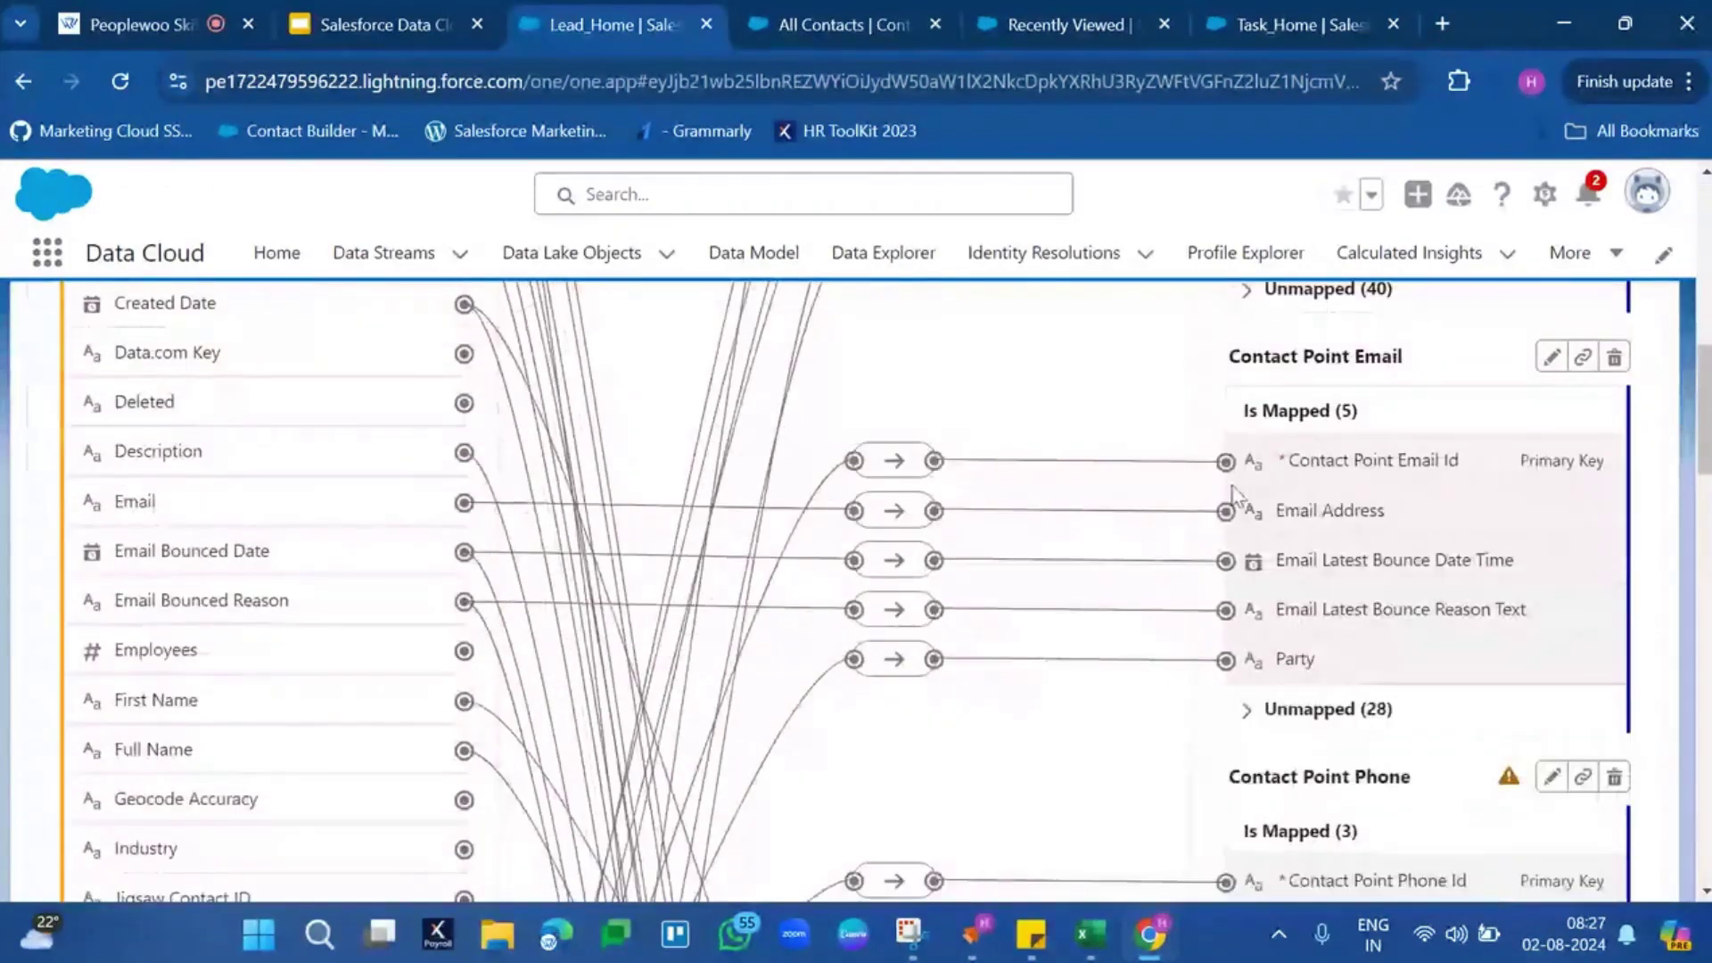
{"action": "scroll", "coordinate": [1199, 704], "scroll_direction": "down", "scroll_amount": 10}
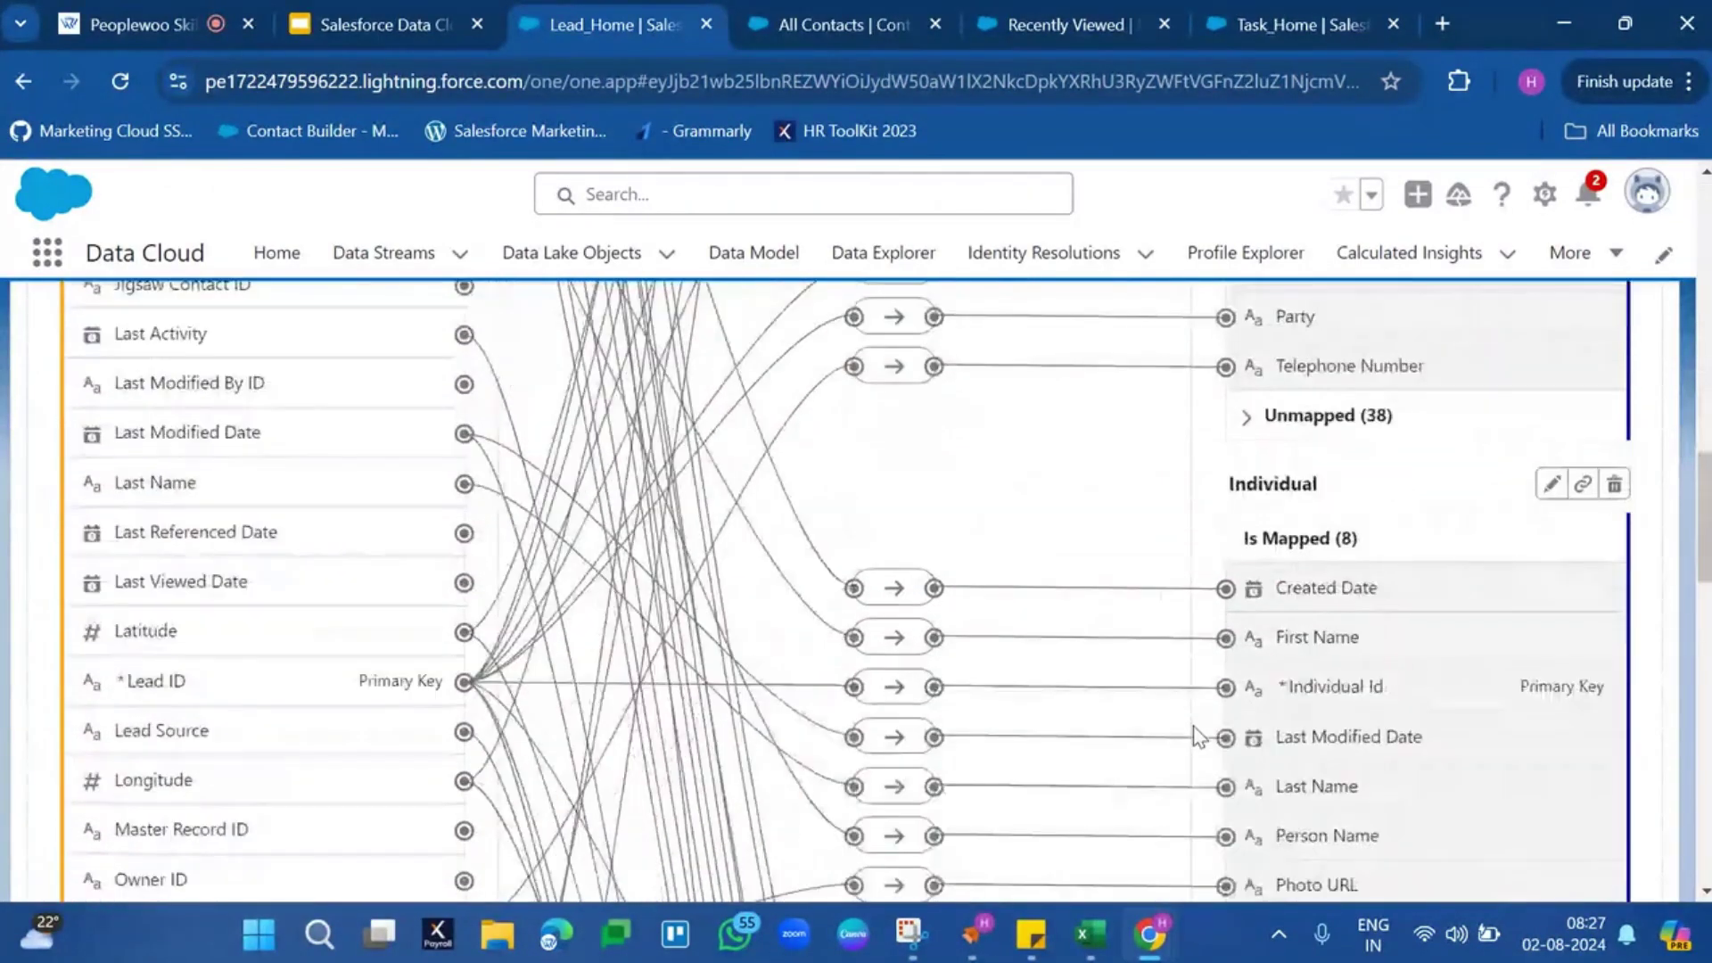
{"action": "scroll", "coordinate": [1197, 736], "scroll_direction": "up", "scroll_amount": 20}
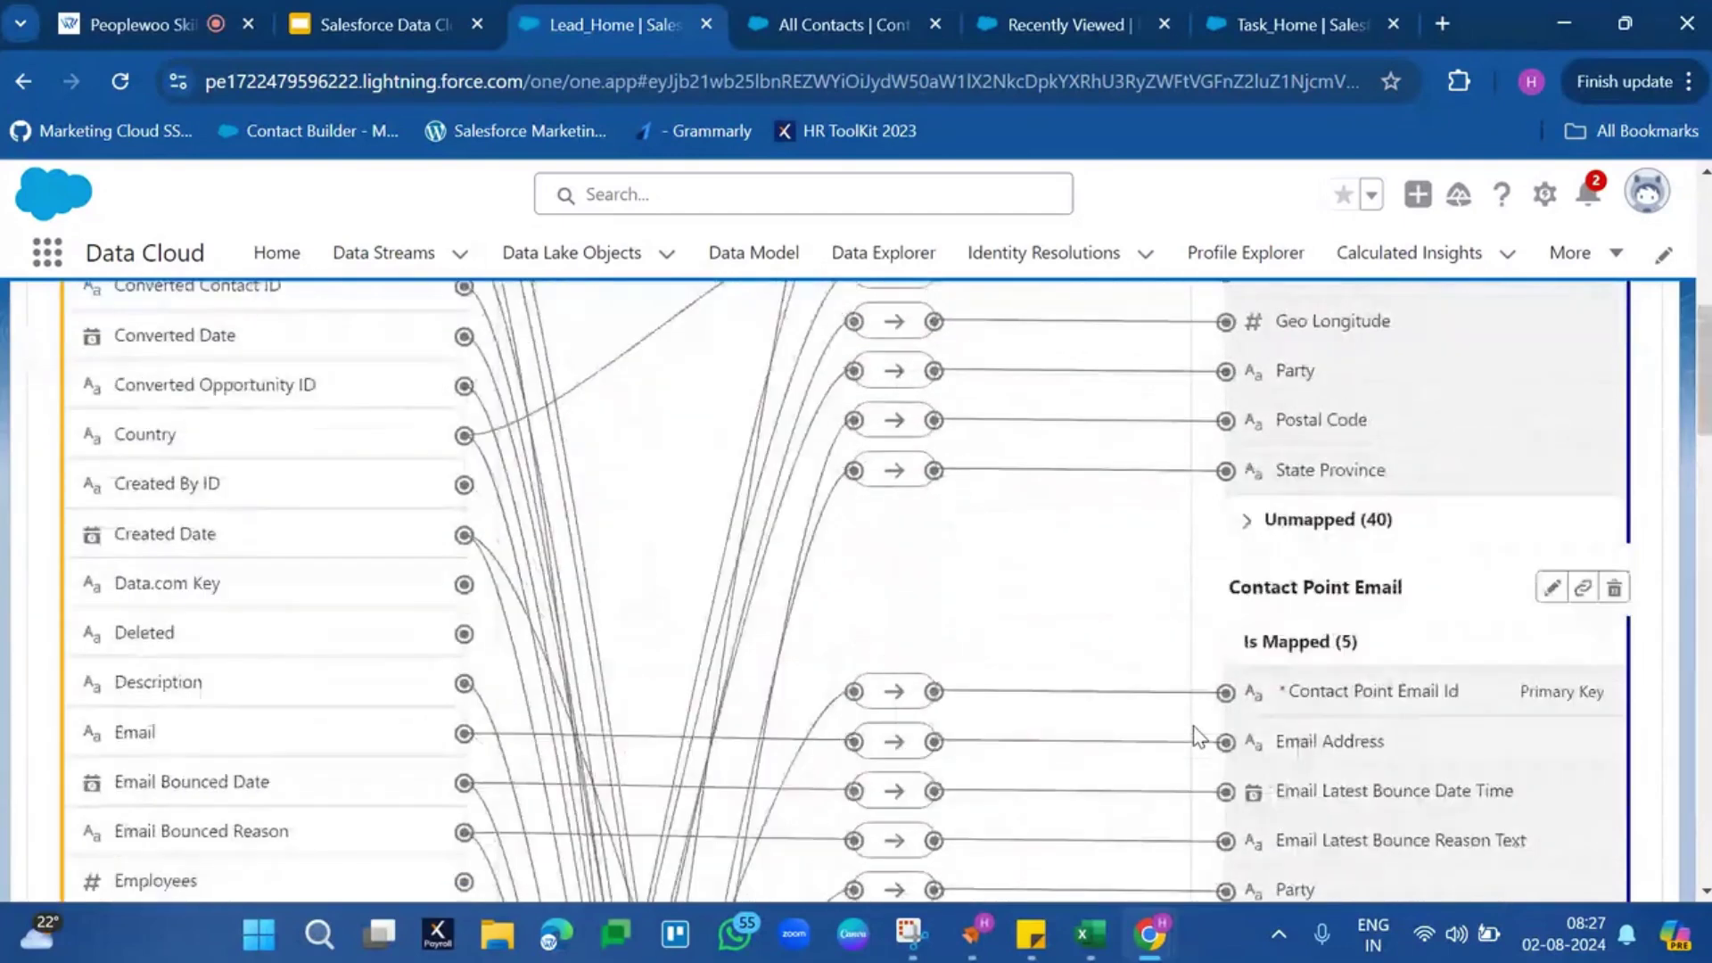
{"action": "scroll", "coordinate": [1195, 736], "scroll_direction": "up", "scroll_amount": 1}
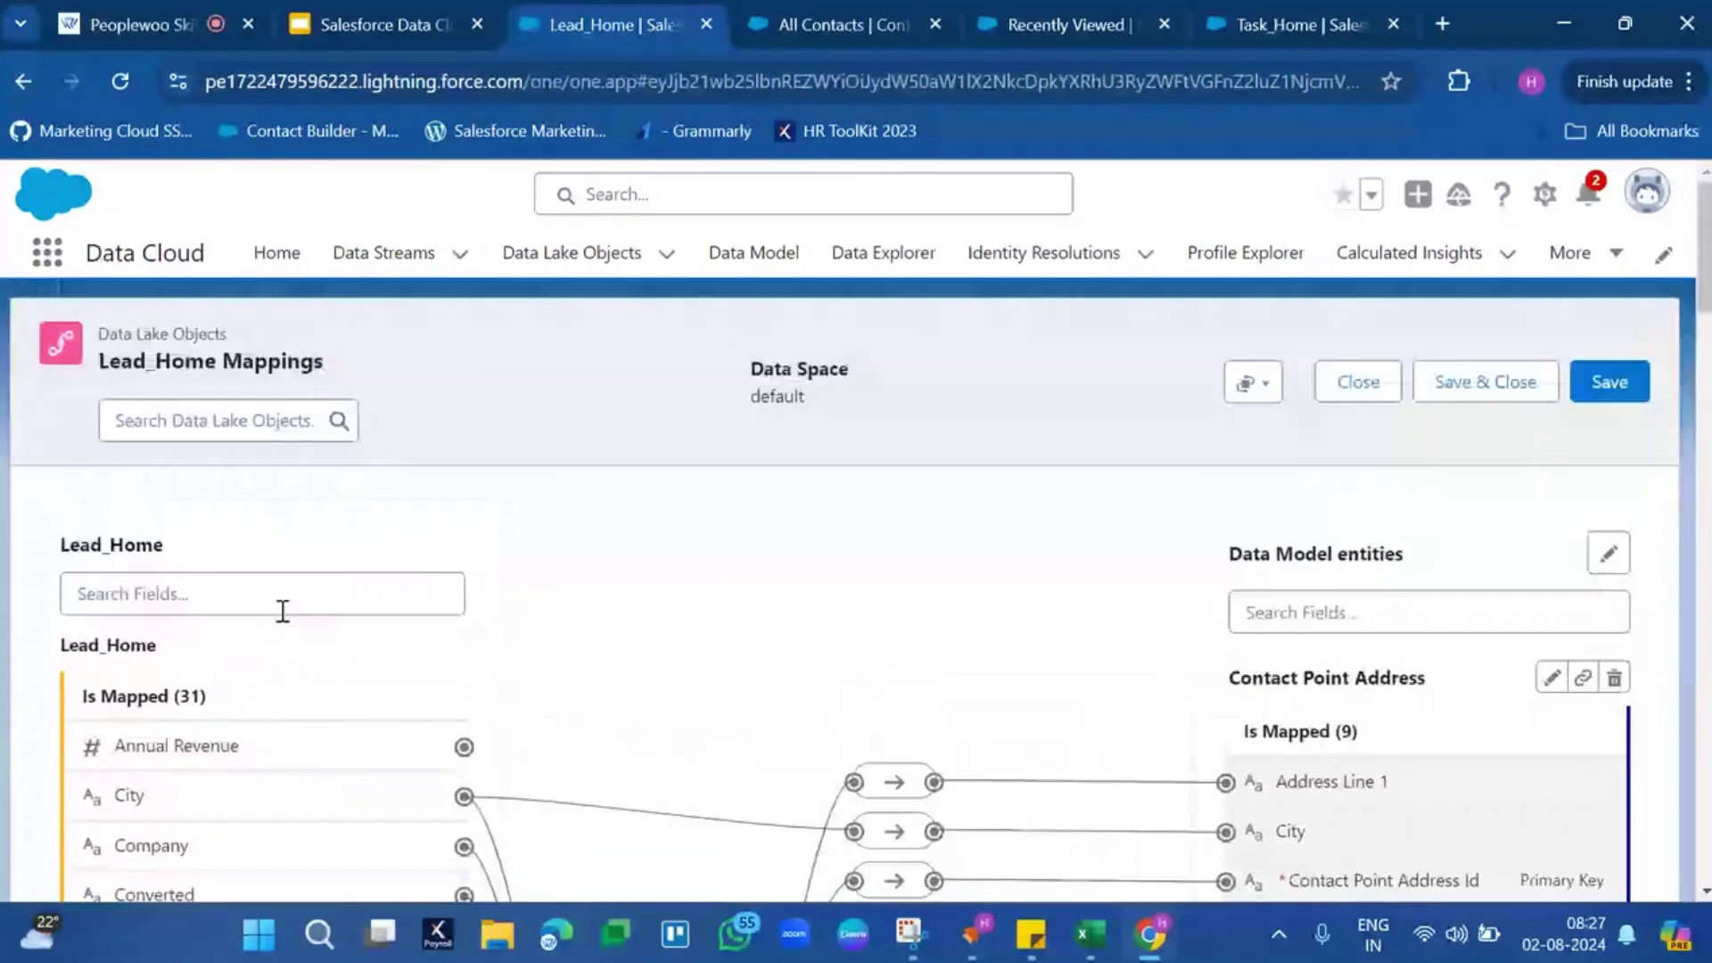
Highlight Lead_Home and its target entities: Contact Point Address, Email, Phone, Individual and Lead
{"action": "double_click", "coordinate": [136, 545]}
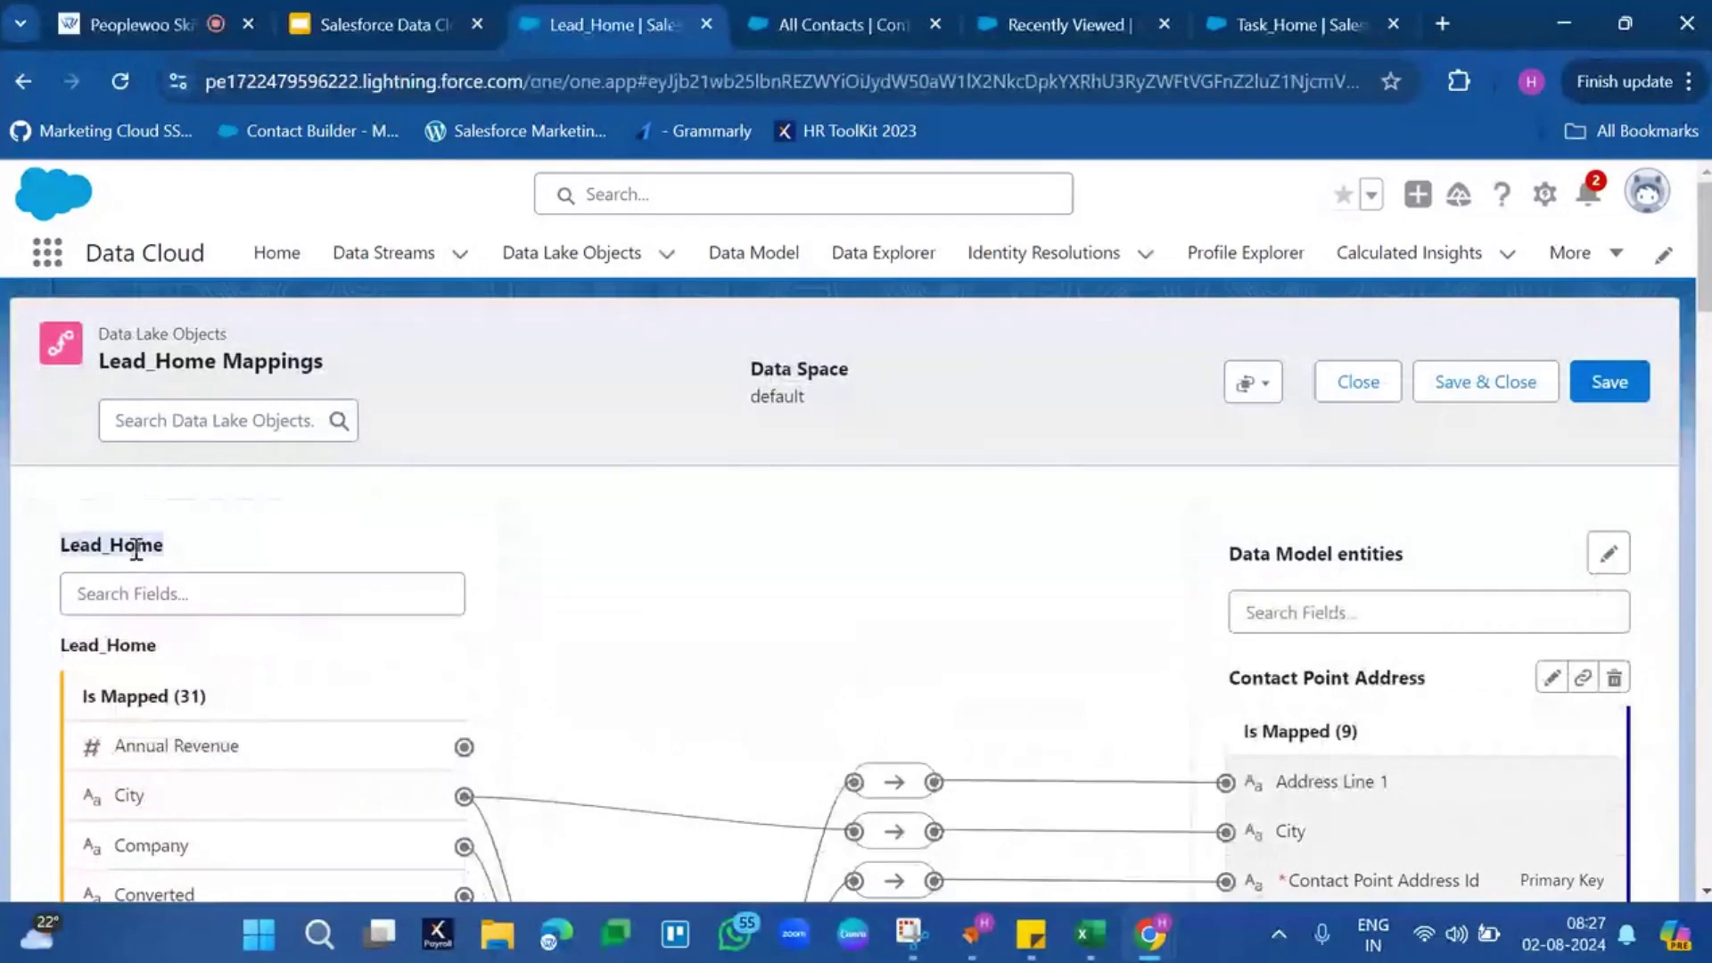
{"action": "double_click", "coordinate": [1333, 676]}
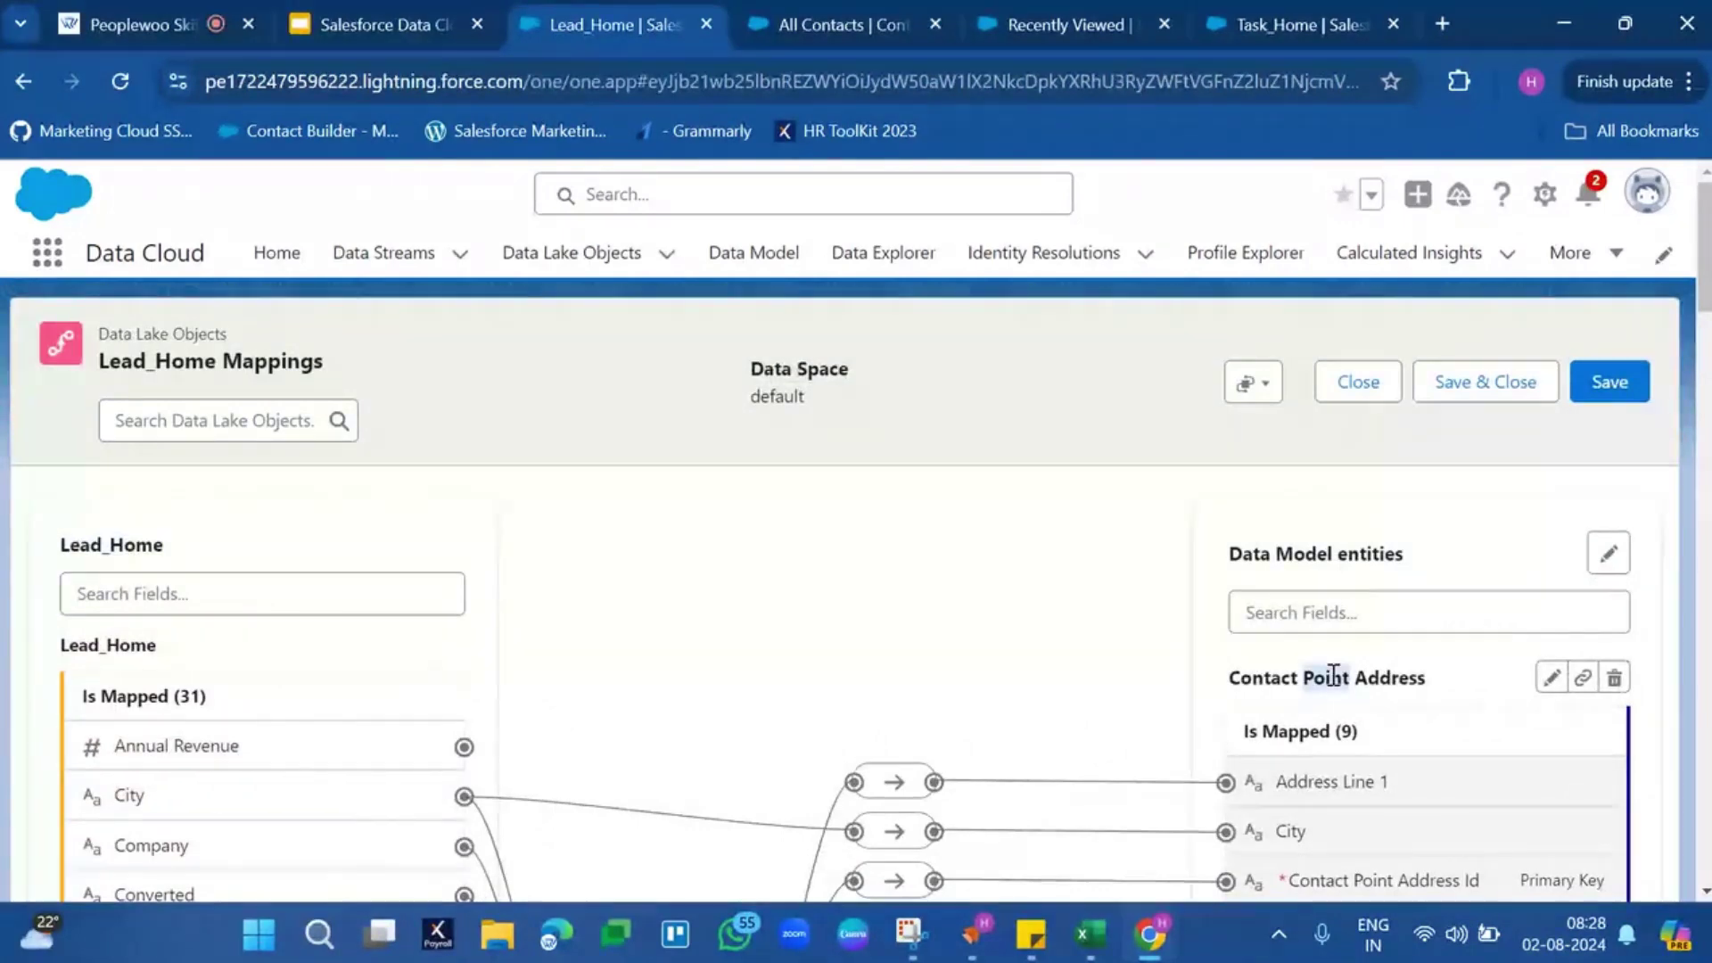
{"action": "triple_click", "coordinate": [1333, 676]}
{"action": "scroll", "coordinate": [1311, 696], "scroll_direction": "down", "scroll_amount": 6}
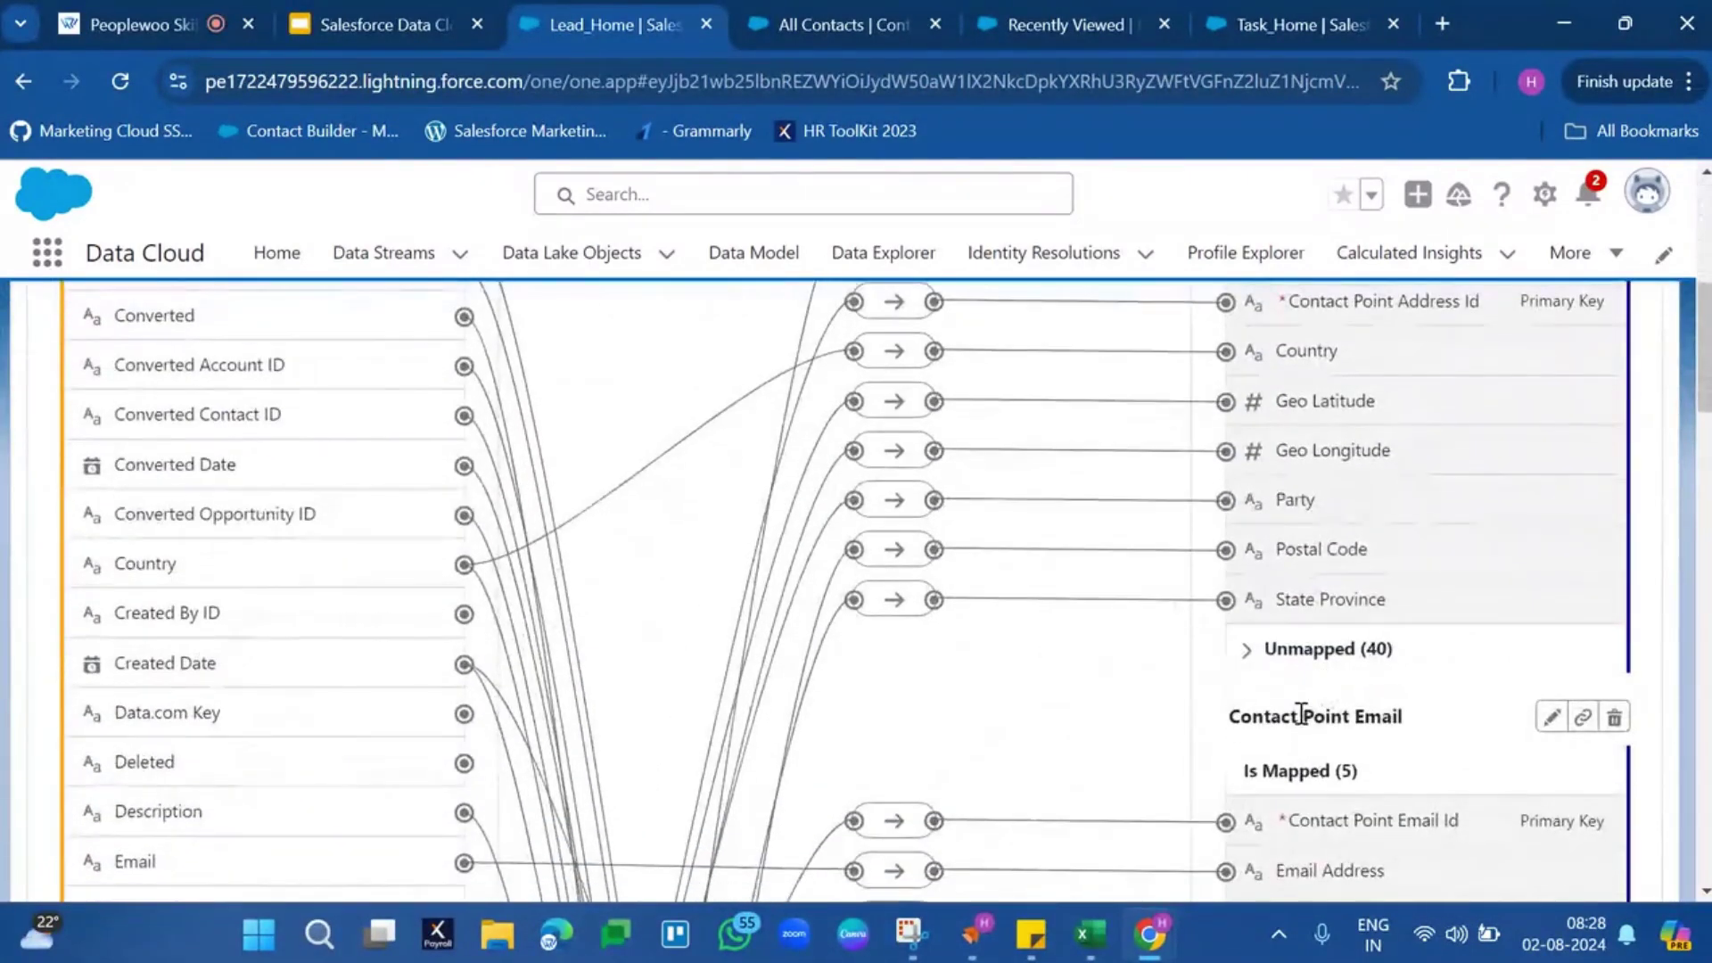
{"action": "triple_click", "coordinate": [1302, 714]}
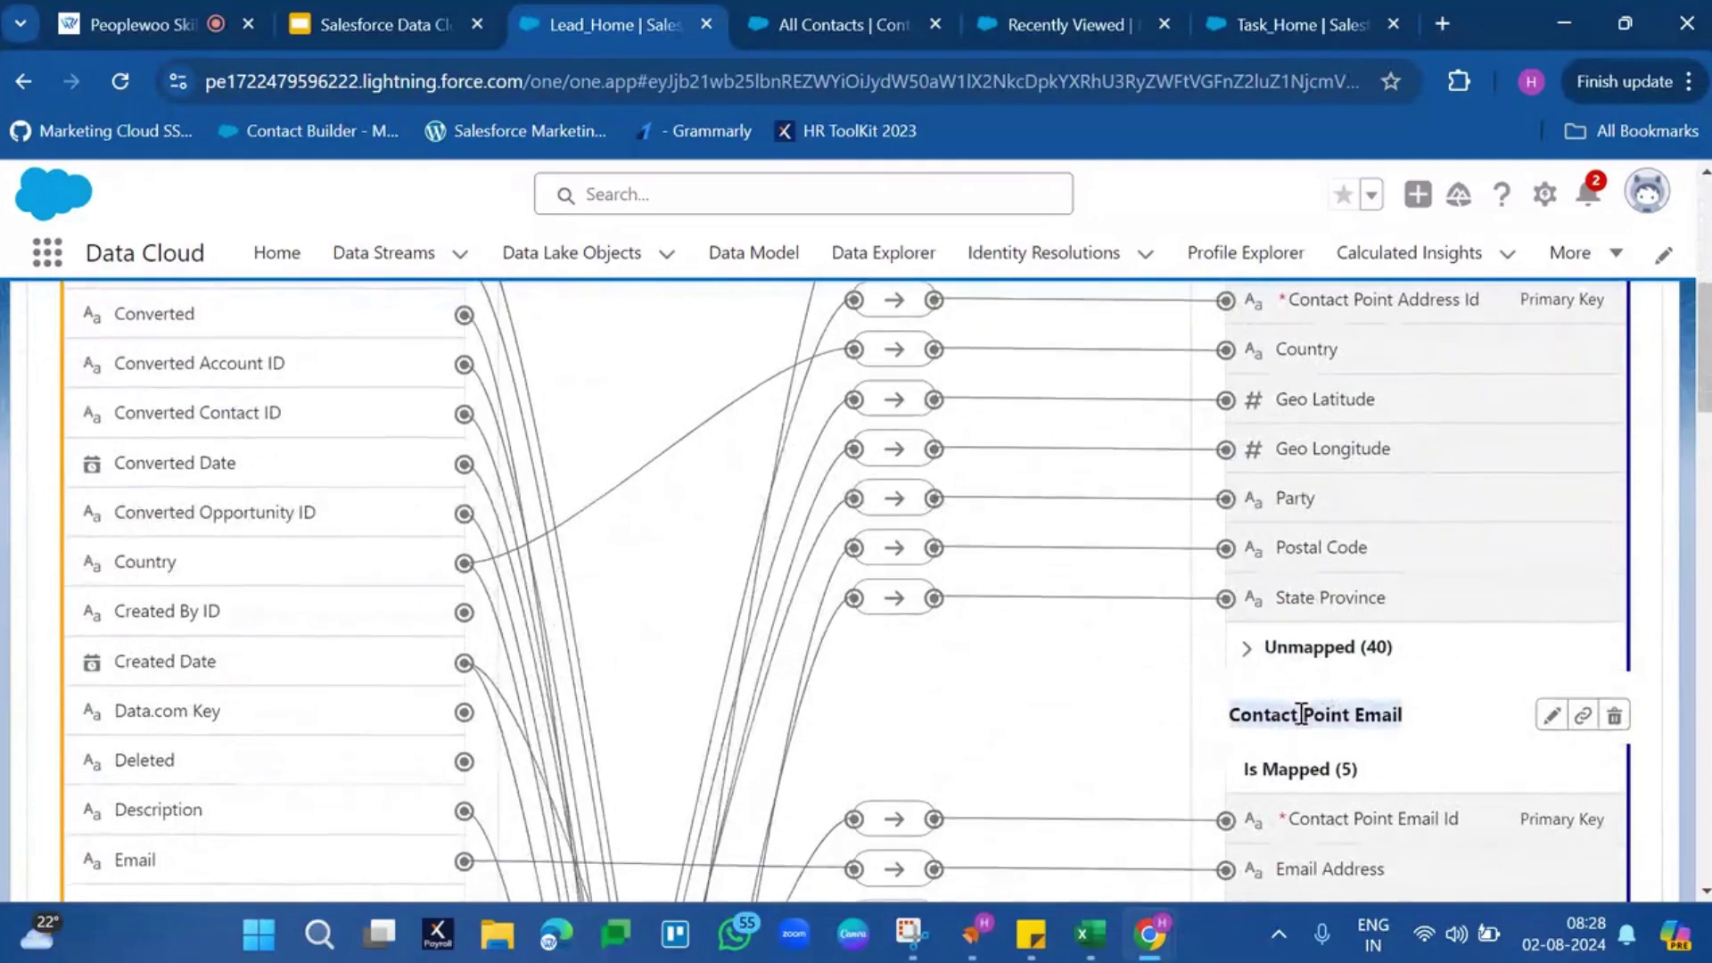
{"action": "scroll", "coordinate": [1320, 624], "scroll_direction": "down", "scroll_amount": 6}
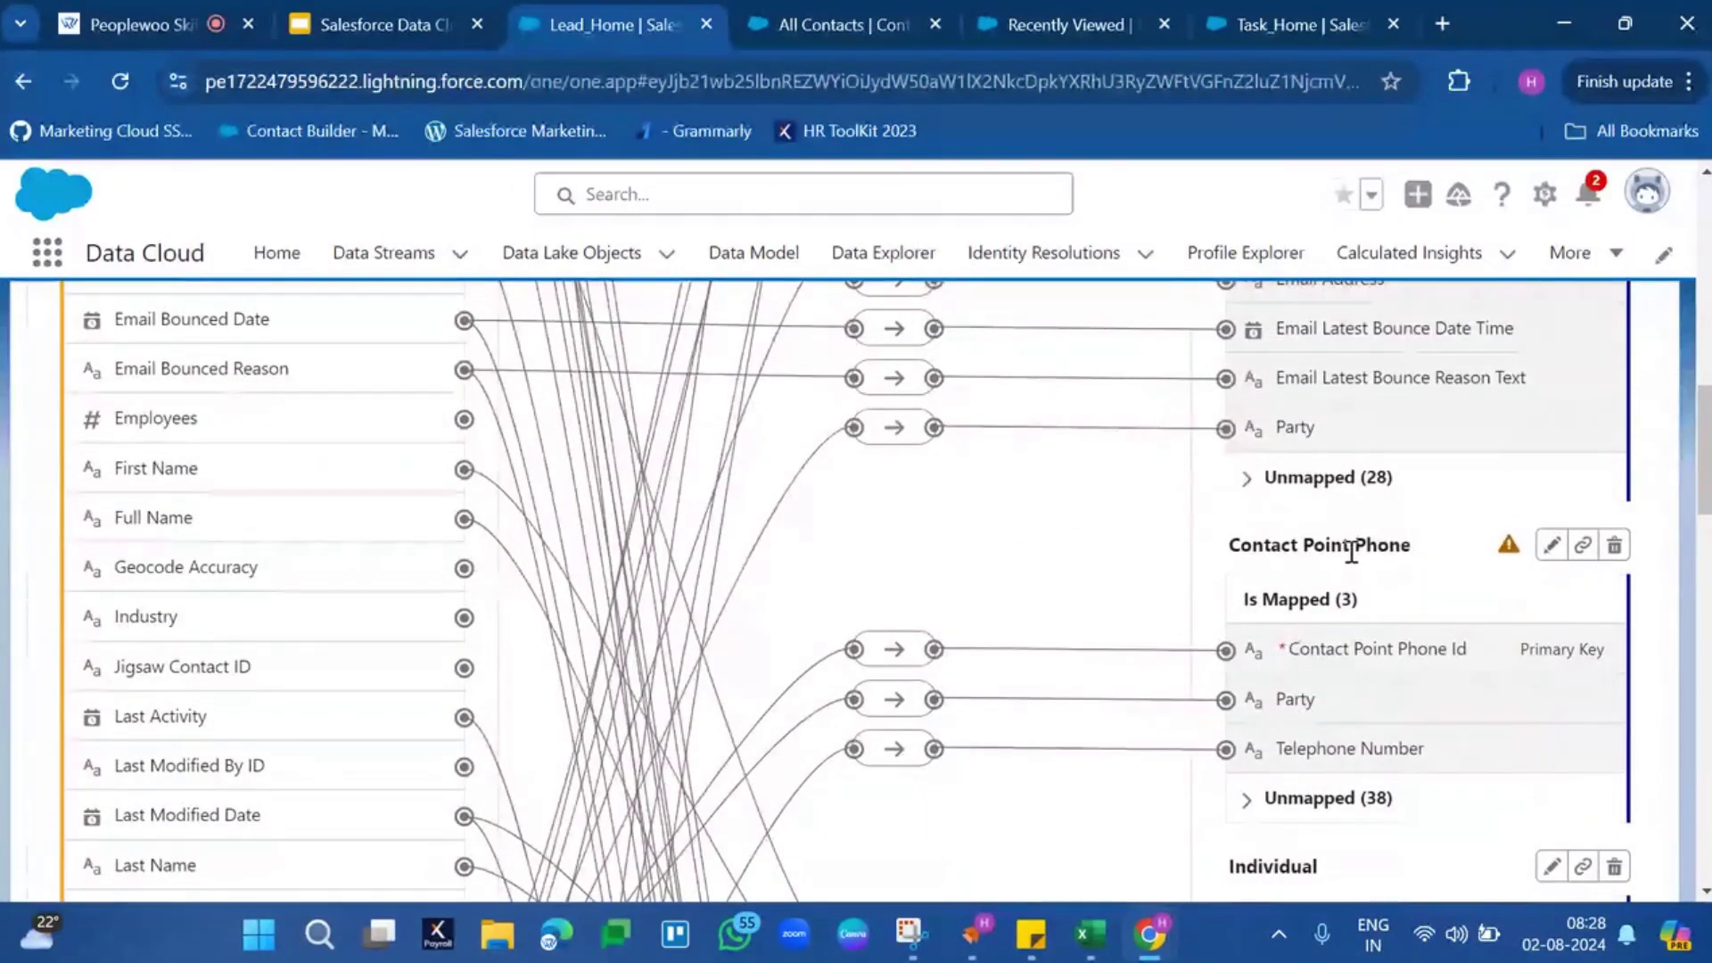
{"action": "triple_click", "coordinate": [1358, 545]}
{"action": "scroll", "coordinate": [1358, 545], "scroll_direction": "down", "scroll_amount": 5}
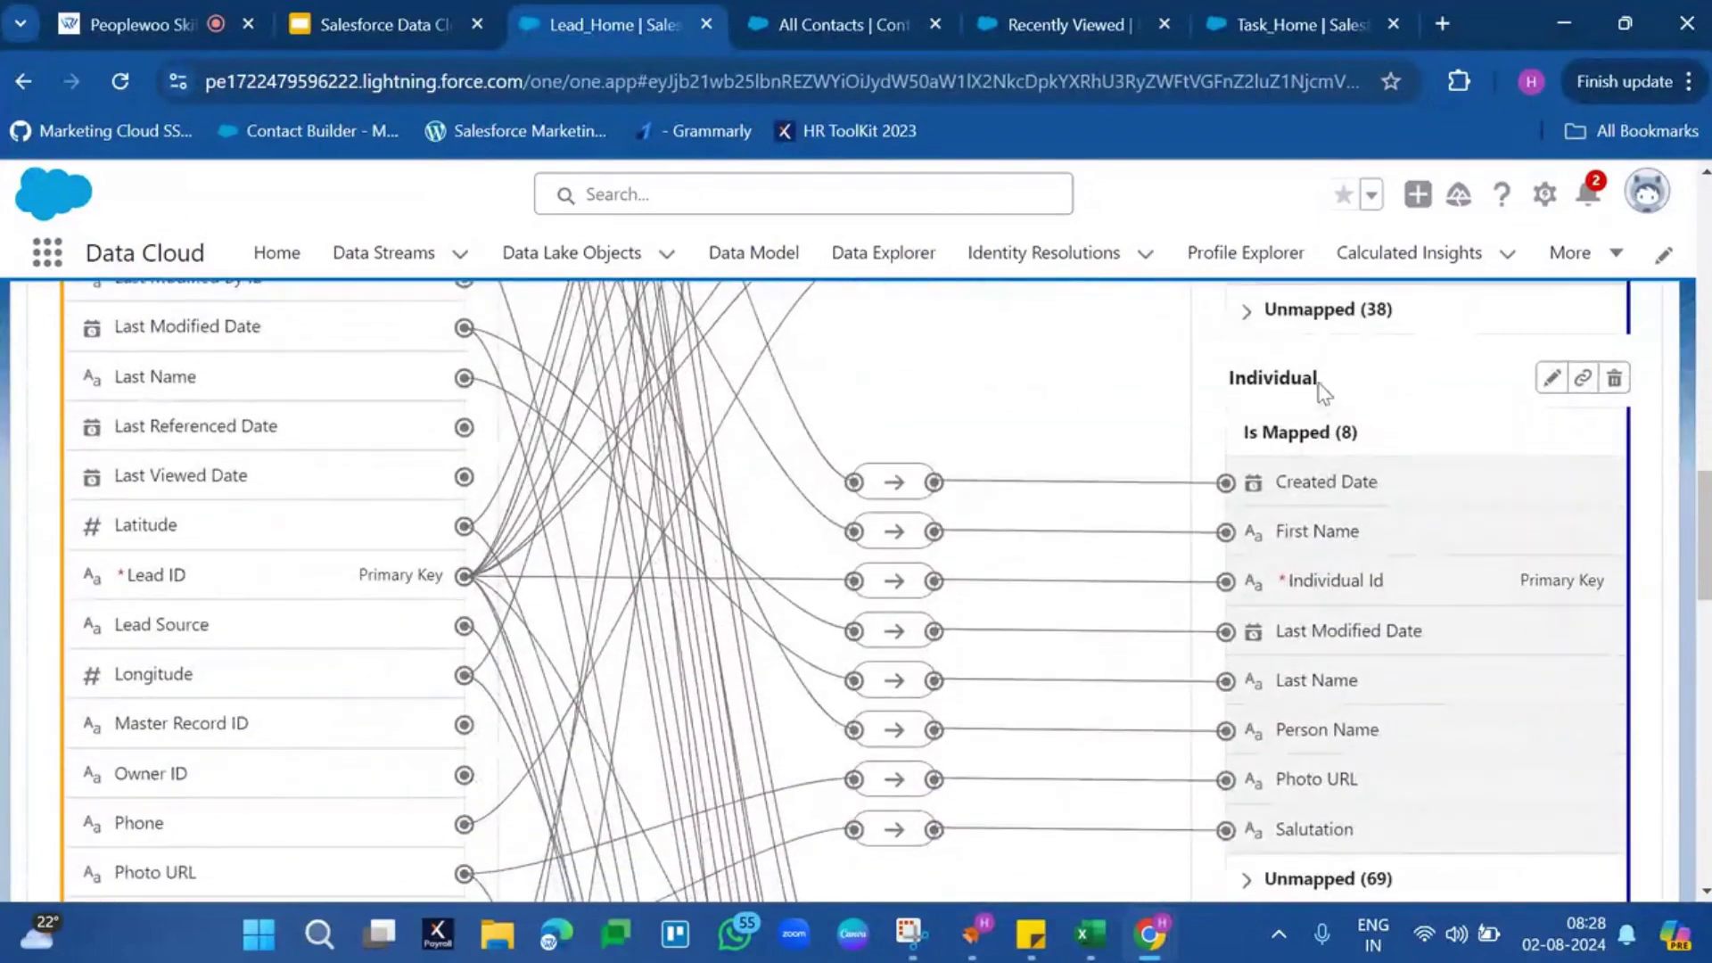
{"action": "triple_click", "coordinate": [1319, 385]}
{"action": "scroll", "coordinate": [1324, 393], "scroll_direction": "down", "scroll_amount": 5}
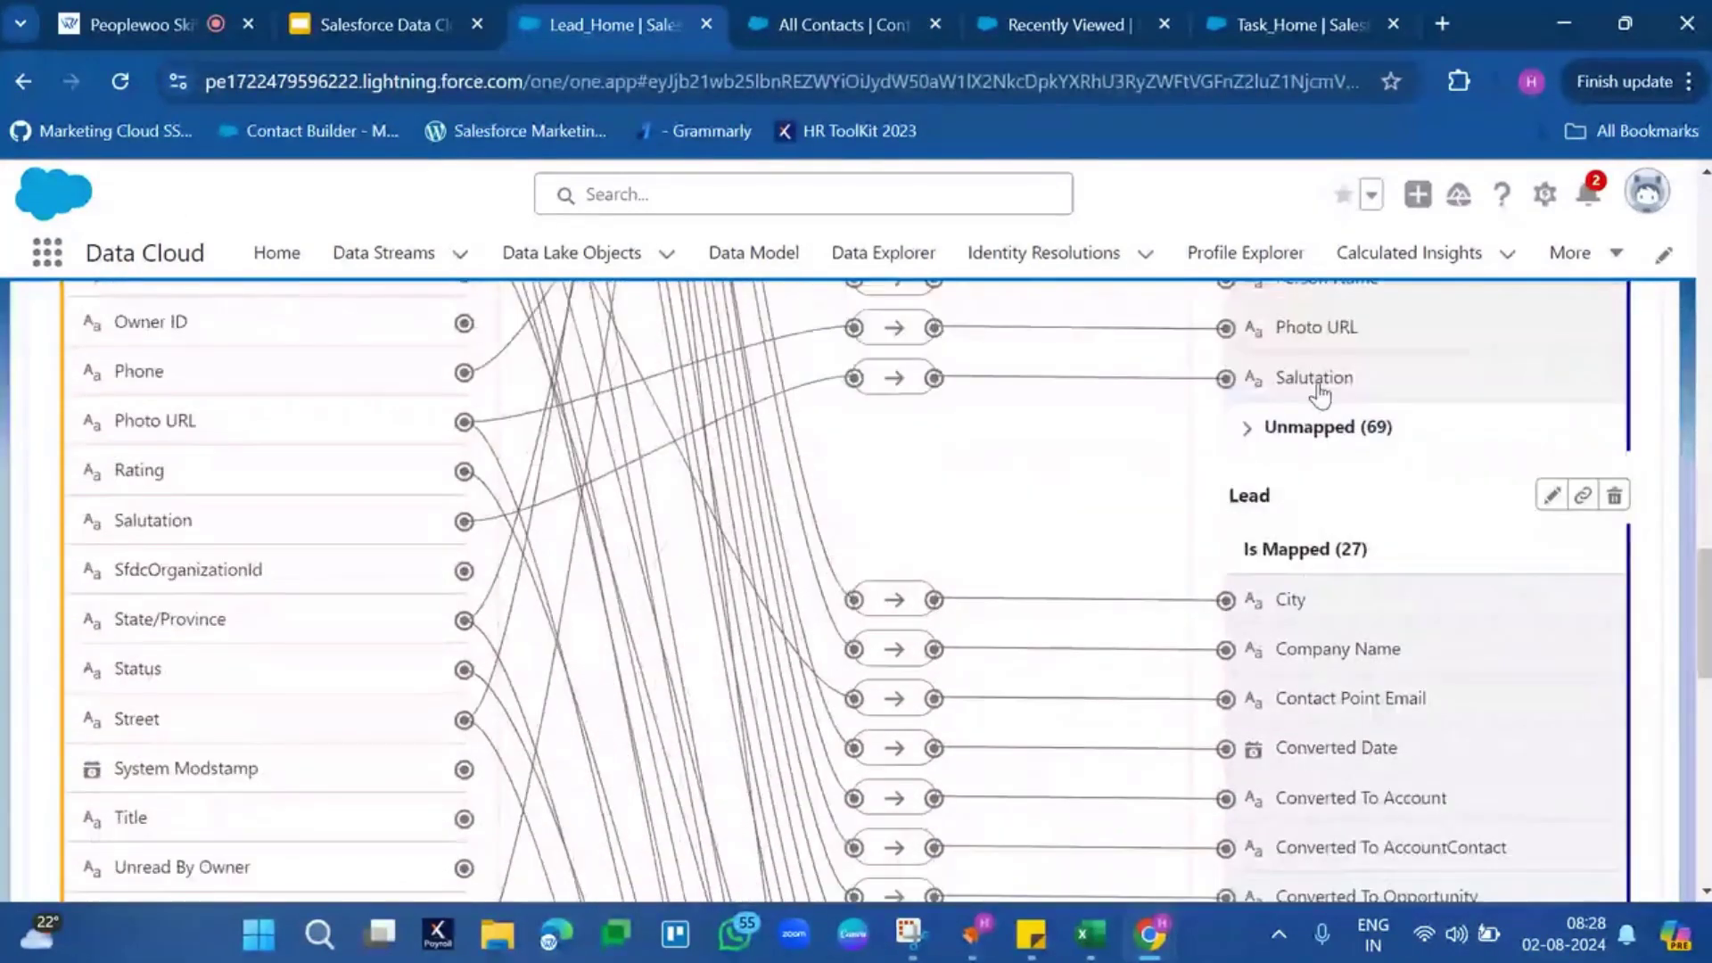
{"action": "double_click", "coordinate": [1246, 419]}
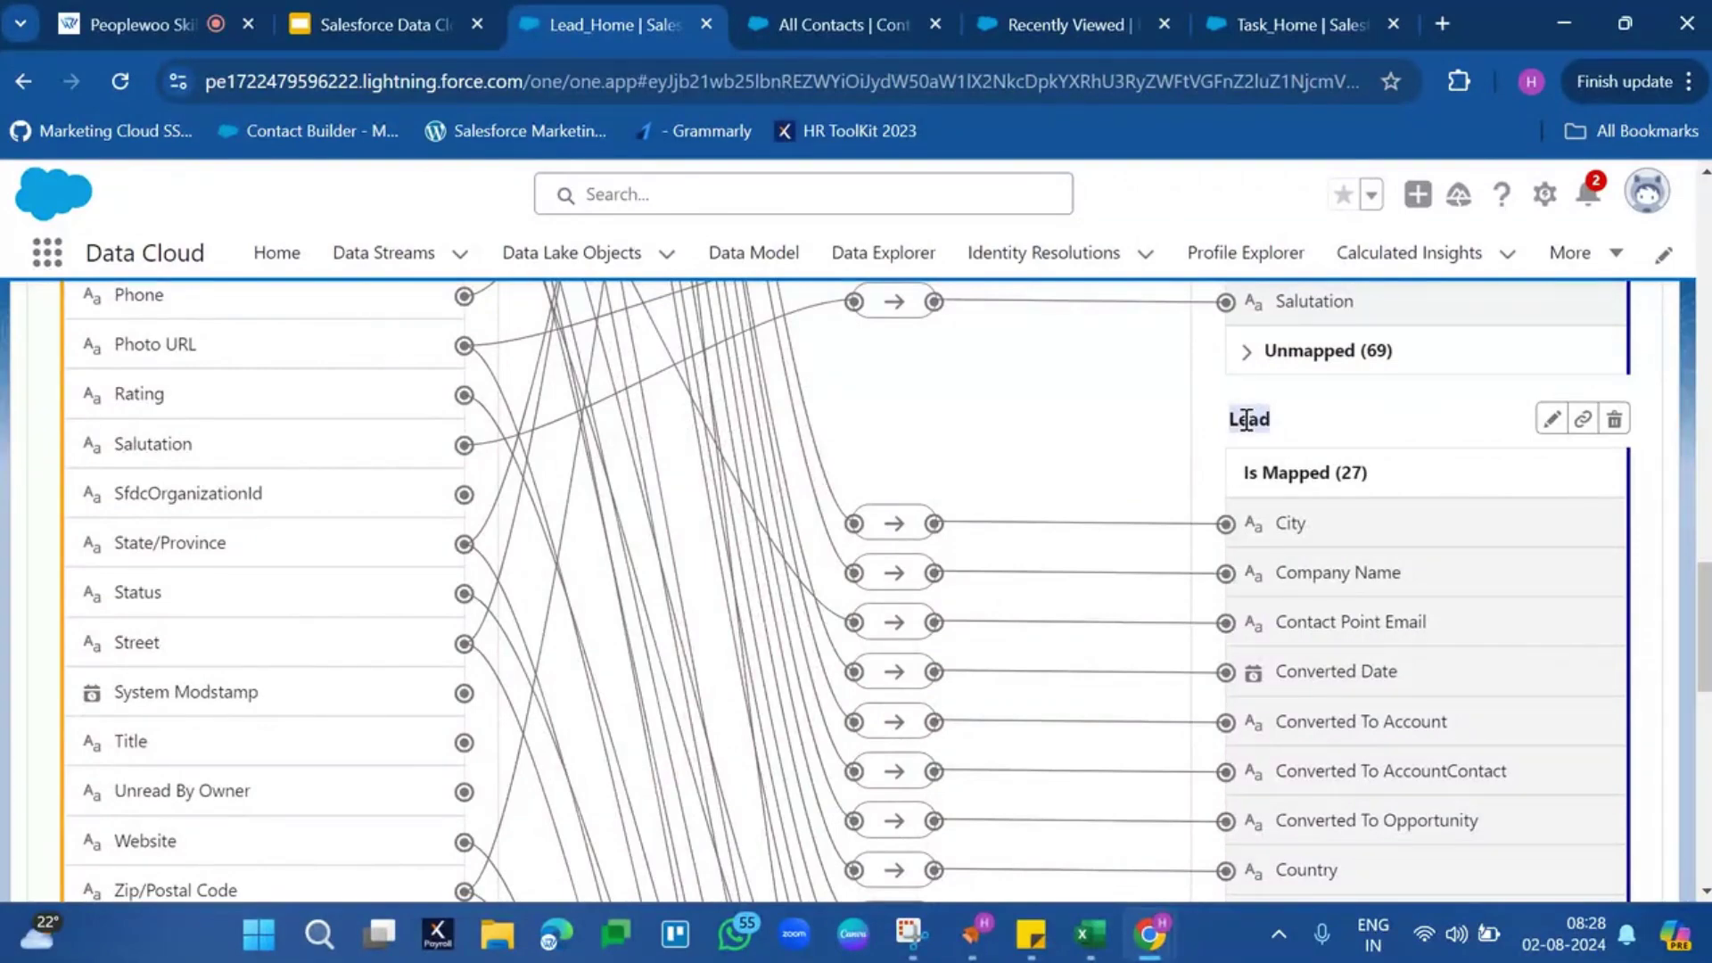
{"action": "scroll", "coordinate": [1247, 419], "scroll_direction": "down", "scroll_amount": 10}
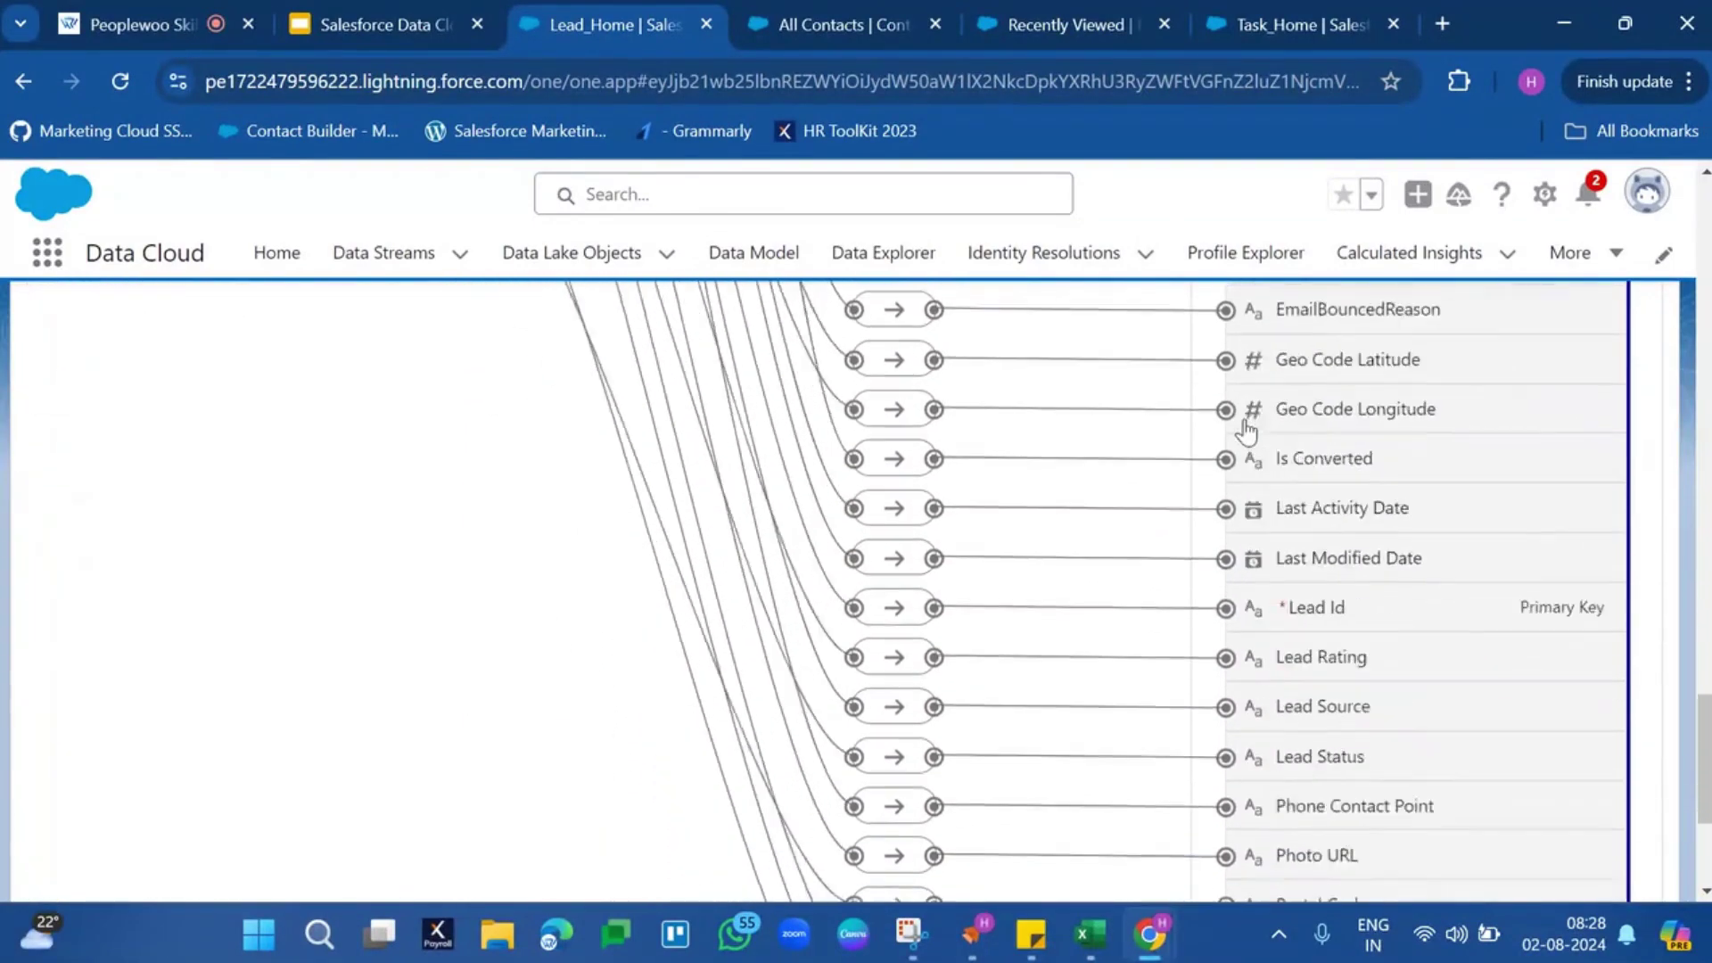
Present the slides full screen and advance to slide 18, Key Standard DMOs
{"action": "left_click", "coordinate": [415, 23]}
{"action": "left_click", "coordinate": [1353, 198]}
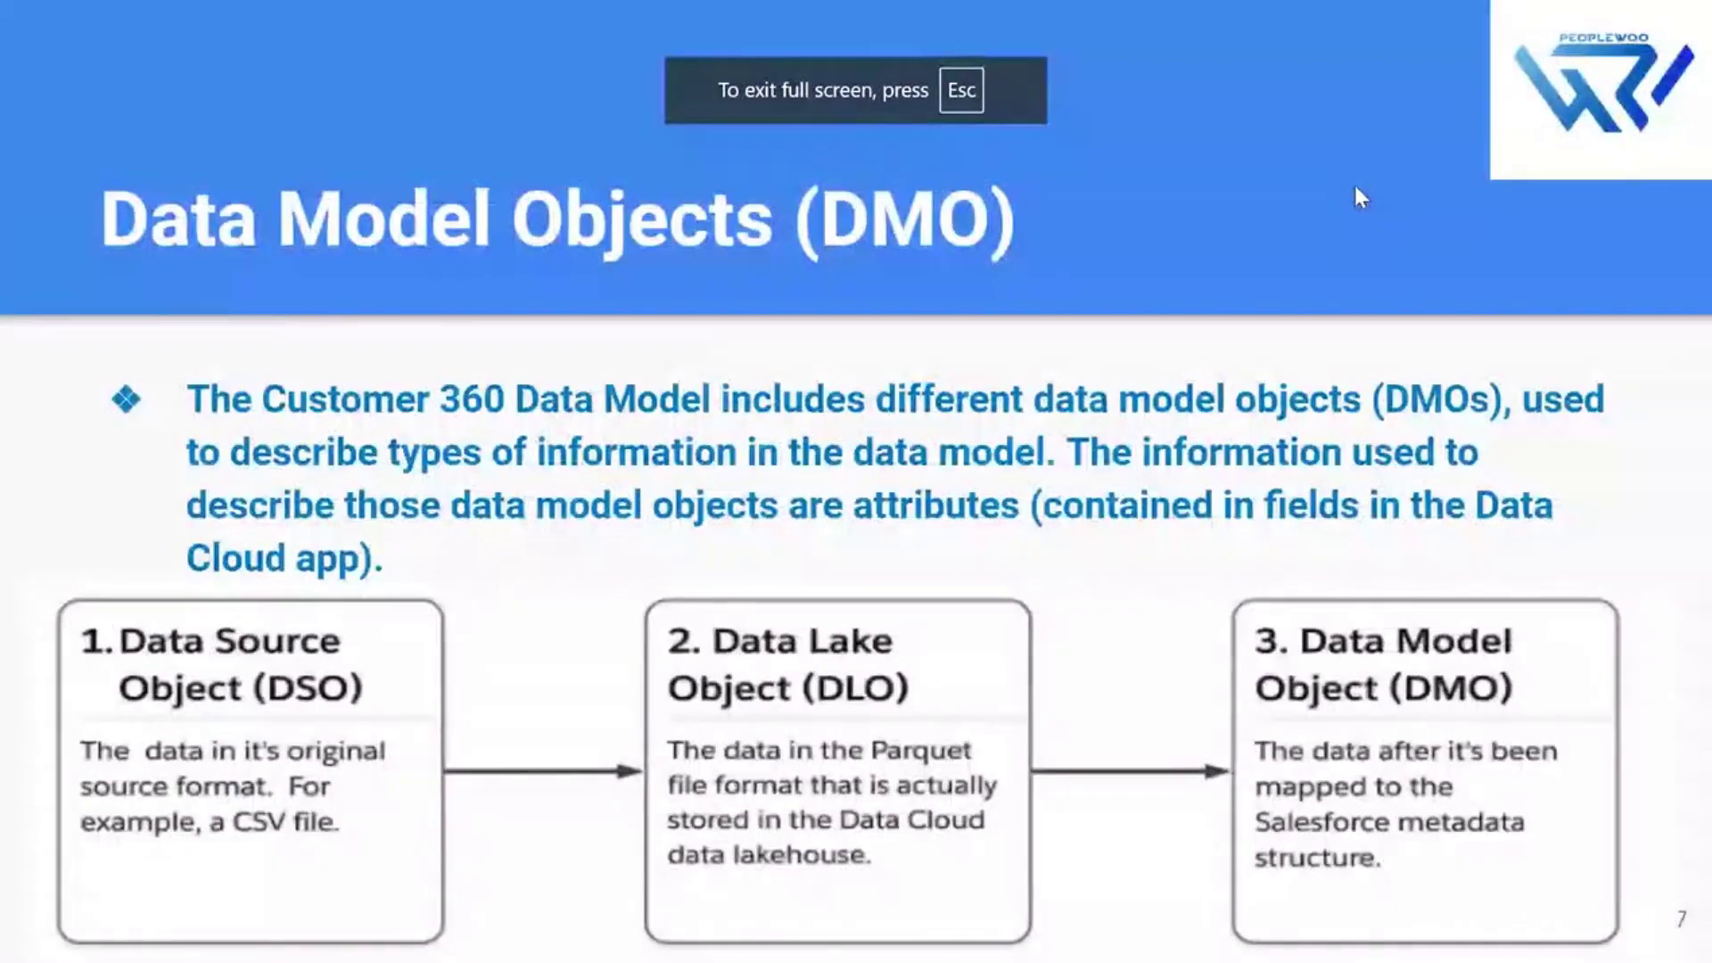
{"action": "key", "text": "Right"}
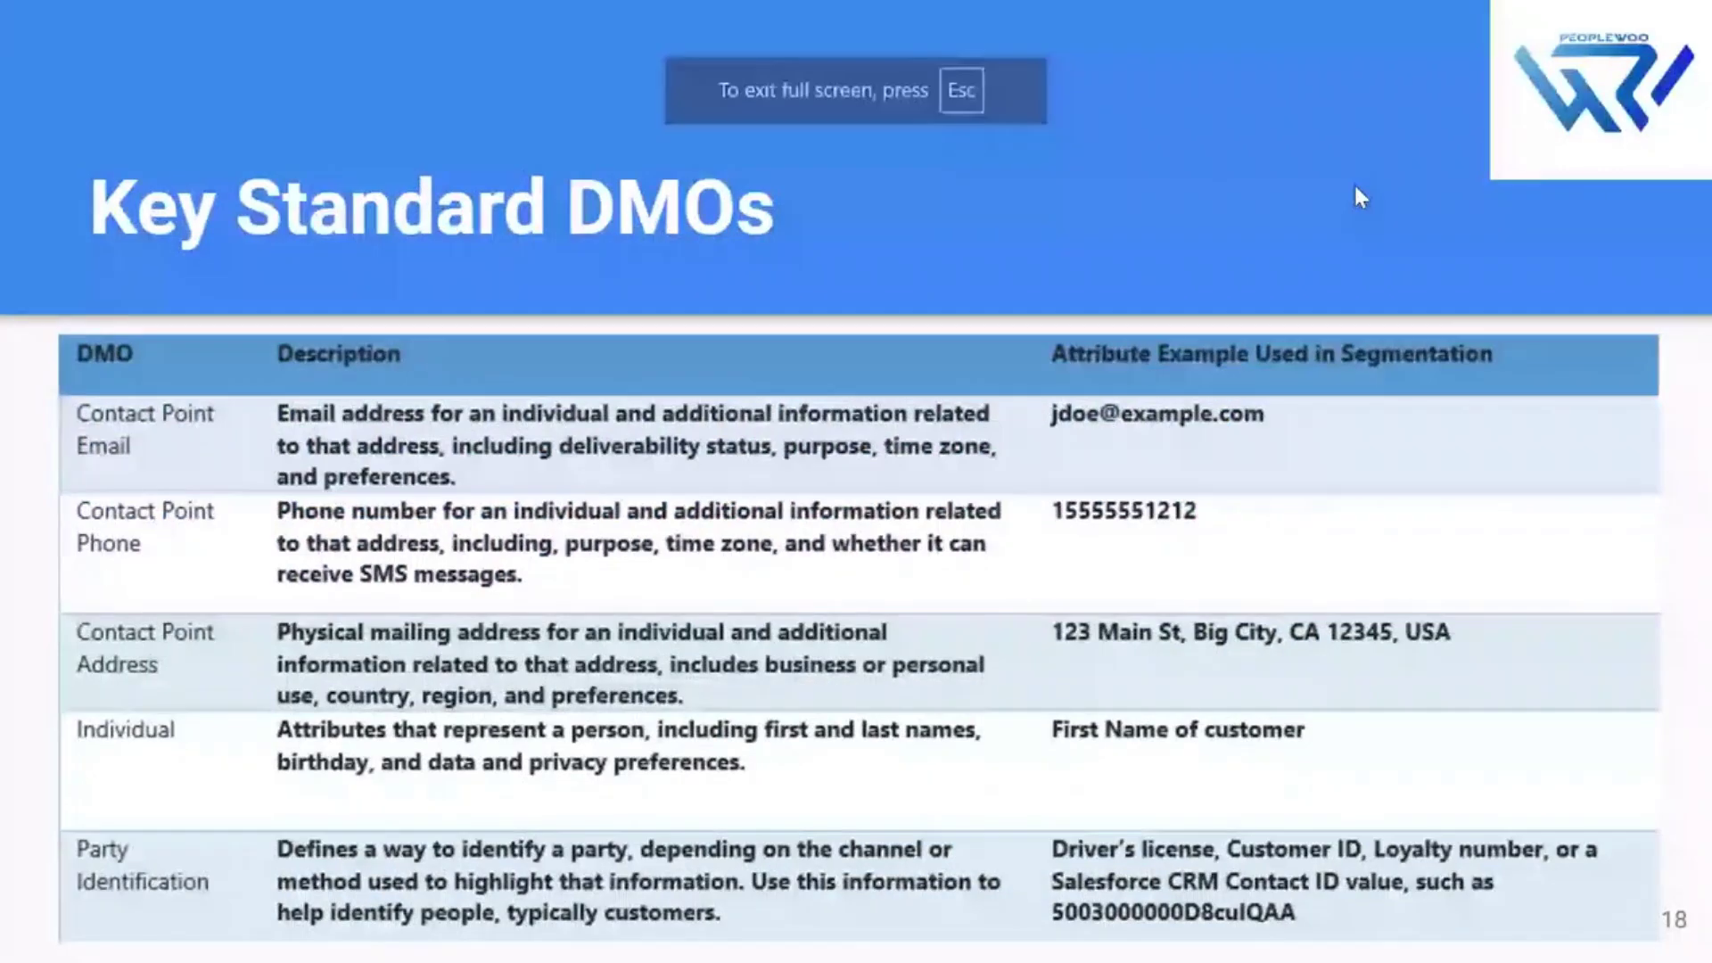
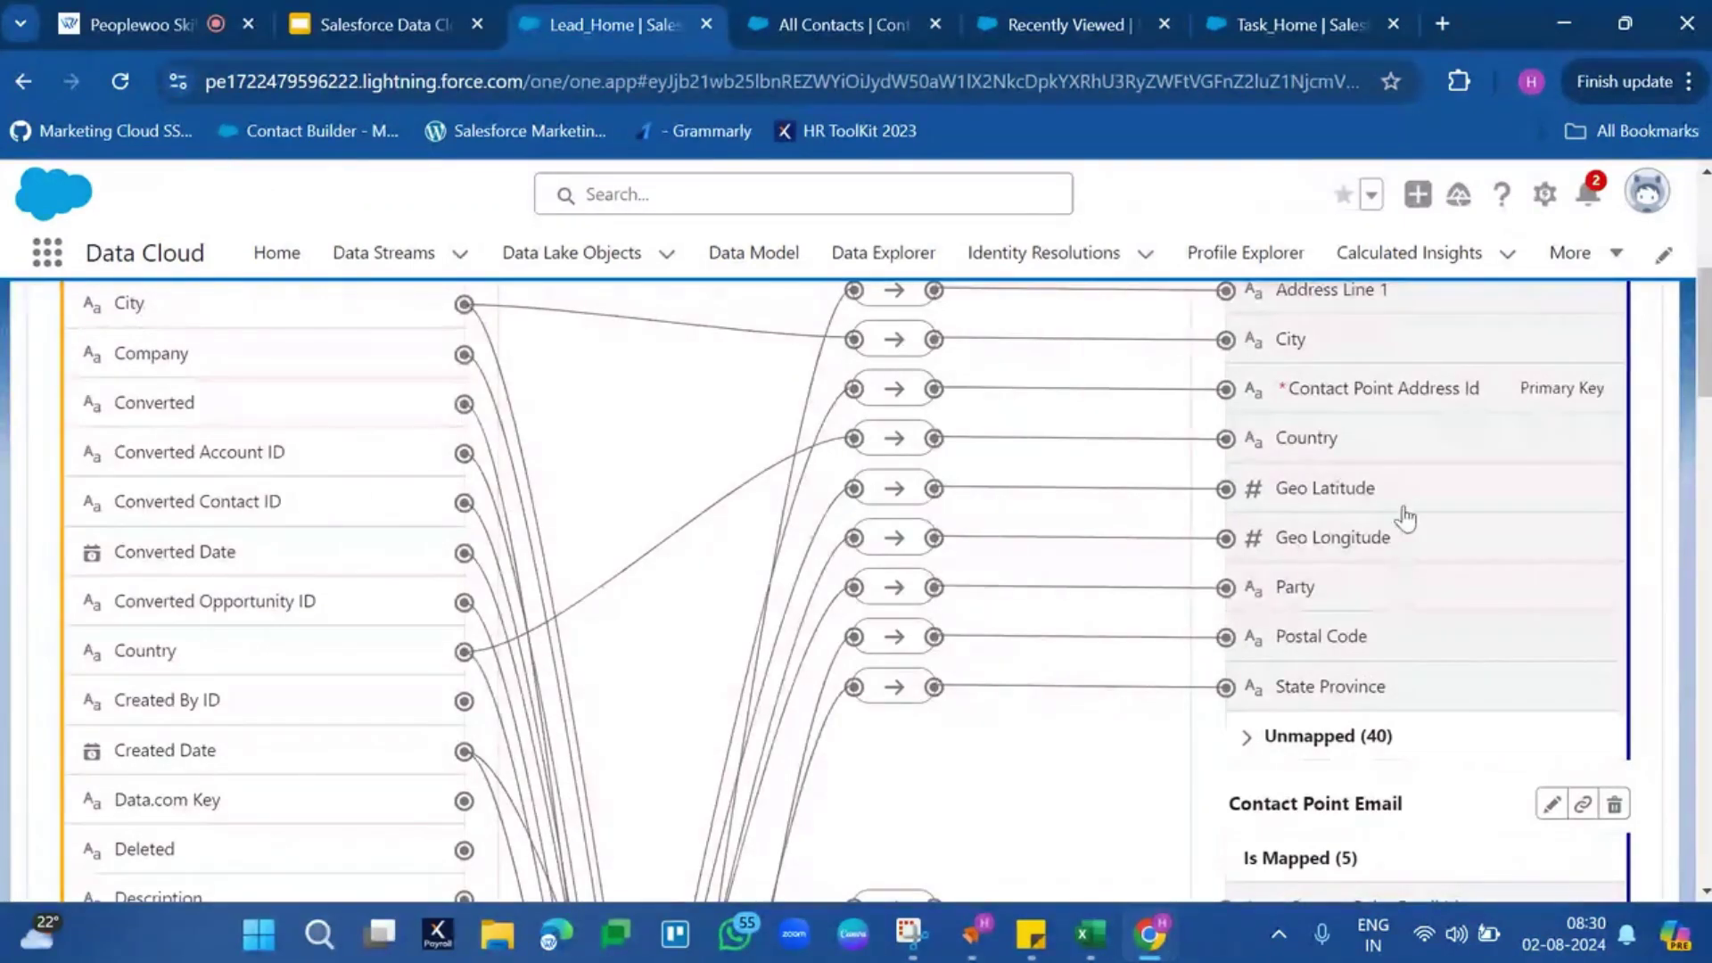
Scroll the Lead_Home mapping canvas, highlighting Contact Point Email, Individual and Lead
{"action": "scroll", "coordinate": [1388, 436], "scroll_direction": "down", "scroll_amount": 1}
{"action": "scroll", "coordinate": [1388, 435], "scroll_direction": "down", "scroll_amount": 3}
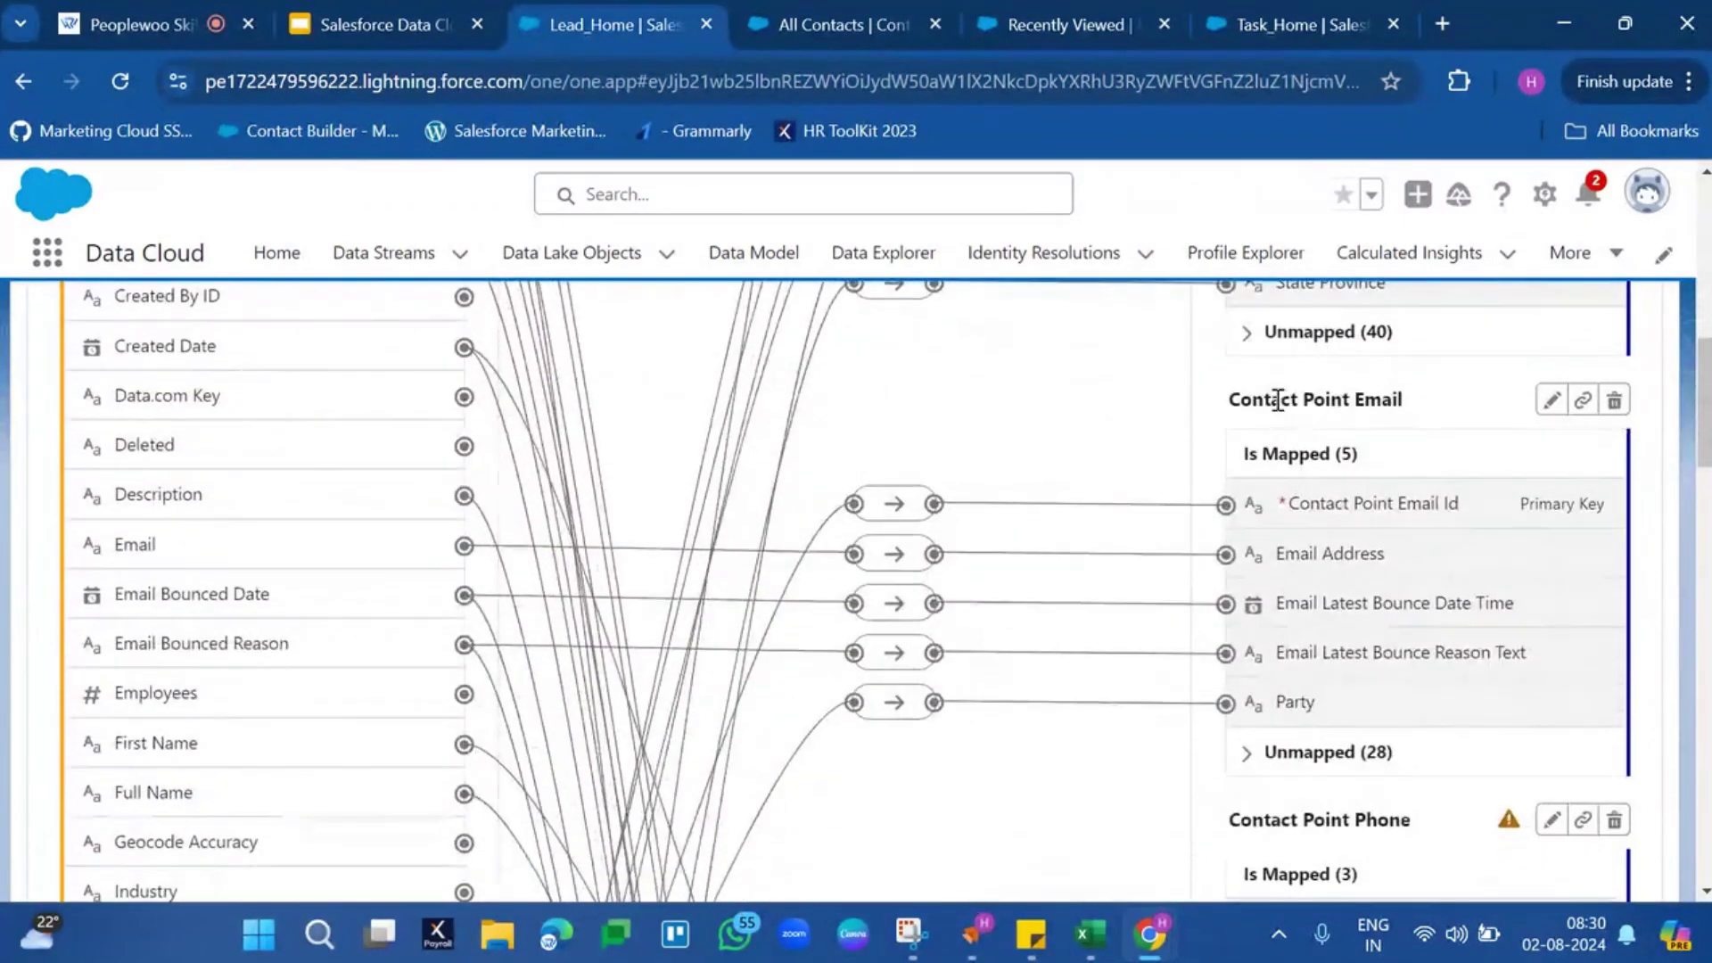
{"action": "triple_click", "coordinate": [1278, 399]}
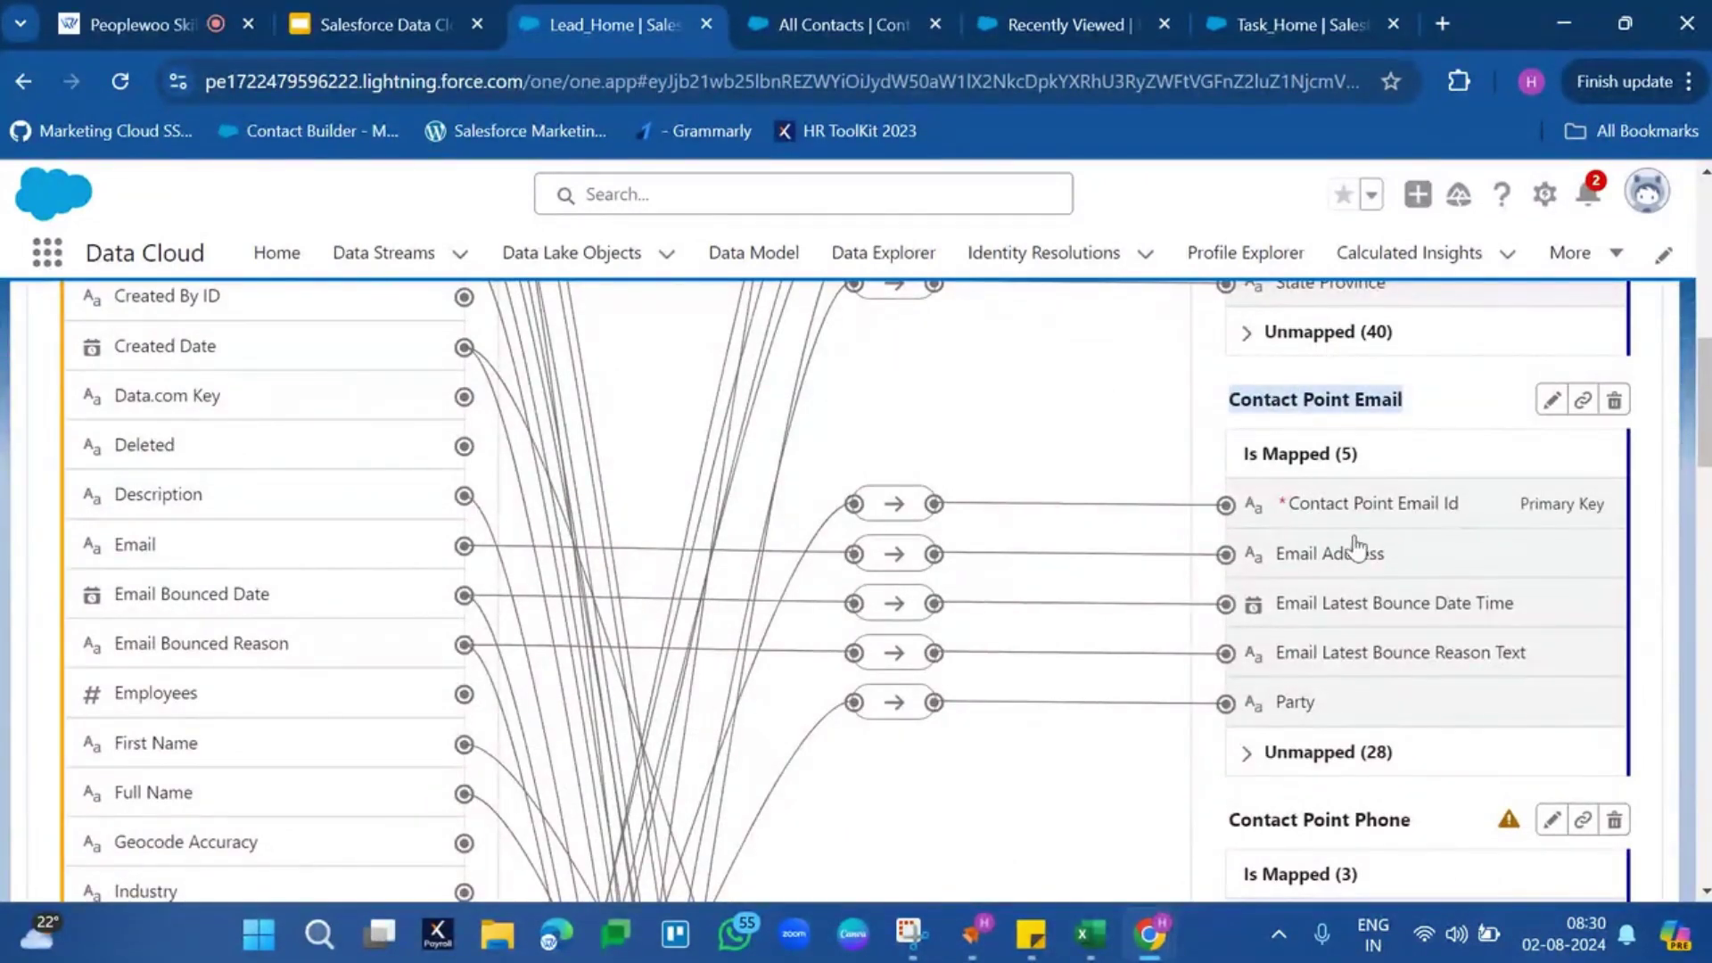
{"action": "scroll", "coordinate": [1314, 669], "scroll_direction": "down", "scroll_amount": 3}
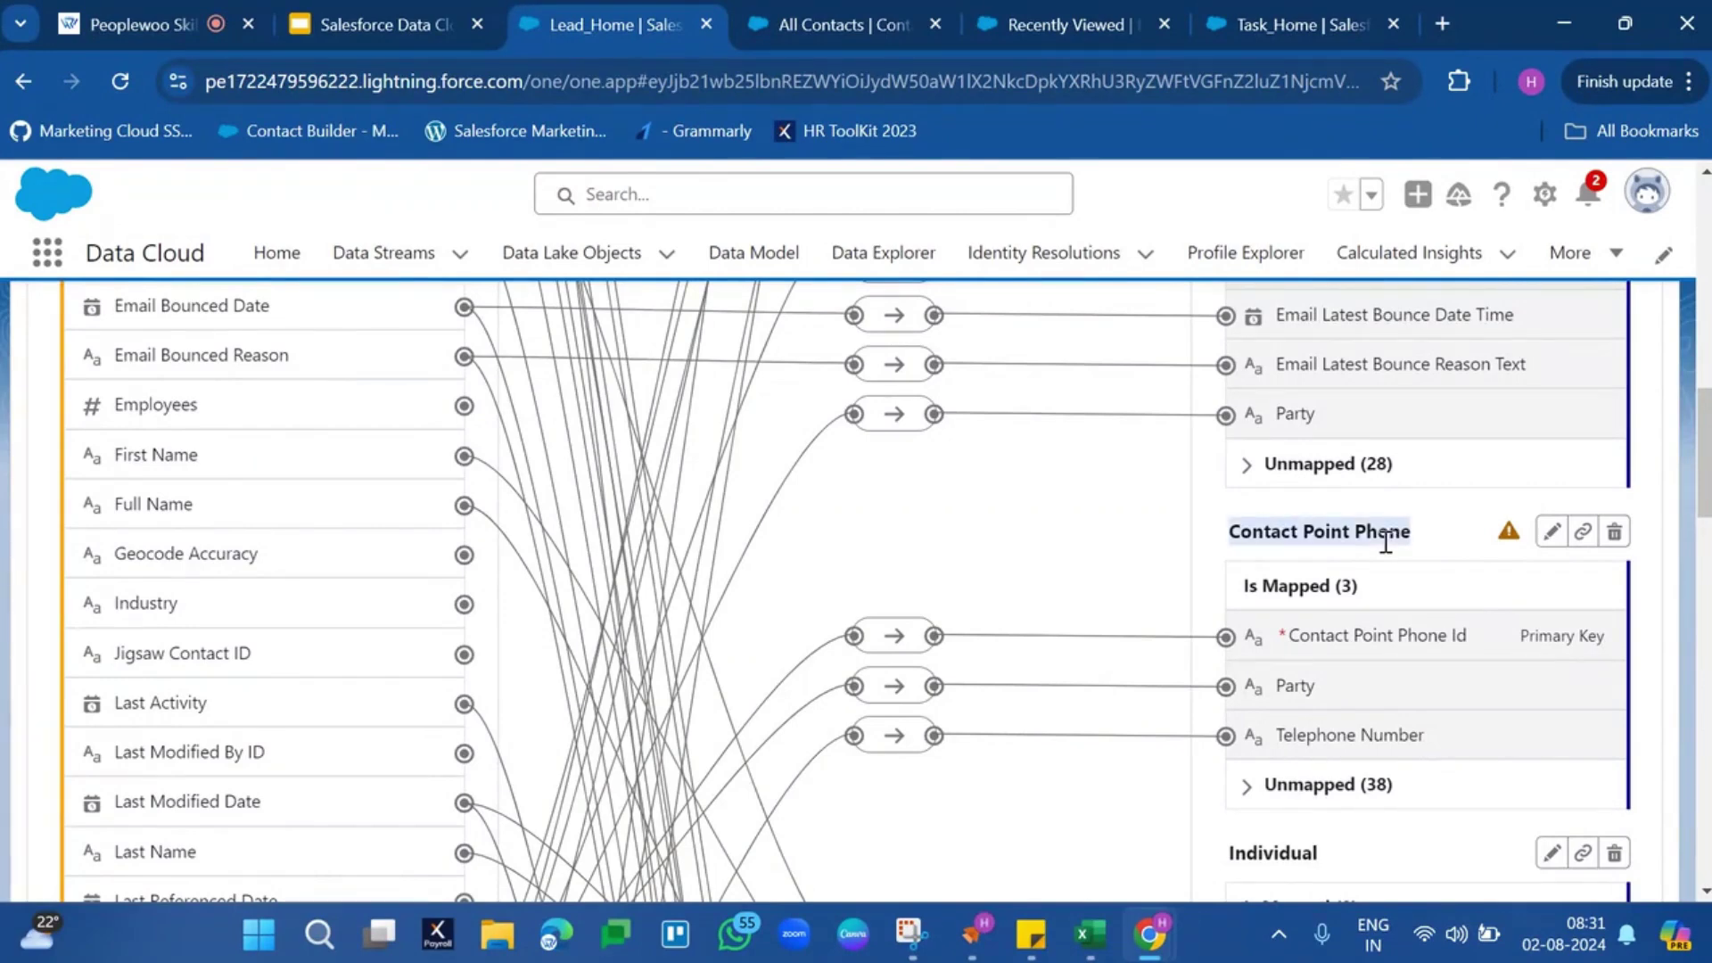
{"action": "scroll", "coordinate": [1387, 540], "scroll_direction": "down", "scroll_amount": 5}
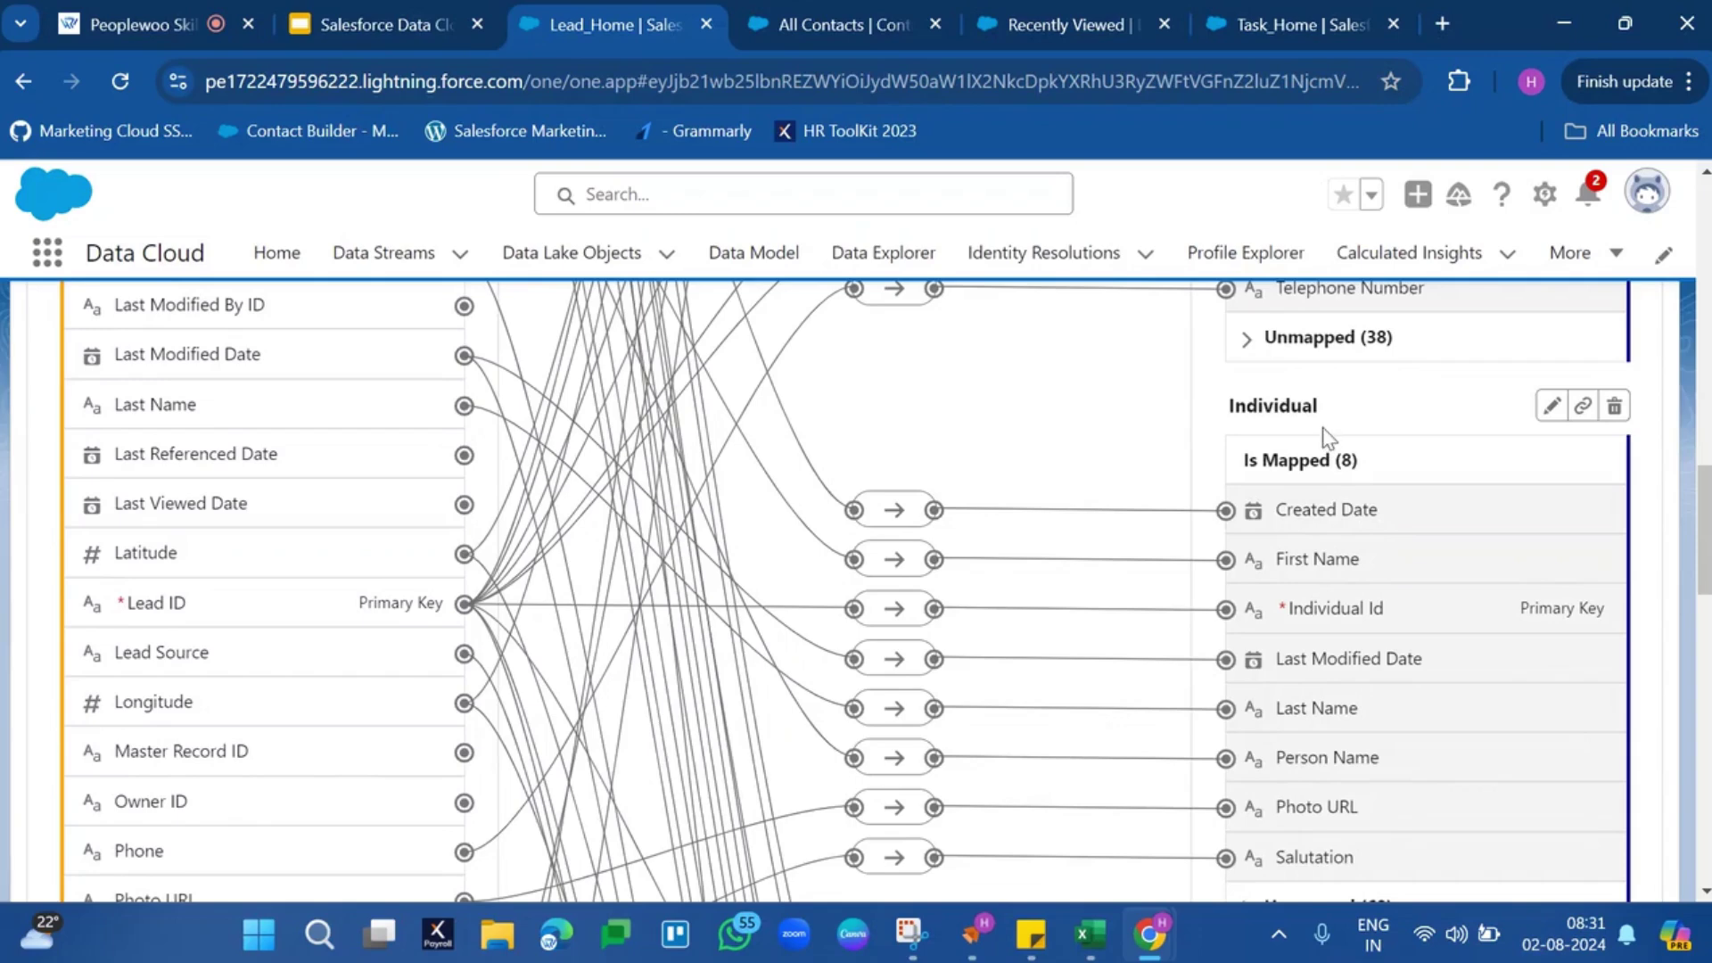
{"action": "double_click", "coordinate": [1307, 398]}
{"action": "scroll", "coordinate": [1307, 398], "scroll_direction": "down", "scroll_amount": 5}
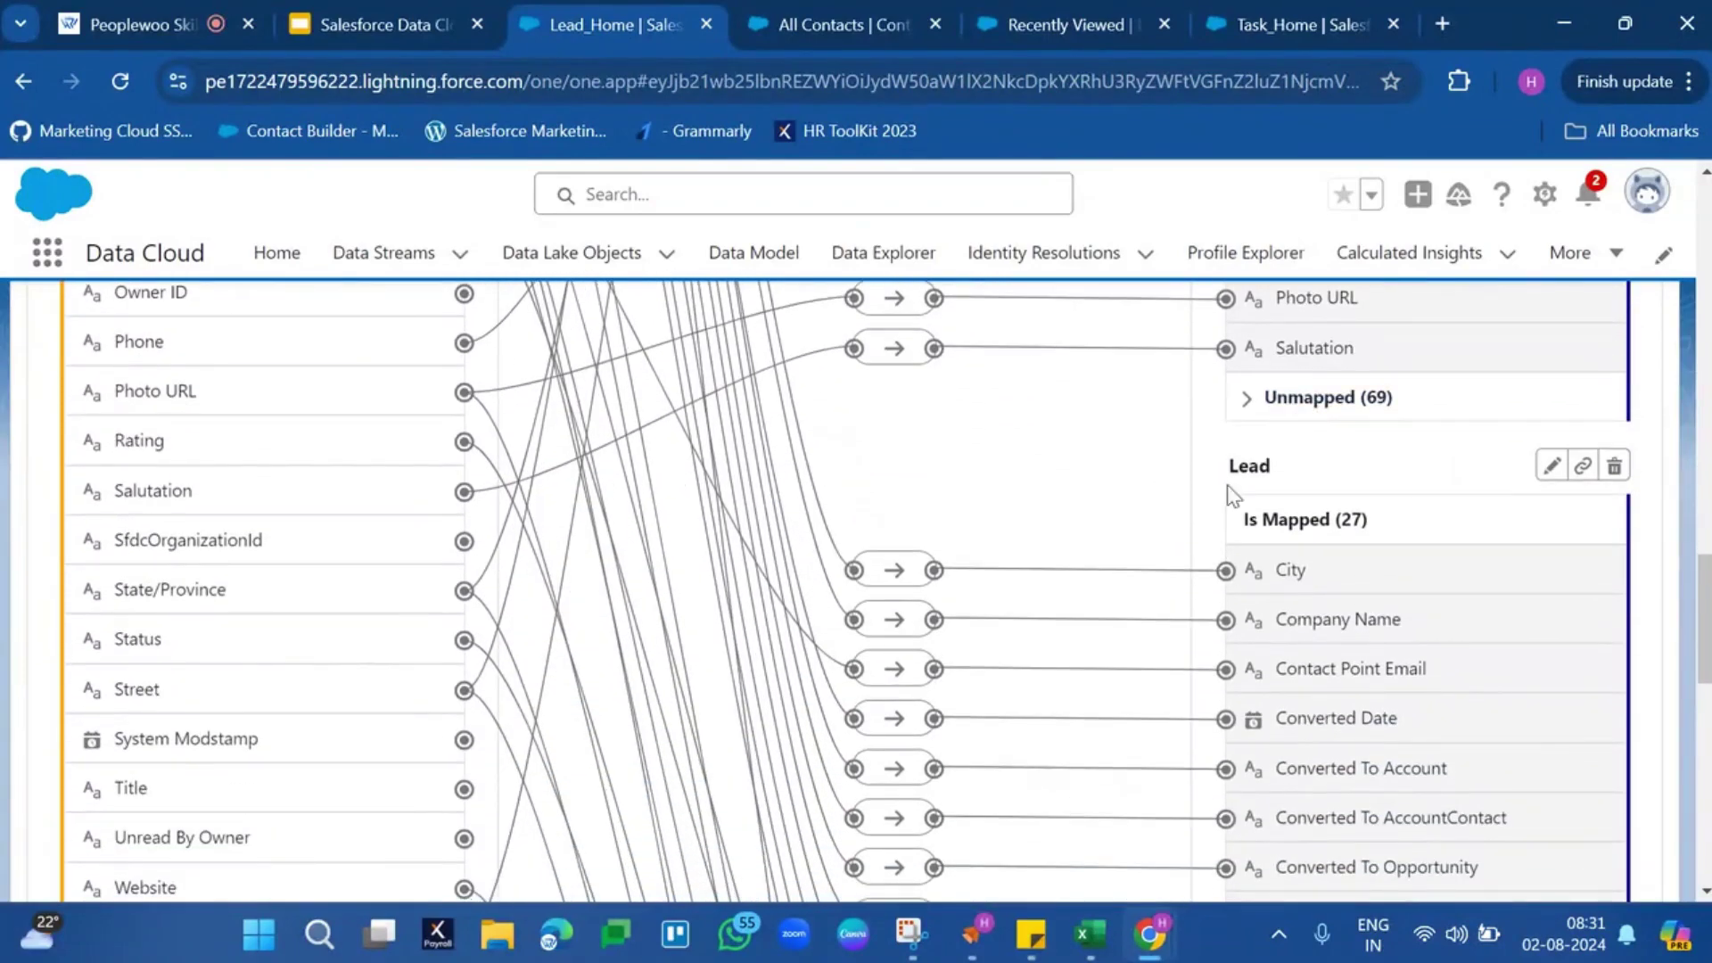
{"action": "double_click", "coordinate": [1249, 467]}
{"action": "scroll", "coordinate": [1250, 466], "scroll_direction": "down", "scroll_amount": 7}
{"action": "scroll", "coordinate": [1250, 467], "scroll_direction": "down", "scroll_amount": 3}
{"action": "scroll", "coordinate": [1250, 467], "scroll_direction": "up", "scroll_amount": 20}
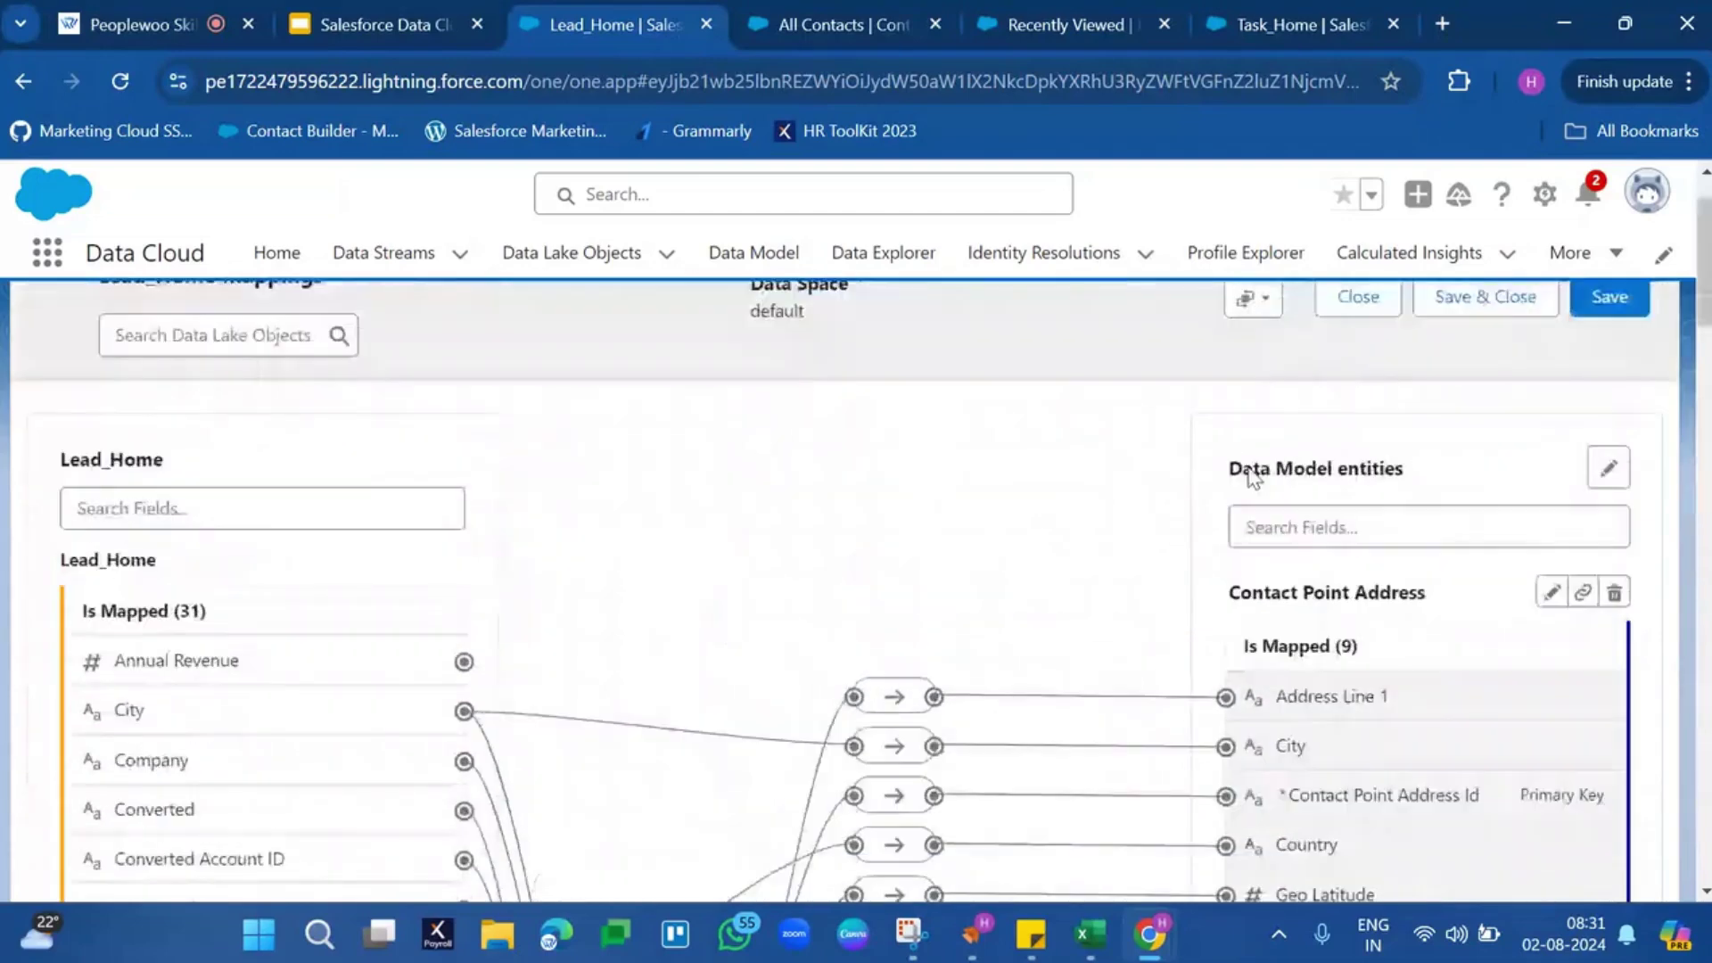
{"action": "scroll", "coordinate": [847, 477], "scroll_direction": "up", "scroll_amount": 1}
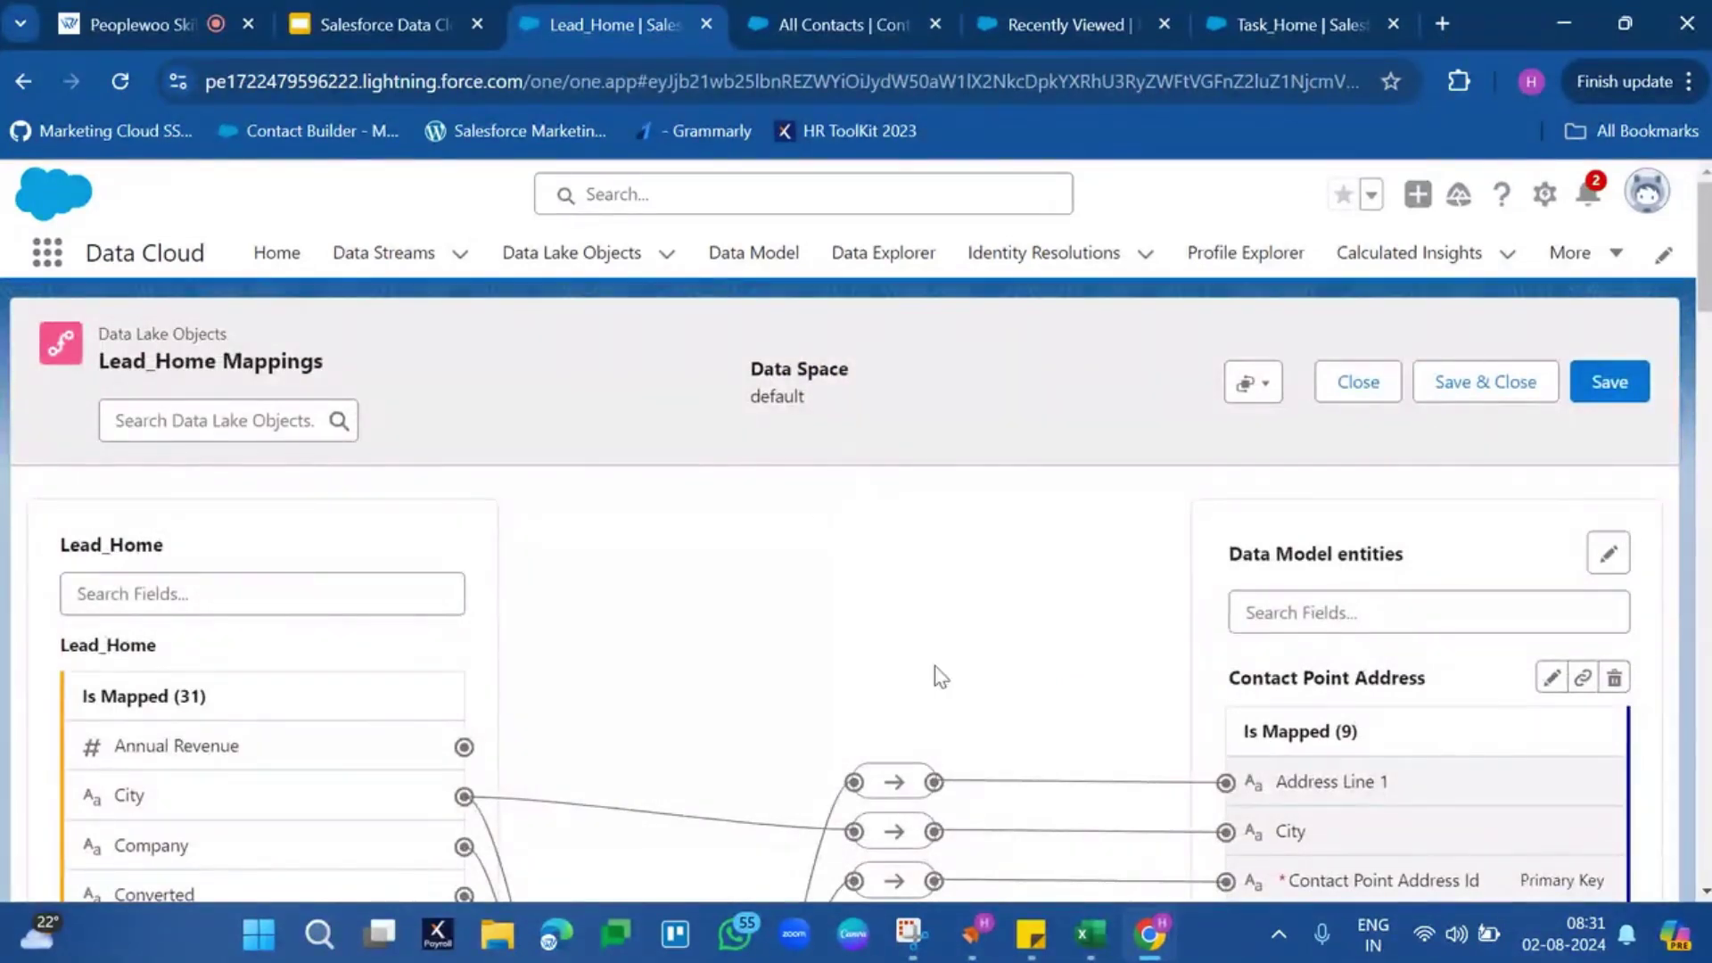
Highlight each Lead_Home target again: Contact Point Address, Email, Phone, Individual and Lead
{"action": "triple_click", "coordinate": [1294, 686]}
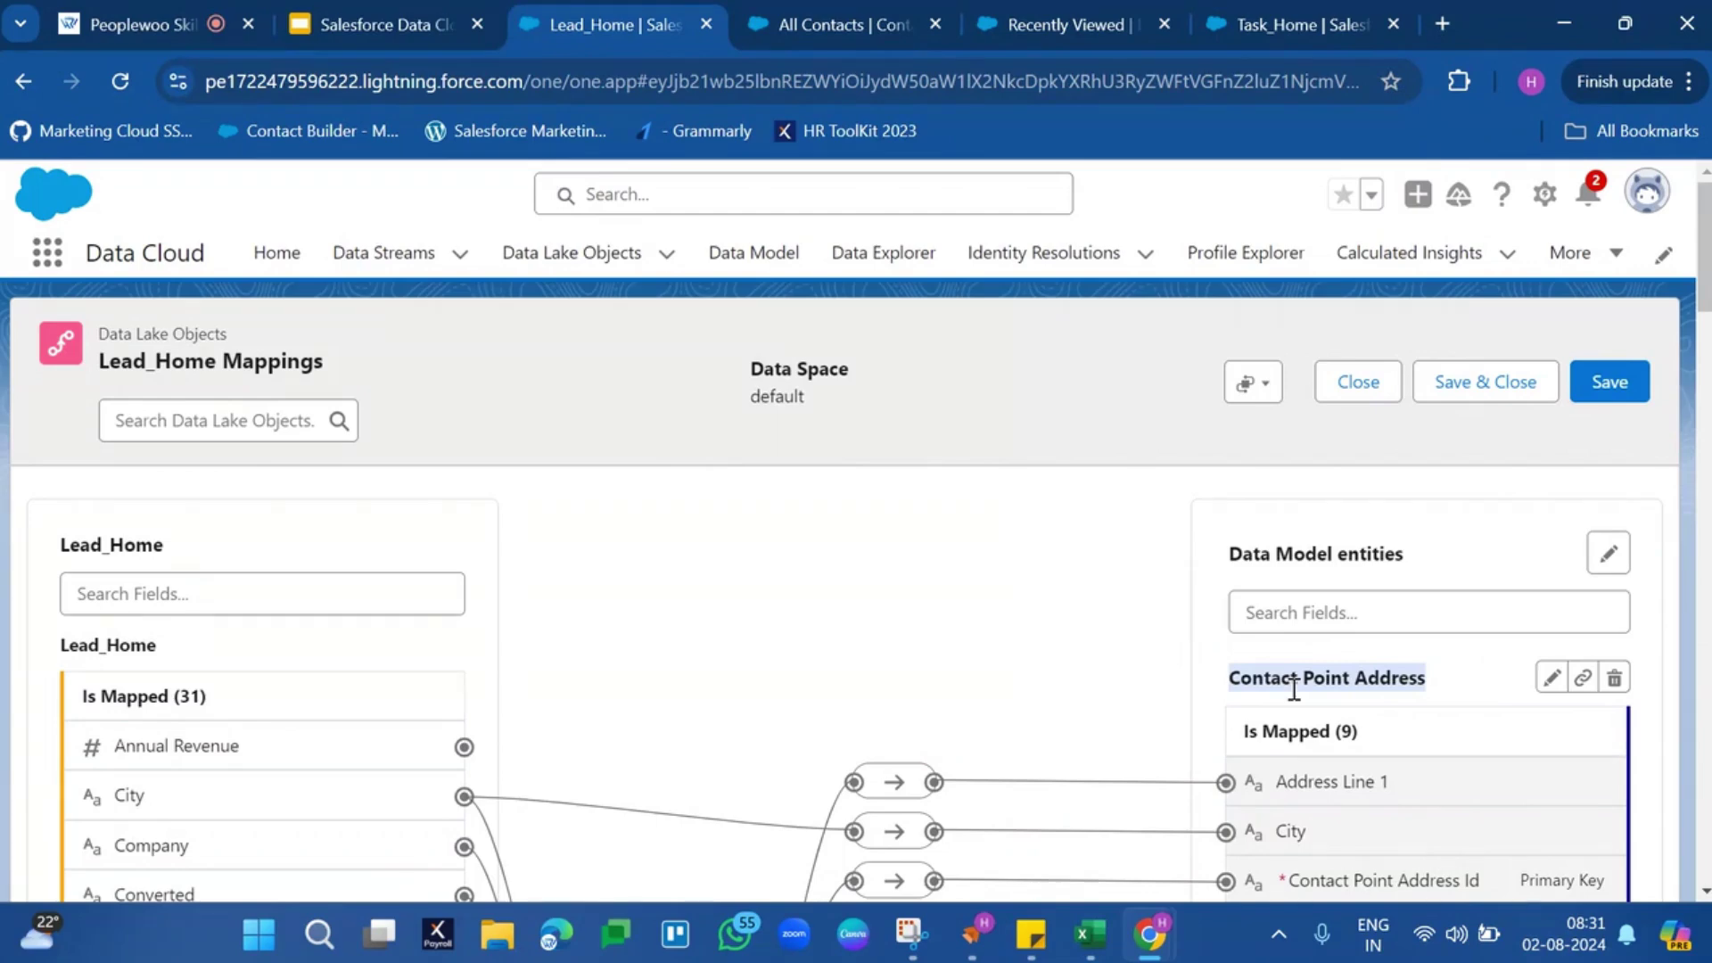
{"action": "scroll", "coordinate": [1294, 687], "scroll_direction": "down", "scroll_amount": 7}
{"action": "triple_click", "coordinate": [1357, 657]}
{"action": "scroll", "coordinate": [1358, 660], "scroll_direction": "down", "scroll_amount": 5}
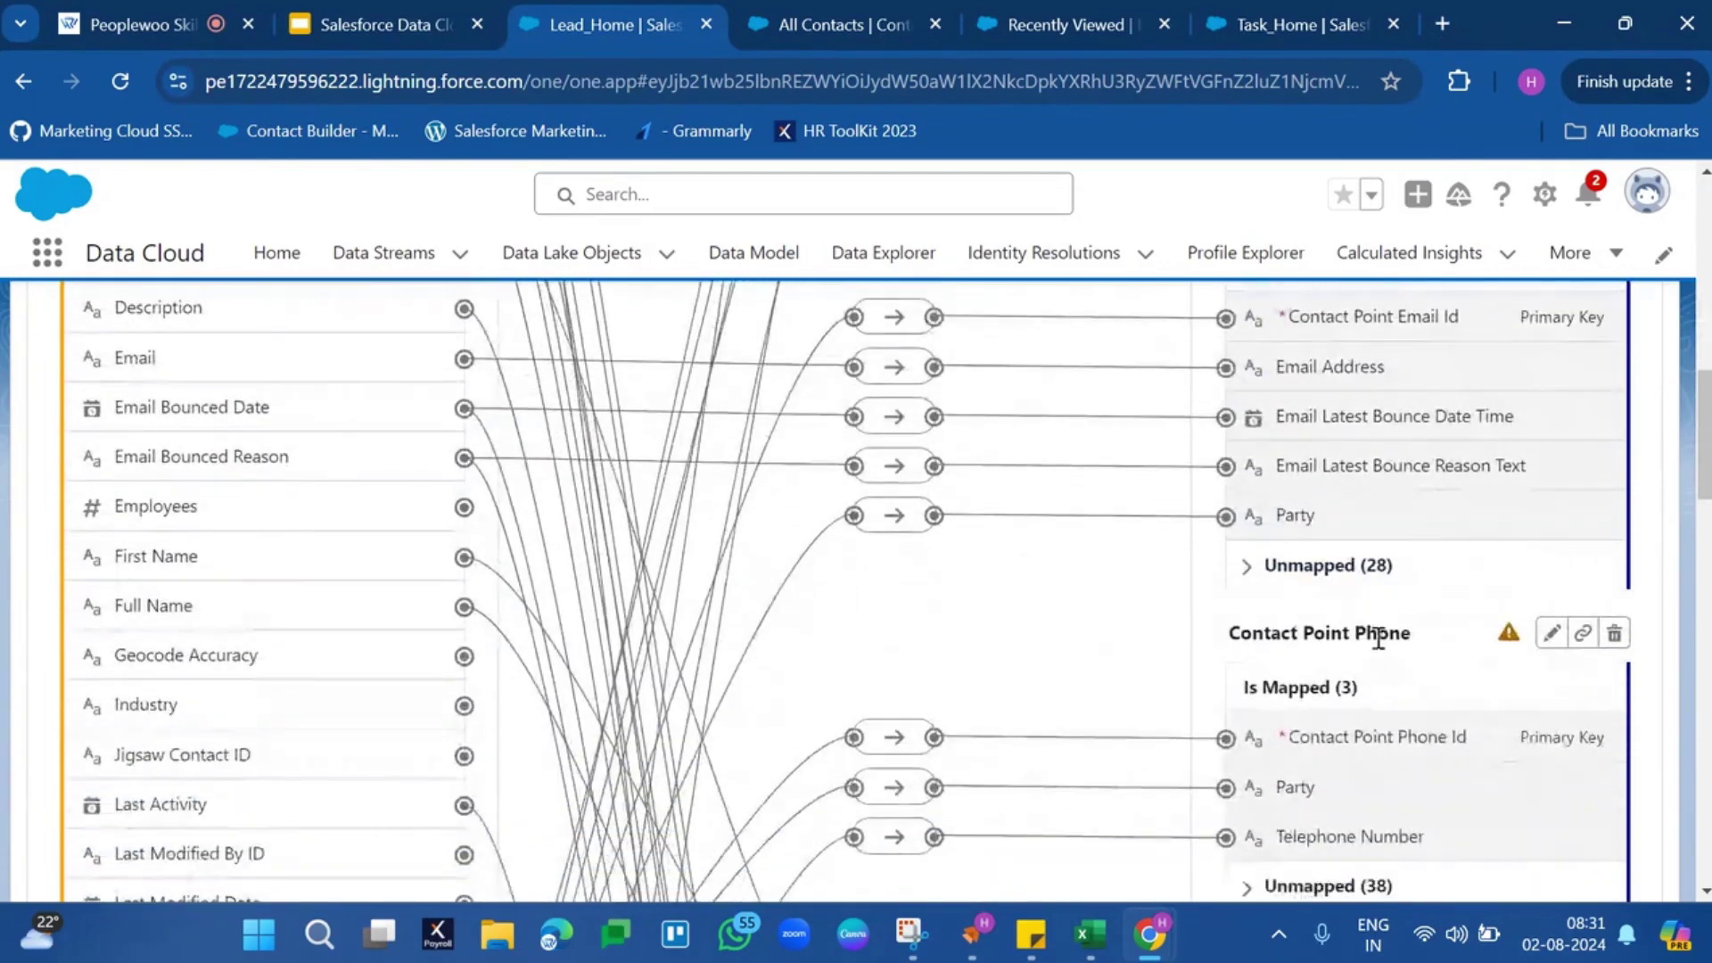
{"action": "triple_click", "coordinate": [1377, 635]}
{"action": "scroll", "coordinate": [1378, 642], "scroll_direction": "down", "scroll_amount": 5}
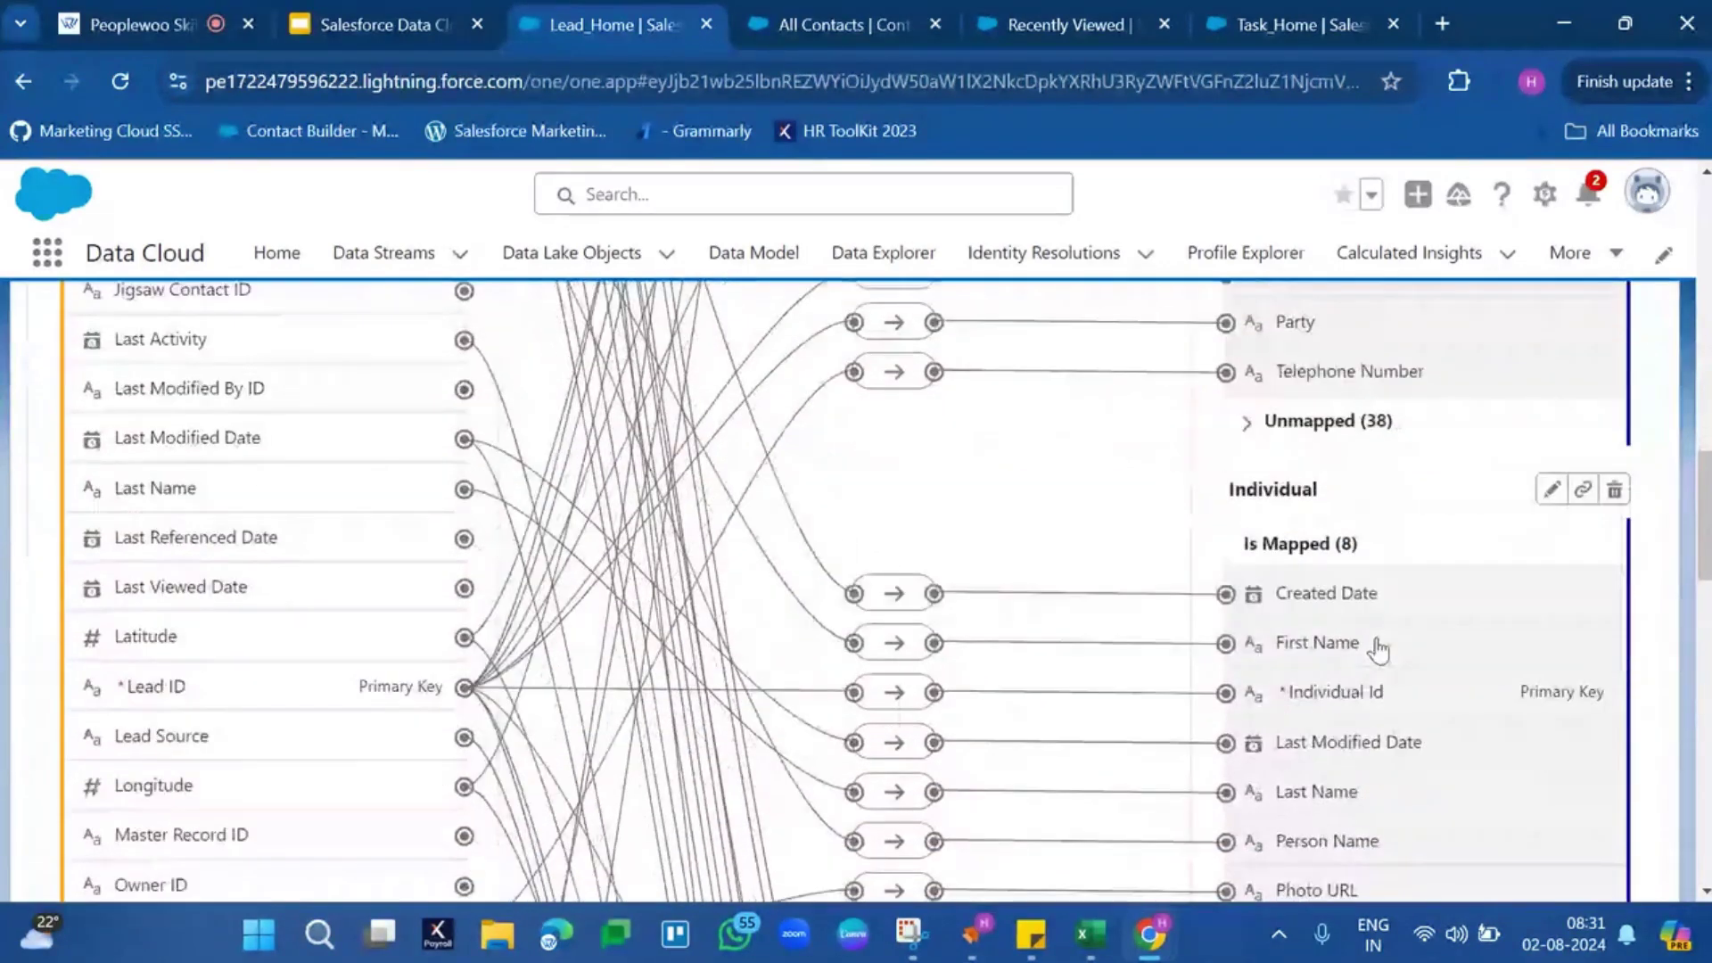
{"action": "triple_click", "coordinate": [1317, 487]}
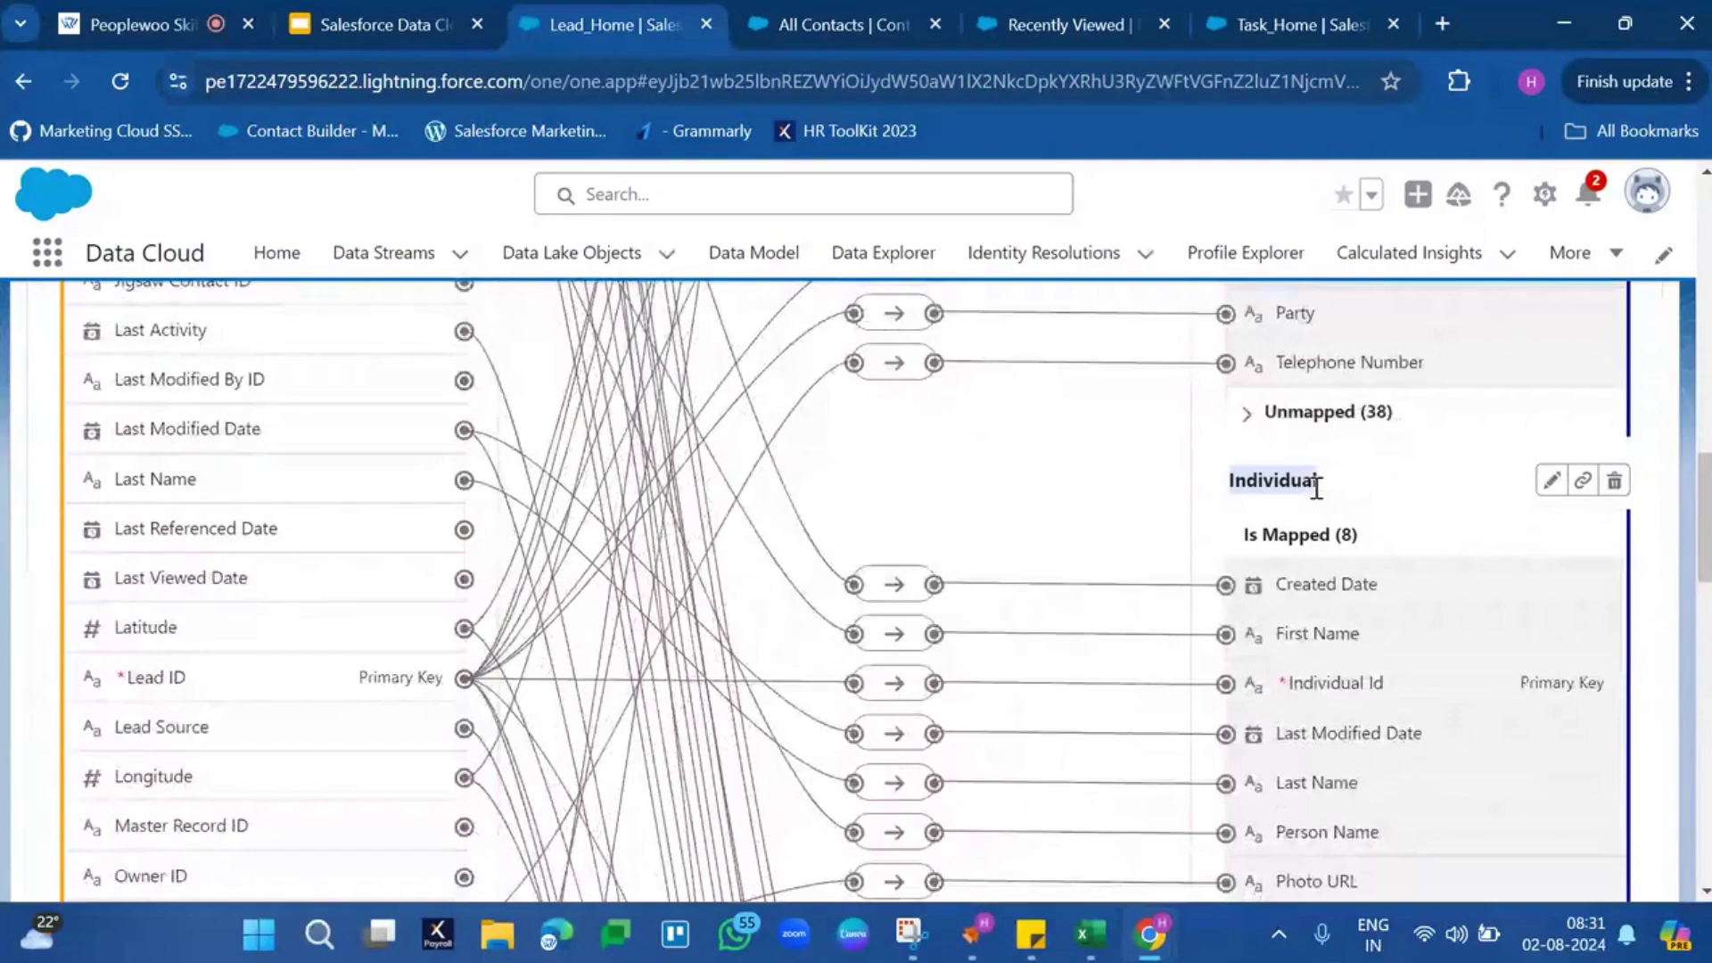
{"action": "scroll", "coordinate": [1317, 486], "scroll_direction": "down", "scroll_amount": 6}
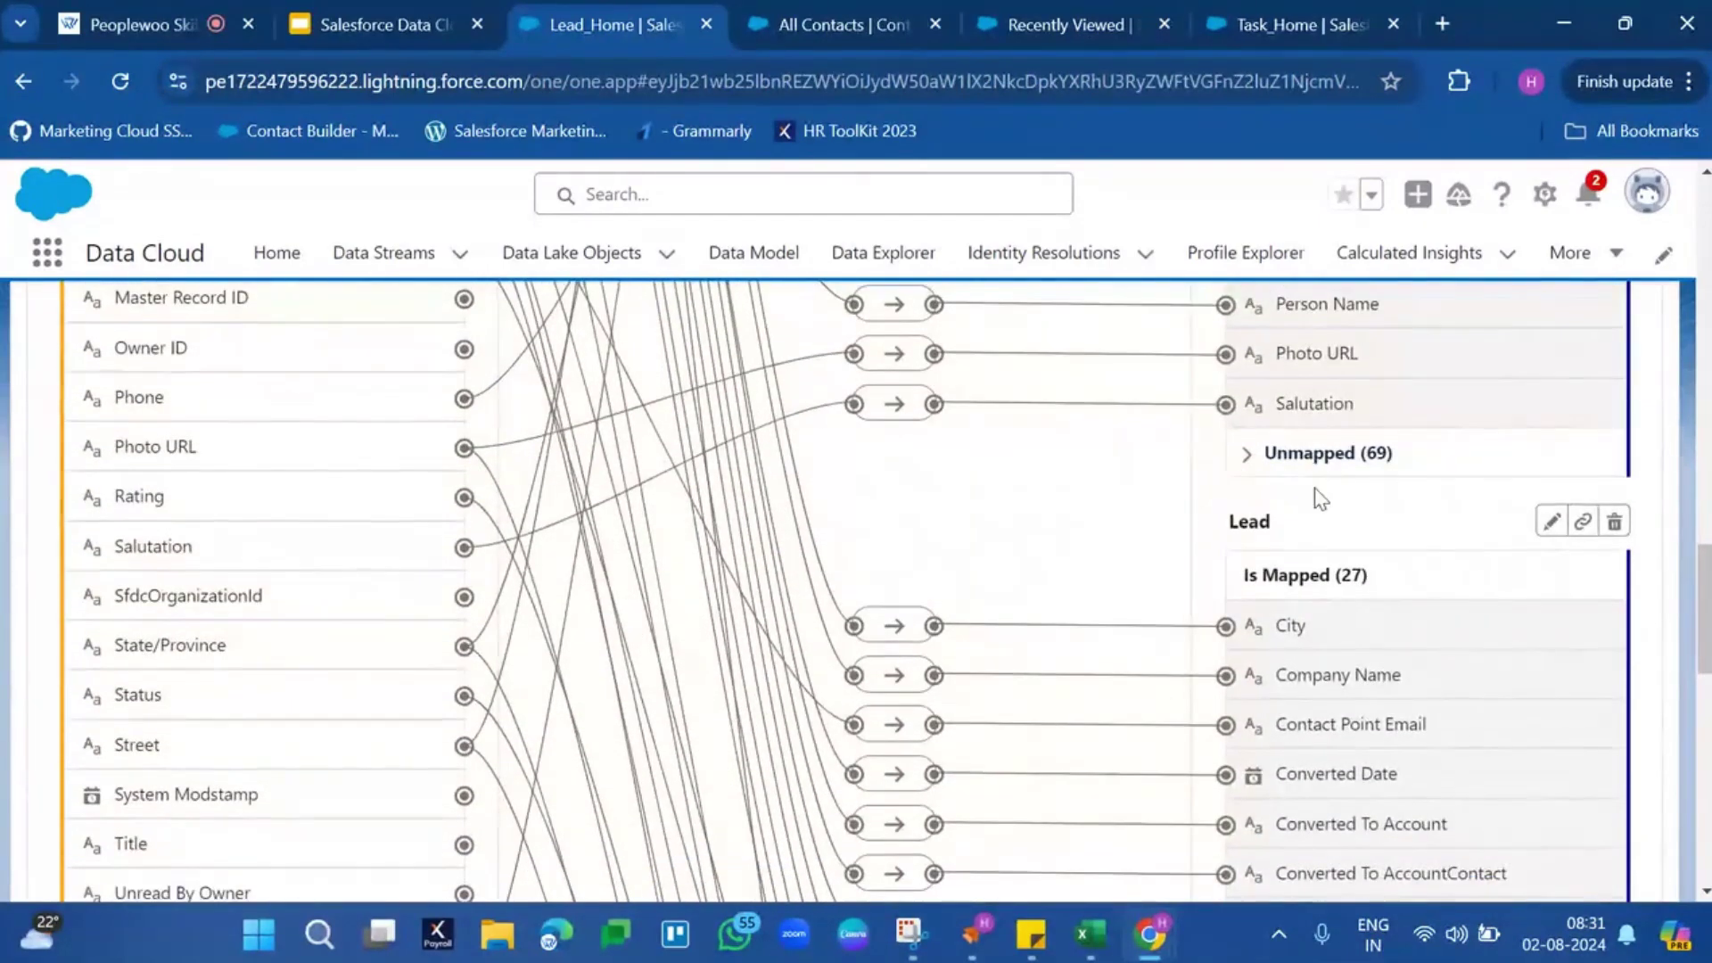
{"action": "double_click", "coordinate": [1260, 515]}
{"action": "scroll", "coordinate": [1260, 517], "scroll_direction": "down", "scroll_amount": 7}
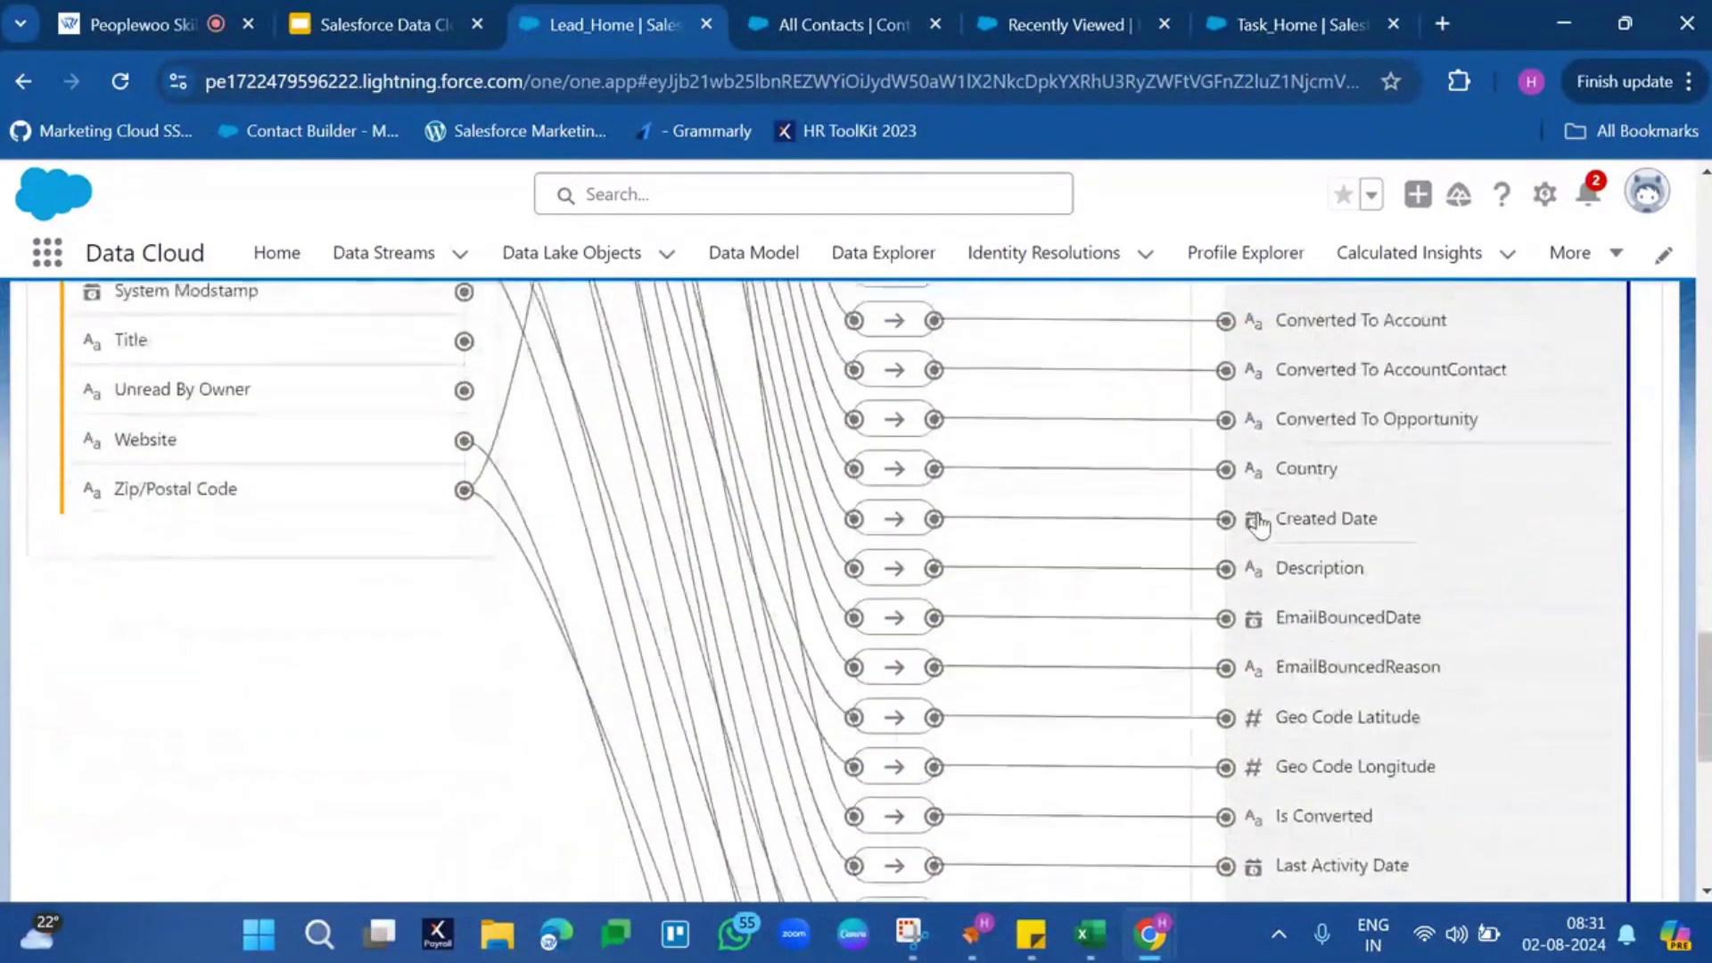
{"action": "scroll", "coordinate": [1260, 521], "scroll_direction": "up", "scroll_amount": 5}
{"action": "scroll", "coordinate": [1260, 527], "scroll_direction": "up", "scroll_amount": 6}
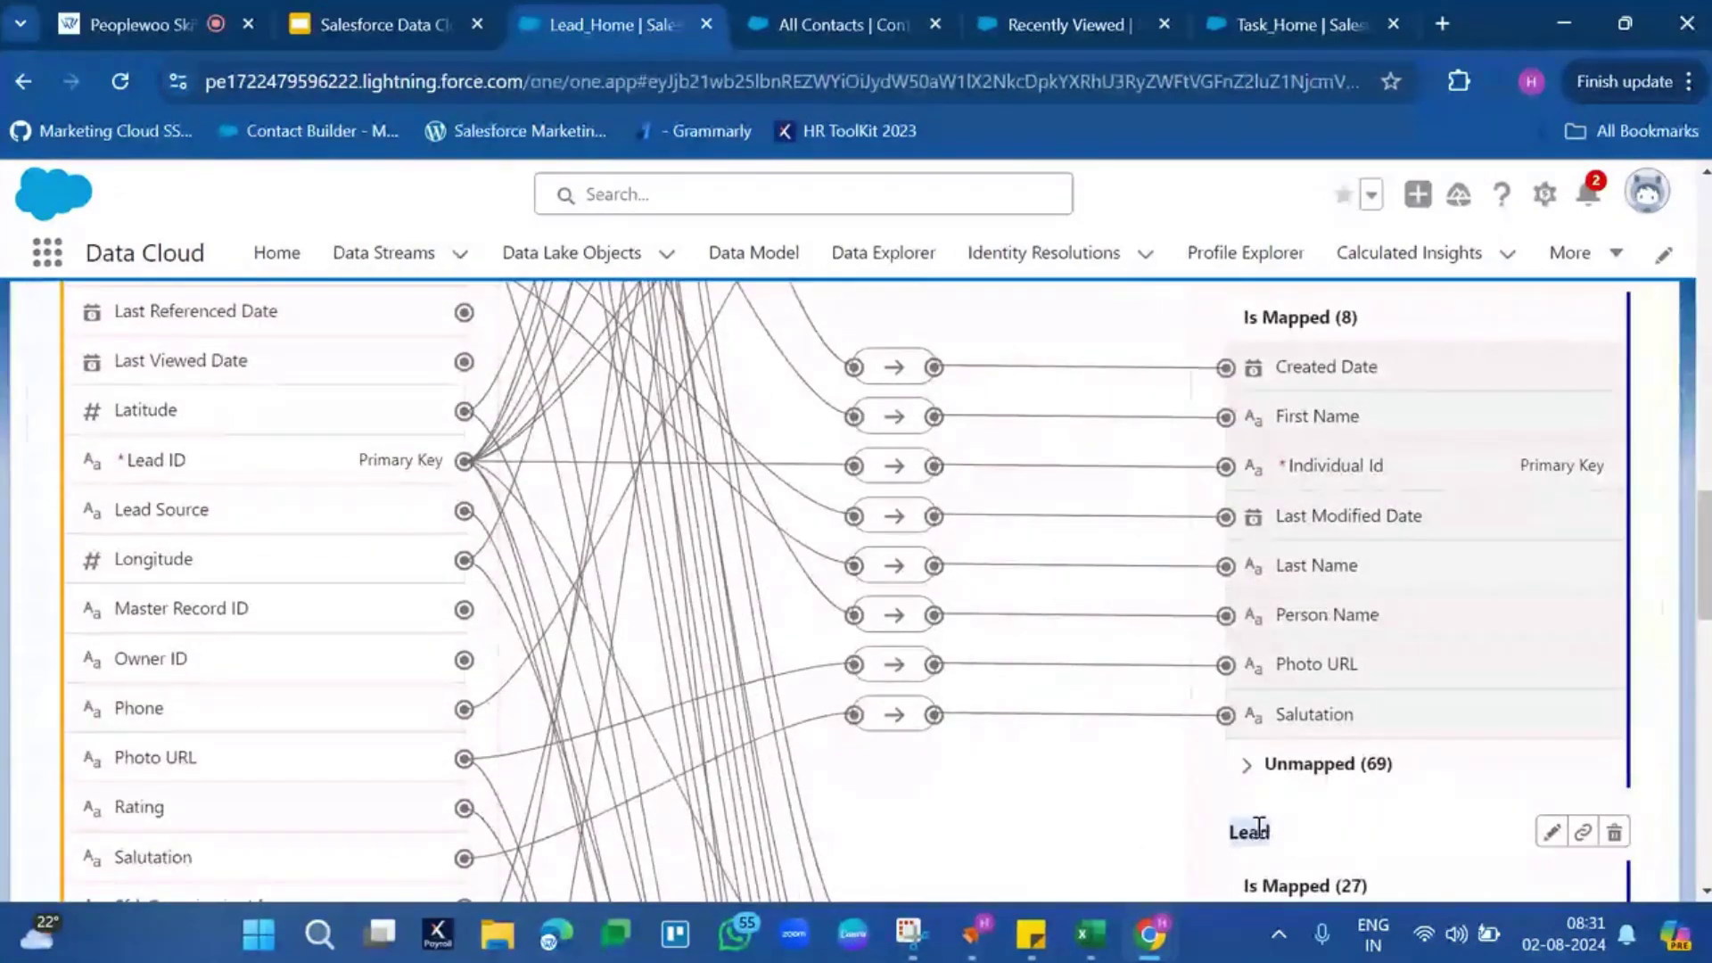
Open the Contact_Home data stream from Data Streams and review its field mappings
{"action": "left_click", "coordinate": [411, 258]}
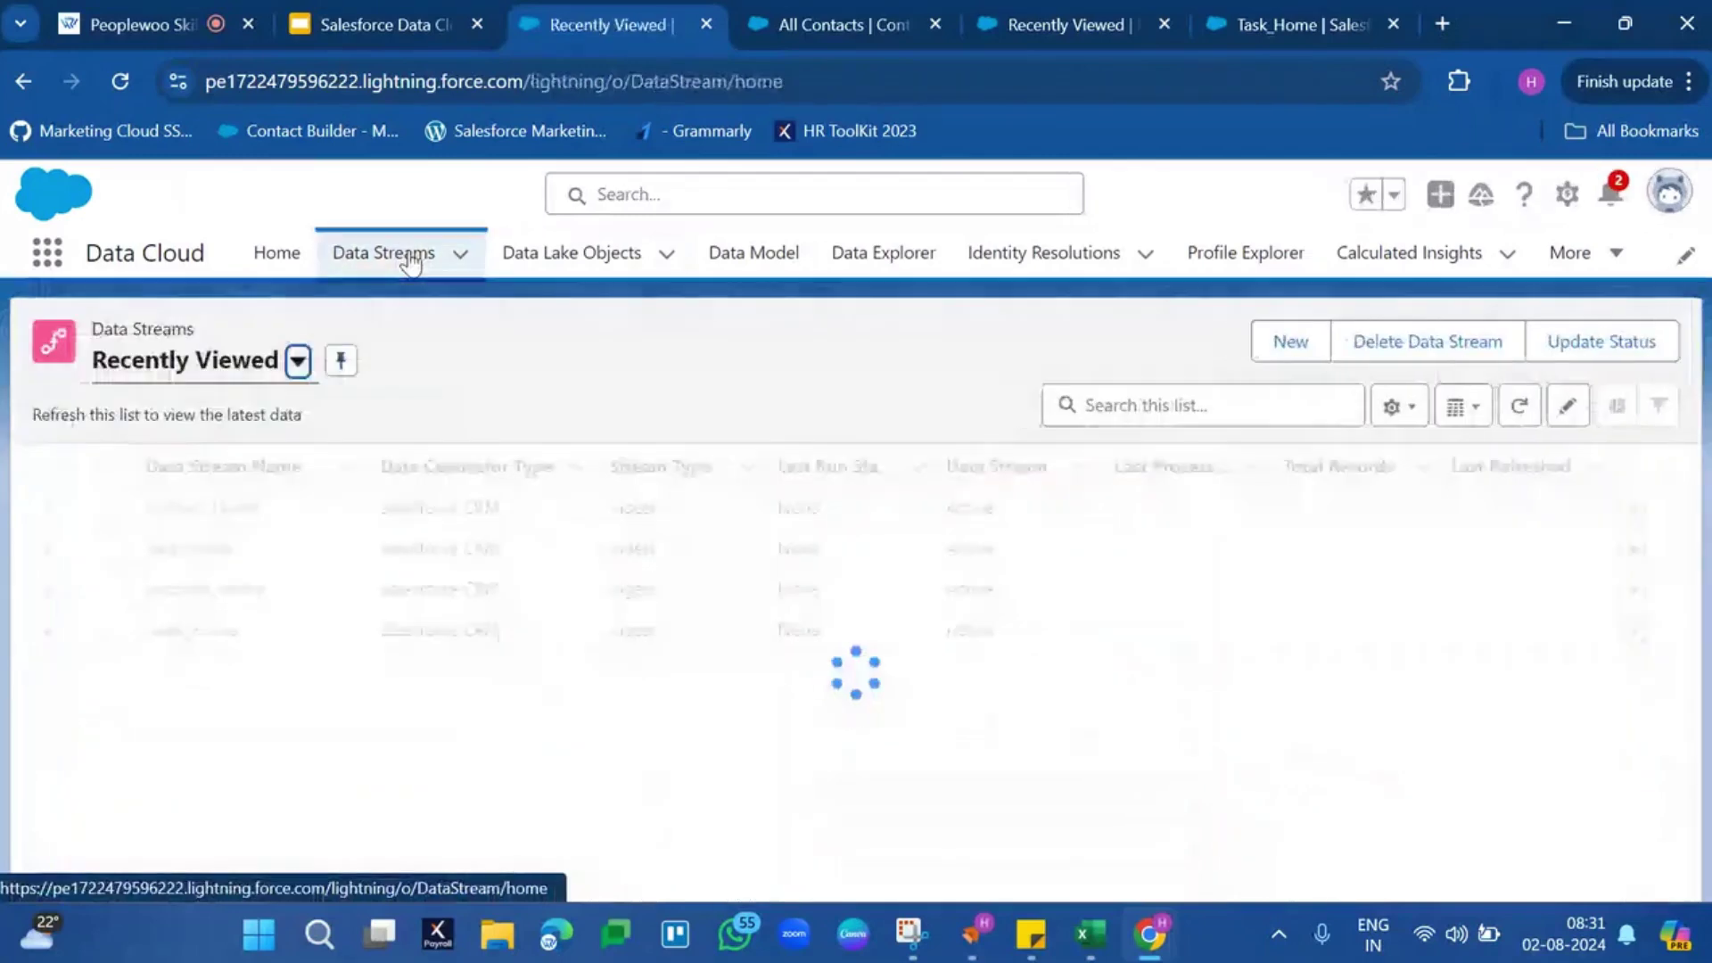
{"action": "left_click", "coordinate": [198, 550]}
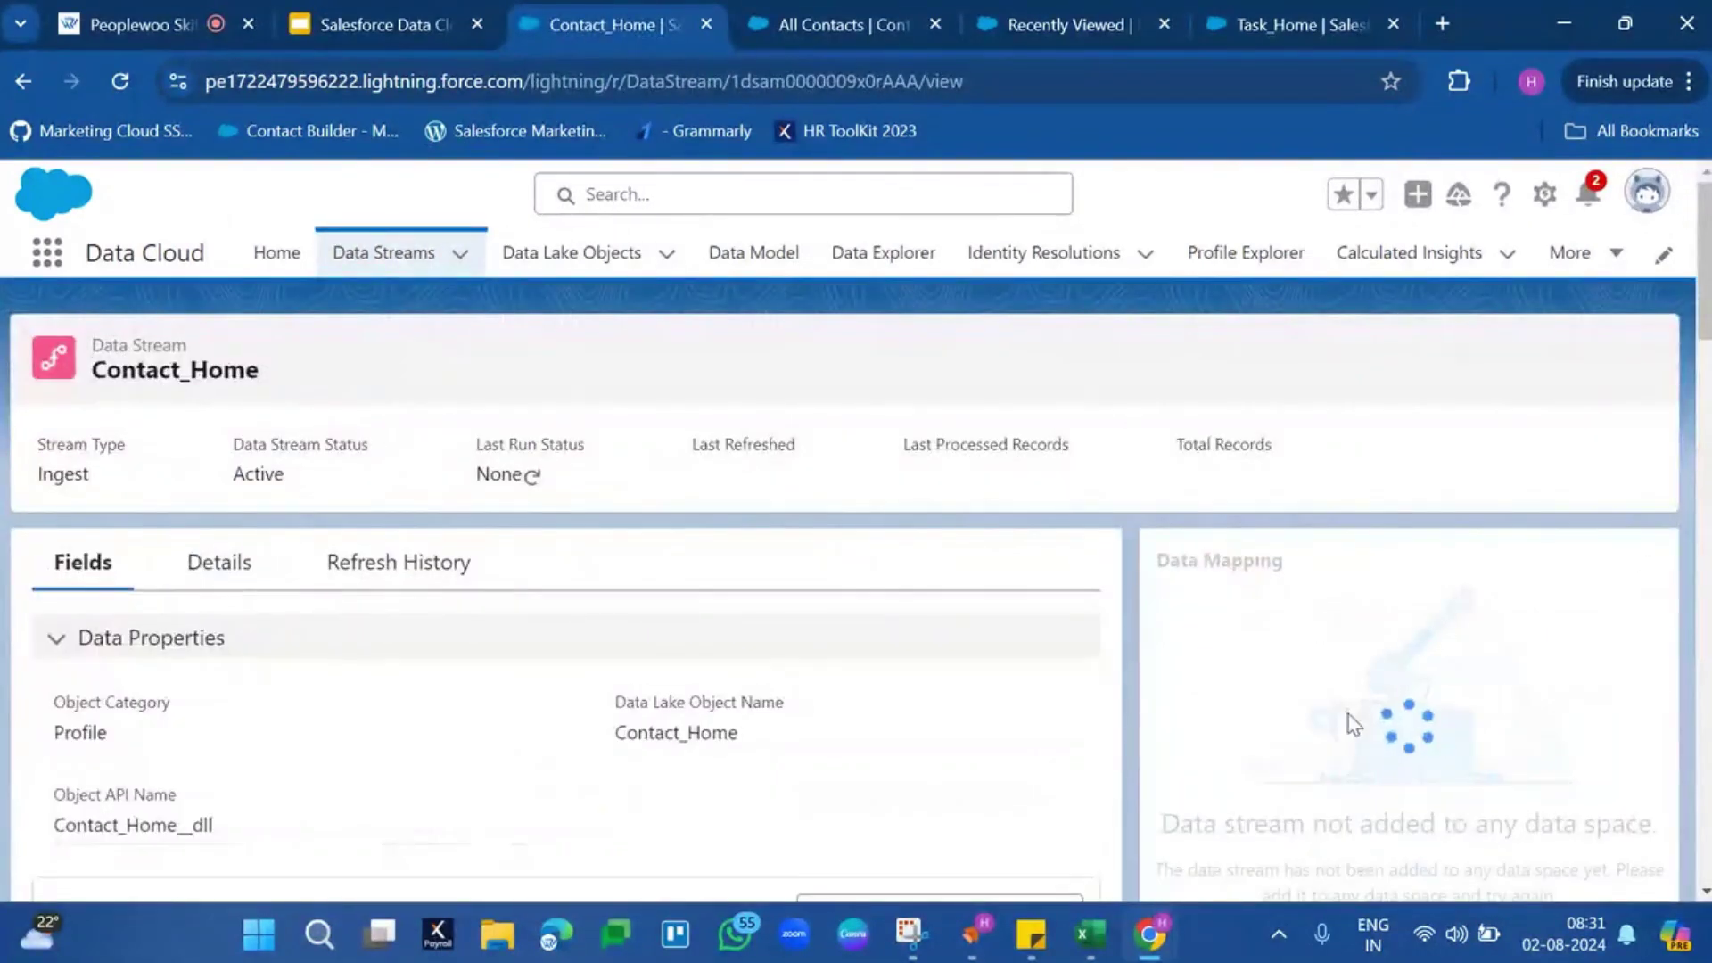
{"action": "scroll", "coordinate": [1347, 716], "scroll_direction": "down", "scroll_amount": 3}
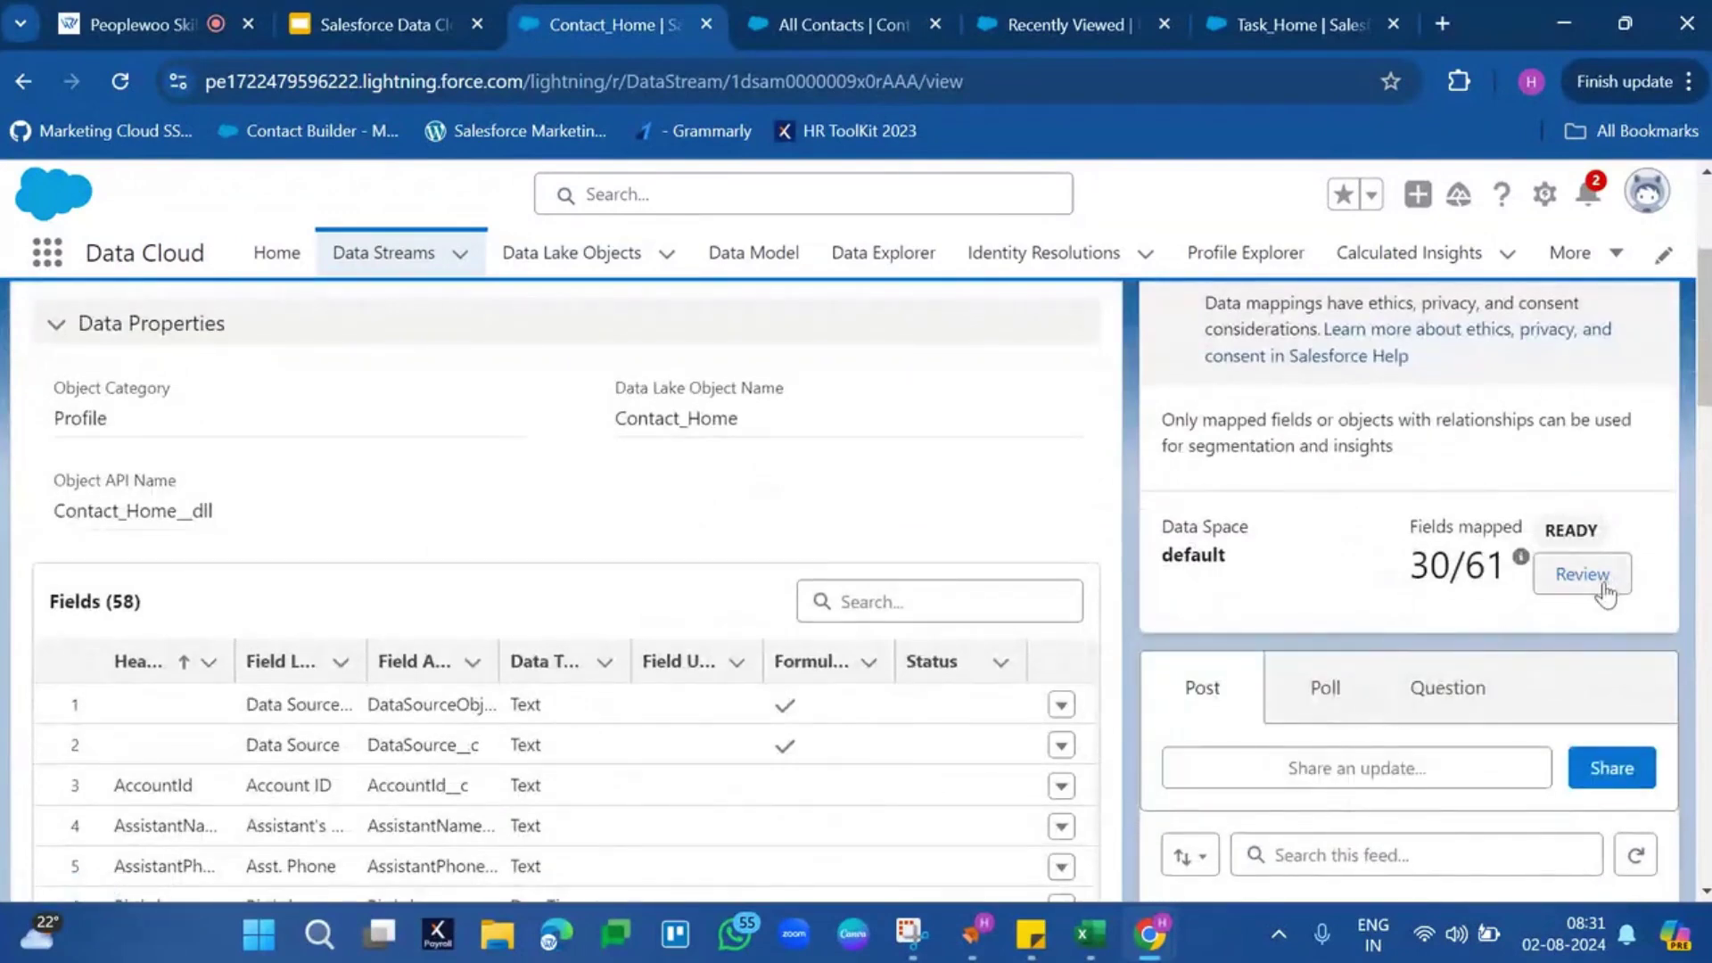
{"action": "left_click", "coordinate": [1605, 588]}
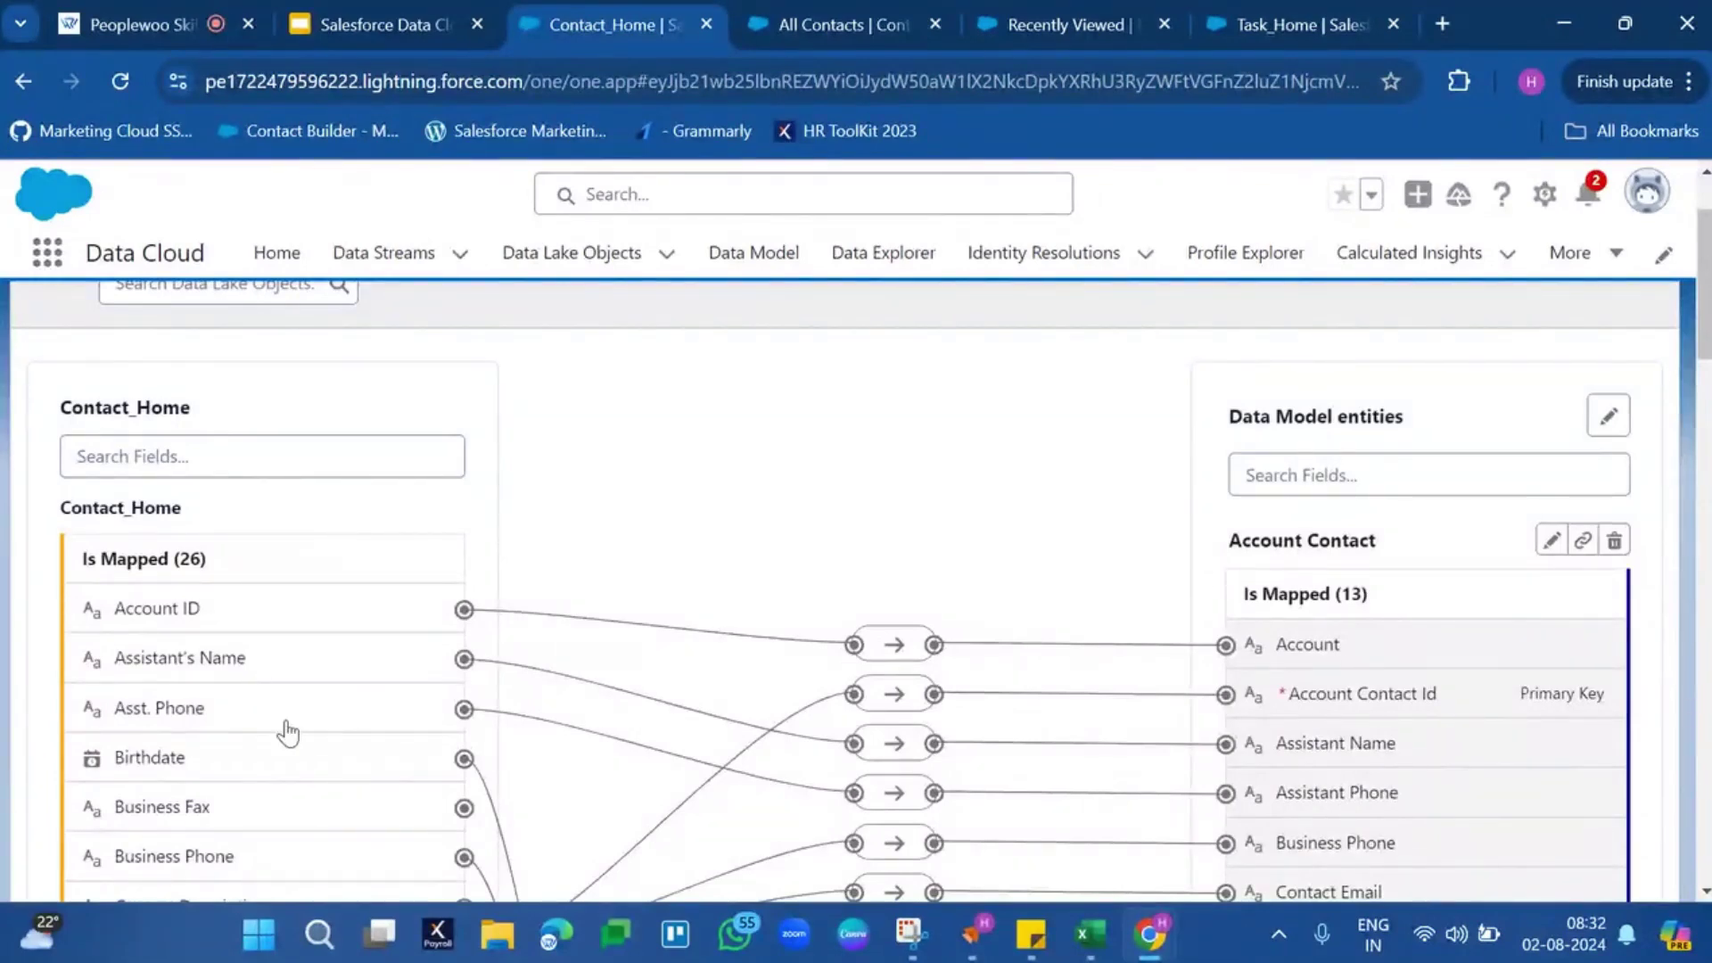
Highlight the Contact_Home source object and its Account Contact entity
{"action": "double_click", "coordinate": [163, 404]}
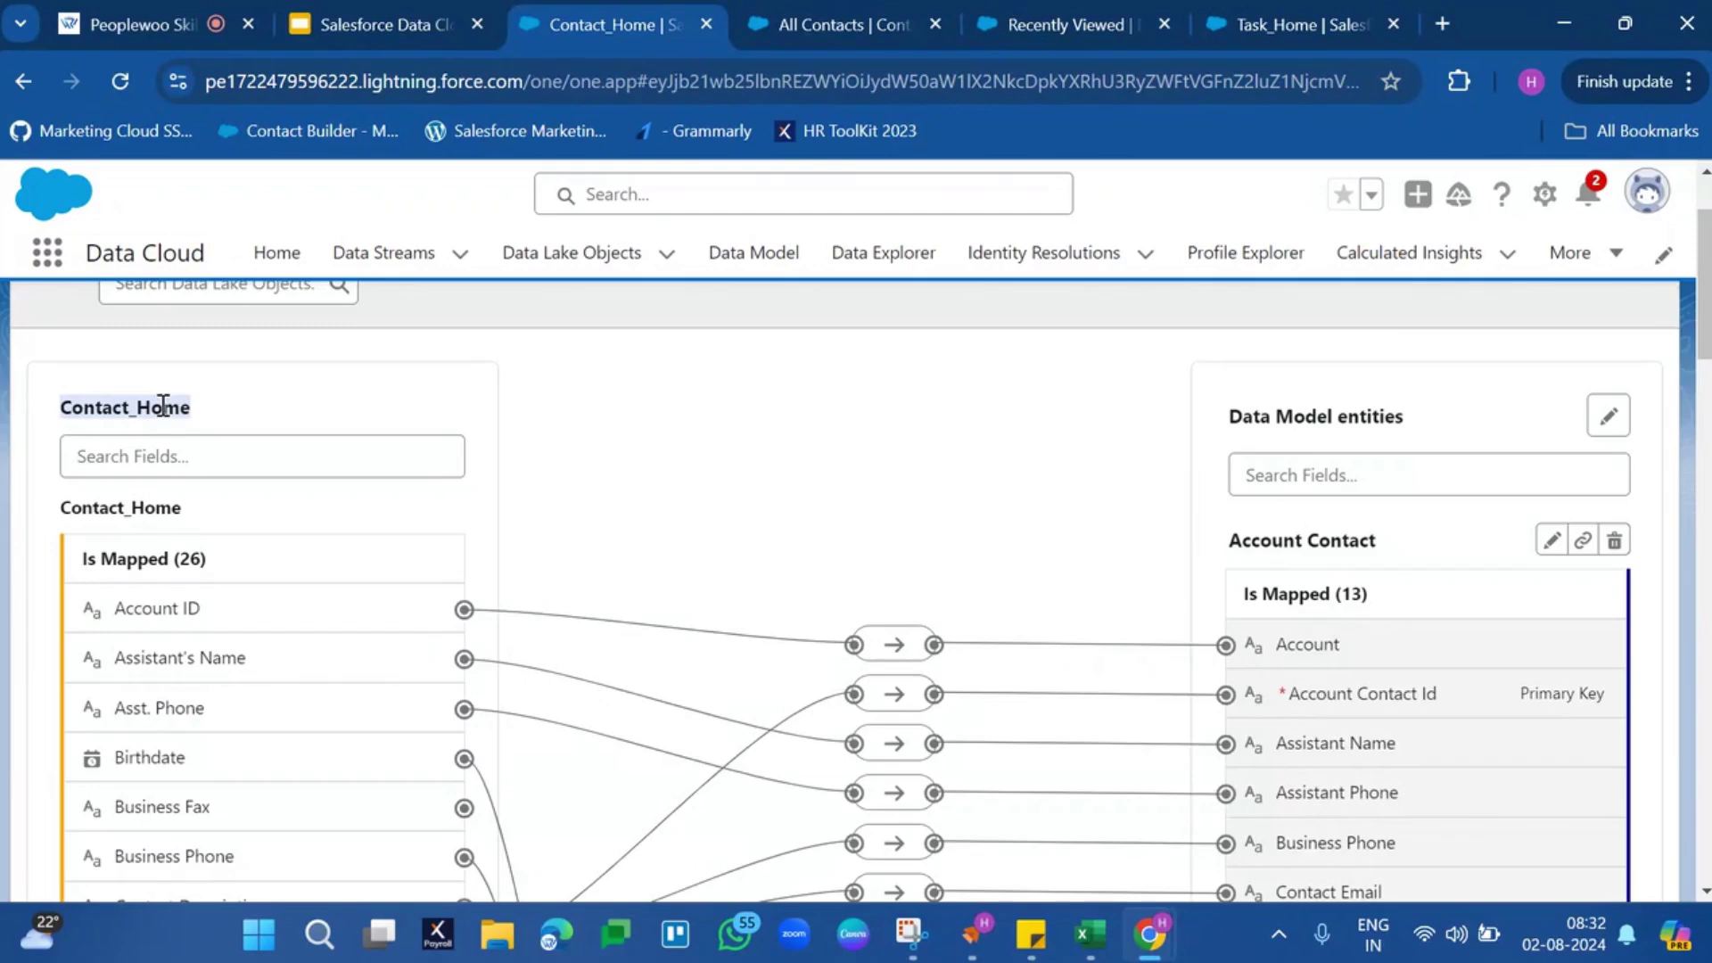
{"action": "triple_click", "coordinate": [1357, 542]}
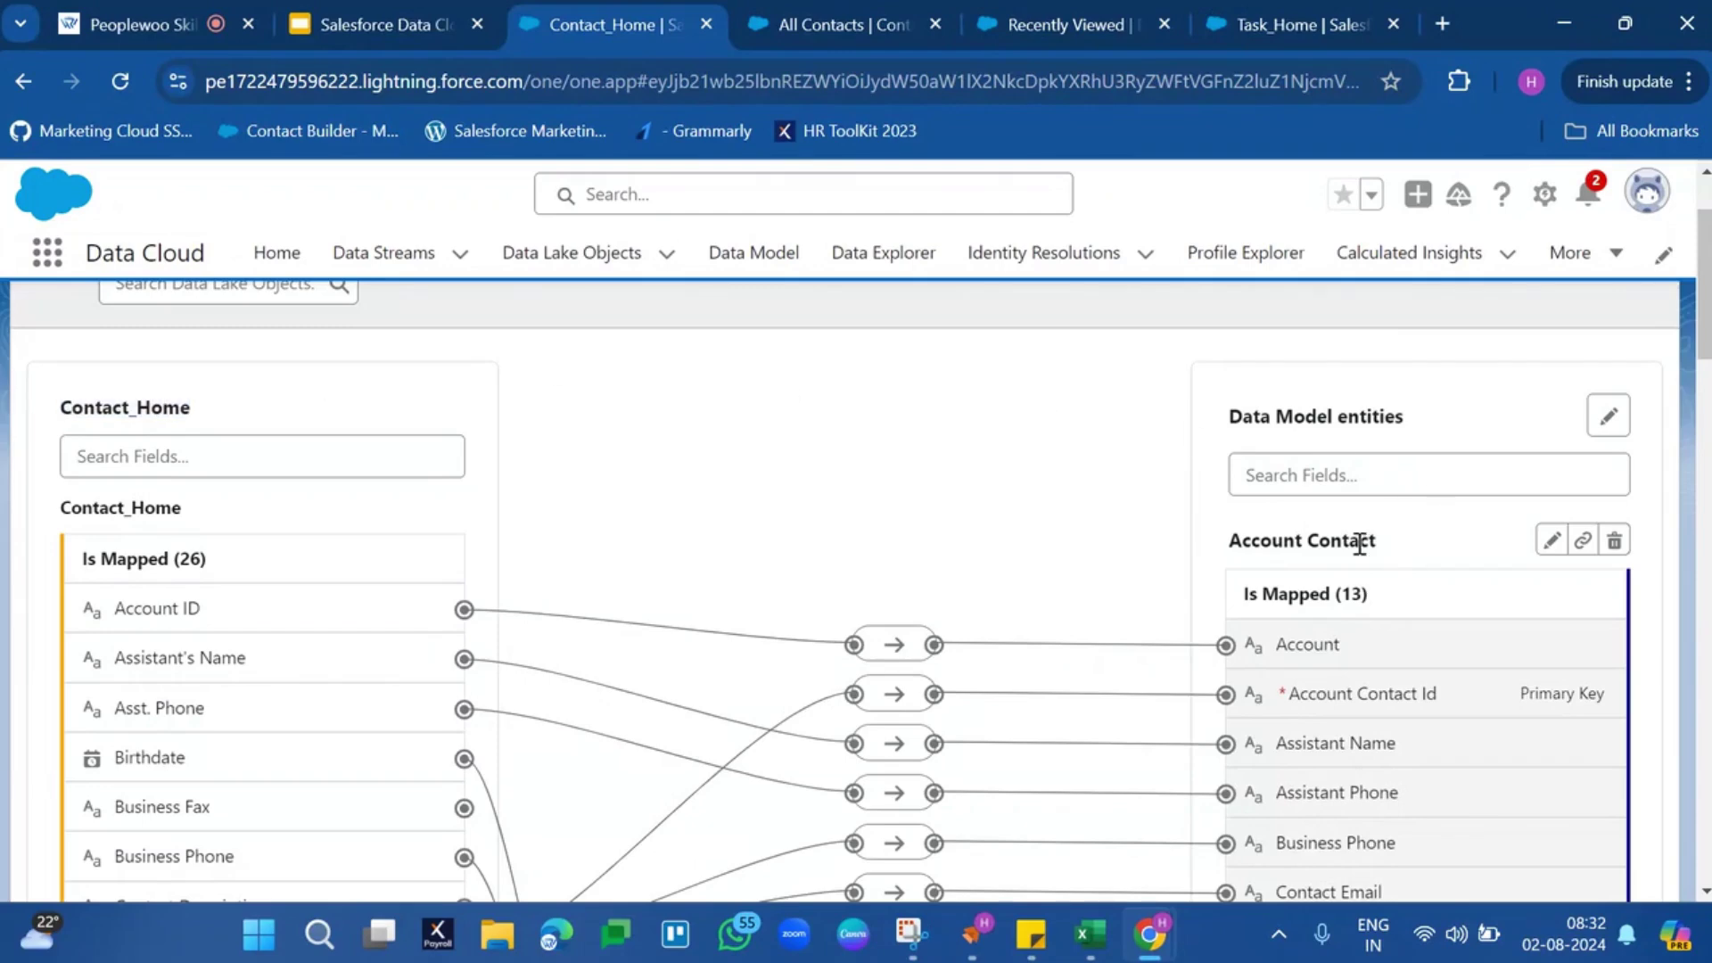
{"action": "scroll", "coordinate": [1360, 544], "scroll_direction": "down", "scroll_amount": 8}
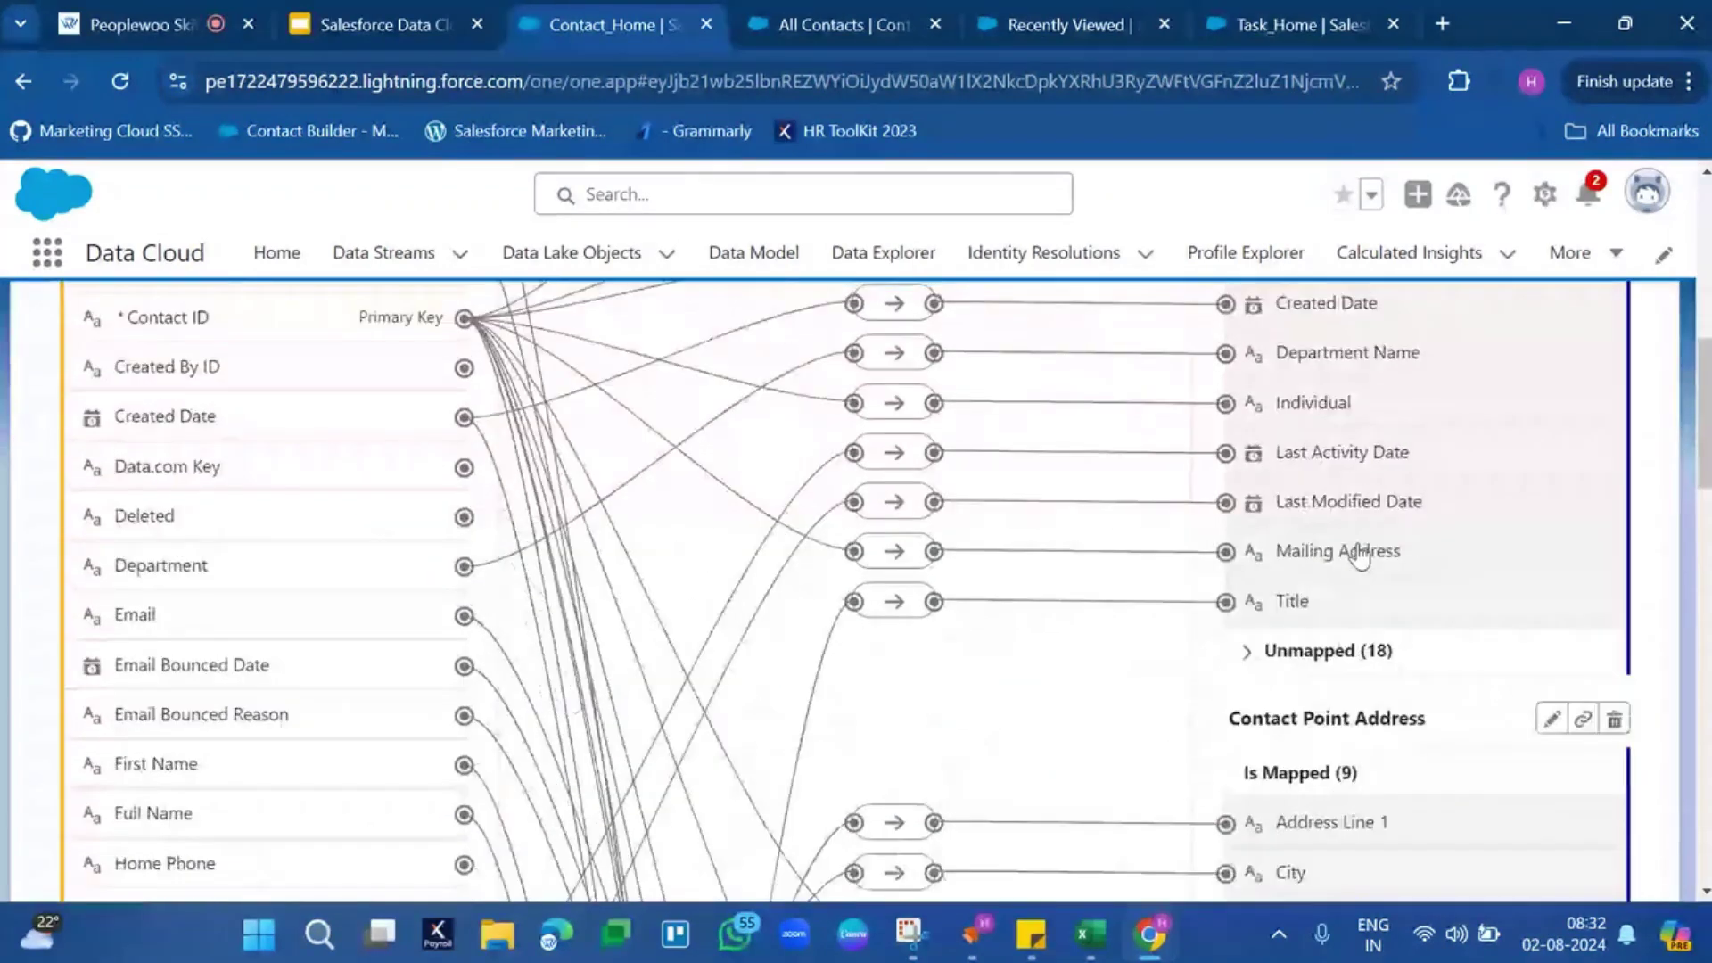
{"action": "scroll", "coordinate": [1360, 555], "scroll_direction": "down", "scroll_amount": 1}
Scroll through the Contact Point Address, Contact Point Email and Contact Point Phone mappings
{"action": "triple_click", "coordinate": [1358, 581]}
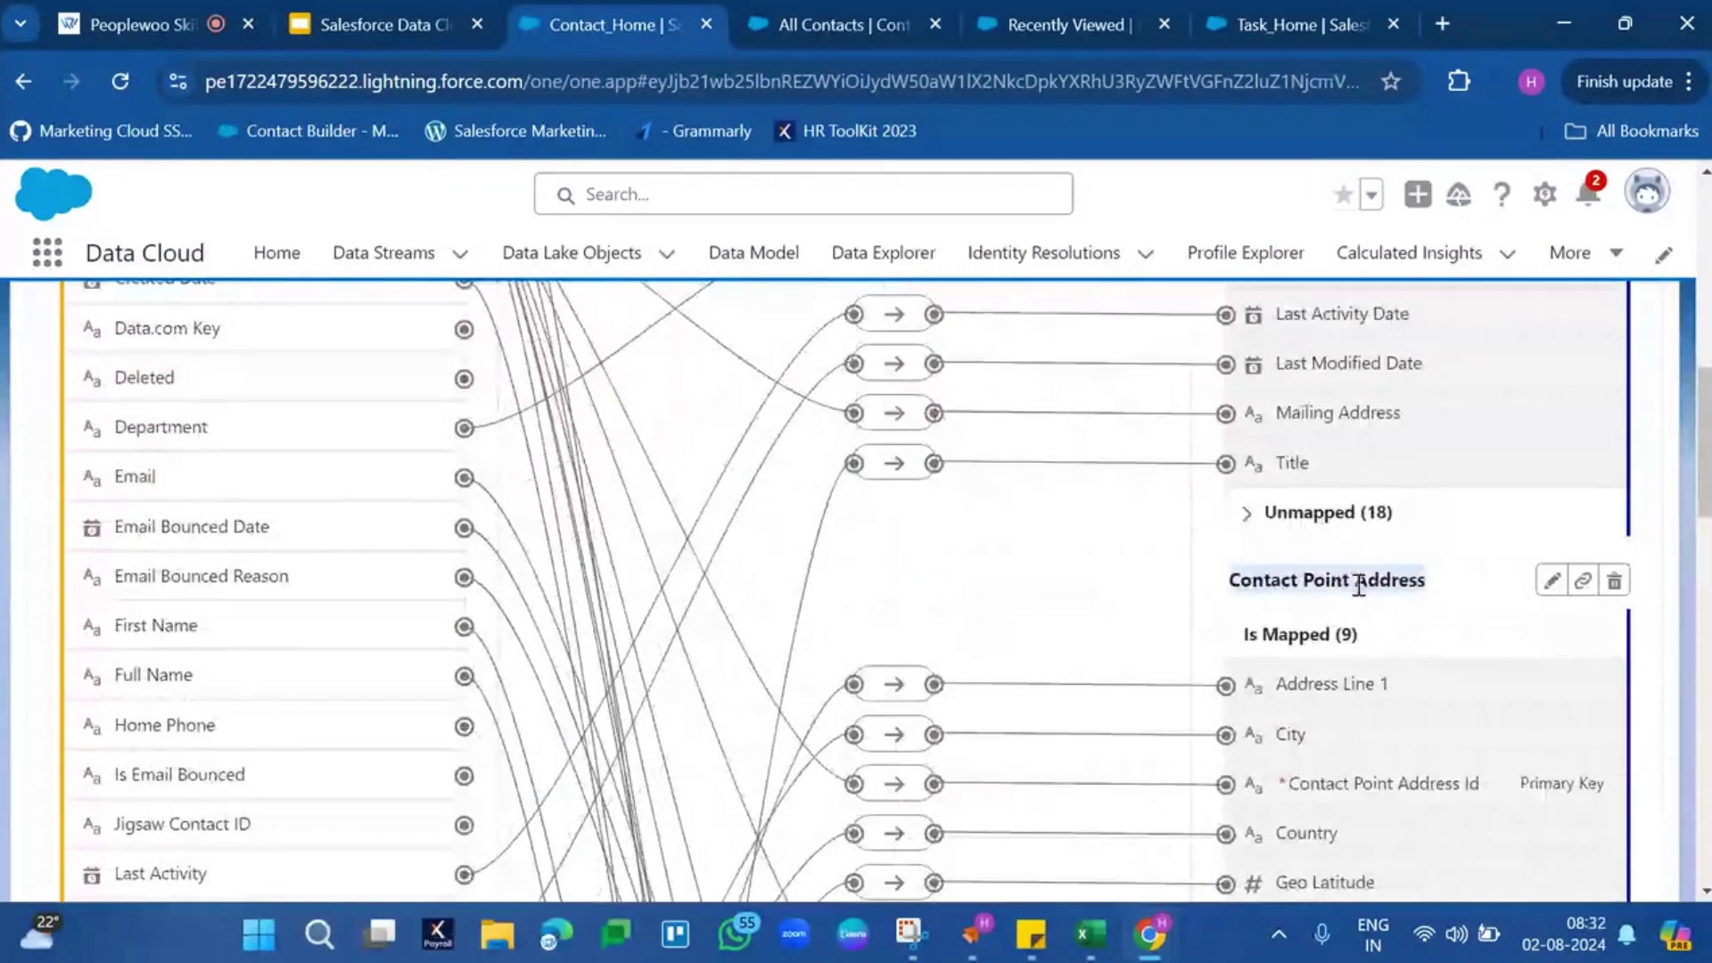
{"action": "scroll", "coordinate": [1358, 586], "scroll_direction": "down", "scroll_amount": 6}
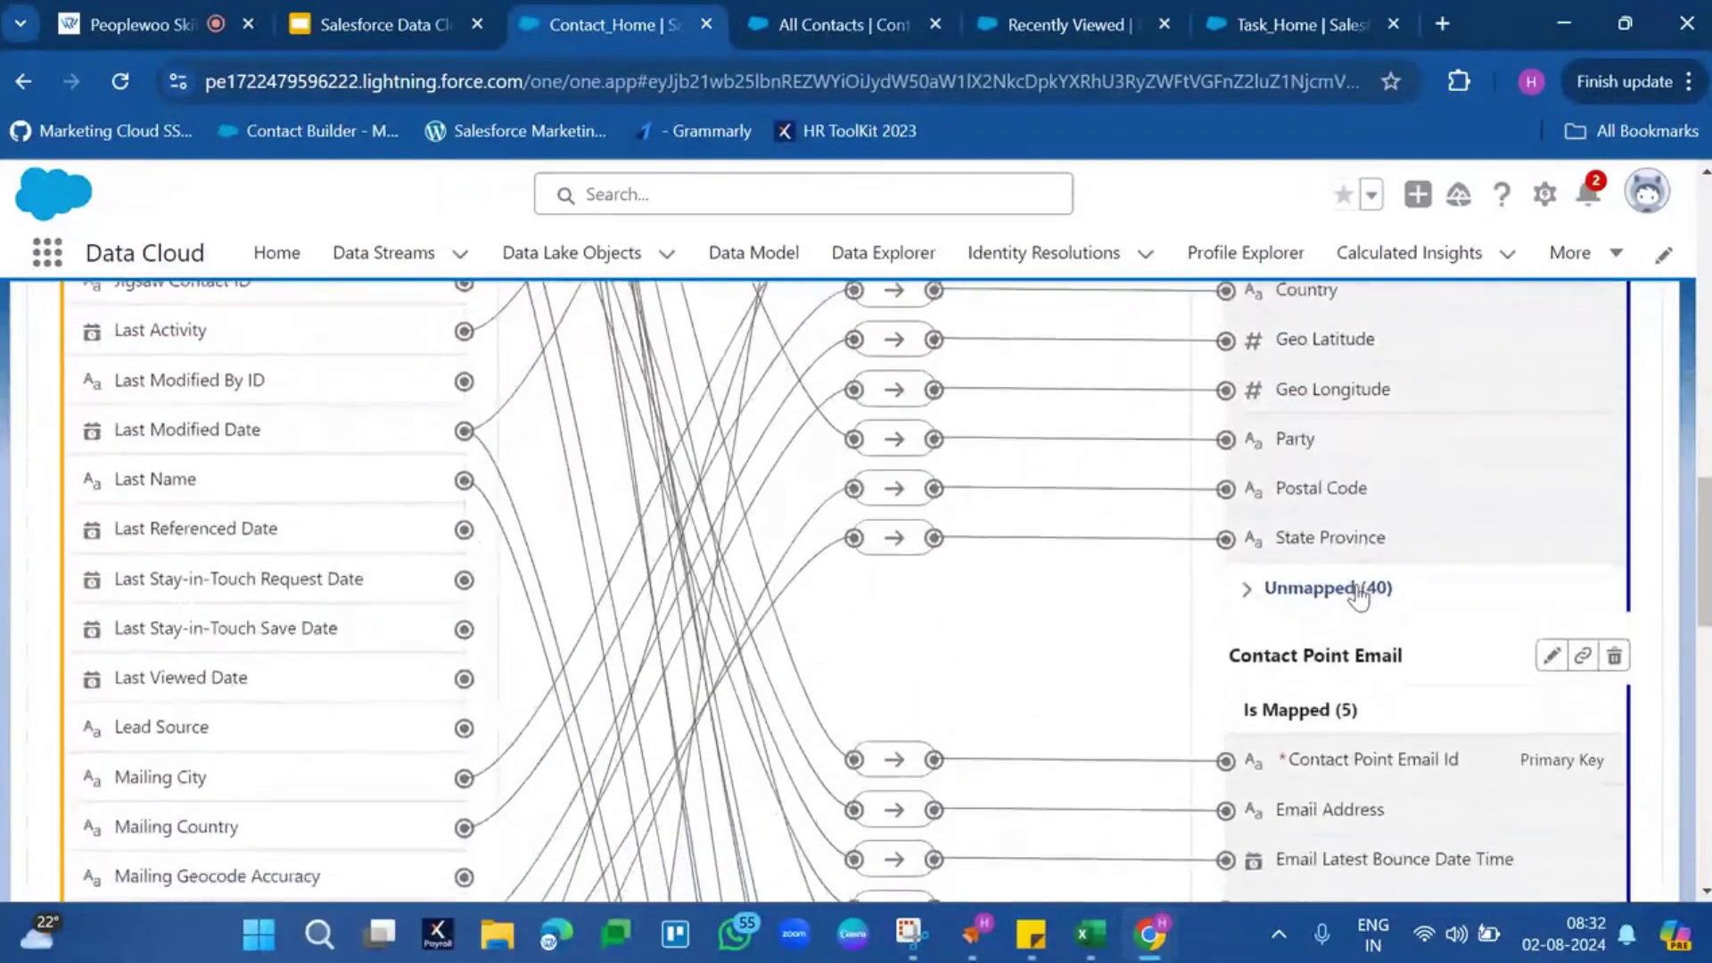
{"action": "triple_click", "coordinate": [1381, 648]}
{"action": "scroll", "coordinate": [1380, 648], "scroll_direction": "down", "scroll_amount": 5}
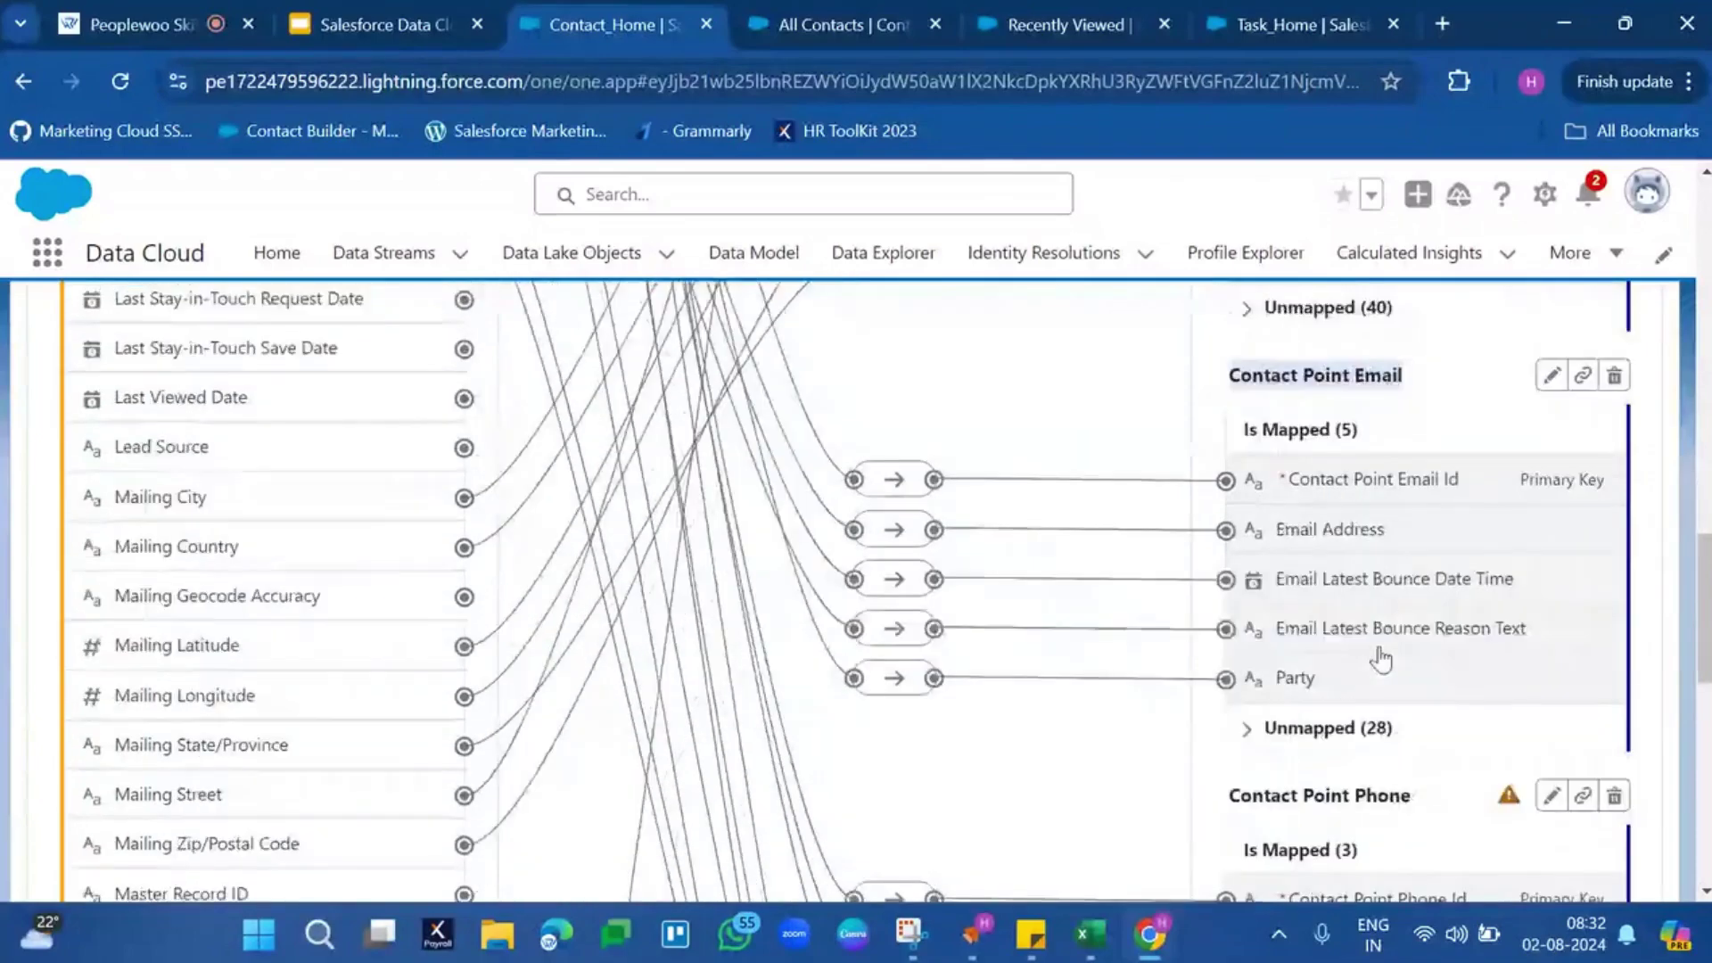
{"action": "triple_click", "coordinate": [1385, 609]}
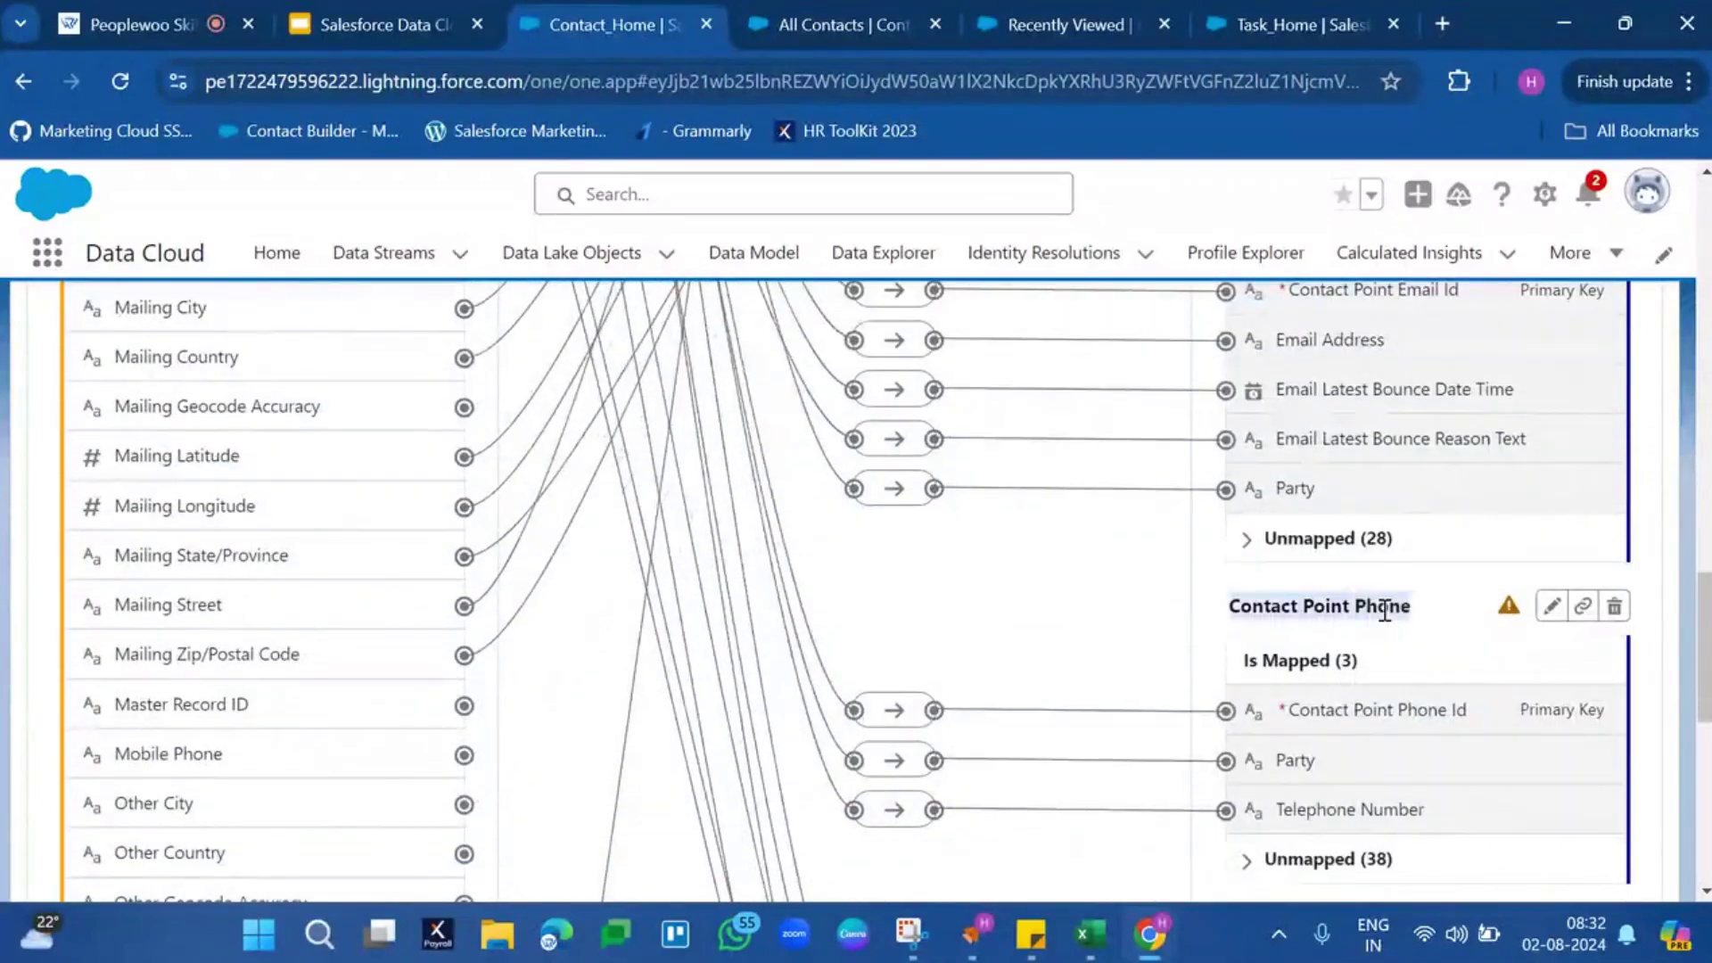
{"action": "scroll", "coordinate": [1385, 612], "scroll_direction": "down", "scroll_amount": 5}
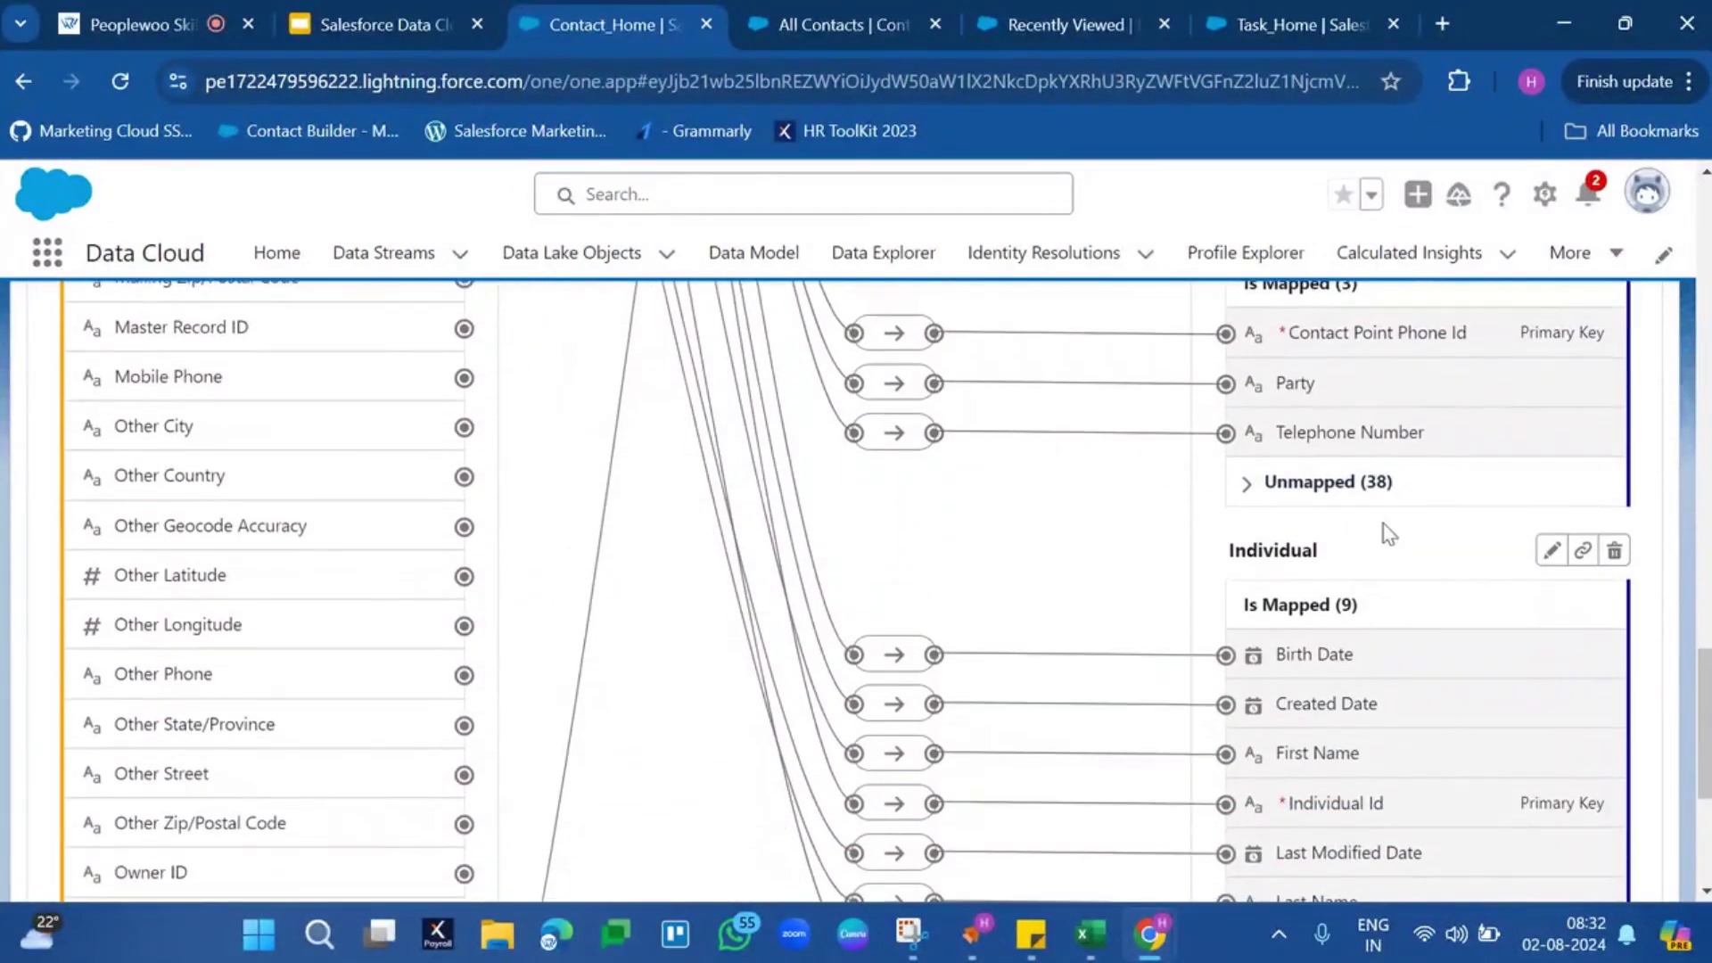
{"action": "scroll", "coordinate": [1382, 524], "scroll_direction": "down", "scroll_amount": 4}
{"action": "scroll", "coordinate": [1382, 522], "scroll_direction": "up", "scroll_amount": 20}
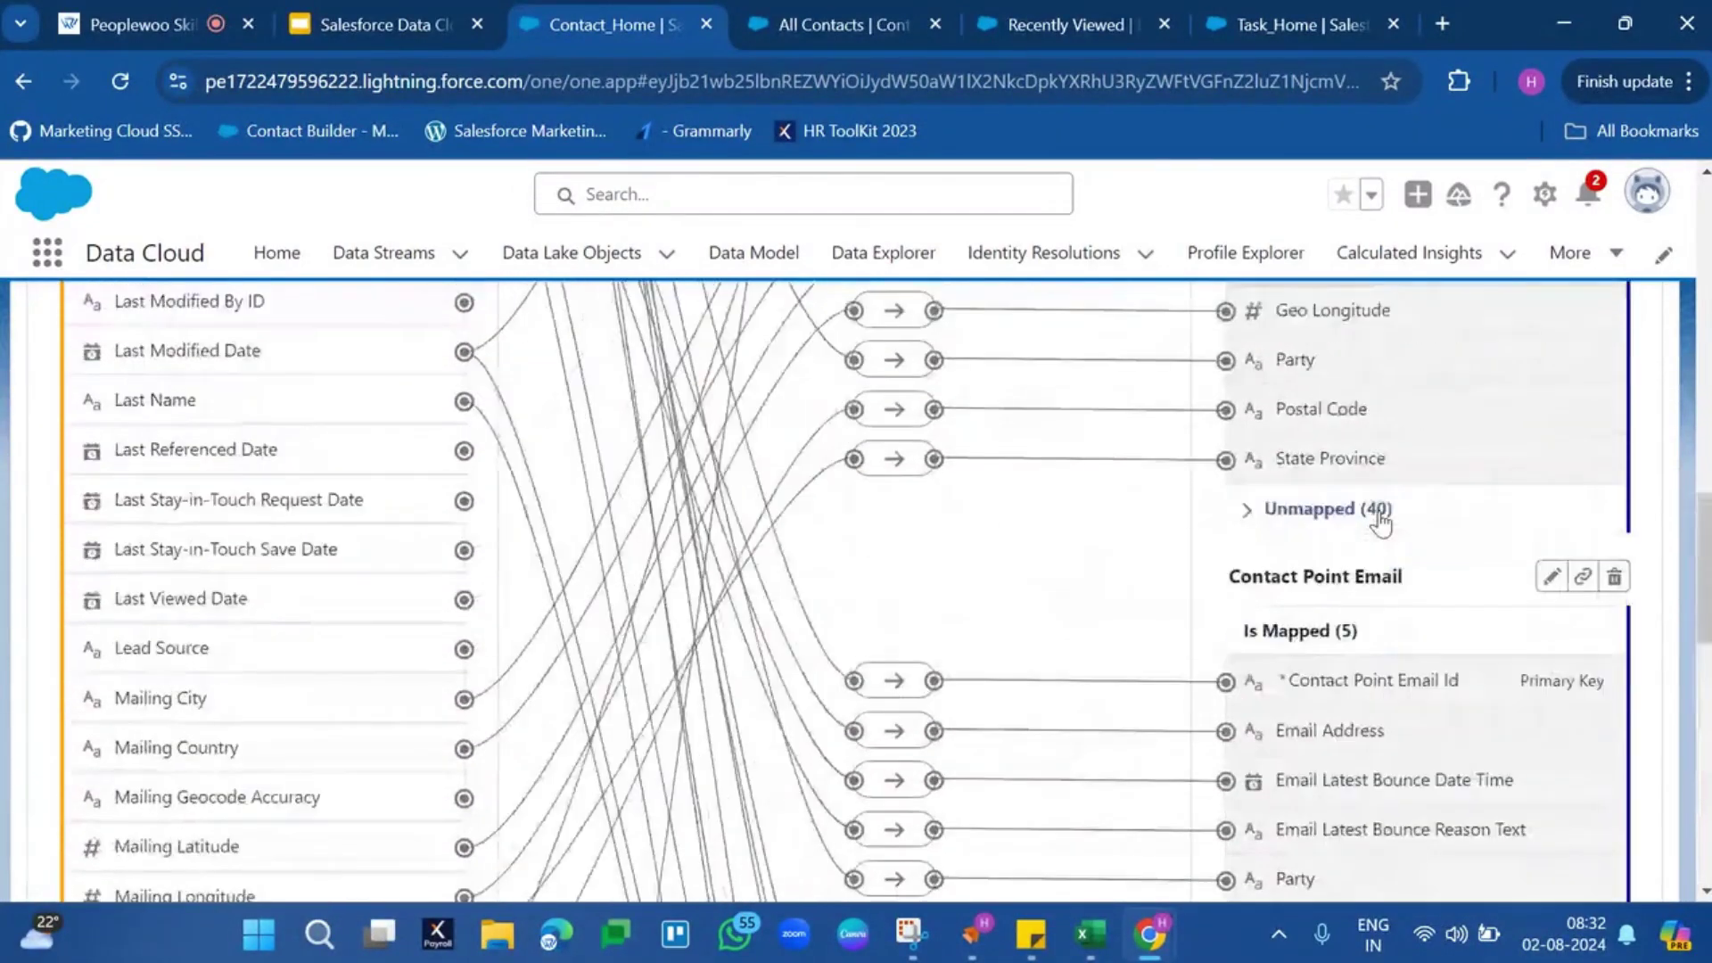
{"action": "scroll", "coordinate": [1381, 512], "scroll_direction": "up", "scroll_amount": 3}
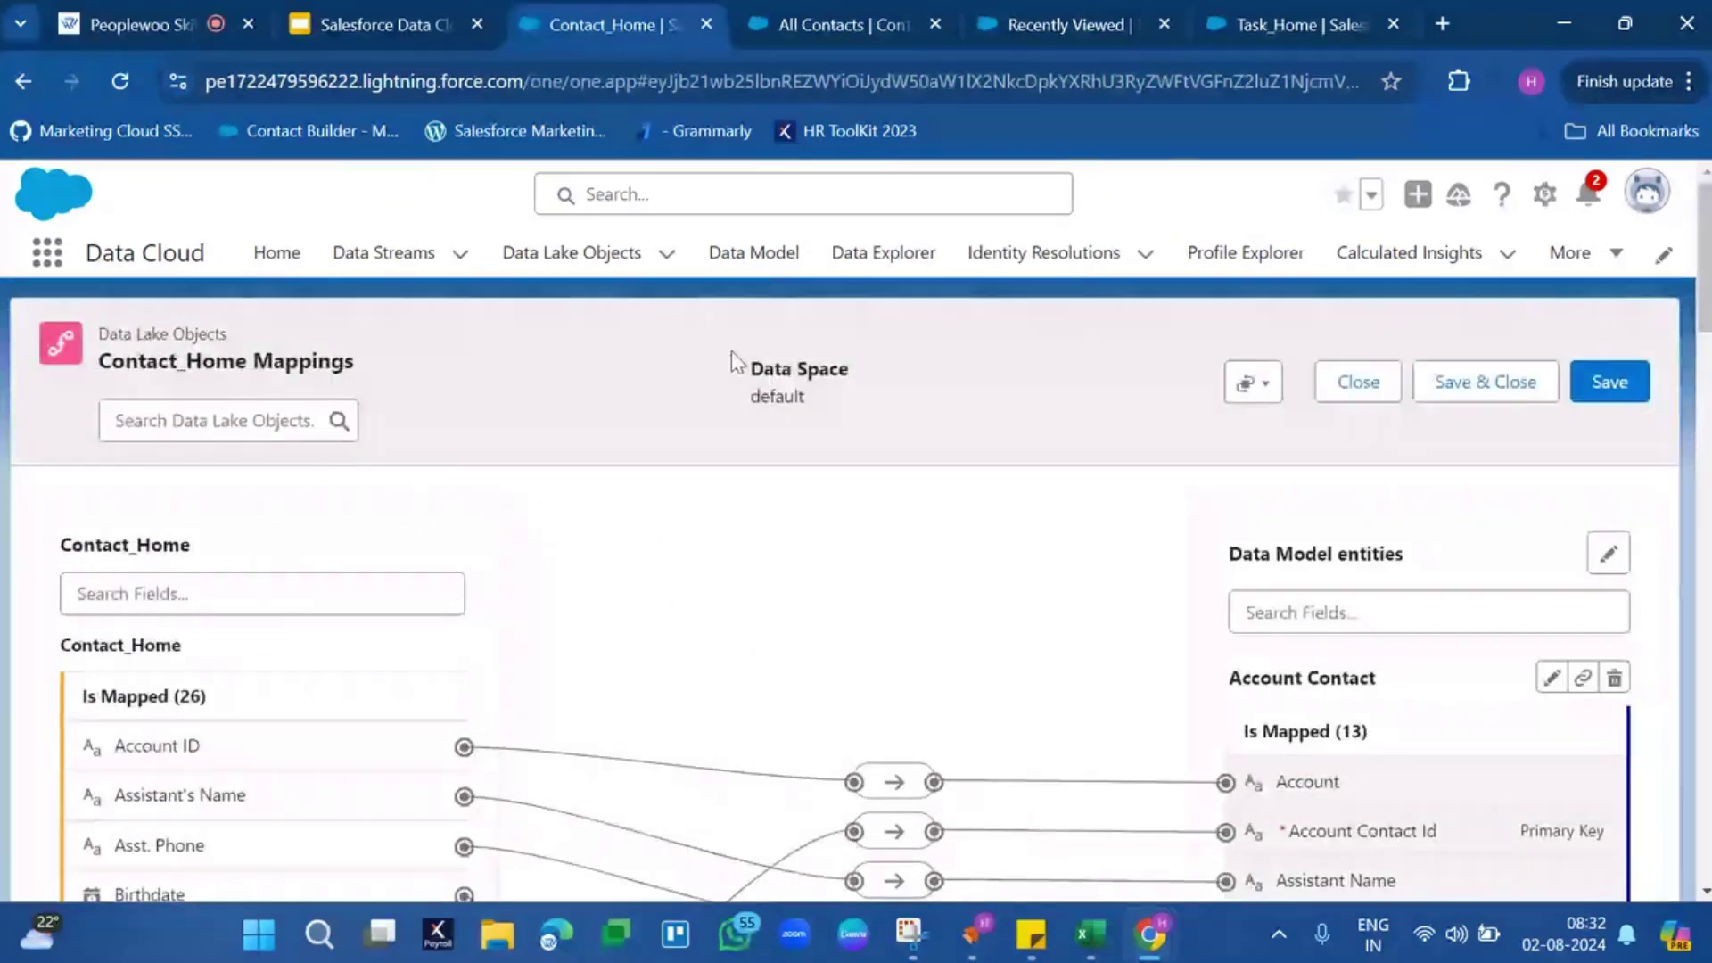
List the 7 mapped data model objects, widening Object Label to show full names
{"action": "left_click", "coordinate": [790, 272]}
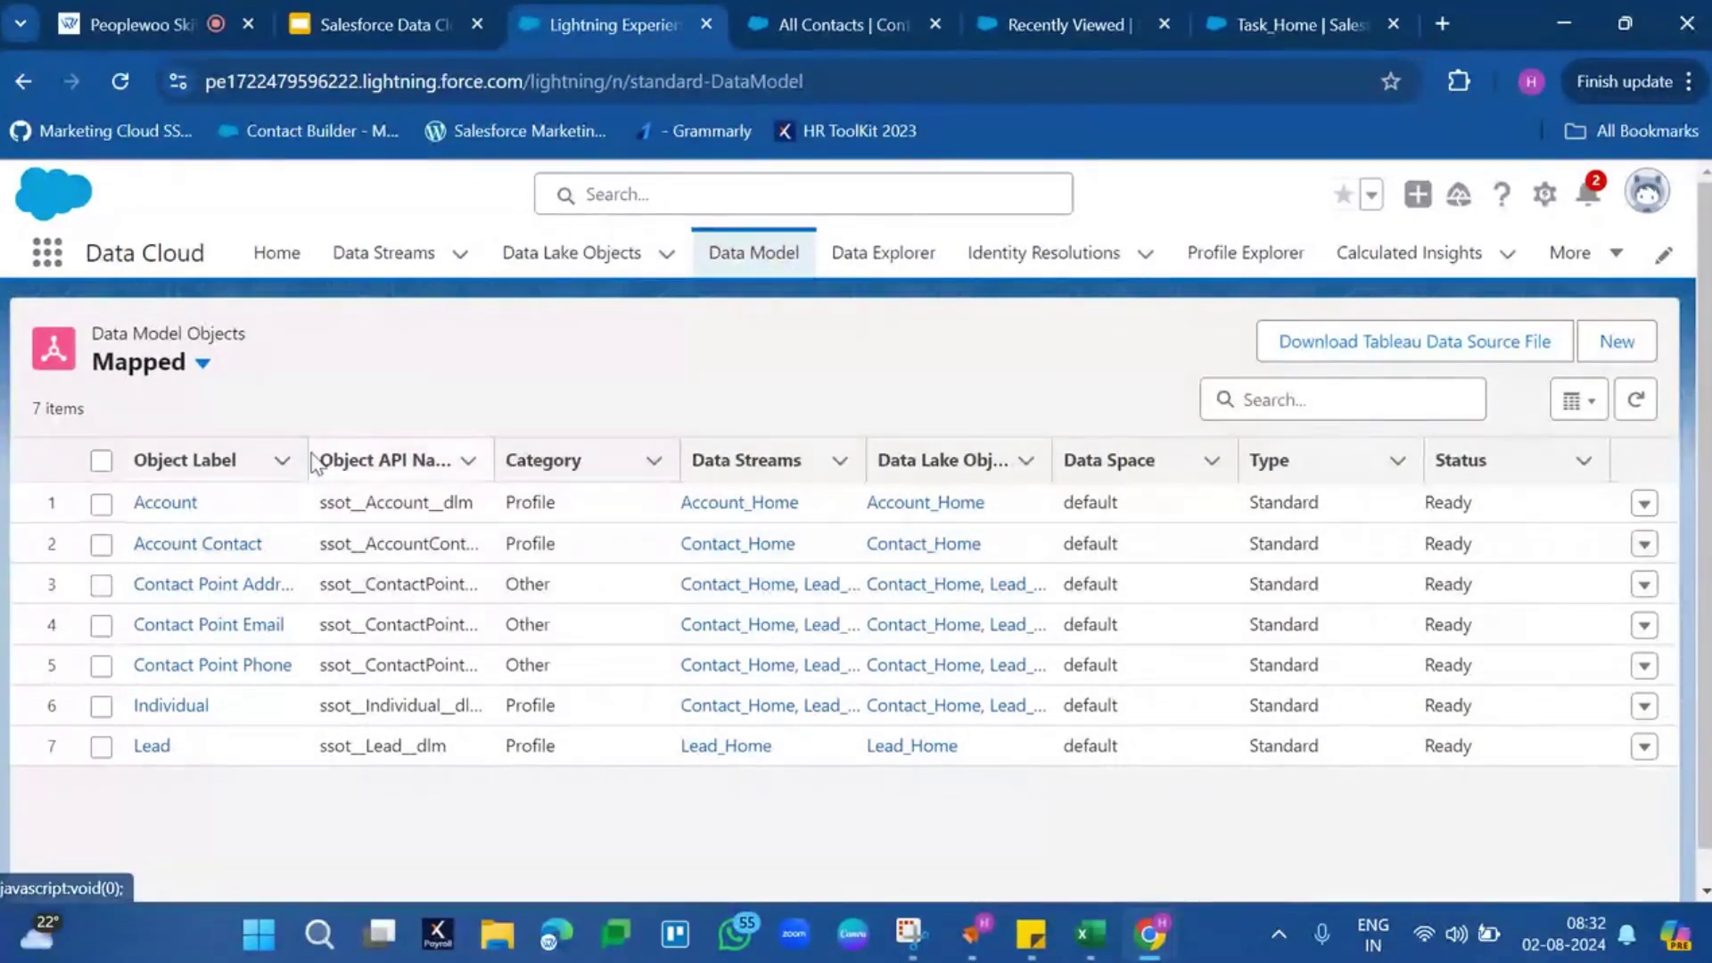
{"action": "left_click_drag", "start_coordinate": [306, 460], "coordinate": [585, 459]}
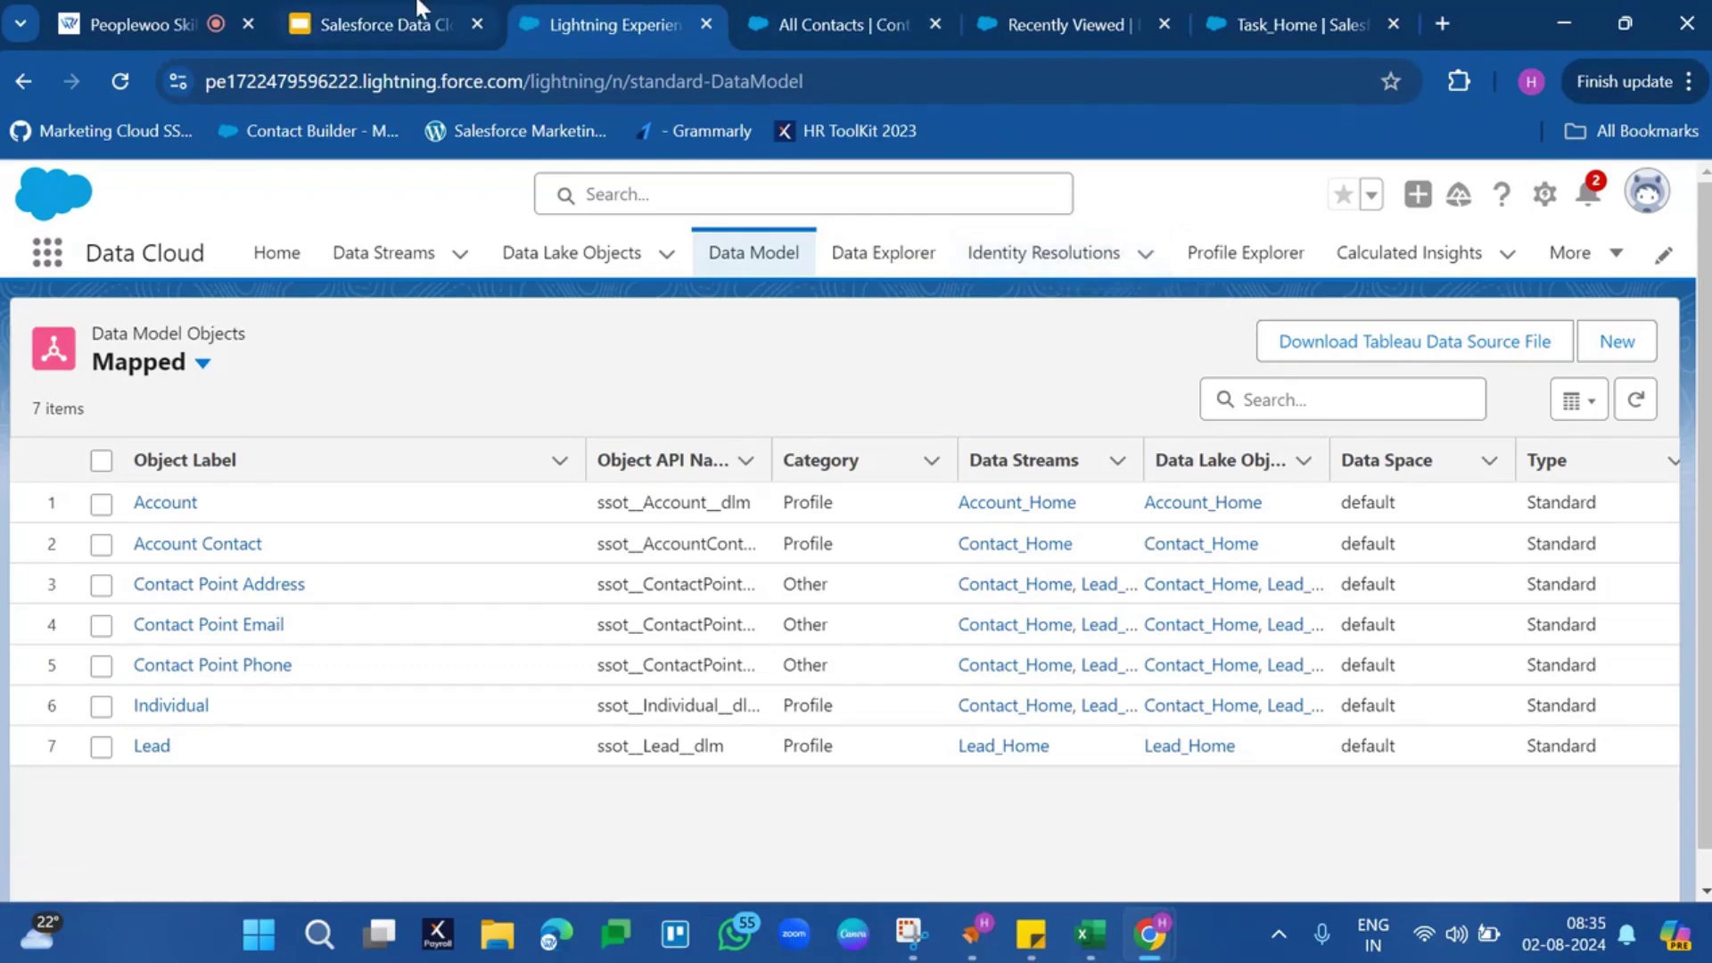
Return to the slides and present them full screen
{"action": "key", "text": "ctrl+shift+Tab"}
{"action": "left_click", "coordinate": [1332, 200]}
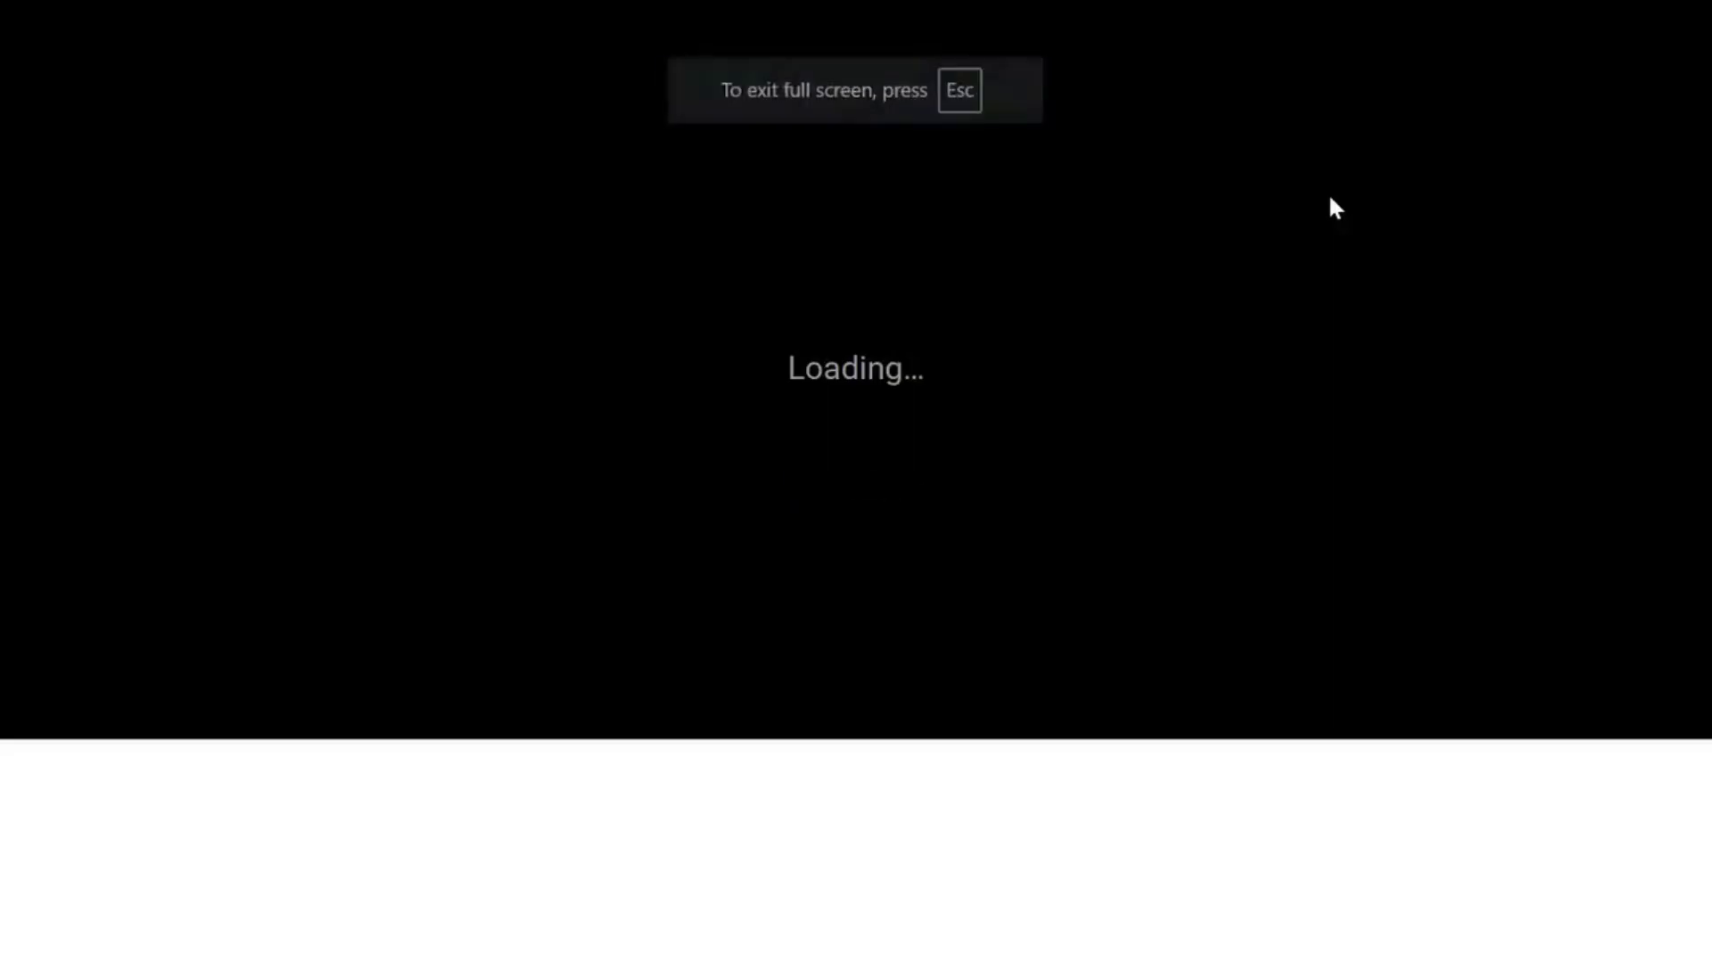
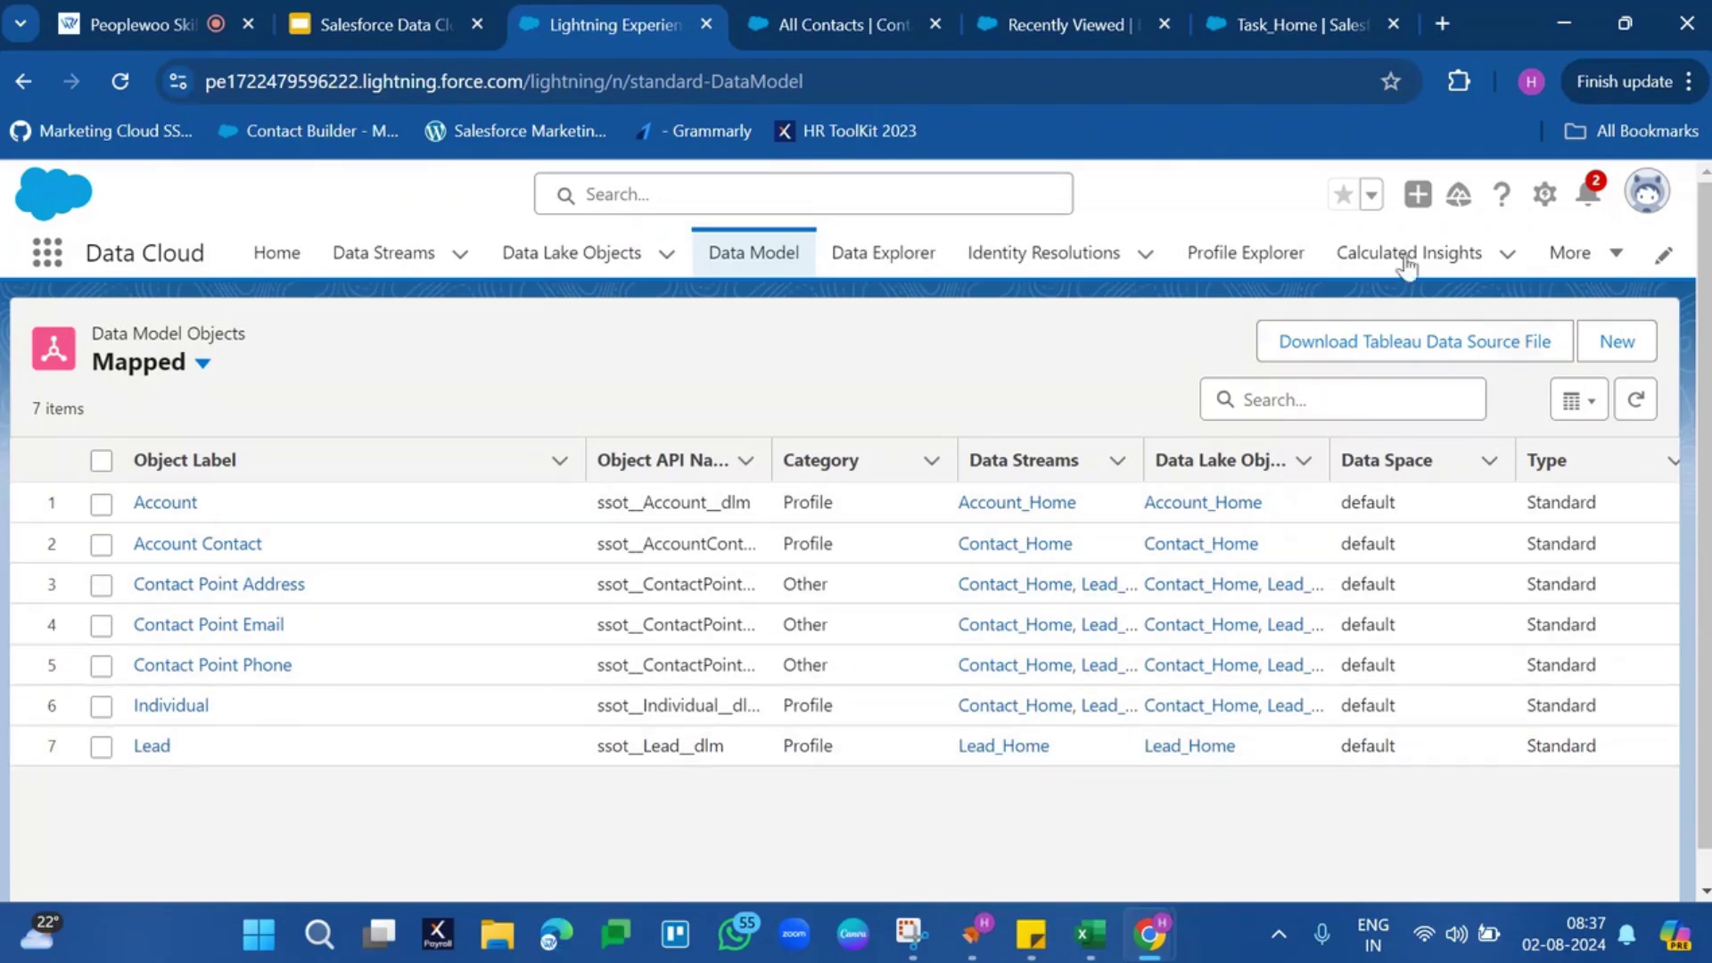
Go to Data Cloud Setup's Salesforce CRM page to see connectors and data bundles
{"action": "left_click", "coordinate": [1546, 195]}
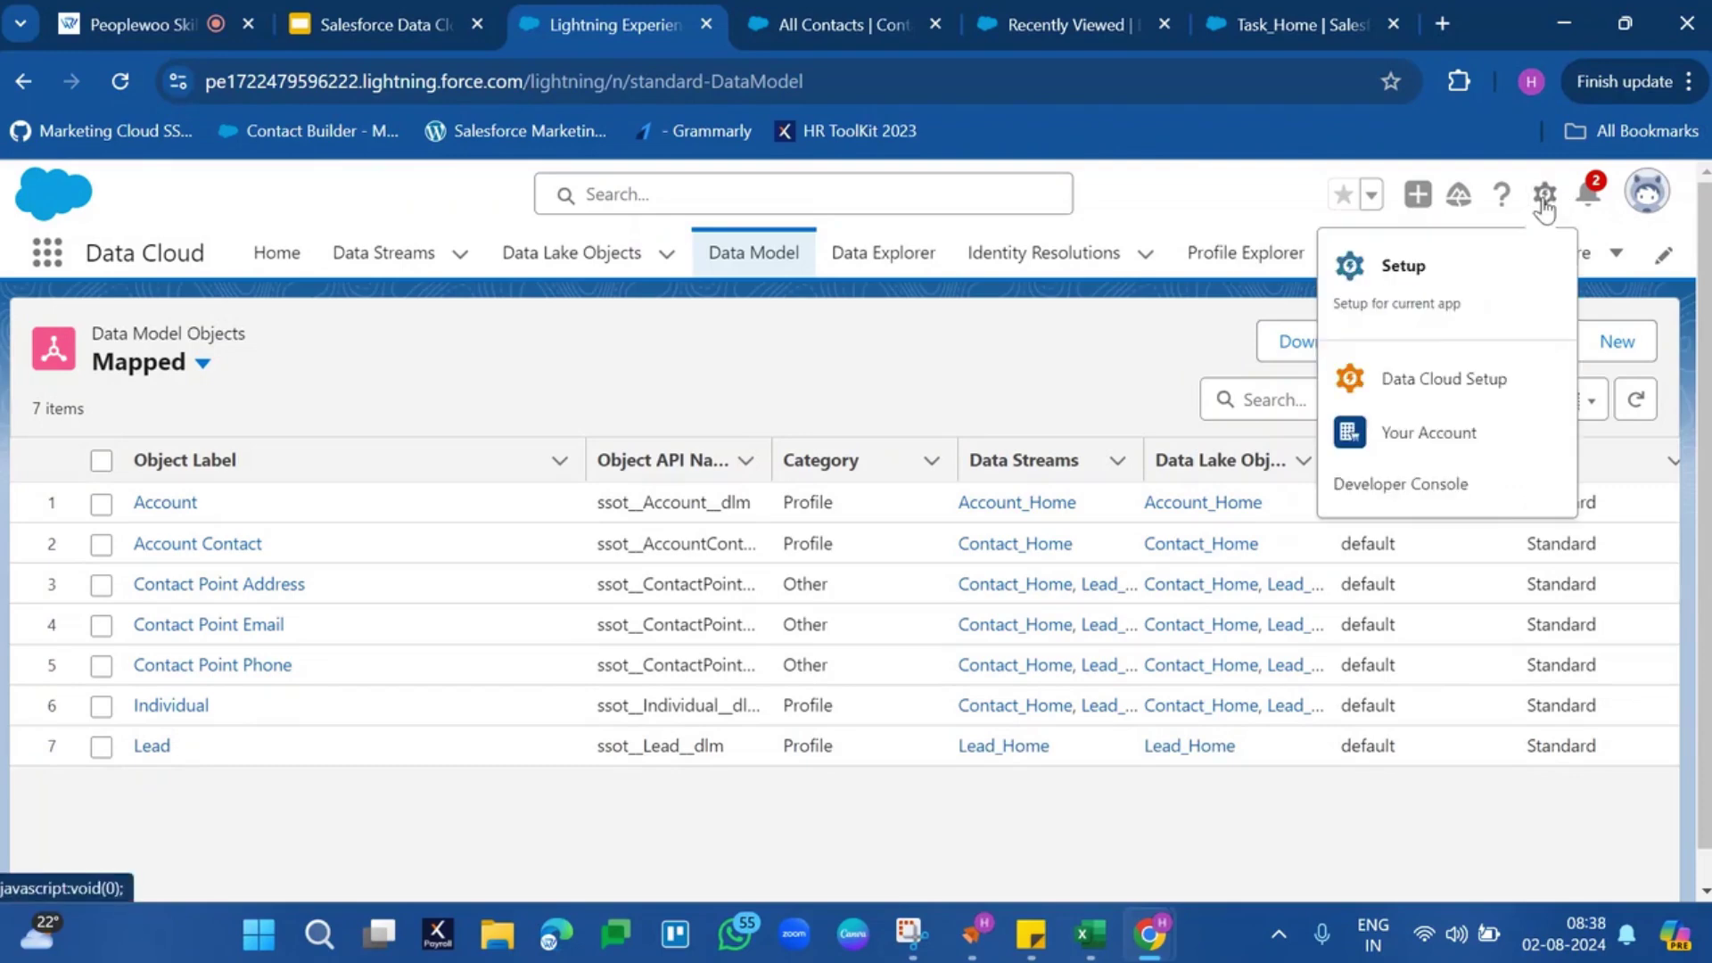
{"action": "left_click", "coordinate": [1414, 403]}
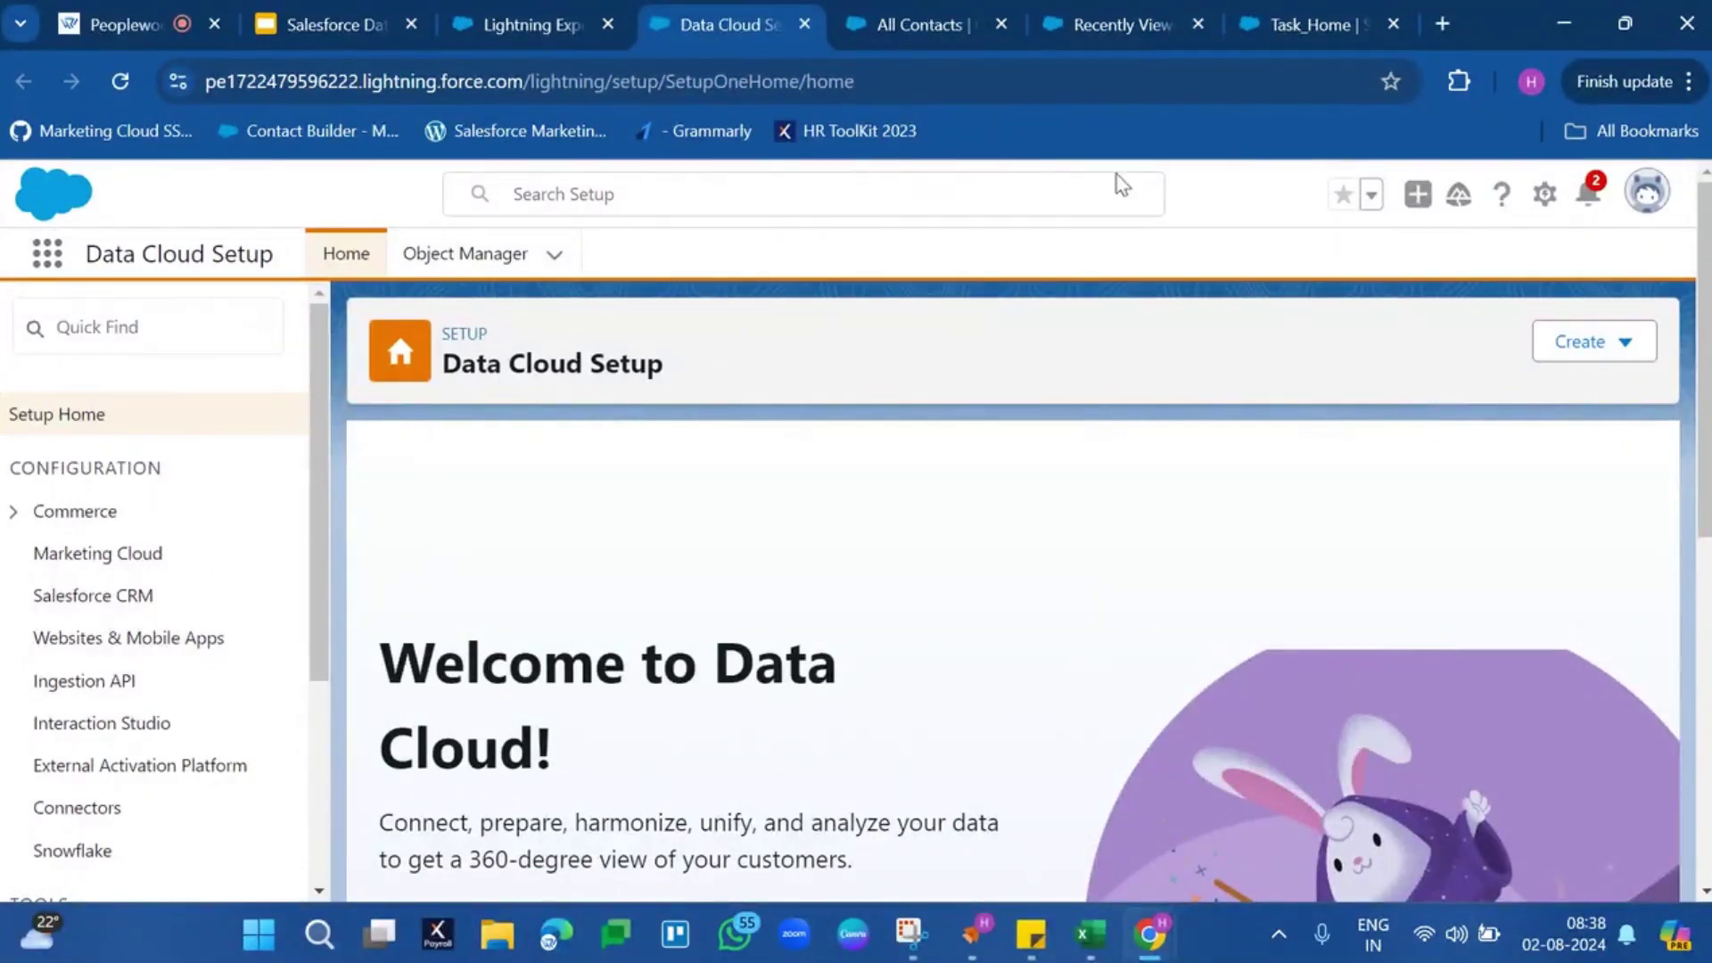
{"action": "left_click", "coordinate": [75, 603]}
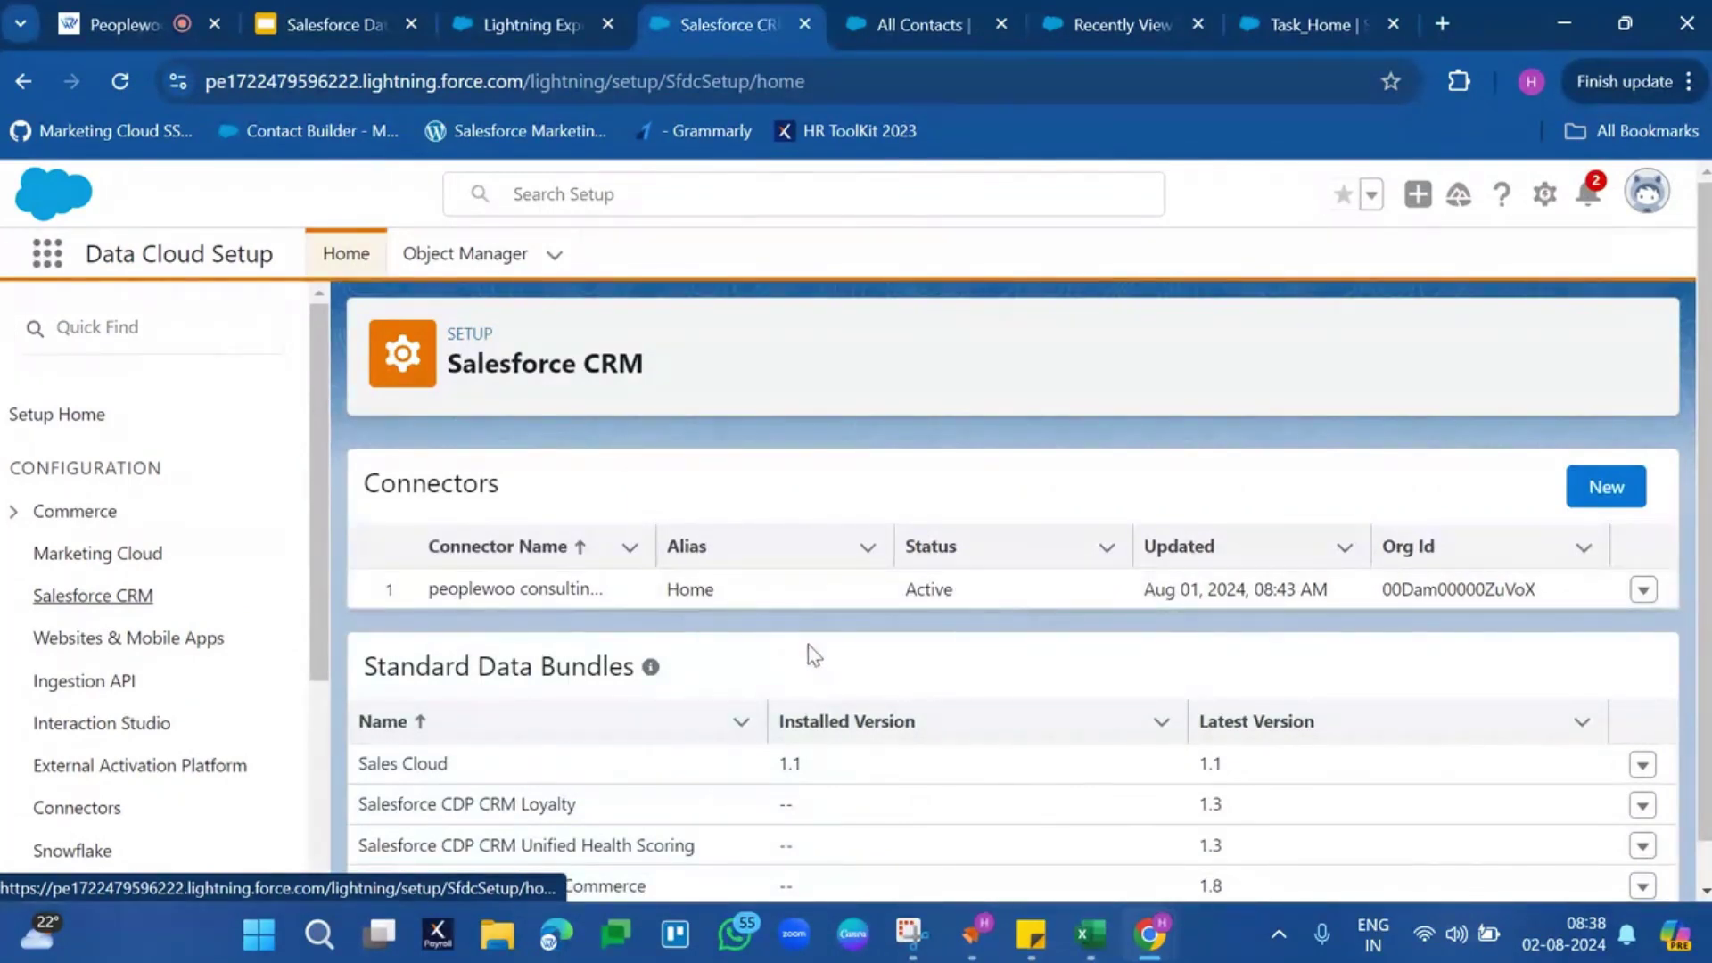
Add a new production Salesforce Org connector aliased PeoplewooSFDC and proceed to sign in
{"action": "left_click", "coordinate": [1610, 489]}
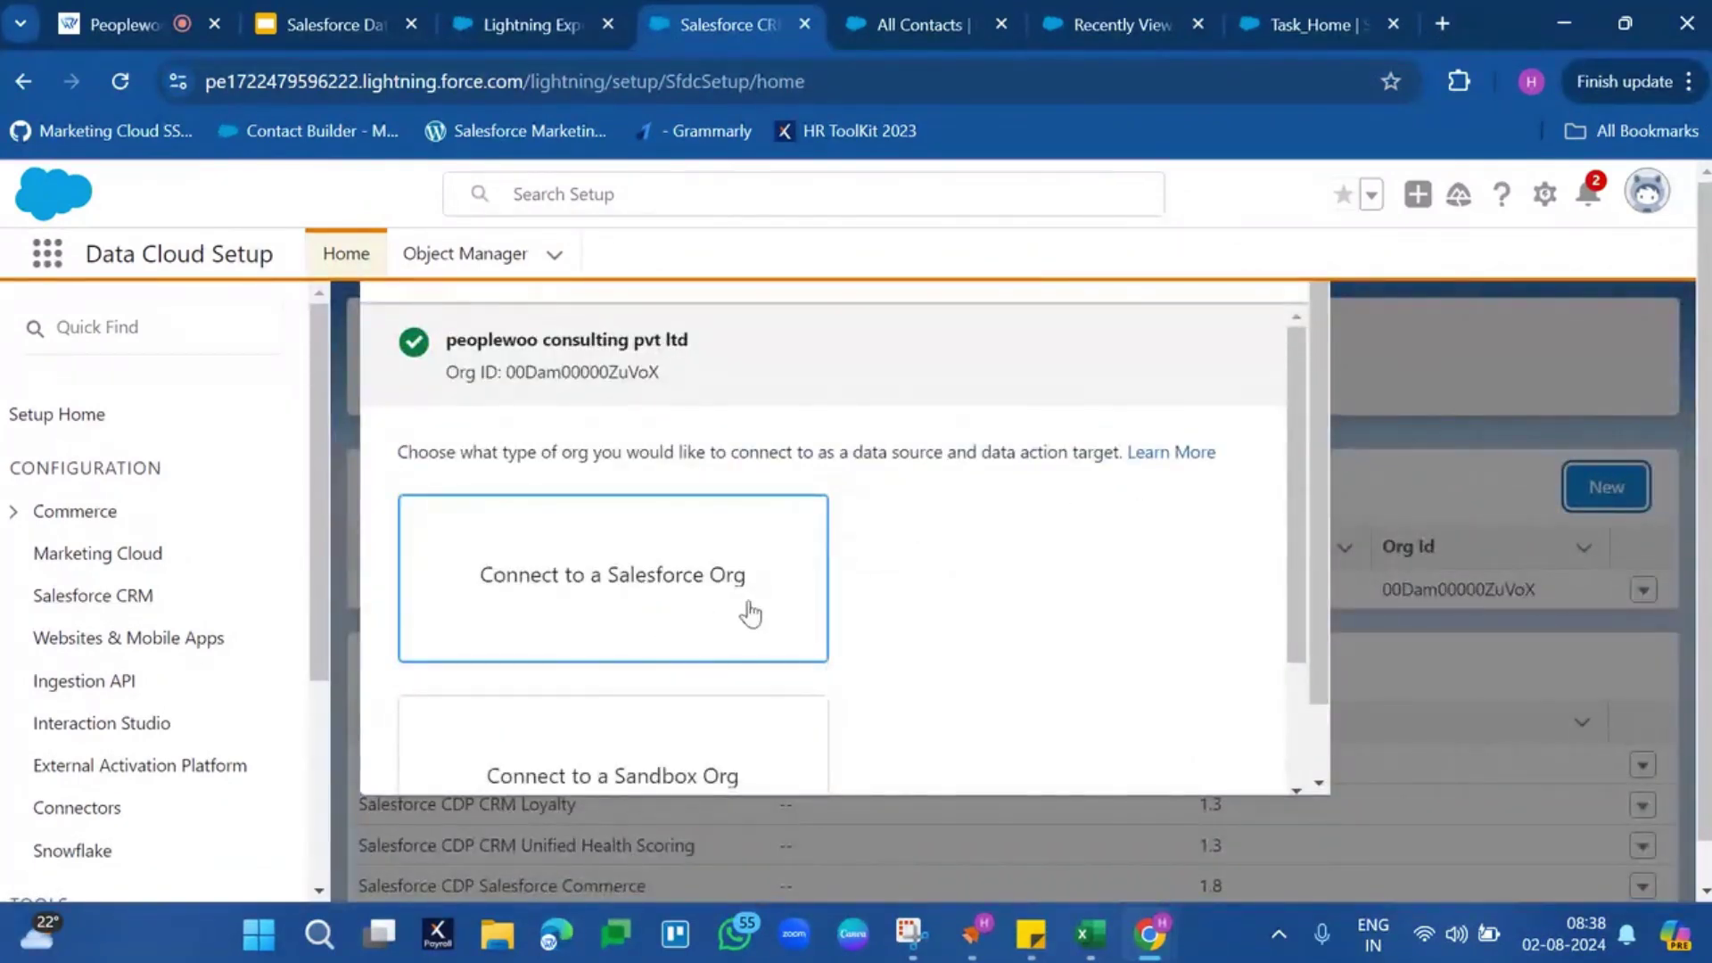
{"action": "scroll", "coordinate": [821, 595], "scroll_direction": "down", "scroll_amount": 2}
{"action": "scroll", "coordinate": [758, 579], "scroll_direction": "up", "scroll_amount": 2}
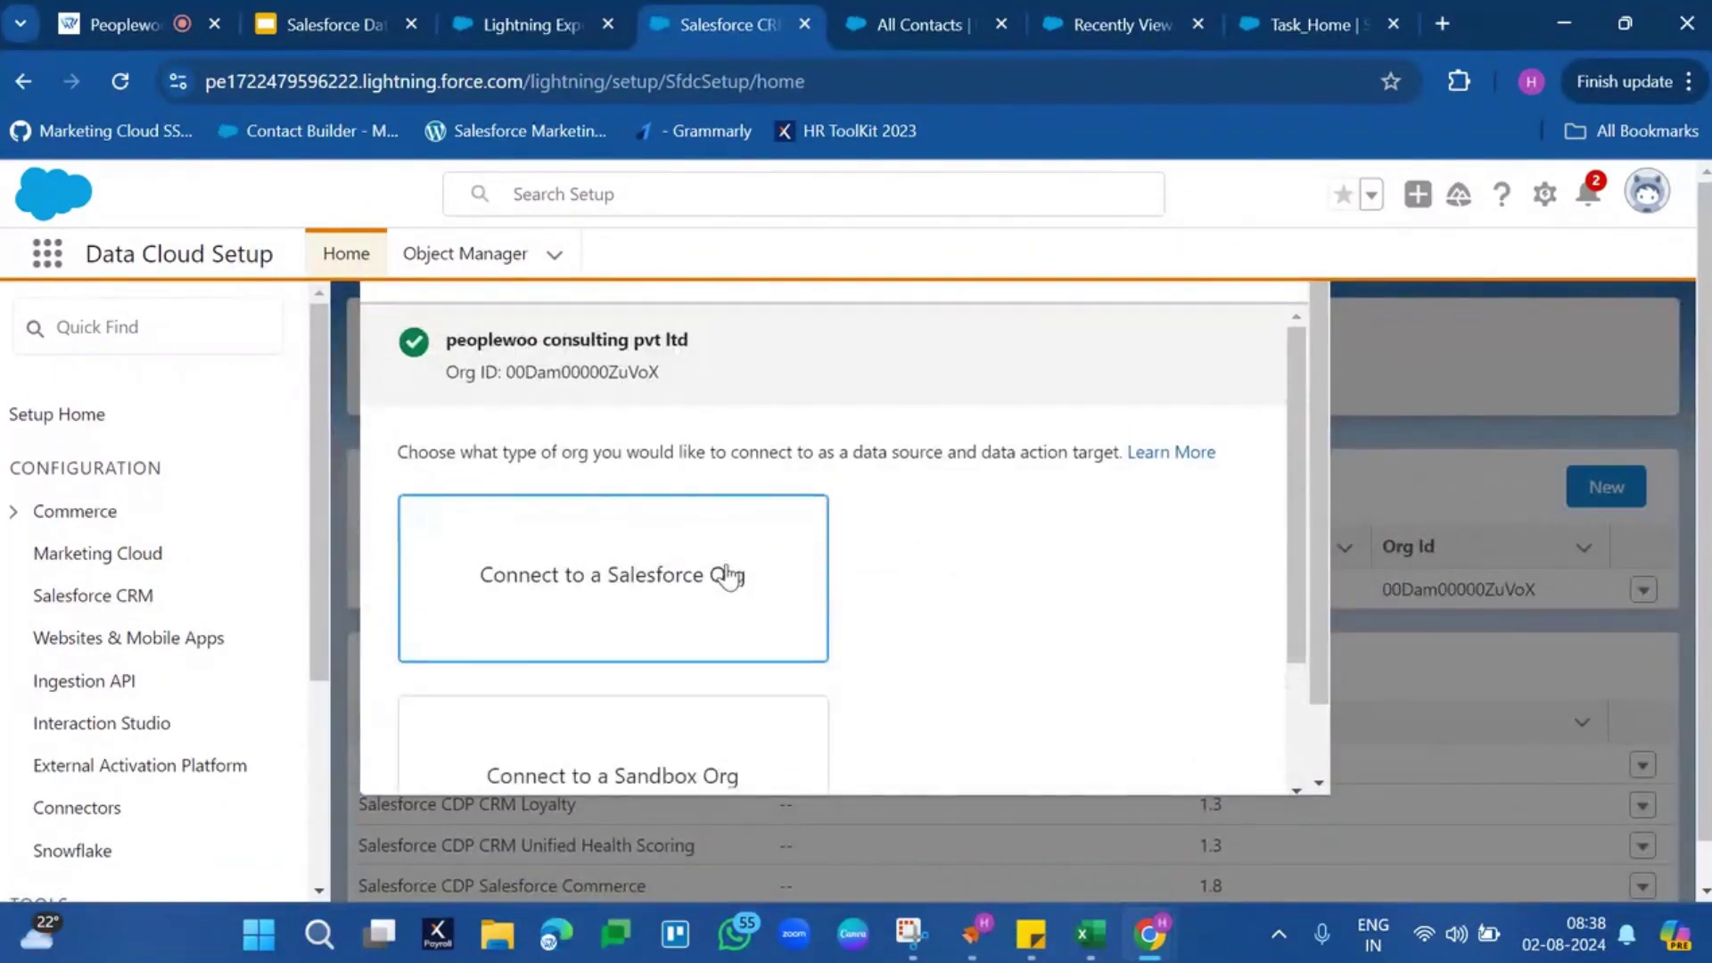
{"action": "left_click", "coordinate": [726, 575]}
{"action": "scroll", "coordinate": [1217, 619], "scroll_direction": "down", "scroll_amount": 3}
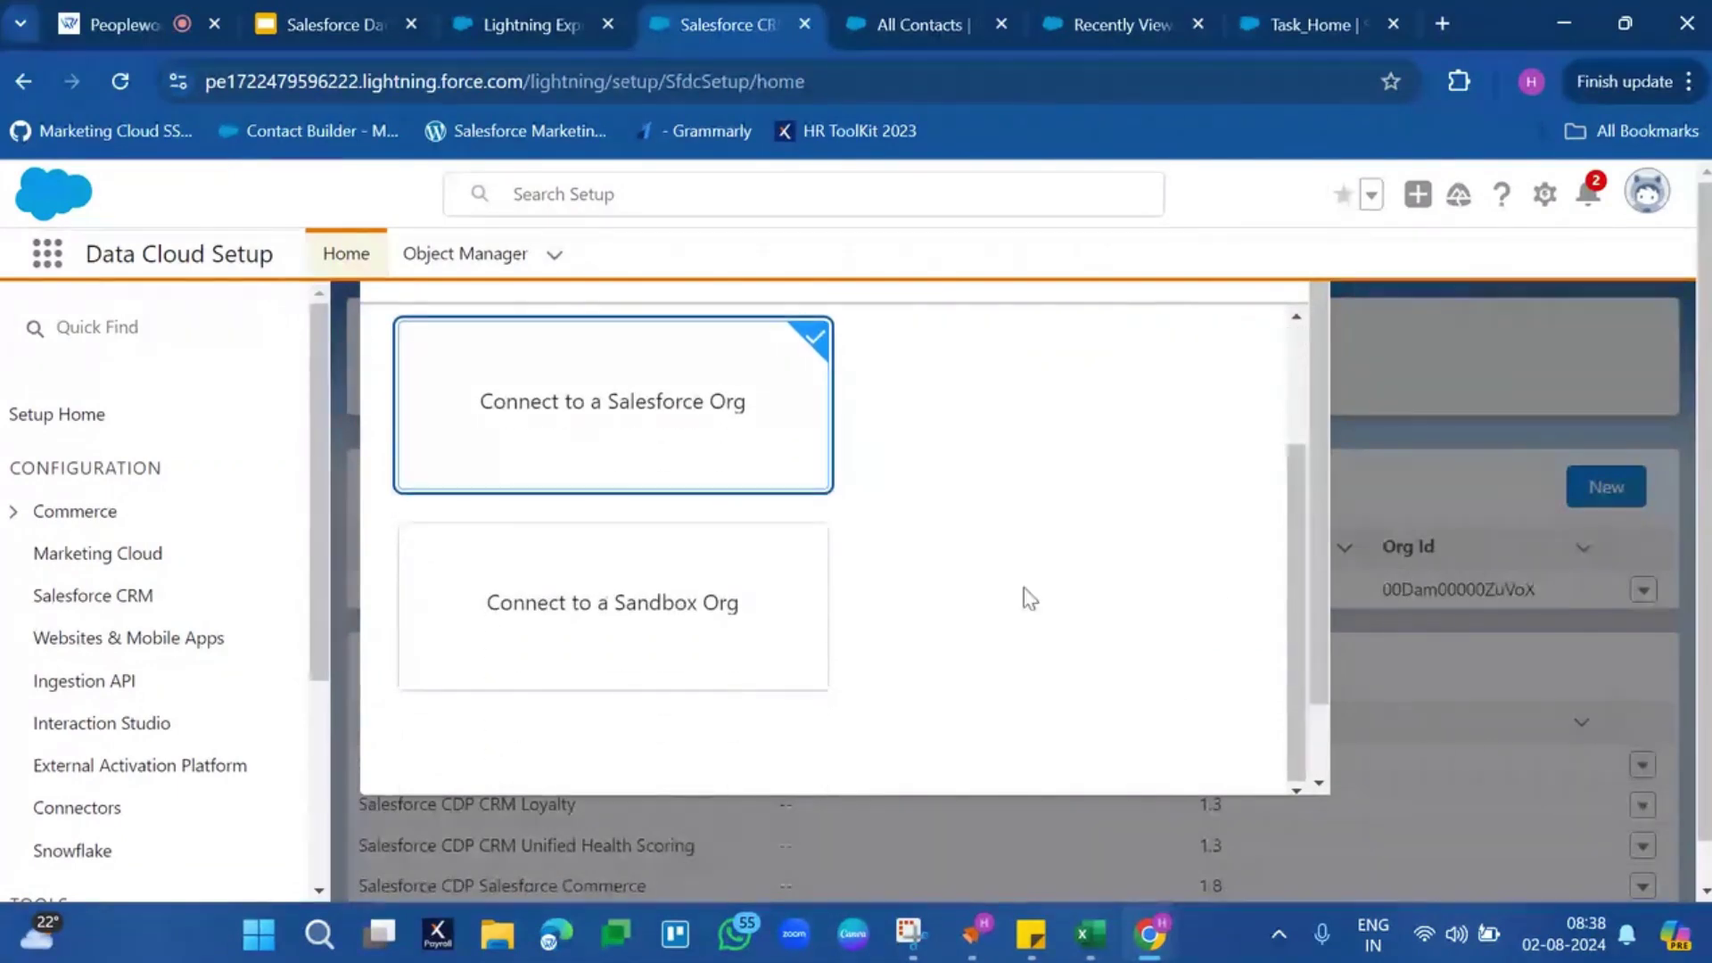
{"action": "scroll", "coordinate": [1115, 642], "scroll_direction": "down", "scroll_amount": 1}
{"action": "left_click", "coordinate": [1230, 742]}
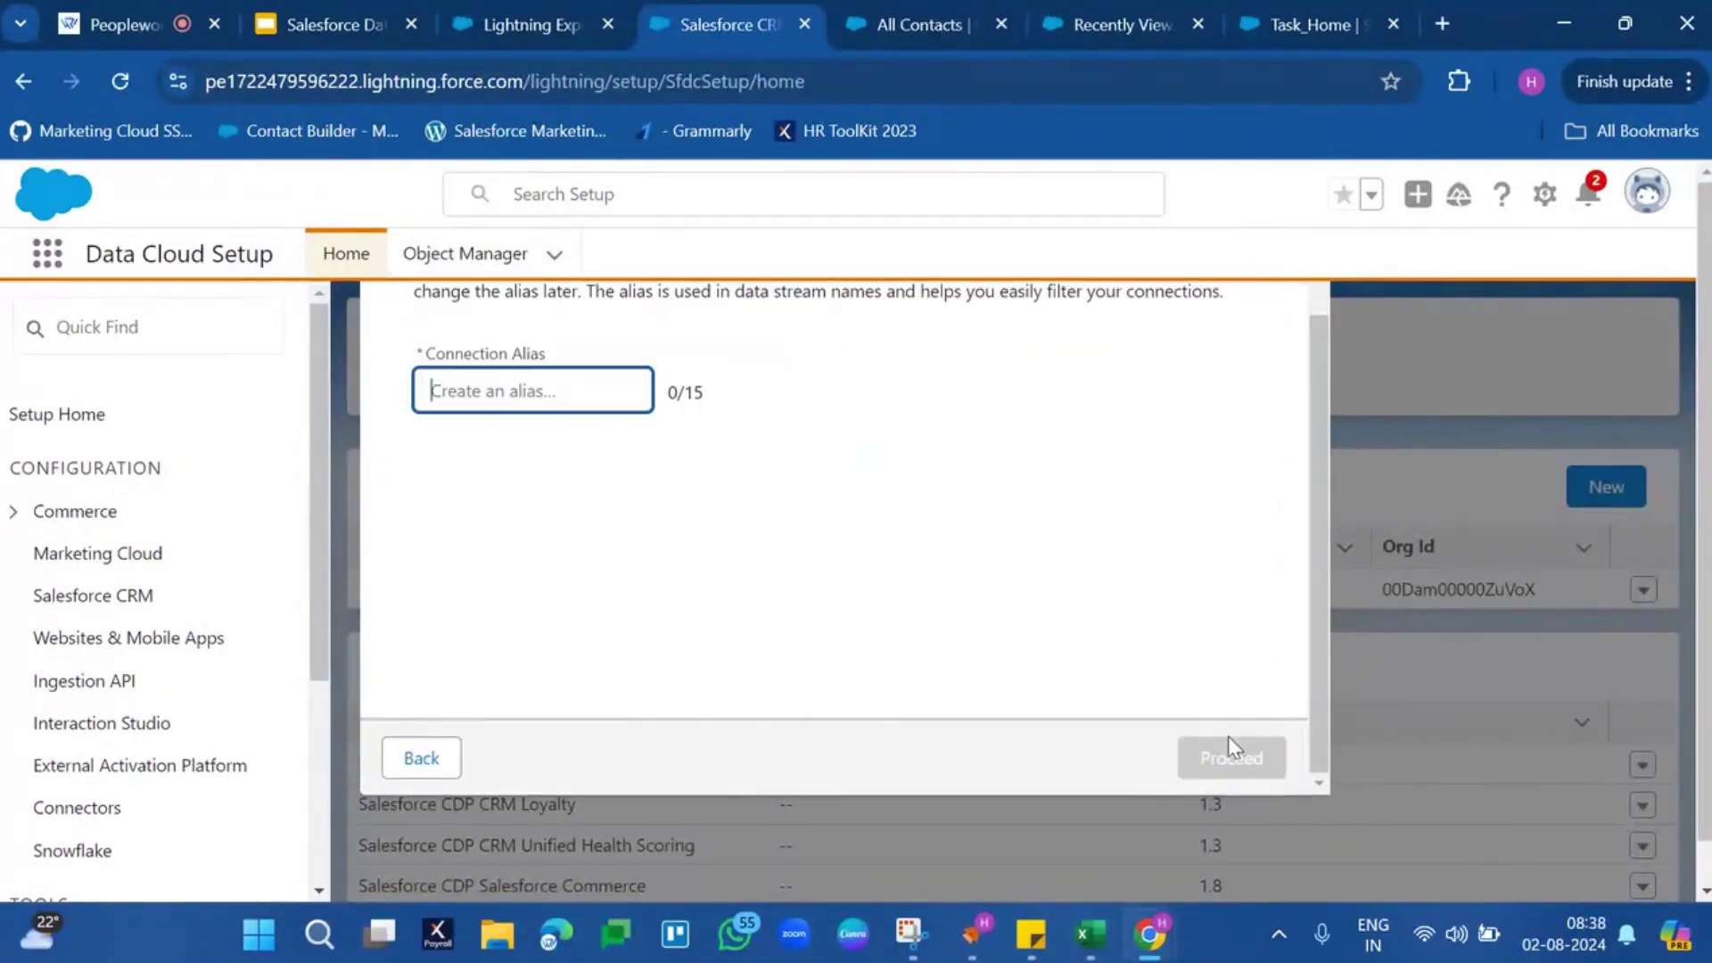
{"action": "scroll", "coordinate": [725, 510], "scroll_direction": "up", "scroll_amount": 1}
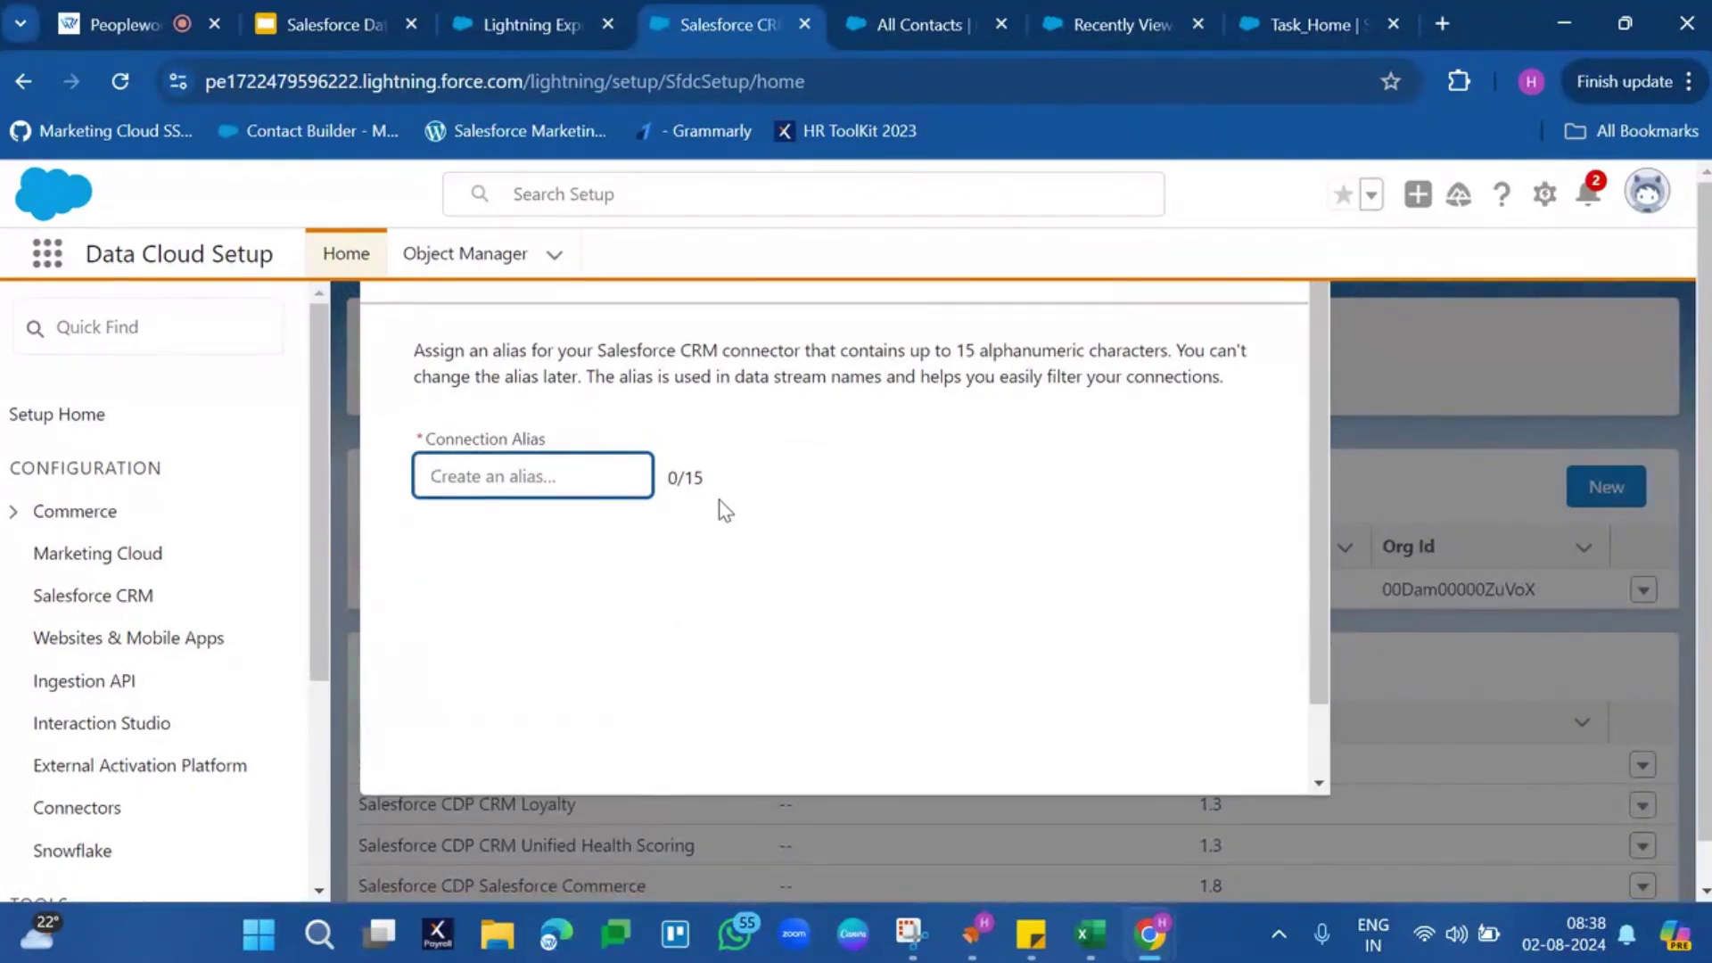
{"action": "type", "text": "PeoplewooSFDC"}
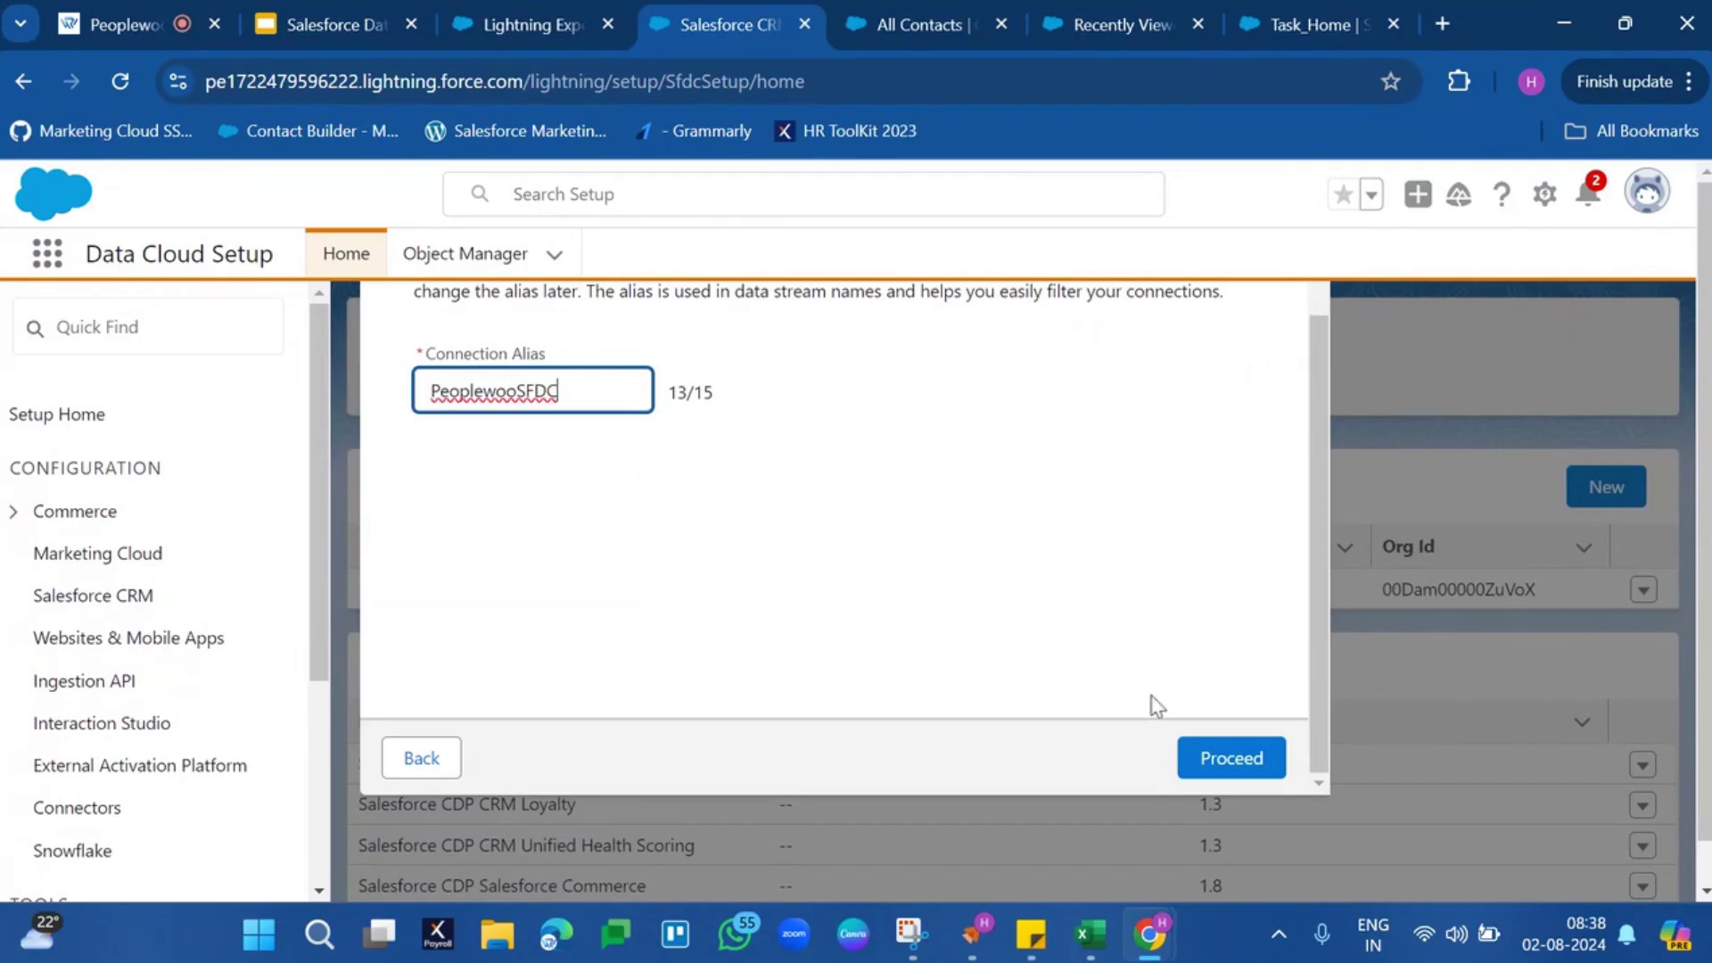
{"action": "left_click", "coordinate": [1202, 756]}
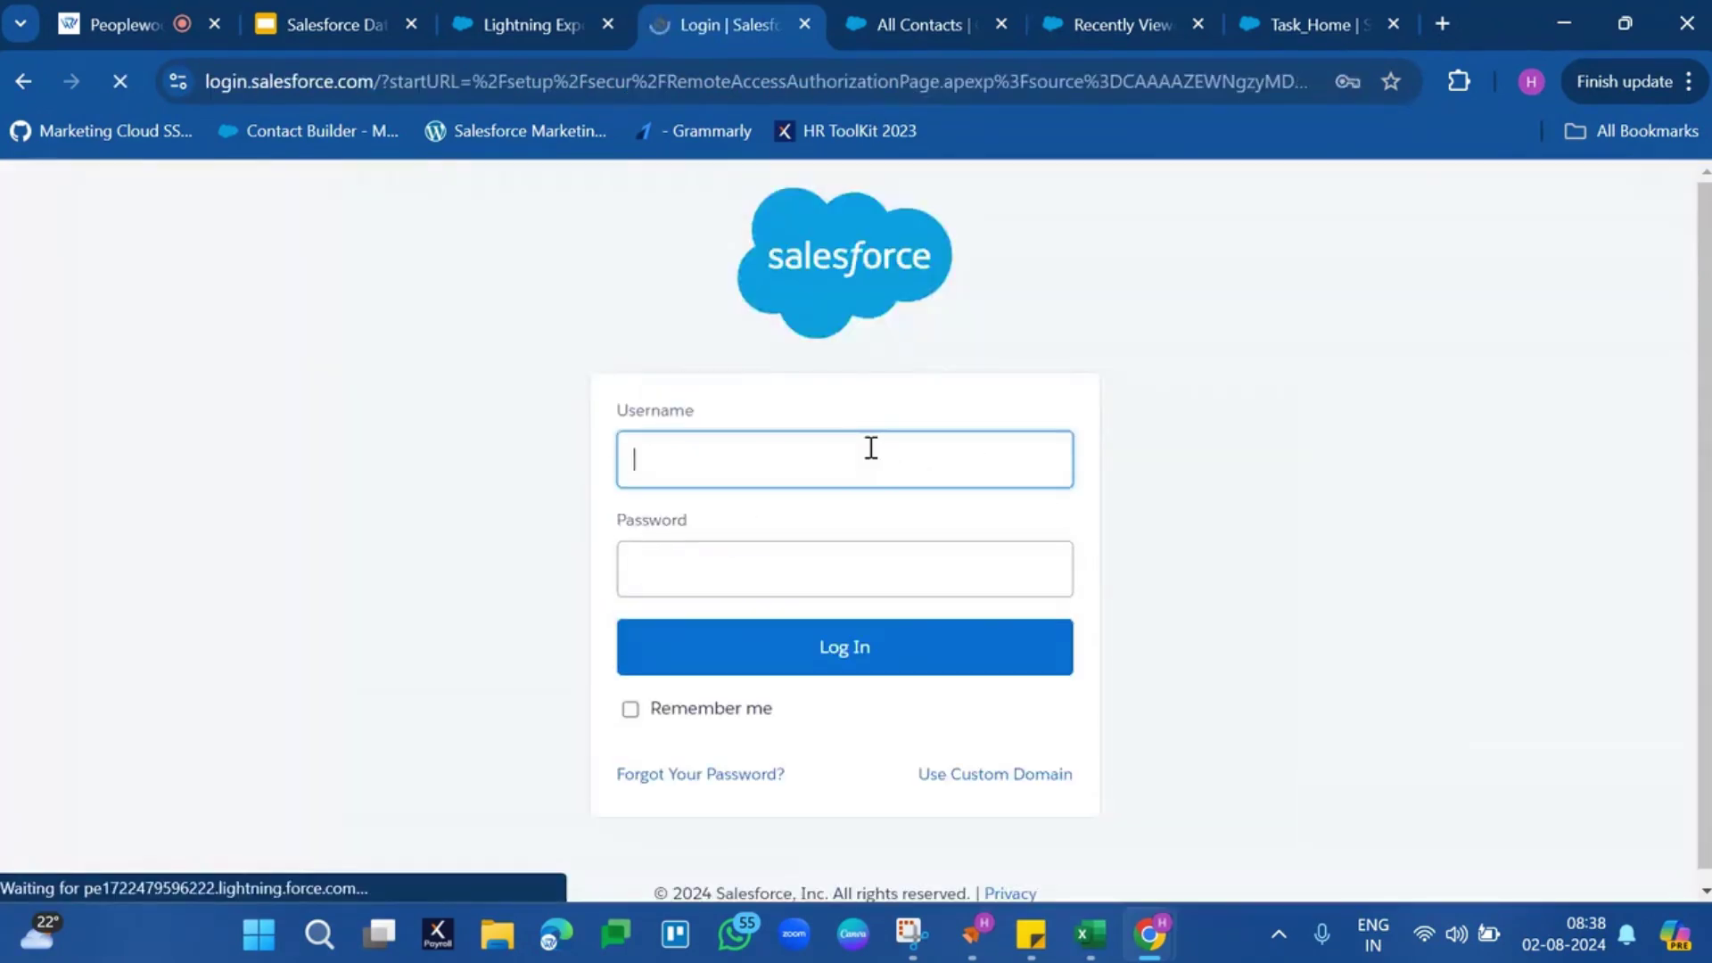
Log in to the external org with the retyped password and save it in the browser
{"action": "left_click", "coordinate": [784, 648]}
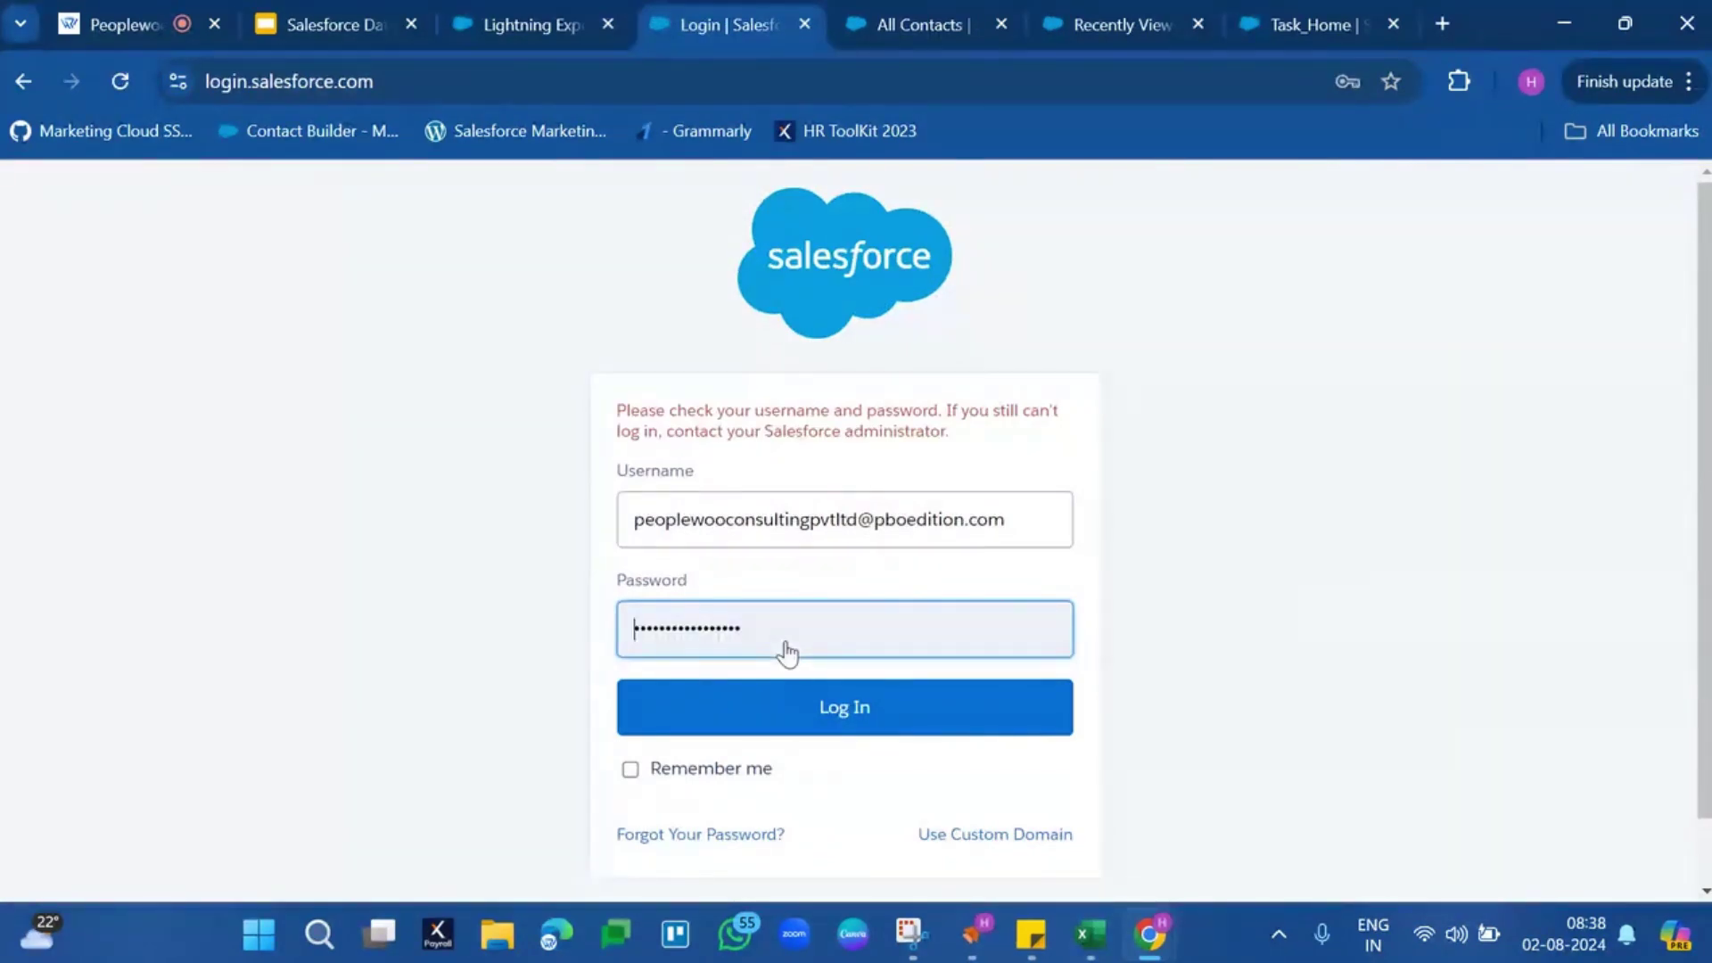
{"action": "double_click", "coordinate": [799, 635]}
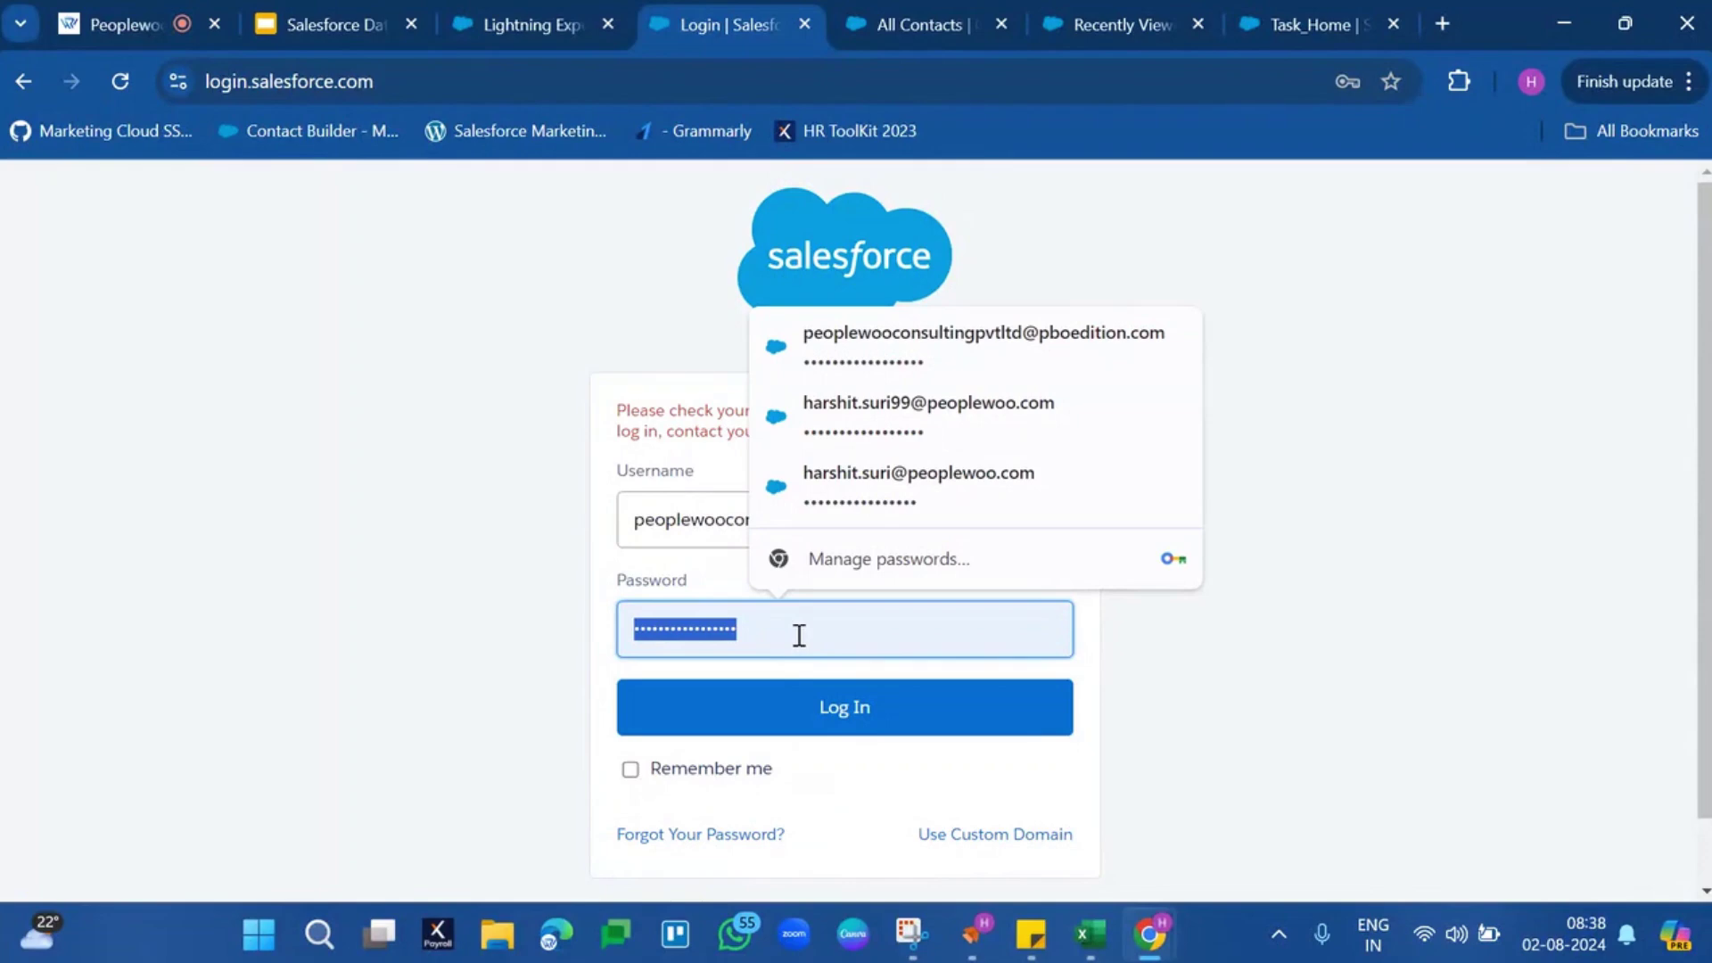
{"action": "type", "text": "******"}
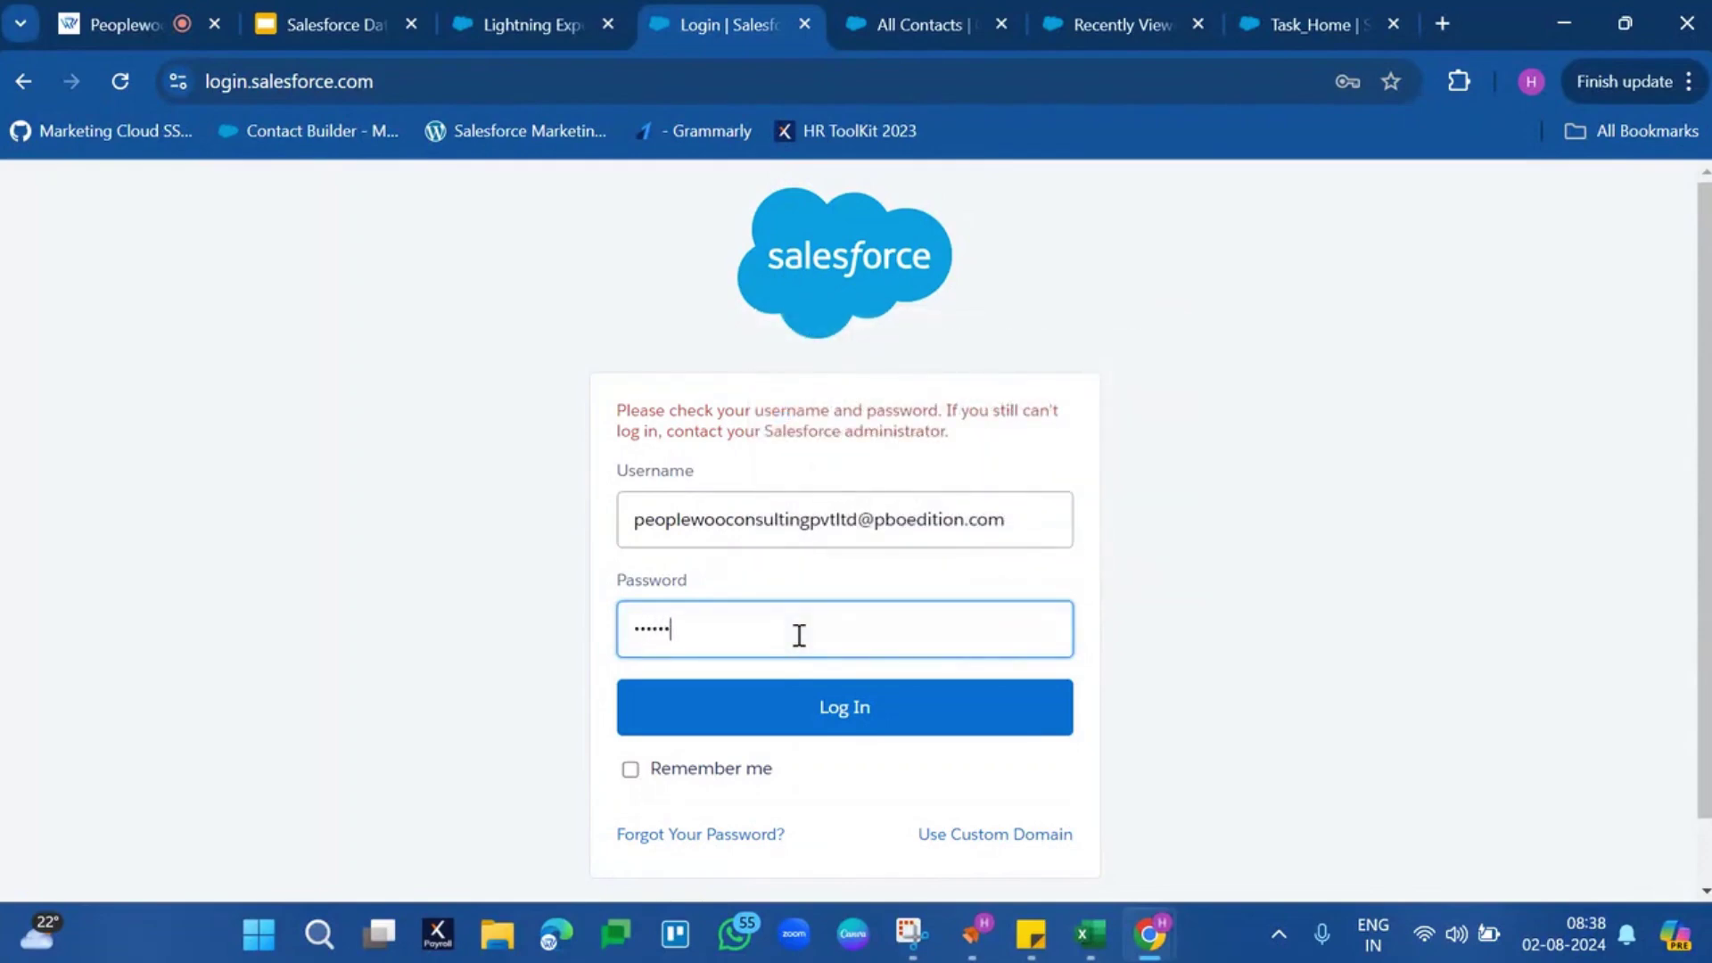
{"action": "type", "text": "***********"}
{"action": "key", "text": "Return"}
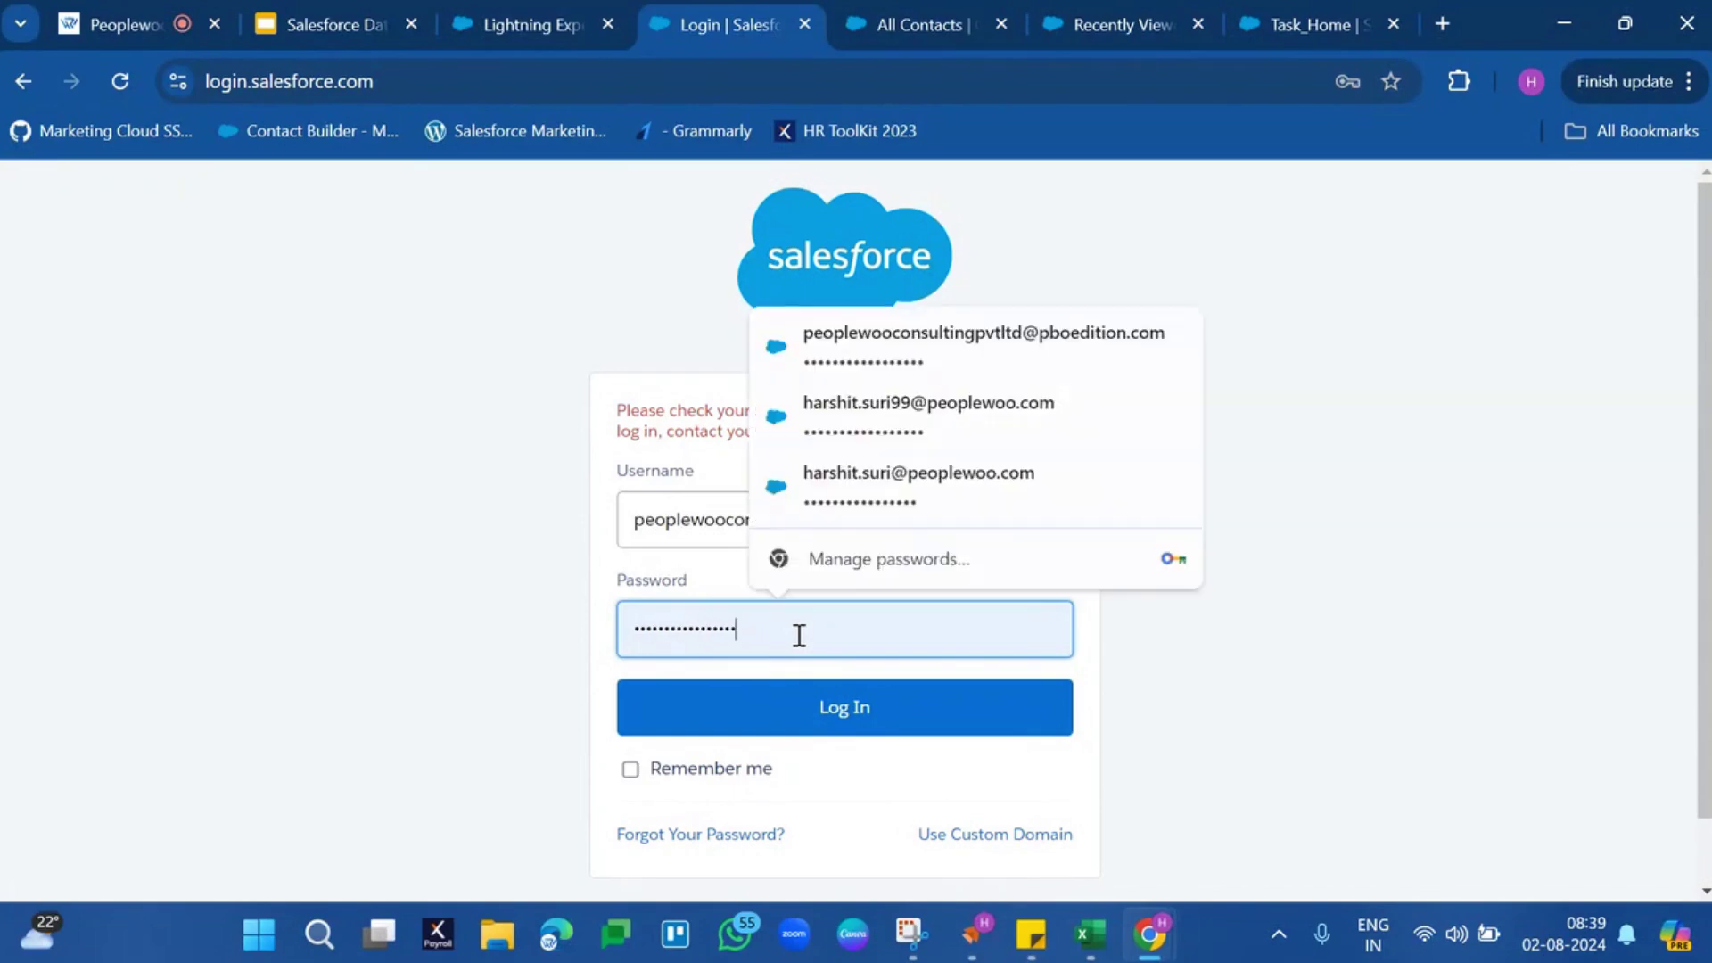
{"action": "double_click", "coordinate": [799, 635]}
{"action": "type", "text": "•••••"}
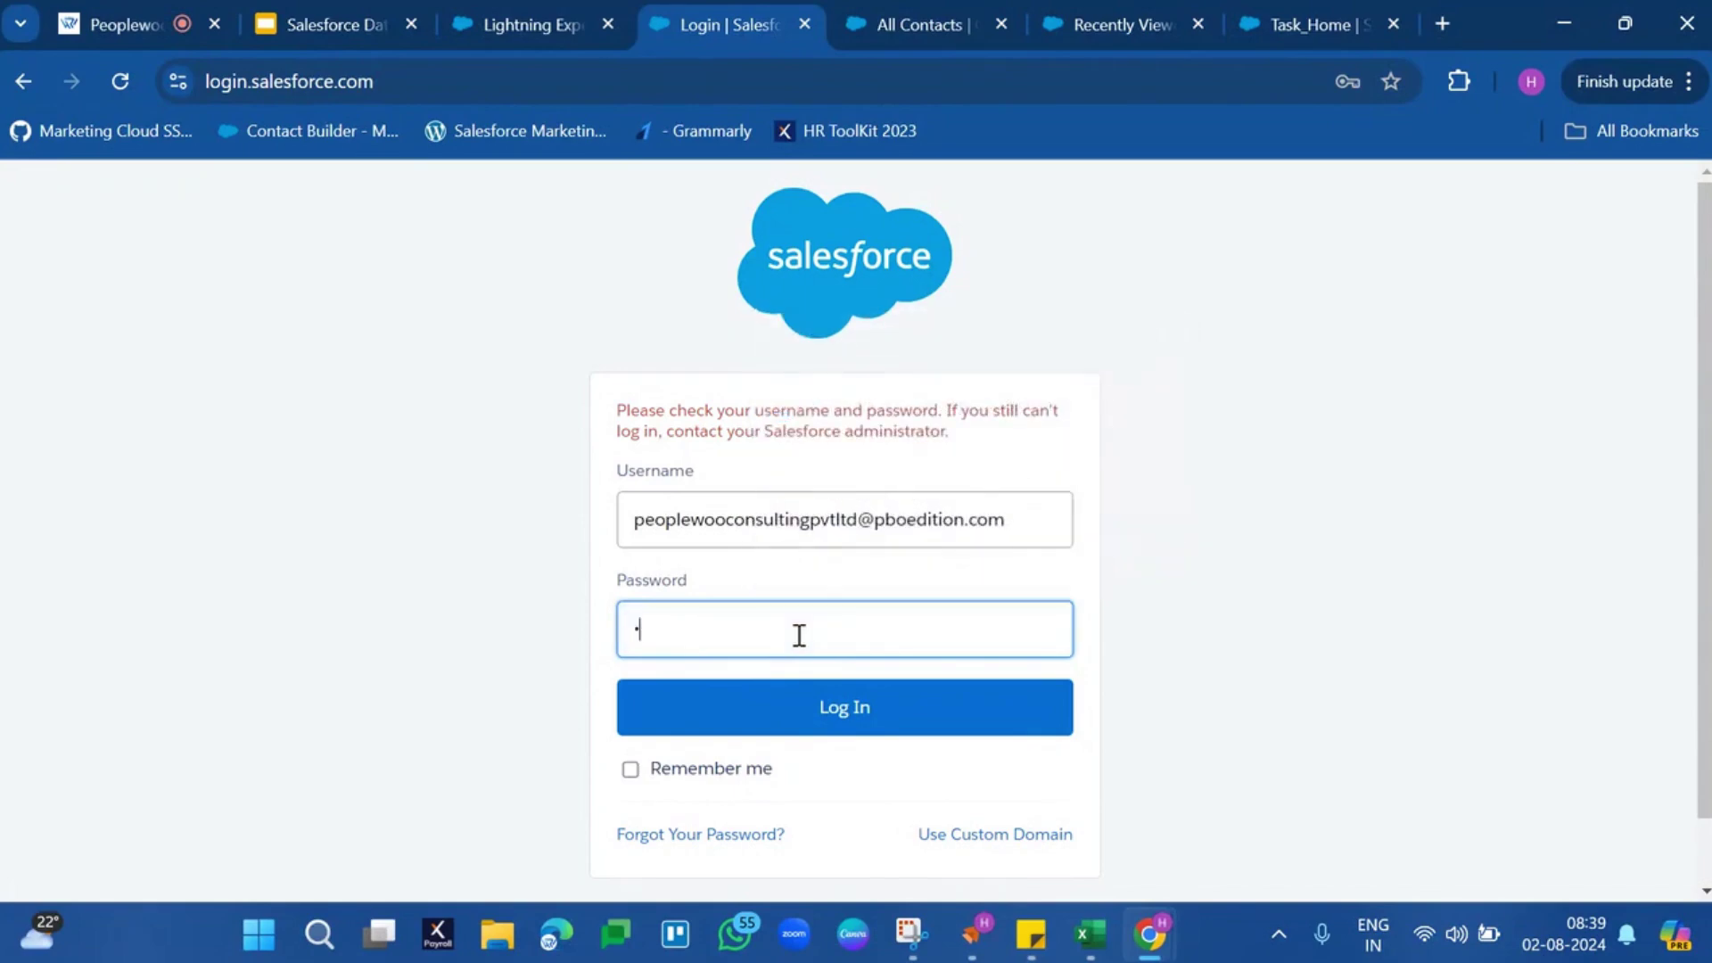
{"action": "type", "text": "••••••••••"}
{"action": "key", "text": "Return"}
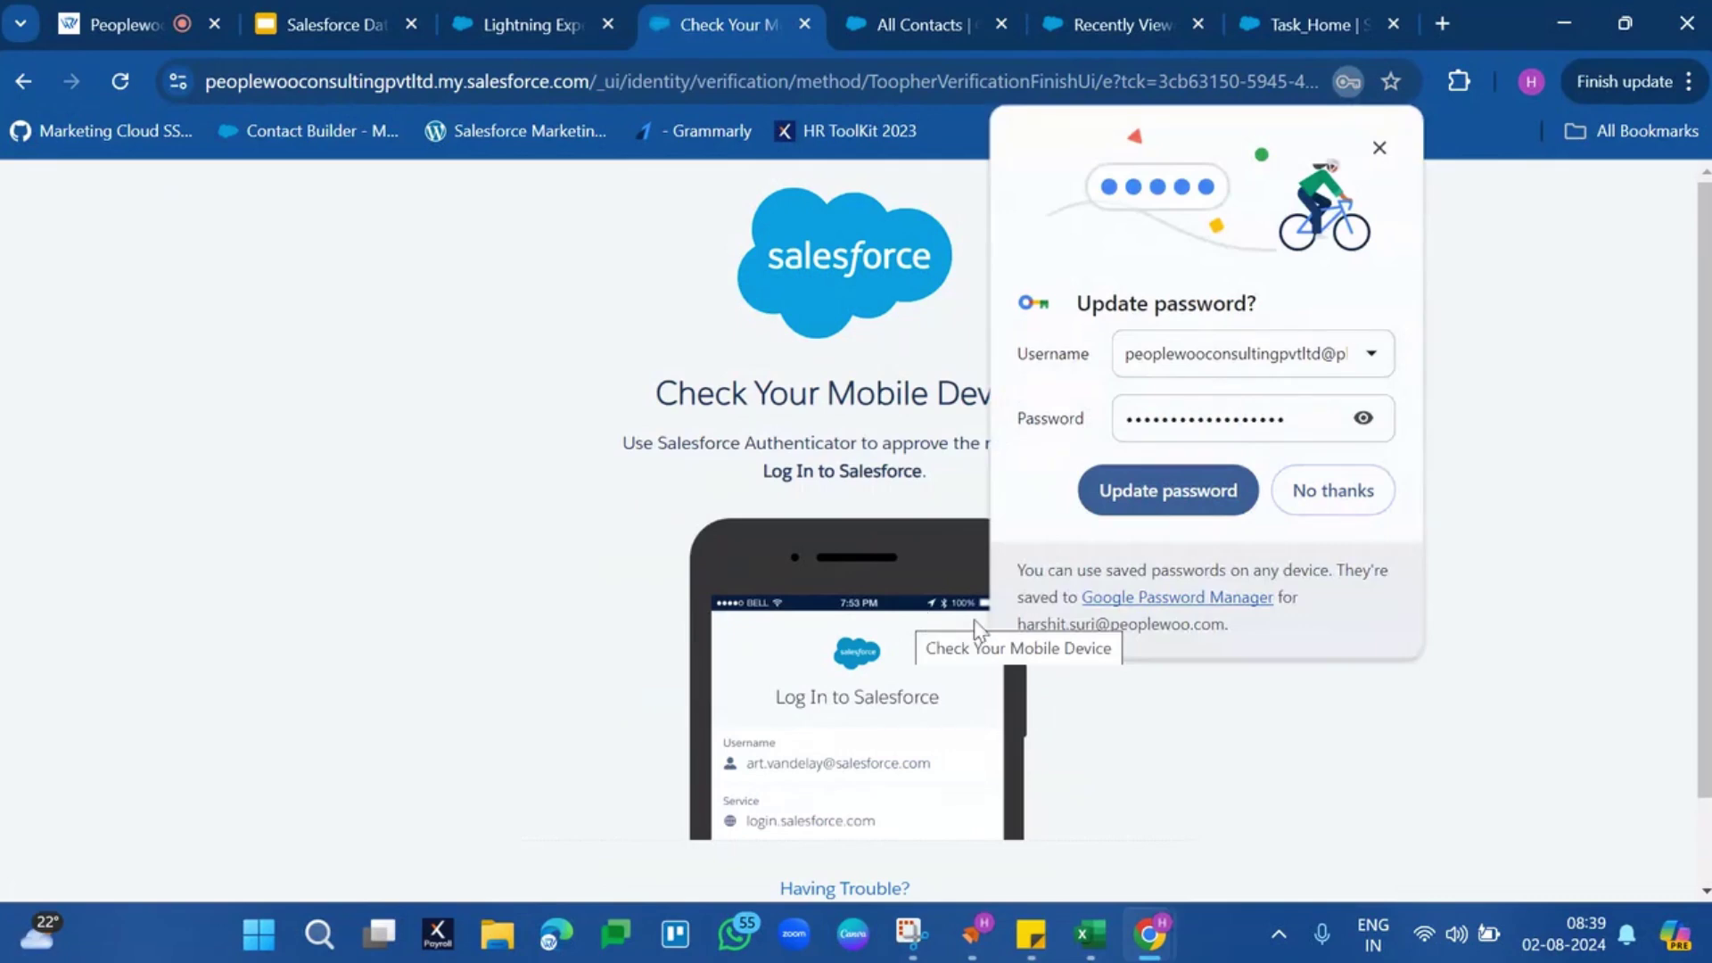
{"action": "left_click", "coordinate": [1222, 486]}
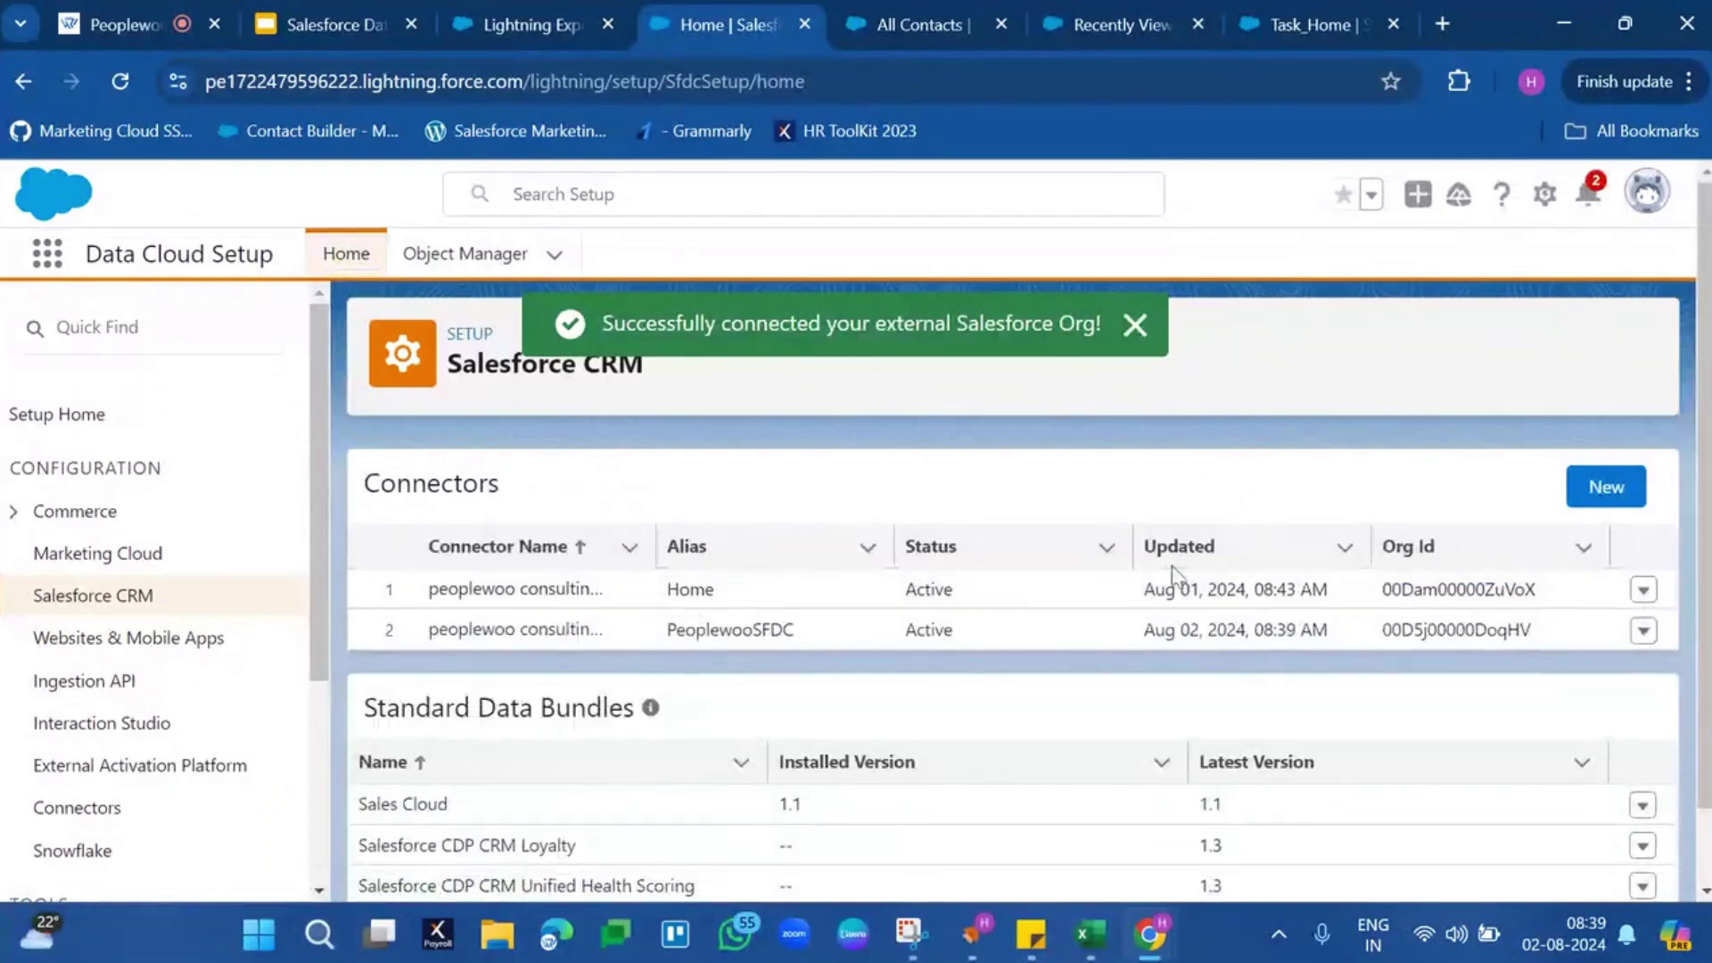
Check the PeoplewooSFDC connector's alias and Org Id, then head back to Data Streams
{"action": "left_click", "coordinate": [742, 618]}
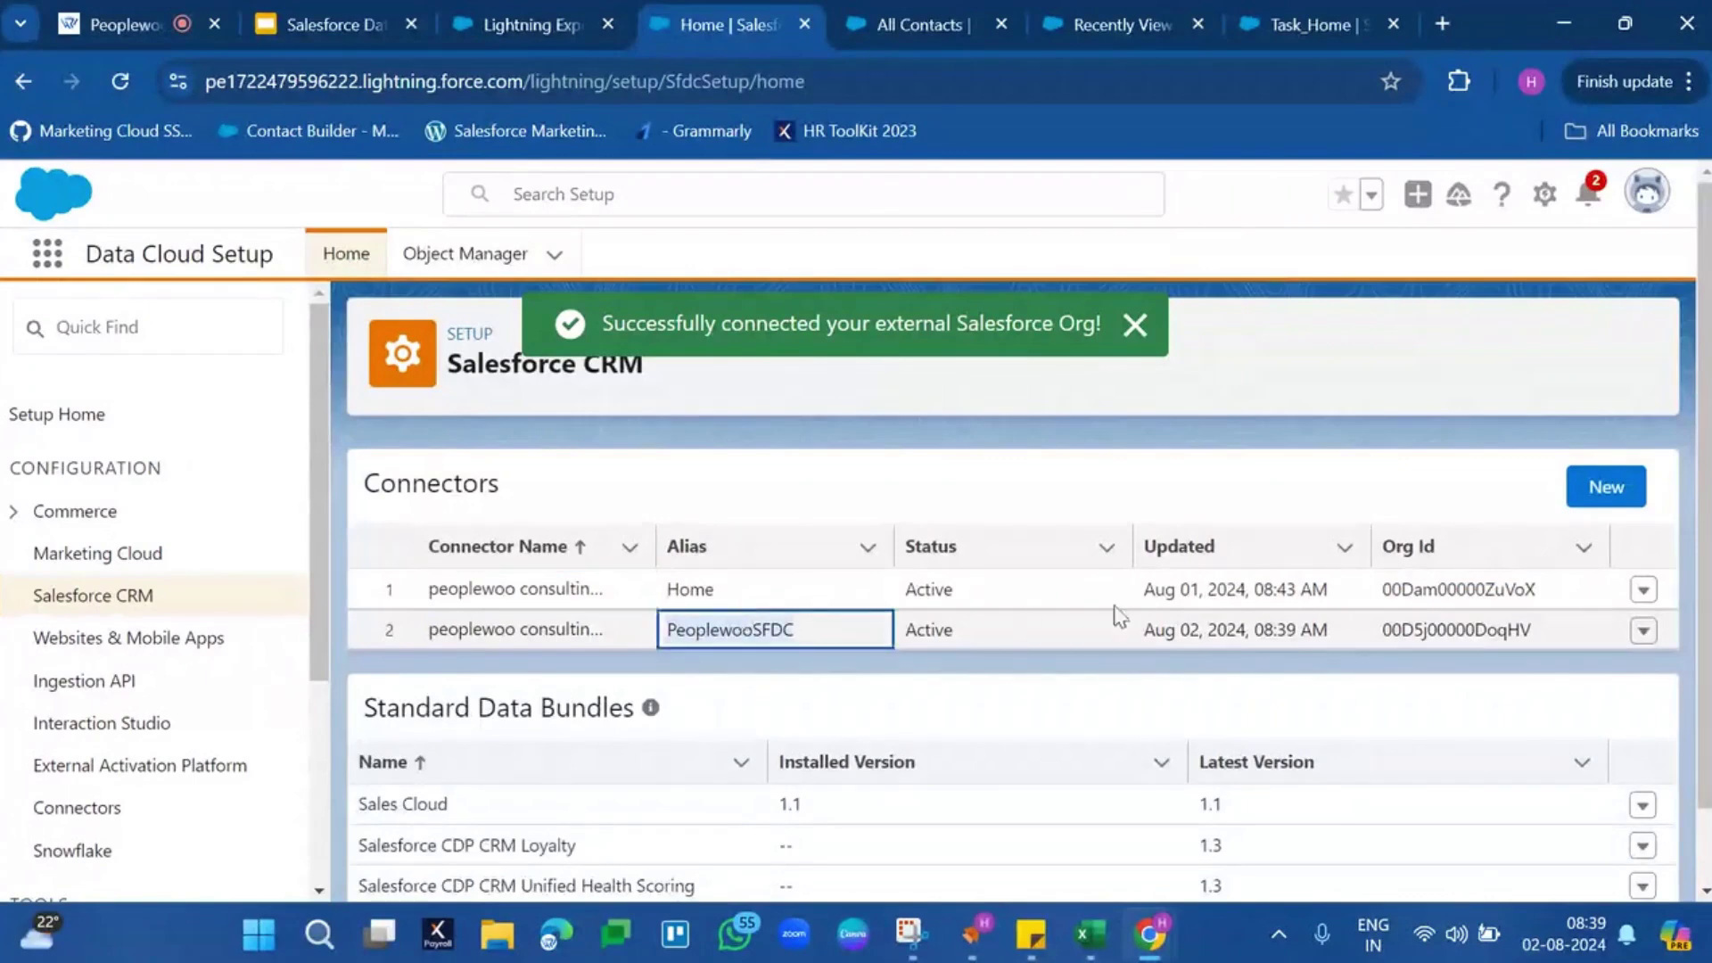
{"action": "double_click", "coordinate": [1439, 628]}
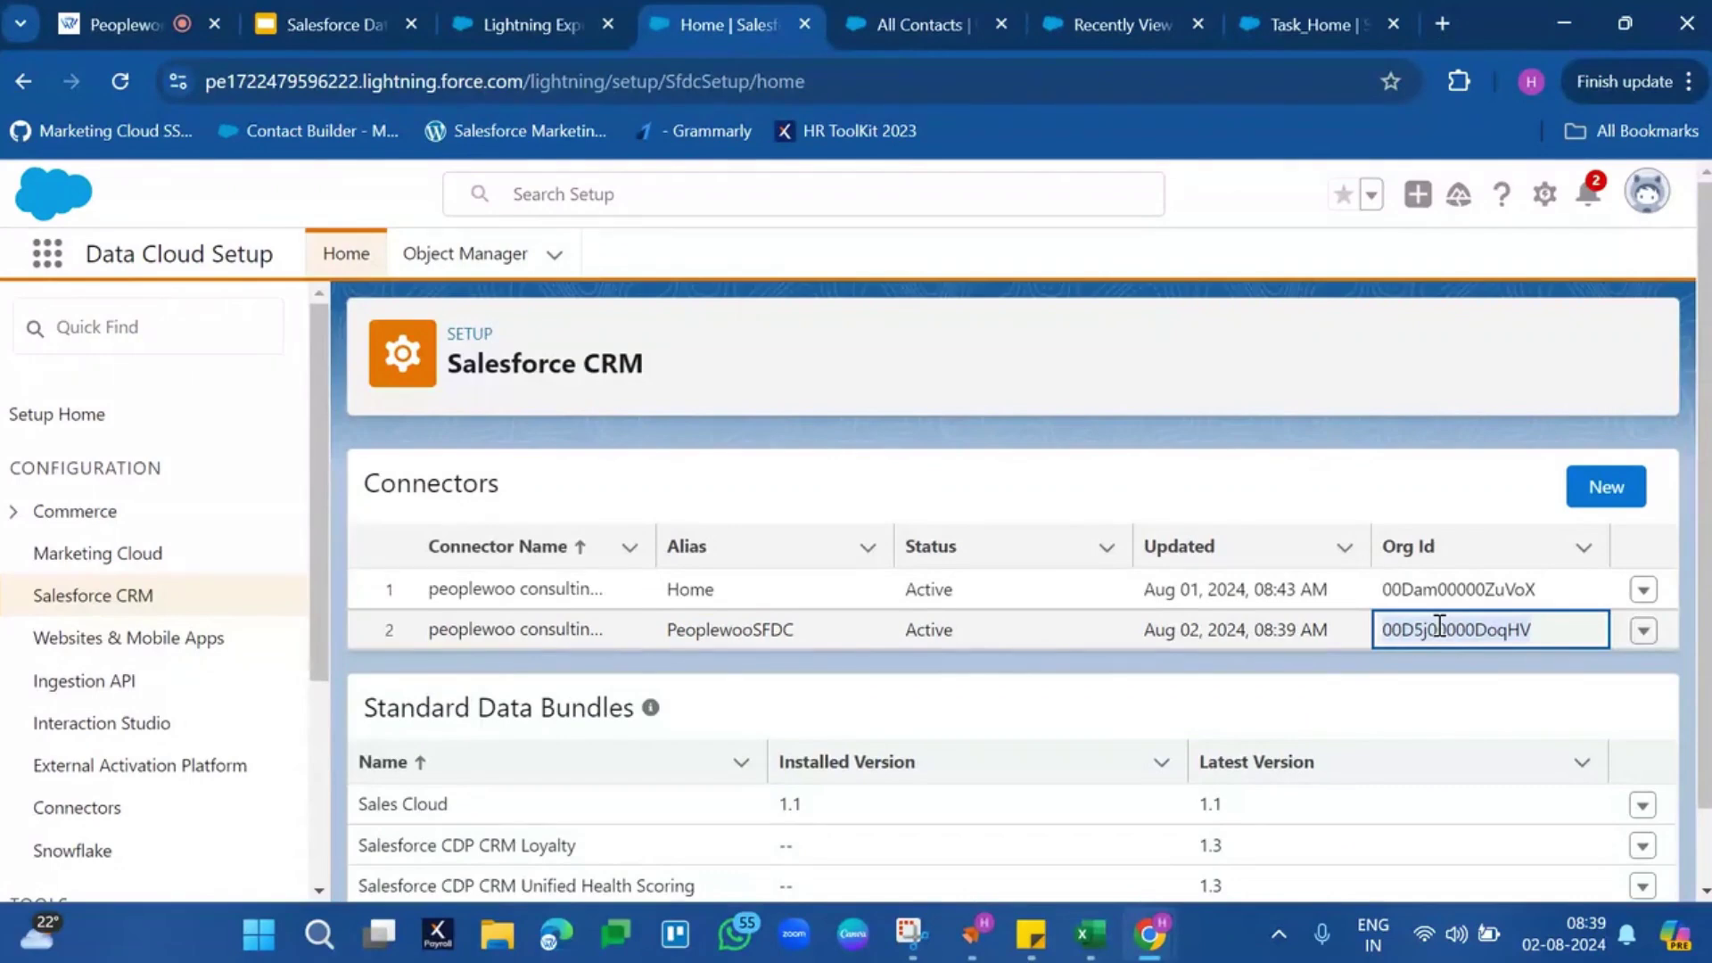
{"action": "left_click", "coordinate": [533, 24]}
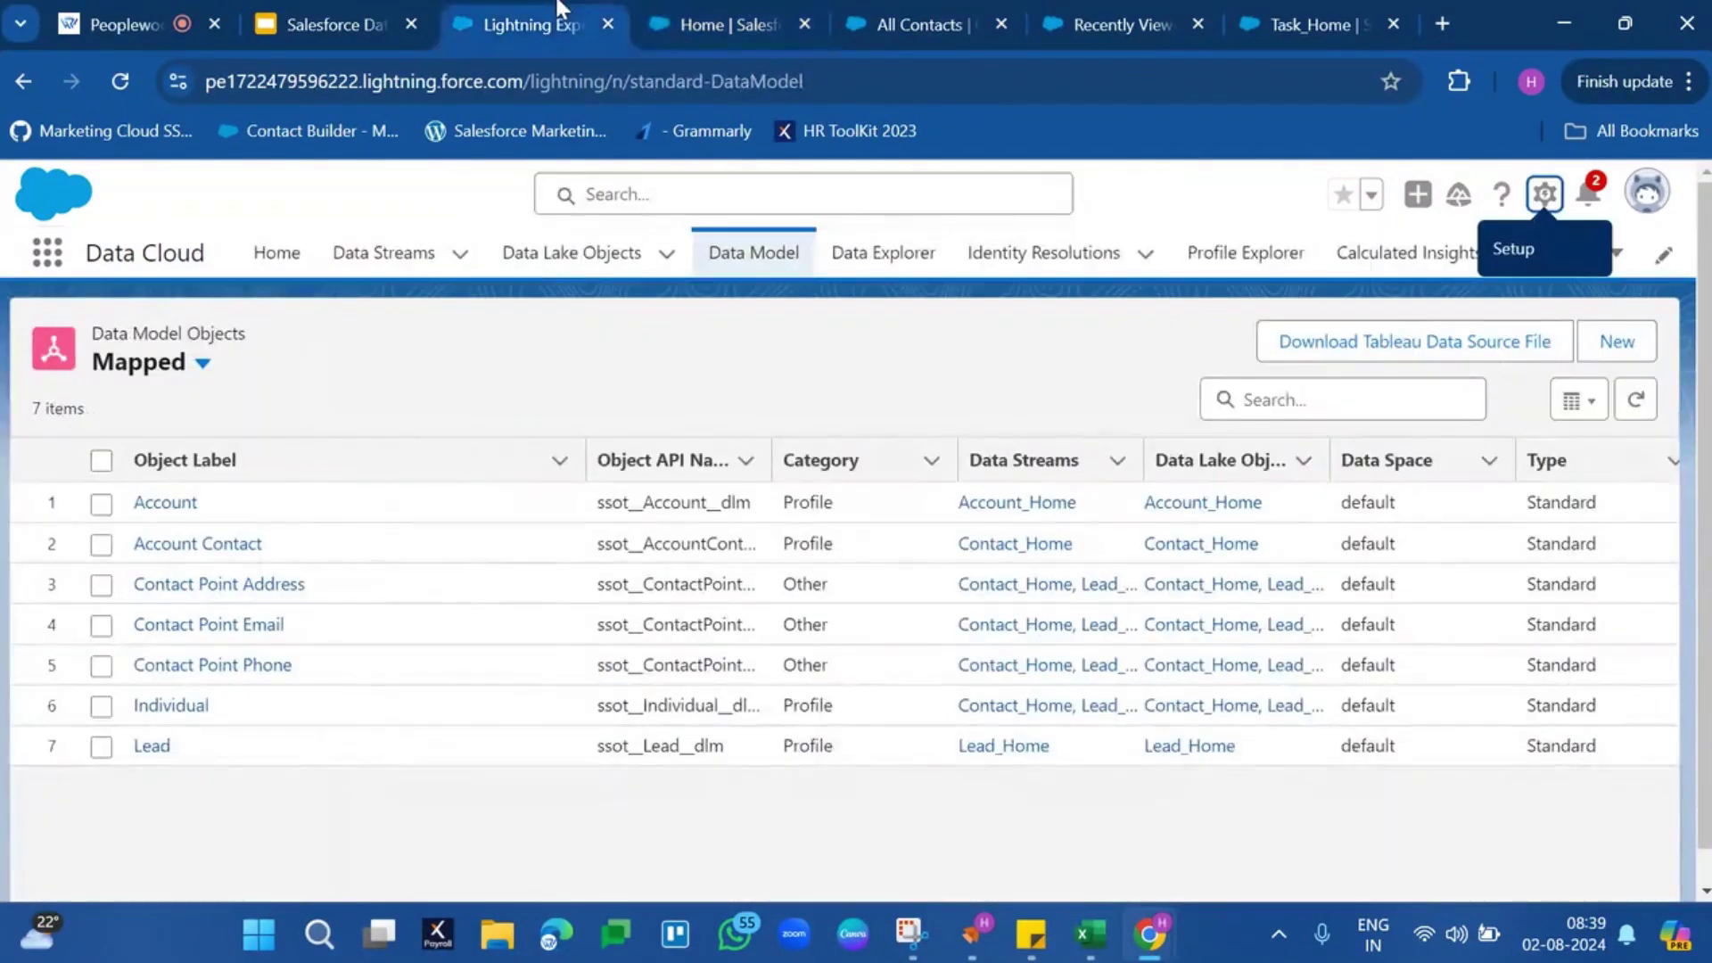
{"action": "left_click", "coordinate": [358, 265]}
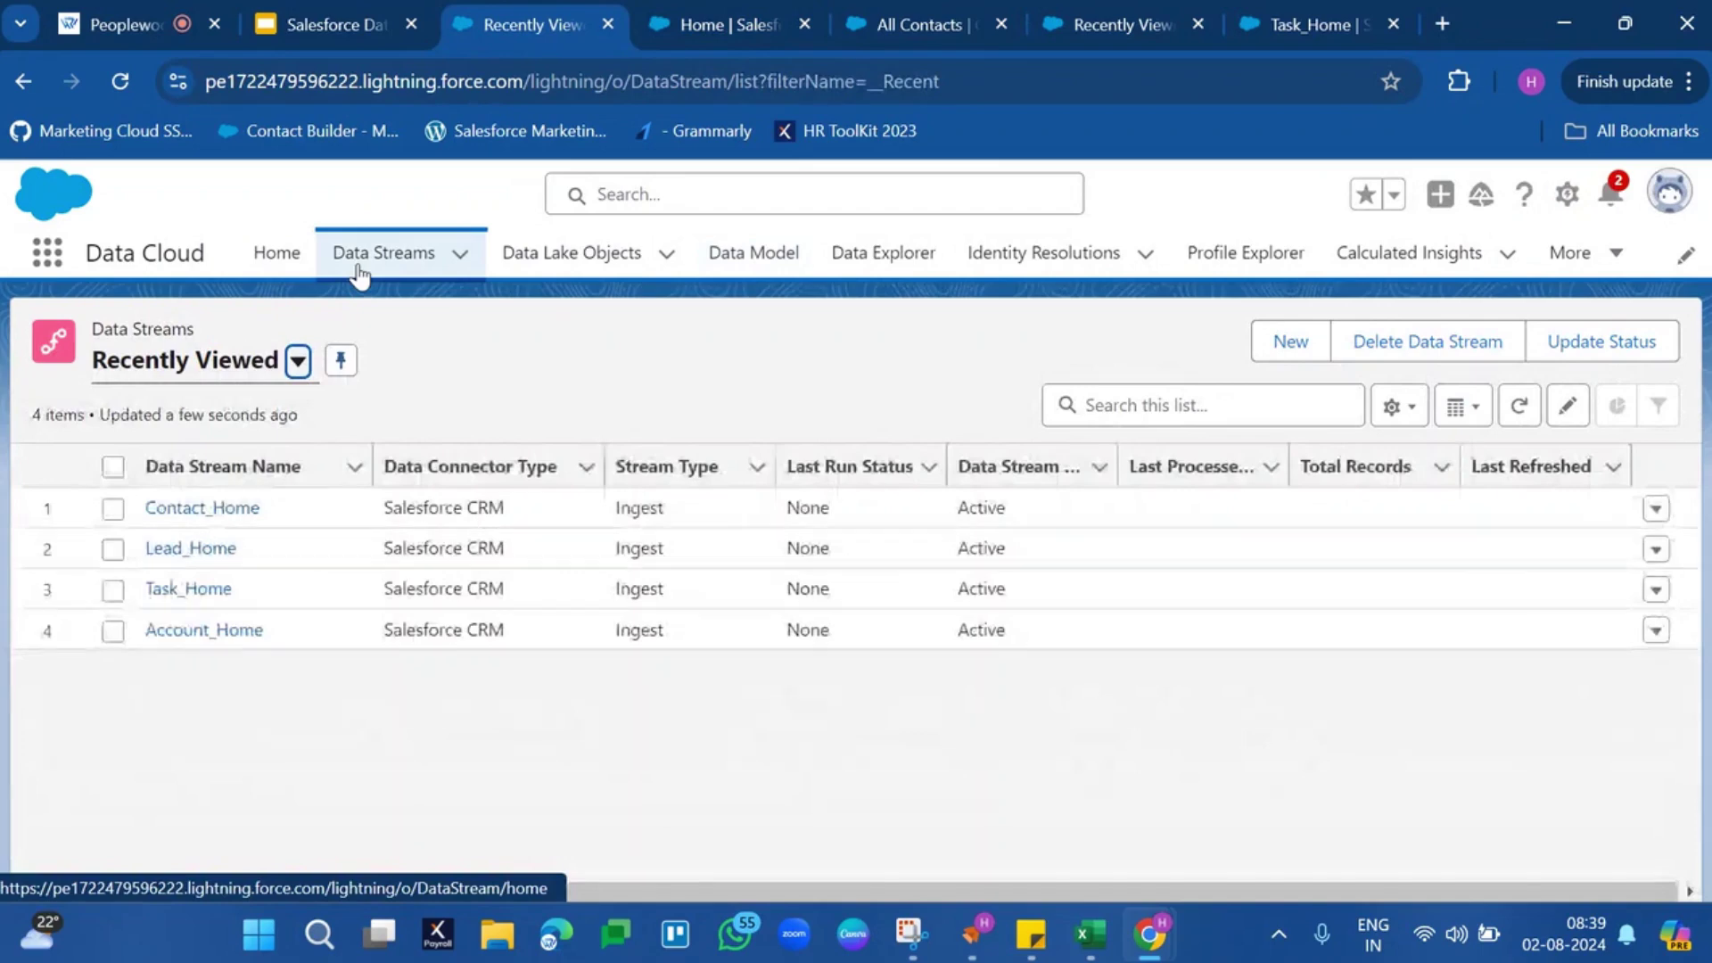
Start a new data stream with Salesforce CRM as the source
{"action": "left_click", "coordinate": [1260, 345]}
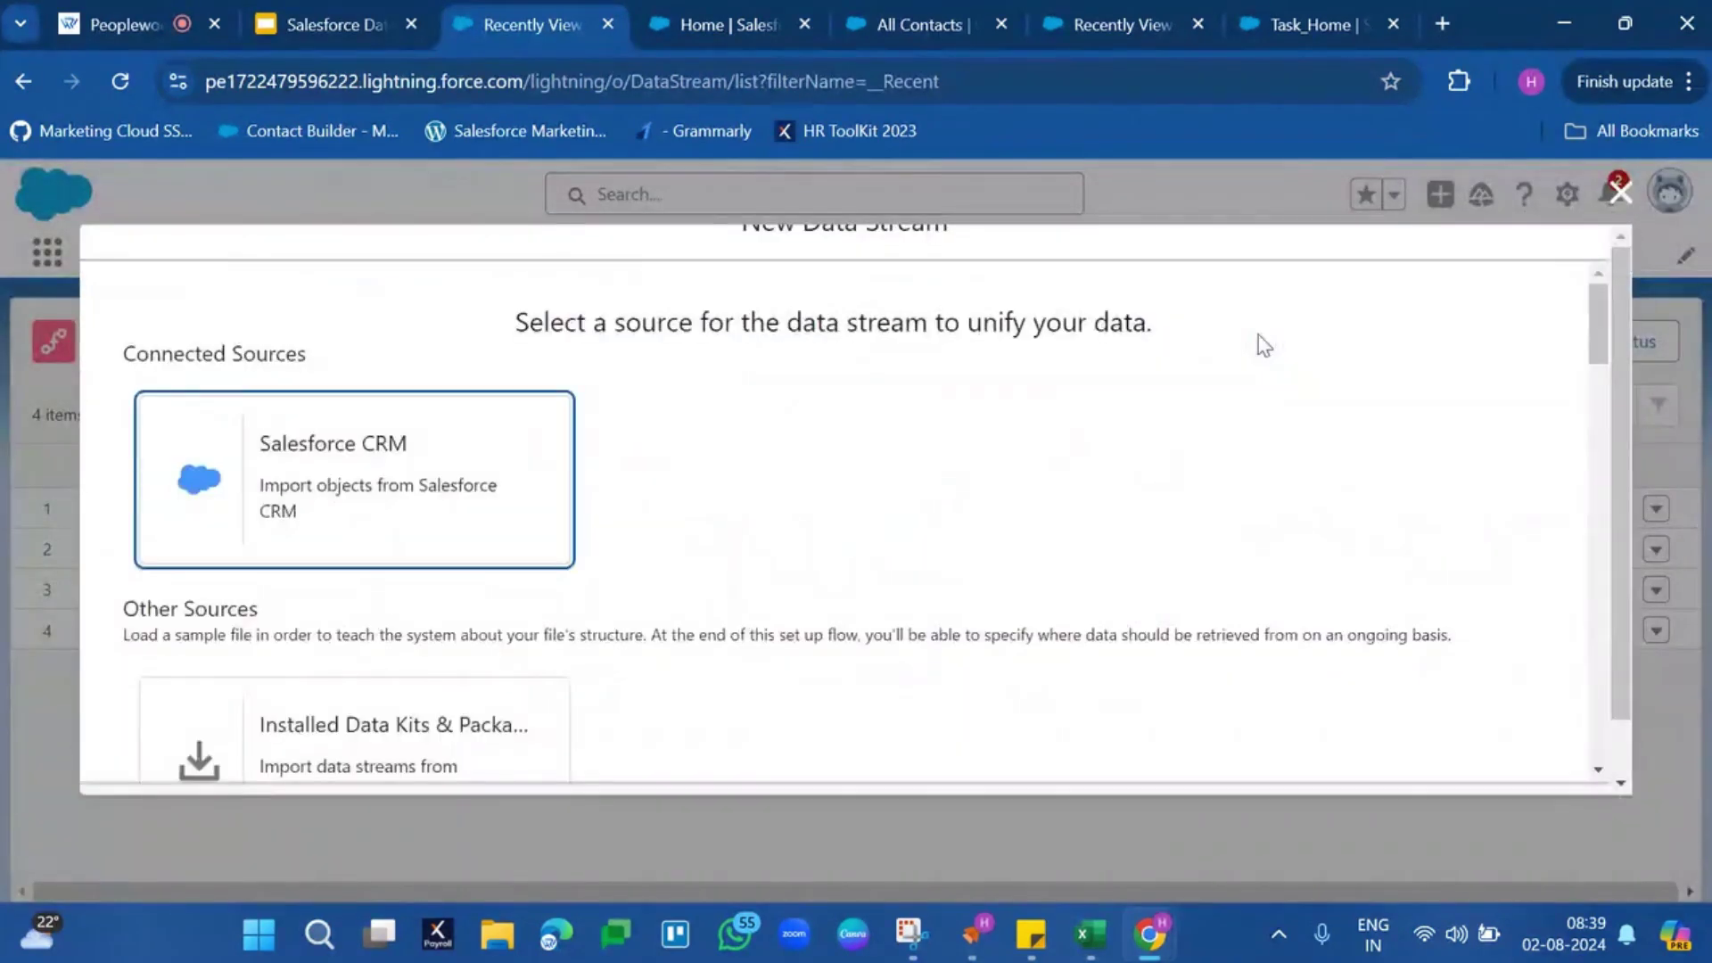
{"action": "left_click", "coordinate": [274, 493]}
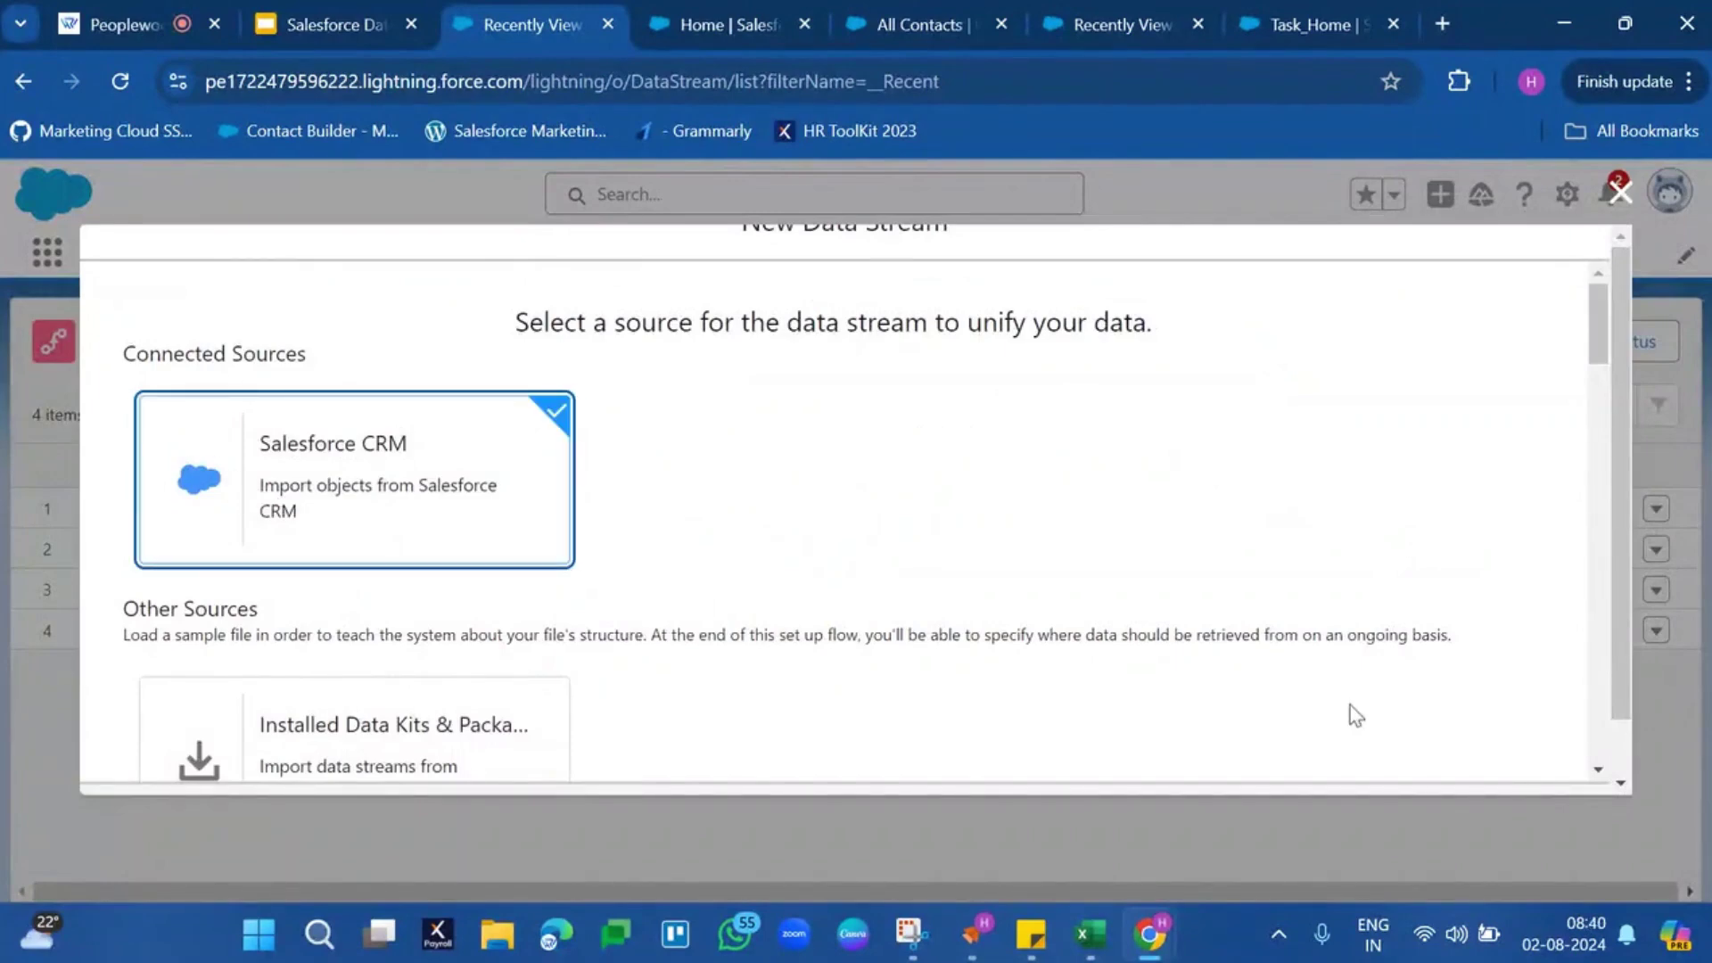
{"action": "scroll", "coordinate": [1351, 710], "scroll_direction": "down", "scroll_amount": 15}
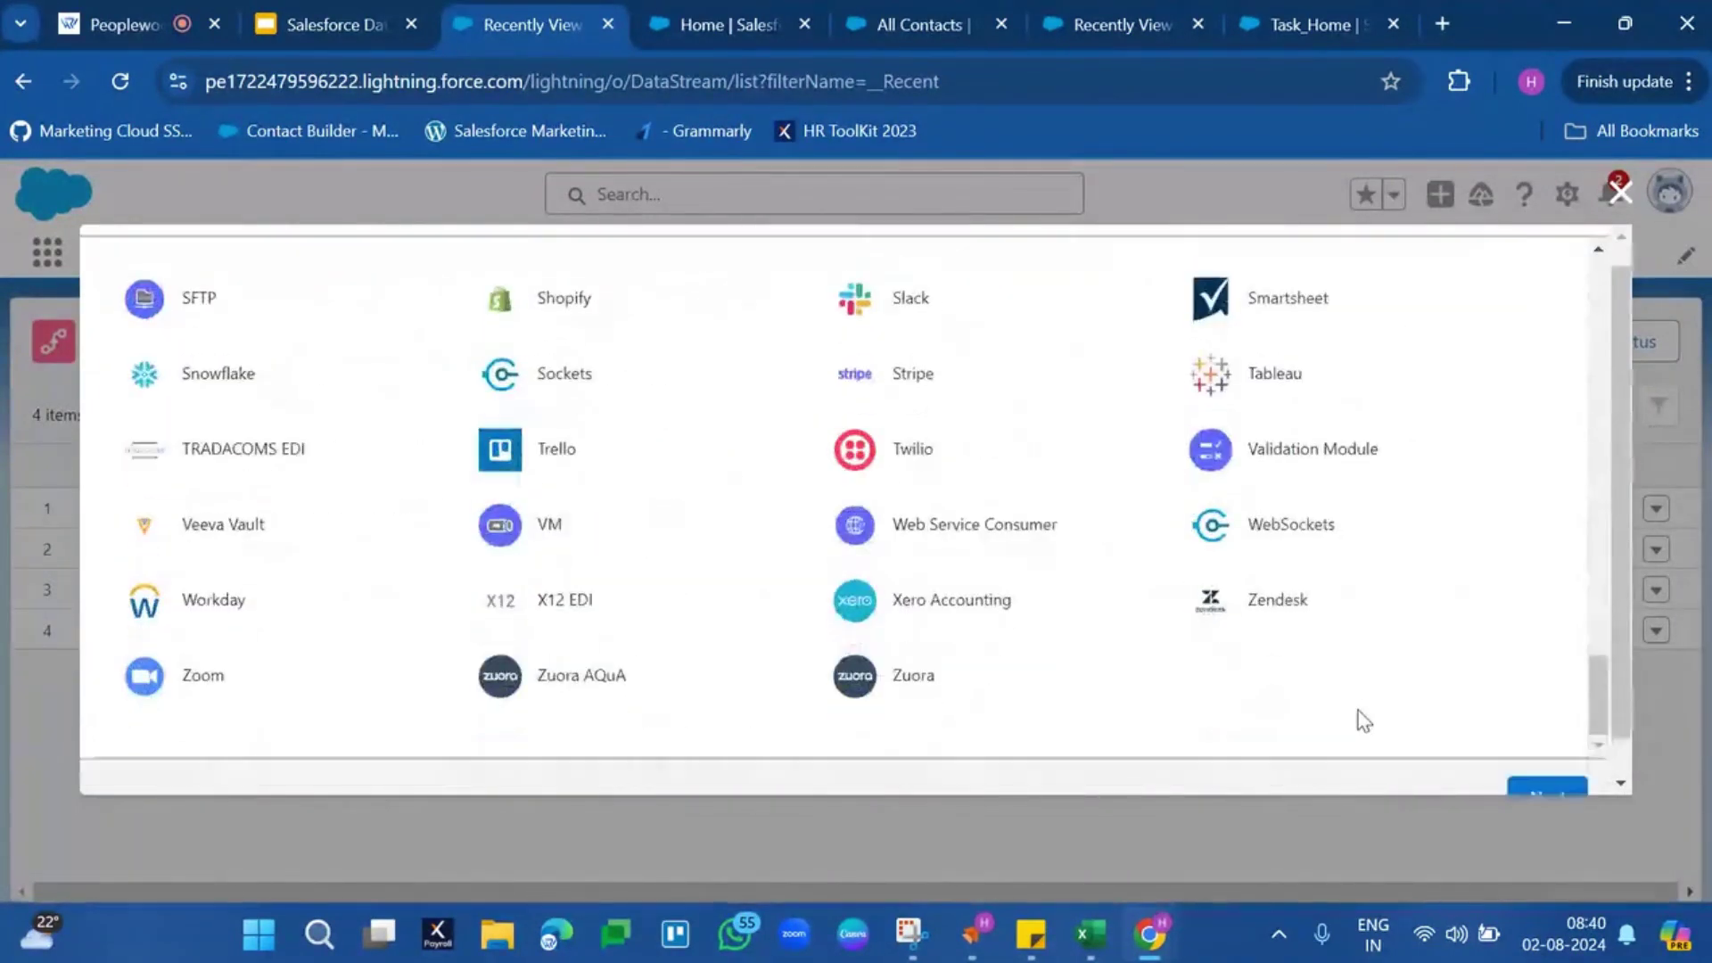
{"action": "left_click", "coordinate": [1548, 758]}
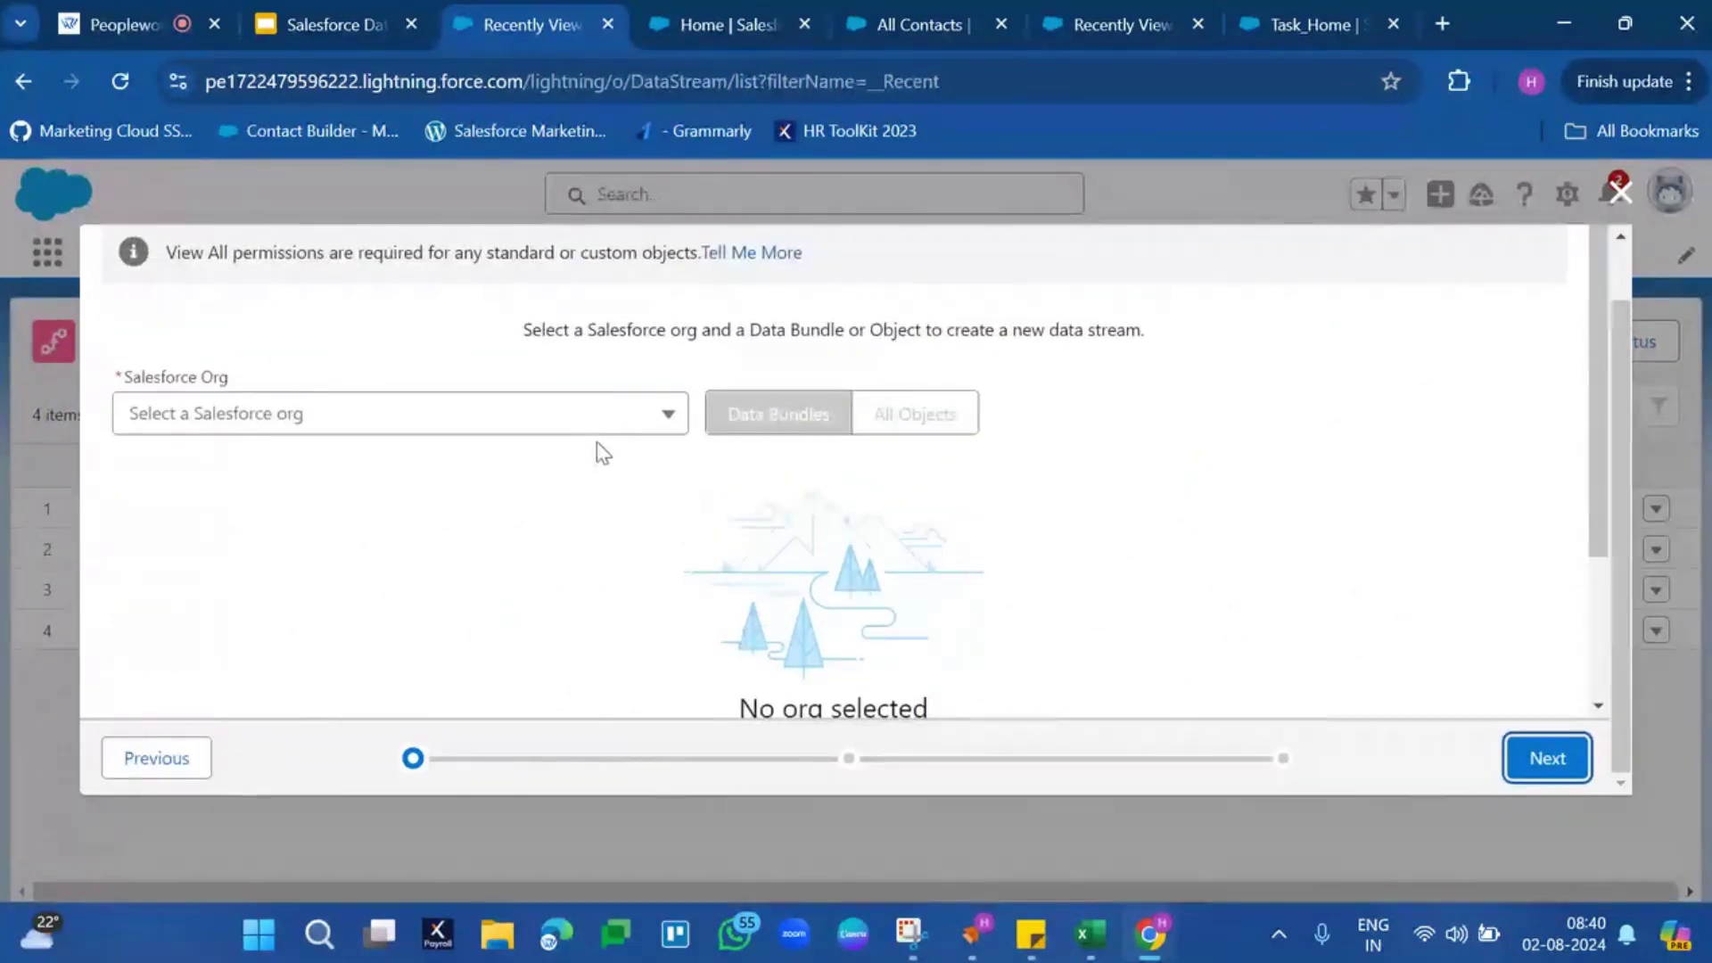
Select the second connected Salesforce org as the stream's org
{"action": "left_click", "coordinate": [597, 427]}
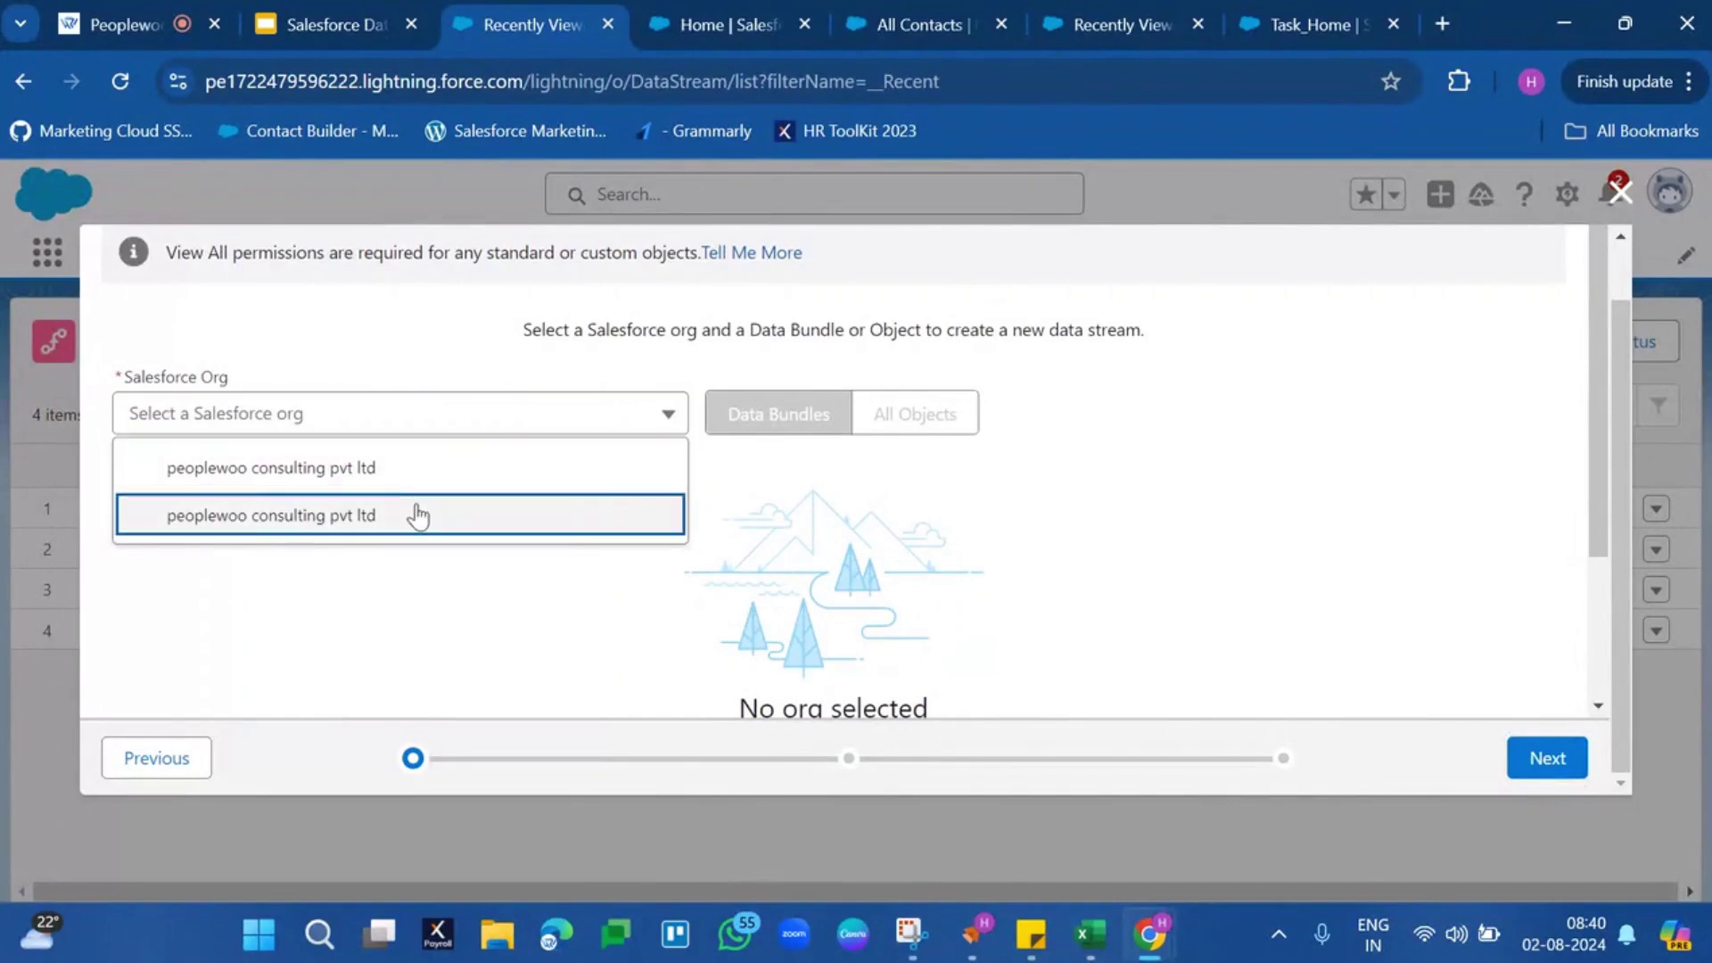
{"action": "left_click", "coordinate": [422, 514]}
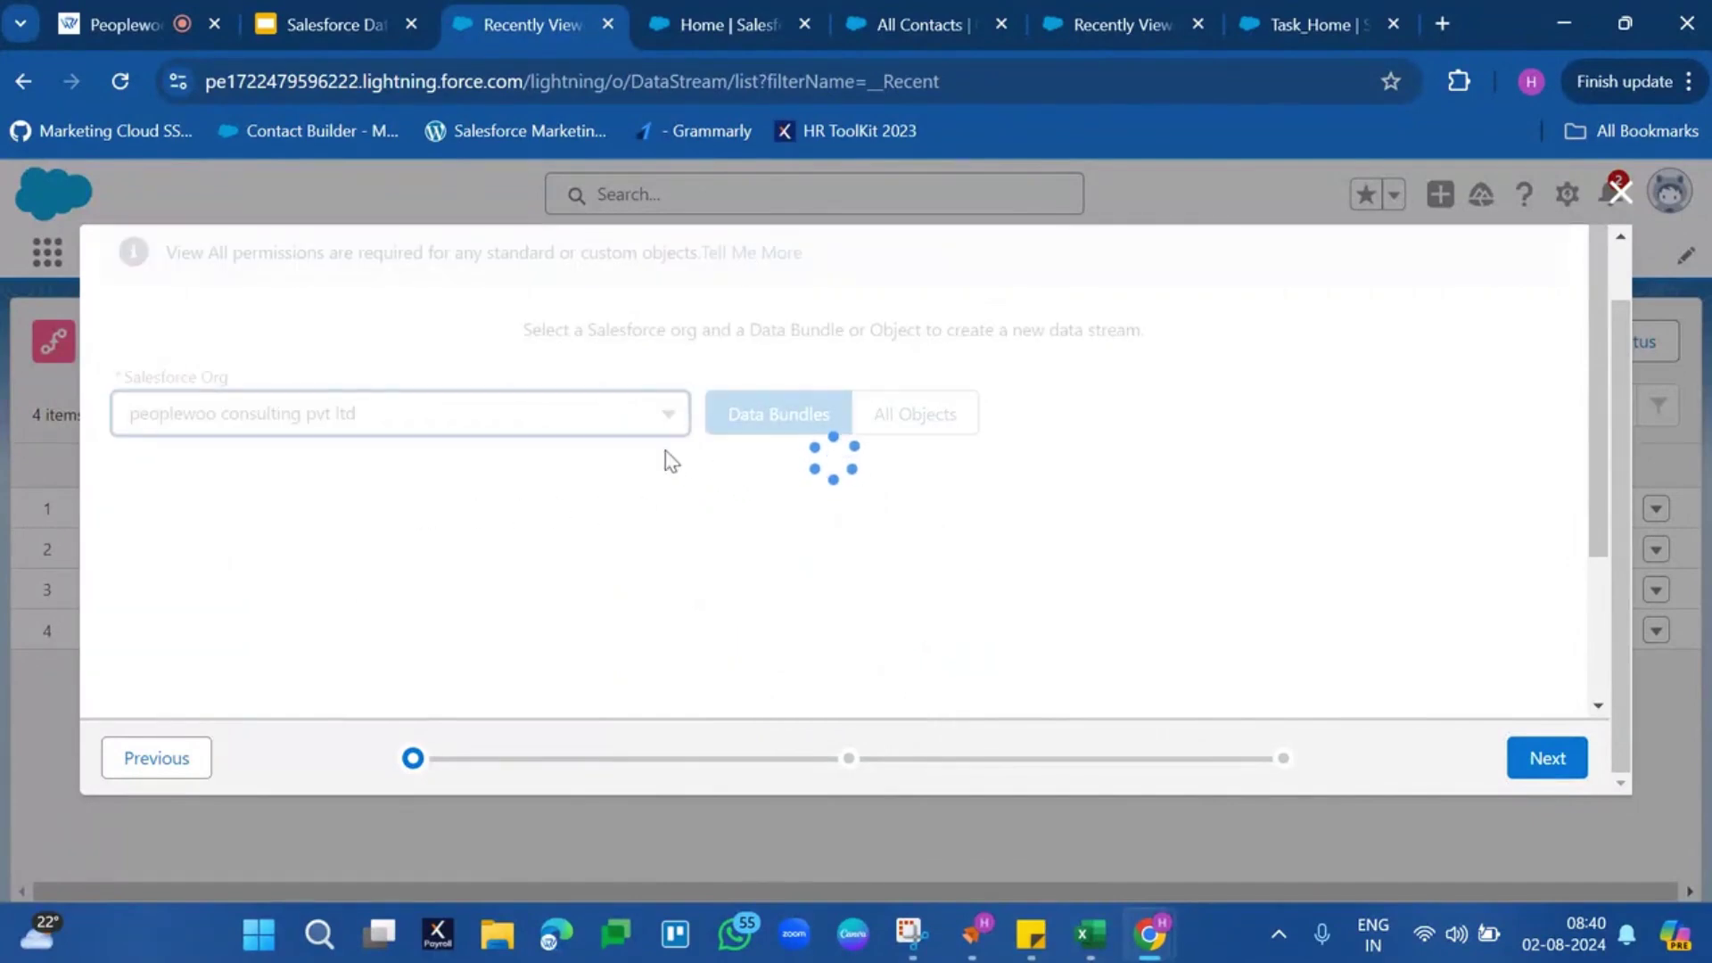
{"action": "scroll", "coordinate": [864, 504], "scroll_direction": "down", "scroll_amount": 2}
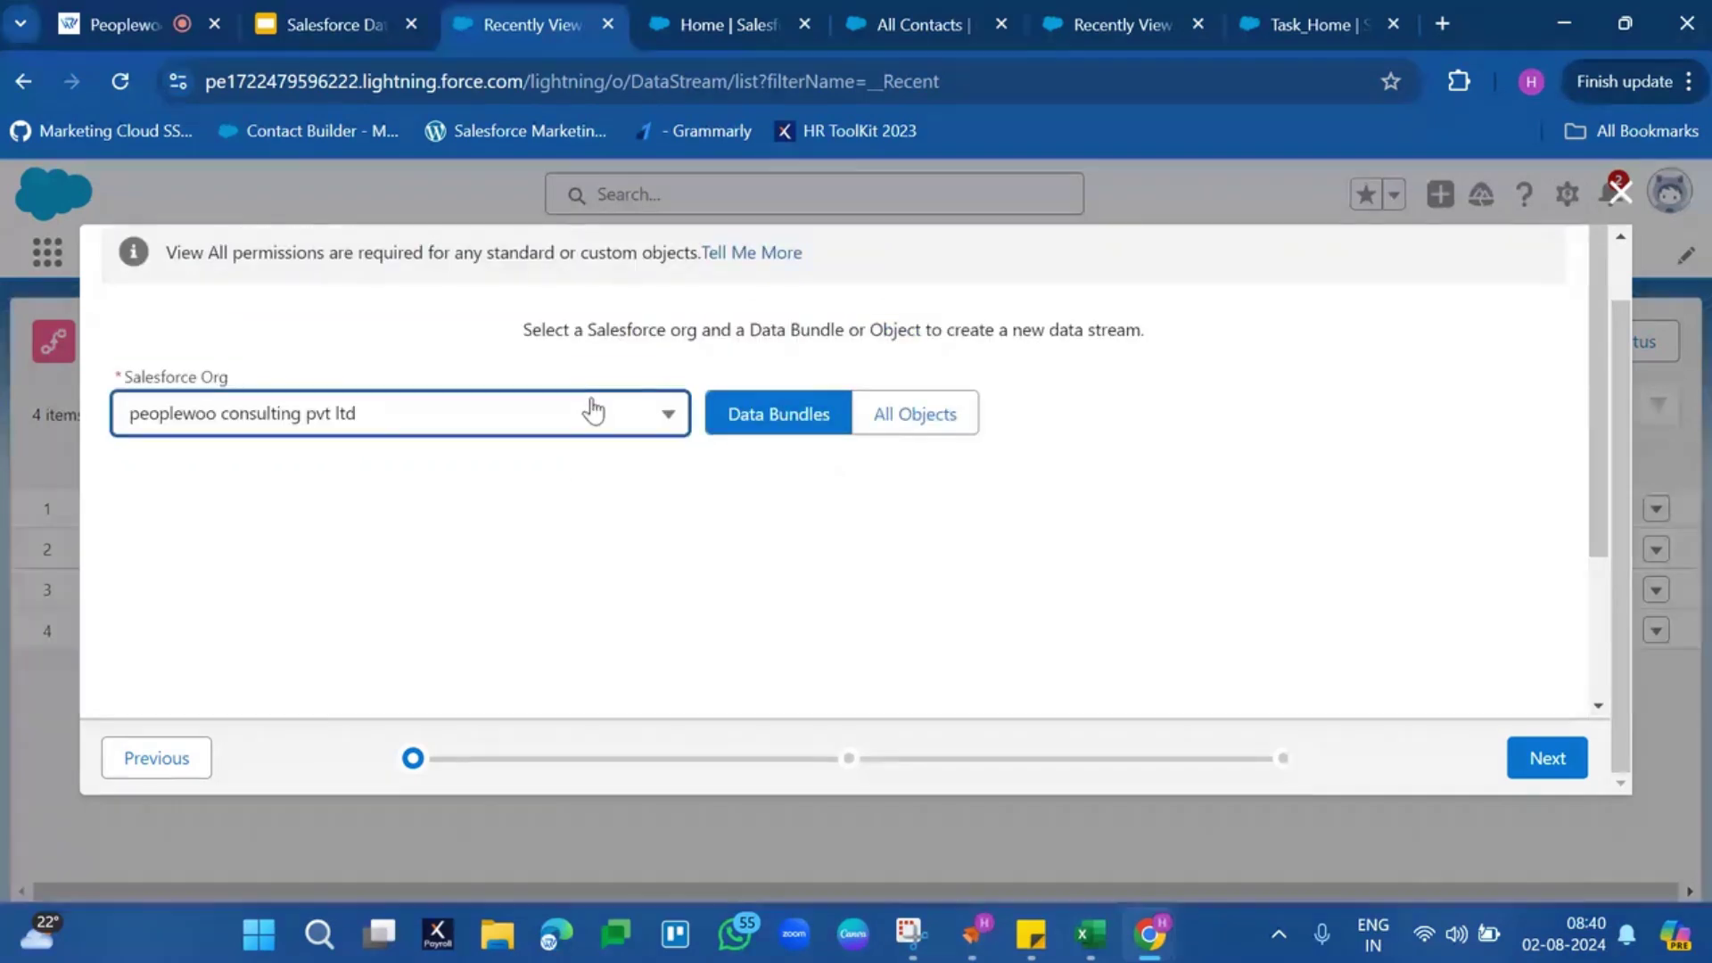
{"action": "left_click", "coordinate": [592, 410]}
{"action": "left_click", "coordinate": [527, 466]}
{"action": "scroll", "coordinate": [669, 508], "scroll_direction": "down", "scroll_amount": 2}
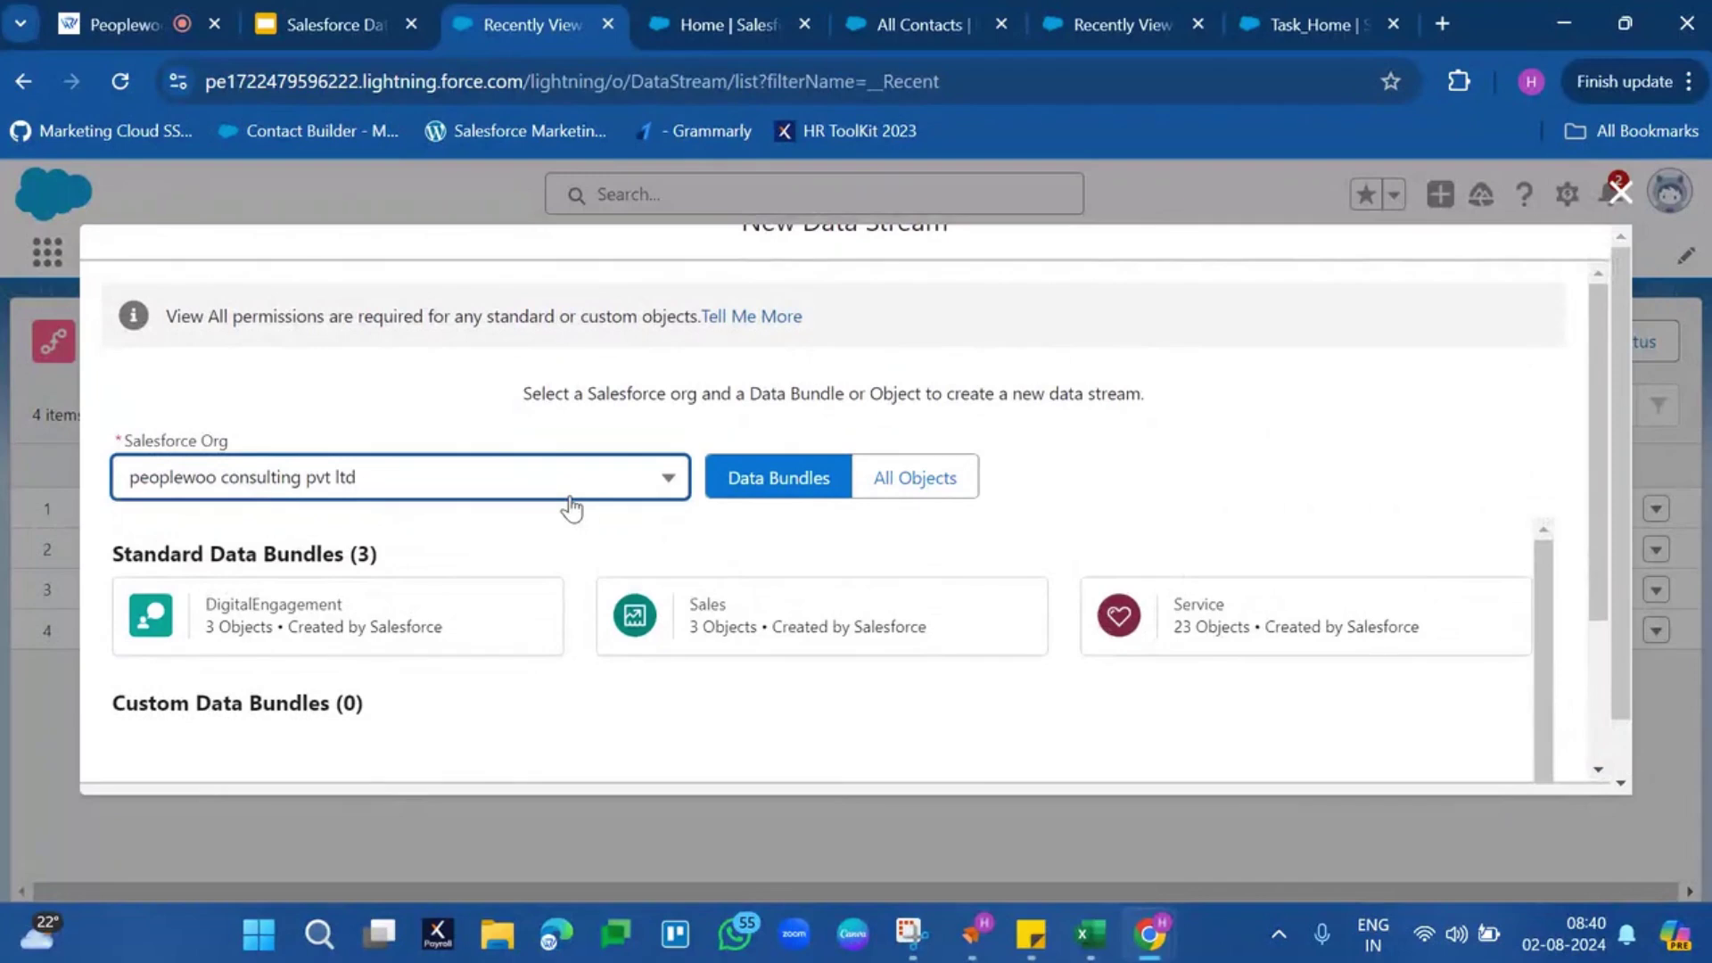
{"action": "left_click", "coordinate": [571, 495]}
{"action": "left_click", "coordinate": [494, 587]}
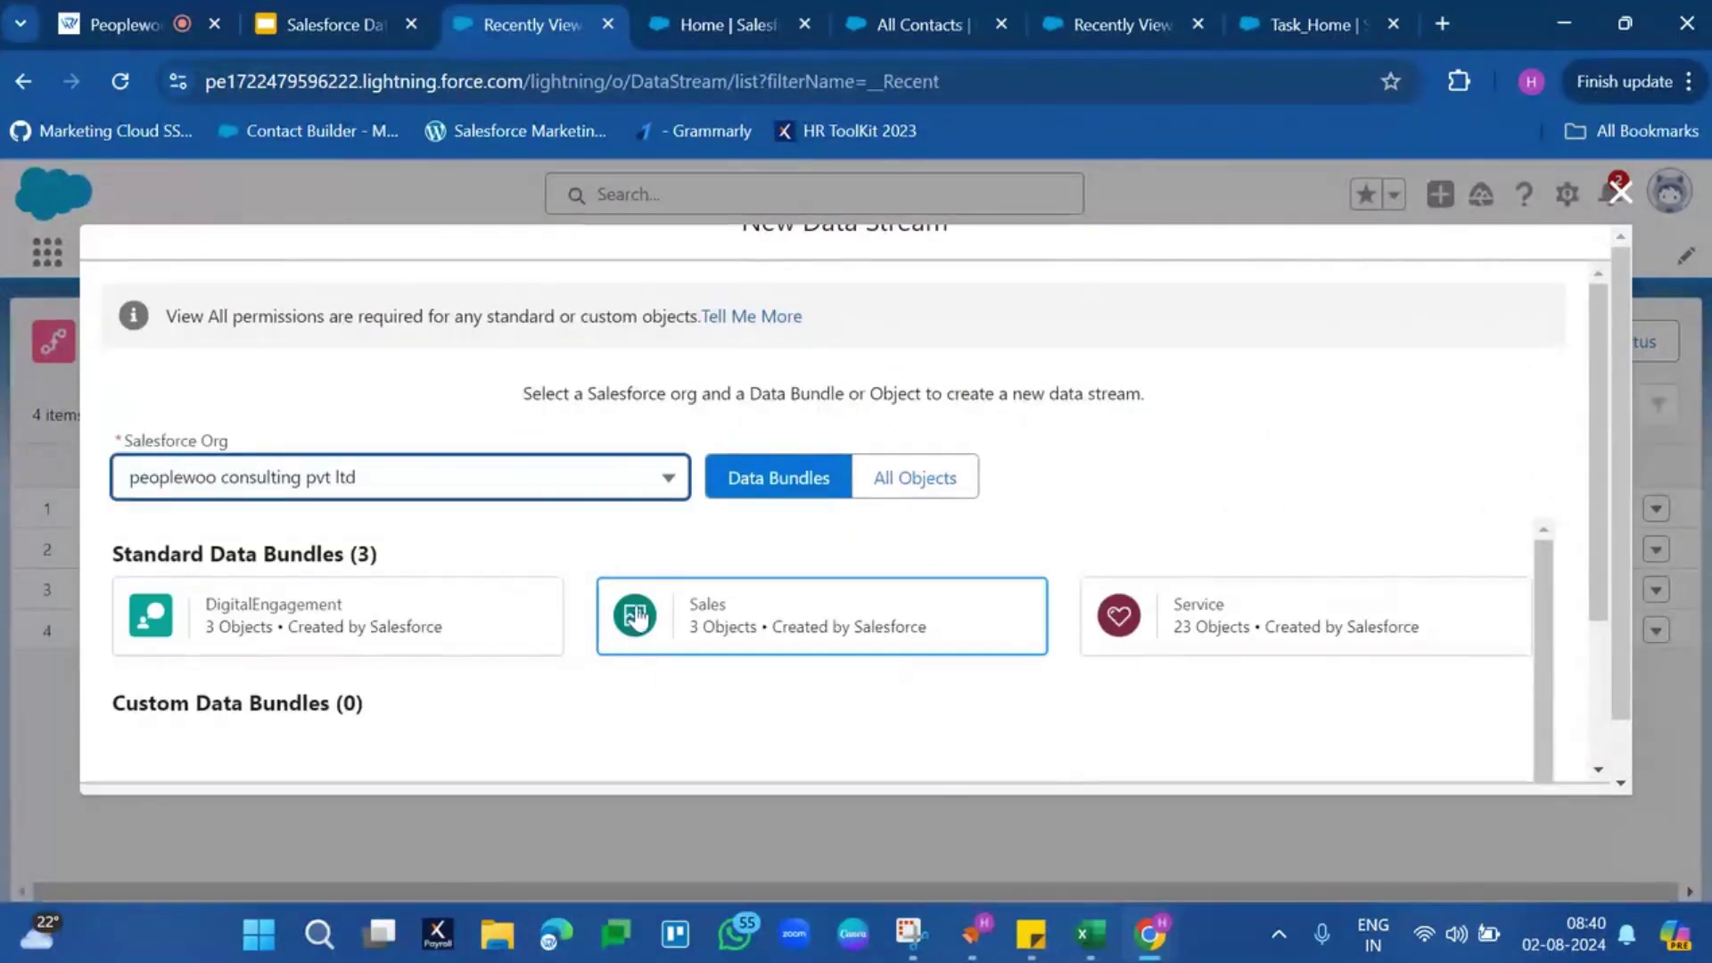
Choose the Sales data bundle and continue
{"action": "left_click", "coordinate": [680, 603]}
{"action": "scroll", "coordinate": [686, 615], "scroll_direction": "down", "scroll_amount": 2}
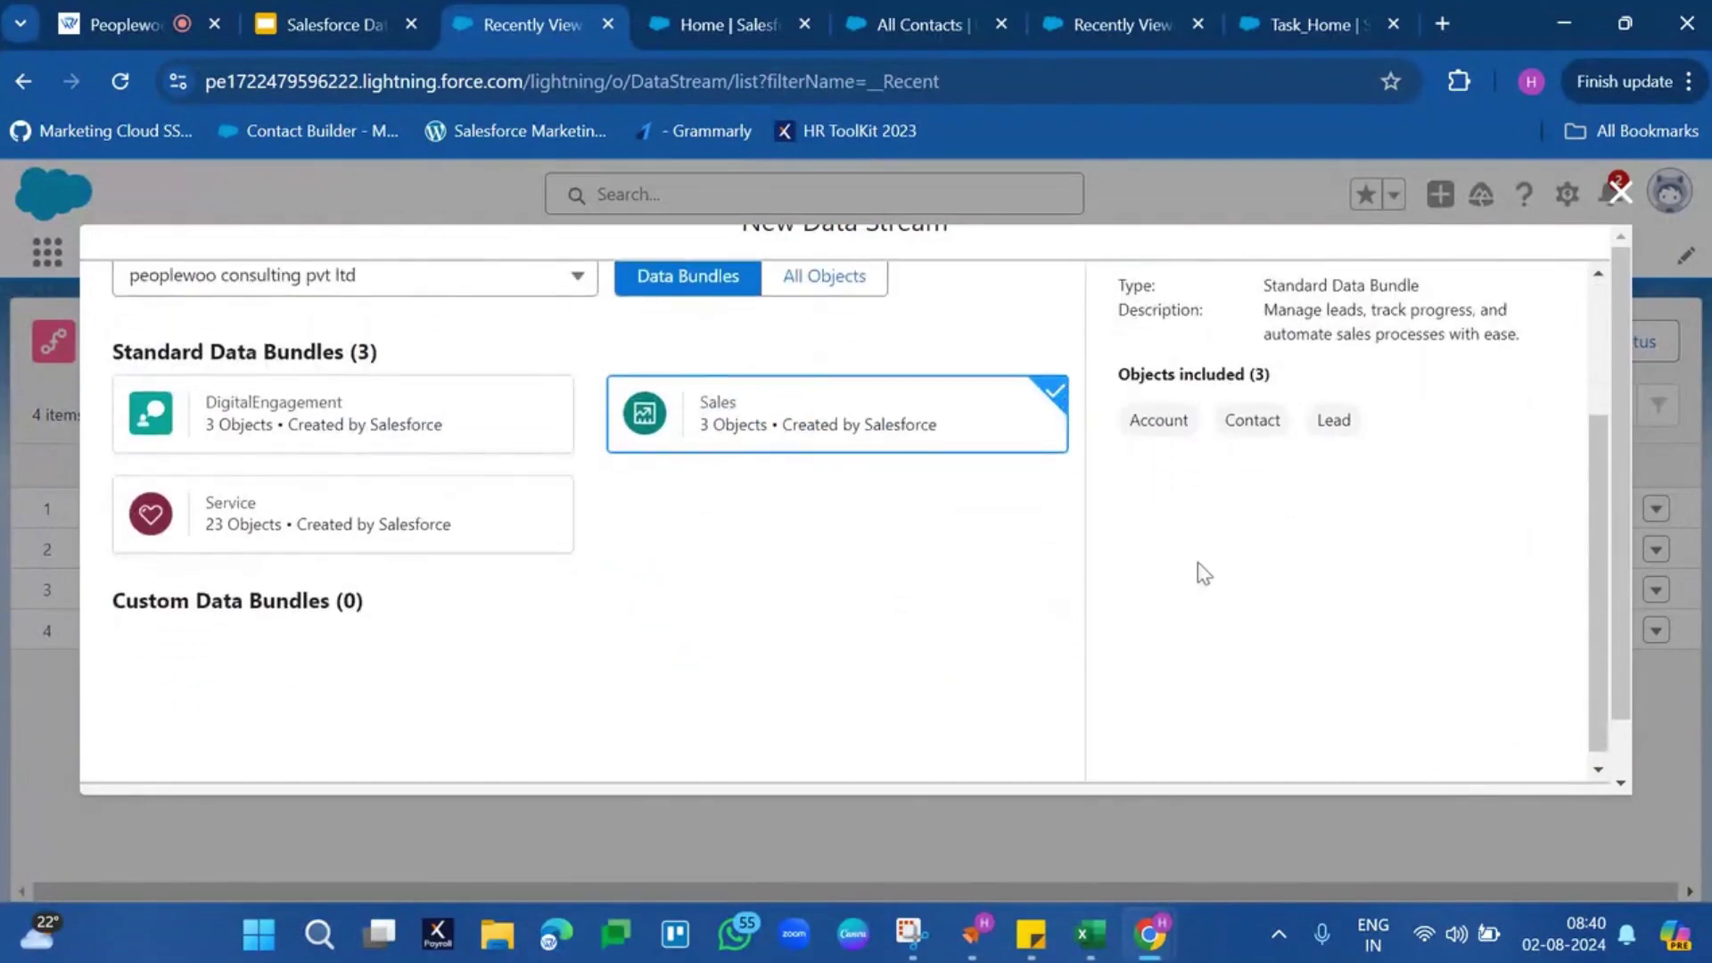
{"action": "scroll", "coordinate": [1277, 596], "scroll_direction": "down", "scroll_amount": 2}
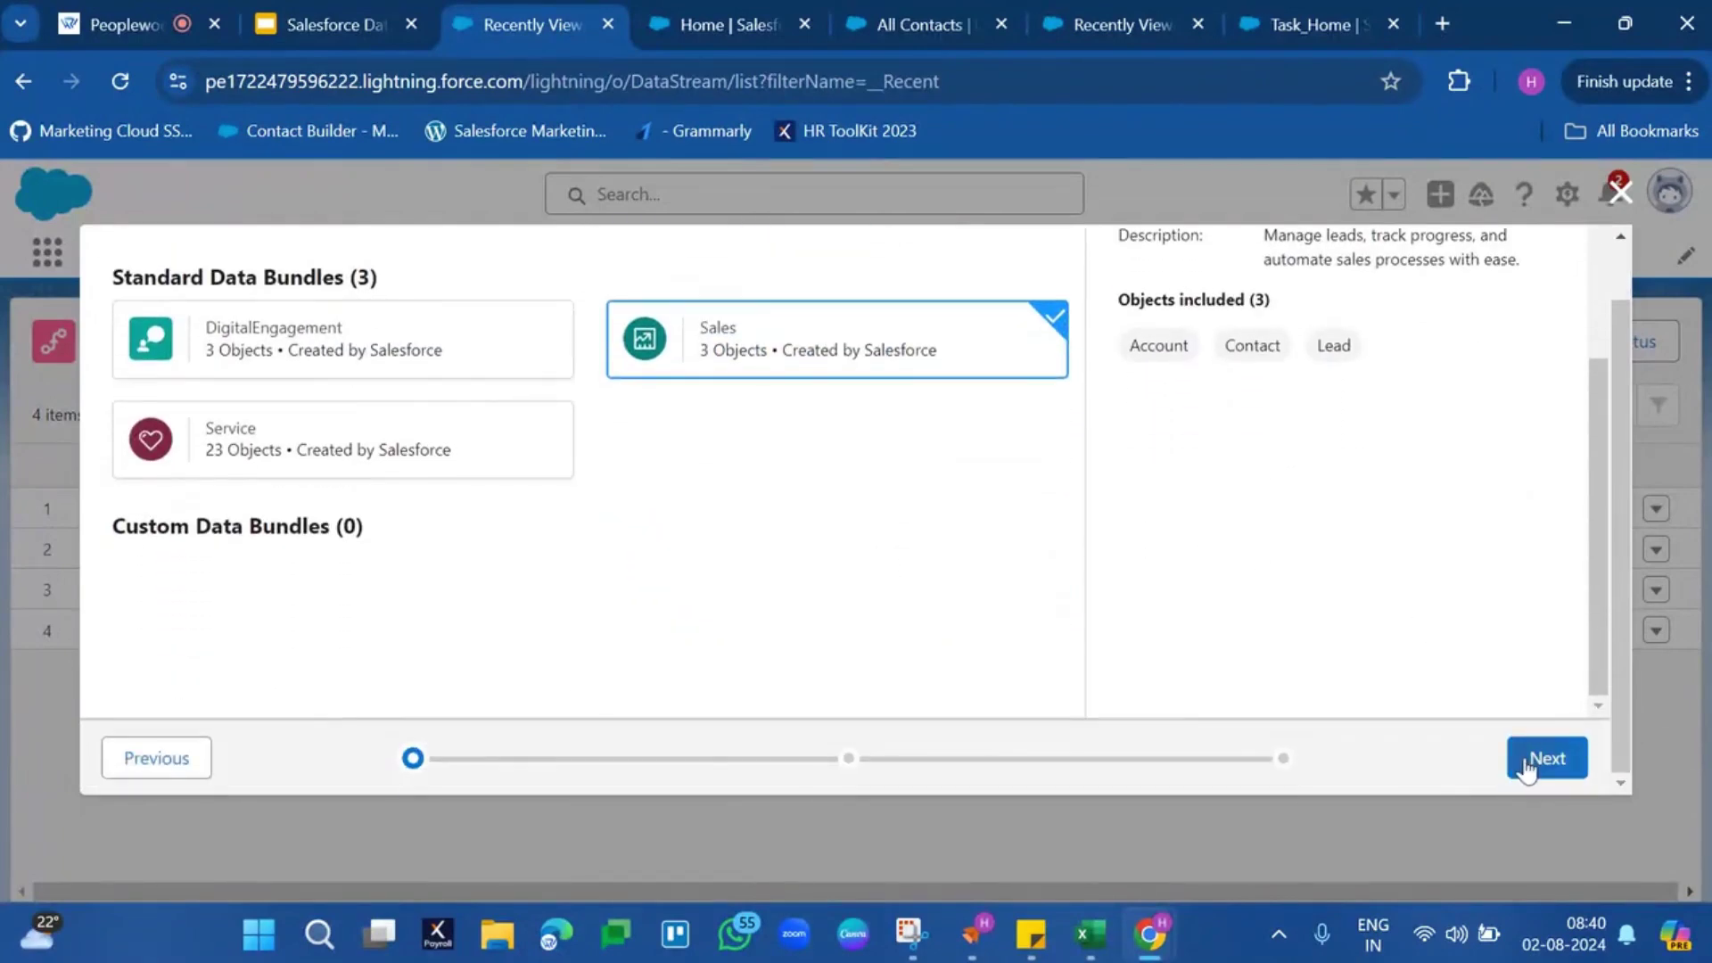
{"action": "left_click", "coordinate": [1534, 760]}
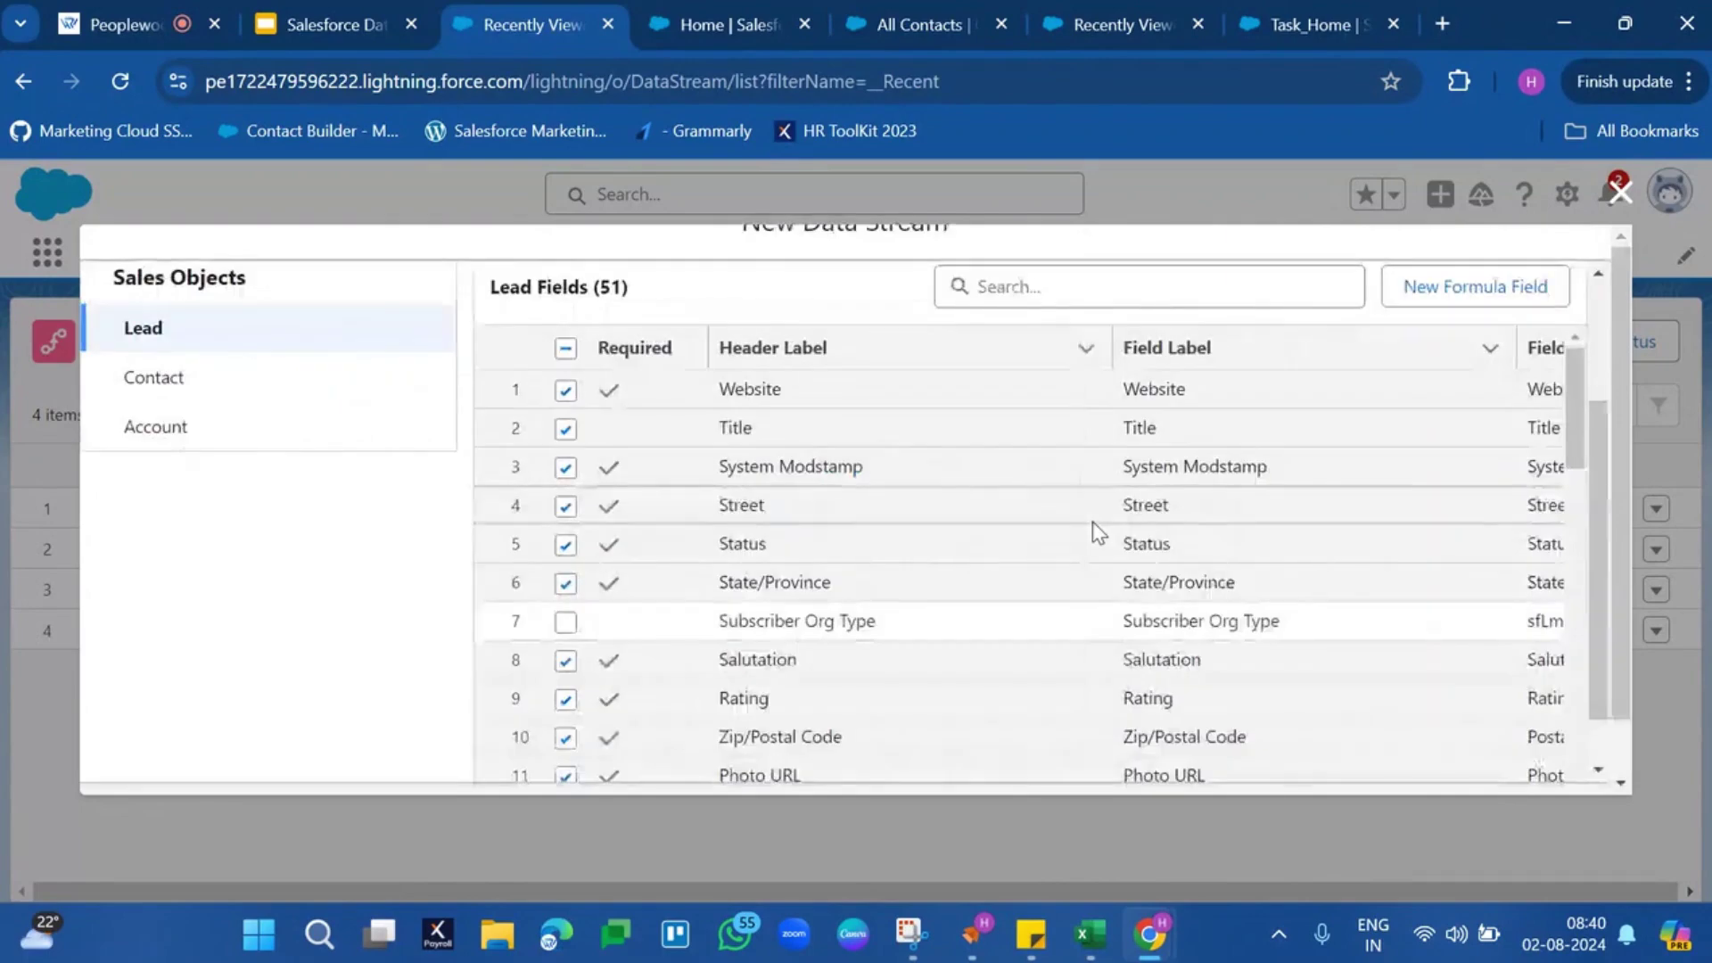
Review the 51 Lead fields in the bundle and continue
{"action": "scroll", "coordinate": [1093, 521], "scroll_direction": "up", "scroll_amount": 2}
{"action": "scroll", "coordinate": [1089, 533], "scroll_direction": "down", "scroll_amount": 15}
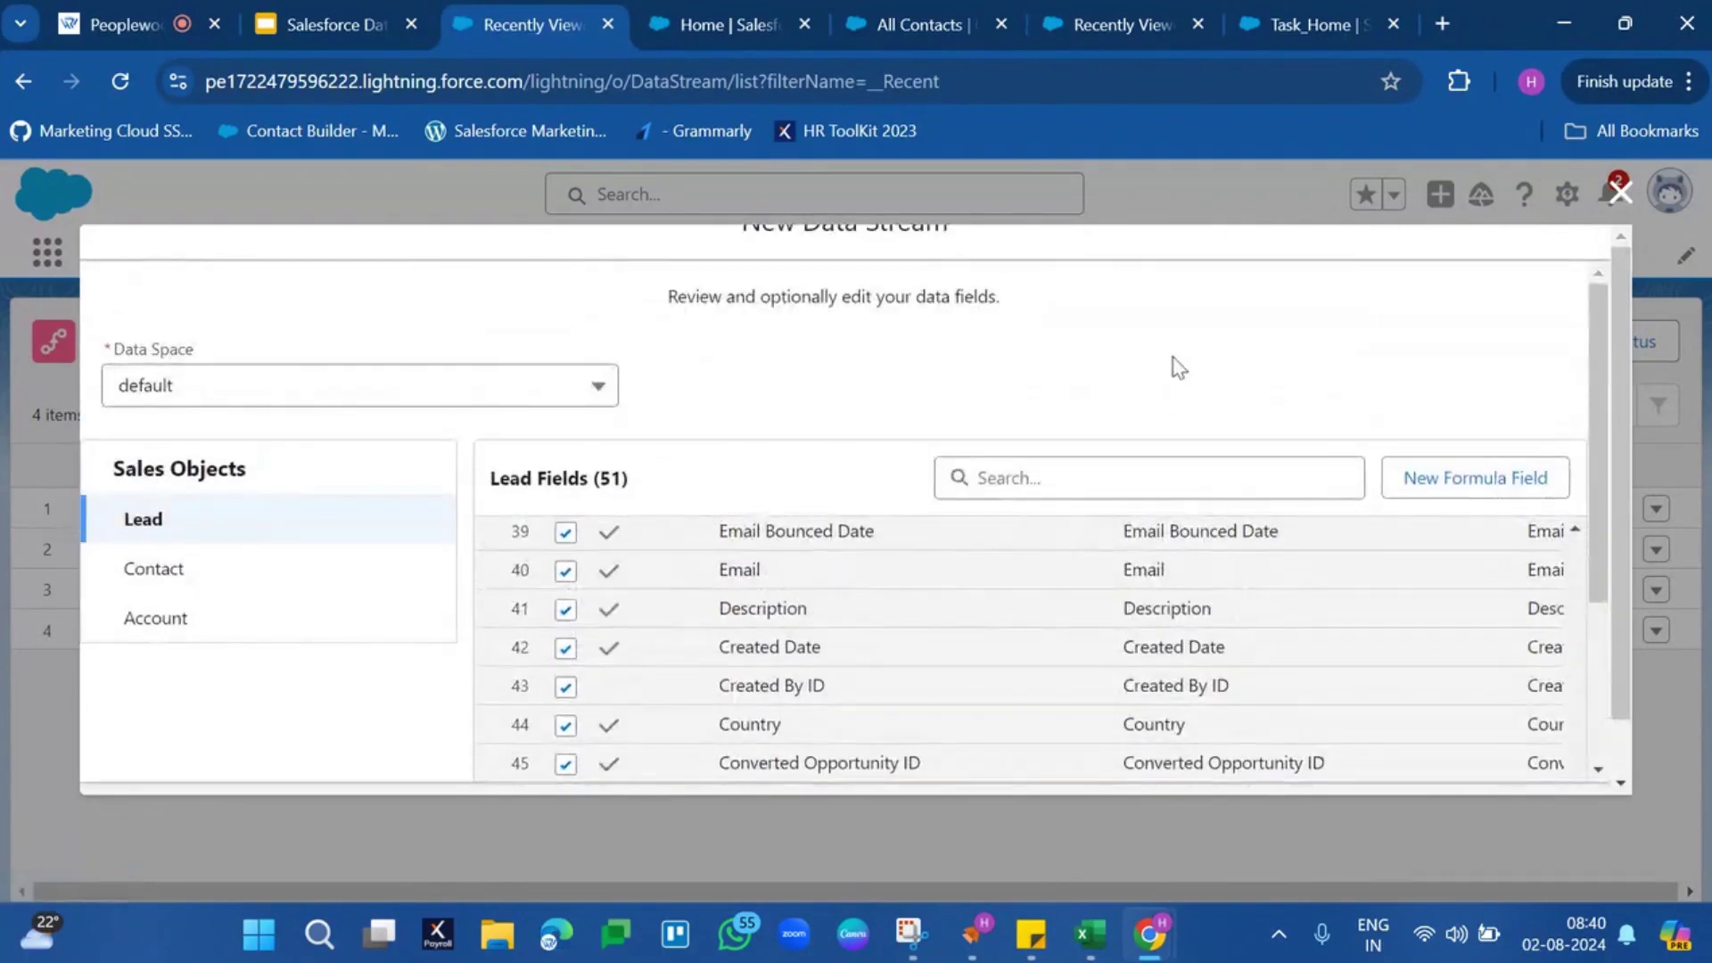
{"action": "scroll", "coordinate": [1174, 366], "scroll_direction": "down", "scroll_amount": 3}
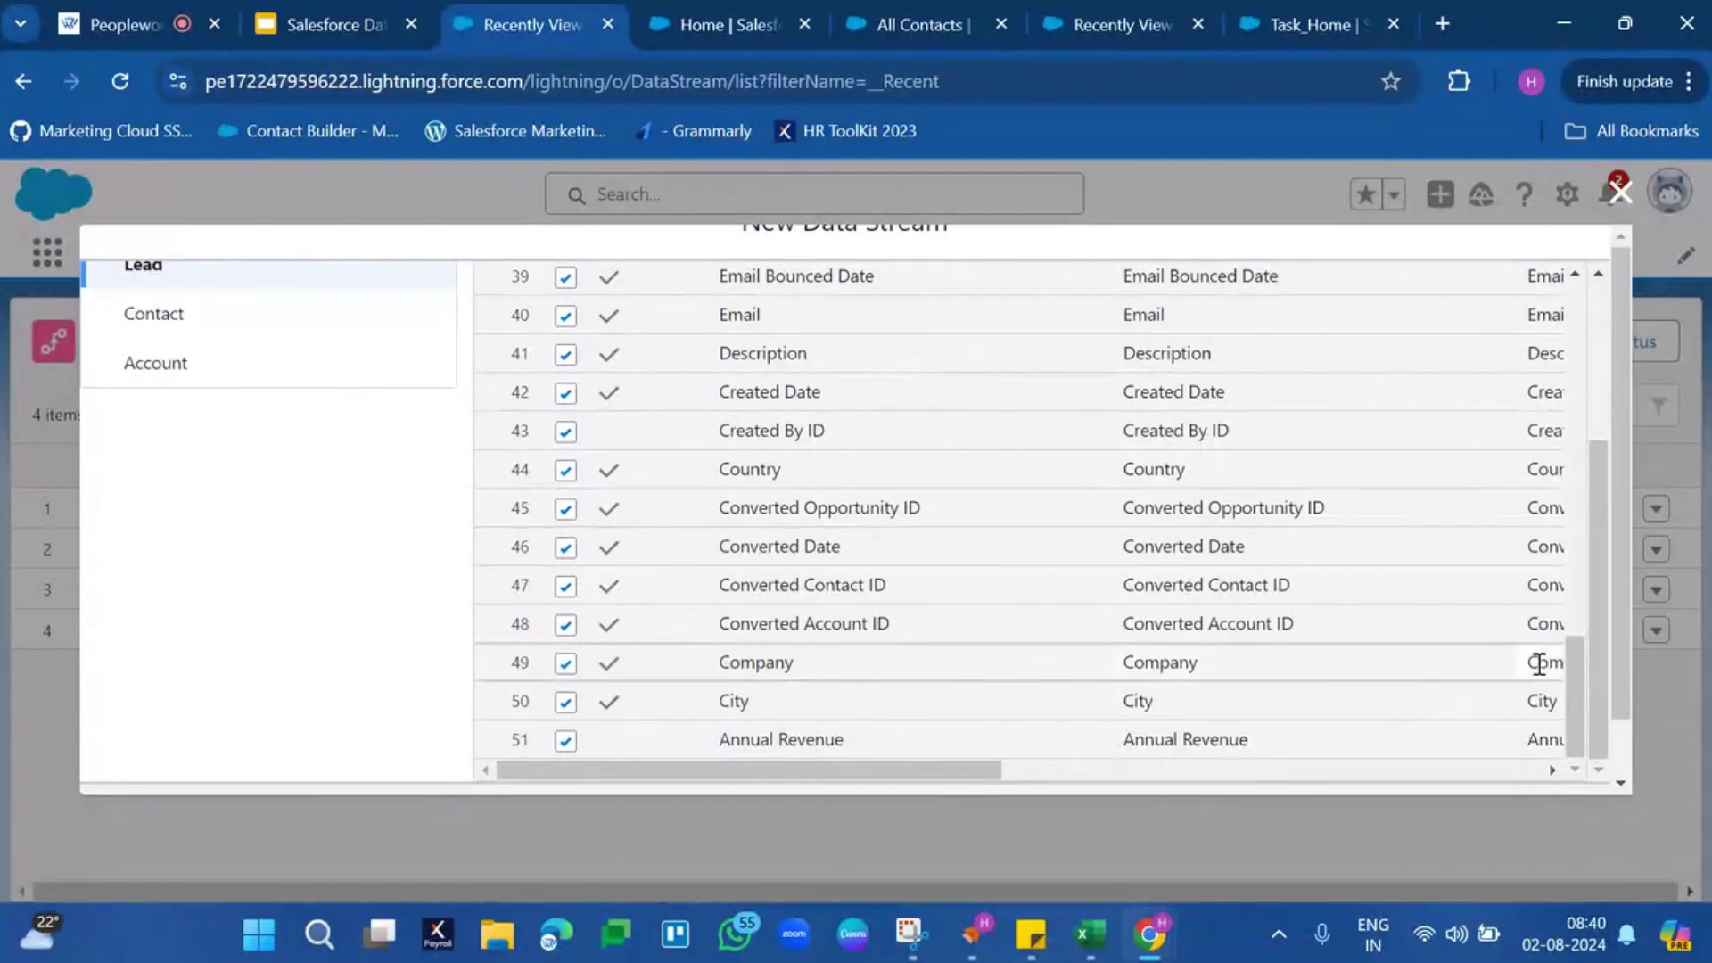
{"action": "left_click_drag", "start_coordinate": [1618, 681], "coordinate": [1625, 784]}
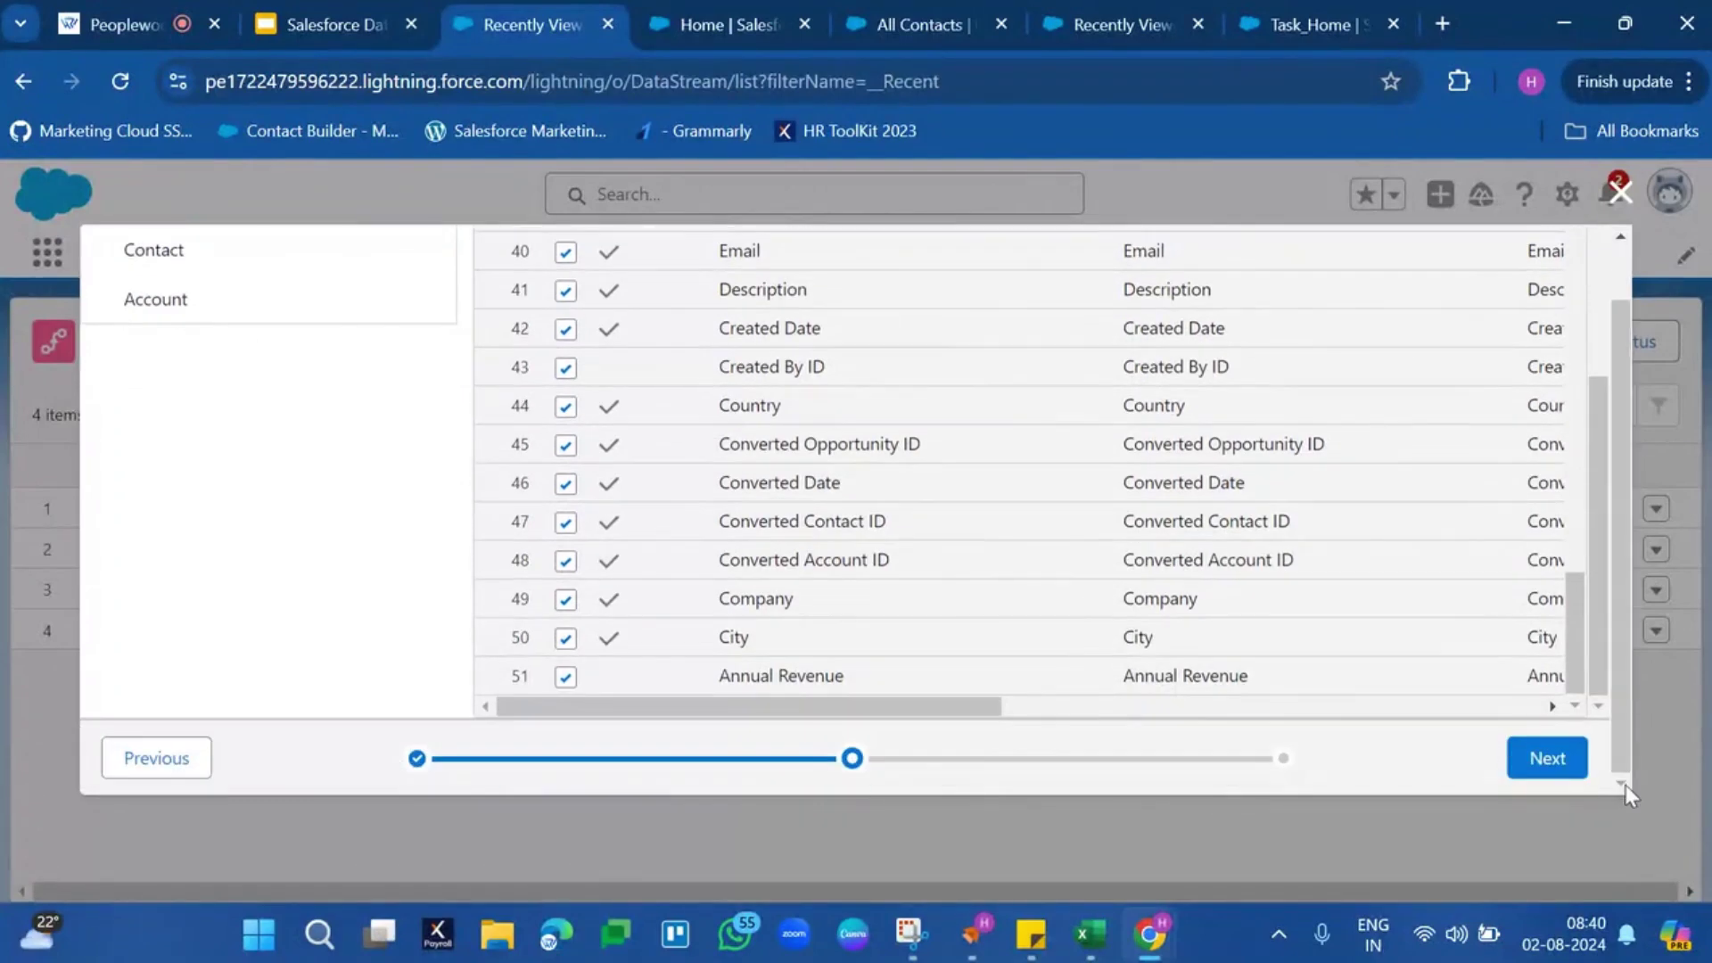
{"action": "left_click", "coordinate": [1565, 764]}
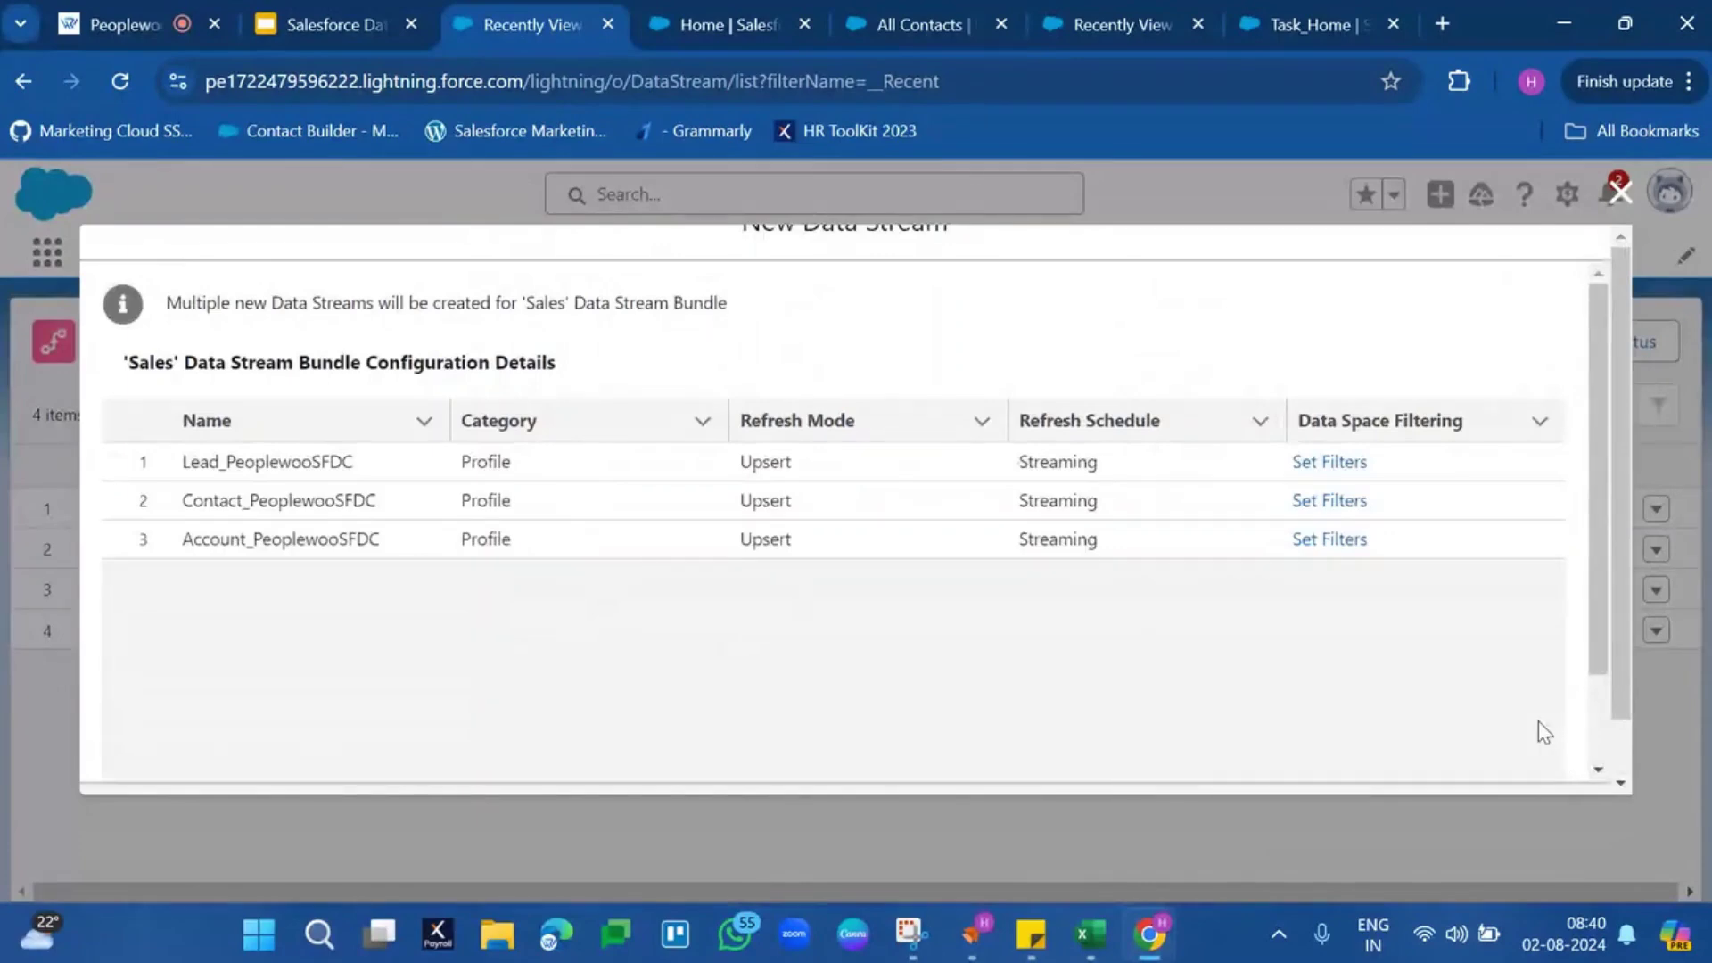
Check the Lead, Contact and Account bundle configuration and deploy the streams
{"action": "scroll", "coordinate": [1543, 729], "scroll_direction": "down", "scroll_amount": 2}
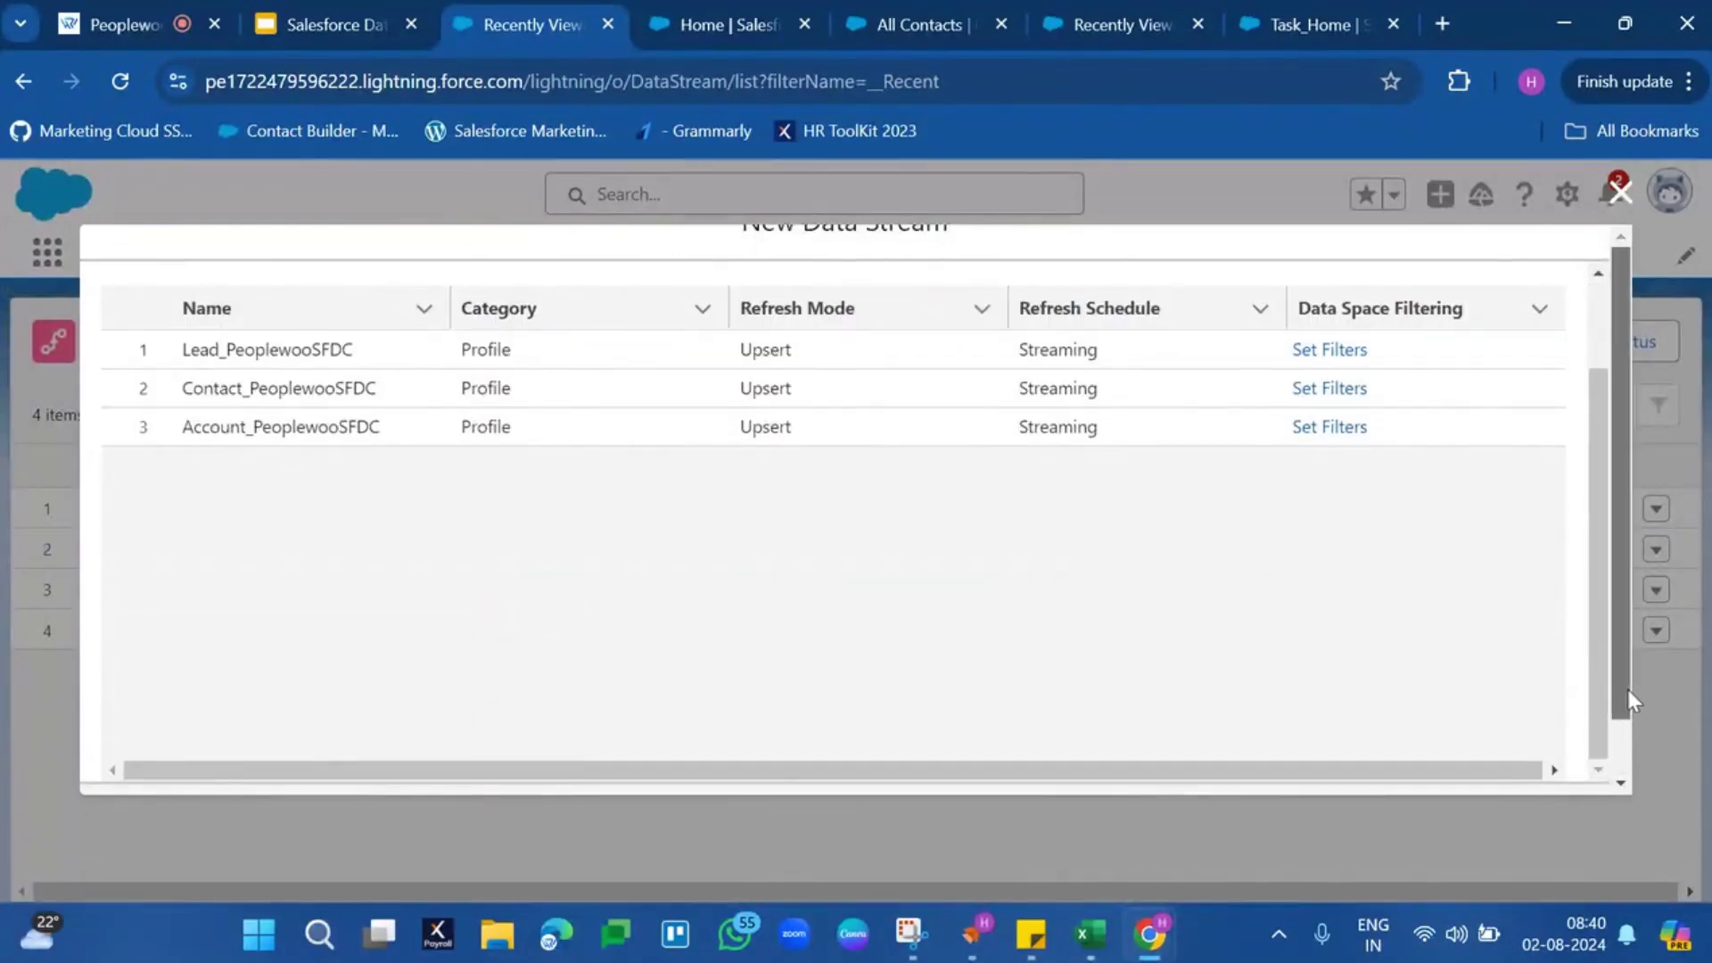
{"action": "left_click_drag", "start_coordinate": [1629, 689], "coordinate": [1623, 760]}
{"action": "left_click", "coordinate": [1551, 753]}
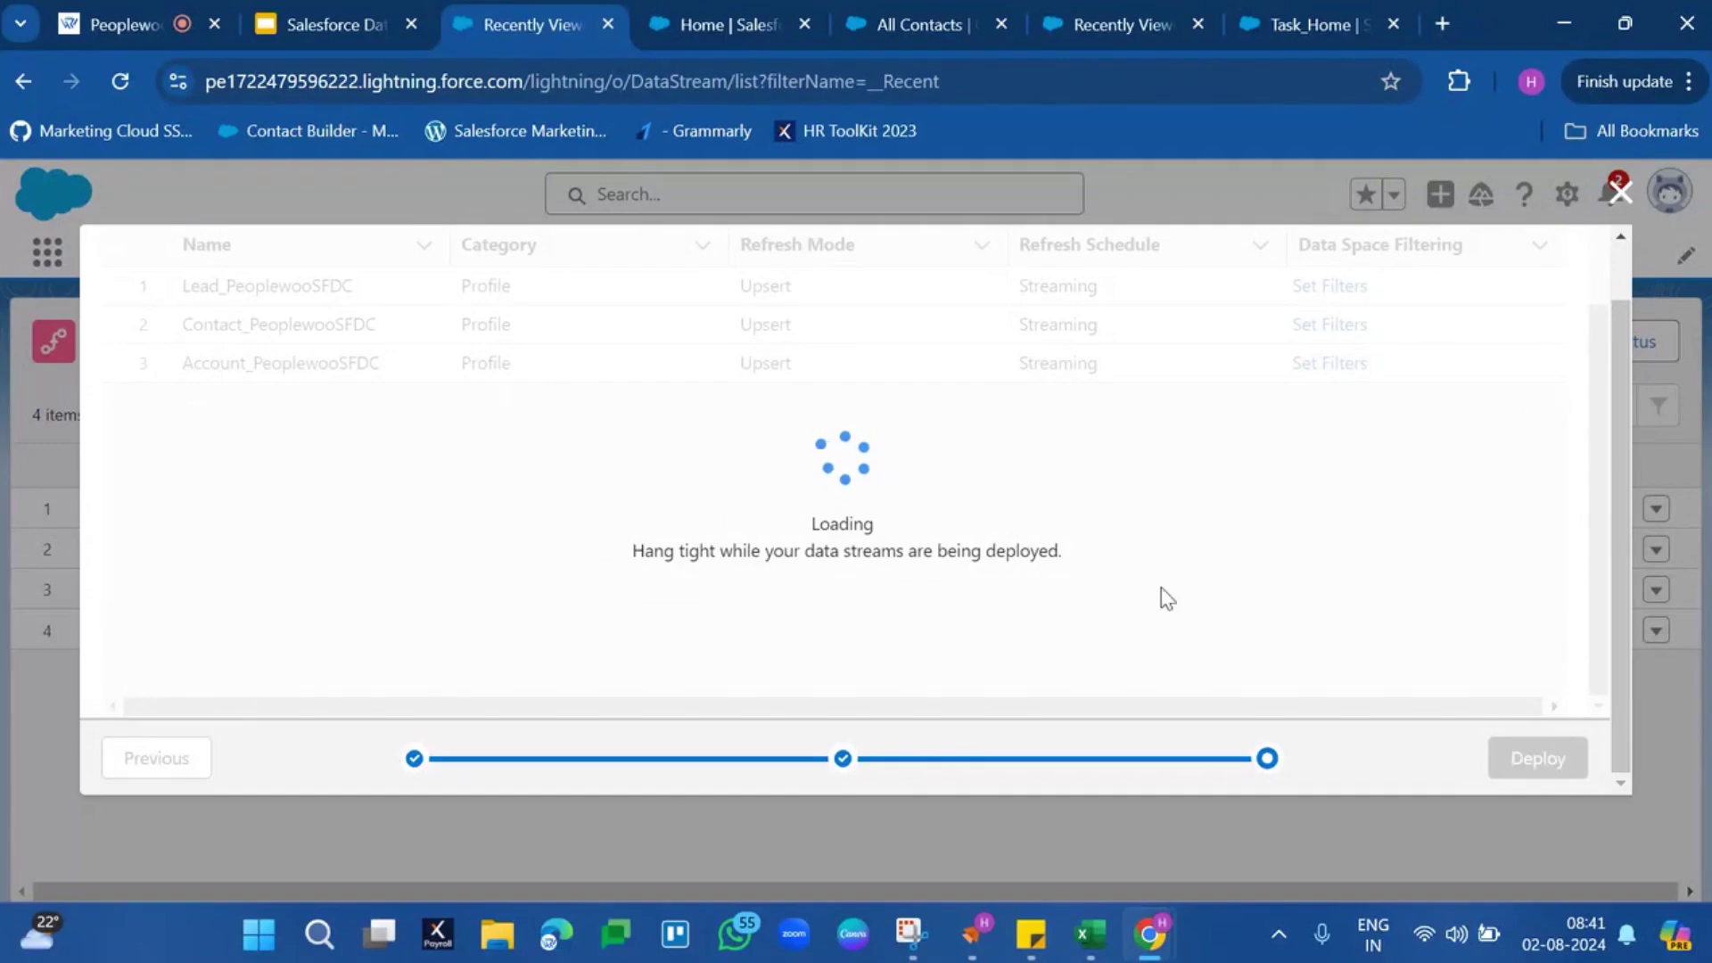
{"action": "left_click", "coordinate": [753, 21]}
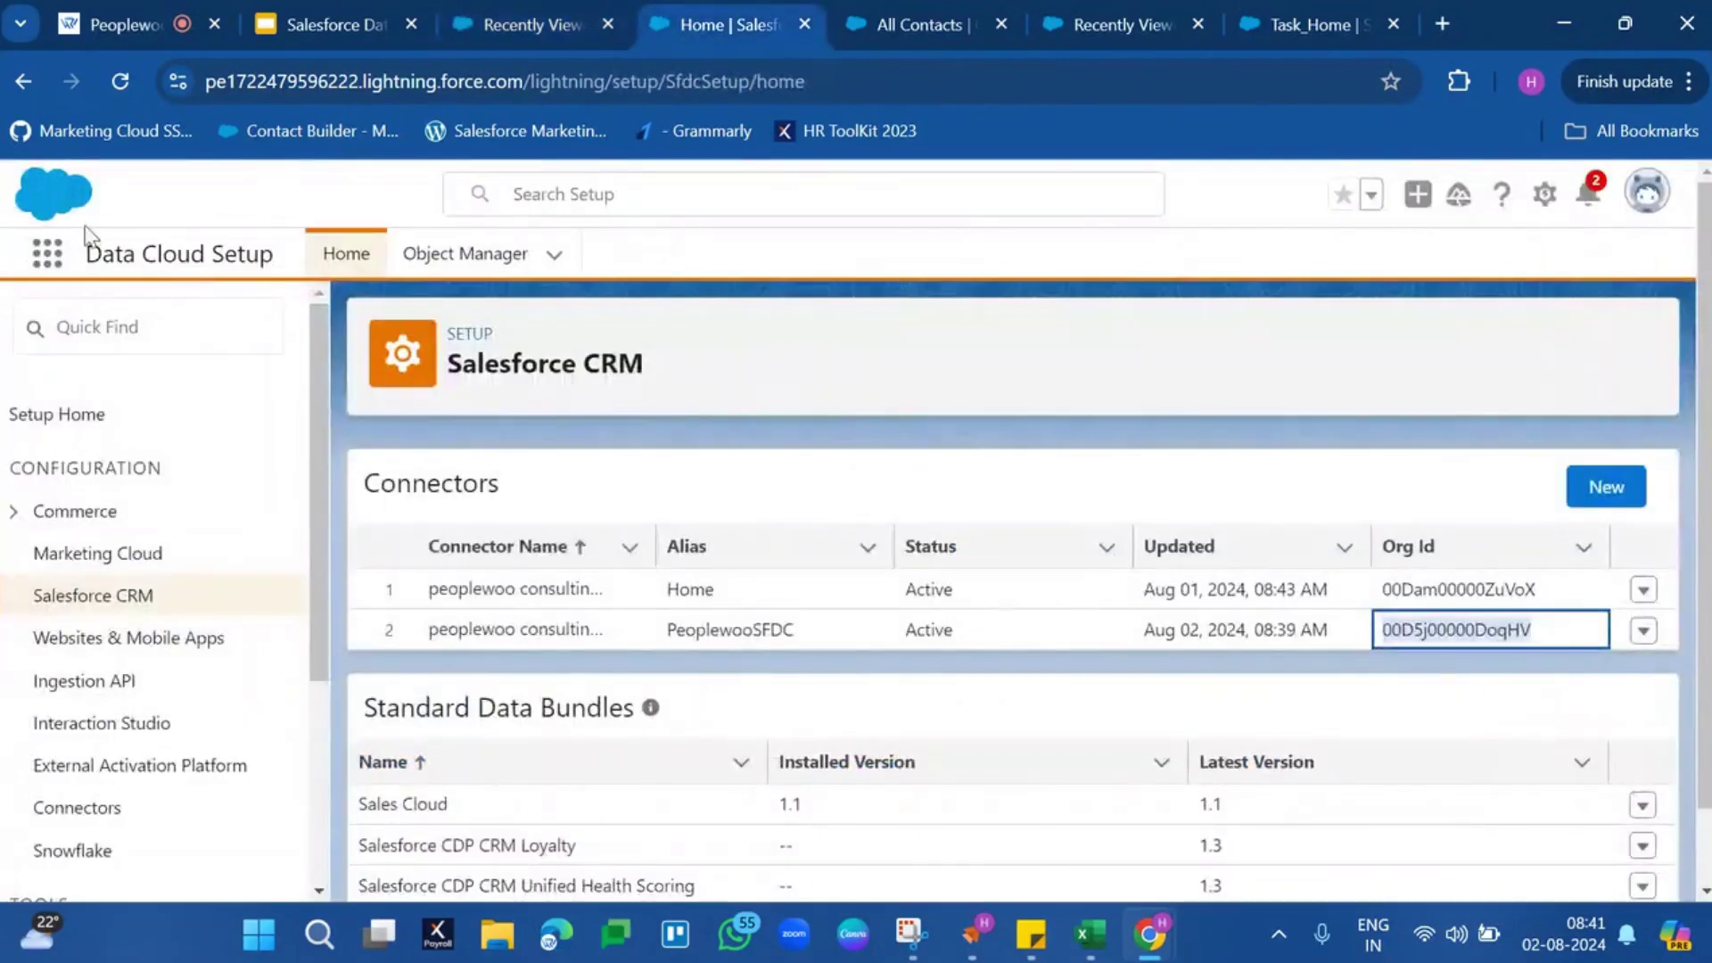
Open the Sales app's Leads tab on the All Leads view, showing 0 leads
{"action": "left_click", "coordinate": [47, 255]}
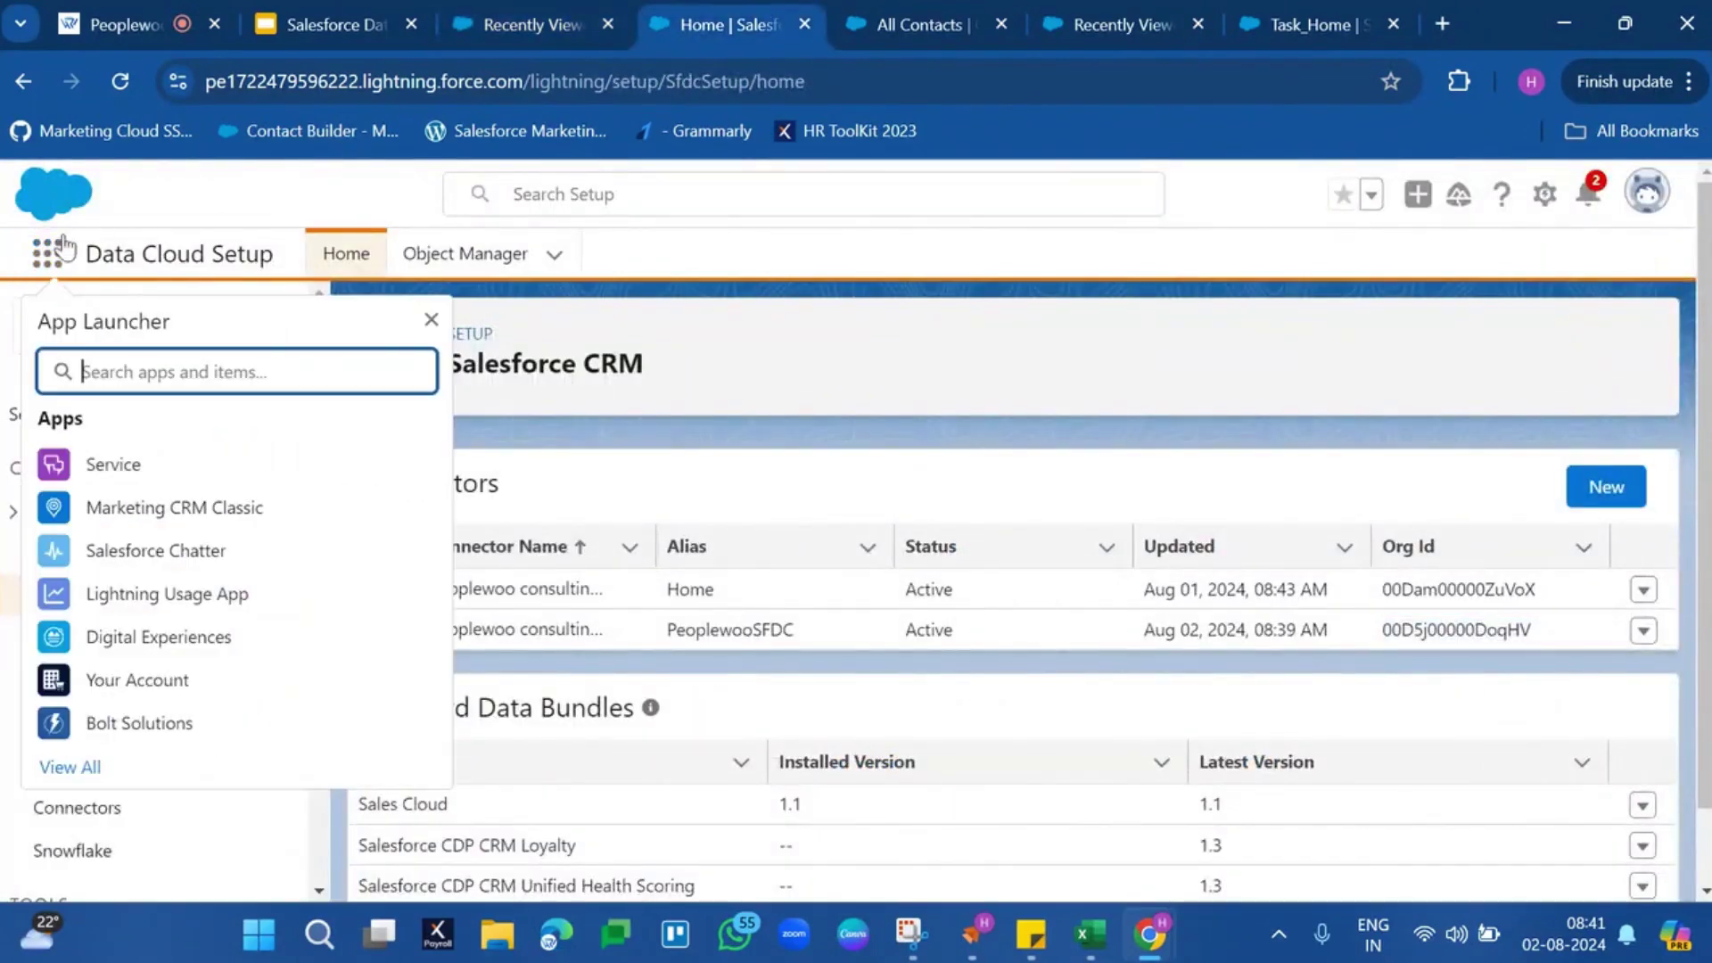
{"action": "type", "text": "sa"}
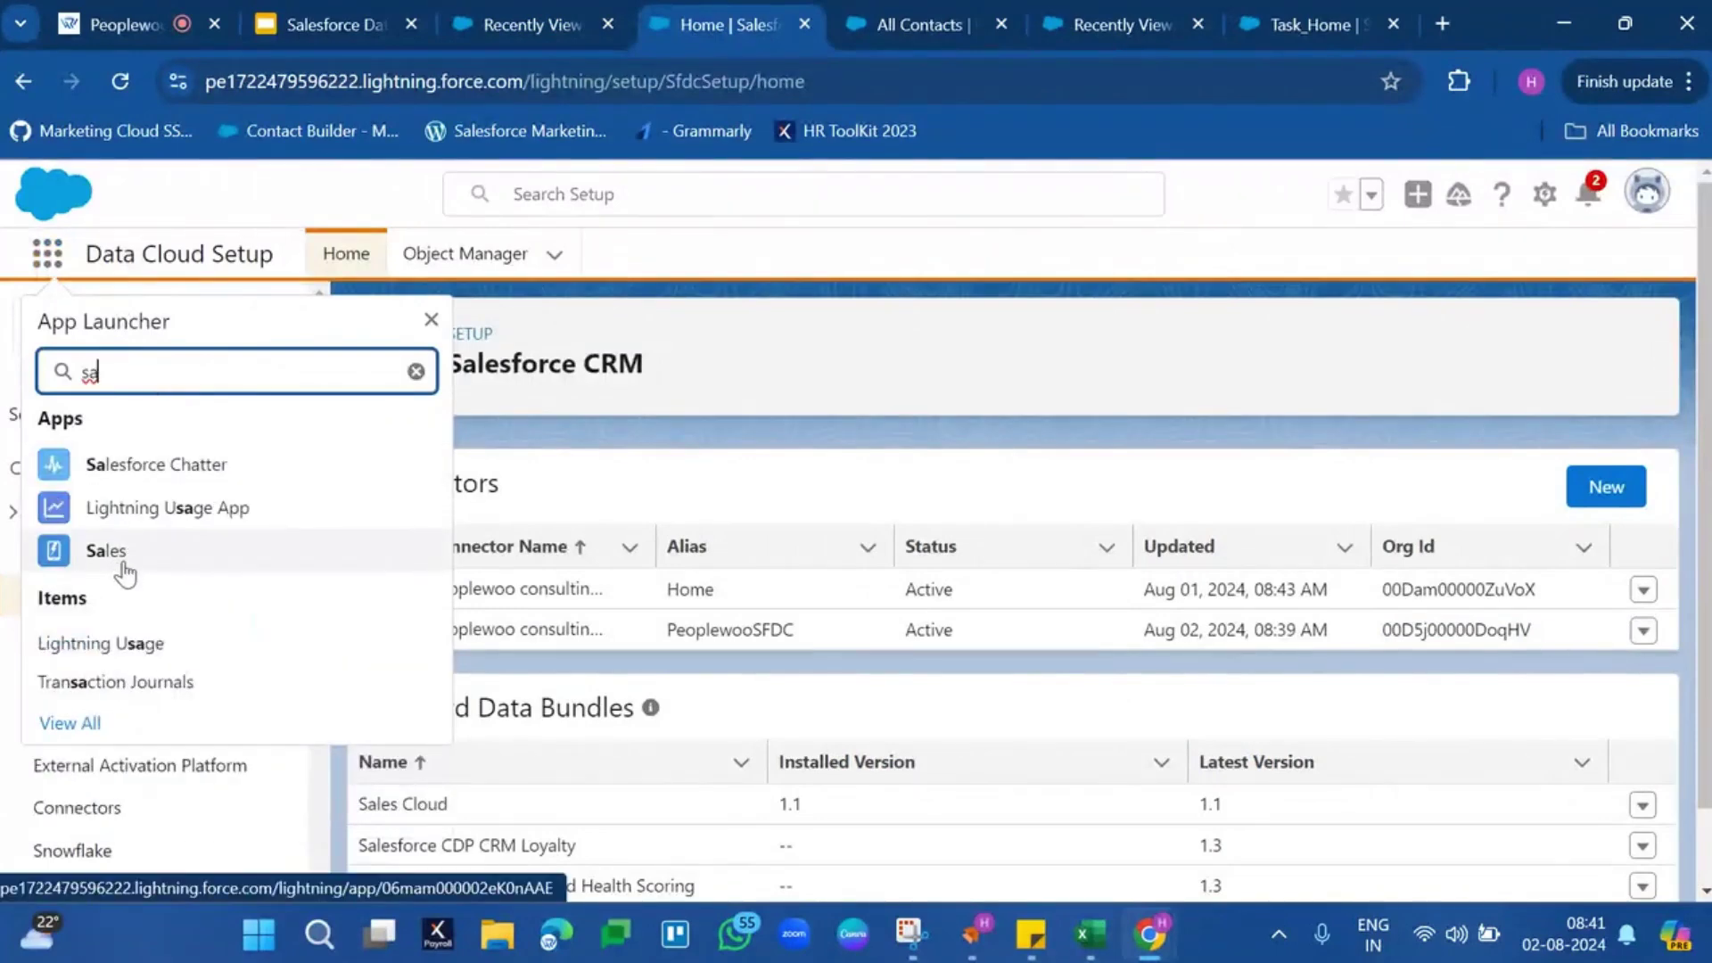
{"action": "type", "text": "l"}
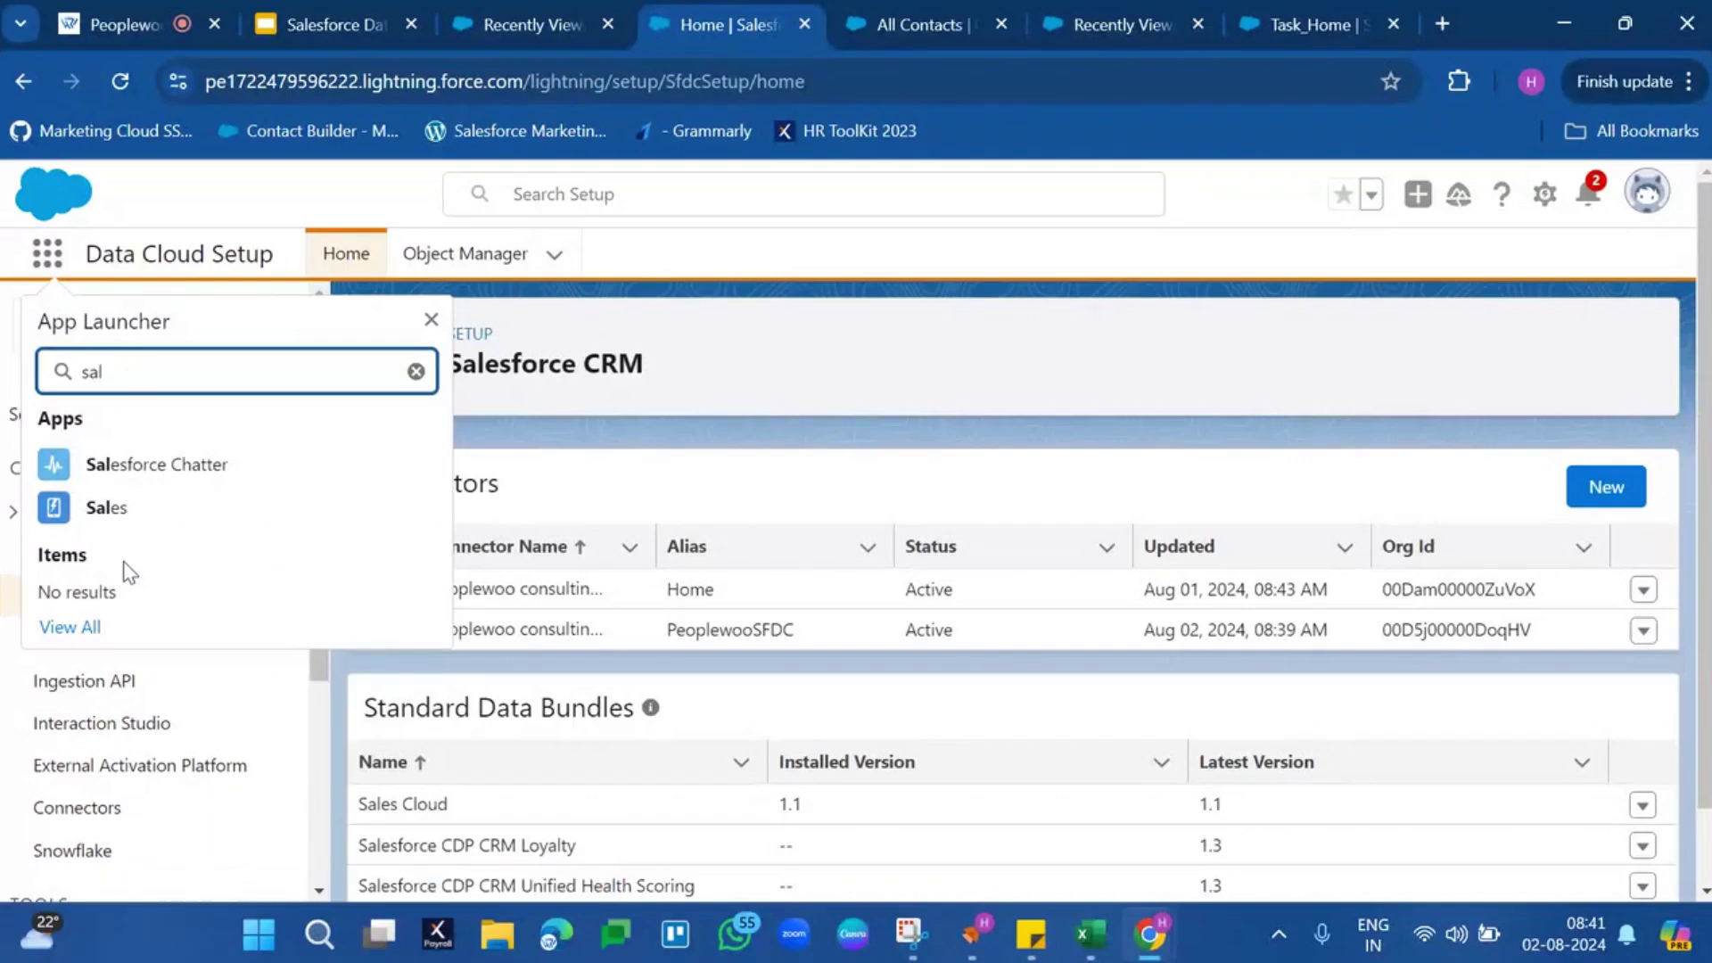
{"action": "left_click", "coordinate": [141, 518]}
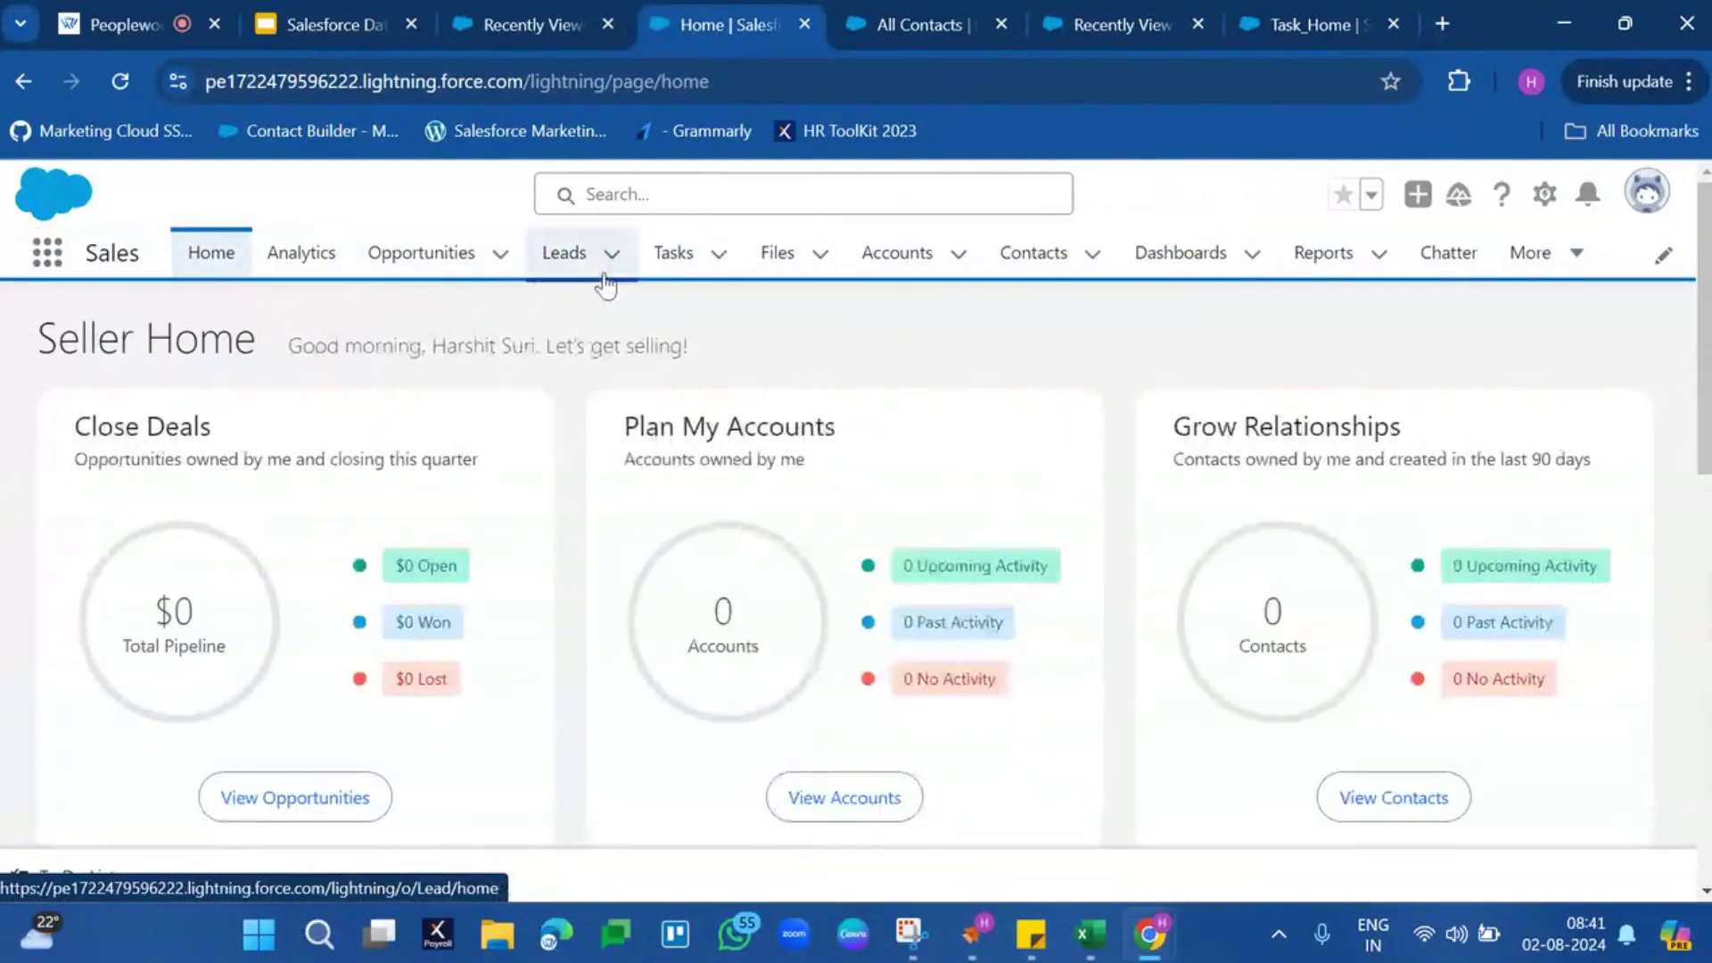
{"action": "left_click", "coordinate": [569, 266]}
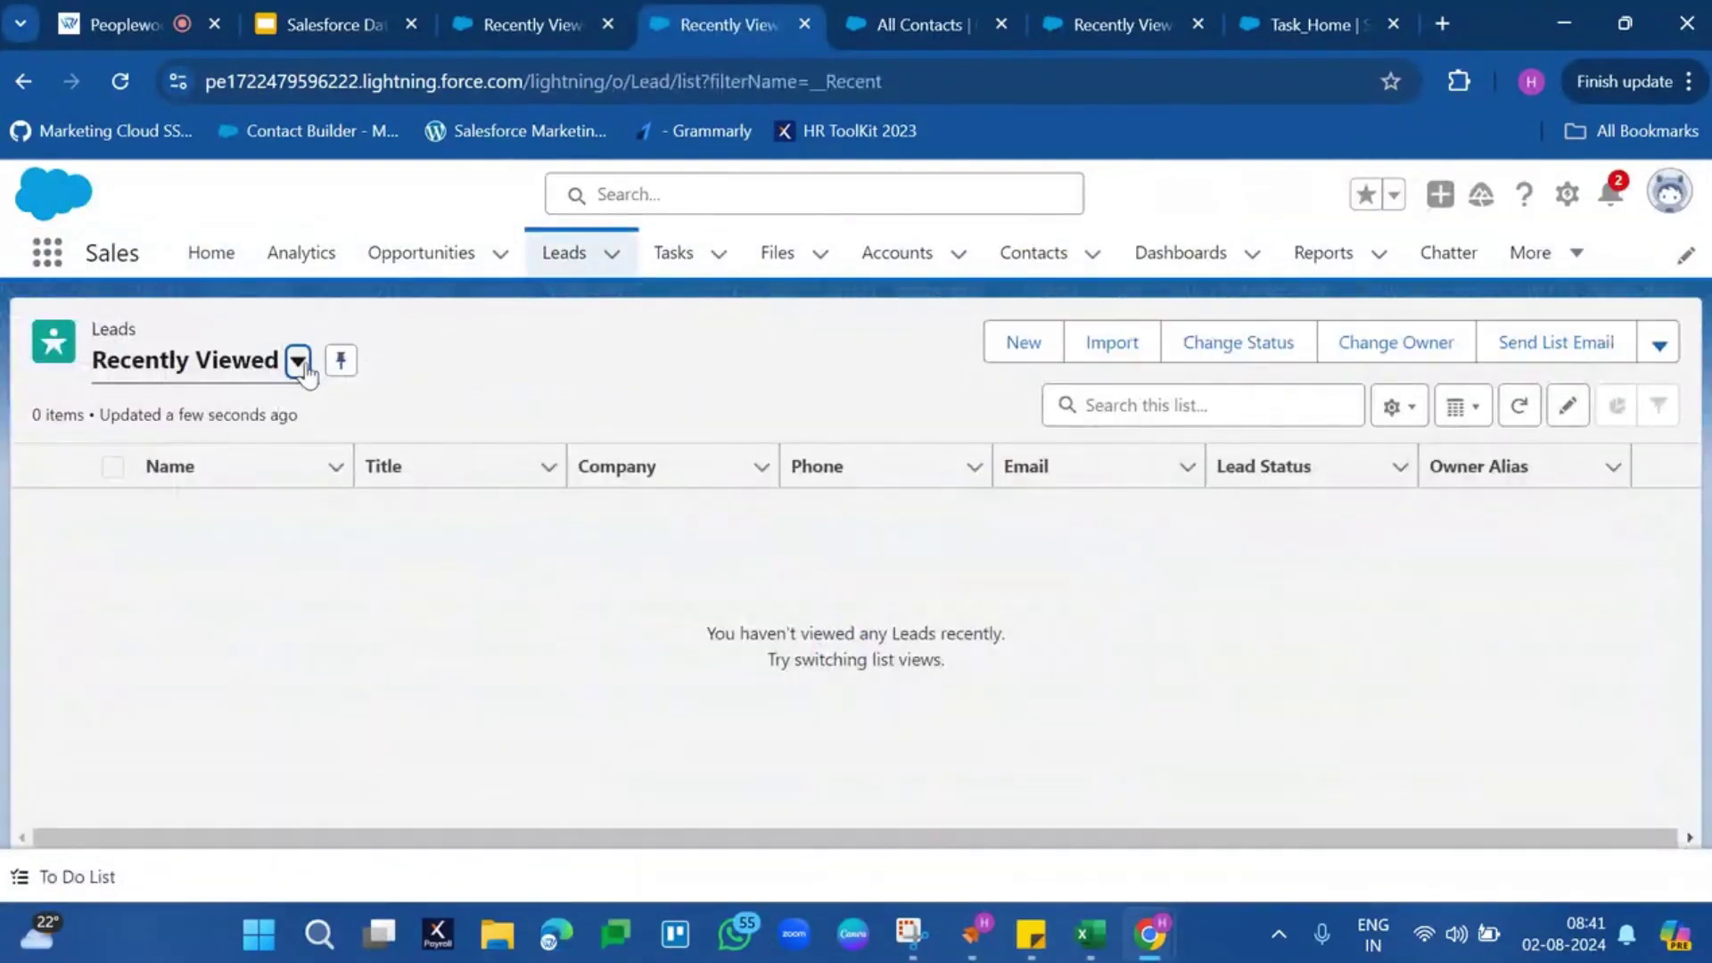
{"action": "left_click", "coordinate": [299, 361]}
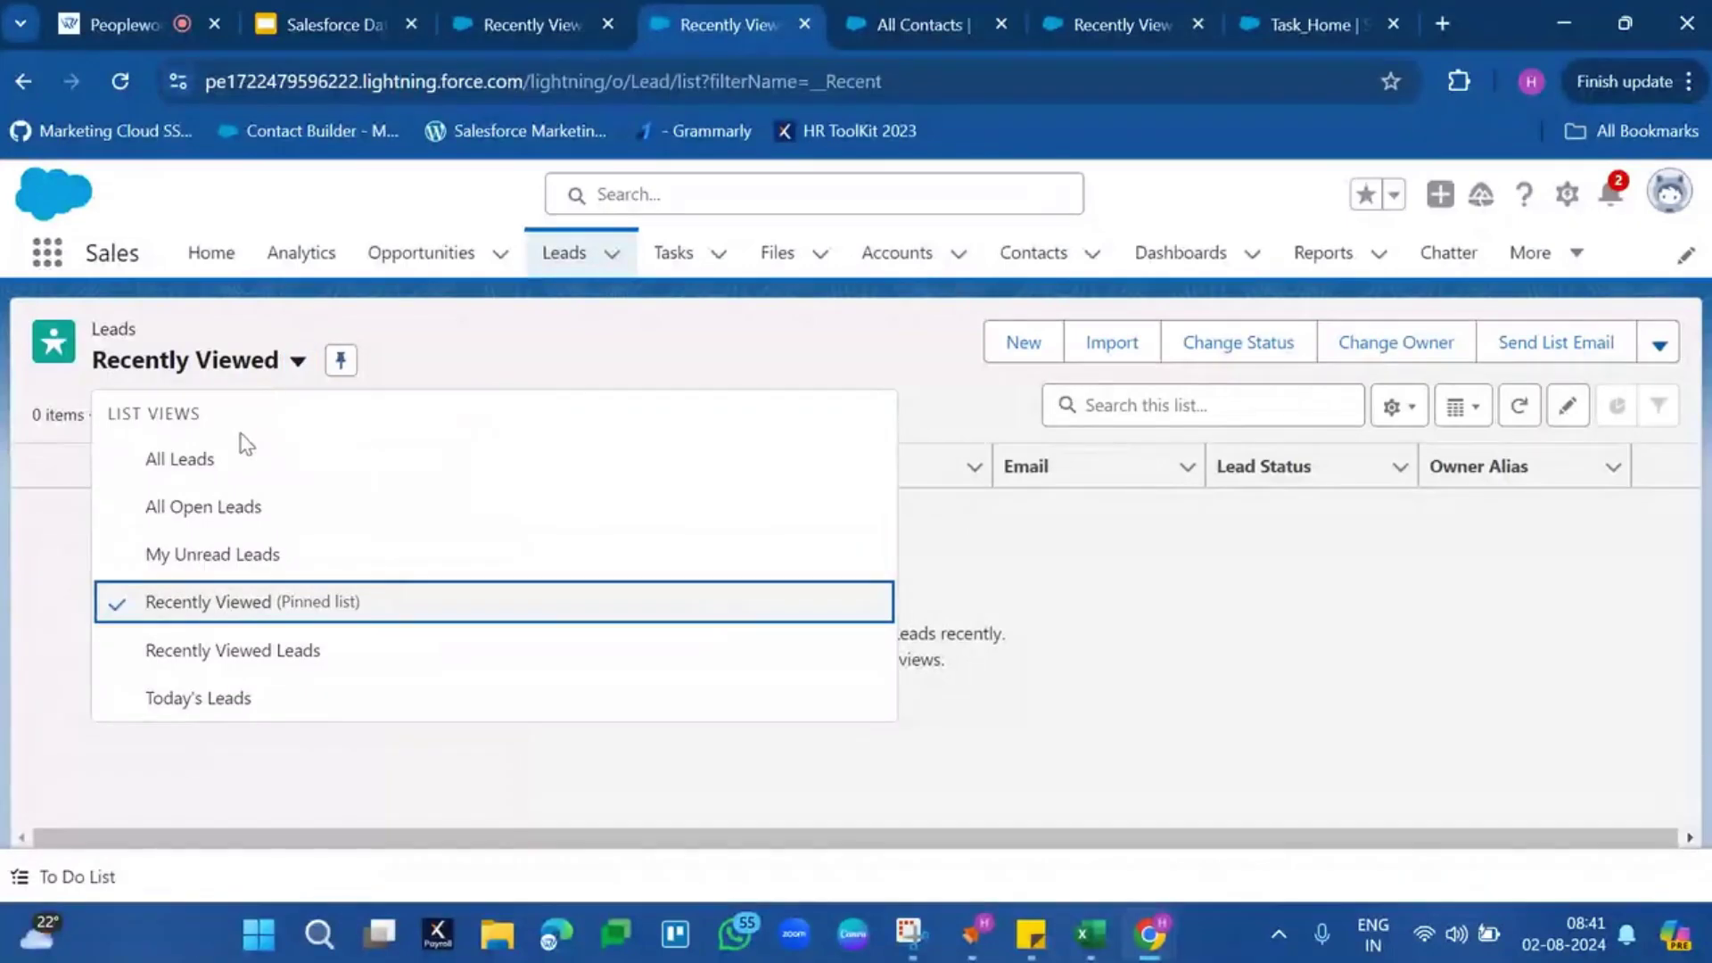
{"action": "left_click", "coordinate": [235, 455]}
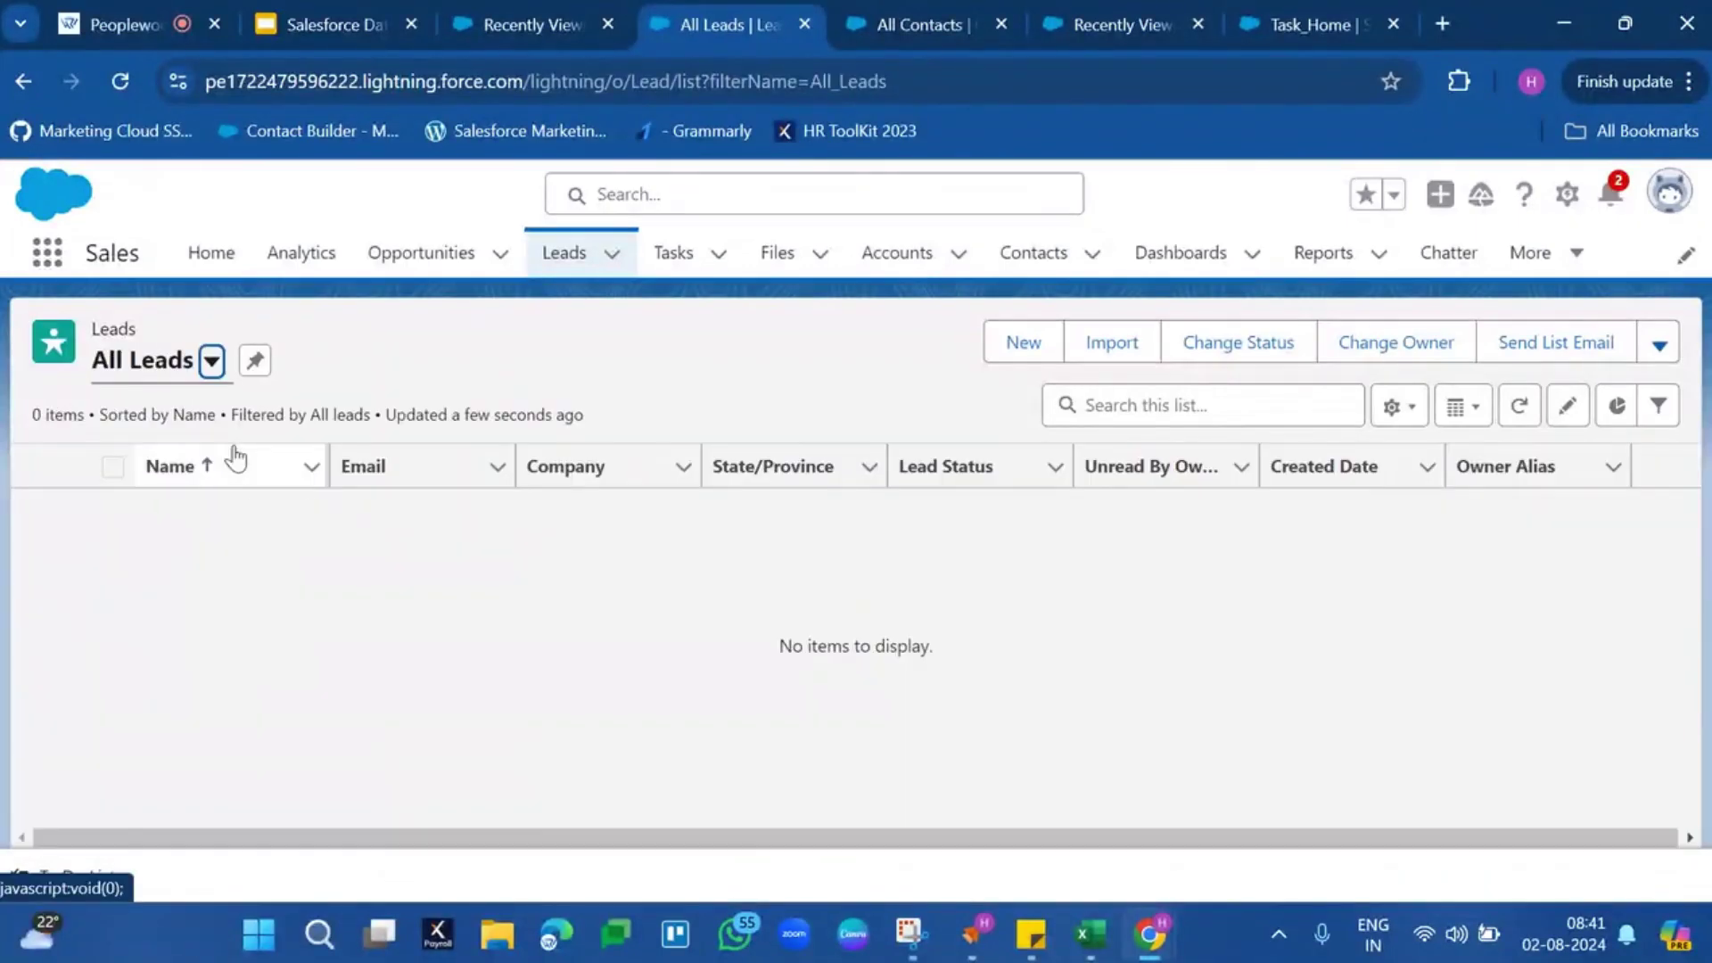
{"action": "left_click", "coordinate": [588, 13]}
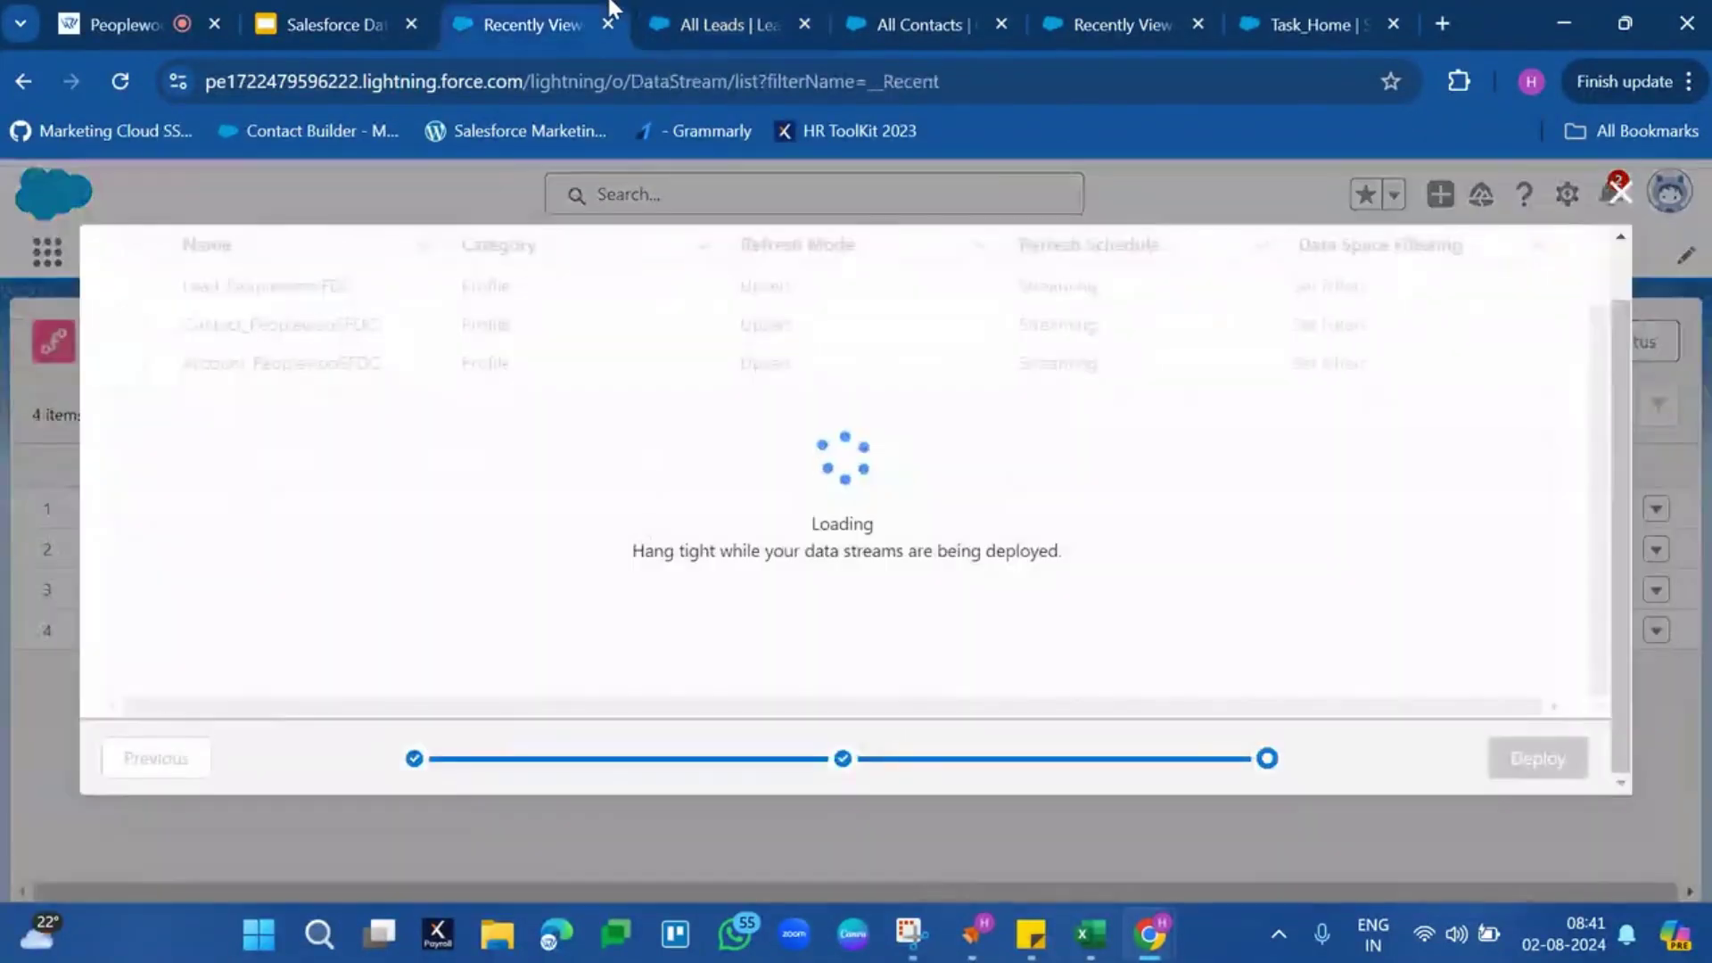
{"action": "left_click", "coordinate": [718, 3]}
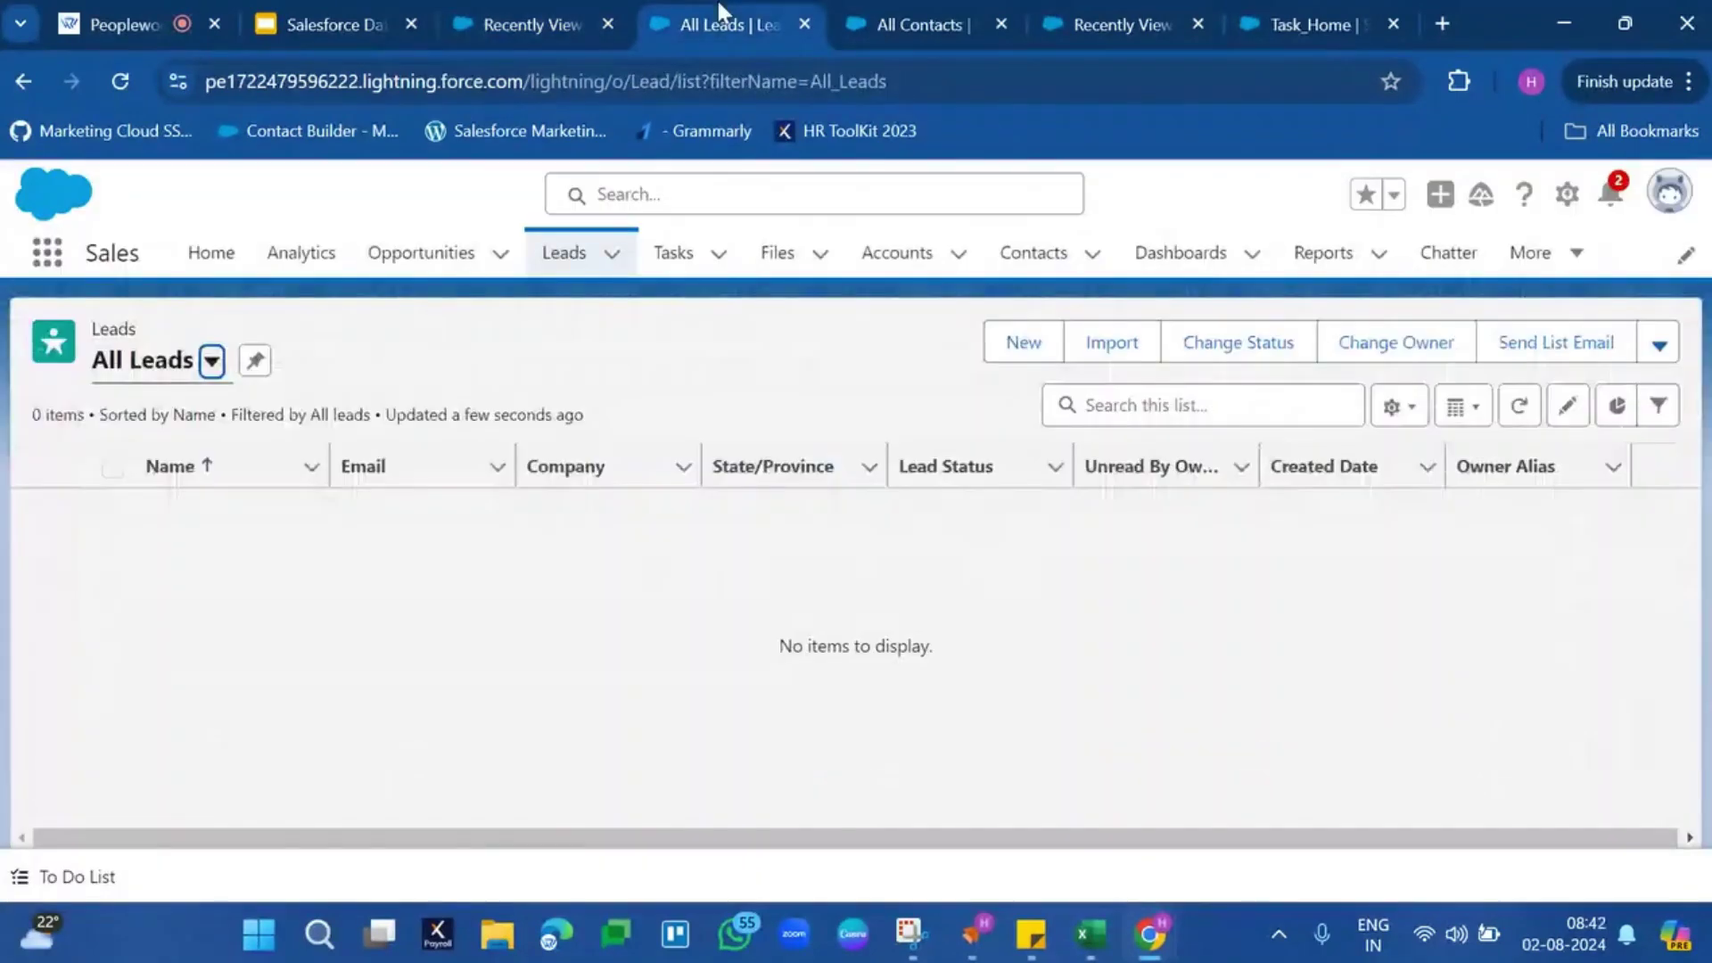
{"action": "left_click", "coordinate": [1016, 342]}
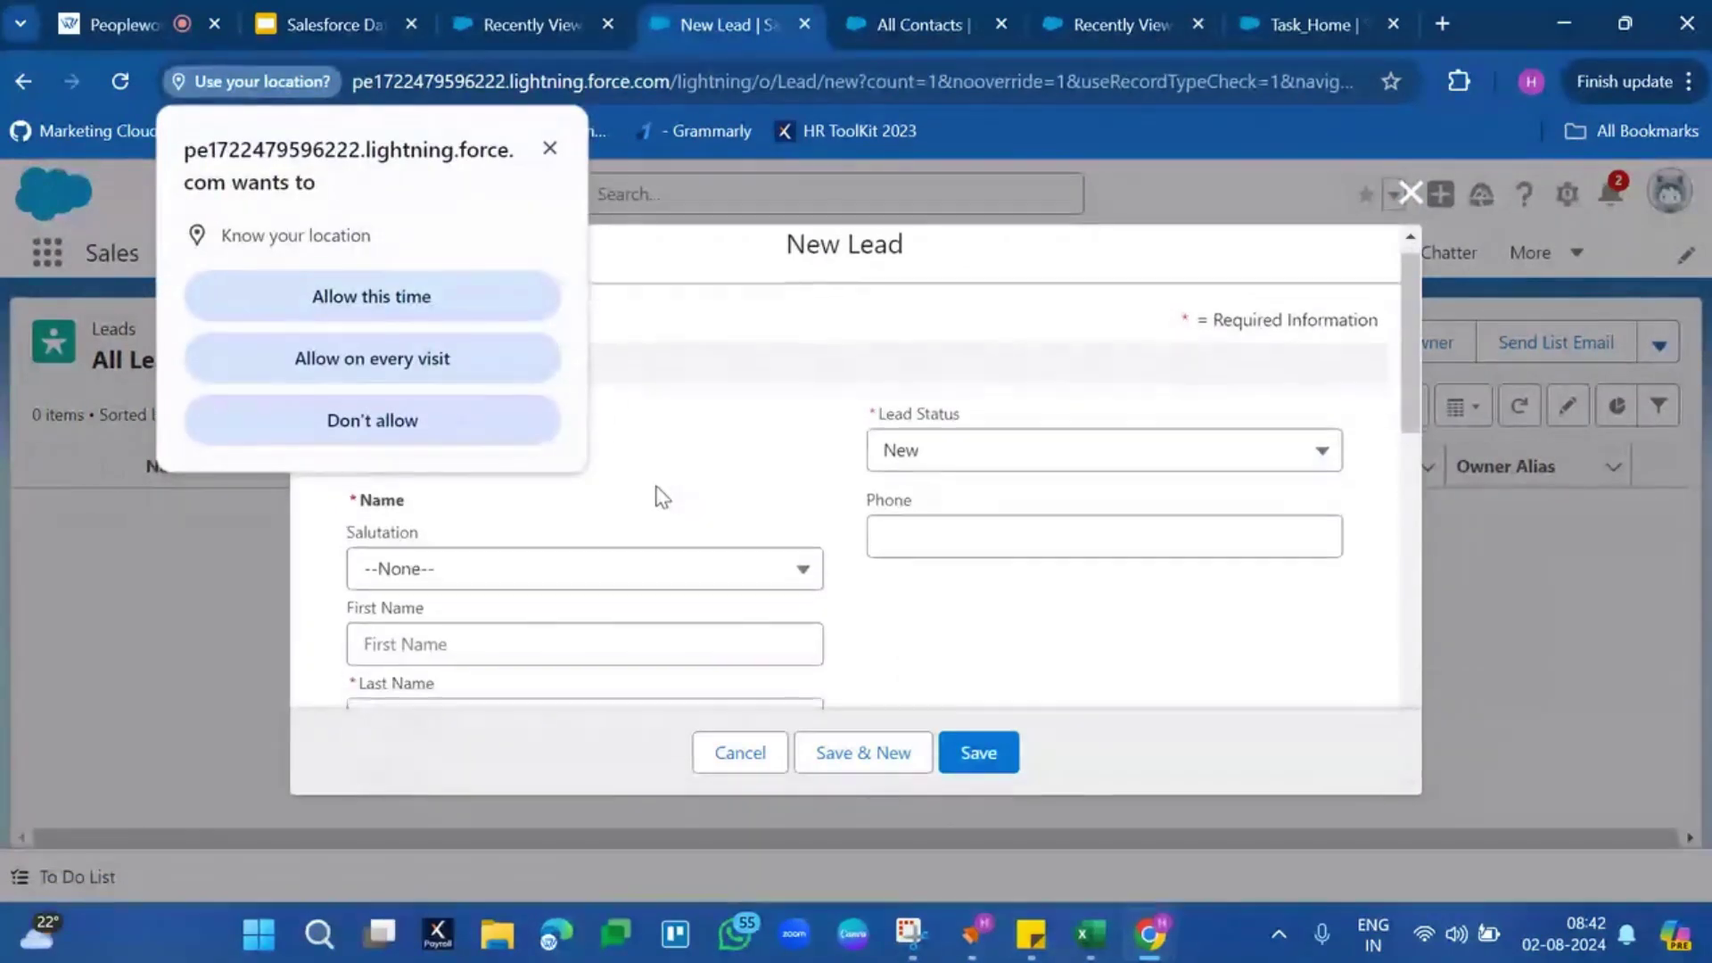
Set the new lead's salutation to Mr. and enter its first and last name
{"action": "left_click", "coordinate": [490, 308]}
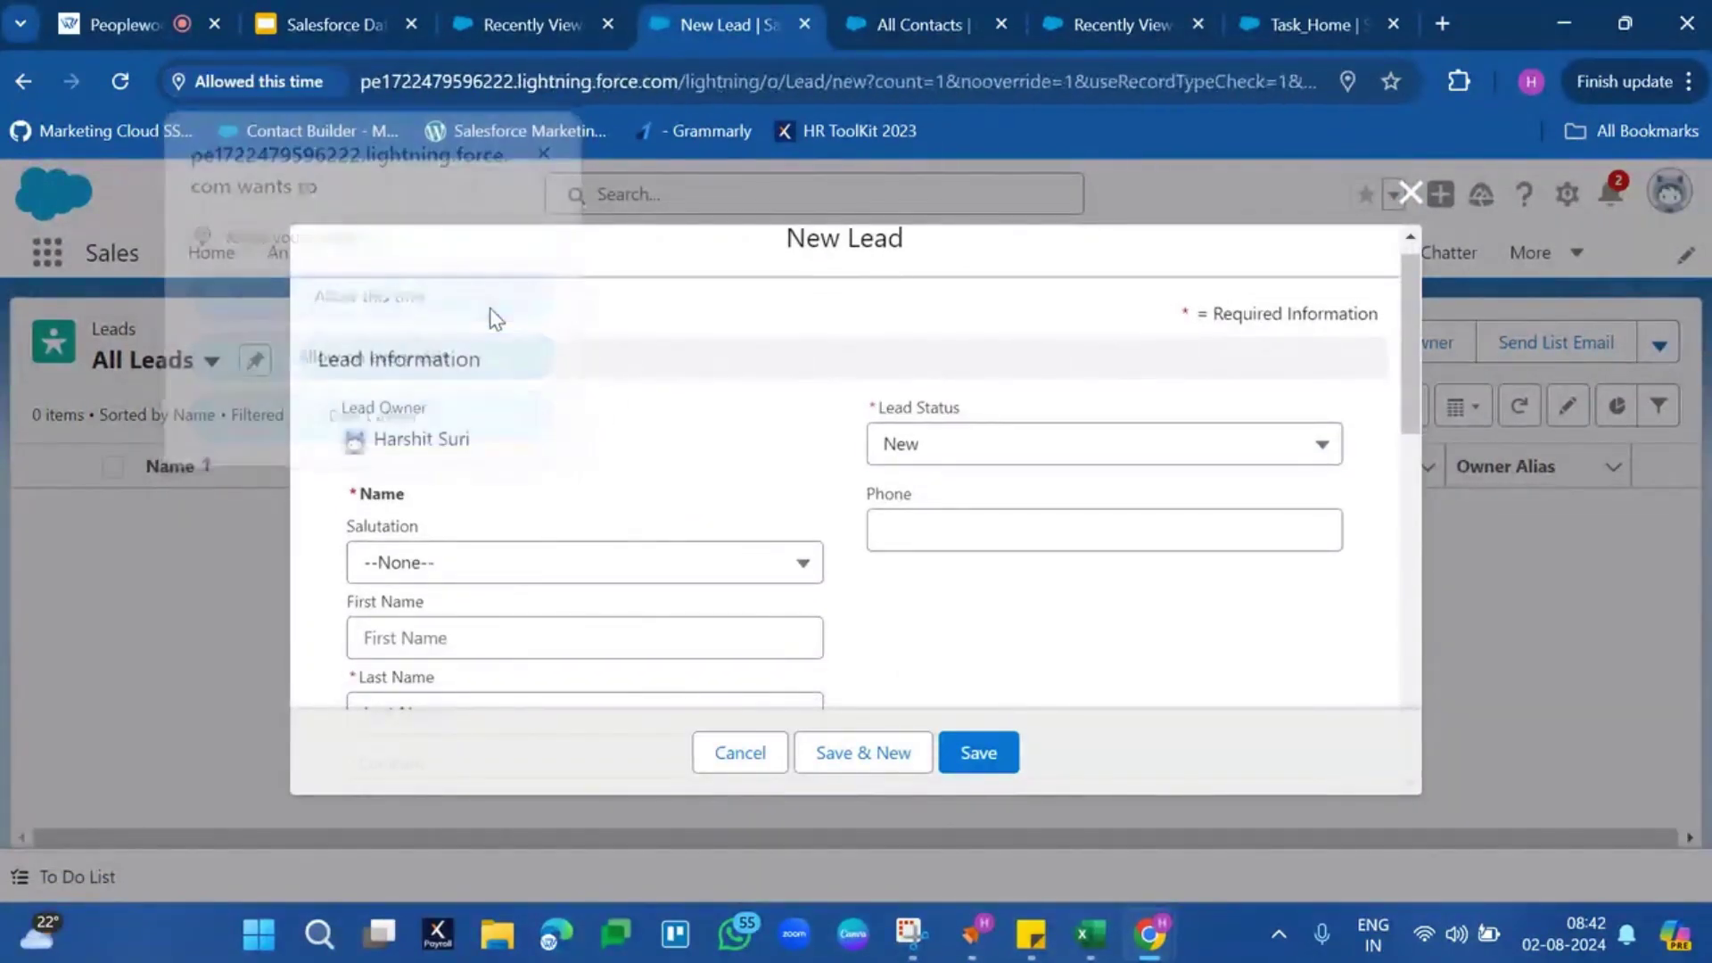
{"action": "left_click", "coordinate": [531, 558]}
{"action": "left_click", "coordinate": [459, 274]}
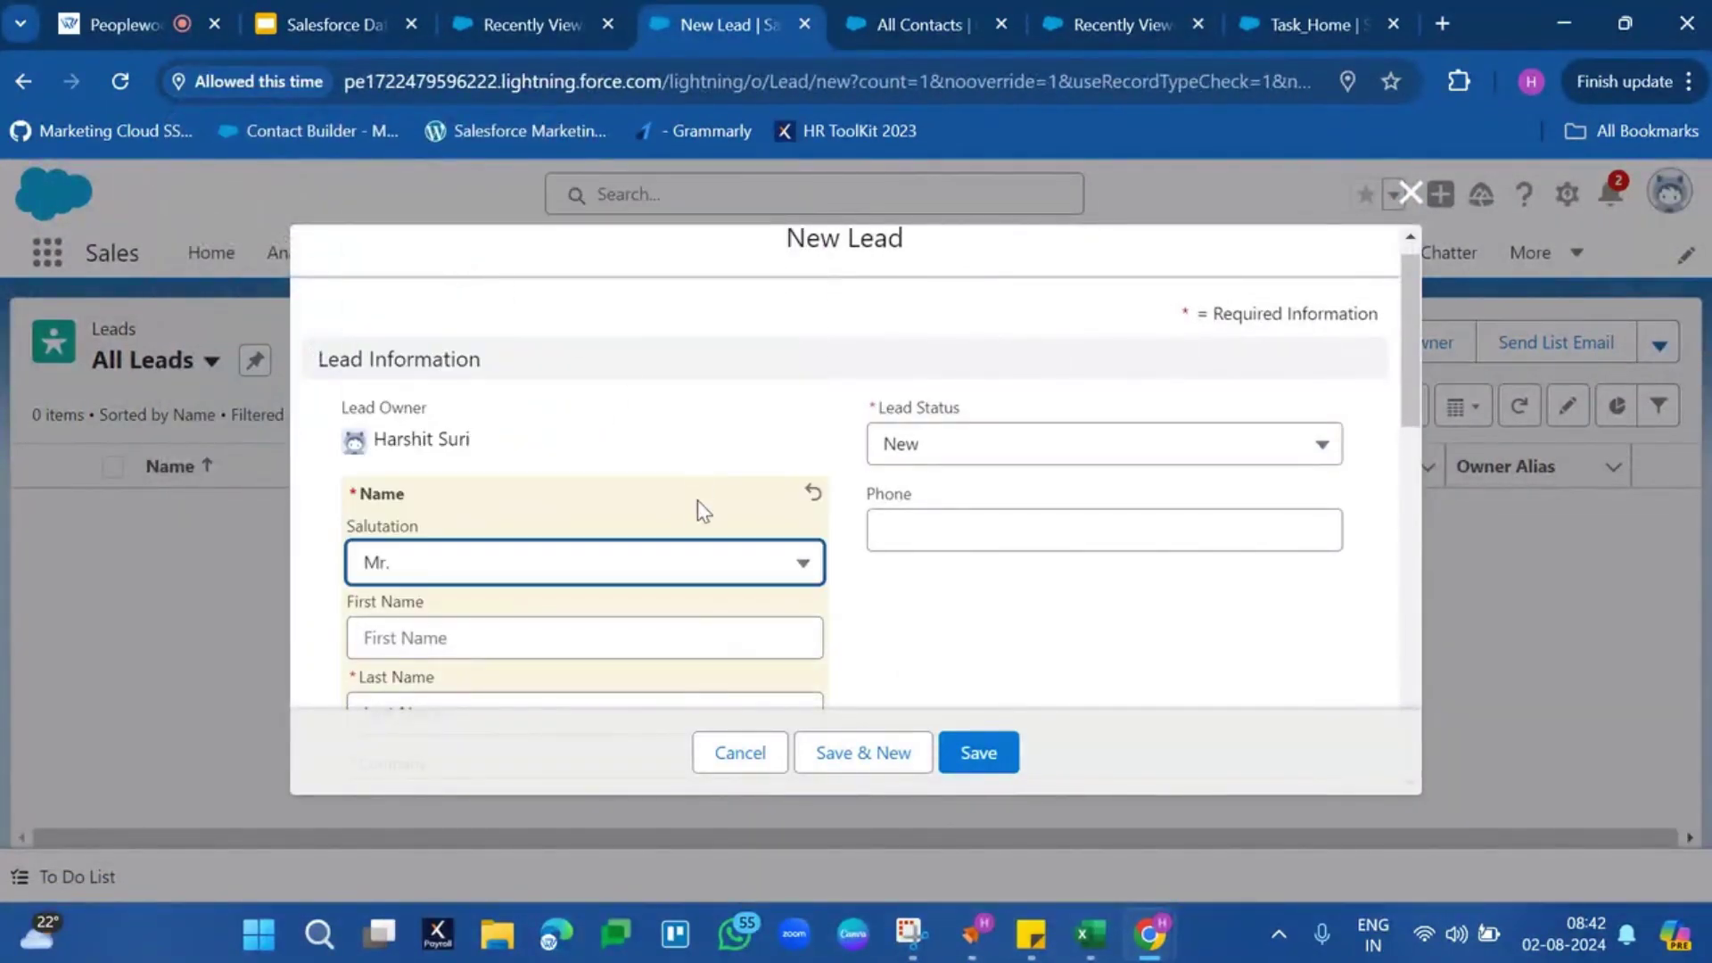
{"action": "scroll", "coordinate": [698, 501], "scroll_direction": "down", "scroll_amount": 2}
{"action": "left_click", "coordinate": [656, 475]}
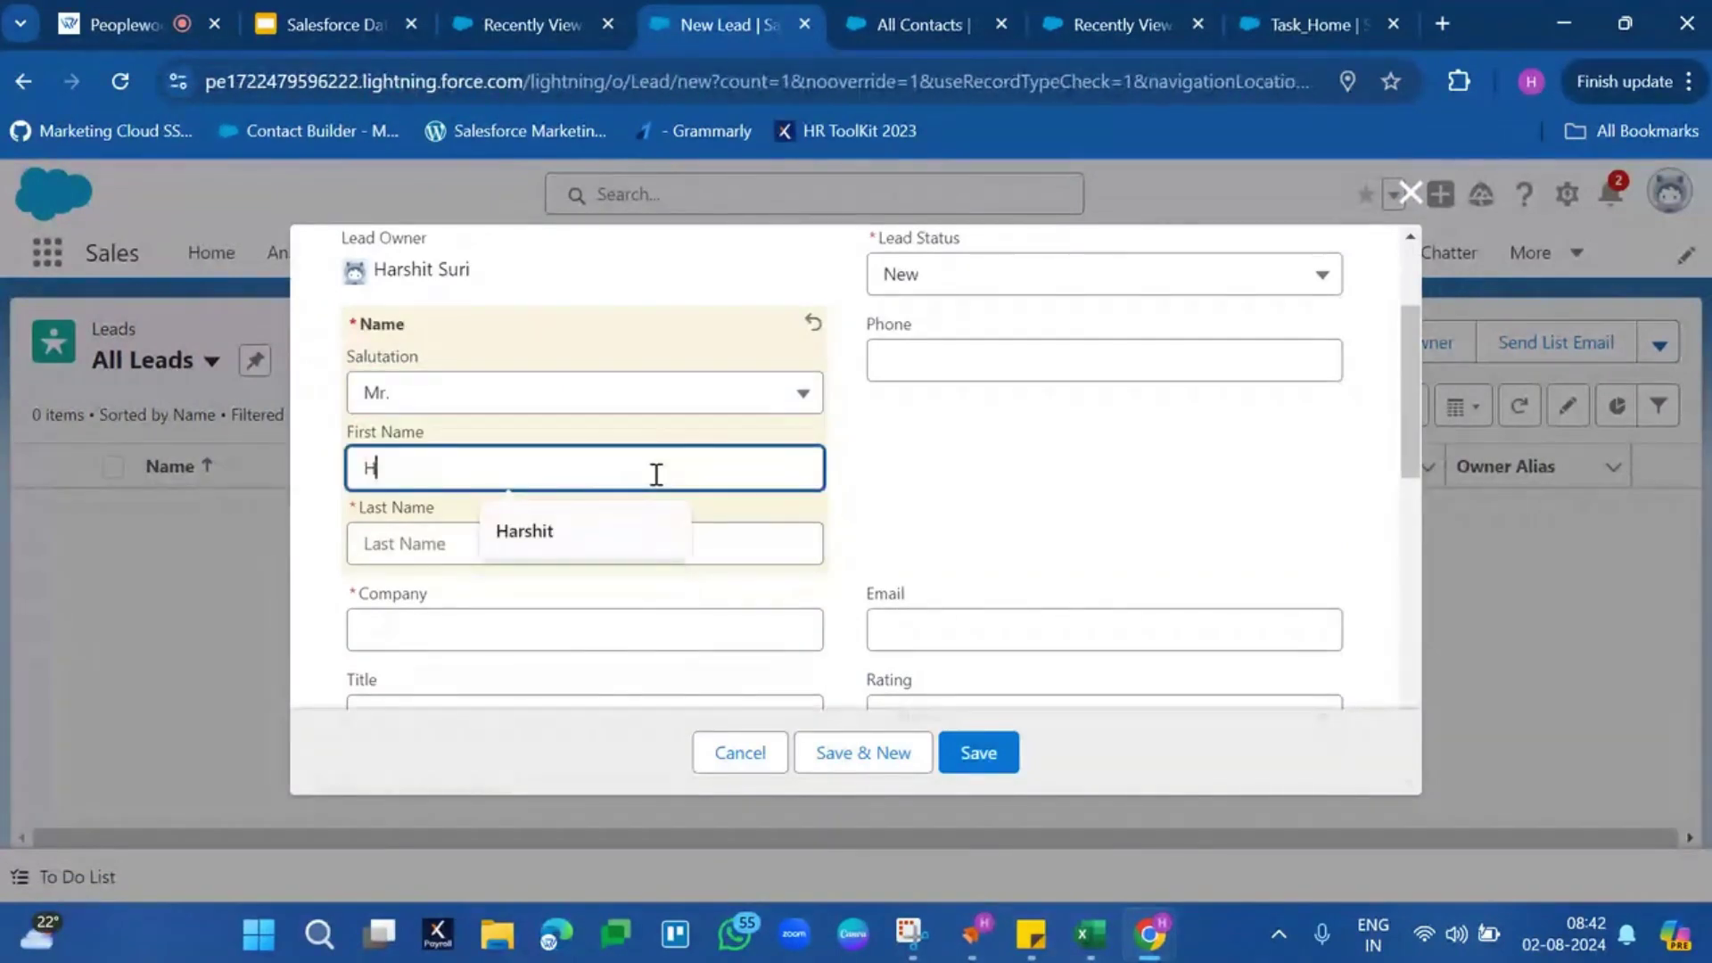
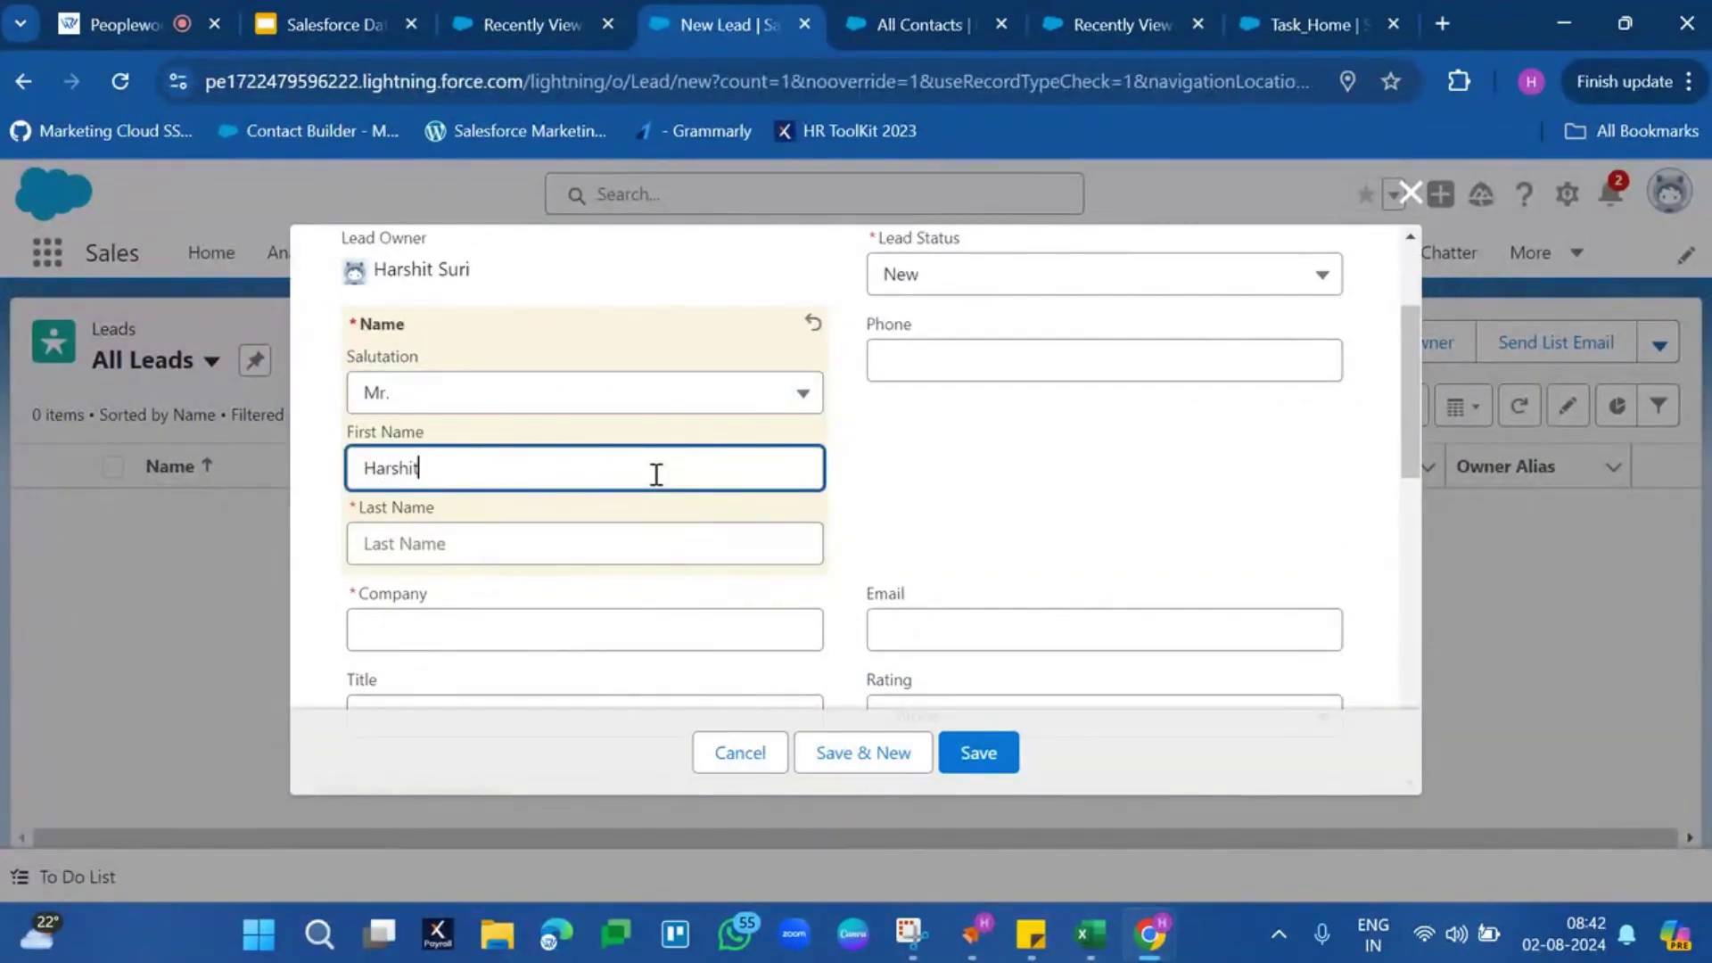
{"action": "left_click", "coordinate": [536, 547]}
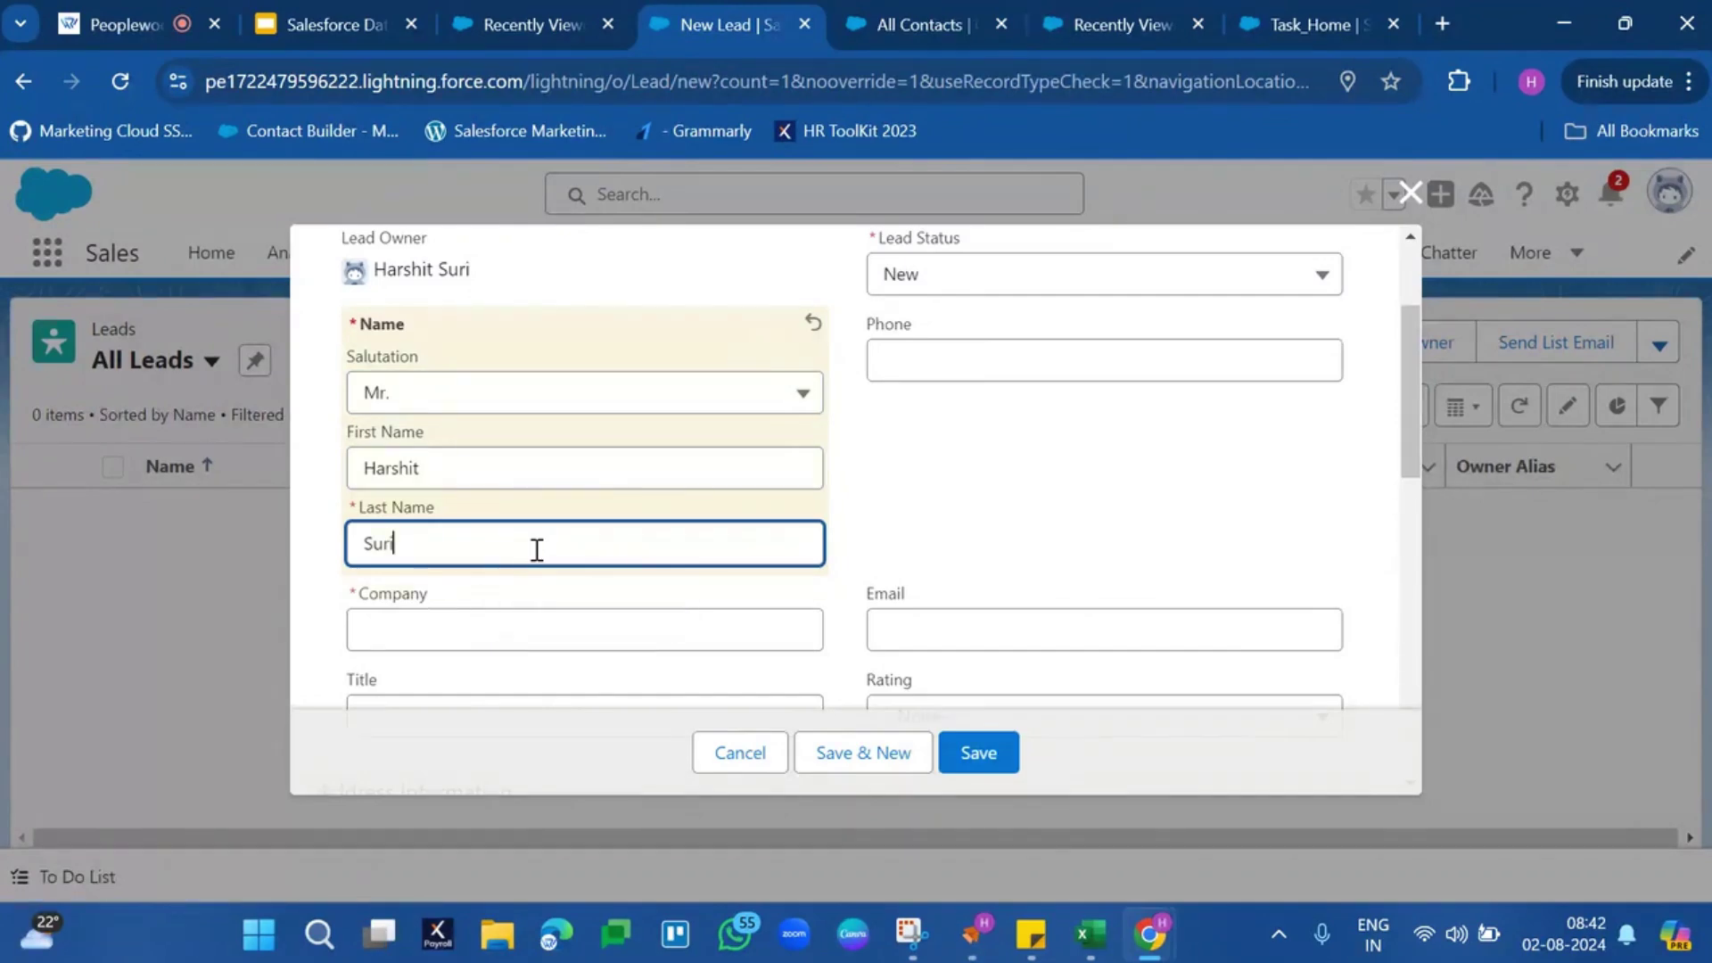
Enter company Peoplewoo and fill the lead's email from the saved suggestion
{"action": "scroll", "coordinate": [535, 550], "scroll_direction": "down", "scroll_amount": 2}
{"action": "left_click", "coordinate": [573, 503]}
{"action": "type", "text": "Peoplewoo"}
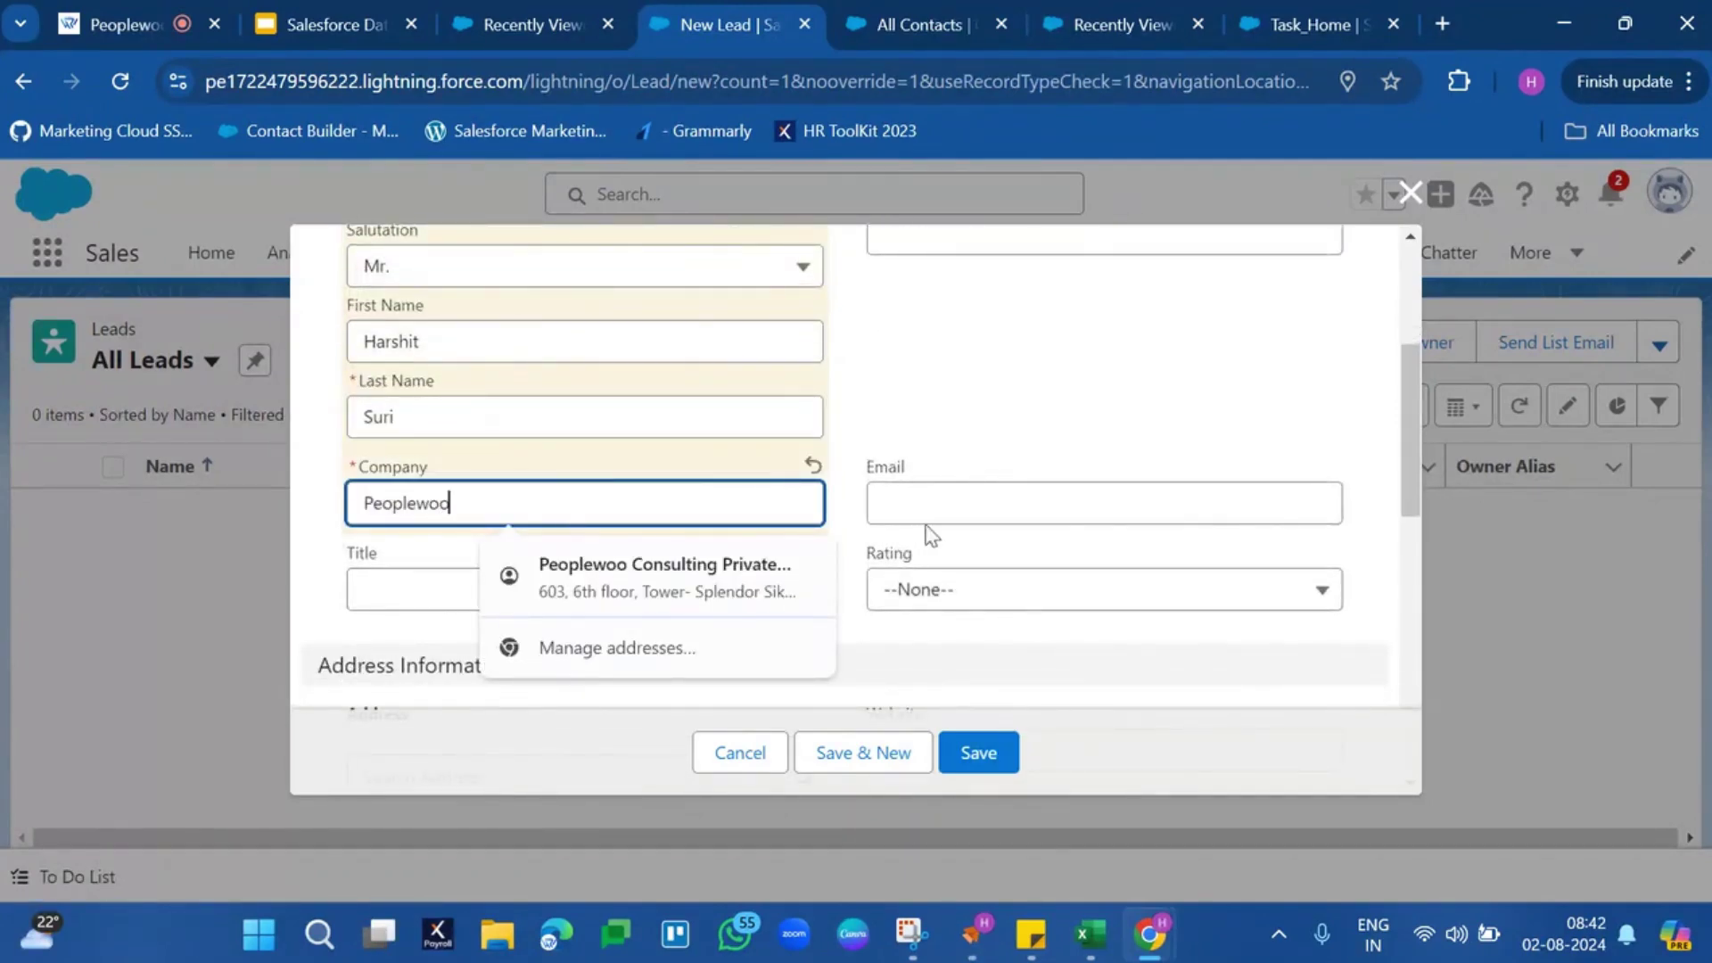
{"action": "left_click", "coordinate": [958, 504]}
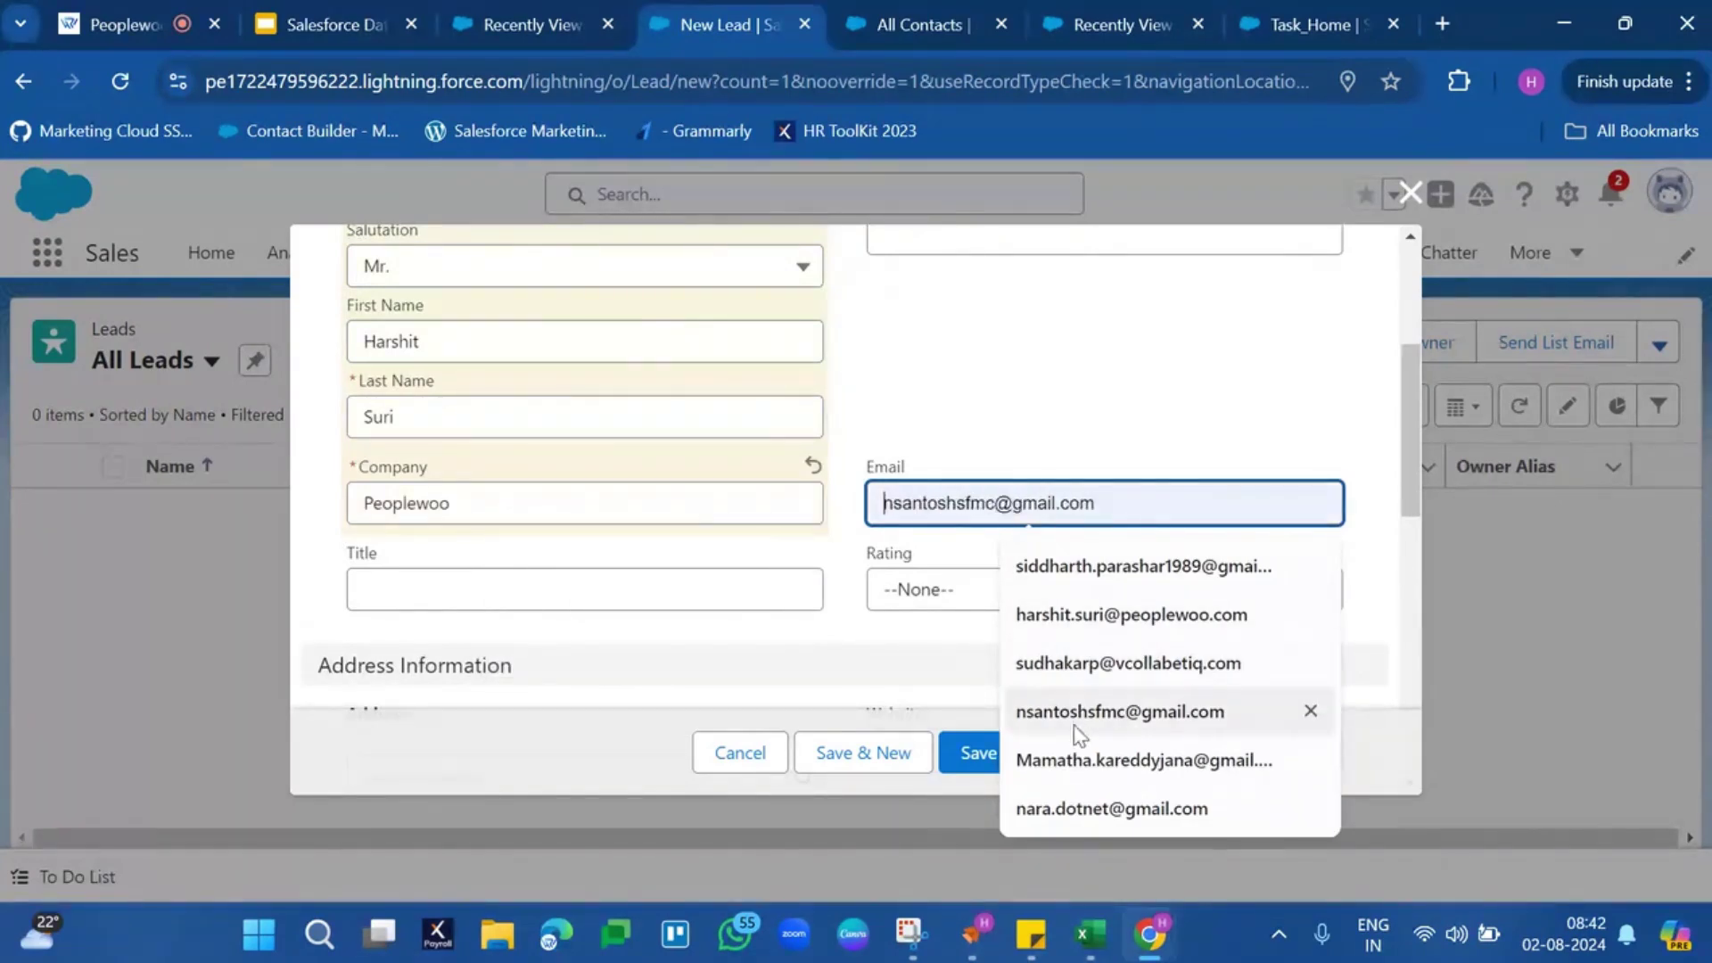
{"action": "left_click", "coordinate": [1070, 615]}
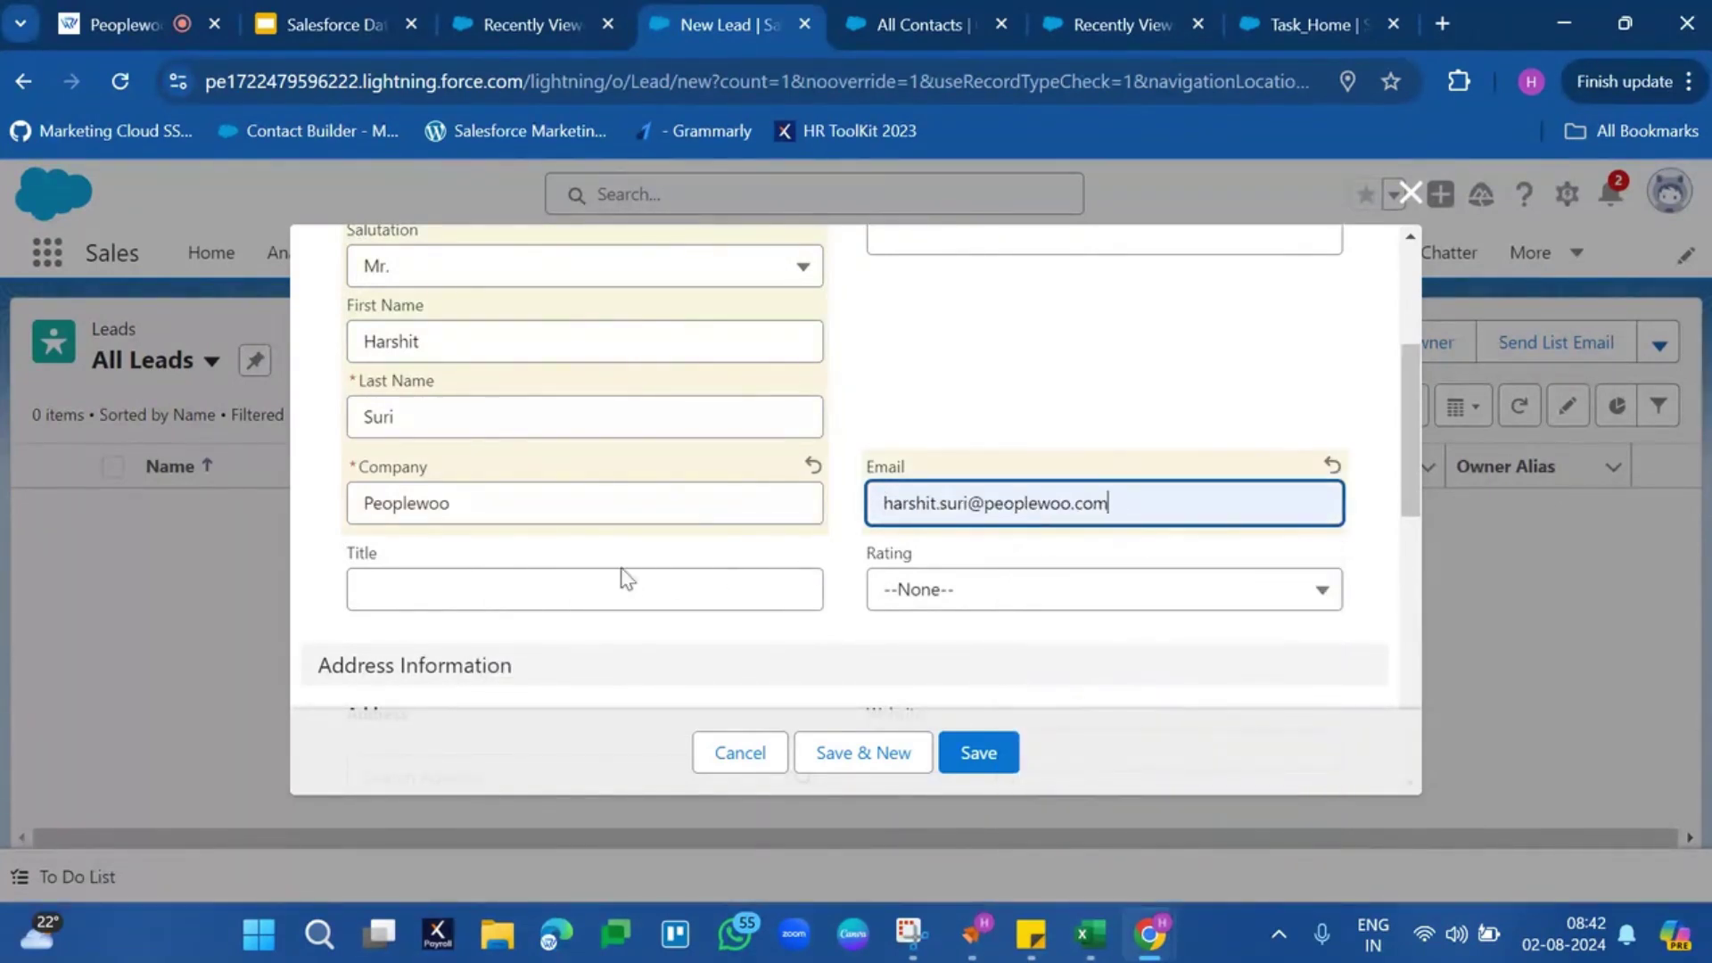
{"action": "left_click", "coordinate": [574, 592]}
Fill the lead's address from the saved suggestion and save the lead
{"action": "scroll", "coordinate": [573, 591], "scroll_direction": "down", "scroll_amount": 4}
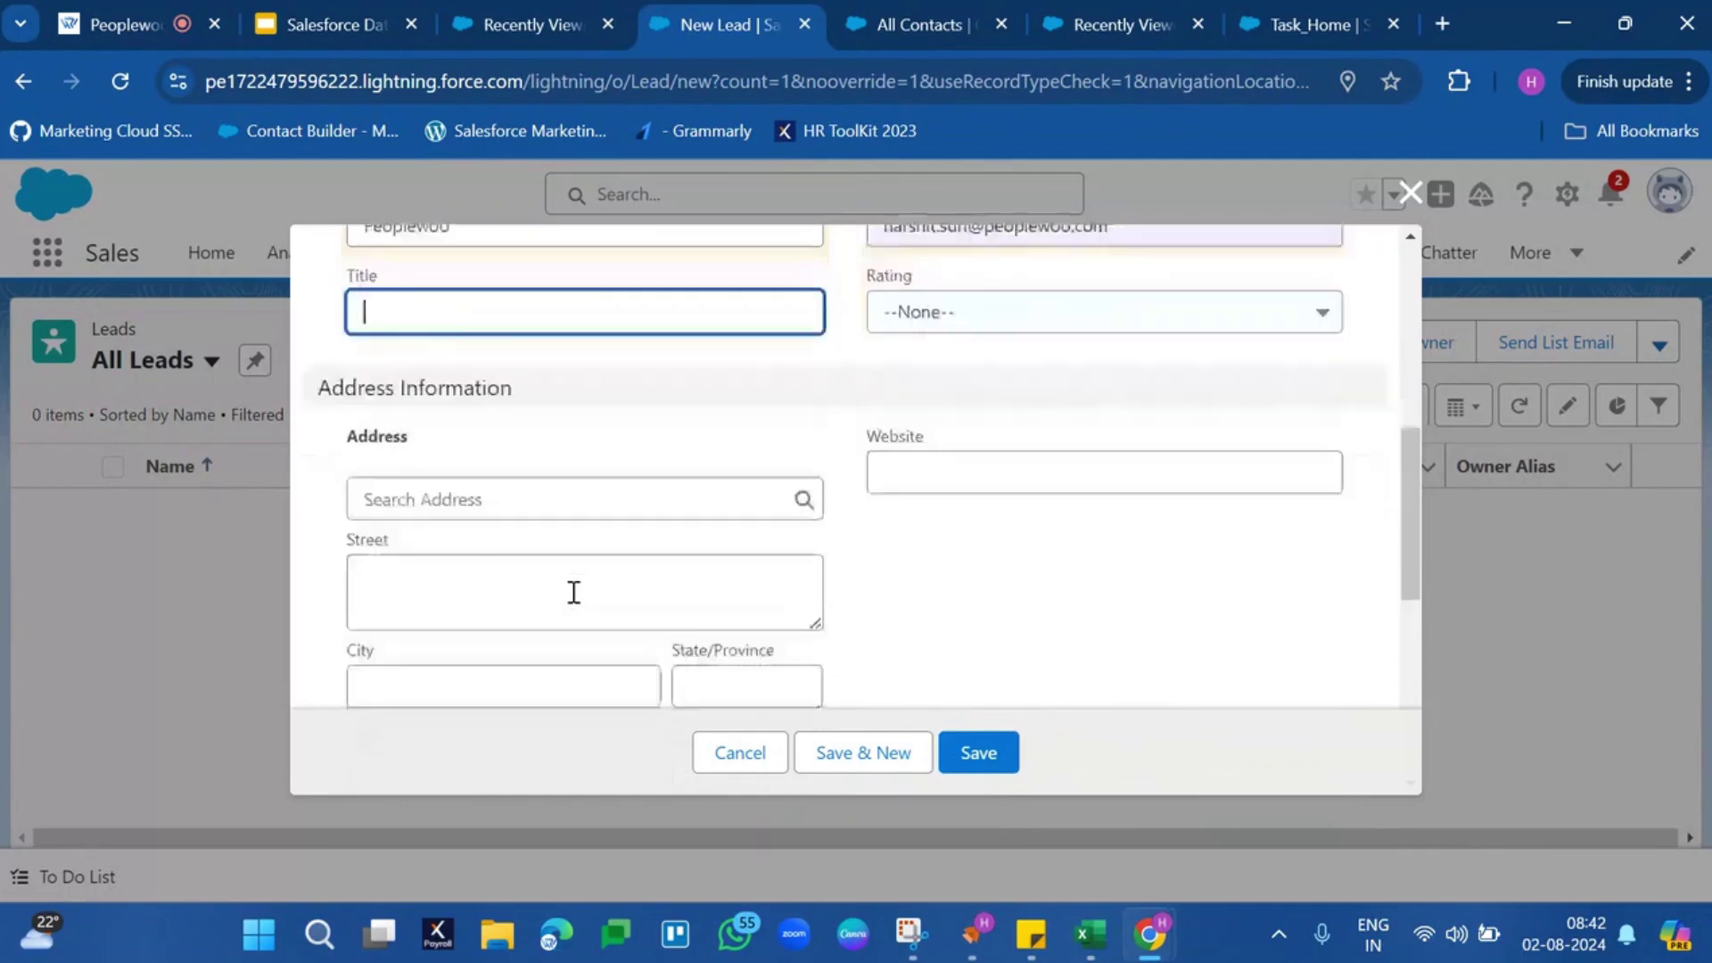
{"action": "left_click", "coordinate": [633, 431]}
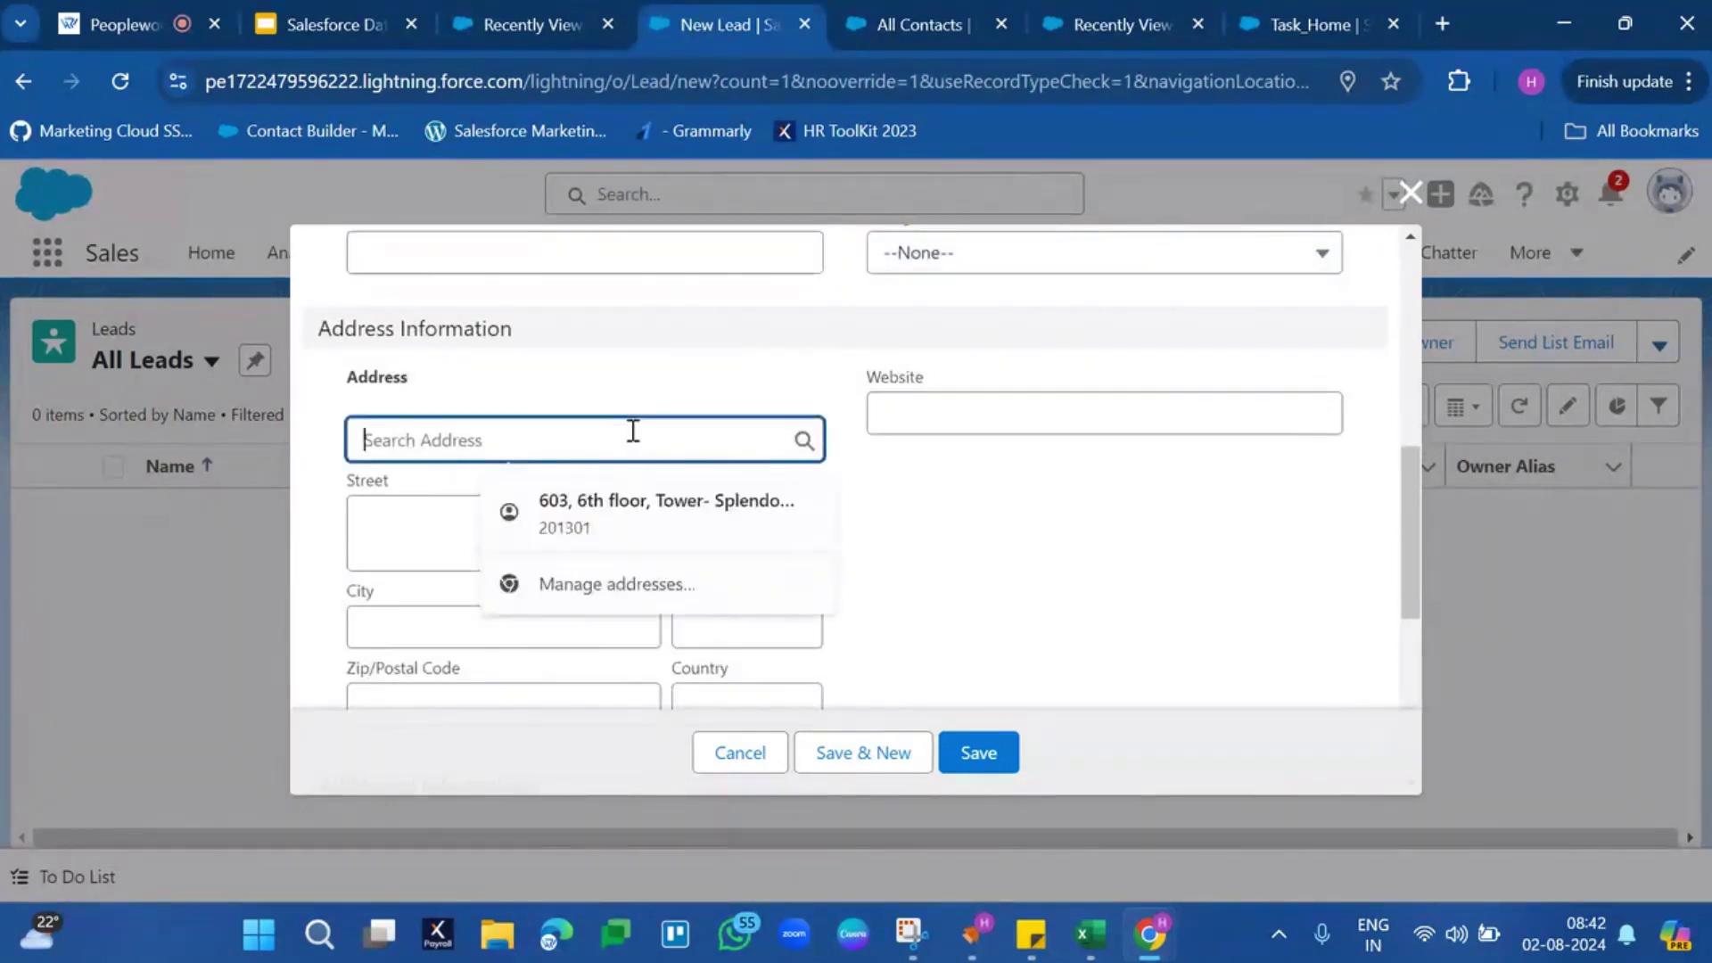
{"action": "left_click", "coordinate": [634, 510]}
{"action": "left_click", "coordinate": [955, 530]}
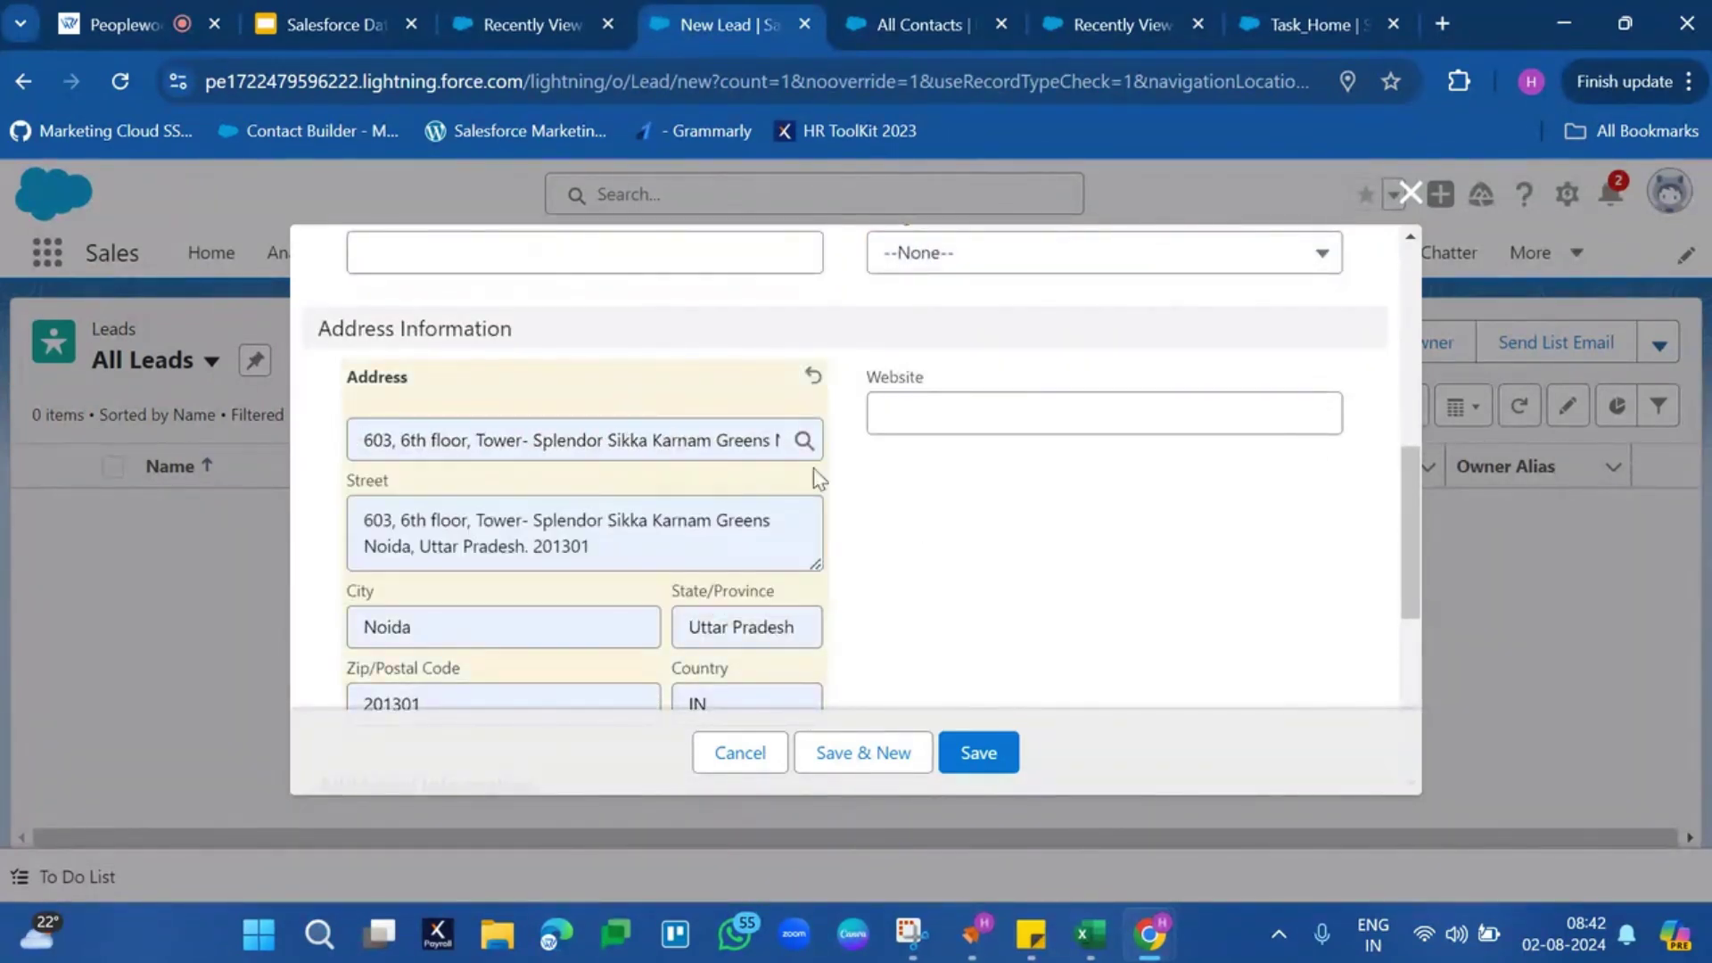
{"action": "left_click", "coordinate": [981, 754]}
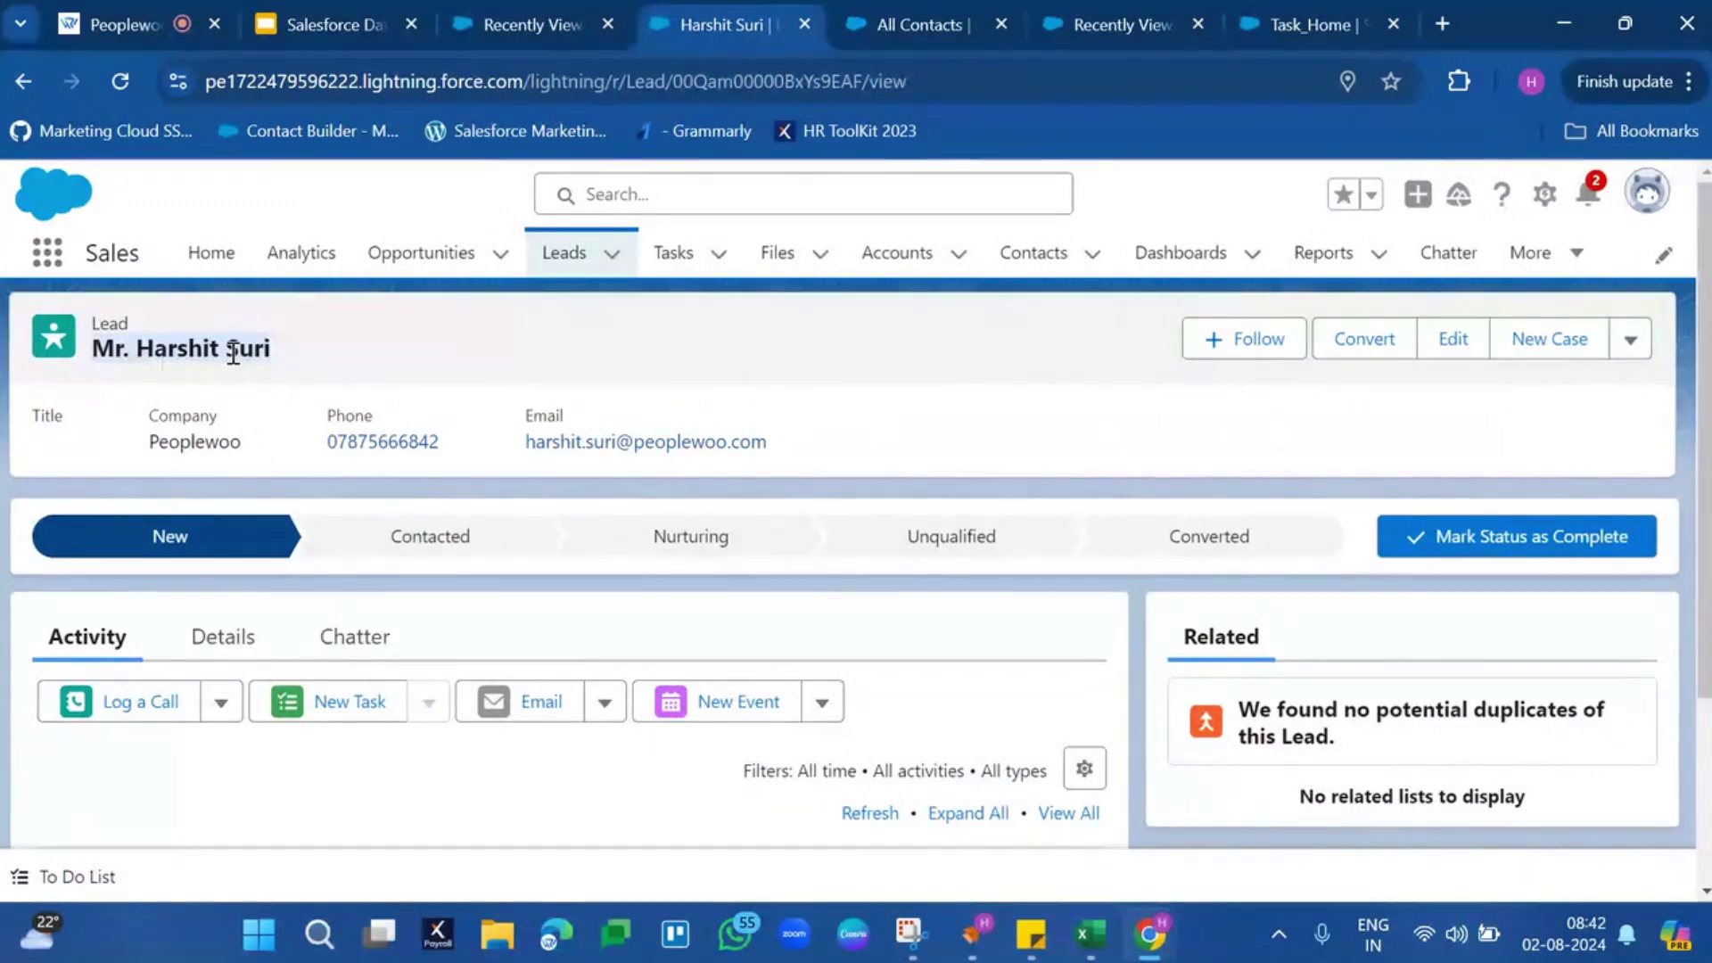
Switch to the Data Cloud app and open the Lead_Home data stream
{"action": "left_click", "coordinate": [60, 270]}
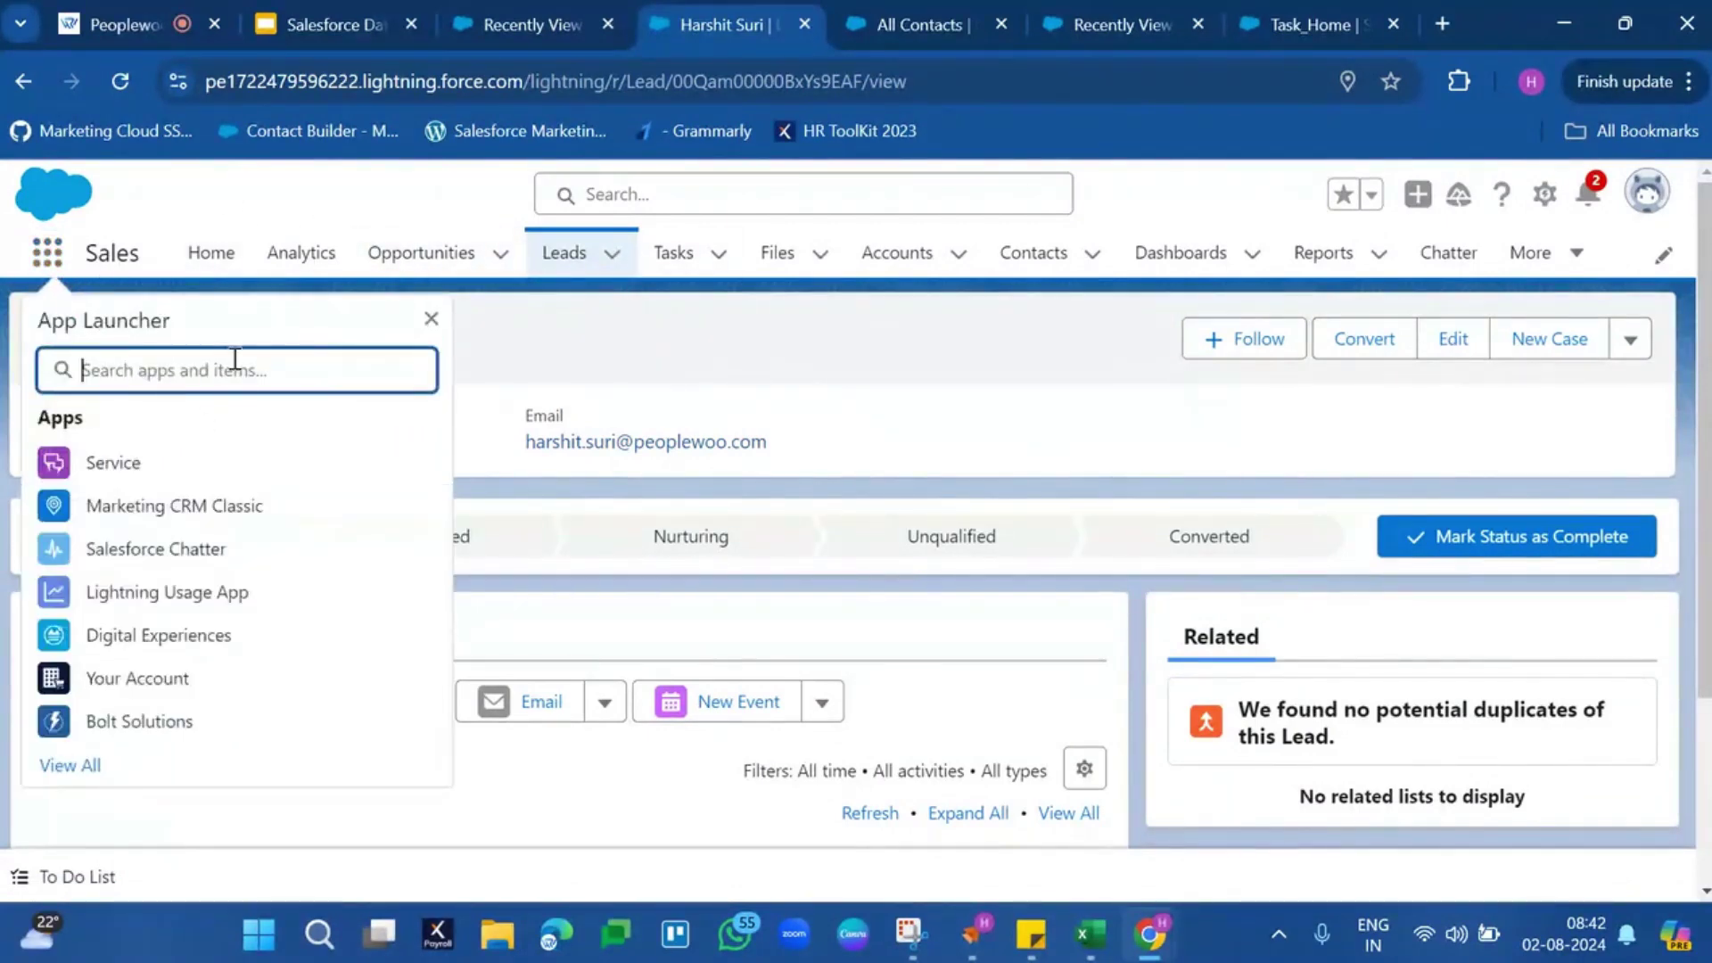
{"action": "type", "text": "data"}
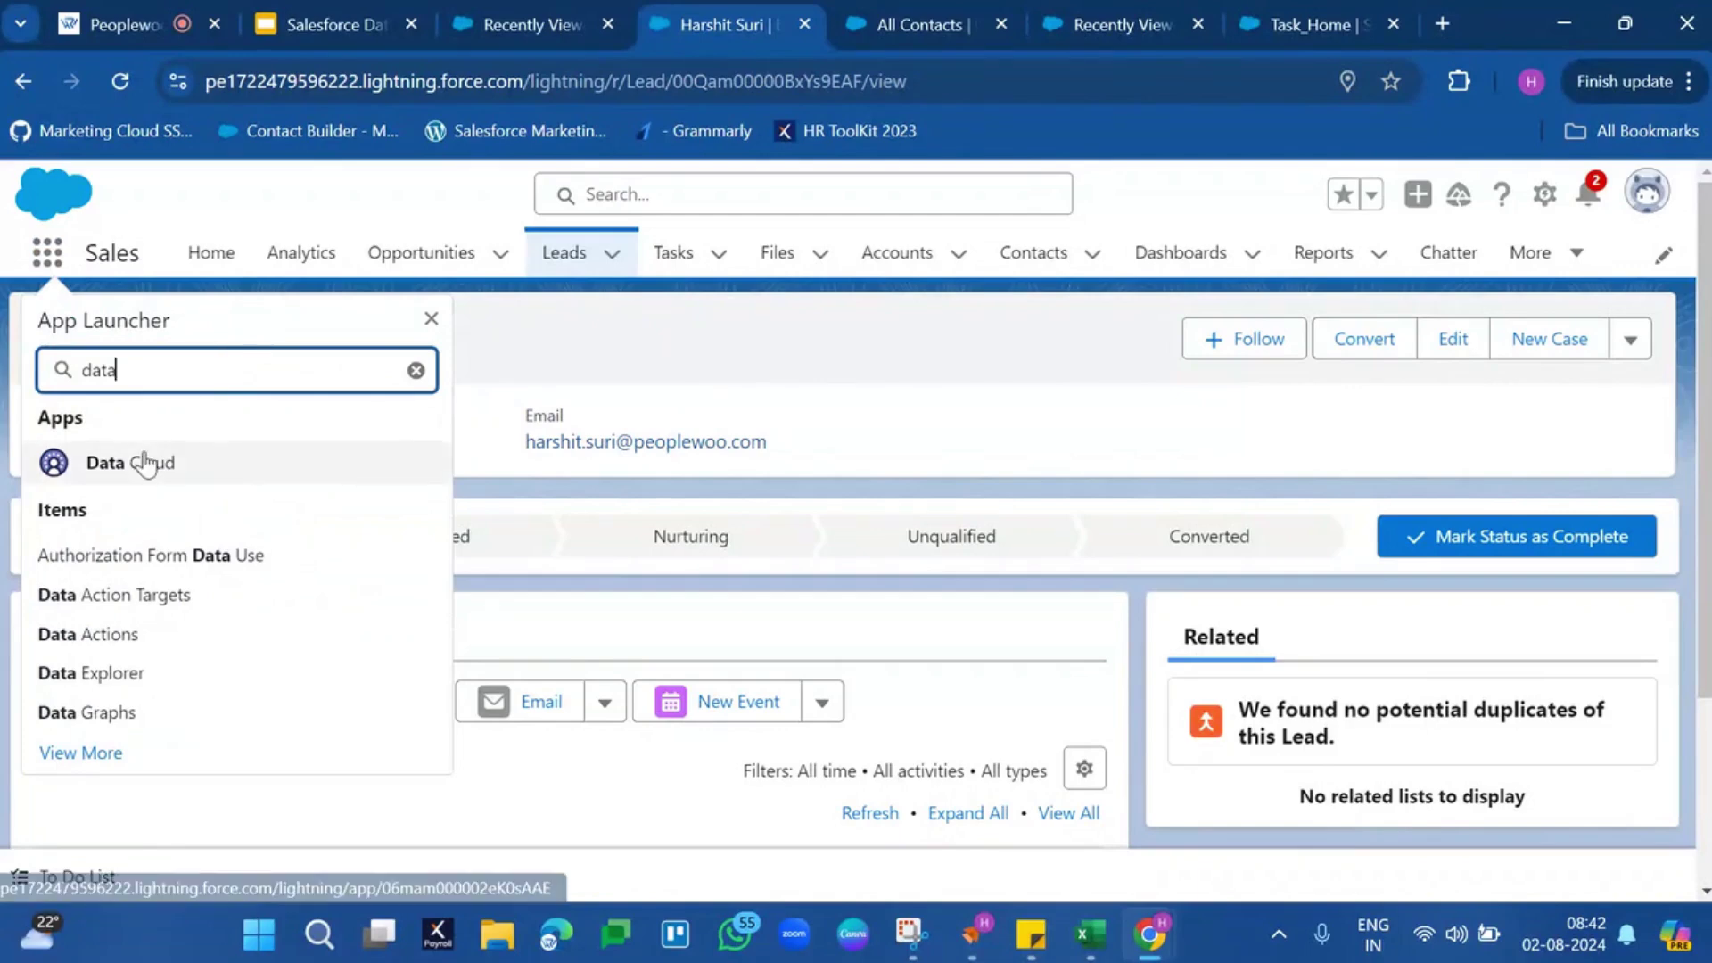
{"action": "left_click", "coordinate": [143, 462]}
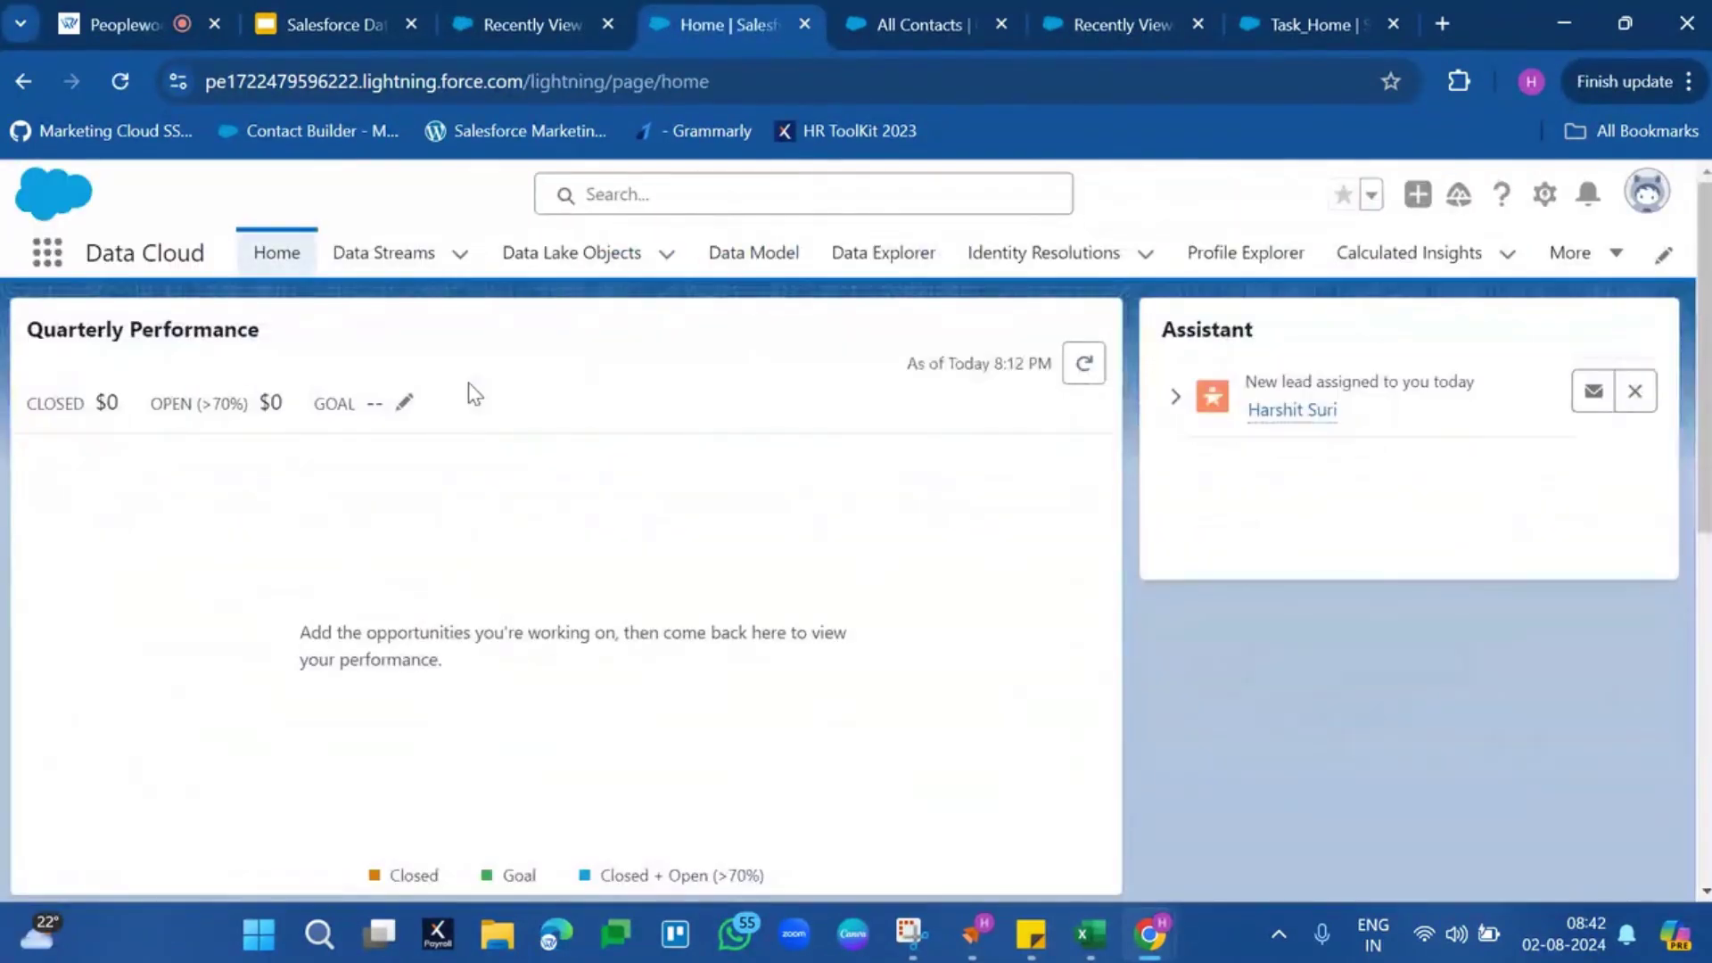
{"action": "left_click", "coordinate": [376, 254]}
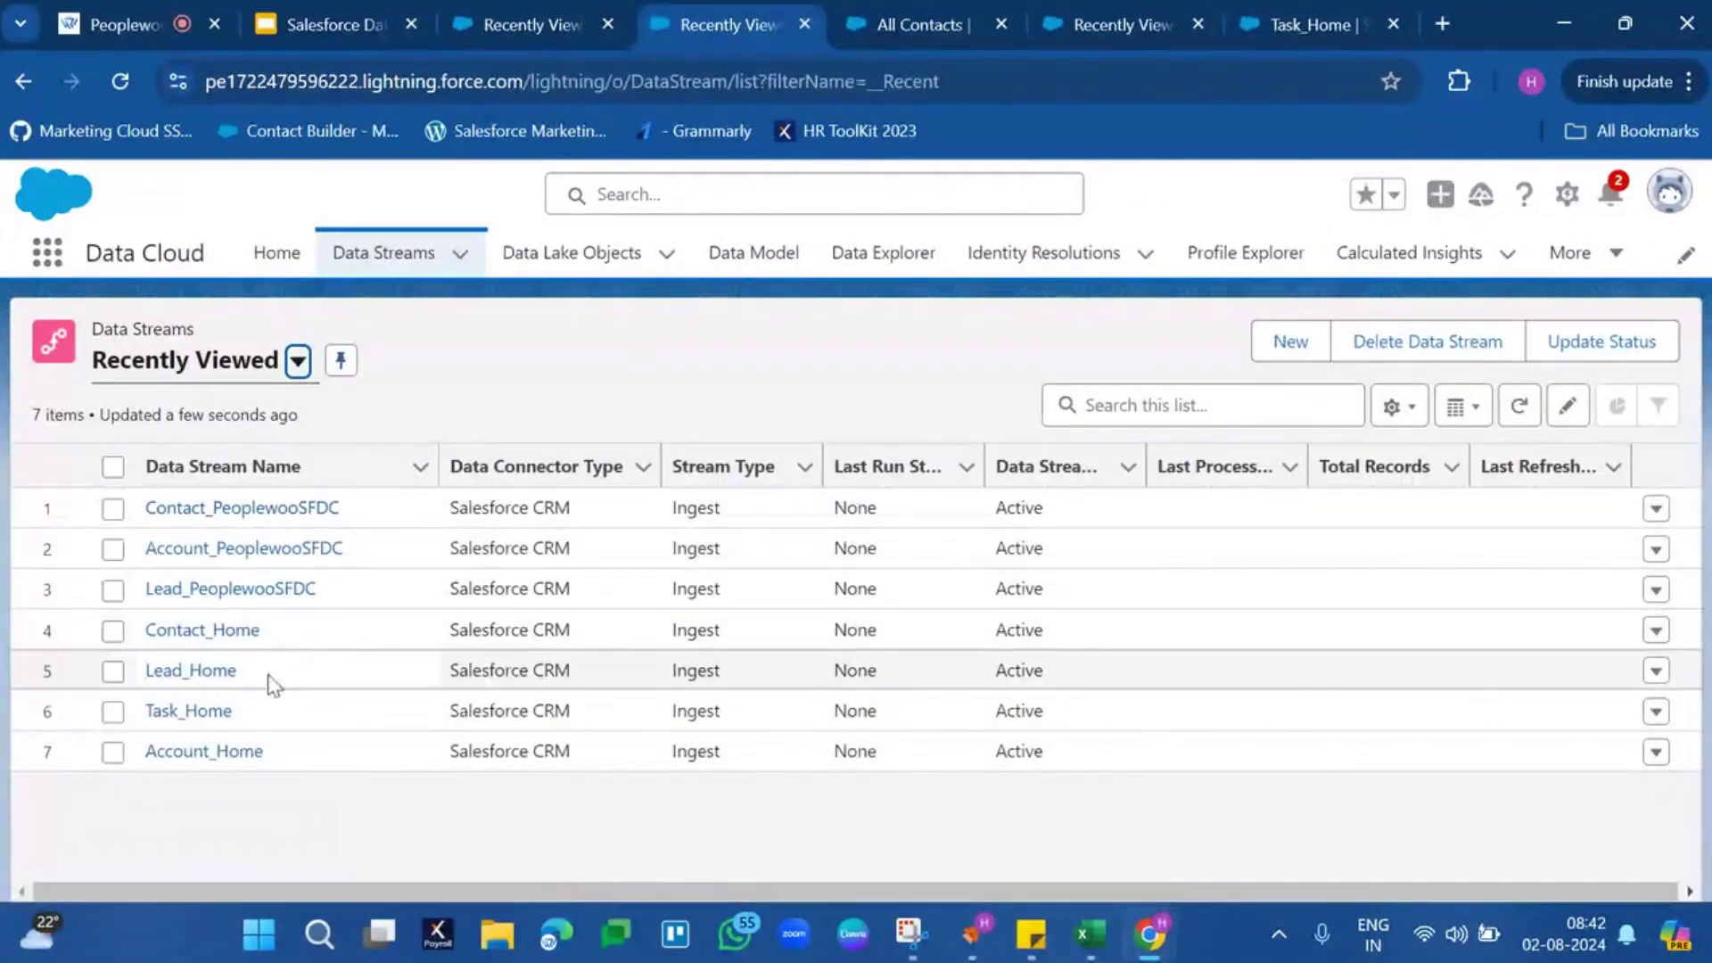
{"action": "left_click", "coordinate": [212, 683]}
{"action": "left_click", "coordinate": [221, 677]}
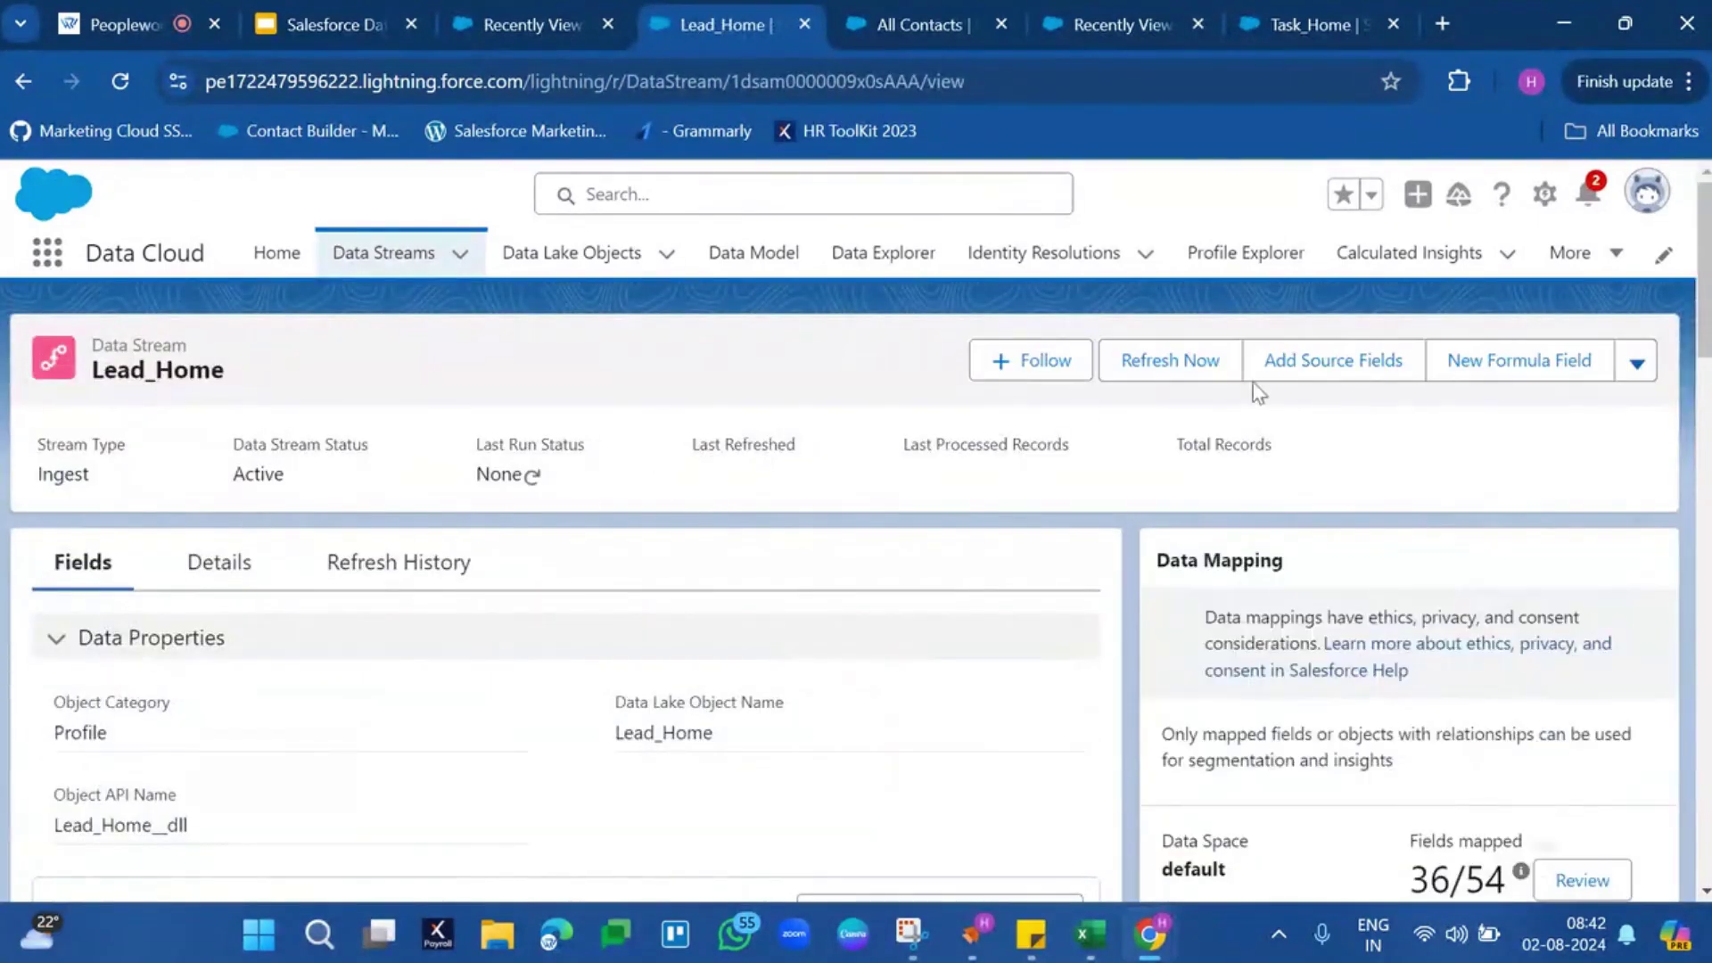
Run Refresh Now on Lead_Home and reload to show the Pending status
{"action": "left_click", "coordinate": [1637, 363]}
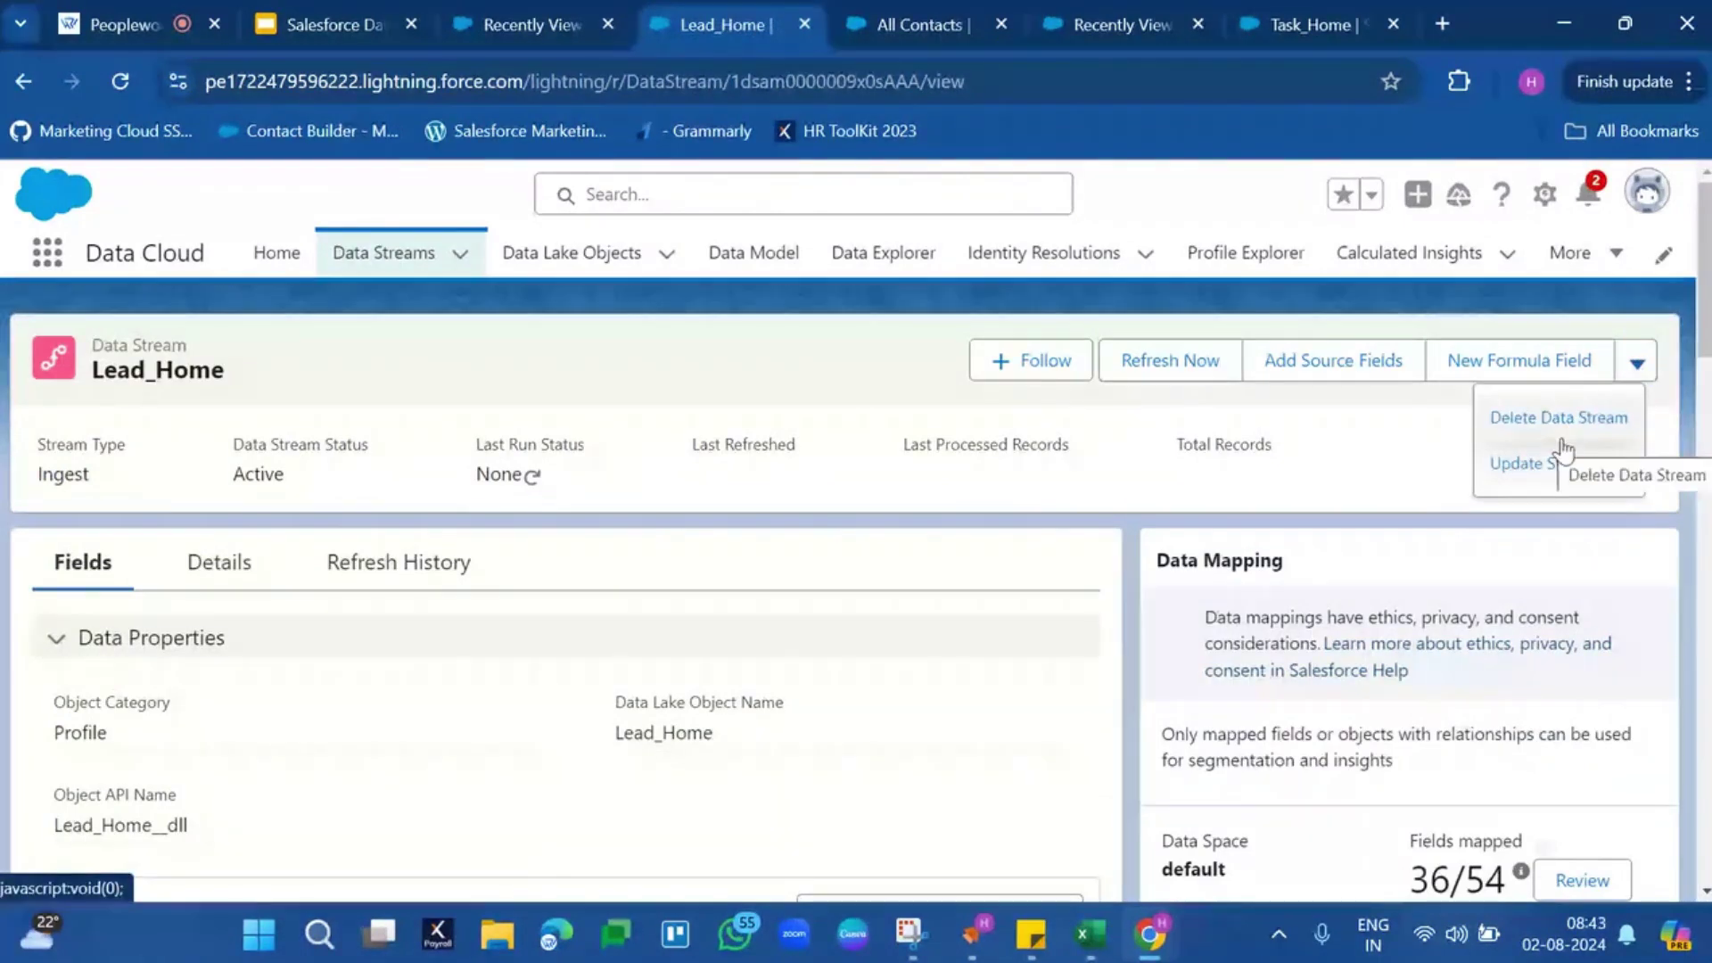
{"action": "left_click", "coordinate": [1218, 382]}
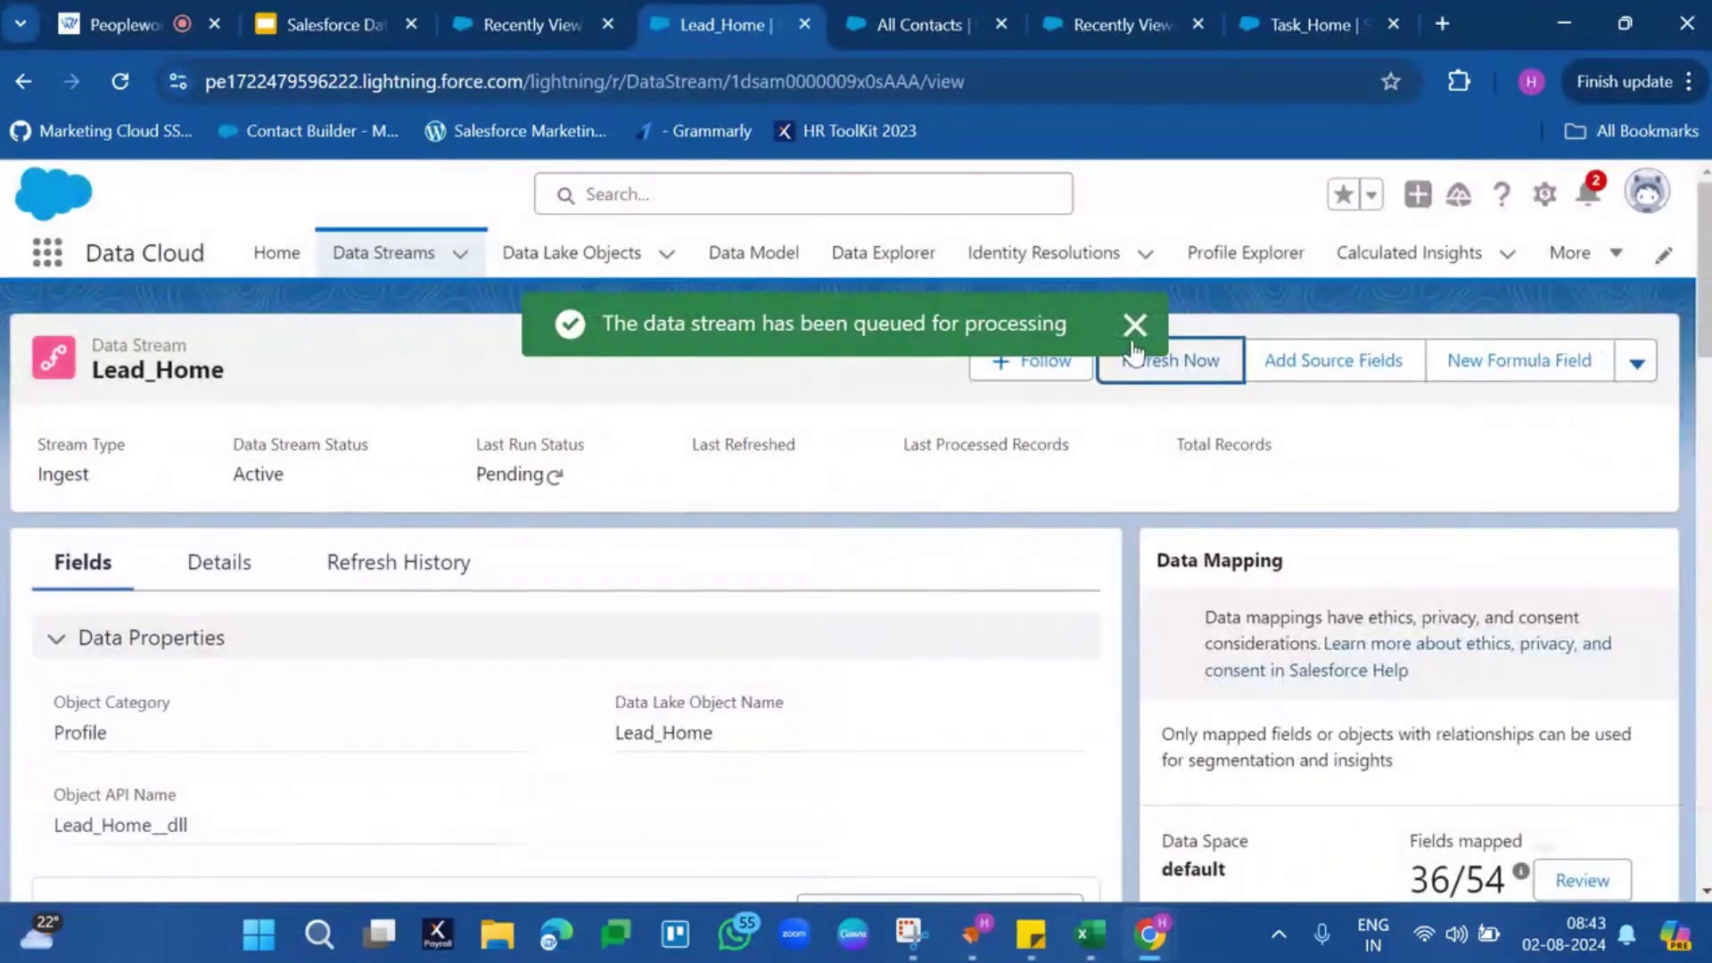
{"action": "left_click", "coordinate": [1135, 324]}
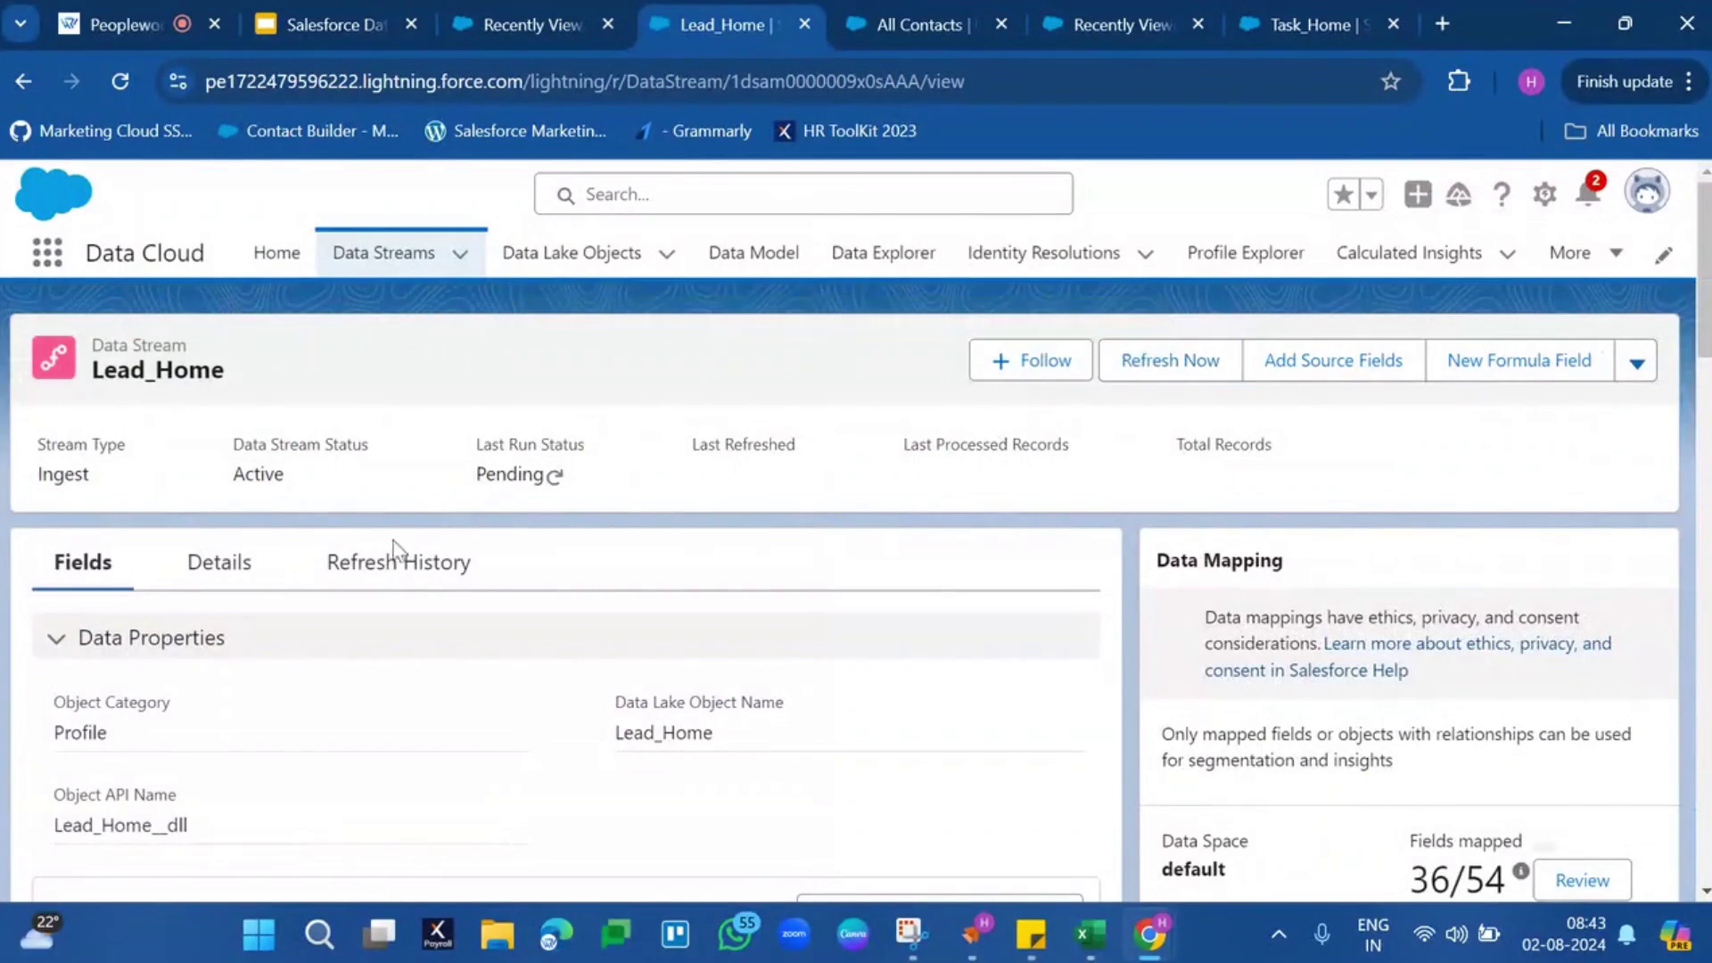
{"action": "left_click", "coordinate": [120, 80]}
View Lead_Home as a Data Lake Object in Data Explorer: 54 columns, no records
{"action": "double_click", "coordinate": [170, 374]}
{"action": "left_click", "coordinate": [874, 258]}
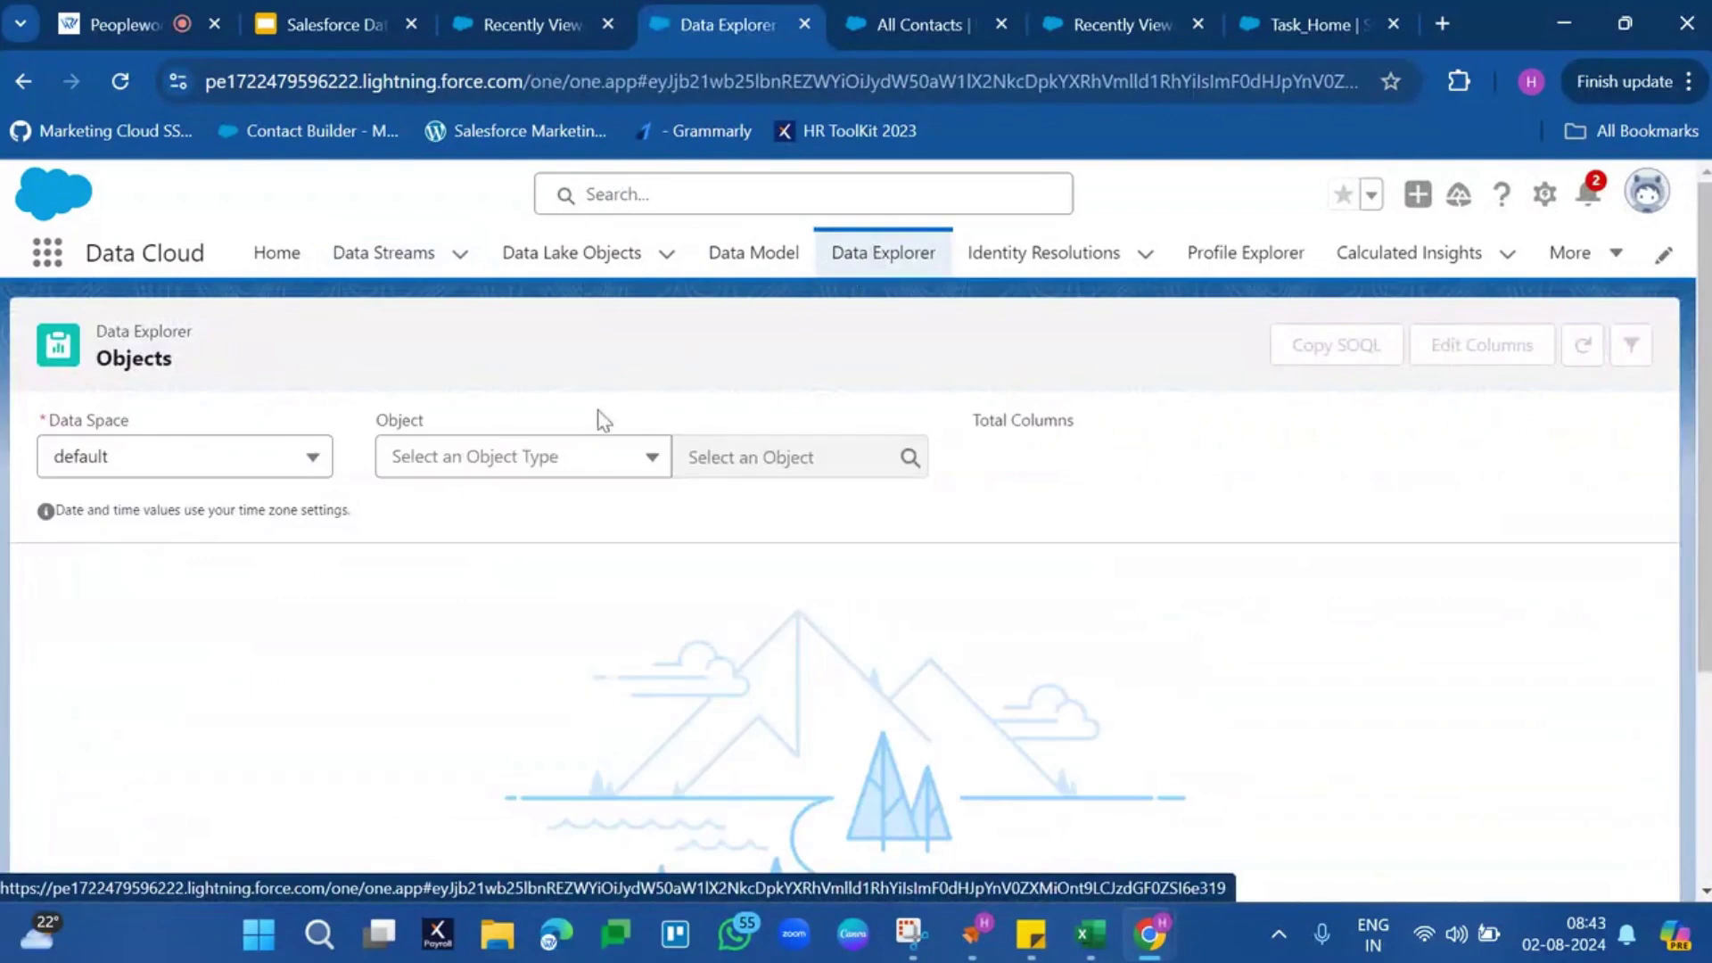
{"action": "left_click", "coordinate": [548, 468]}
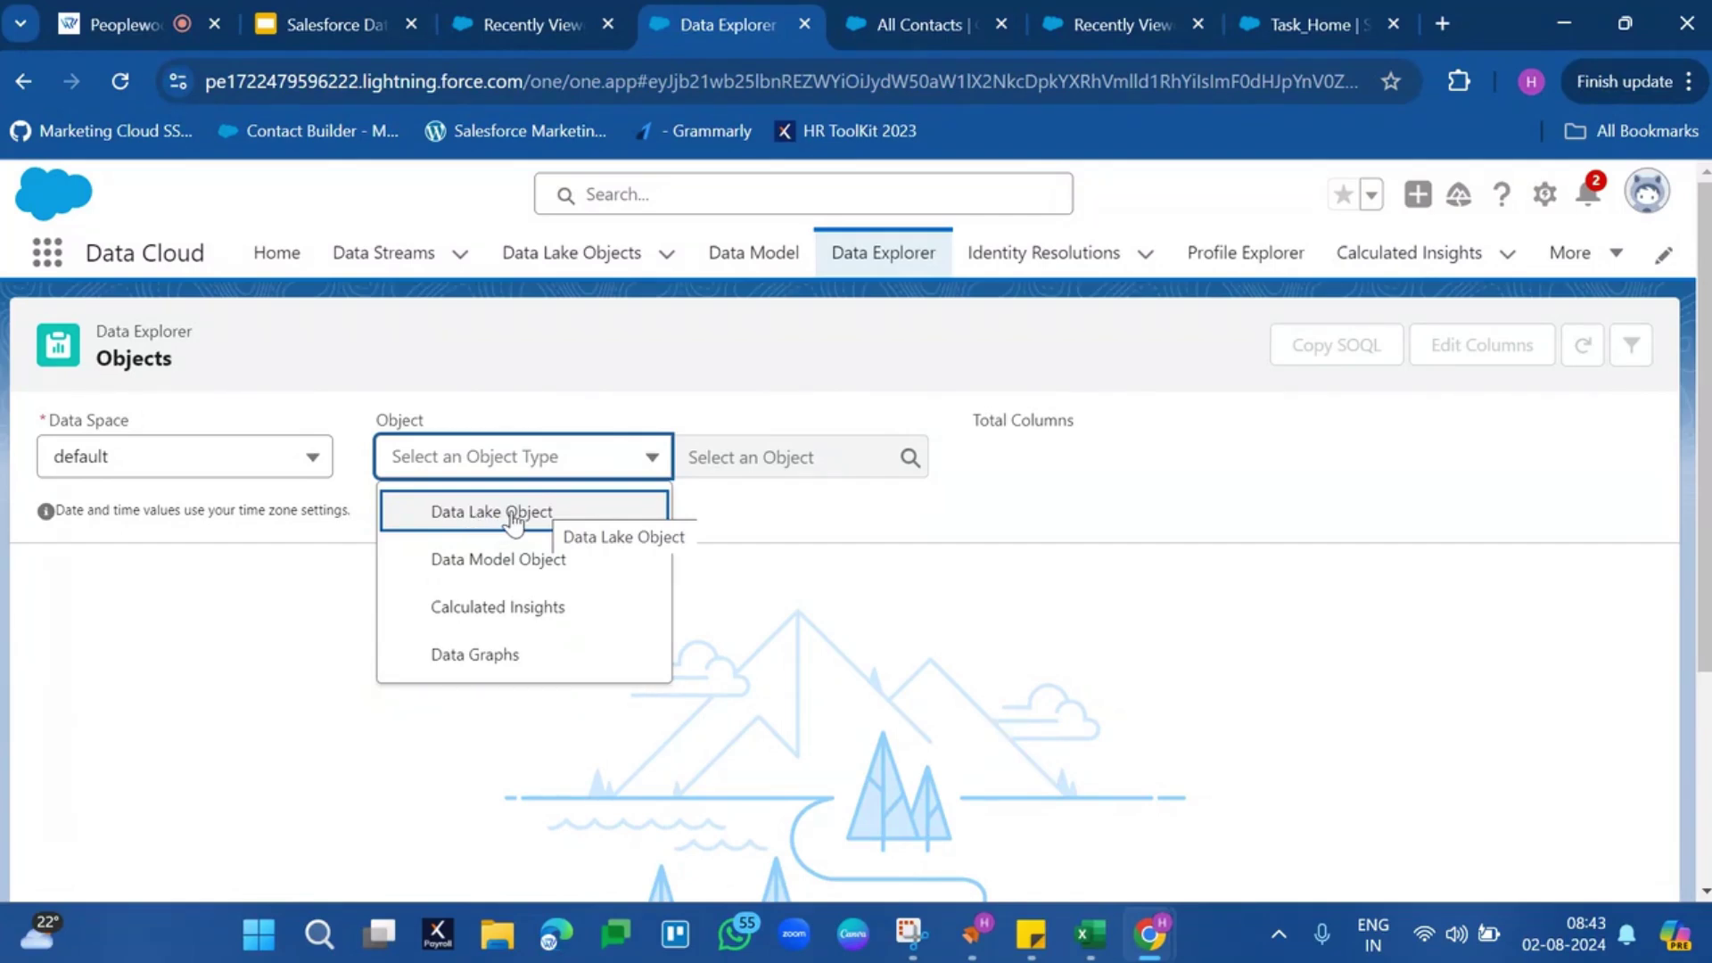
{"action": "left_click", "coordinate": [514, 522]}
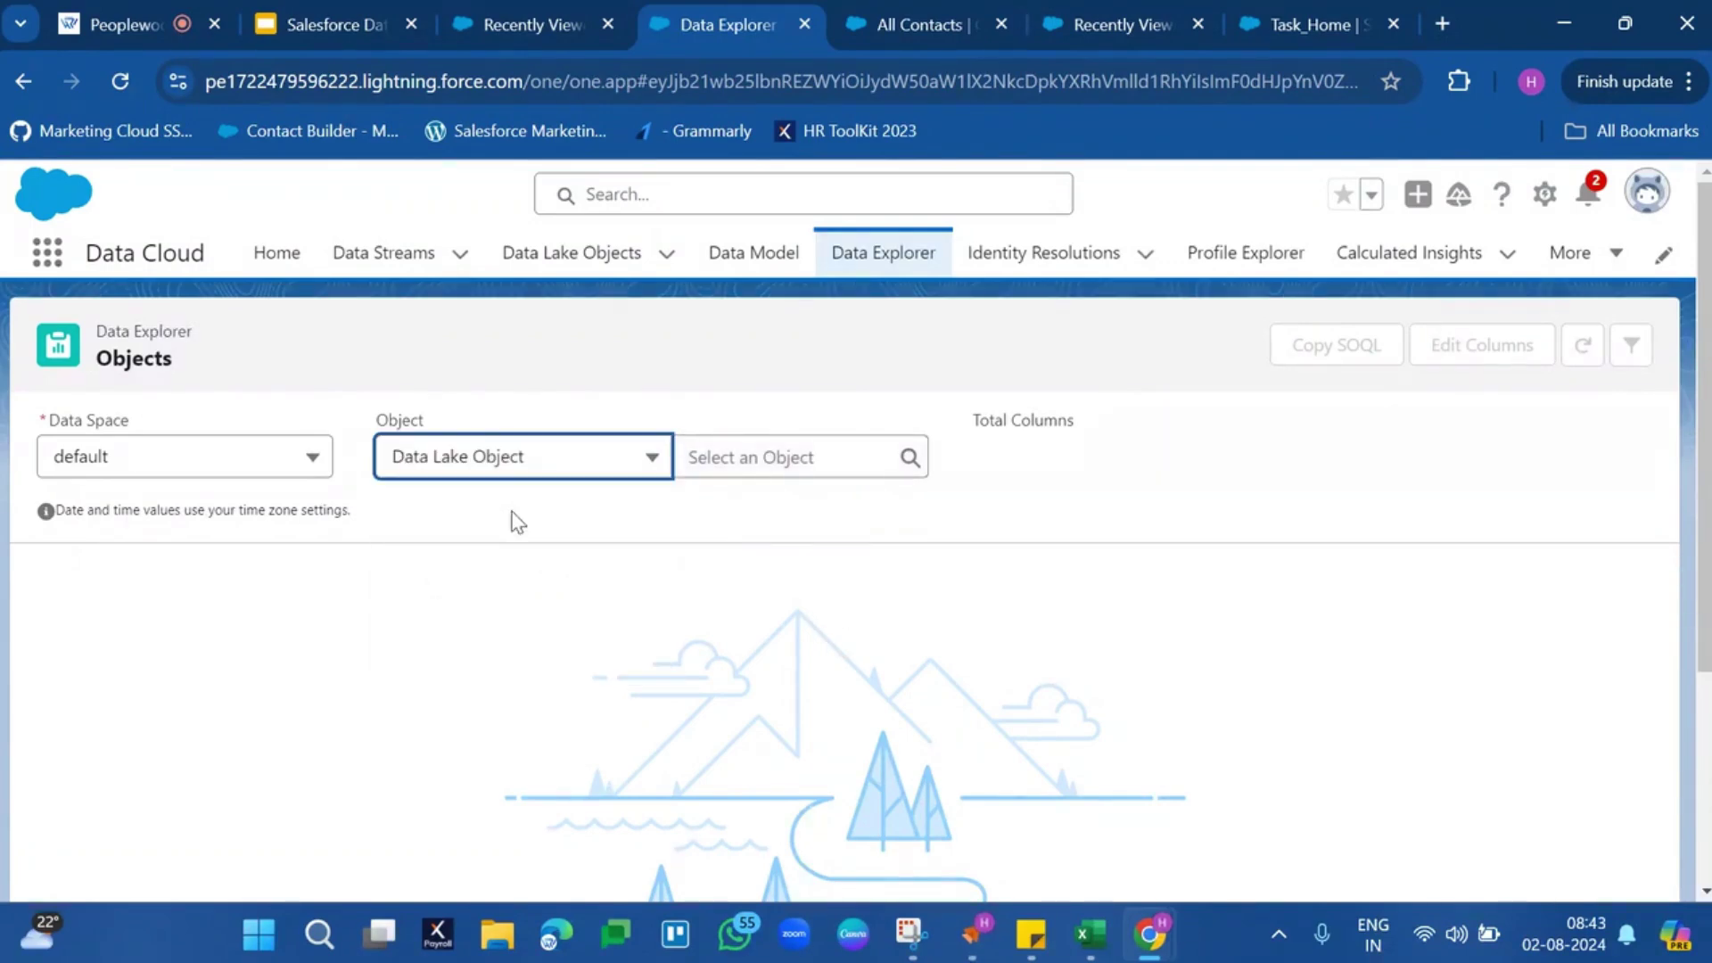
{"action": "left_click", "coordinate": [718, 455]}
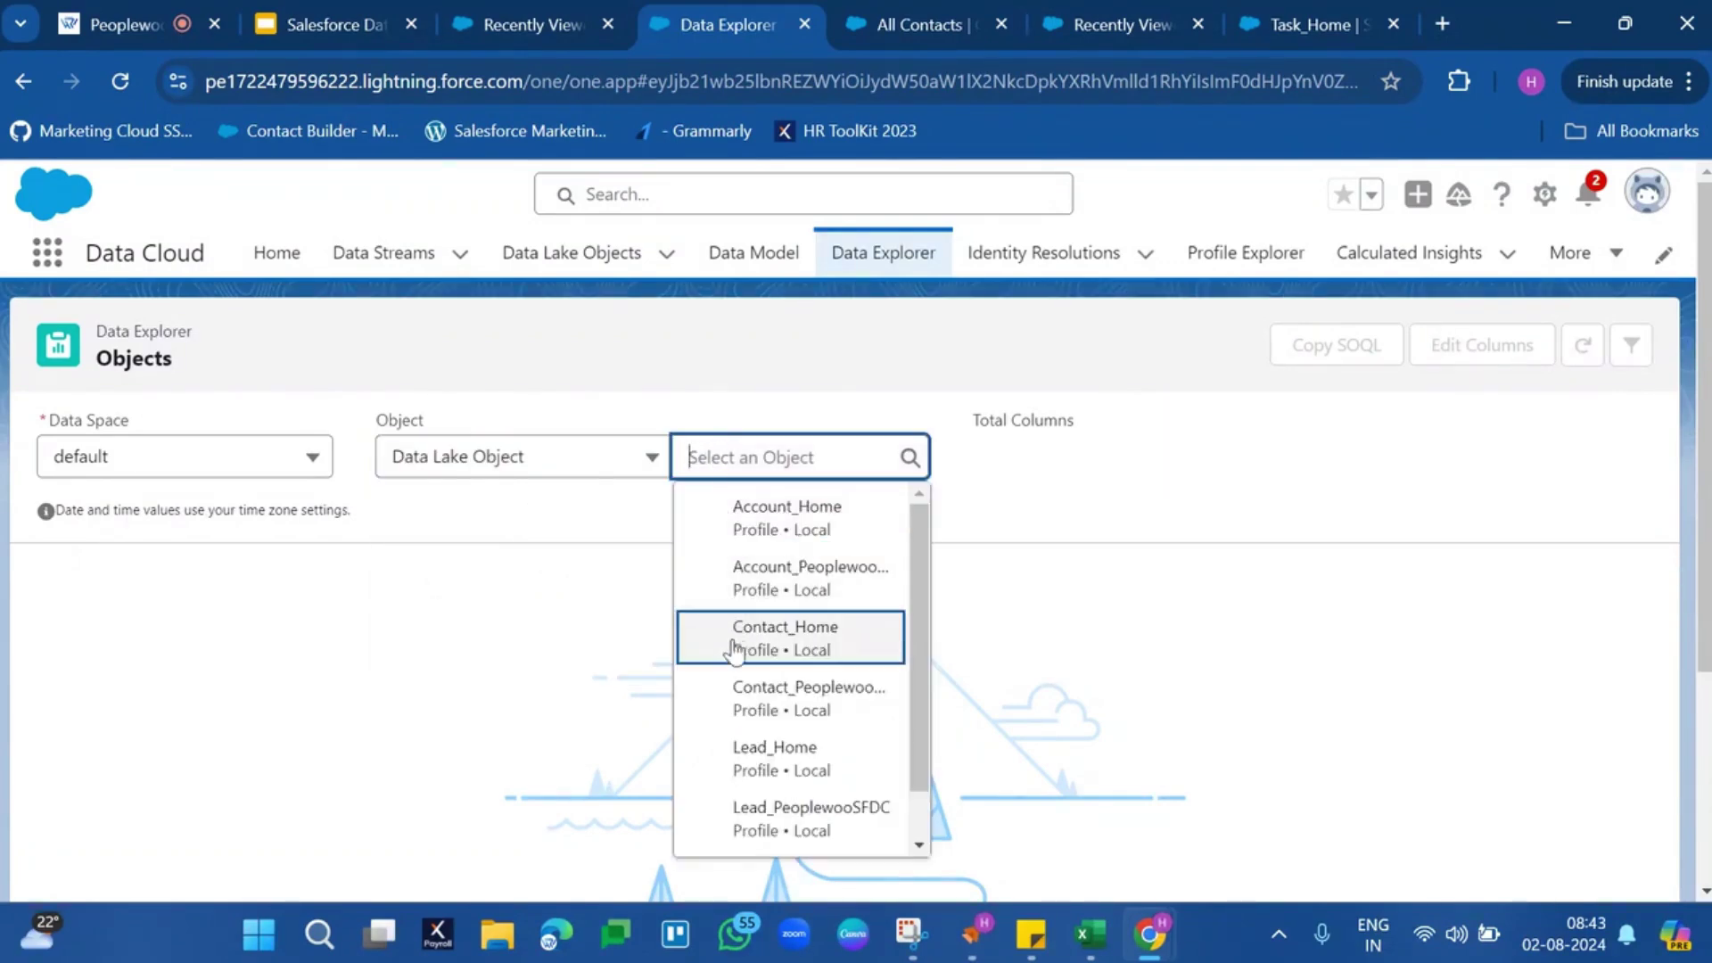
{"action": "left_click", "coordinate": [740, 769]}
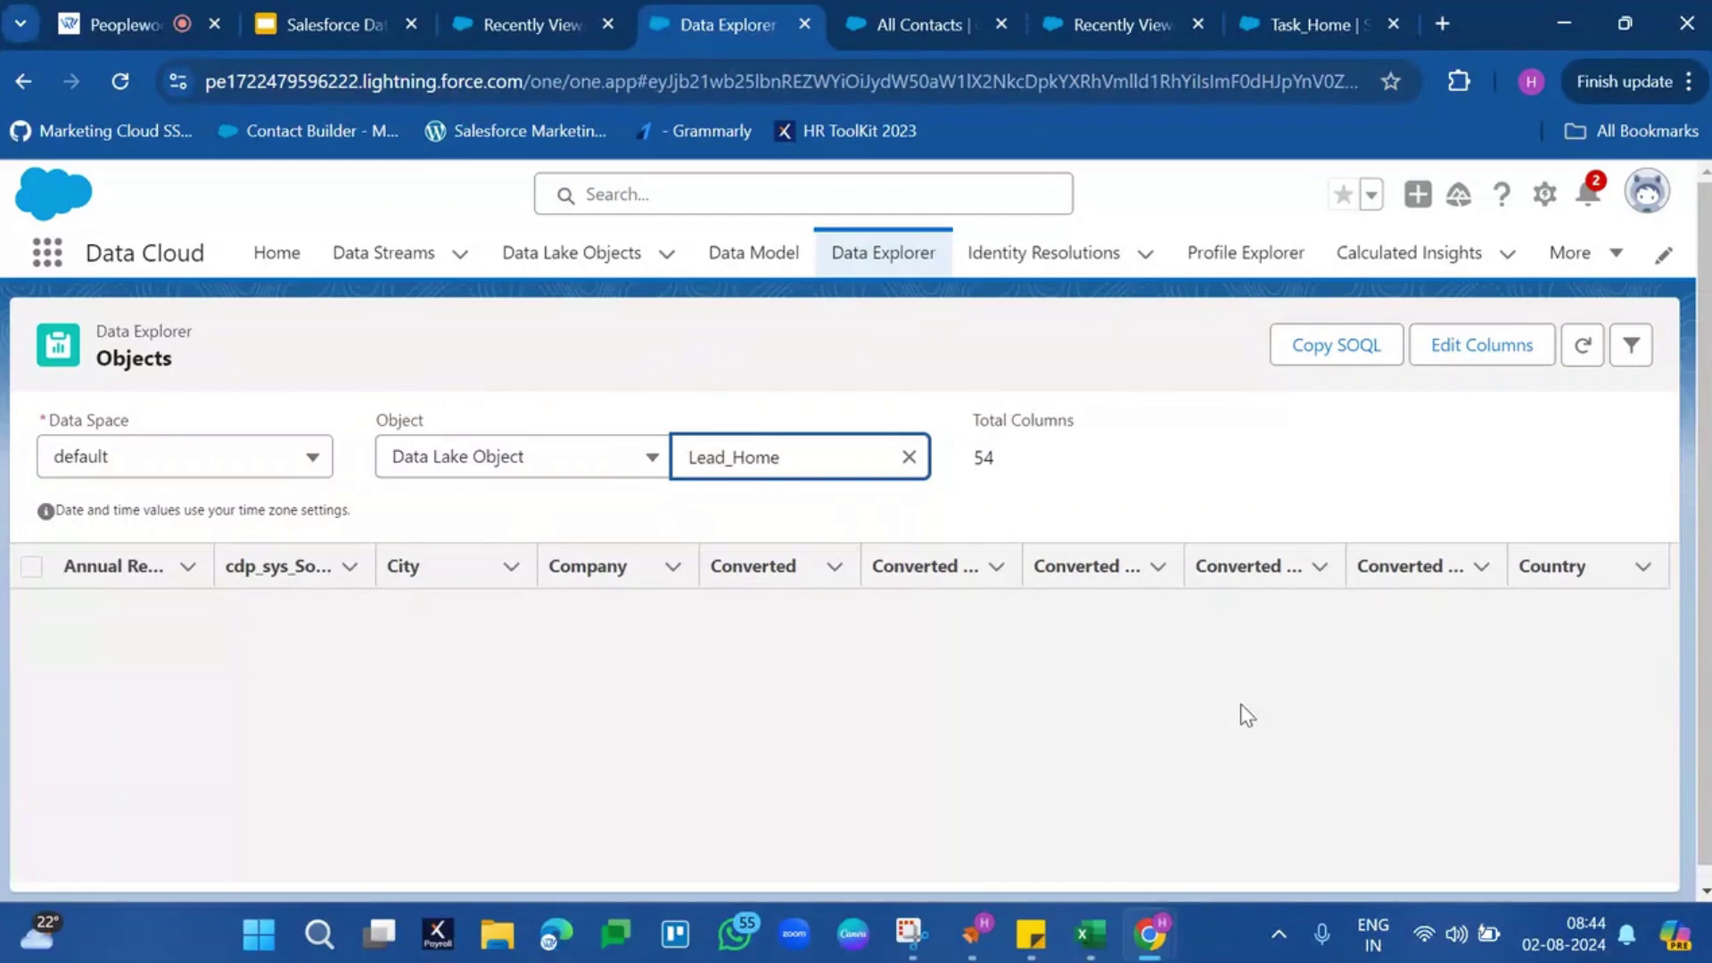
{"action": "left_click", "coordinate": [389, 267]}
Reload the Data Streams list to show Lead_Home as Pending, and widen the Data Stream Name column
{"action": "left_click", "coordinate": [511, 43]}
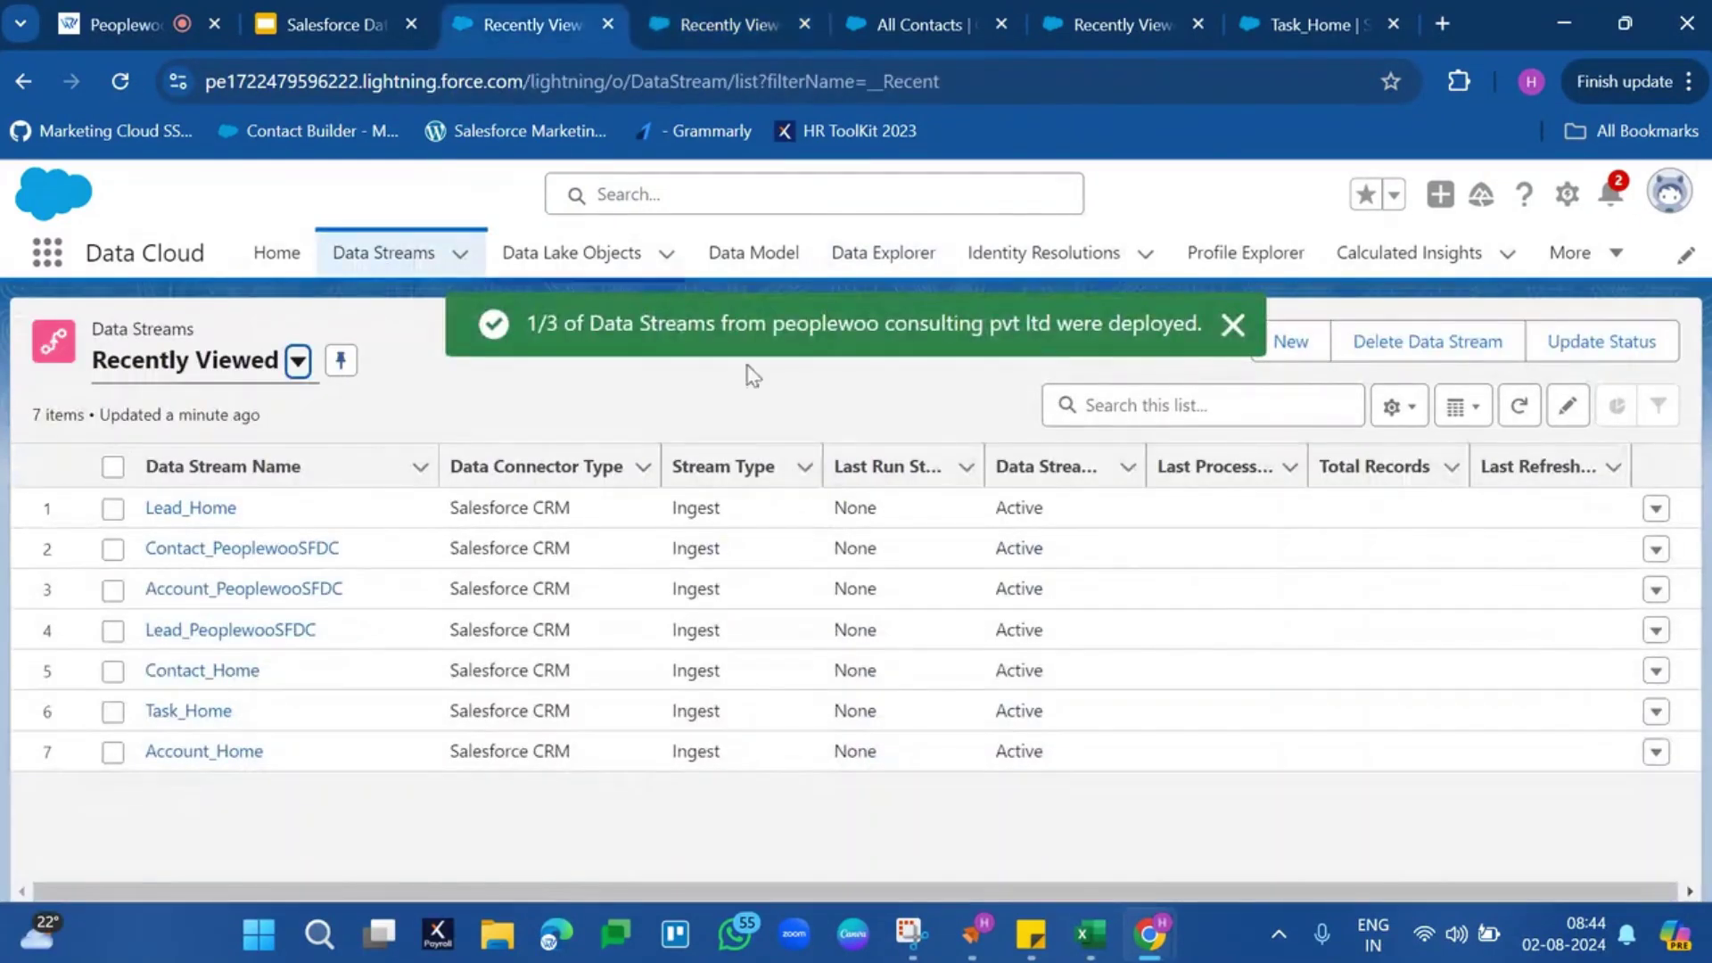
{"action": "left_click", "coordinate": [1233, 325]}
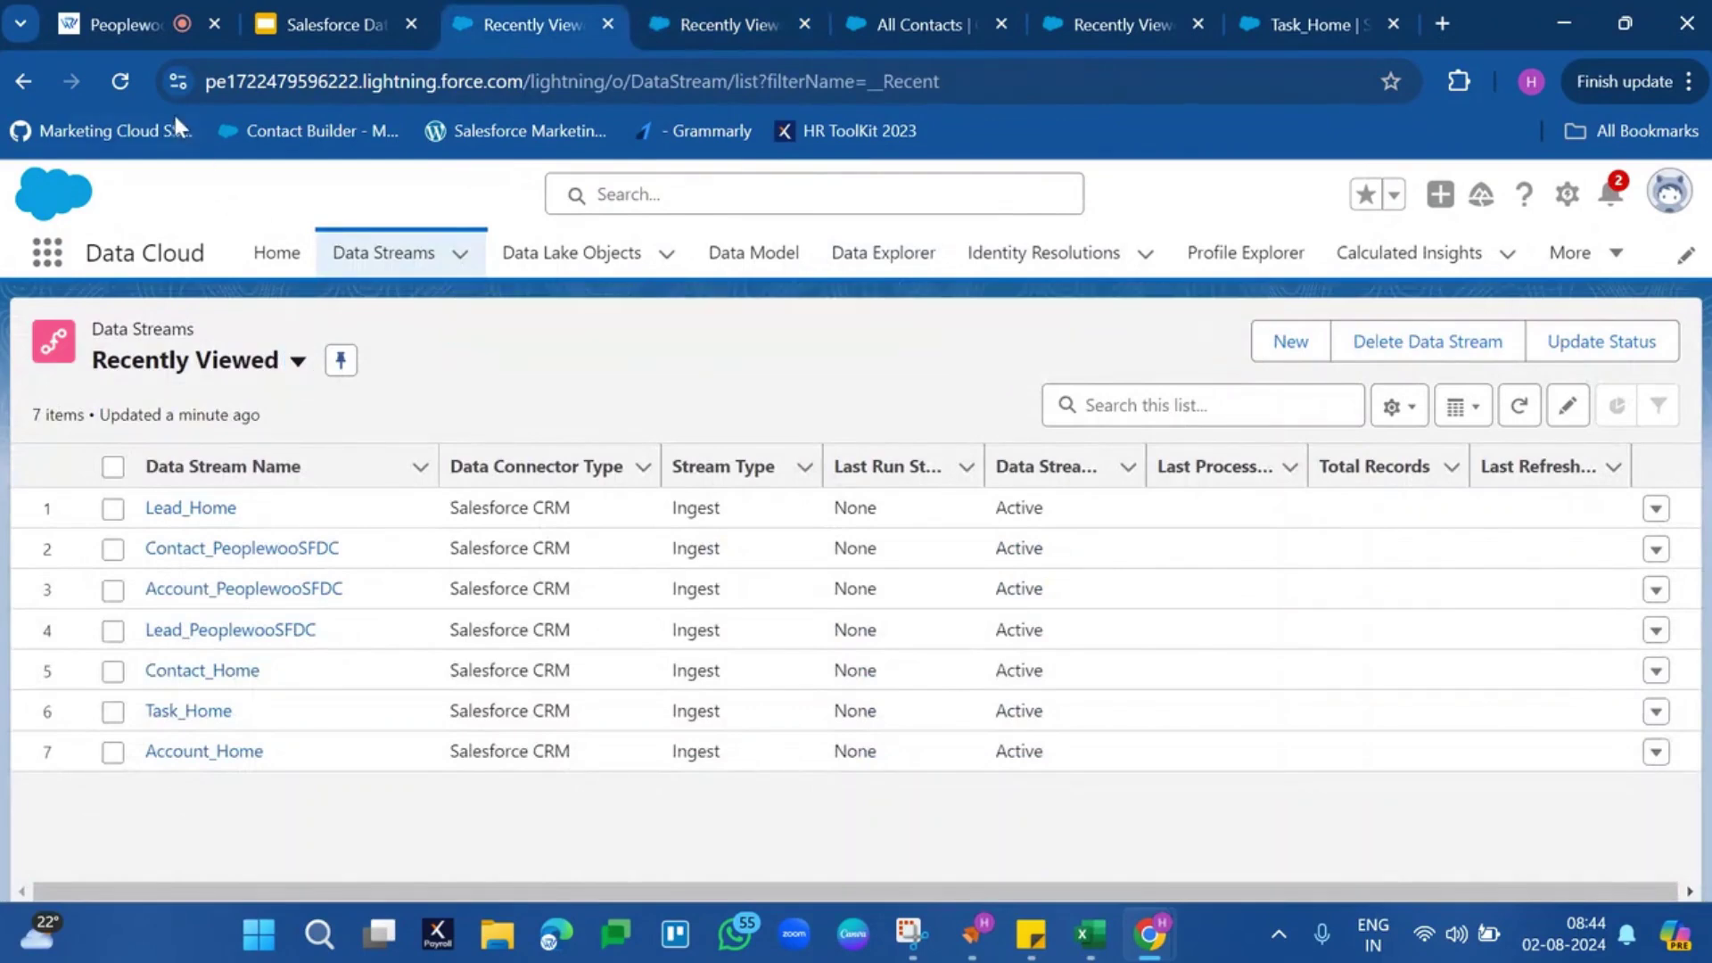
{"action": "left_click", "coordinate": [139, 87]}
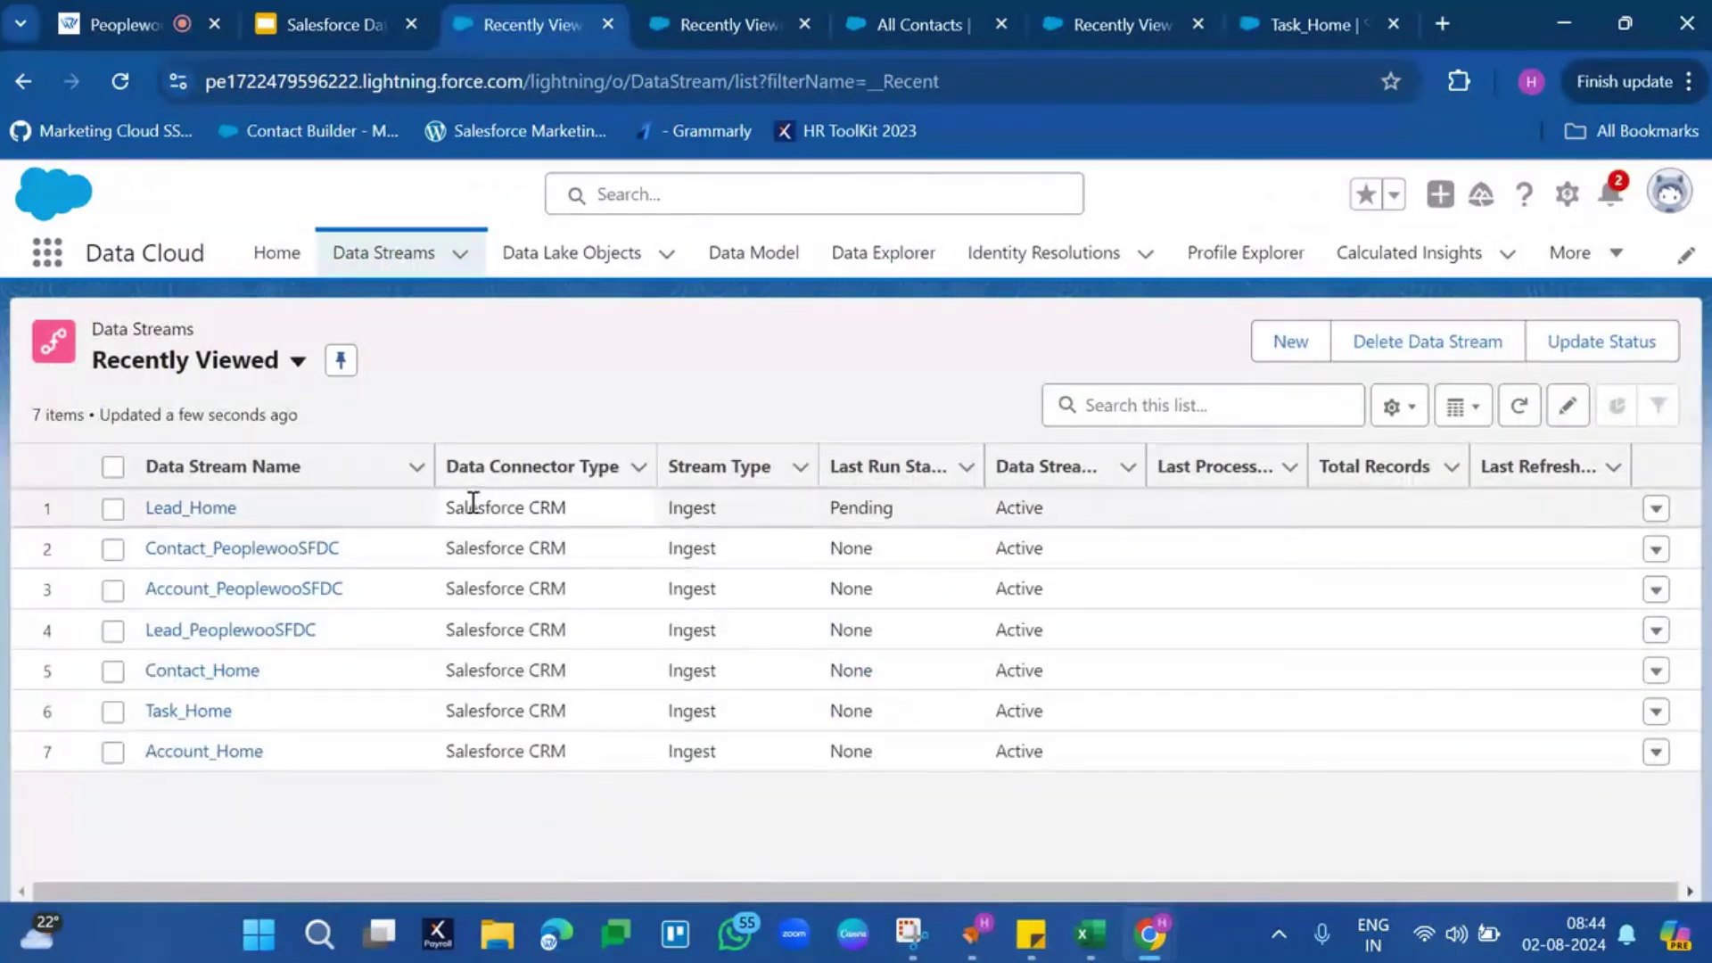
{"action": "left_click_drag", "start_coordinate": [434, 466], "coordinate": [626, 465]}
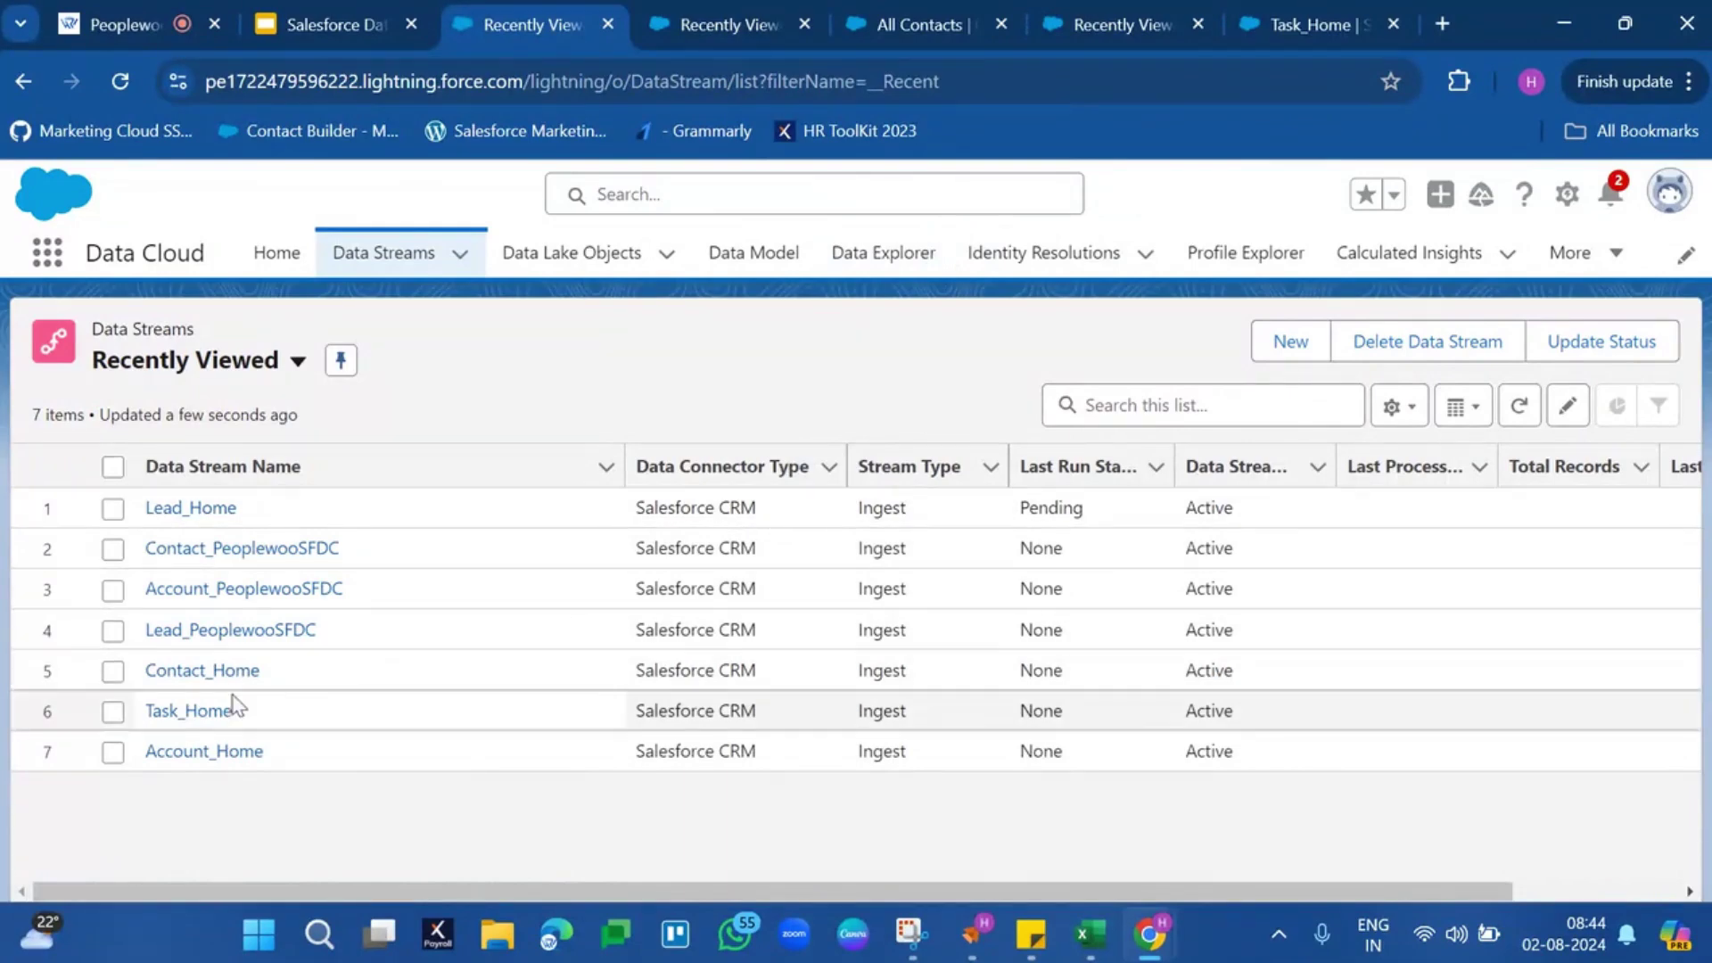
Open the Lead_PeoplewooSFDC data stream and its Data Mapping review
{"action": "left_click", "coordinate": [246, 631]}
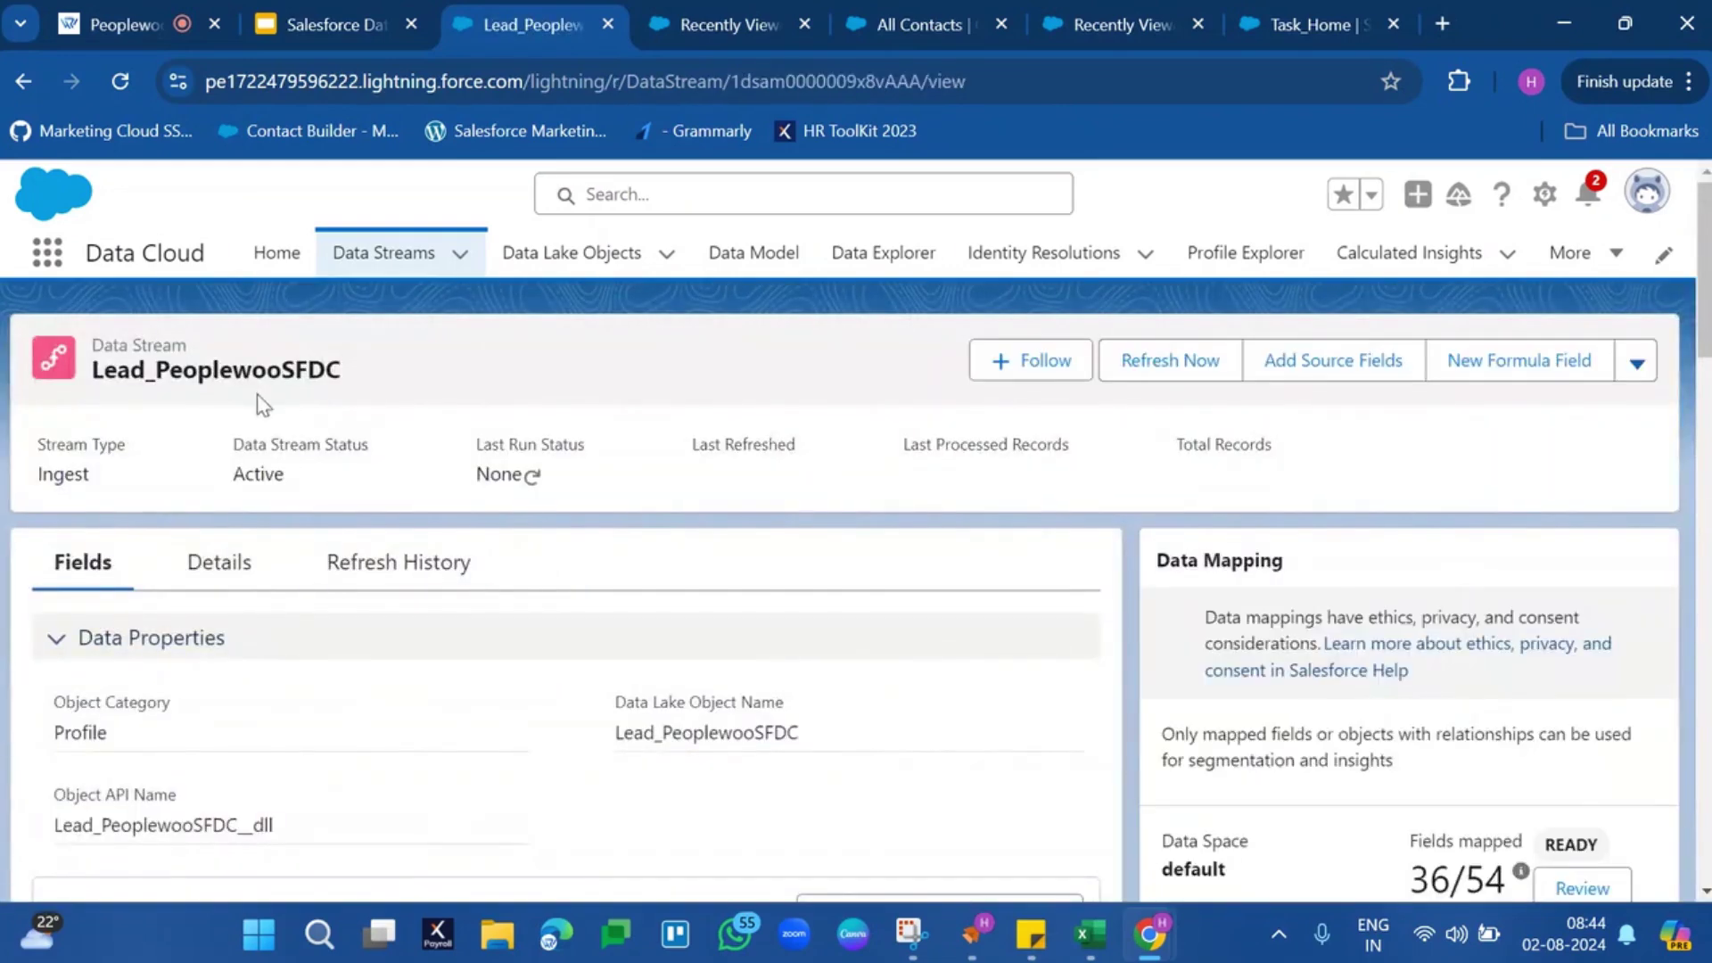
{"action": "scroll", "coordinate": [1413, 648], "scroll_direction": "down", "scroll_amount": 1}
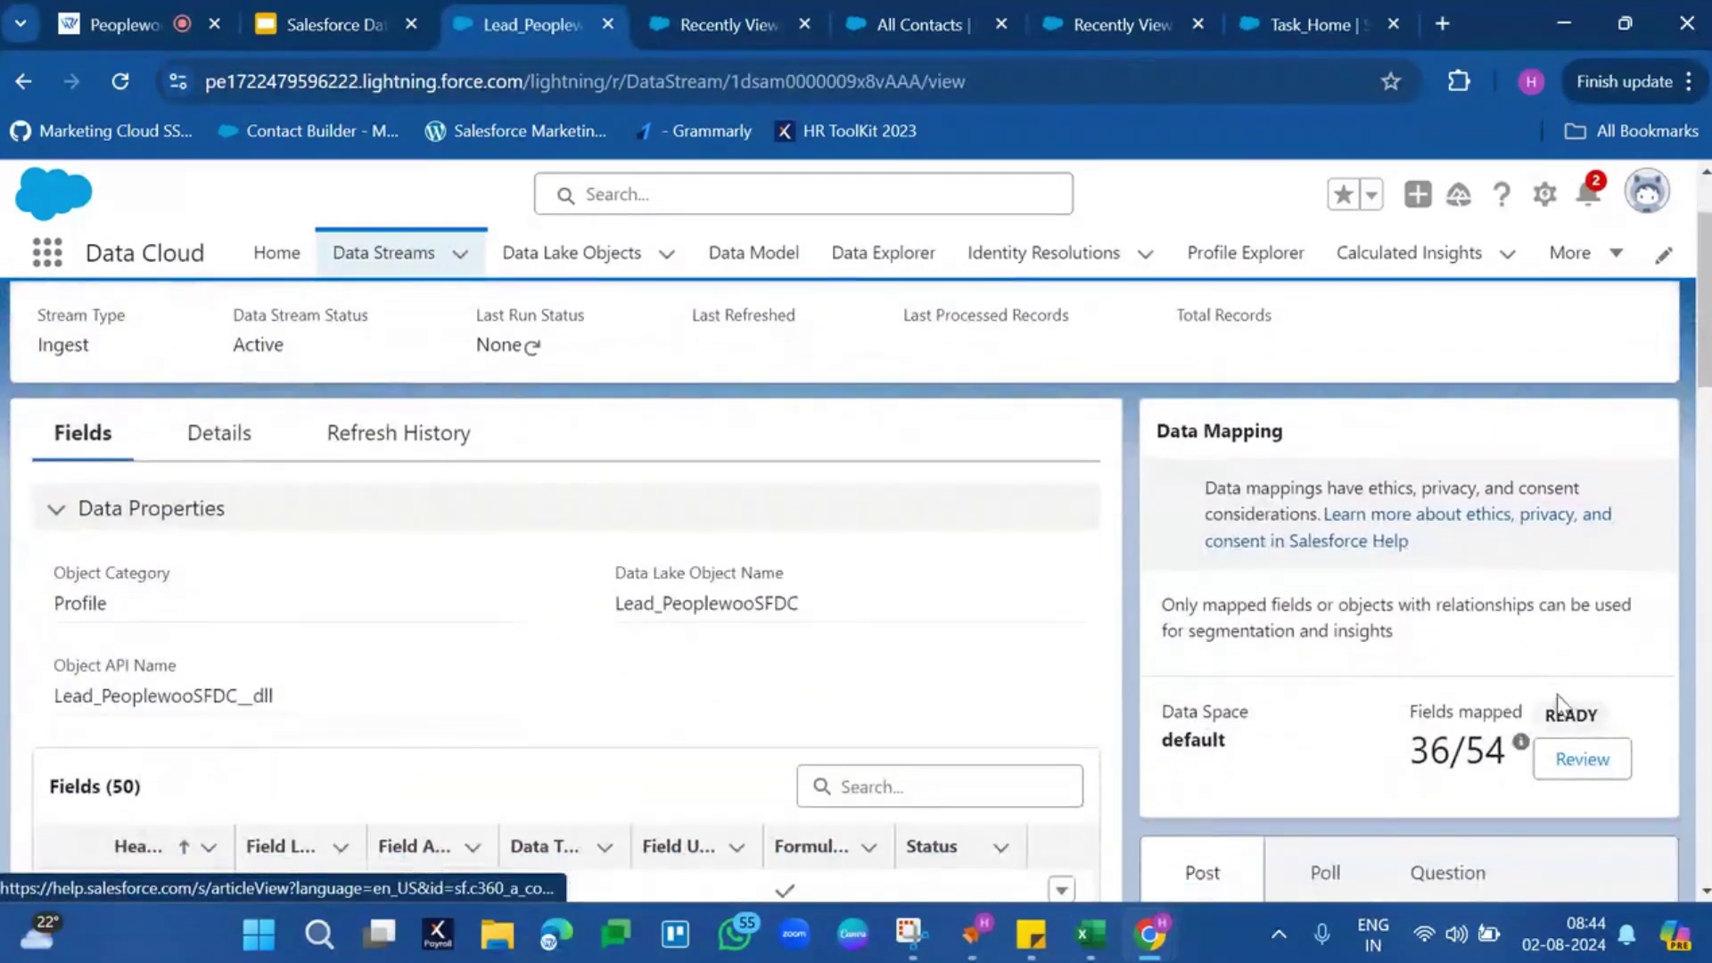
{"action": "left_click", "coordinate": [1580, 773]}
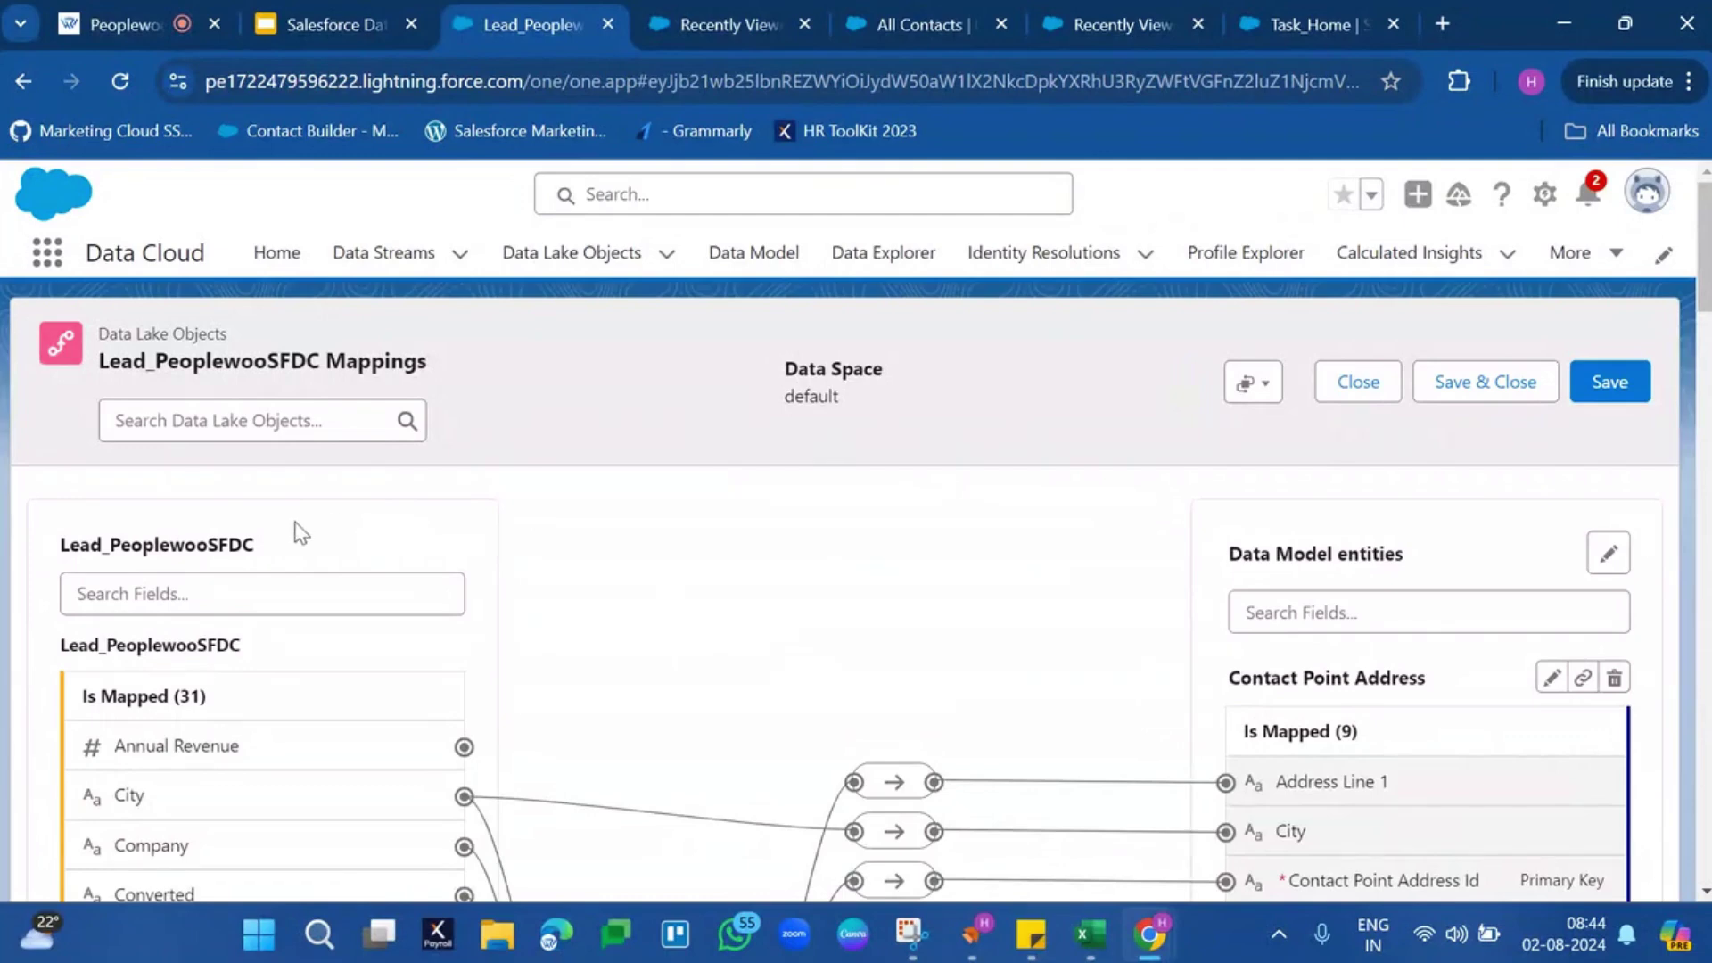
Browse the Lead source-to-data-model field mappings, then close back to the stream record
{"action": "left_click", "coordinate": [249, 572]}
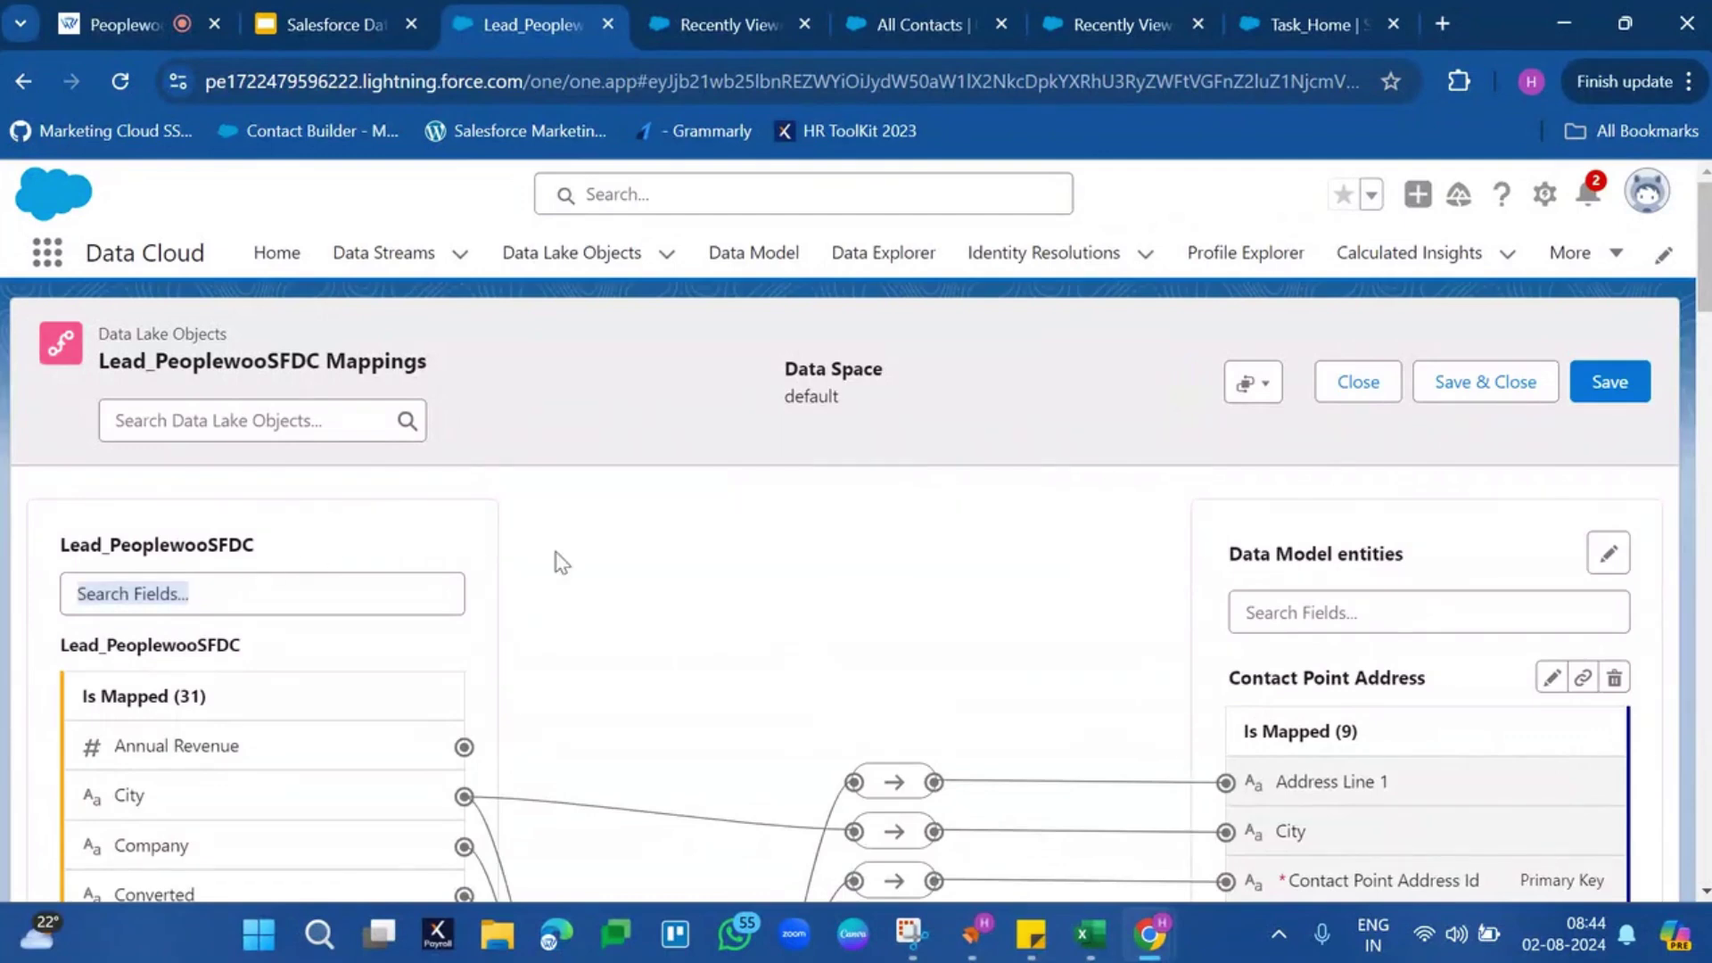
{"action": "scroll", "coordinate": [612, 601], "scroll_direction": "down", "scroll_amount": 2}
{"action": "scroll", "coordinate": [868, 493], "scroll_direction": "up", "scroll_amount": 2}
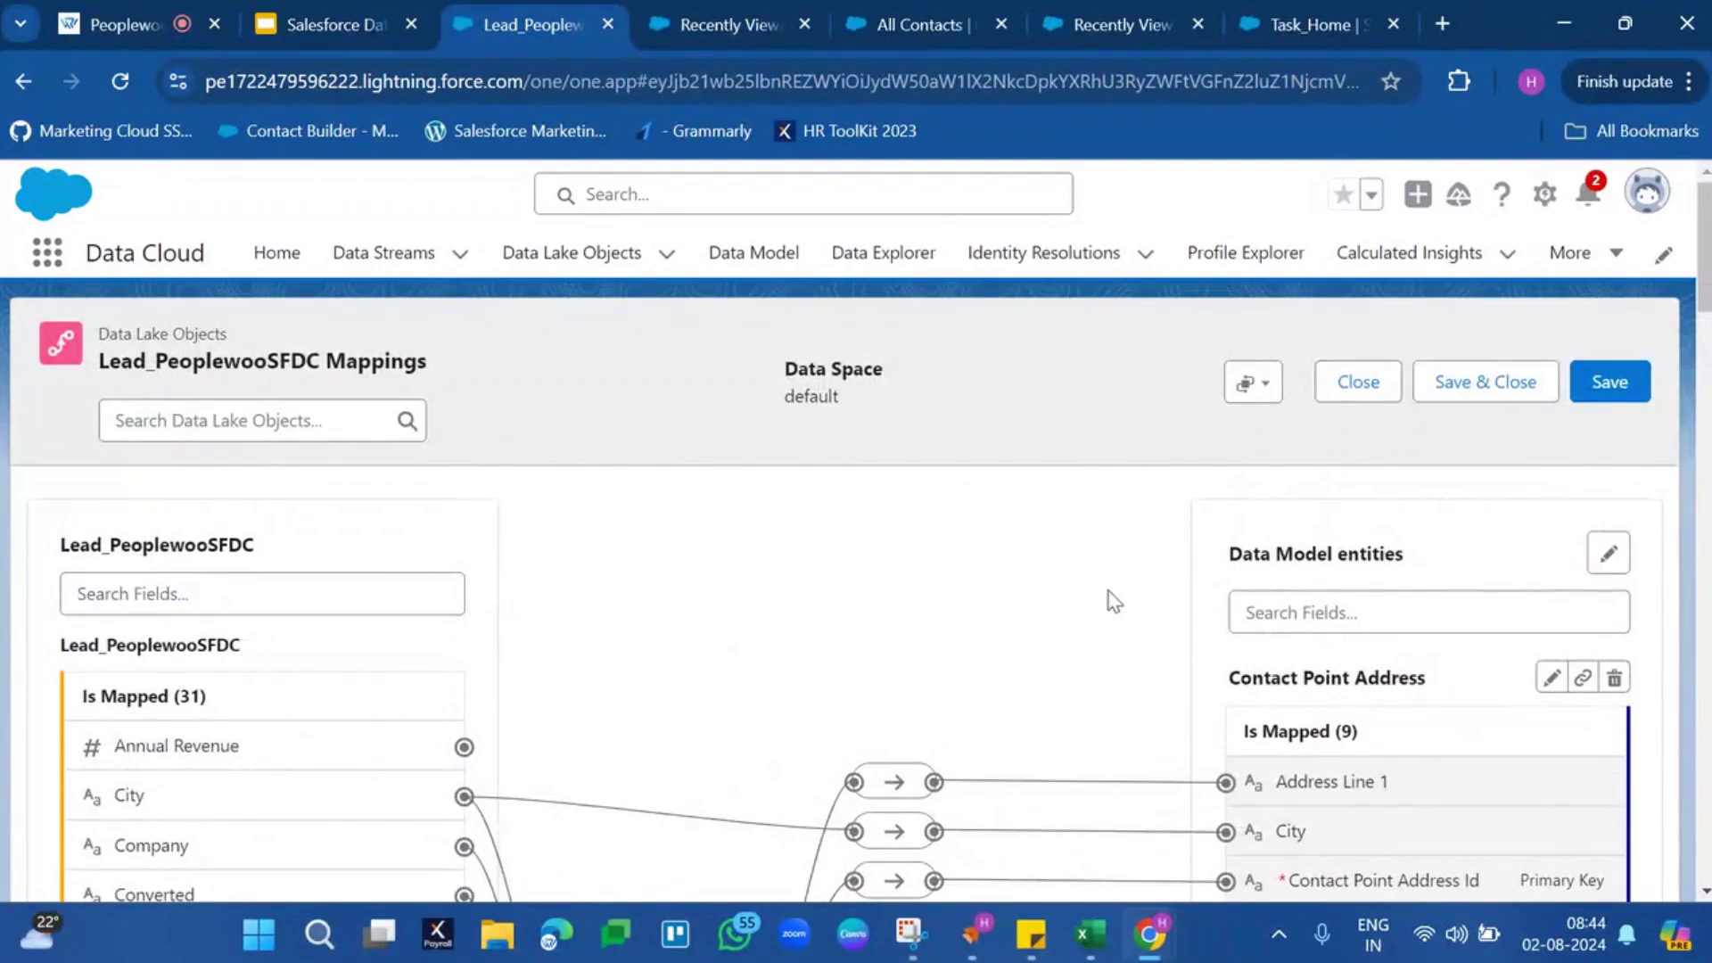
{"action": "scroll", "coordinate": [1110, 599], "scroll_direction": "down", "scroll_amount": 13}
{"action": "scroll", "coordinate": [1110, 599], "scroll_direction": "down", "scroll_amount": 18}
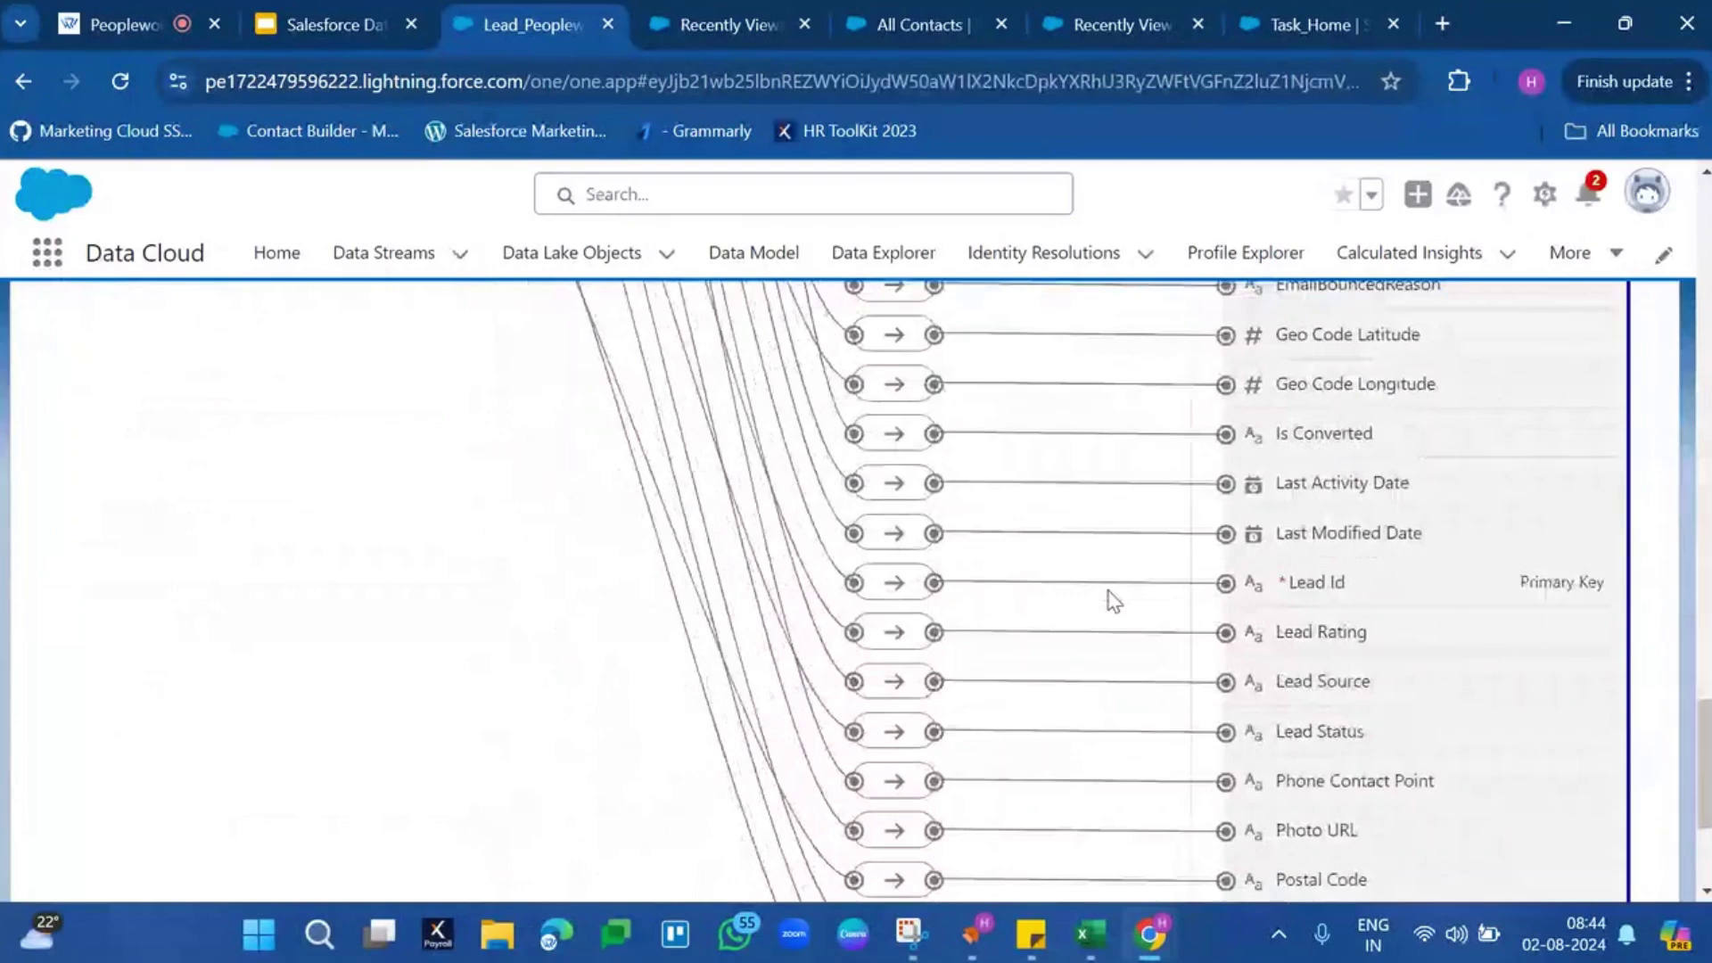
{"action": "scroll", "coordinate": [1113, 600], "scroll_direction": "up", "scroll_amount": 20}
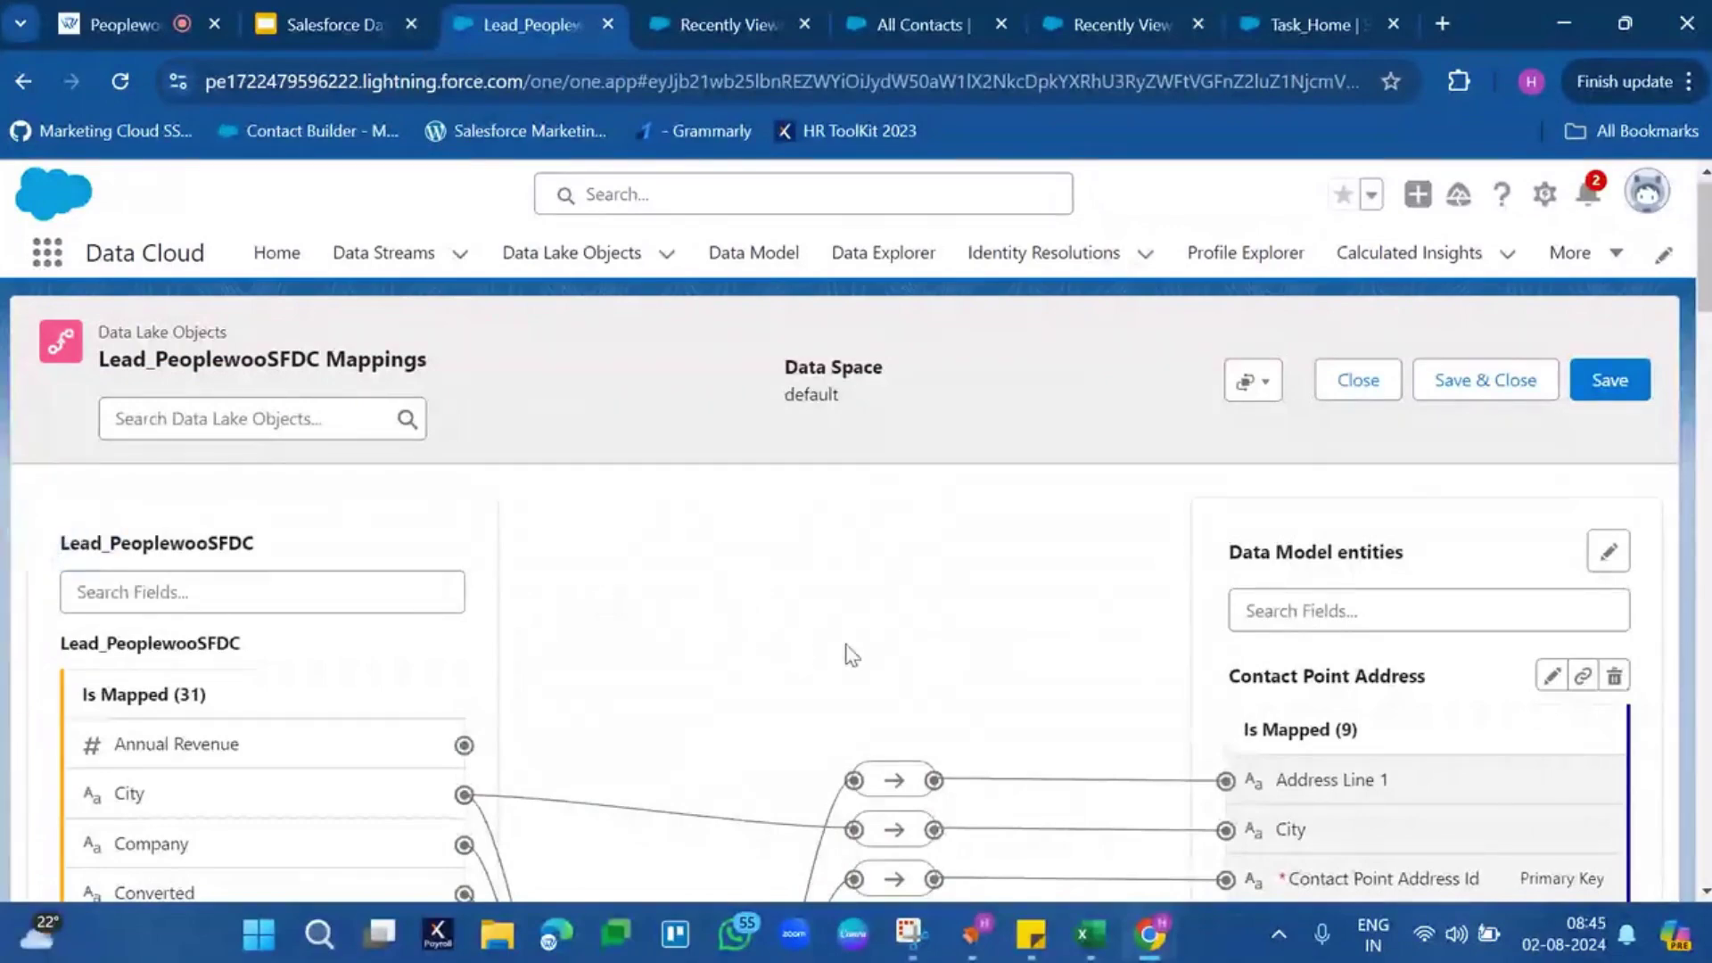
{"action": "scroll", "coordinate": [1290, 631], "scroll_direction": "down", "scroll_amount": 7}
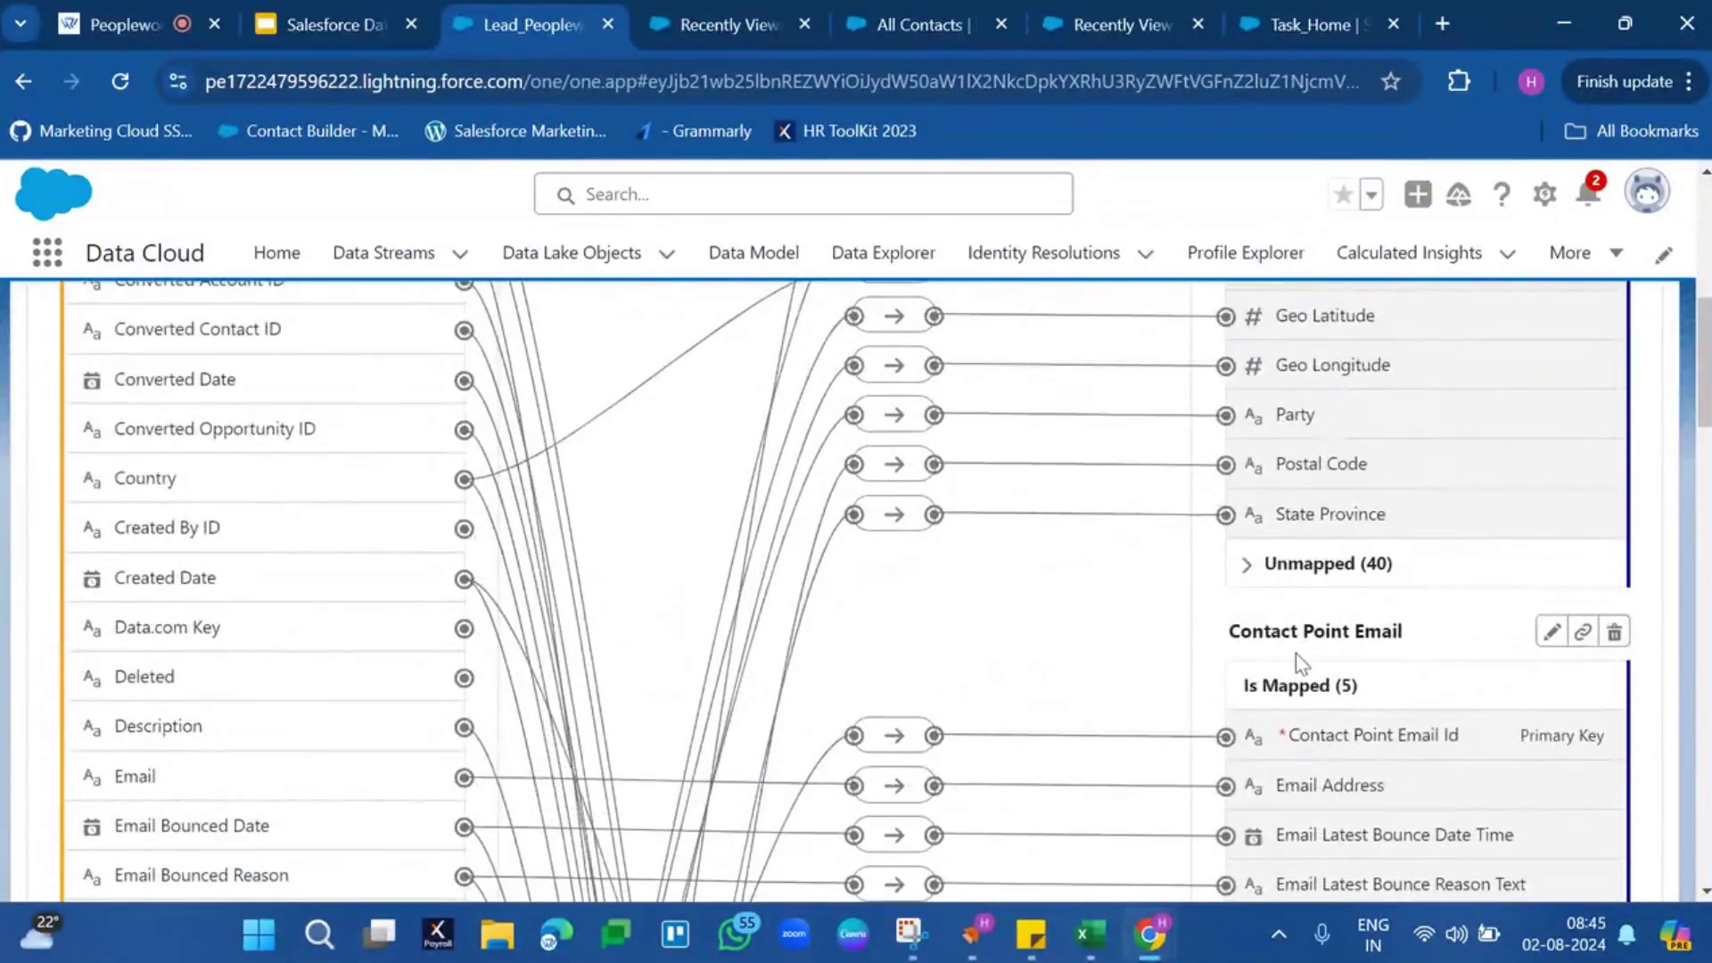
{"action": "scroll", "coordinate": [1293, 642], "scroll_direction": "down", "scroll_amount": 8}
{"action": "scroll", "coordinate": [1297, 664], "scroll_direction": "down", "scroll_amount": 10}
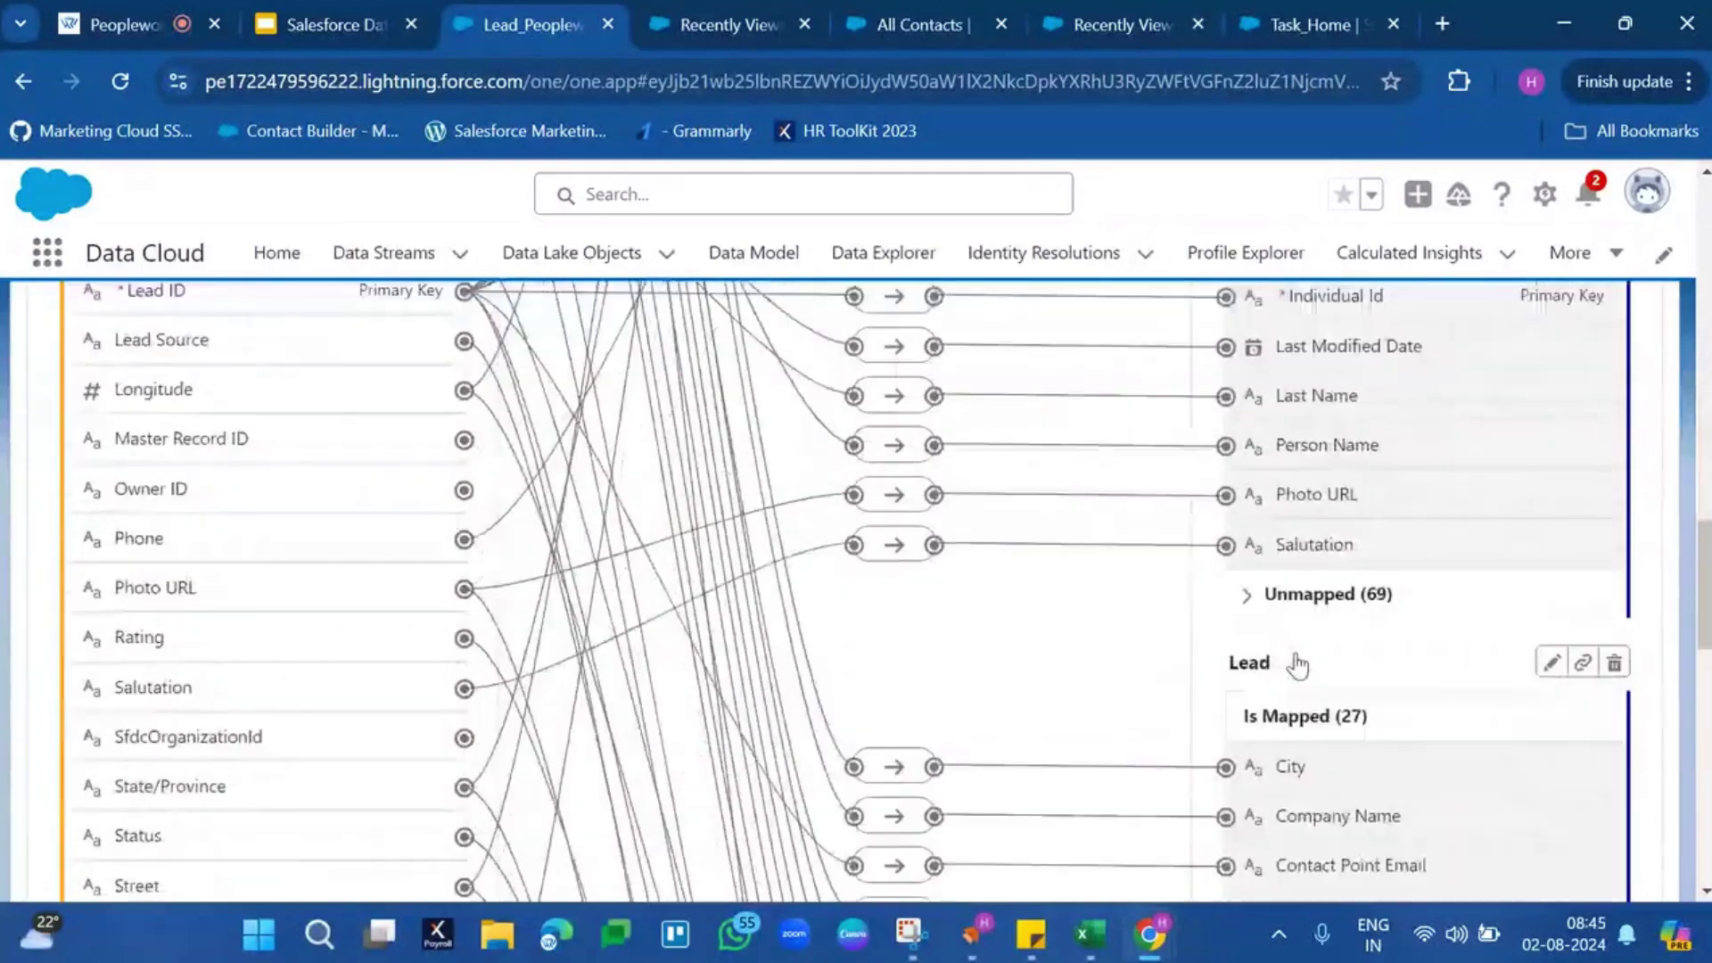
{"action": "scroll", "coordinate": [1298, 664], "scroll_direction": "down", "scroll_amount": 5}
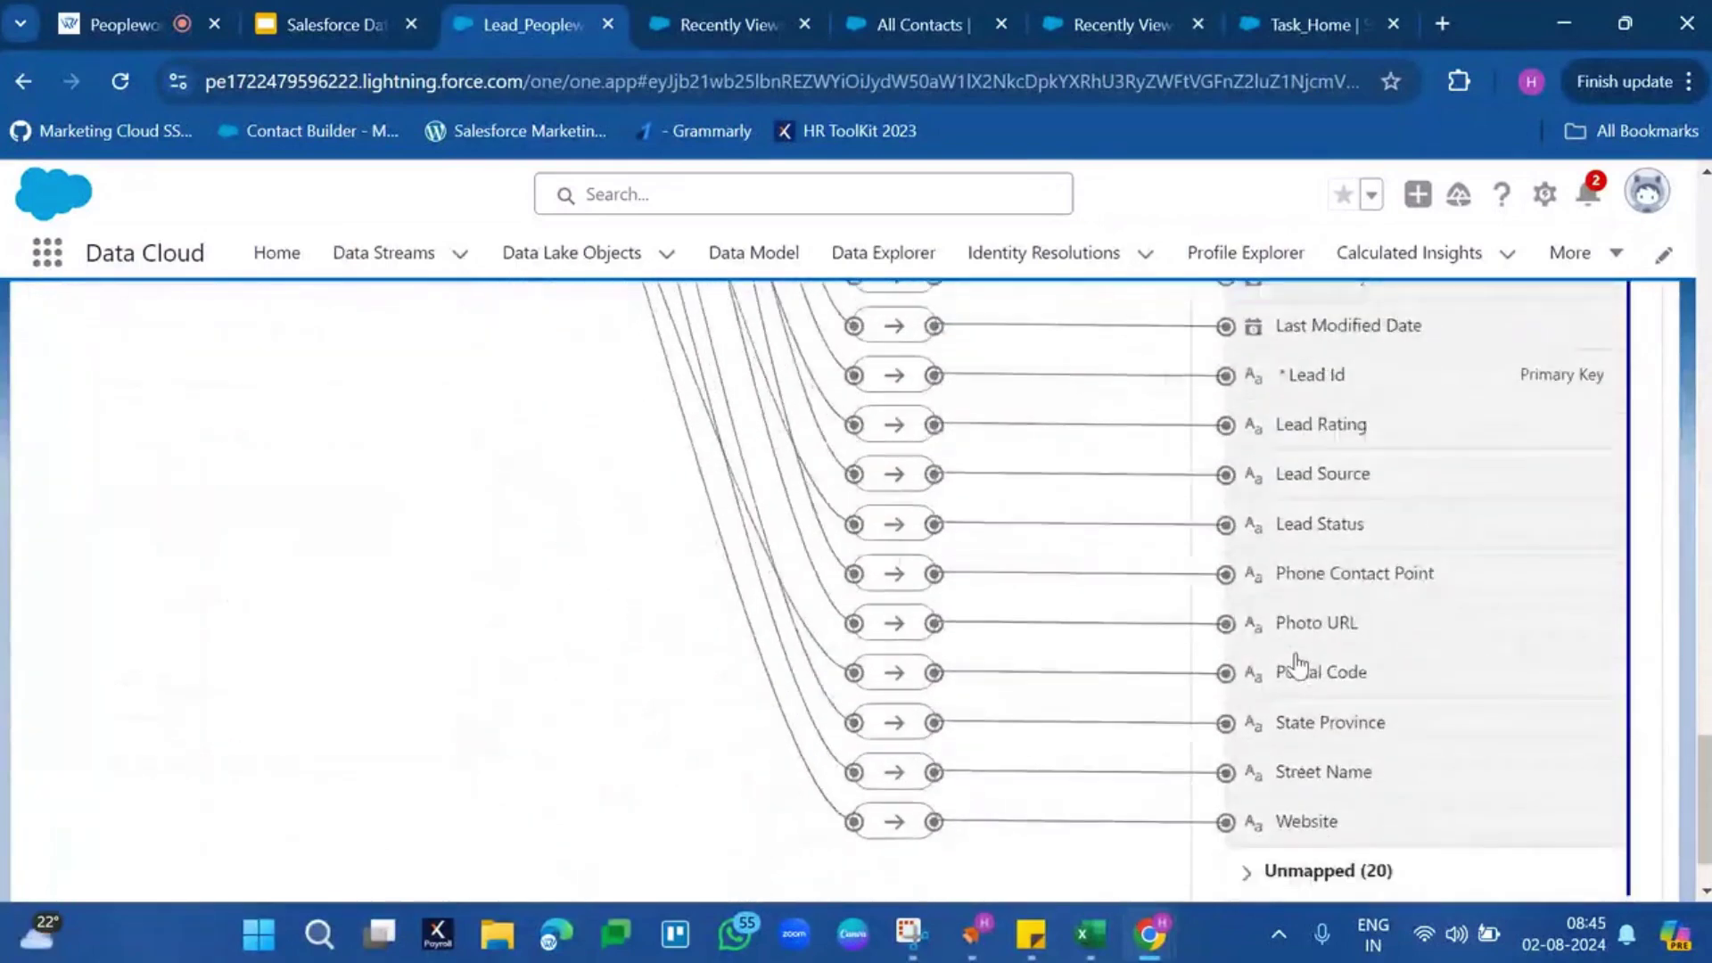
{"action": "scroll", "coordinate": [1297, 665], "scroll_direction": "up", "scroll_amount": 20}
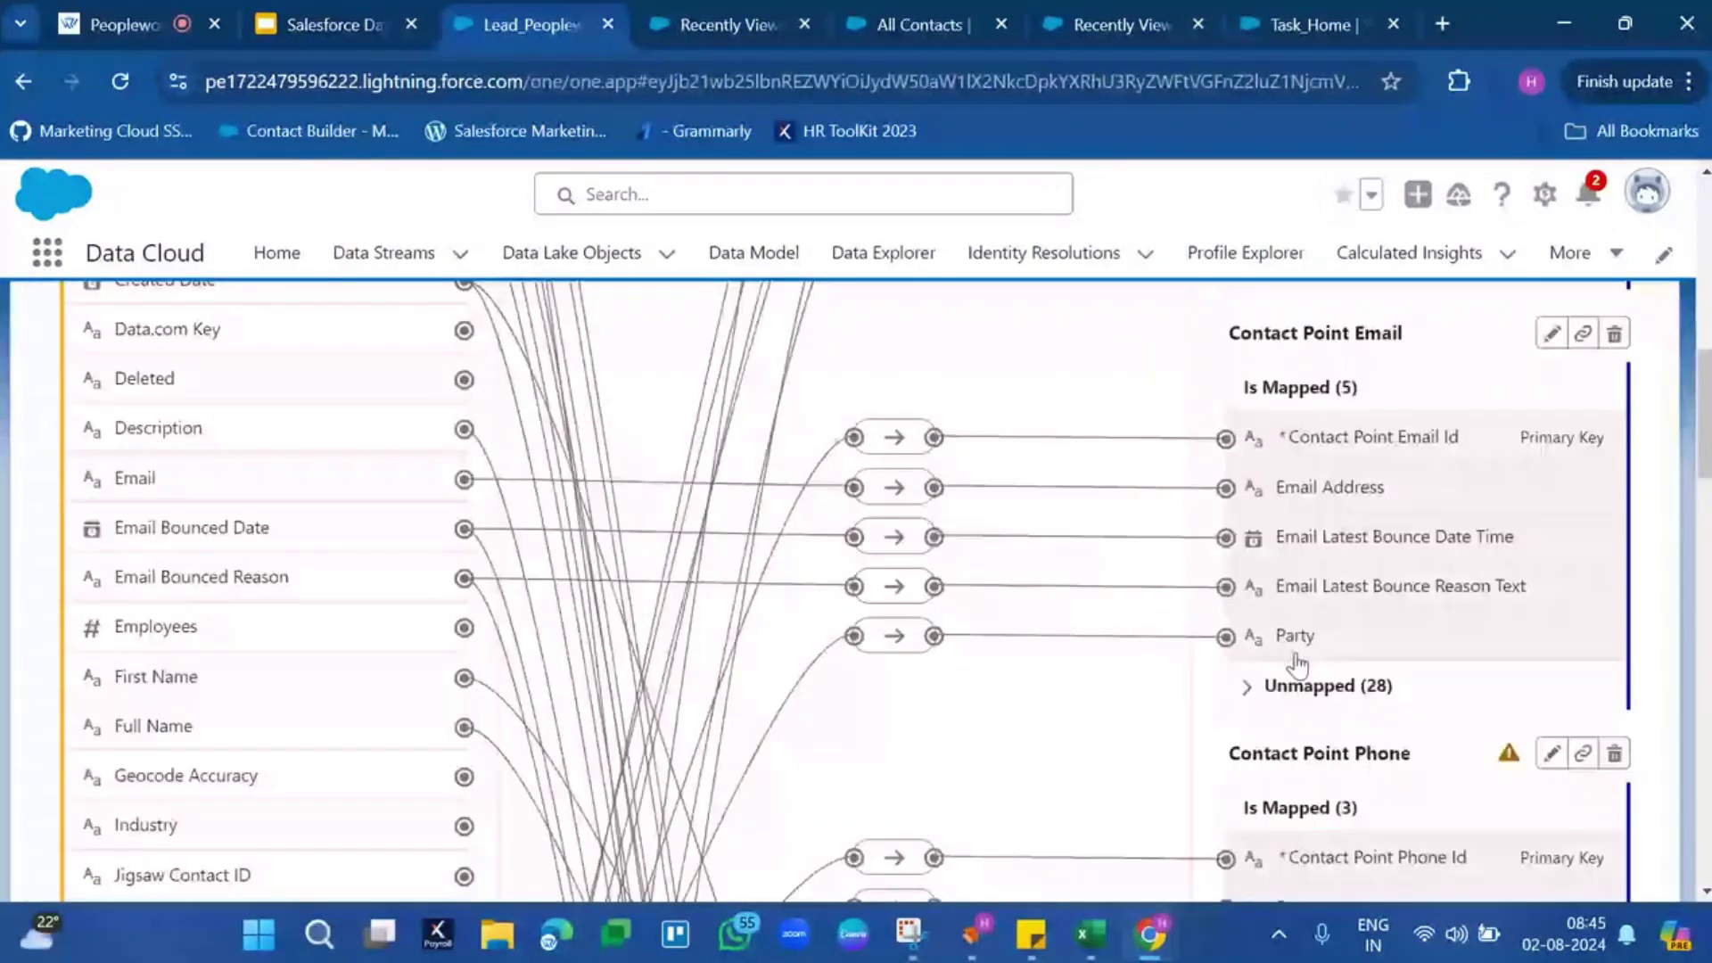
{"action": "scroll", "coordinate": [1298, 664], "scroll_direction": "up", "scroll_amount": 10}
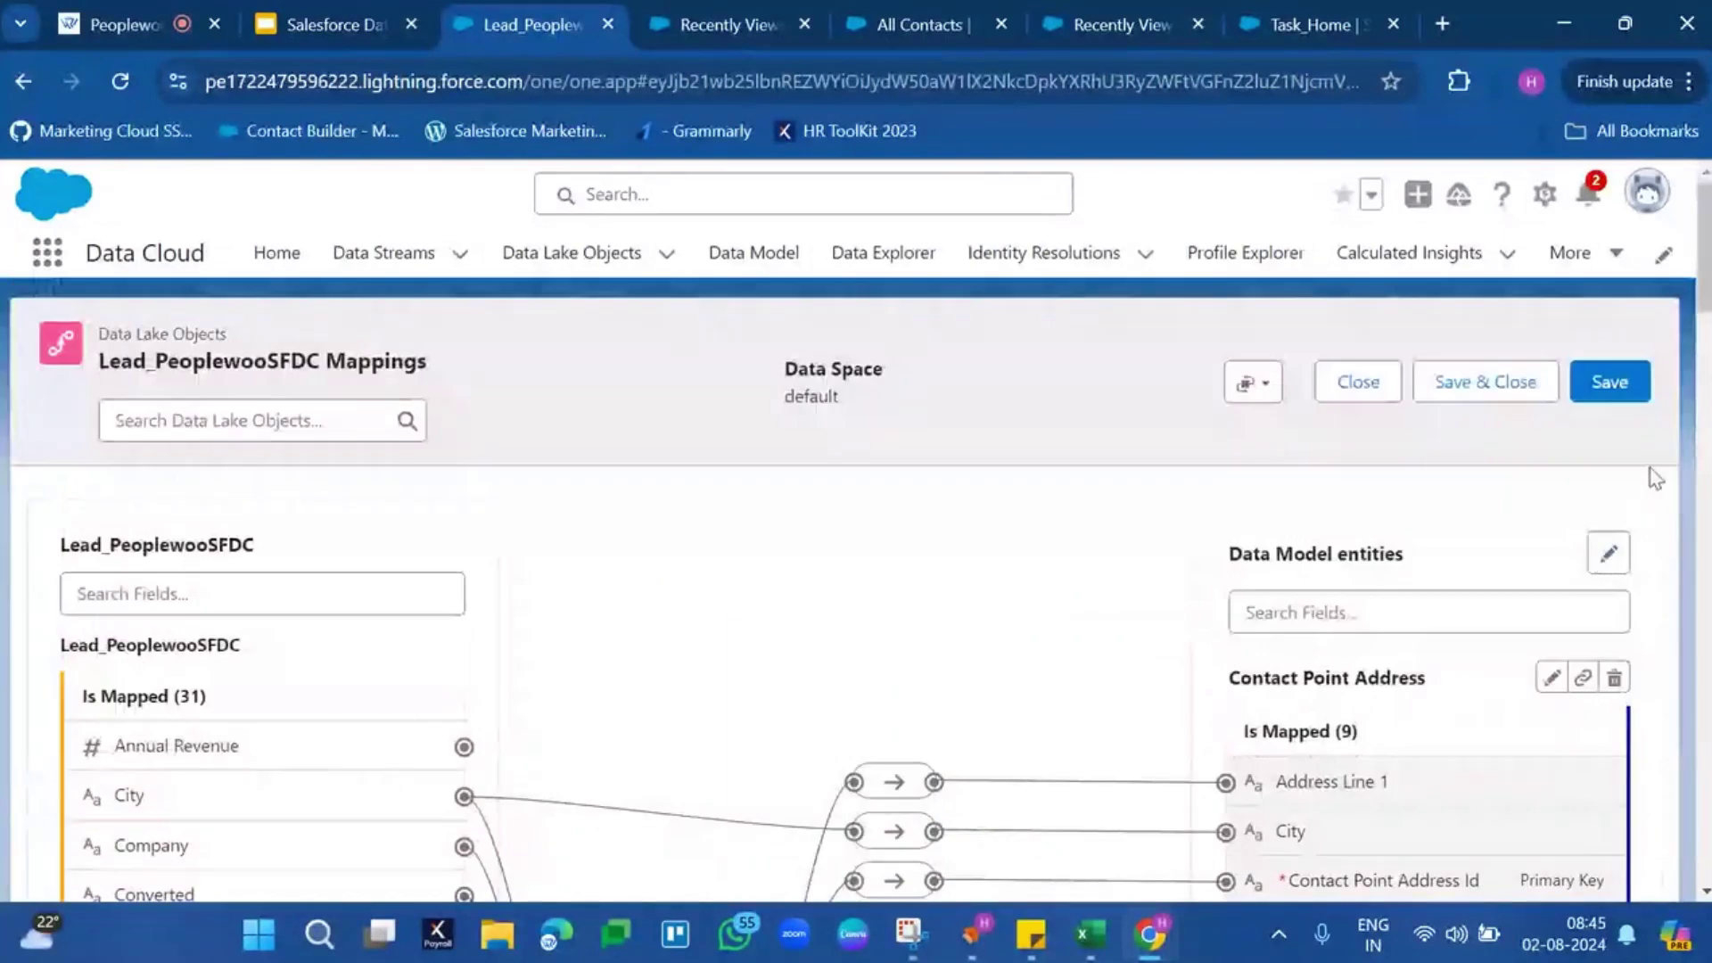
{"action": "left_click", "coordinate": [1349, 396]}
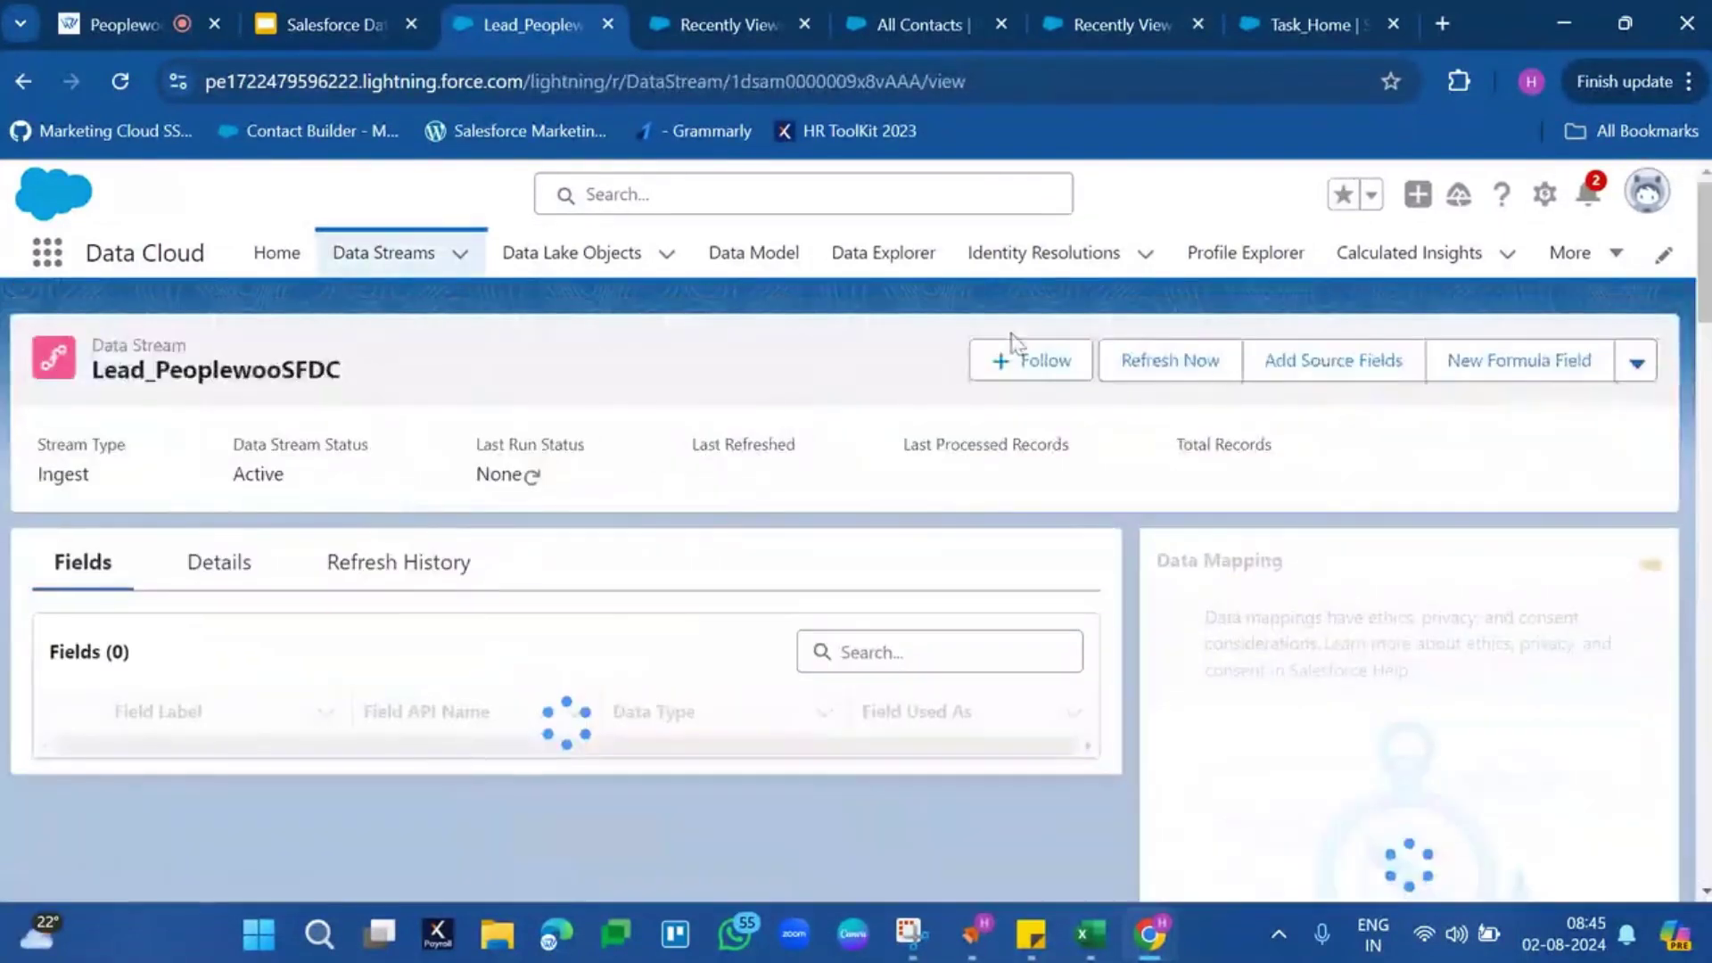